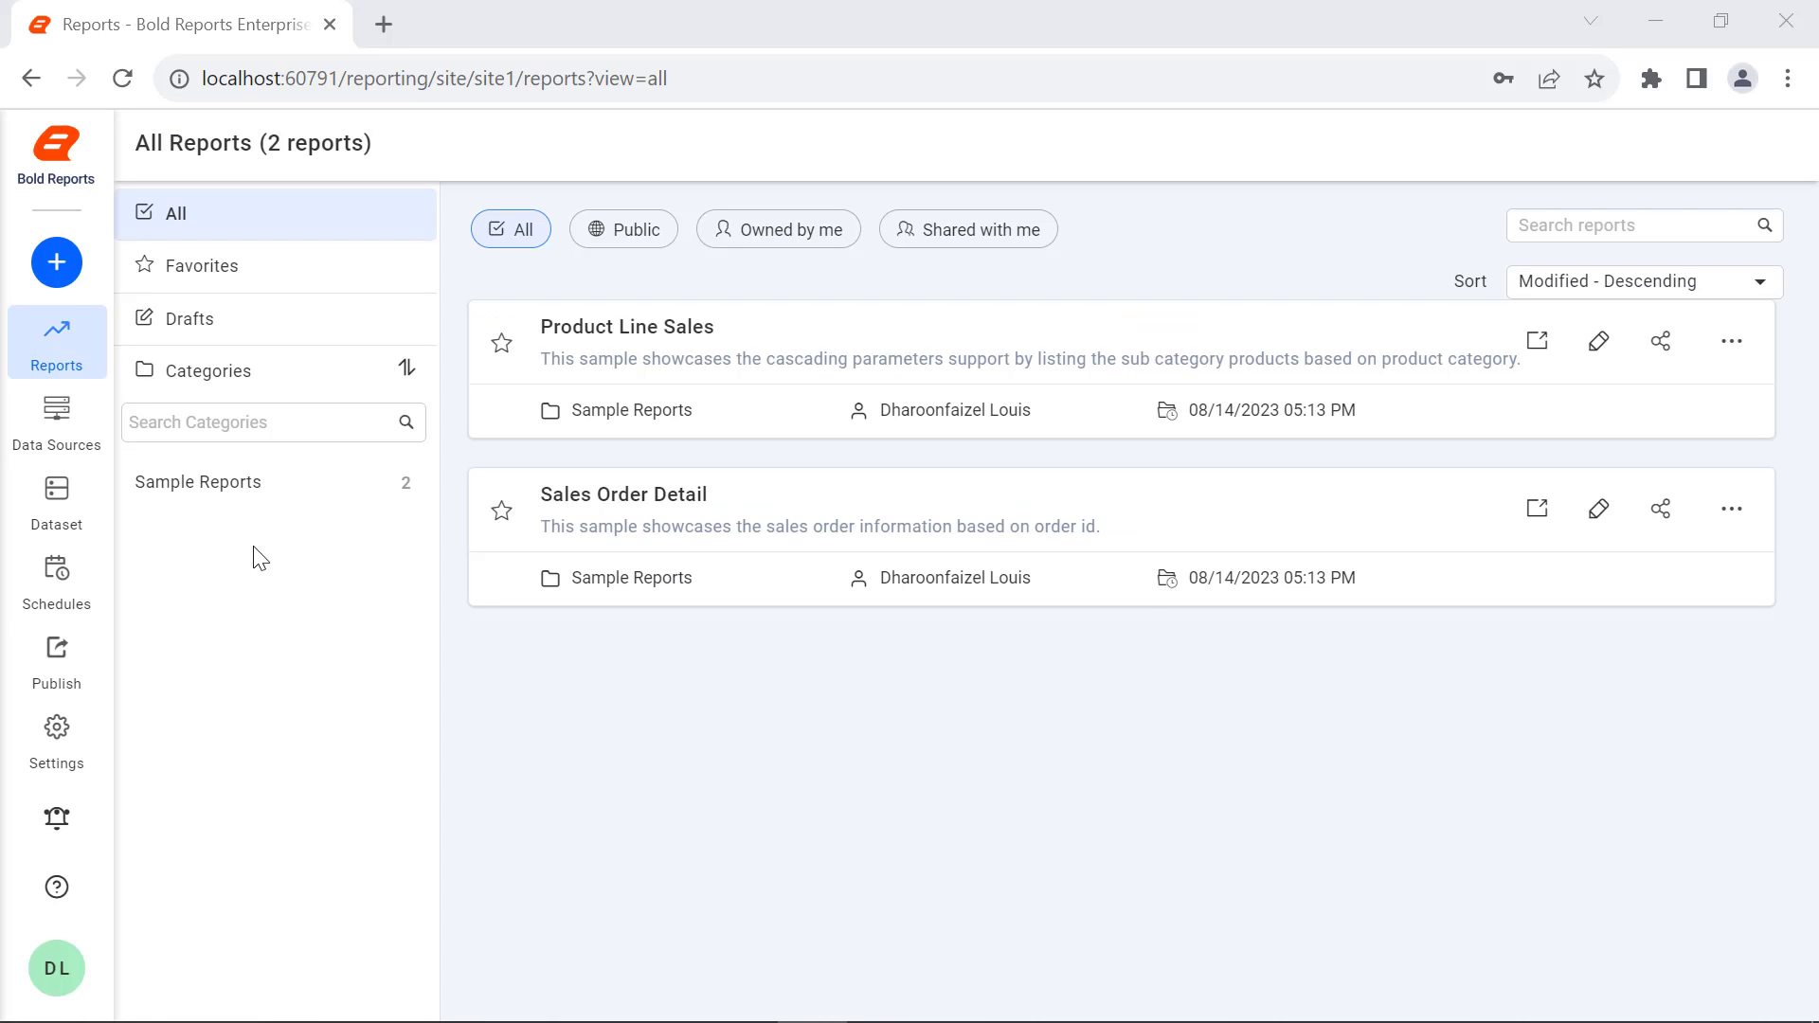
- Create a new report named "Invoice Report" and open it in the designer
left_click(56, 262)
left_click(81, 294)
type("Invoice Report")
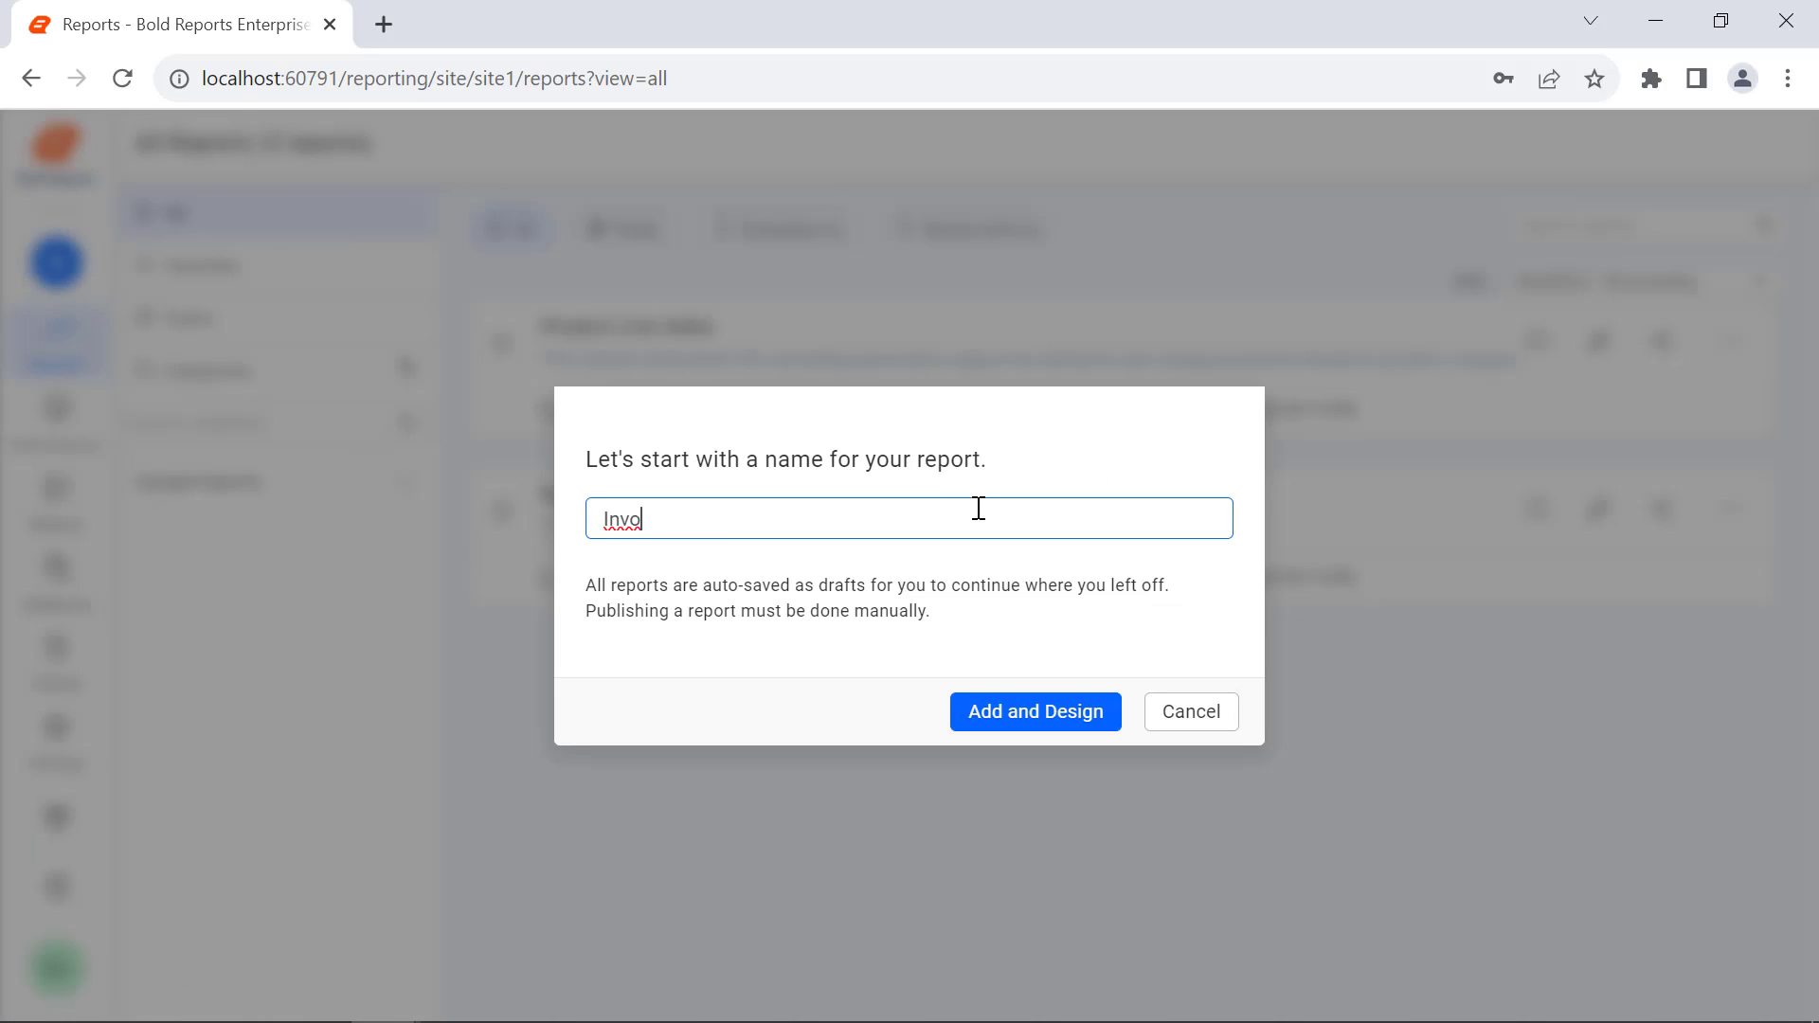
left_click(1012, 718)
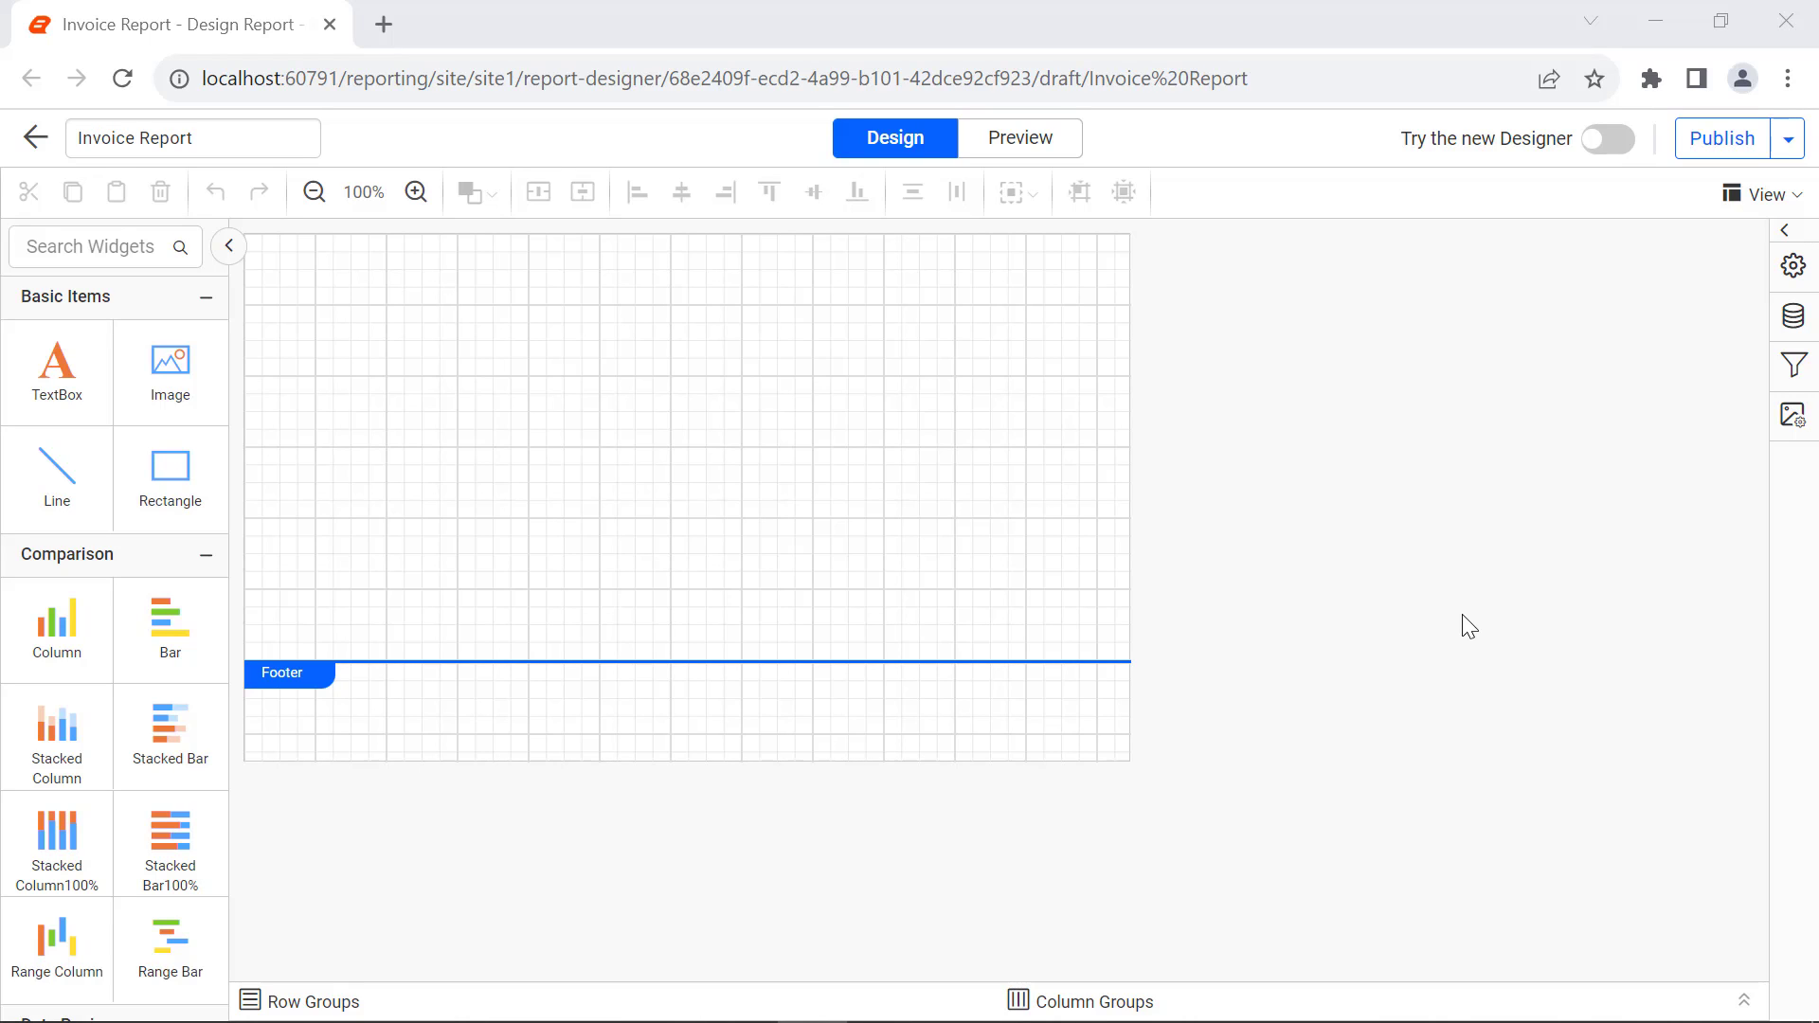
- Start a new report parameter named InvoiceID with the prompt "Invoice ID"
left_click(1793, 365)
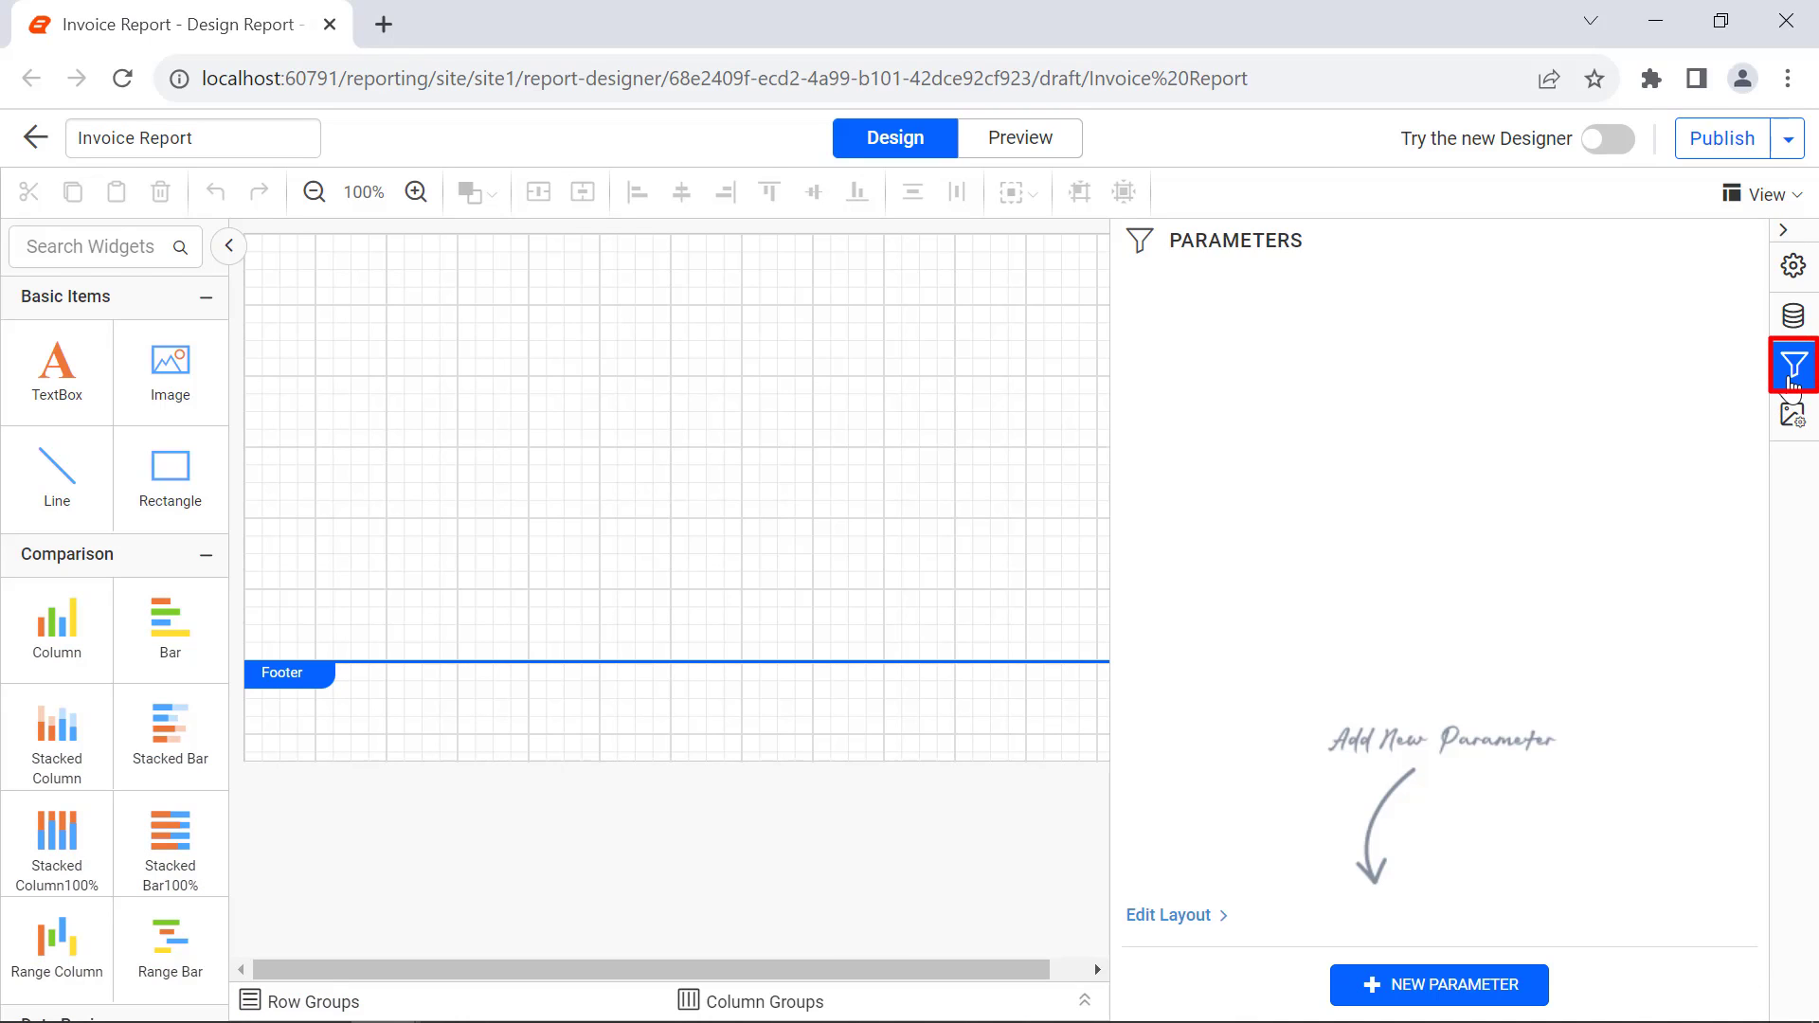
left_click(1507, 985)
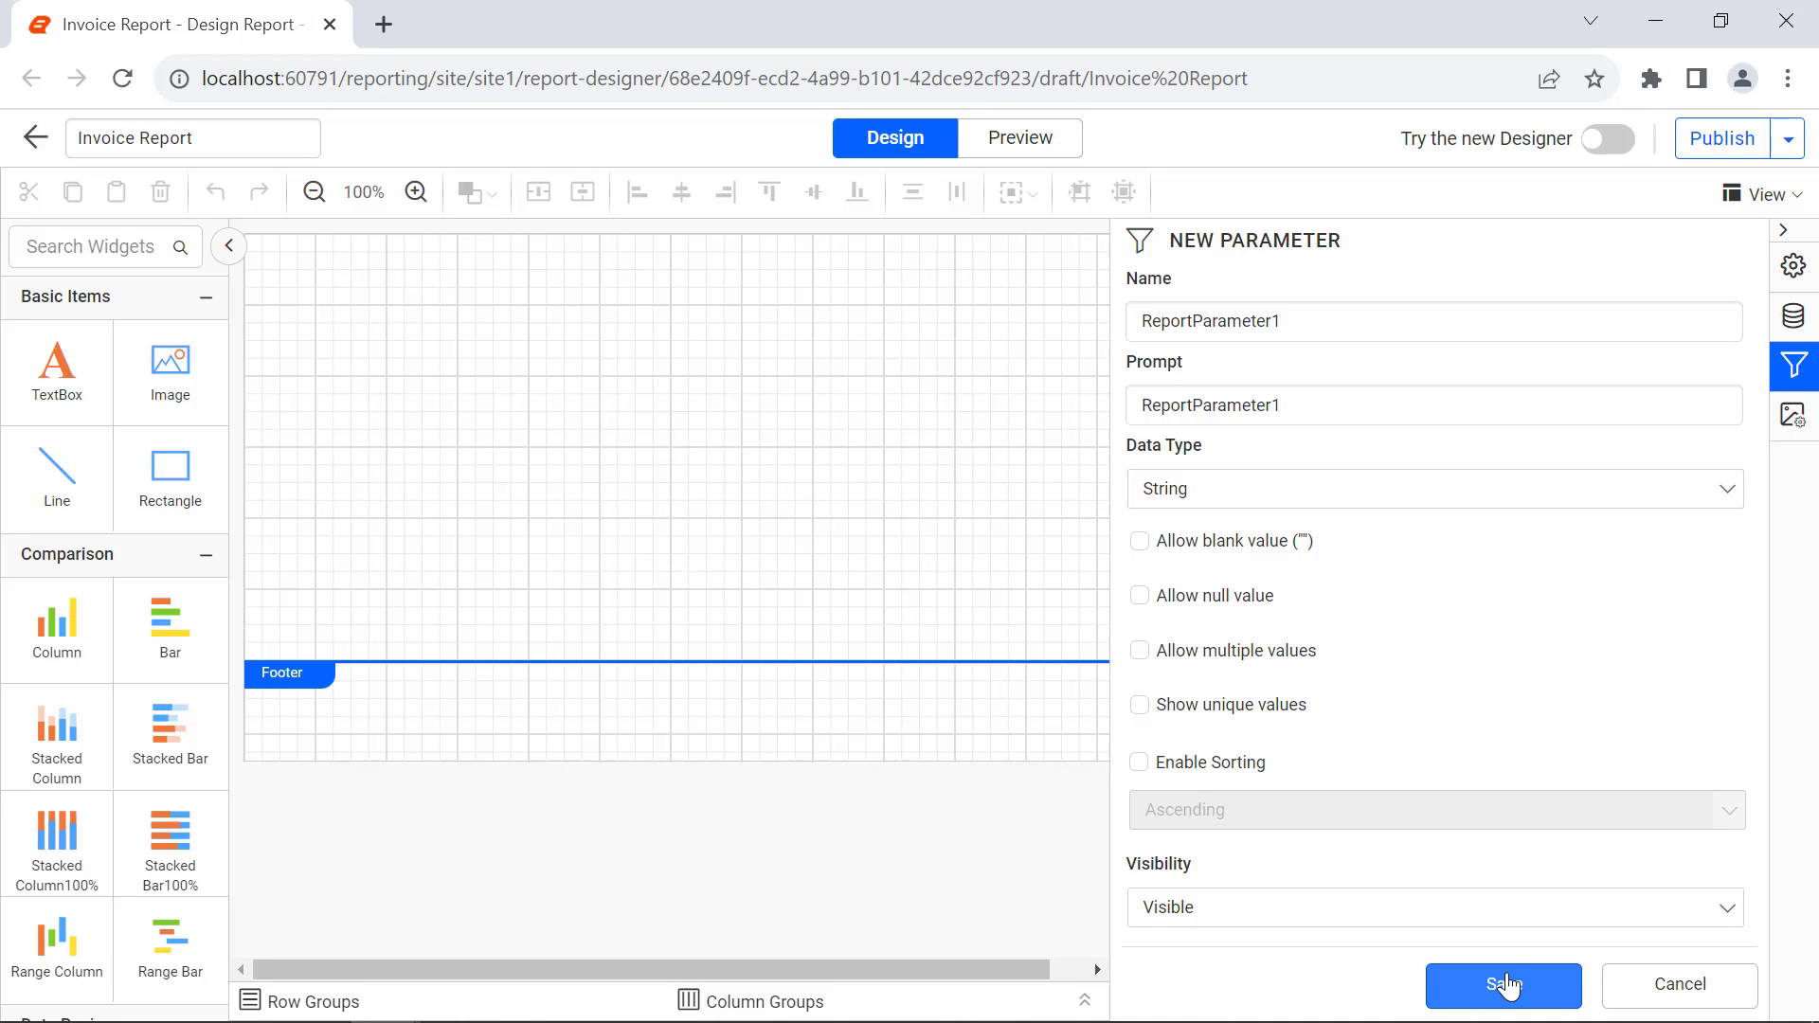
left_click(1364, 320)
key("ctrl+a")
type("InvoiceID")
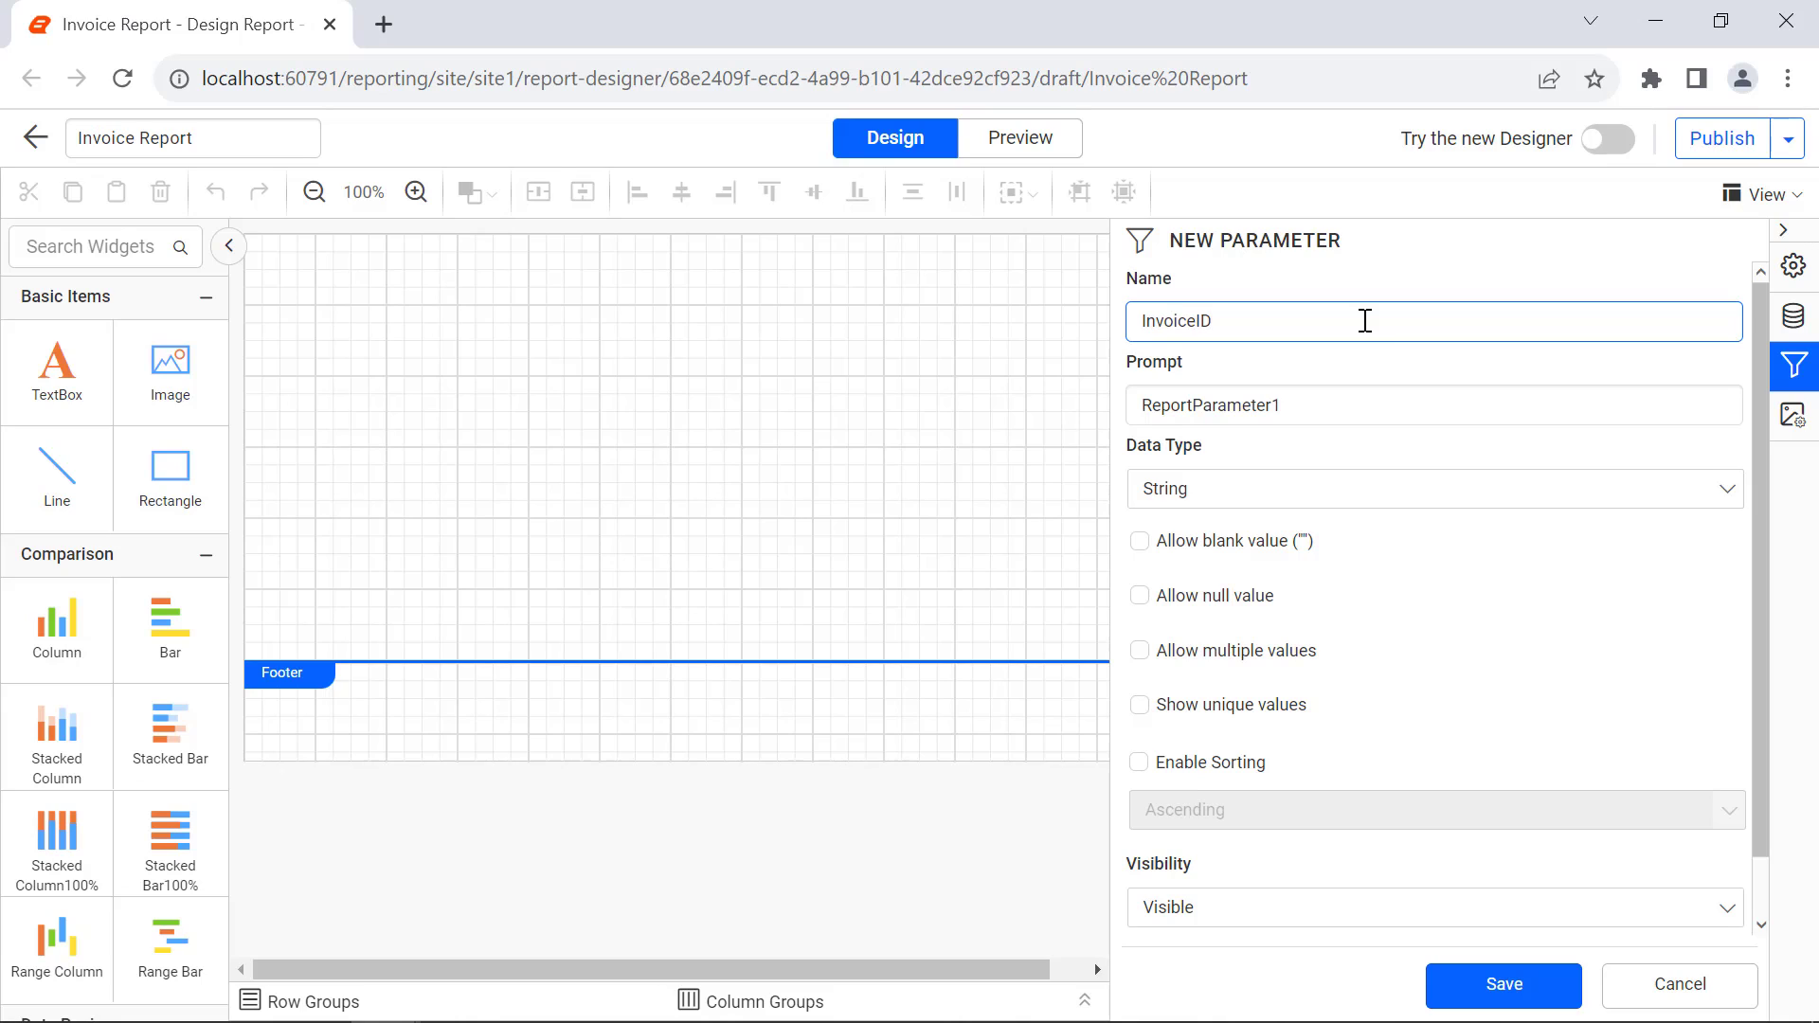
left_click(1347, 401)
key("ctrl+a")
type("Invoice ID")
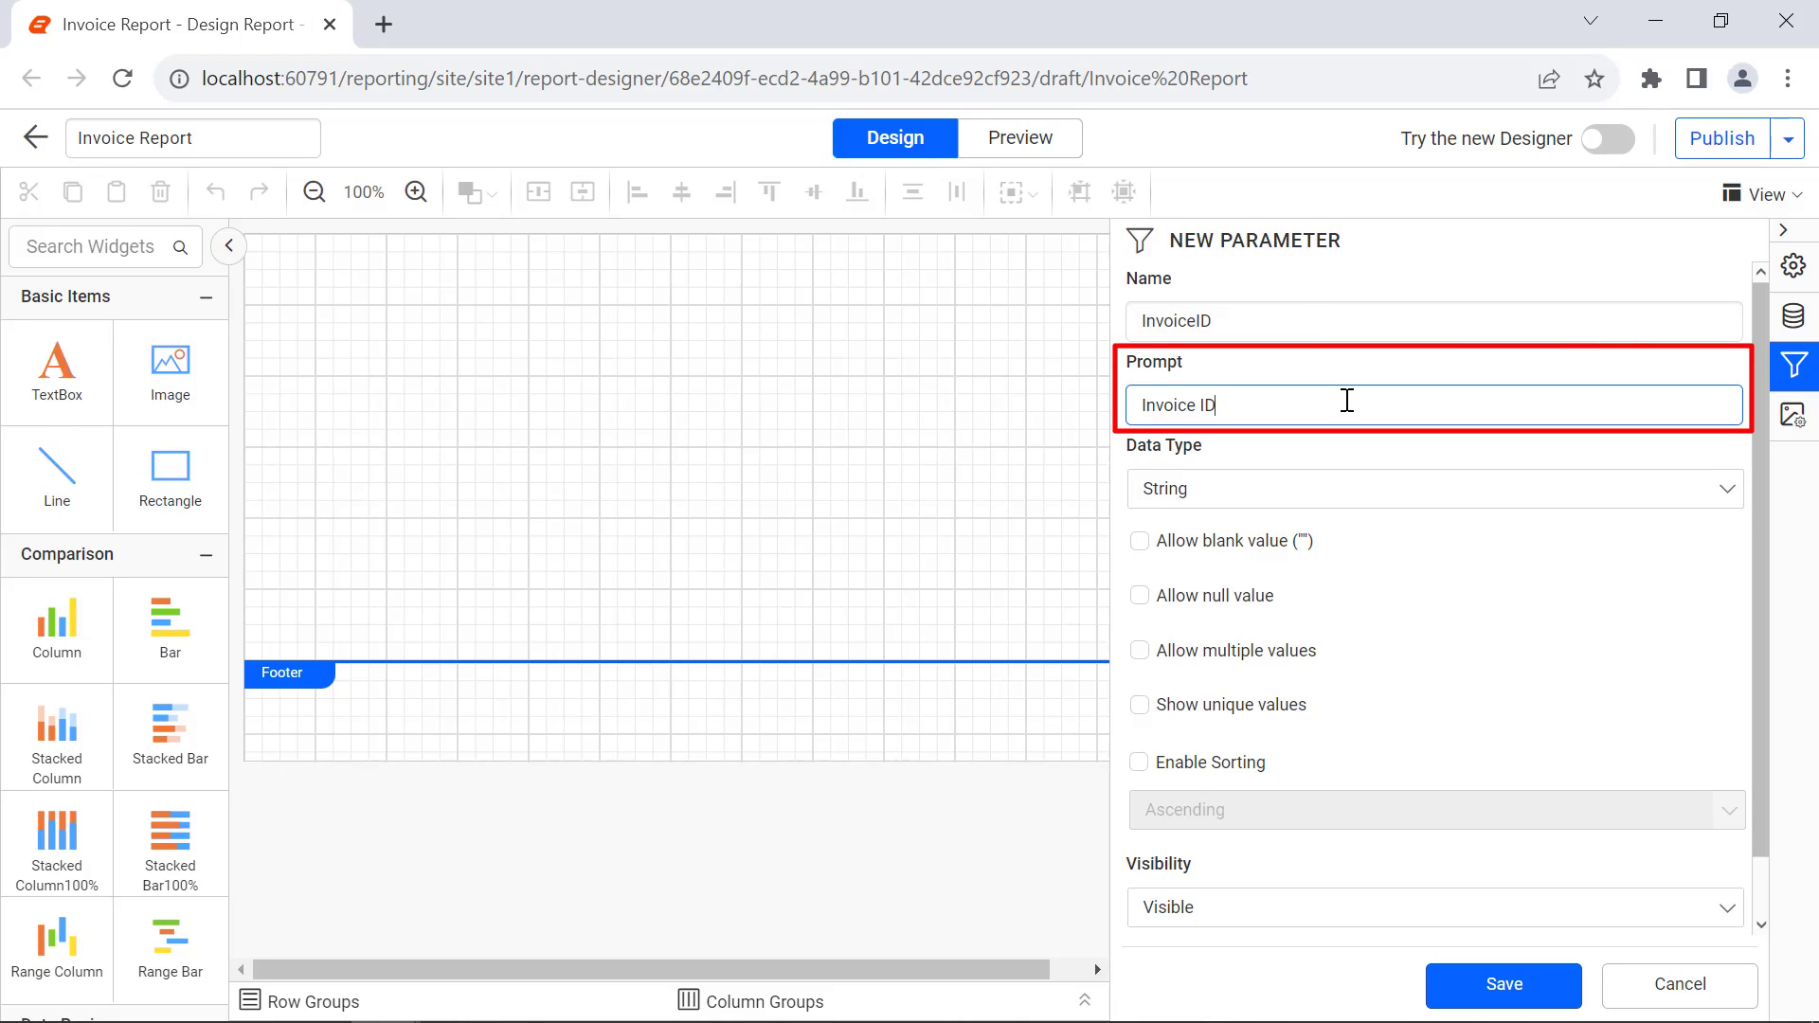
- Specify the sample invoice number as the InvoiceID parameter's default value and save the parameter
scroll(1347, 401, "down", 1)
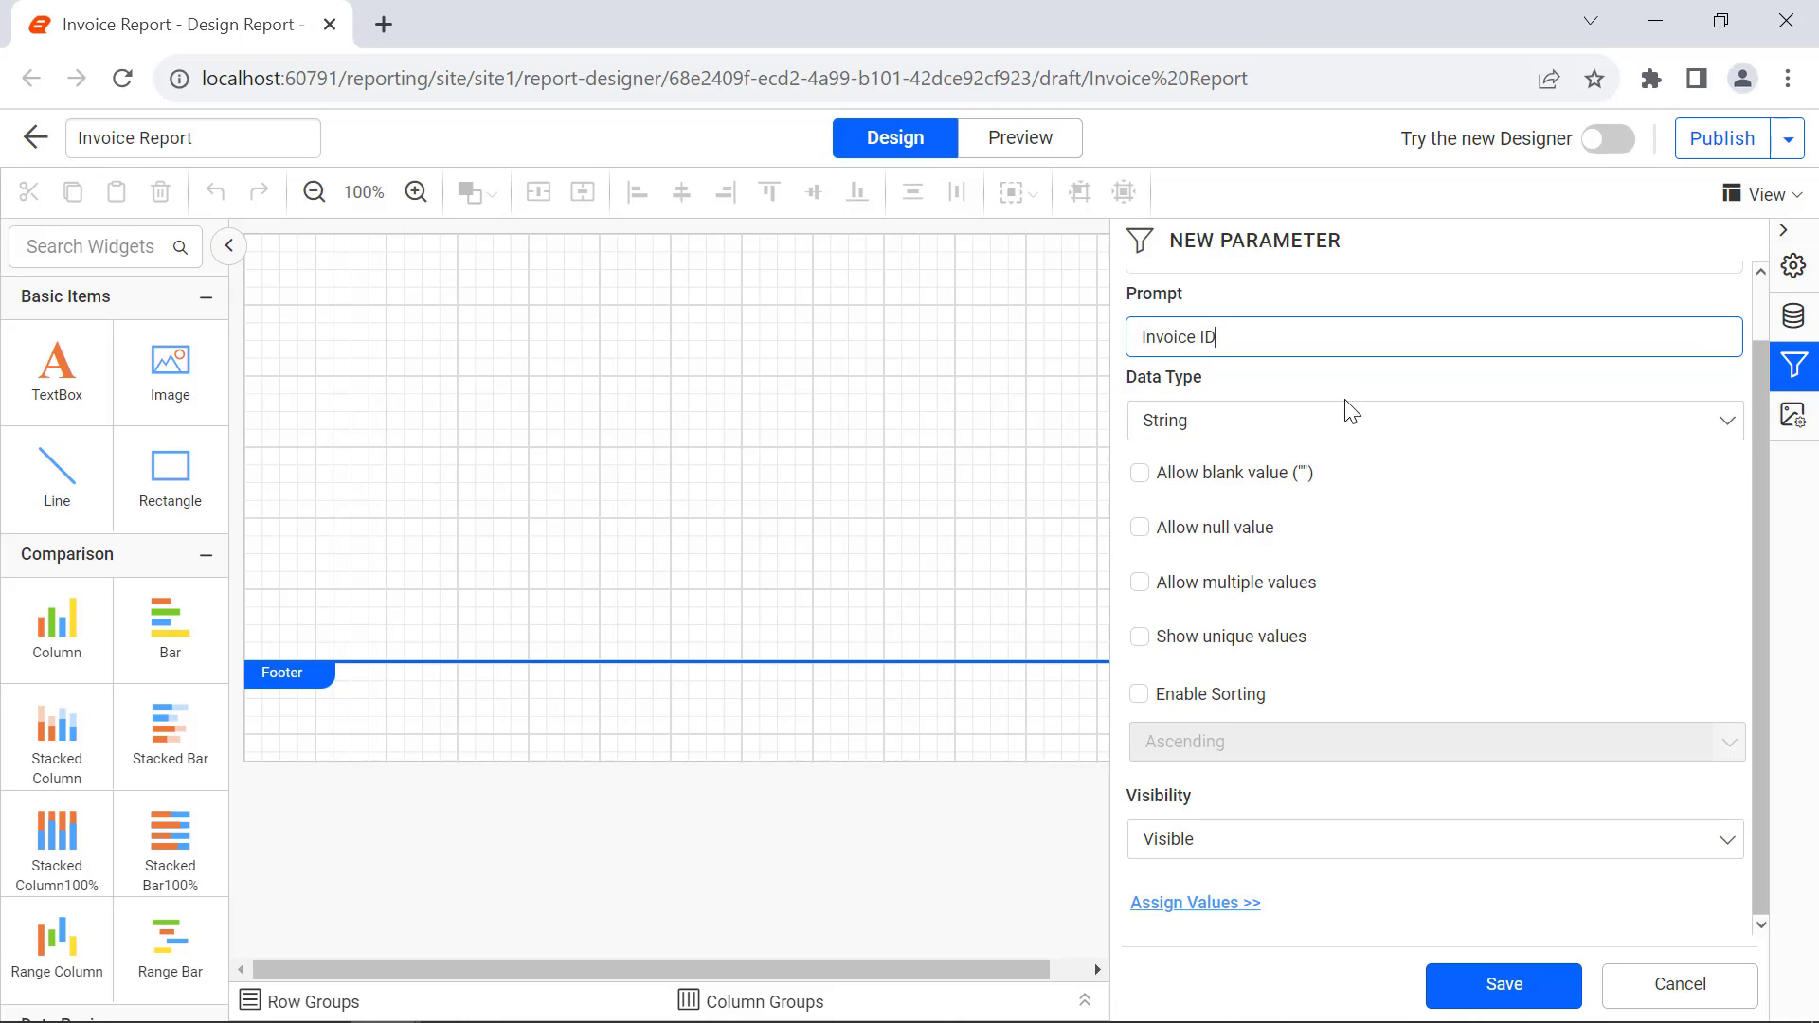
left_click(1212, 906)
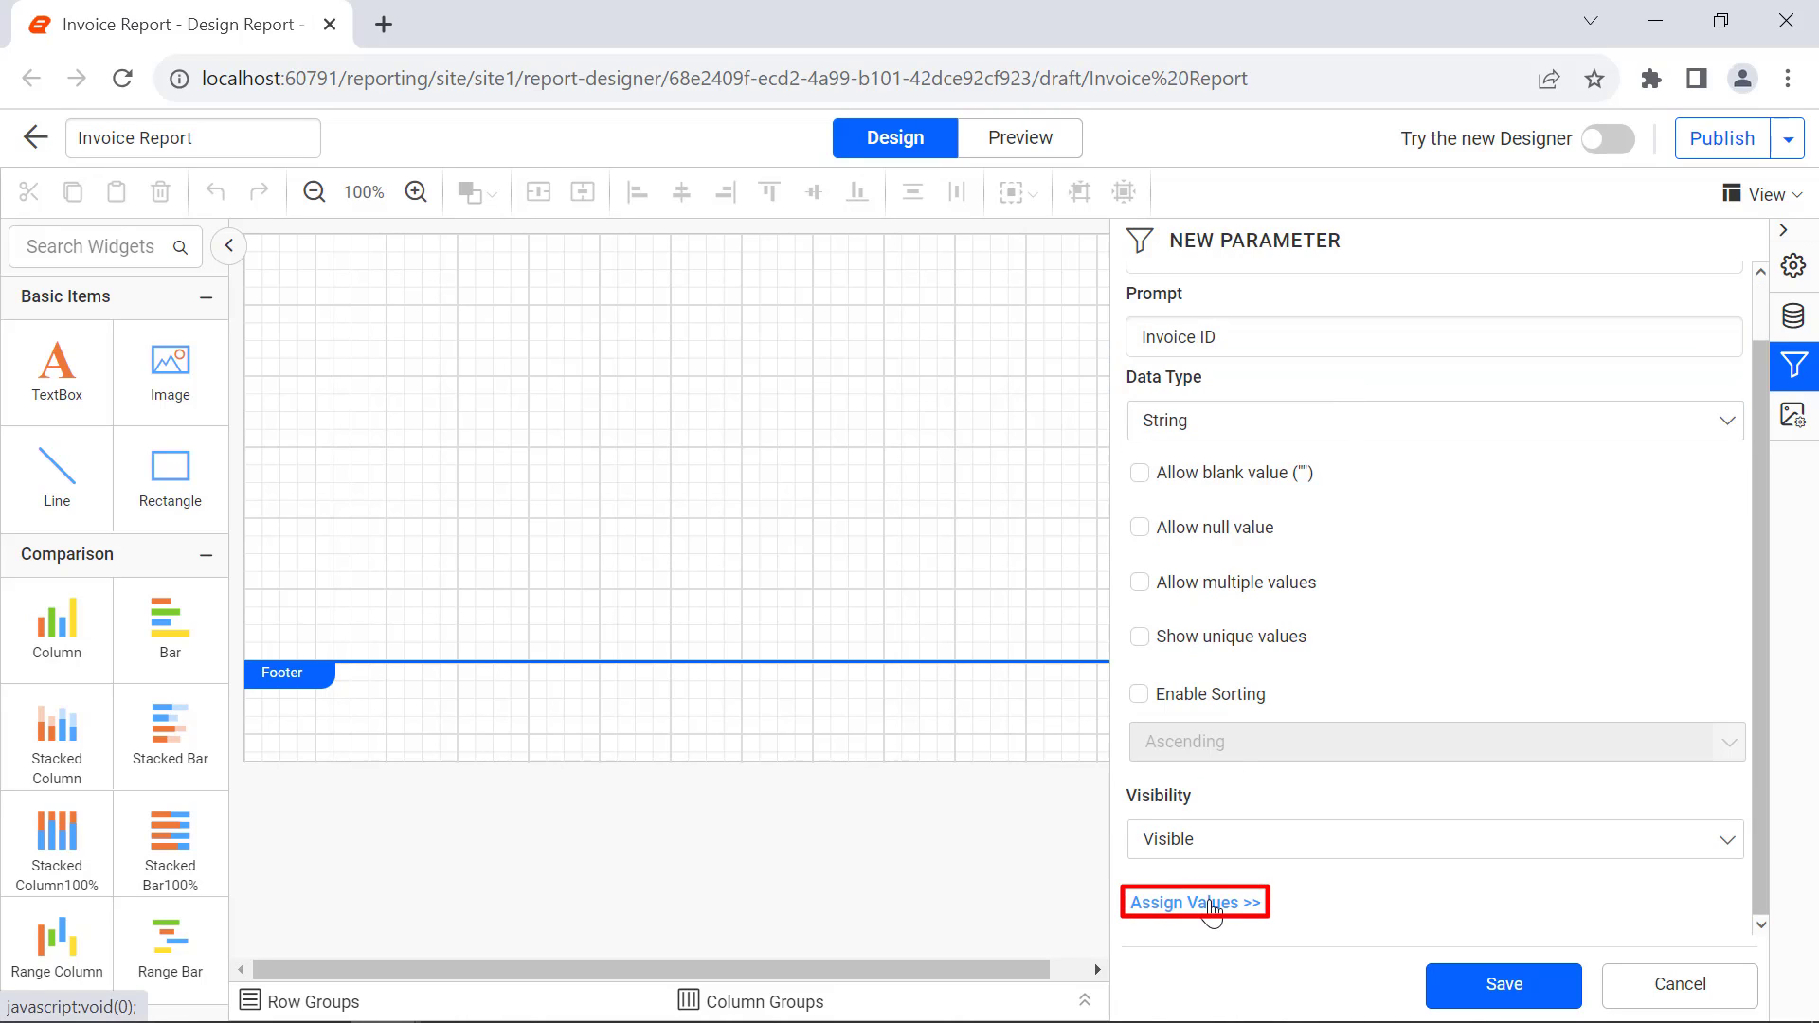
left_click(1213, 905)
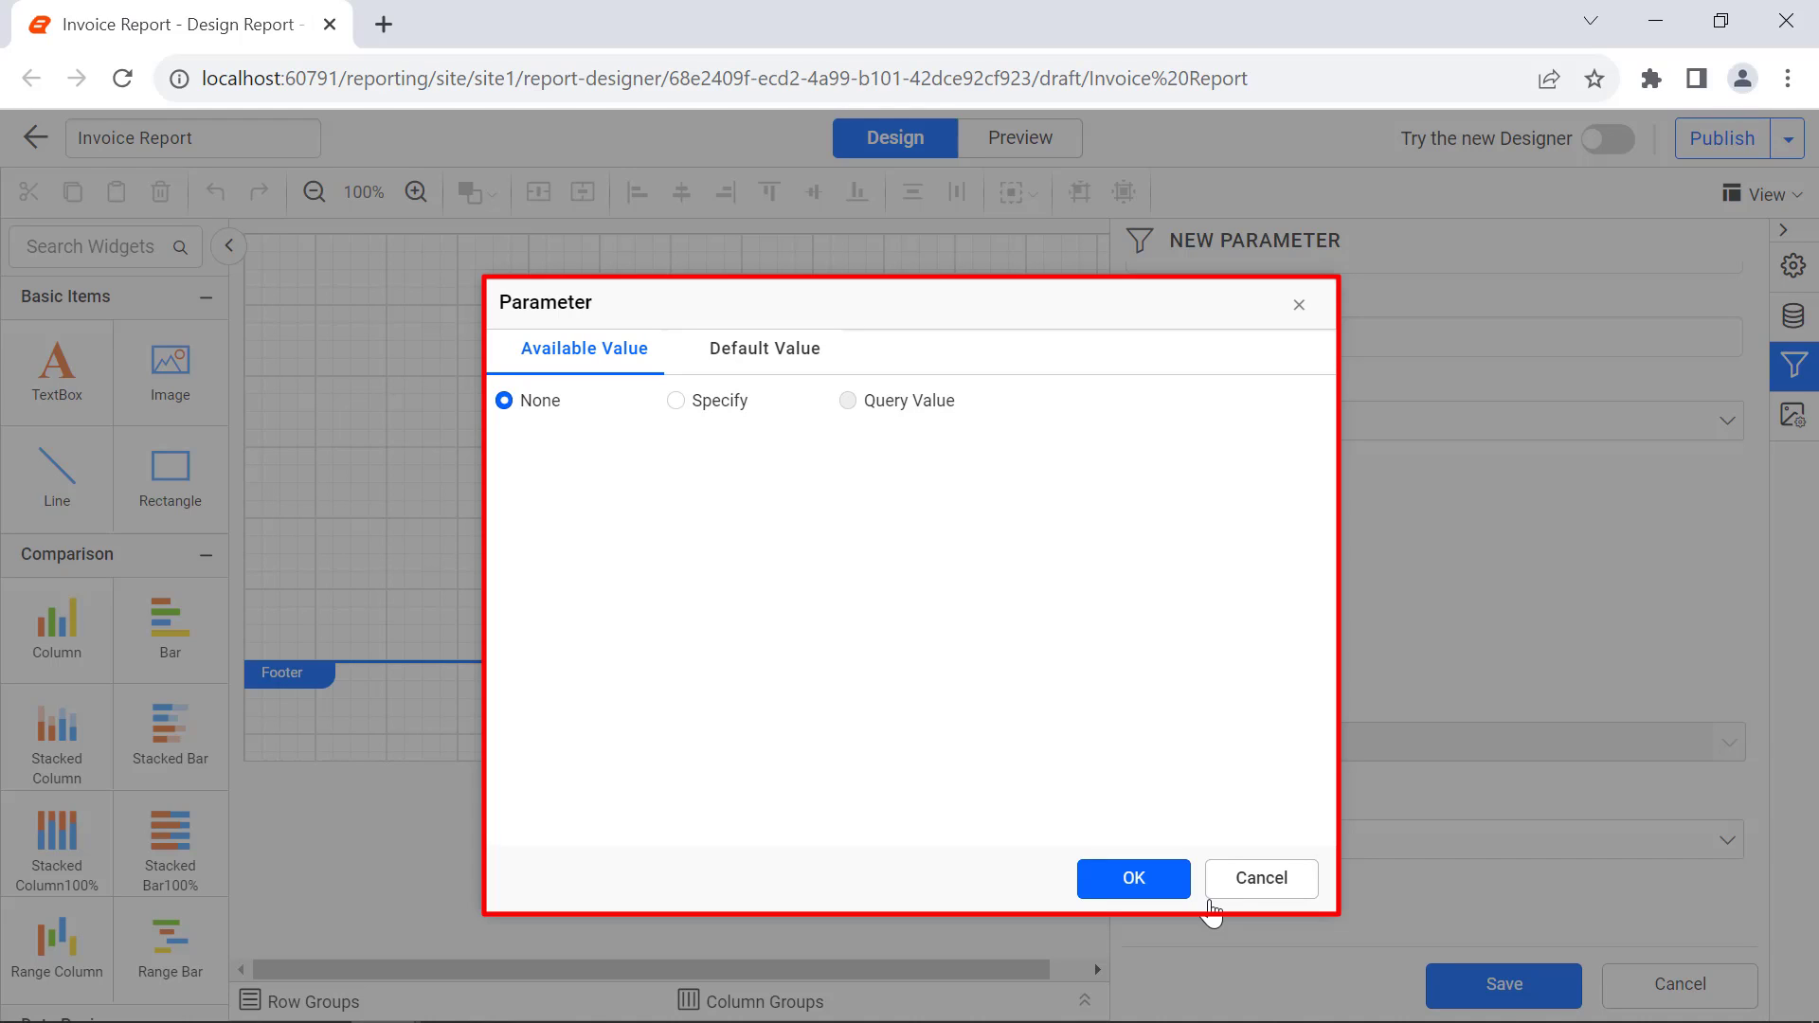
left_click(825, 362)
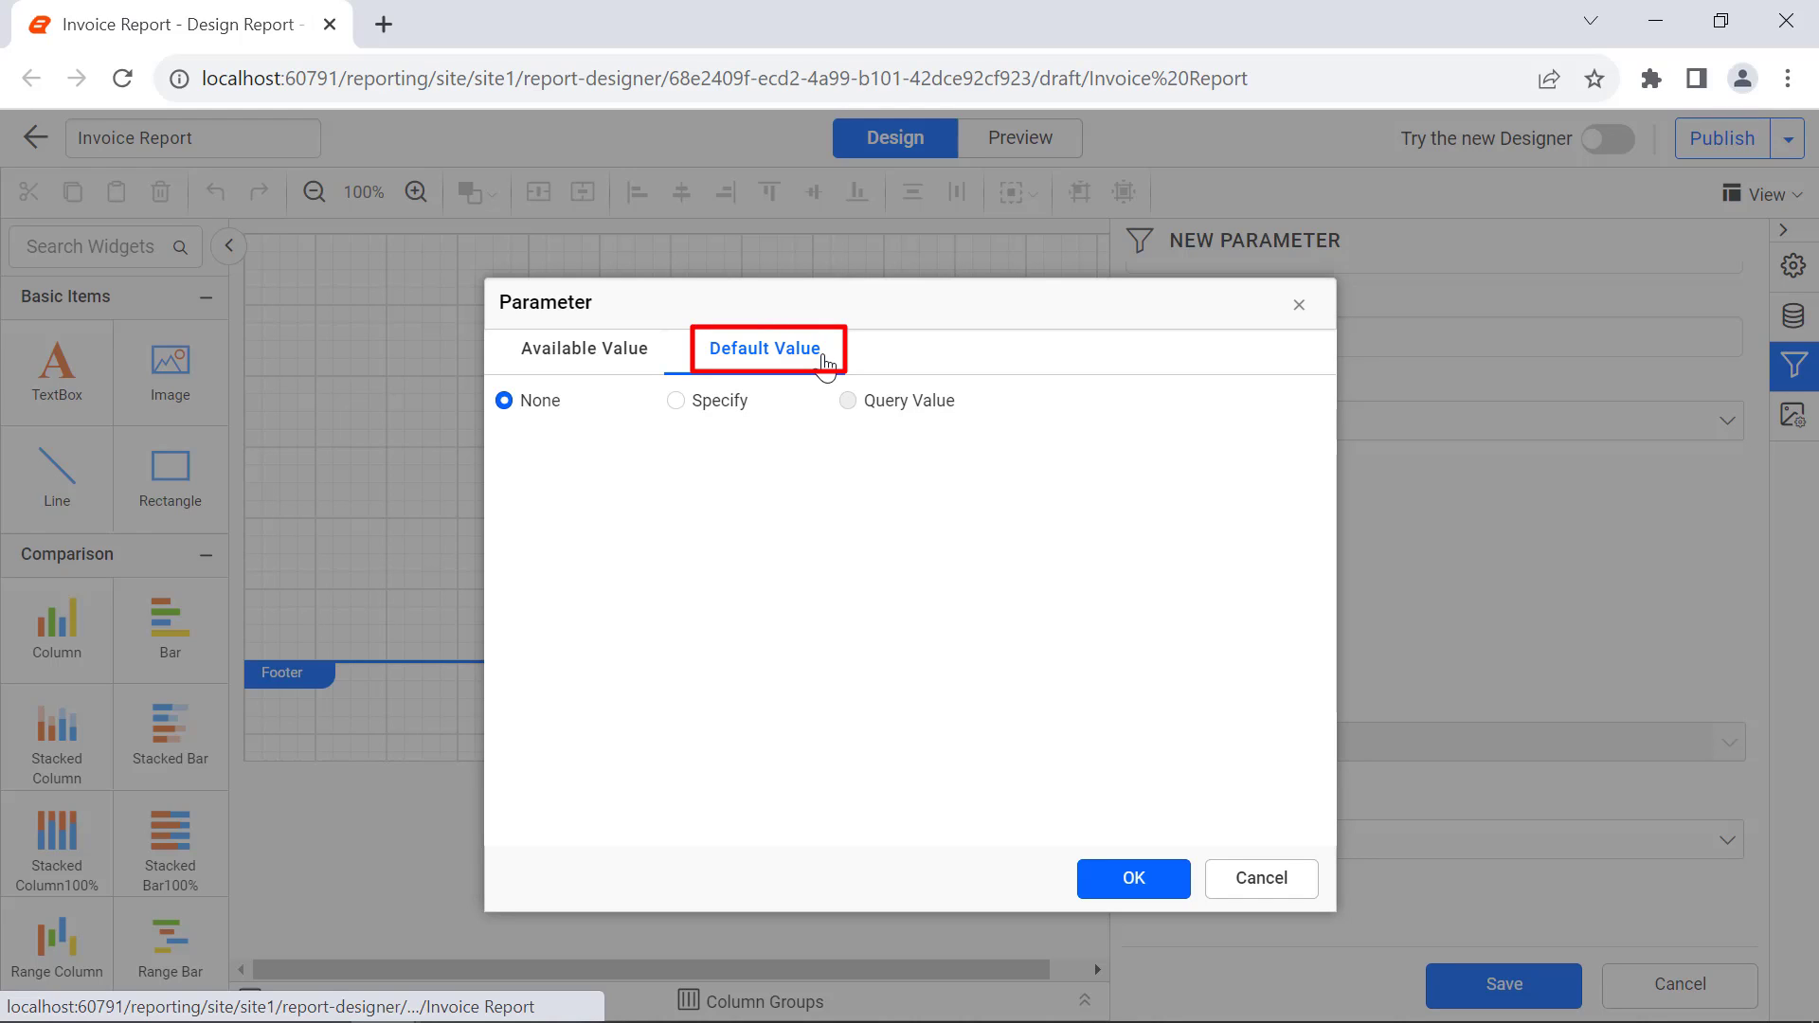
left_click(678, 403)
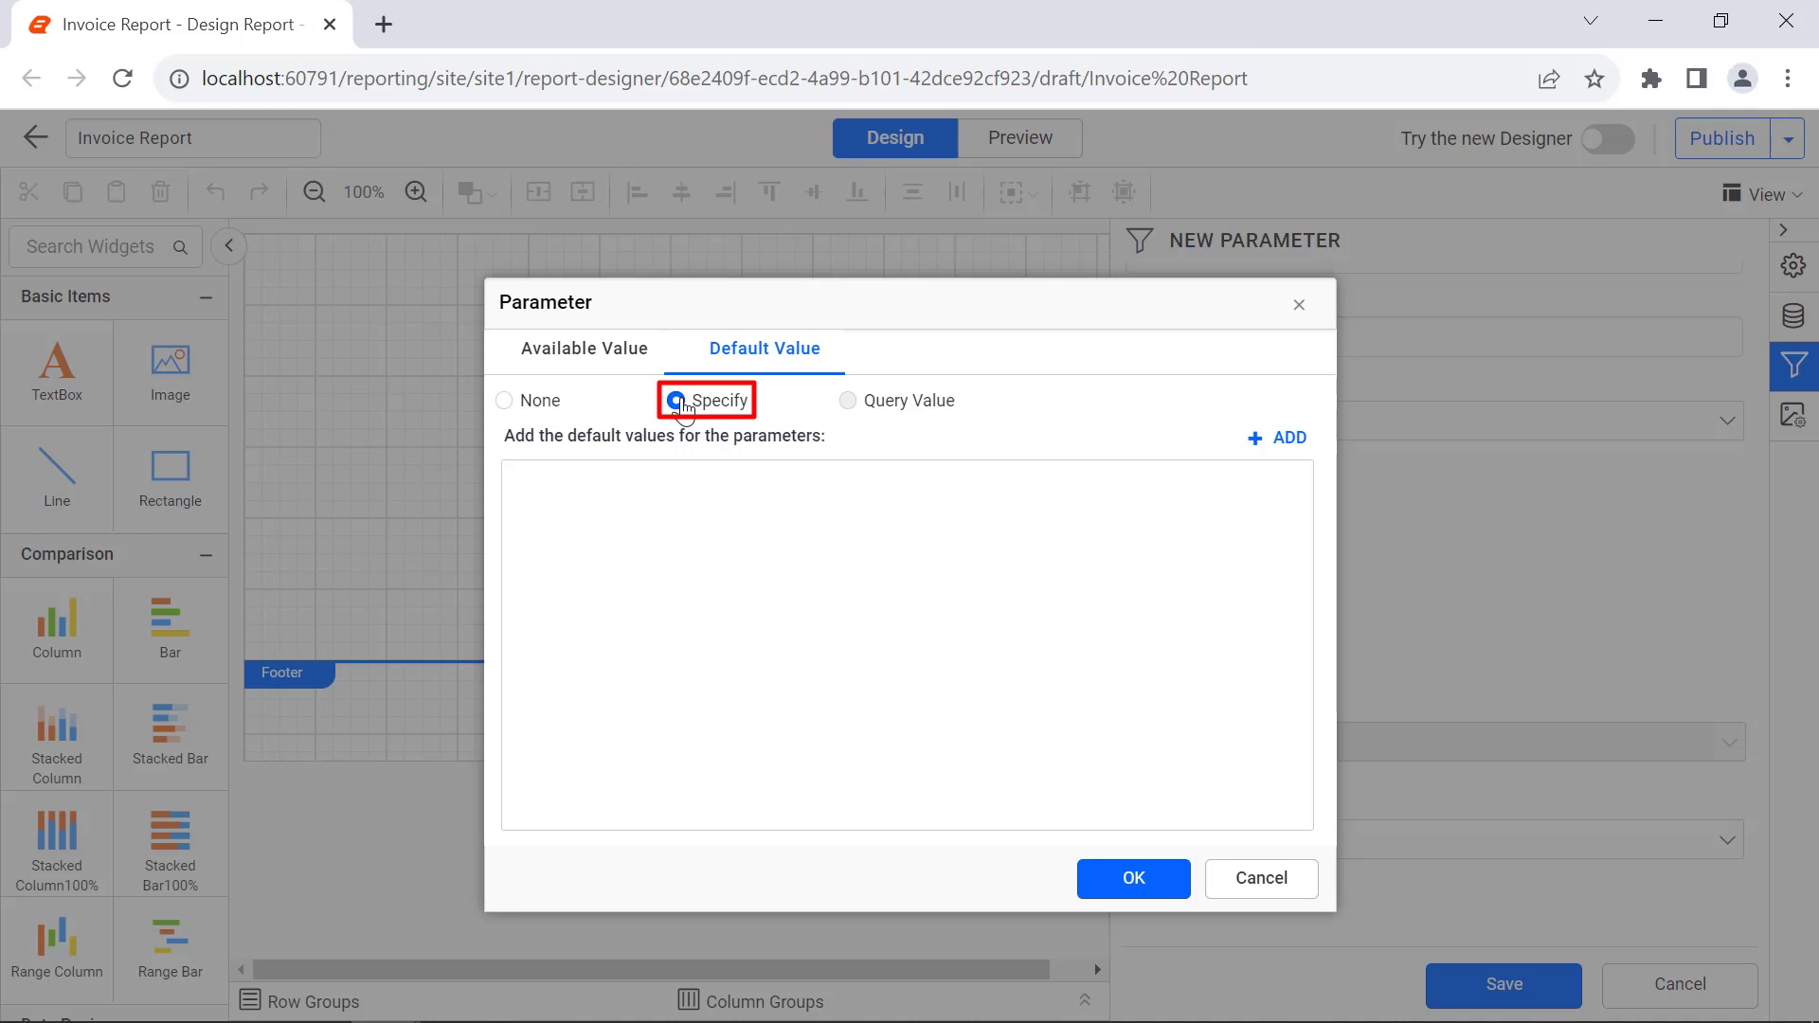
left_click(1259, 446)
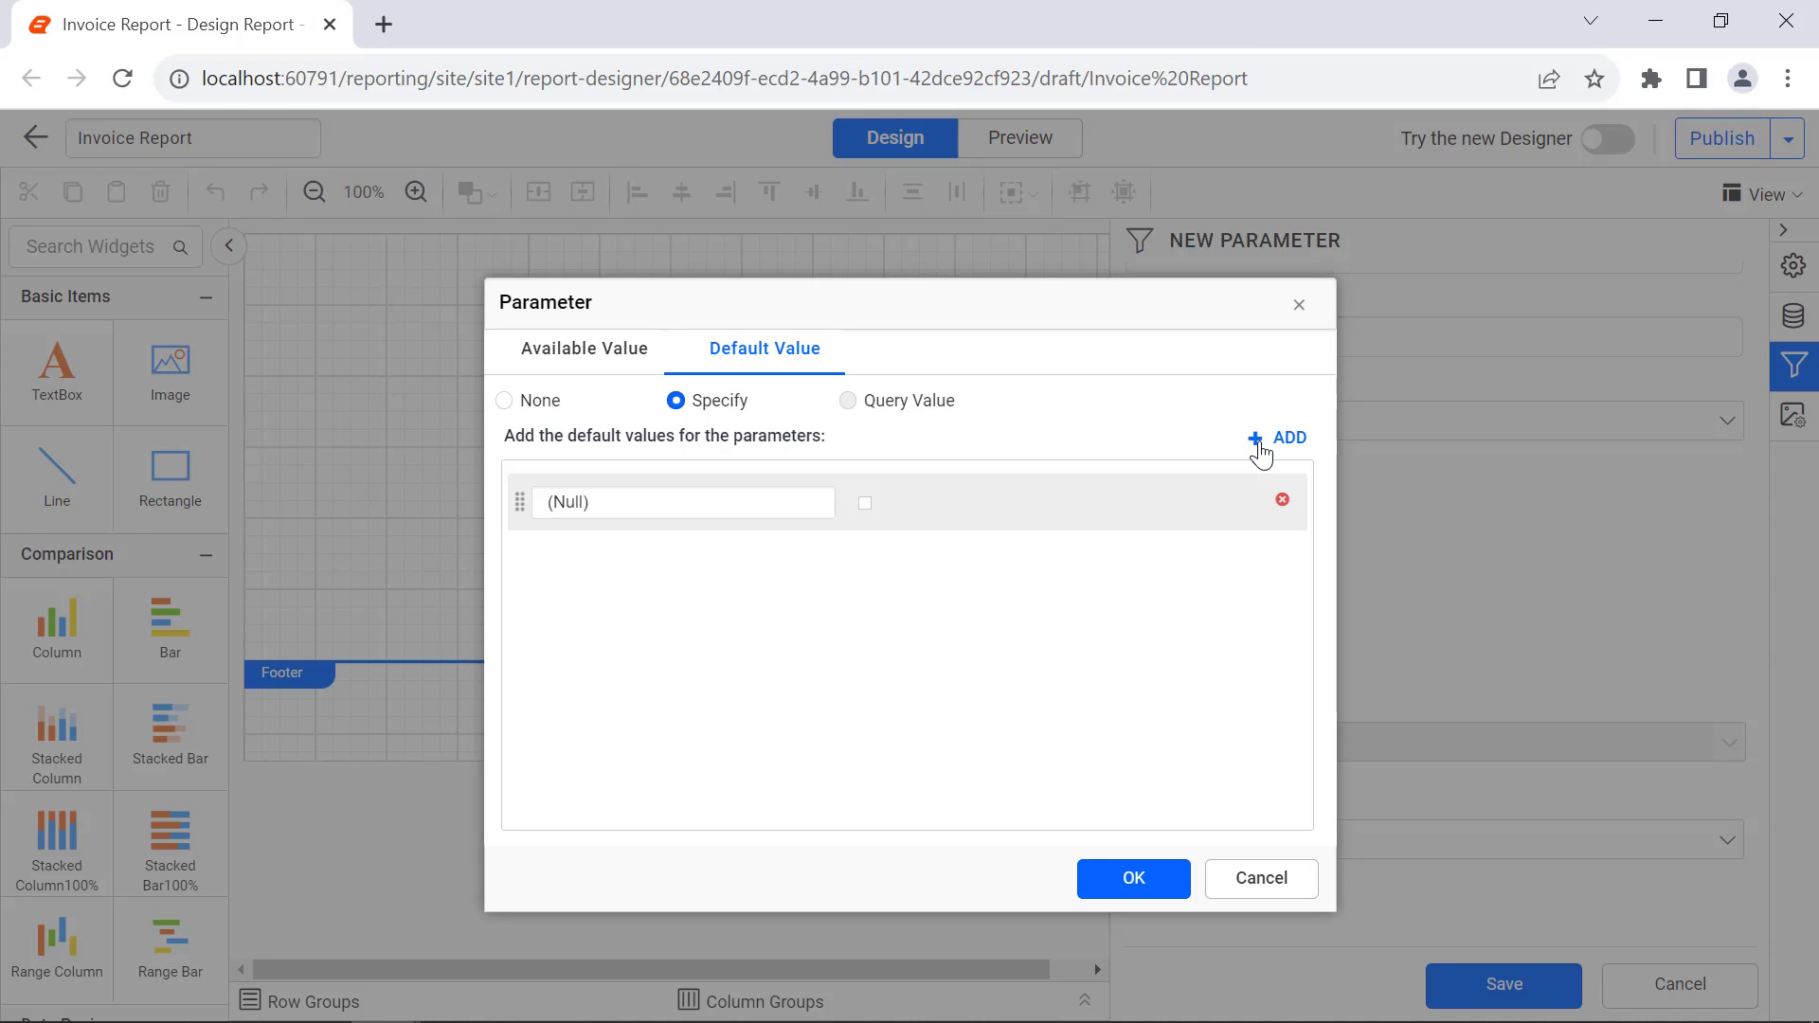
left_click(793, 499)
type("10252")
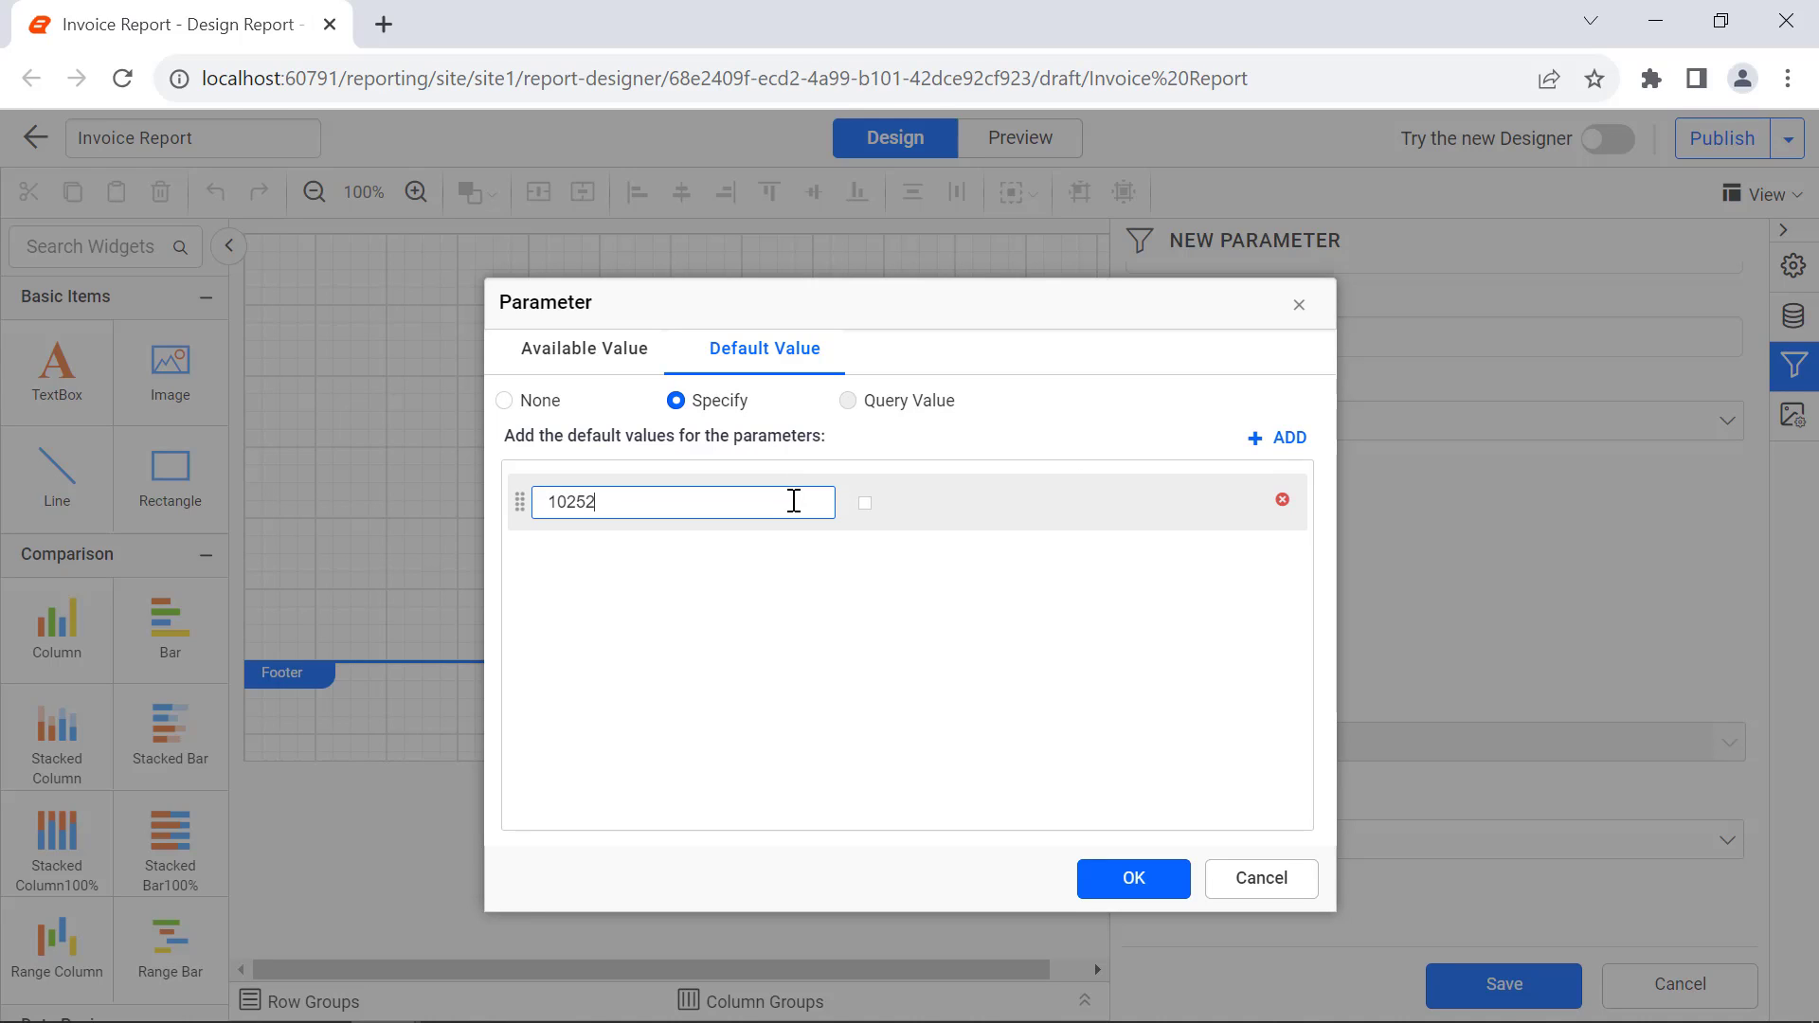
left_click(1125, 881)
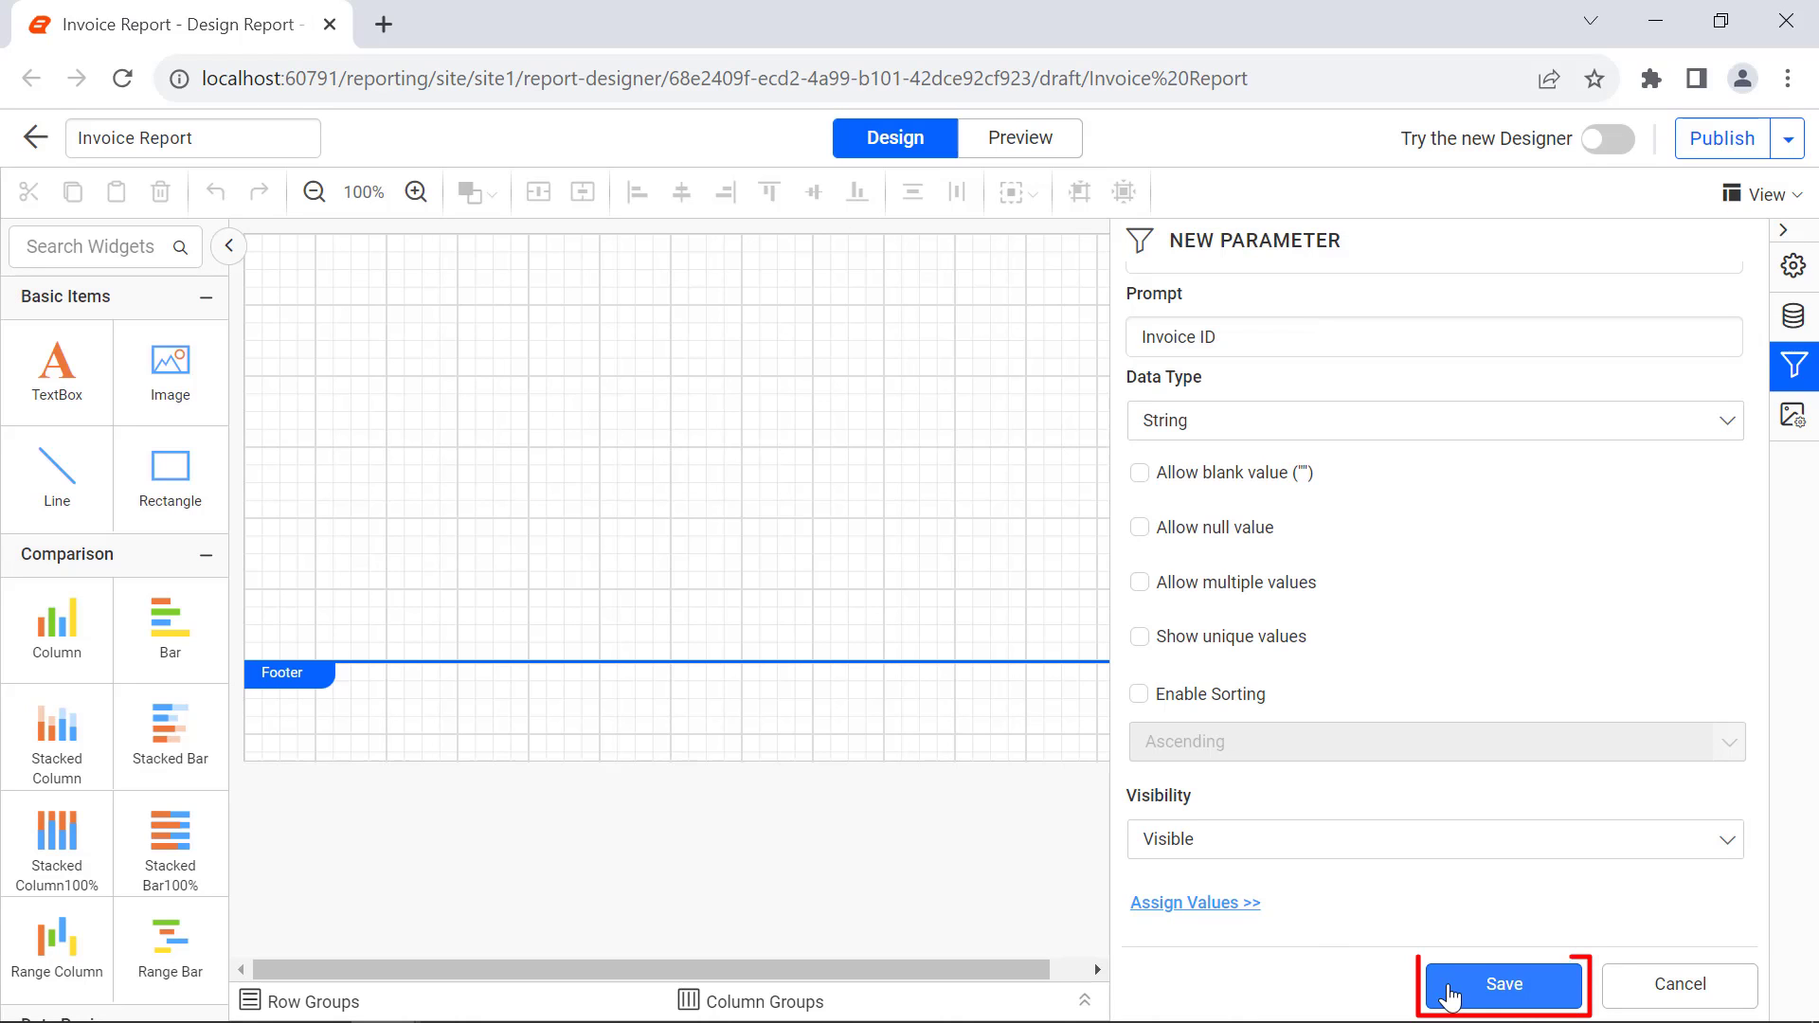
left_click(1504, 984)
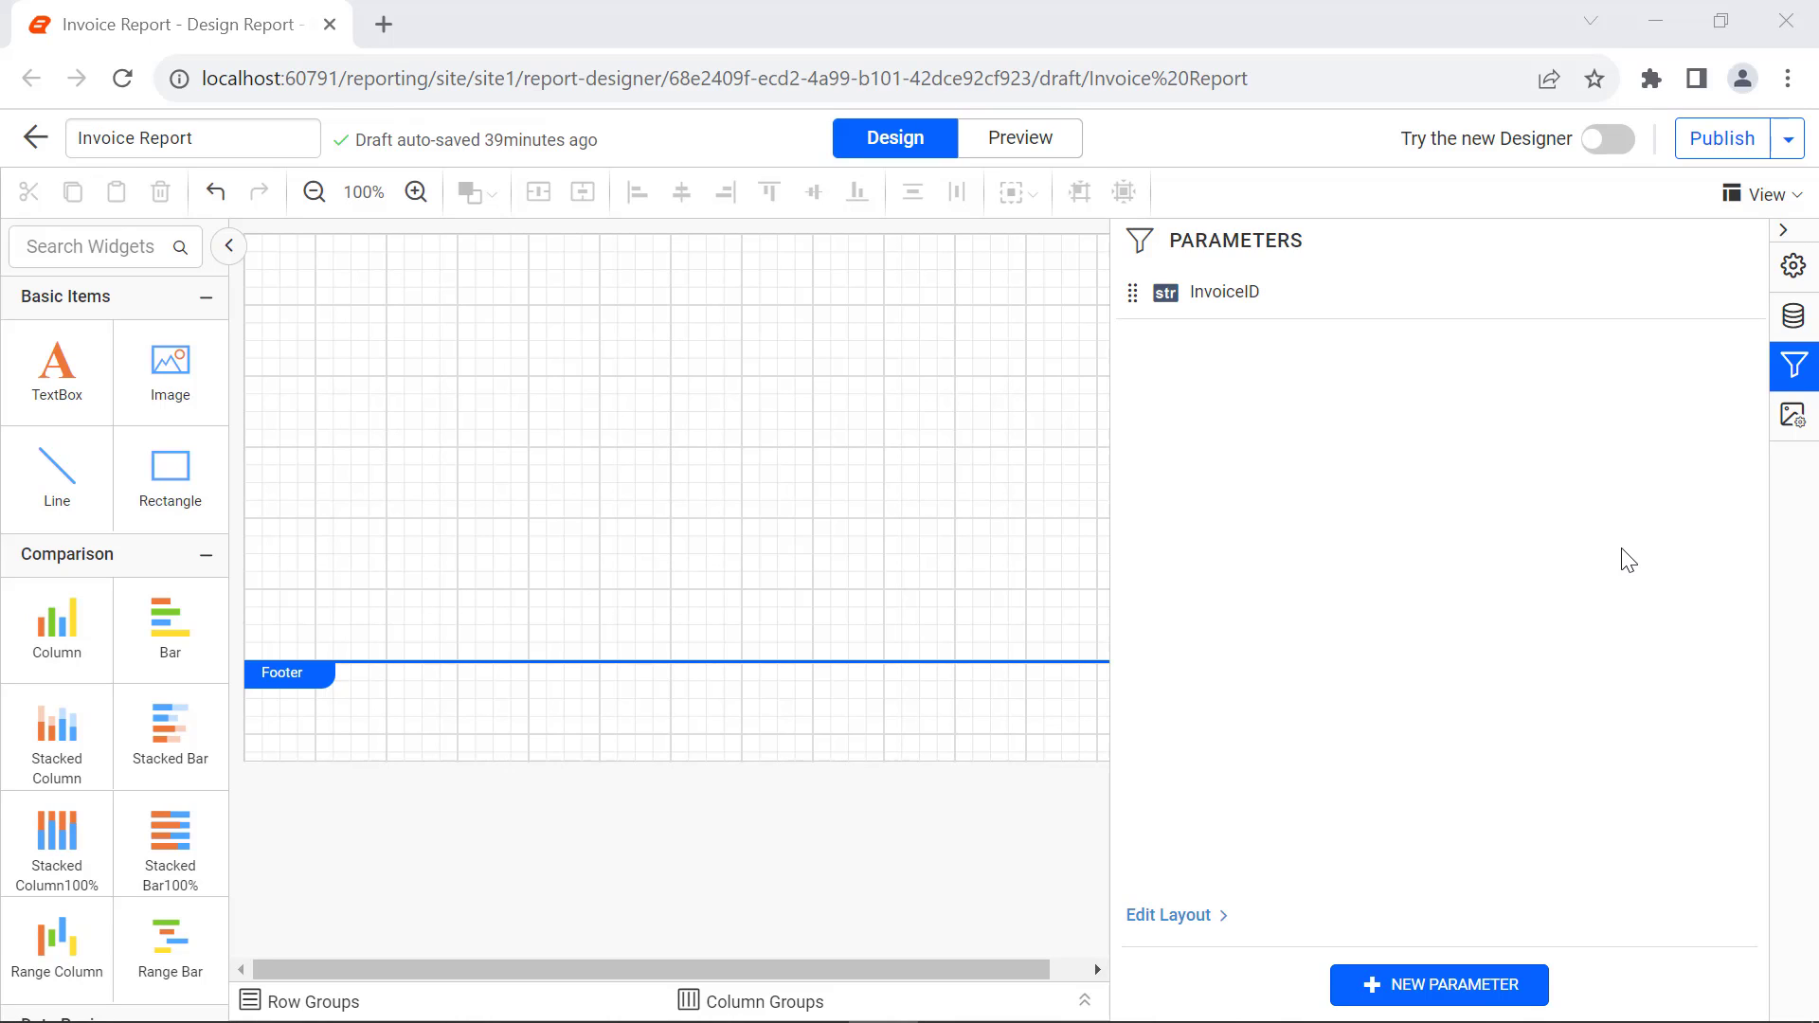
- Start a new Microsoft SQL data source and name it Northwind
left_click(1792, 315)
left_click(1298, 983)
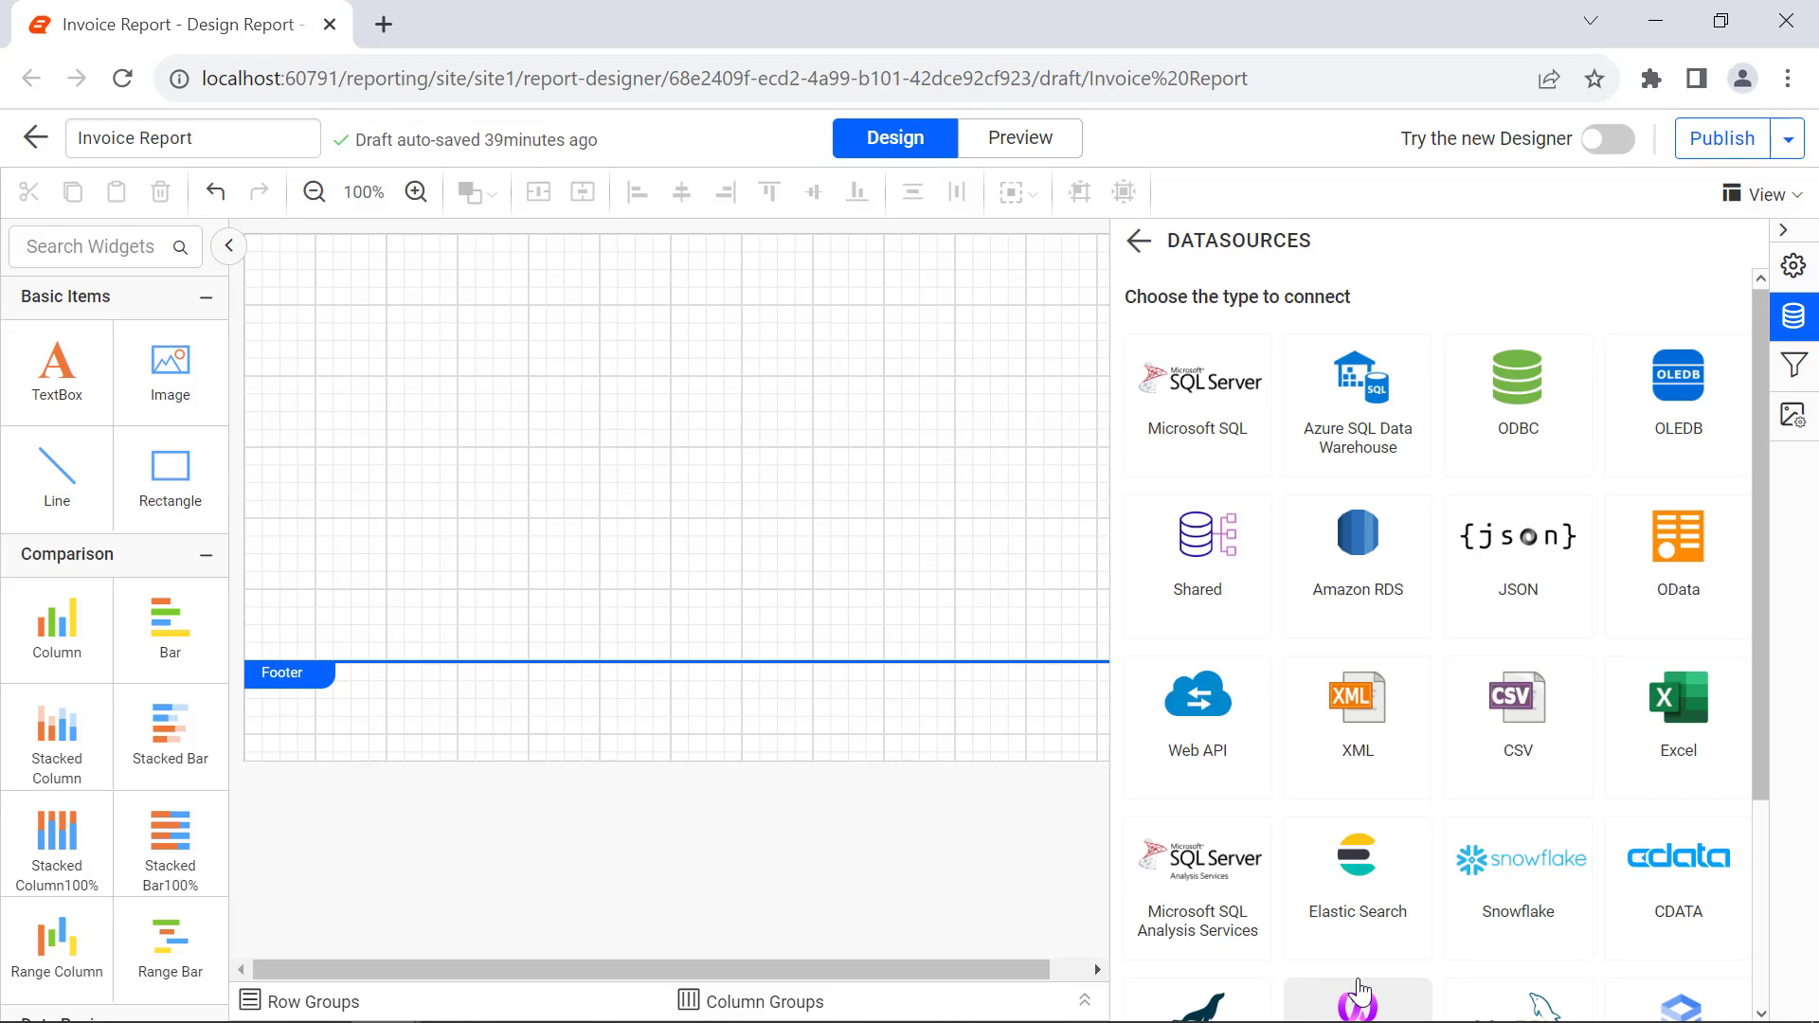
left_click(1234, 471)
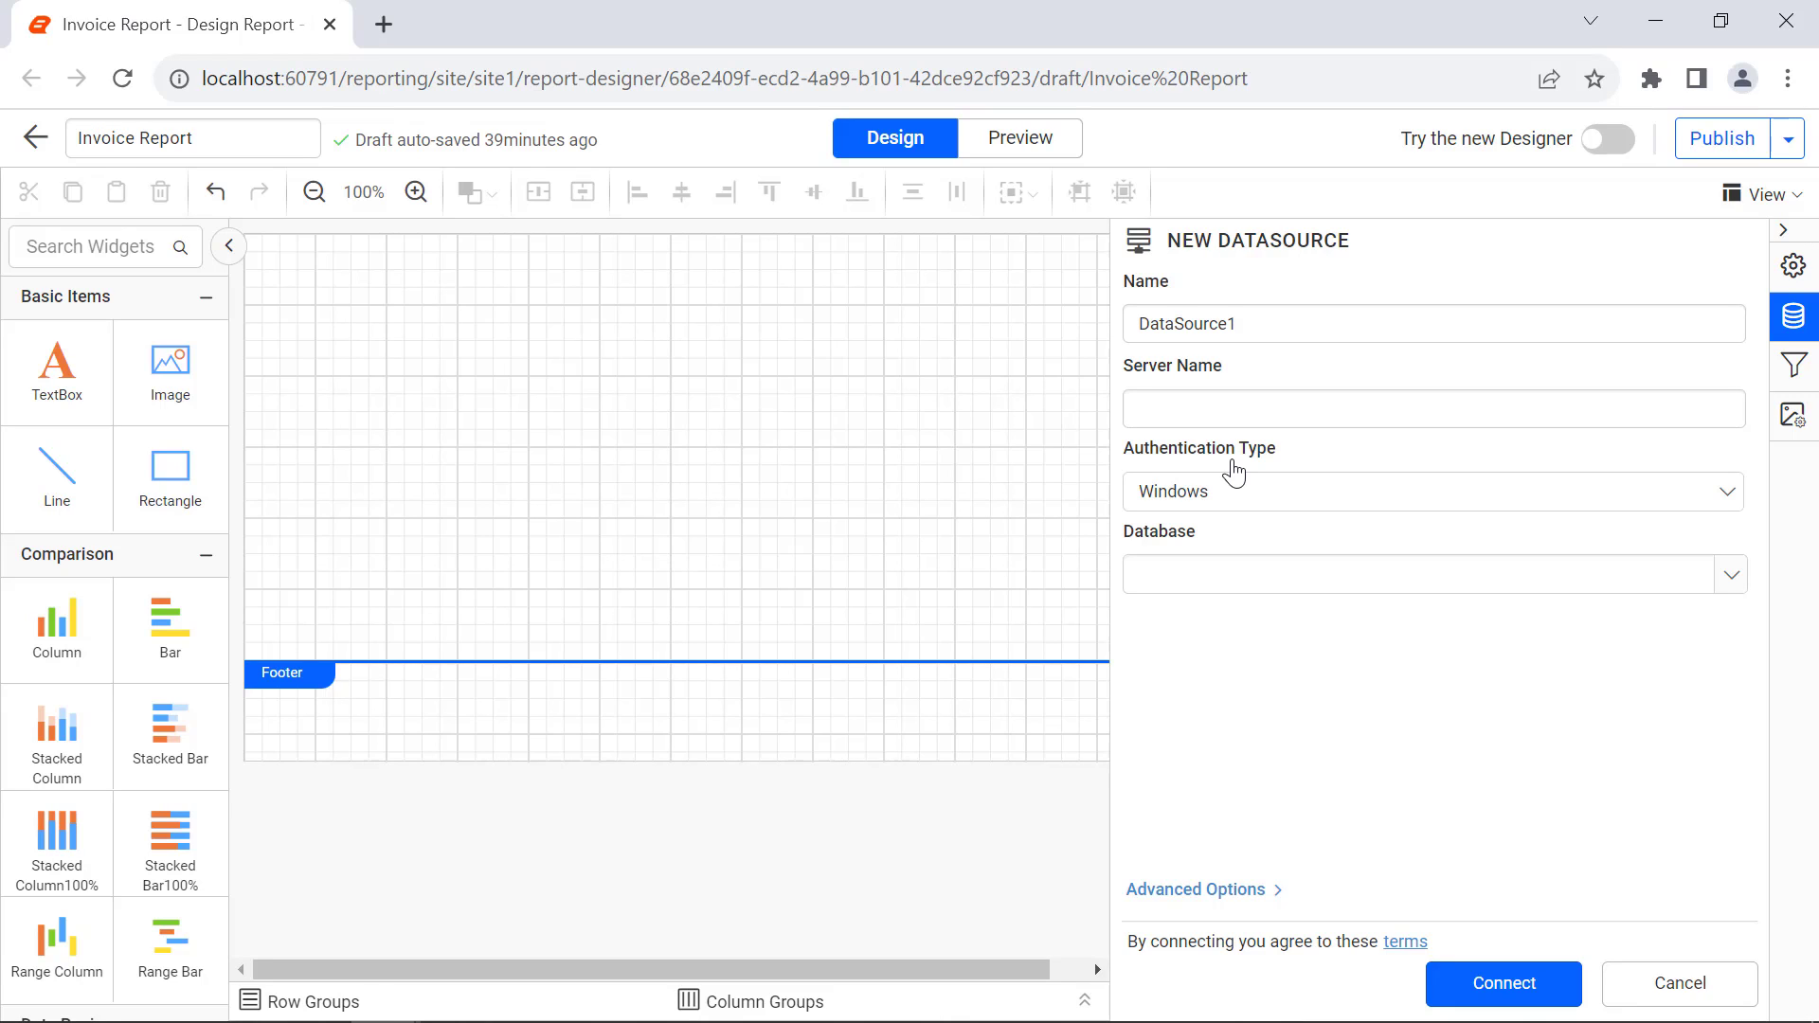
double_click(1251, 324)
type("Northwind")
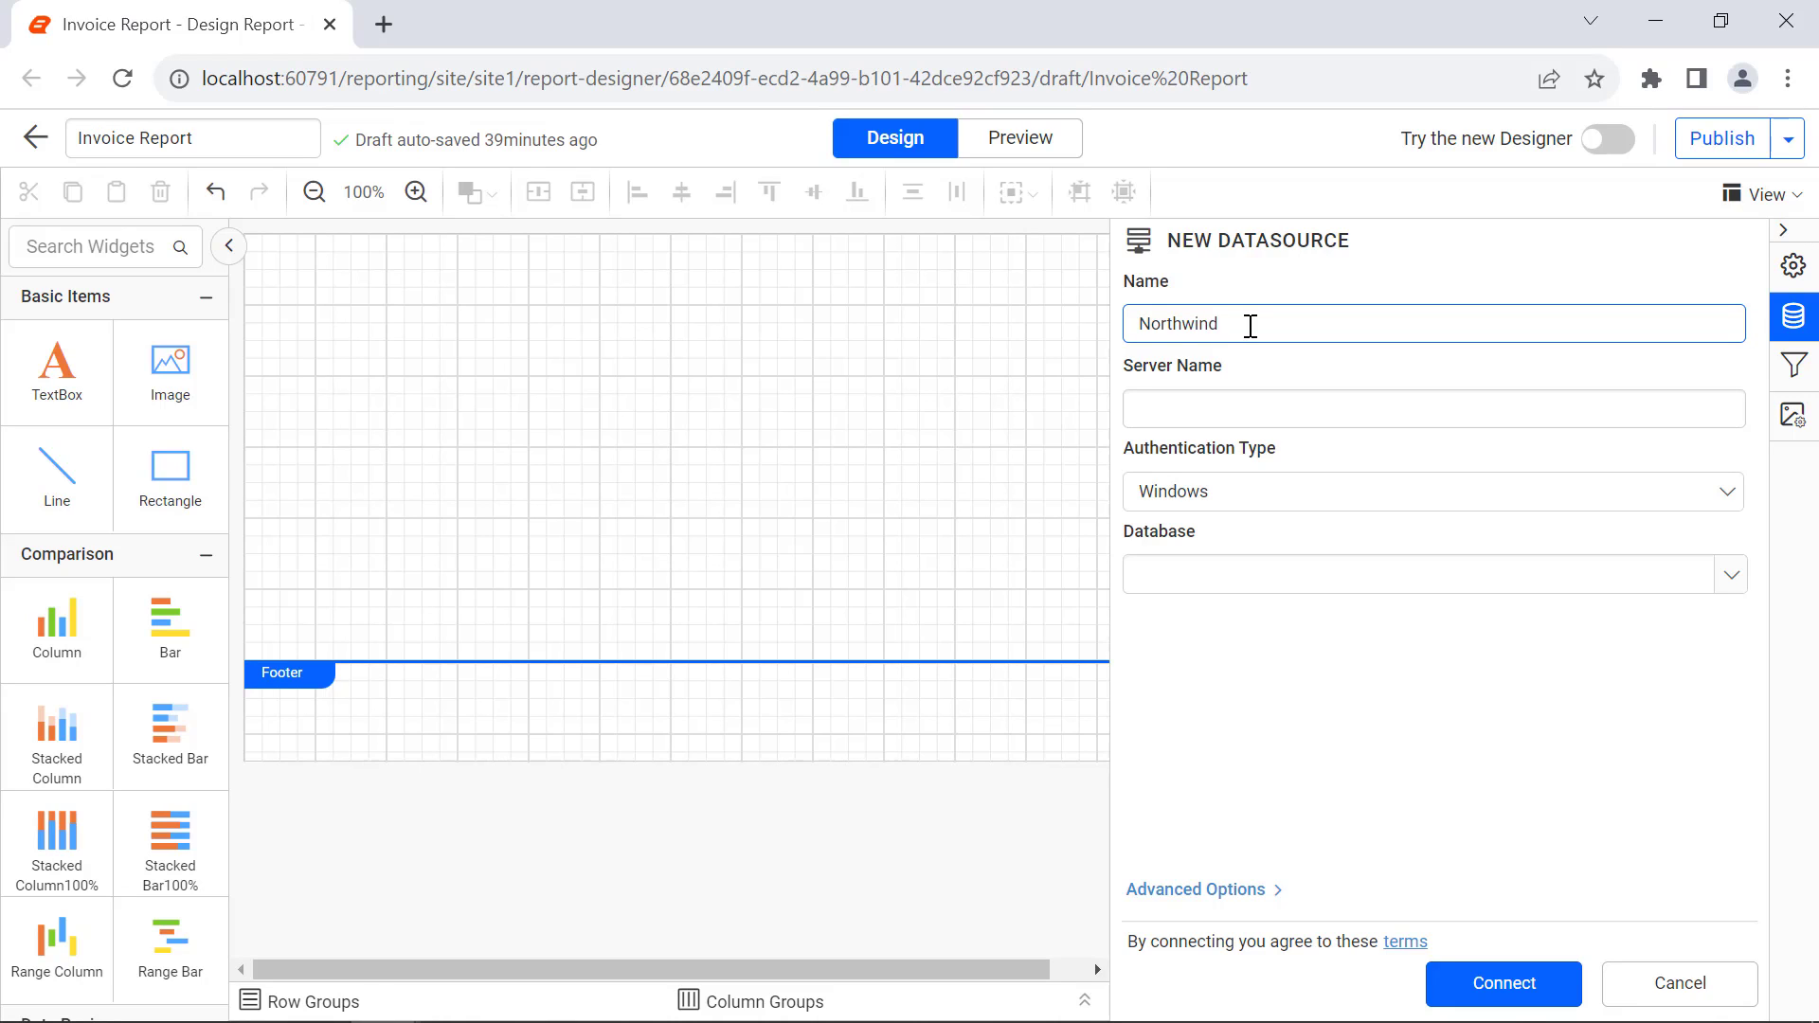
- Paste the connection string with its credentials for the Northwind database, set the authentication type to None and connect
left_click(1215, 890)
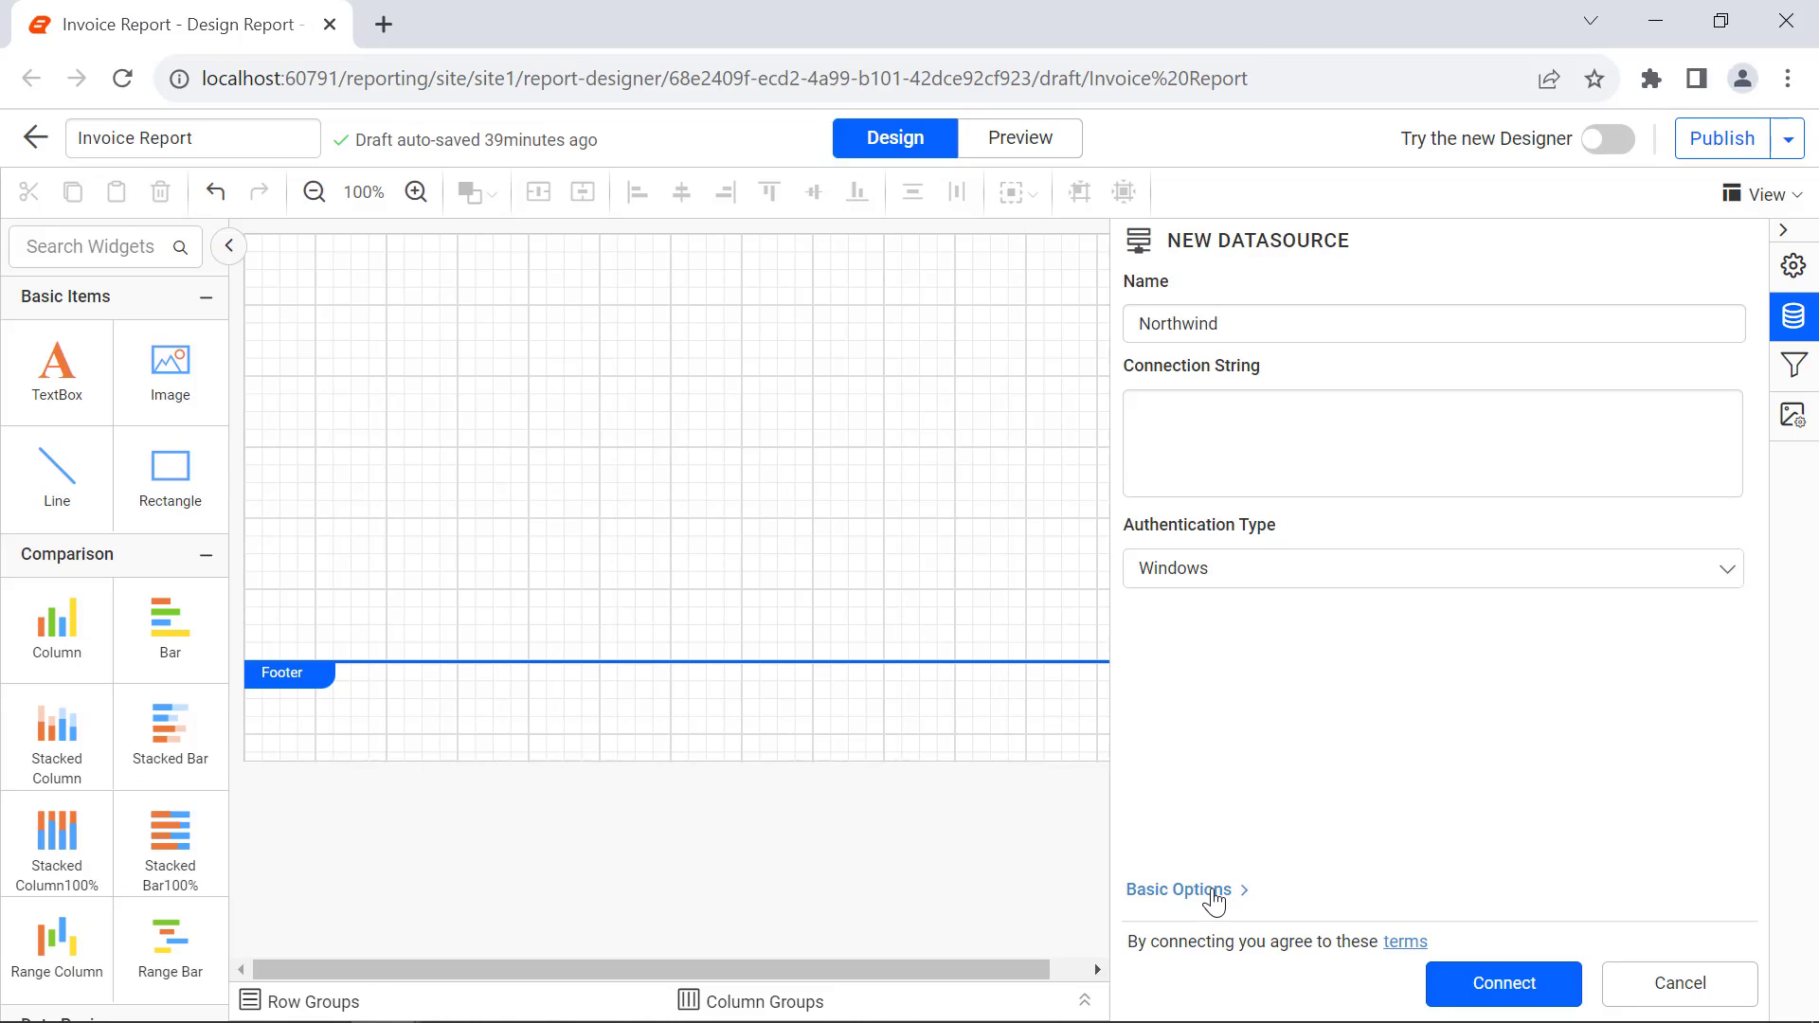
left_click(1417, 442)
key("ctrl+v")
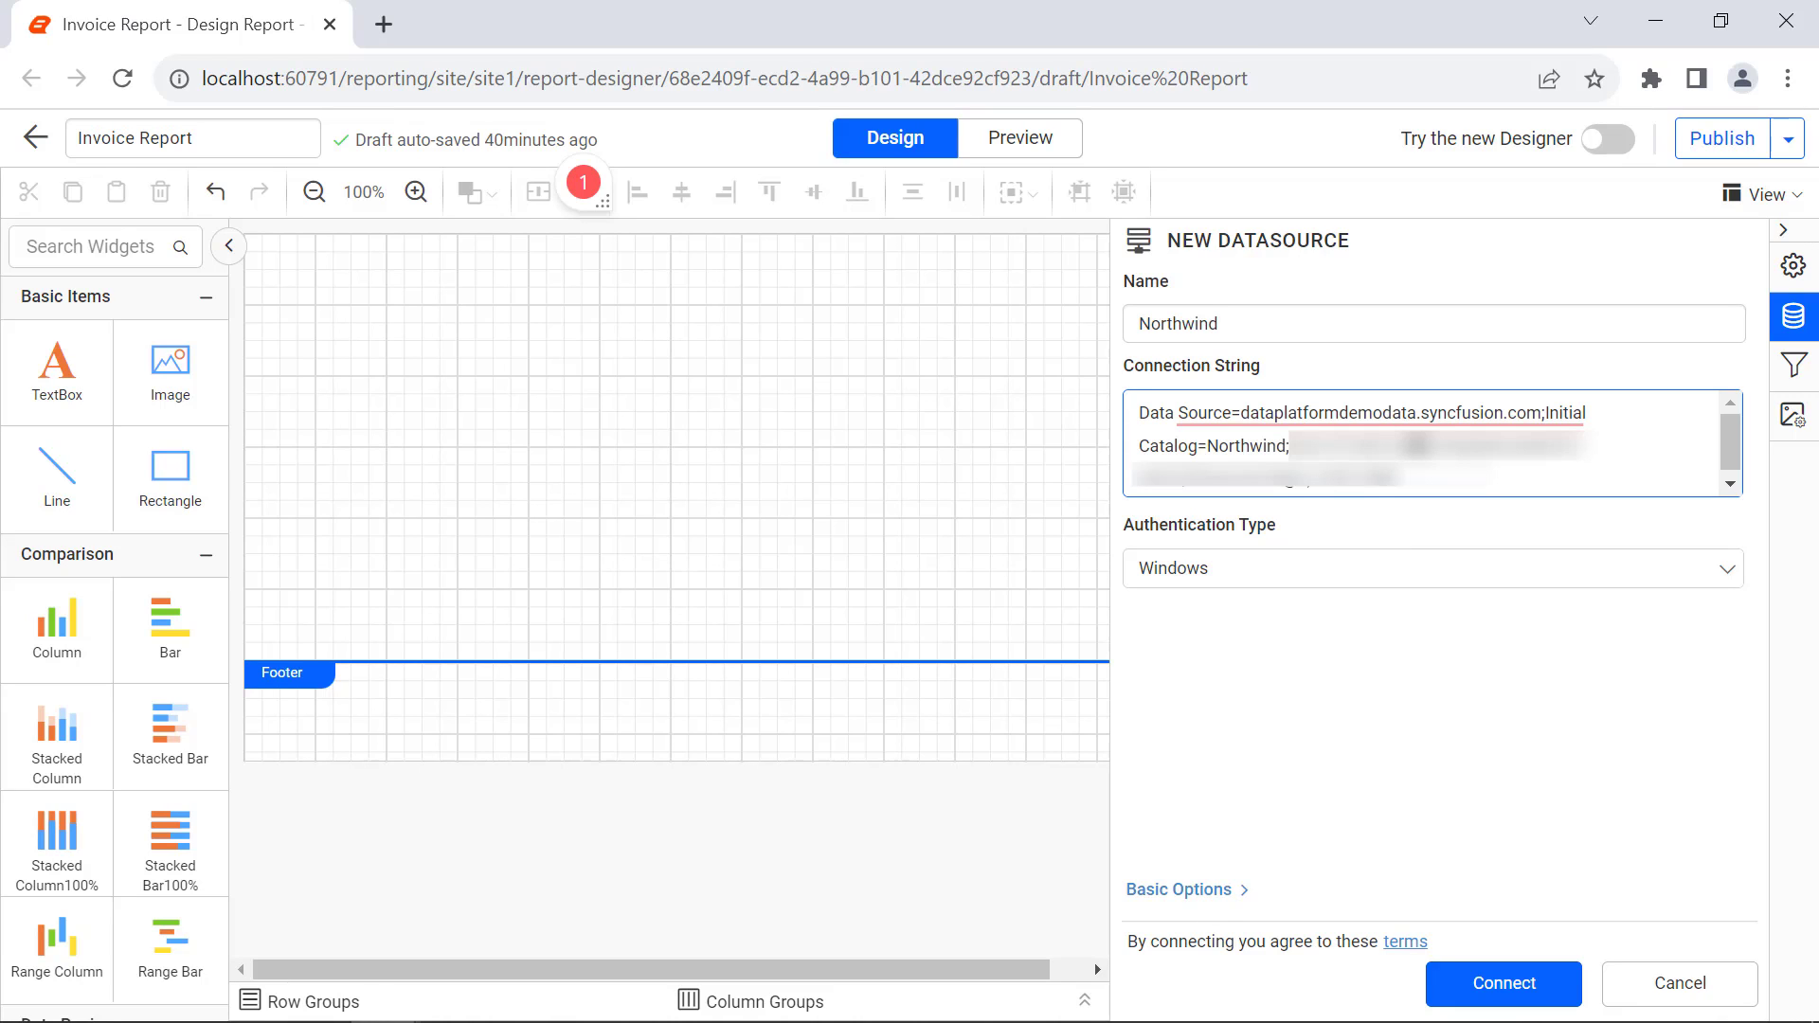
left_click(1389, 566)
left_click(1378, 727)
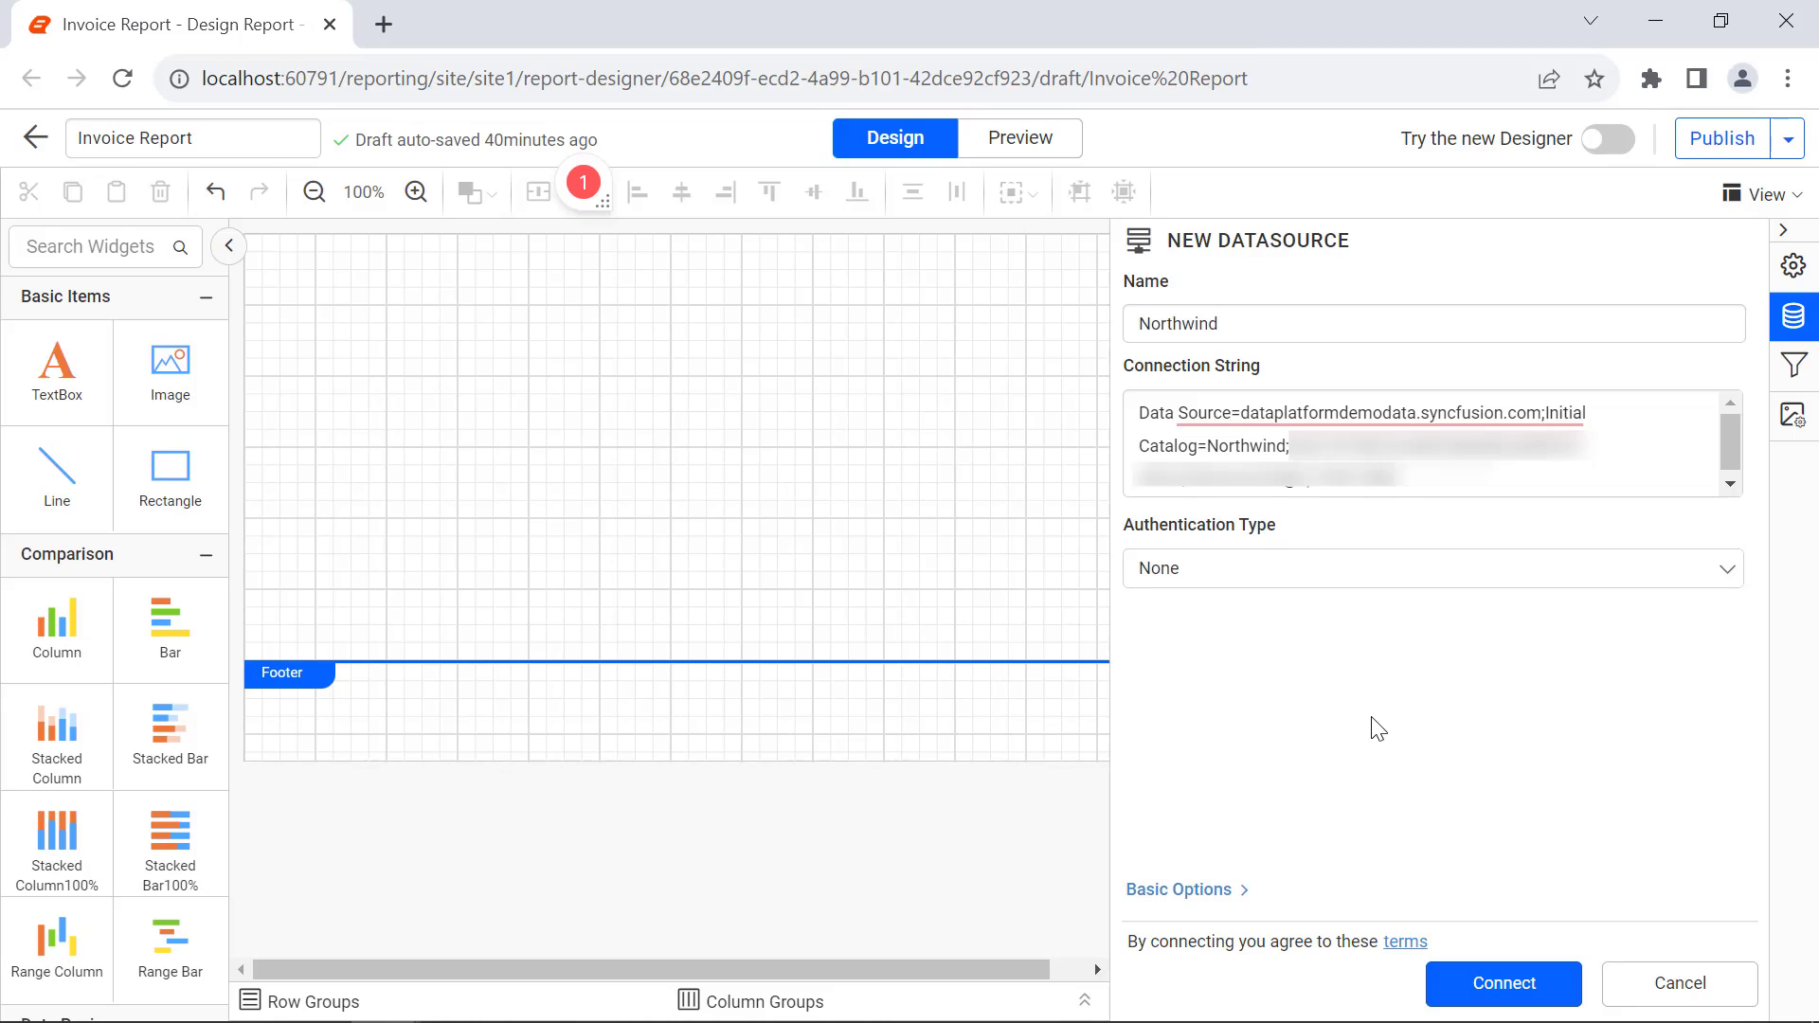
left_click(1471, 985)
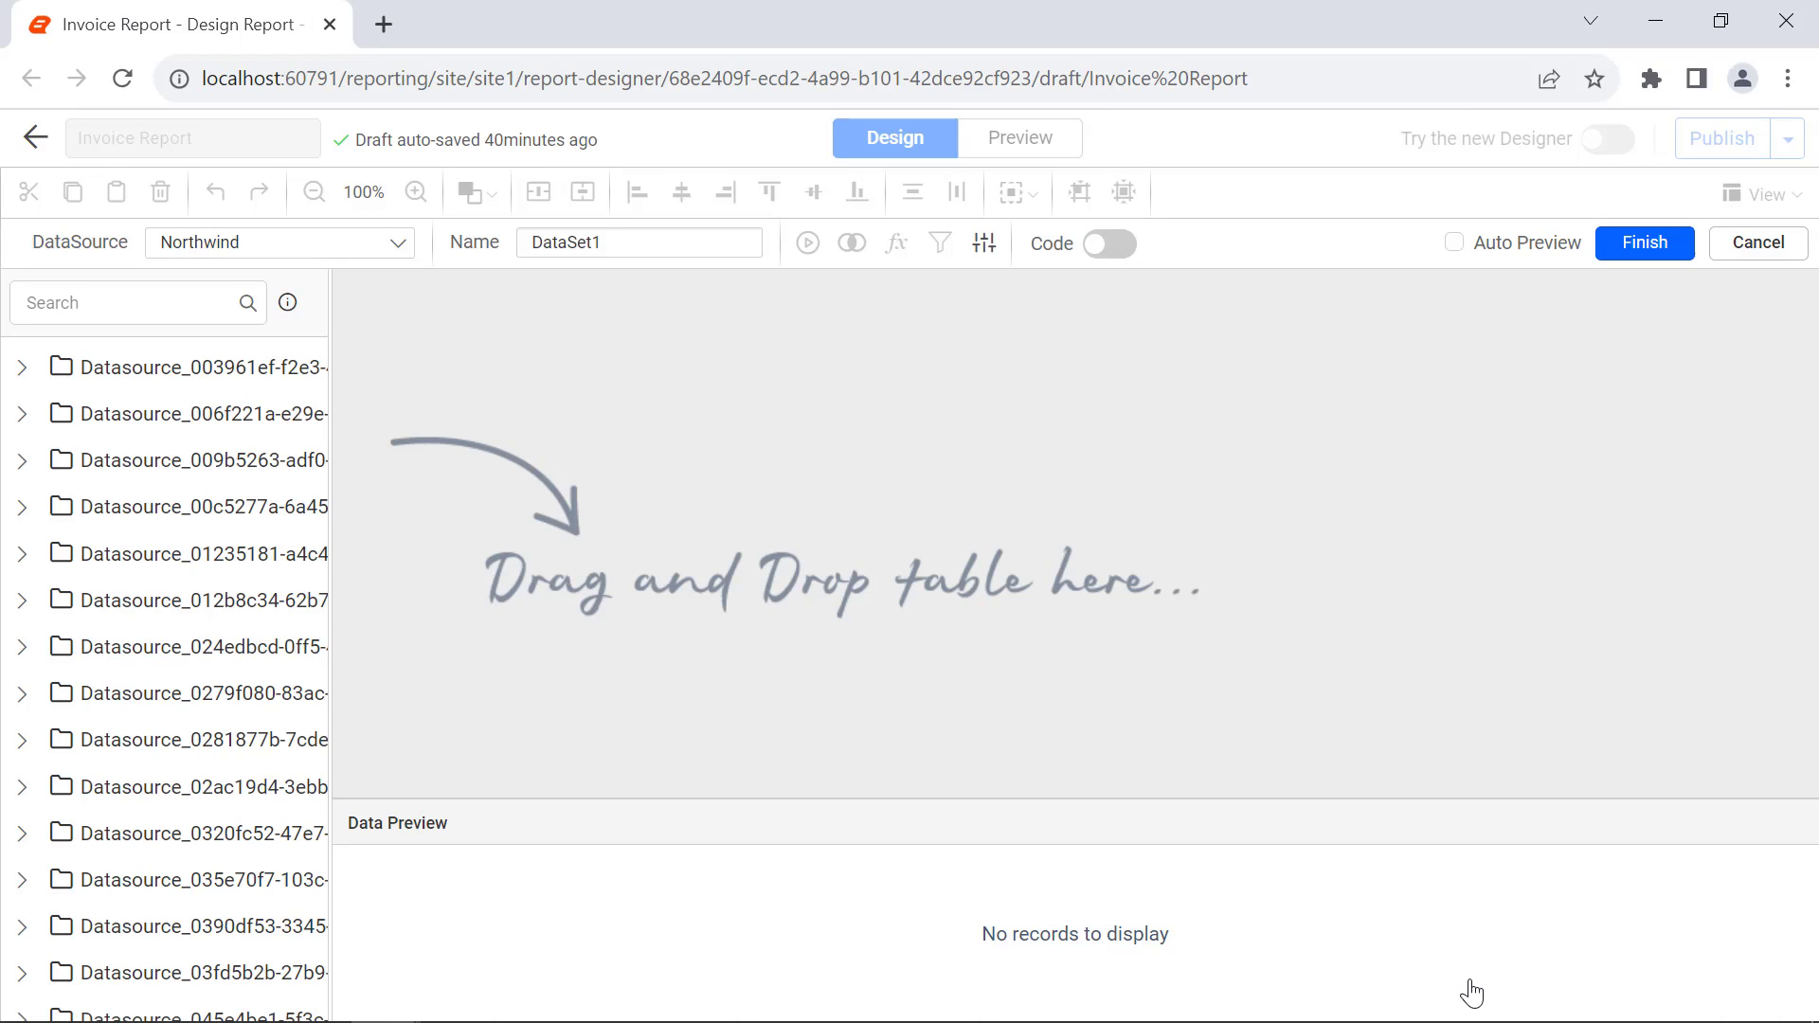
- Name the new dataset ShipmentDetails
left_click(662, 244)
key("ctrl+a")
type("ShipmentDetai")
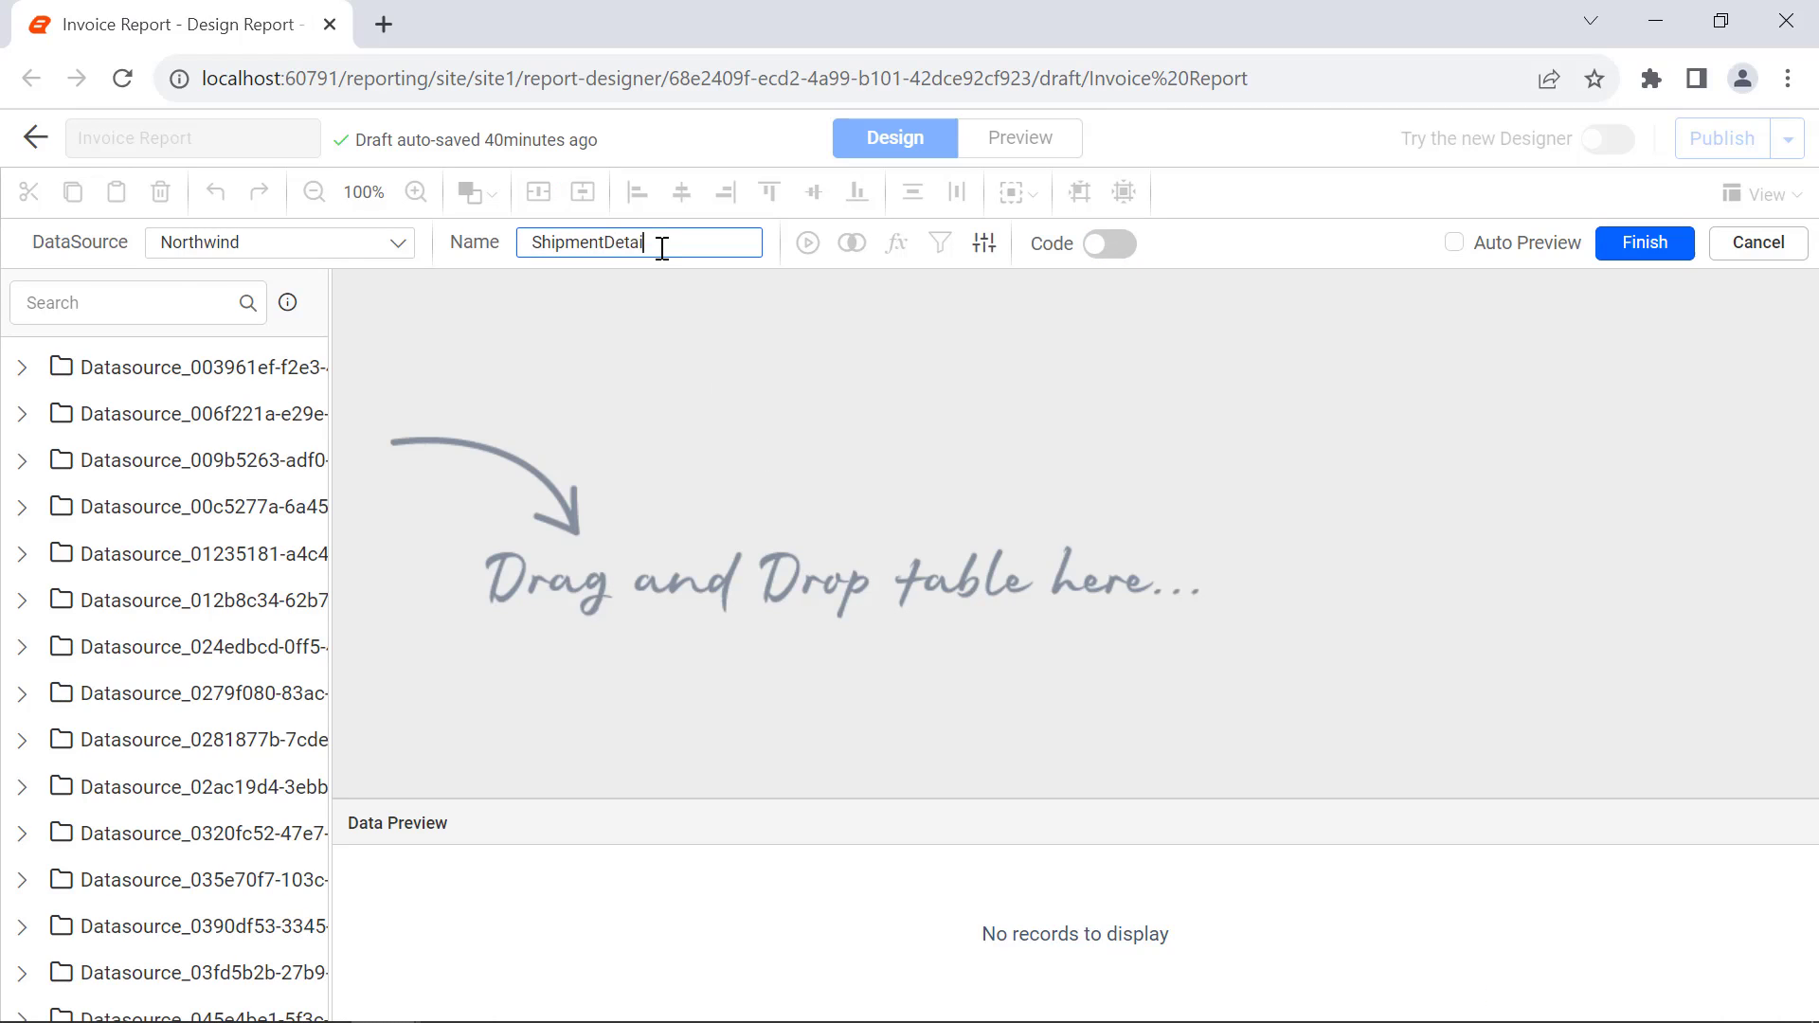
type("ls")
left_click(1108, 248)
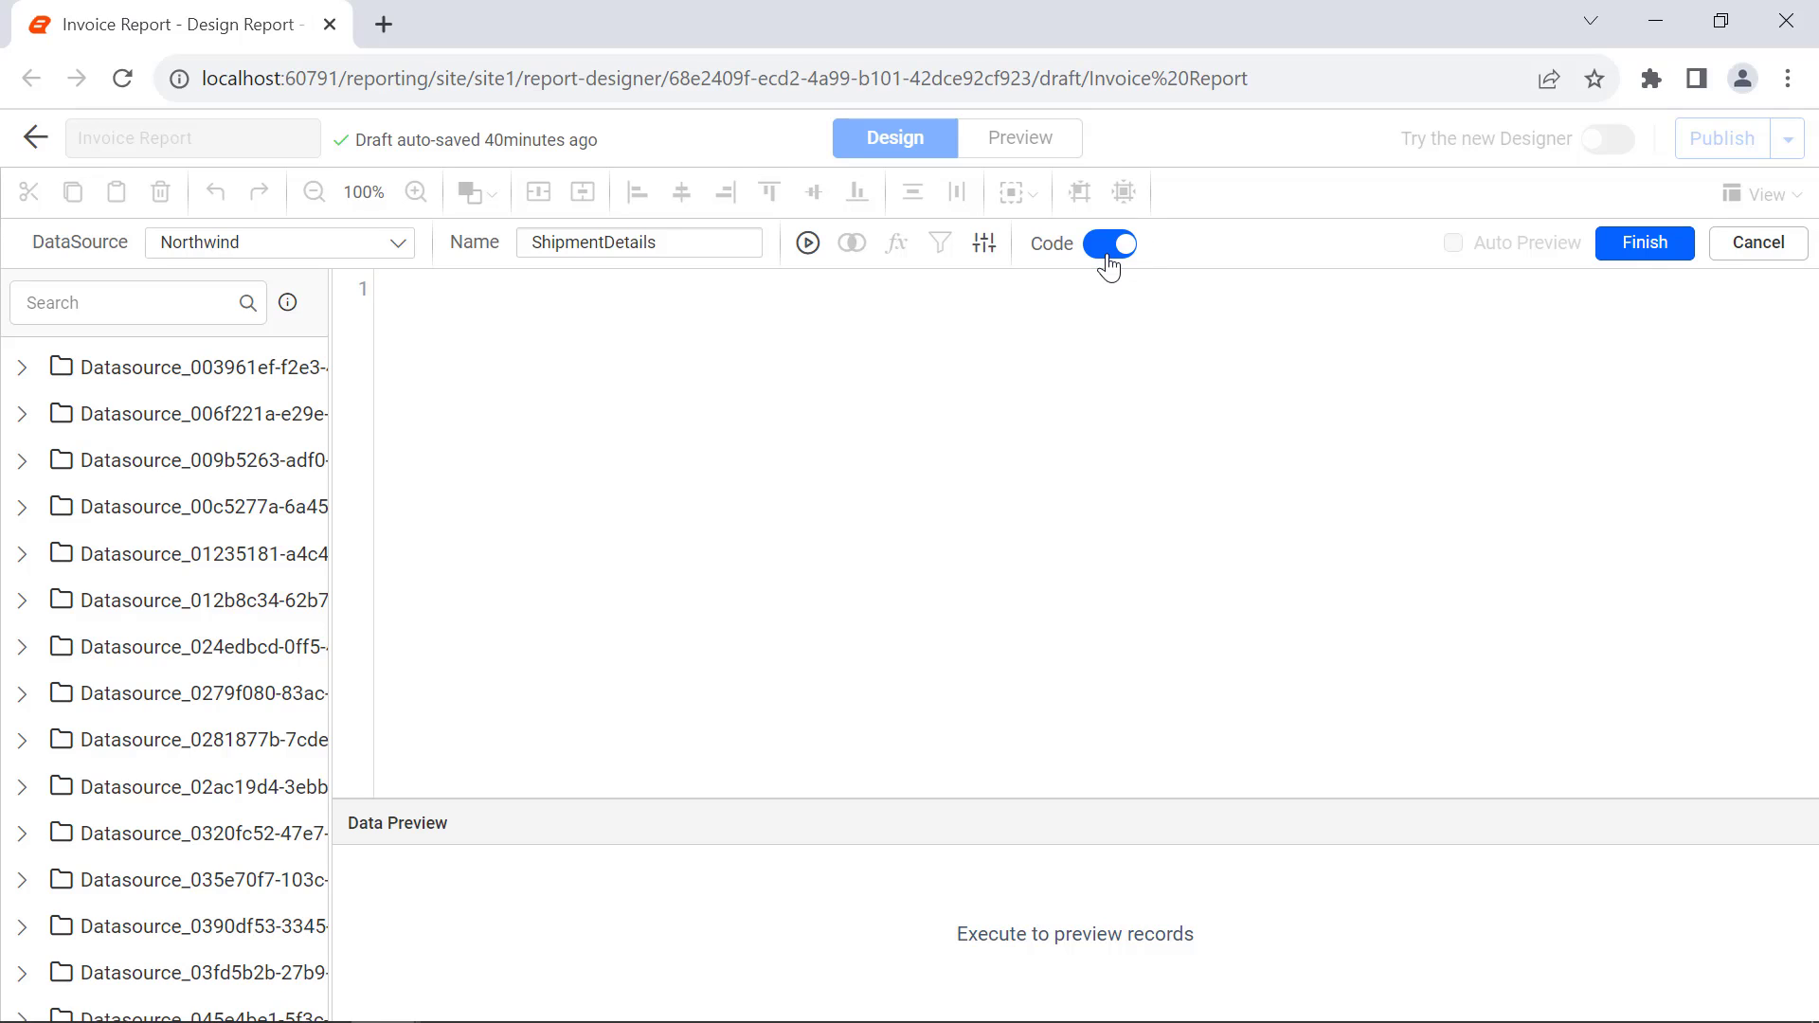
left_click(1063, 323)
type("SELECT   Orders.OrderDate,   Orders.RequiredDate,   Orders.ShippedDate,   Orders.ShipVia,   Orders.Freight,   Orders.ShipName,   Orders.ShipAddress,   Orders.ShipCity,   Orders.ShipRegion,   Orders.ShipPostalCode,   Orders.ShipCountry FROM  Orders where Orders.OrderID=@InvoiceID")
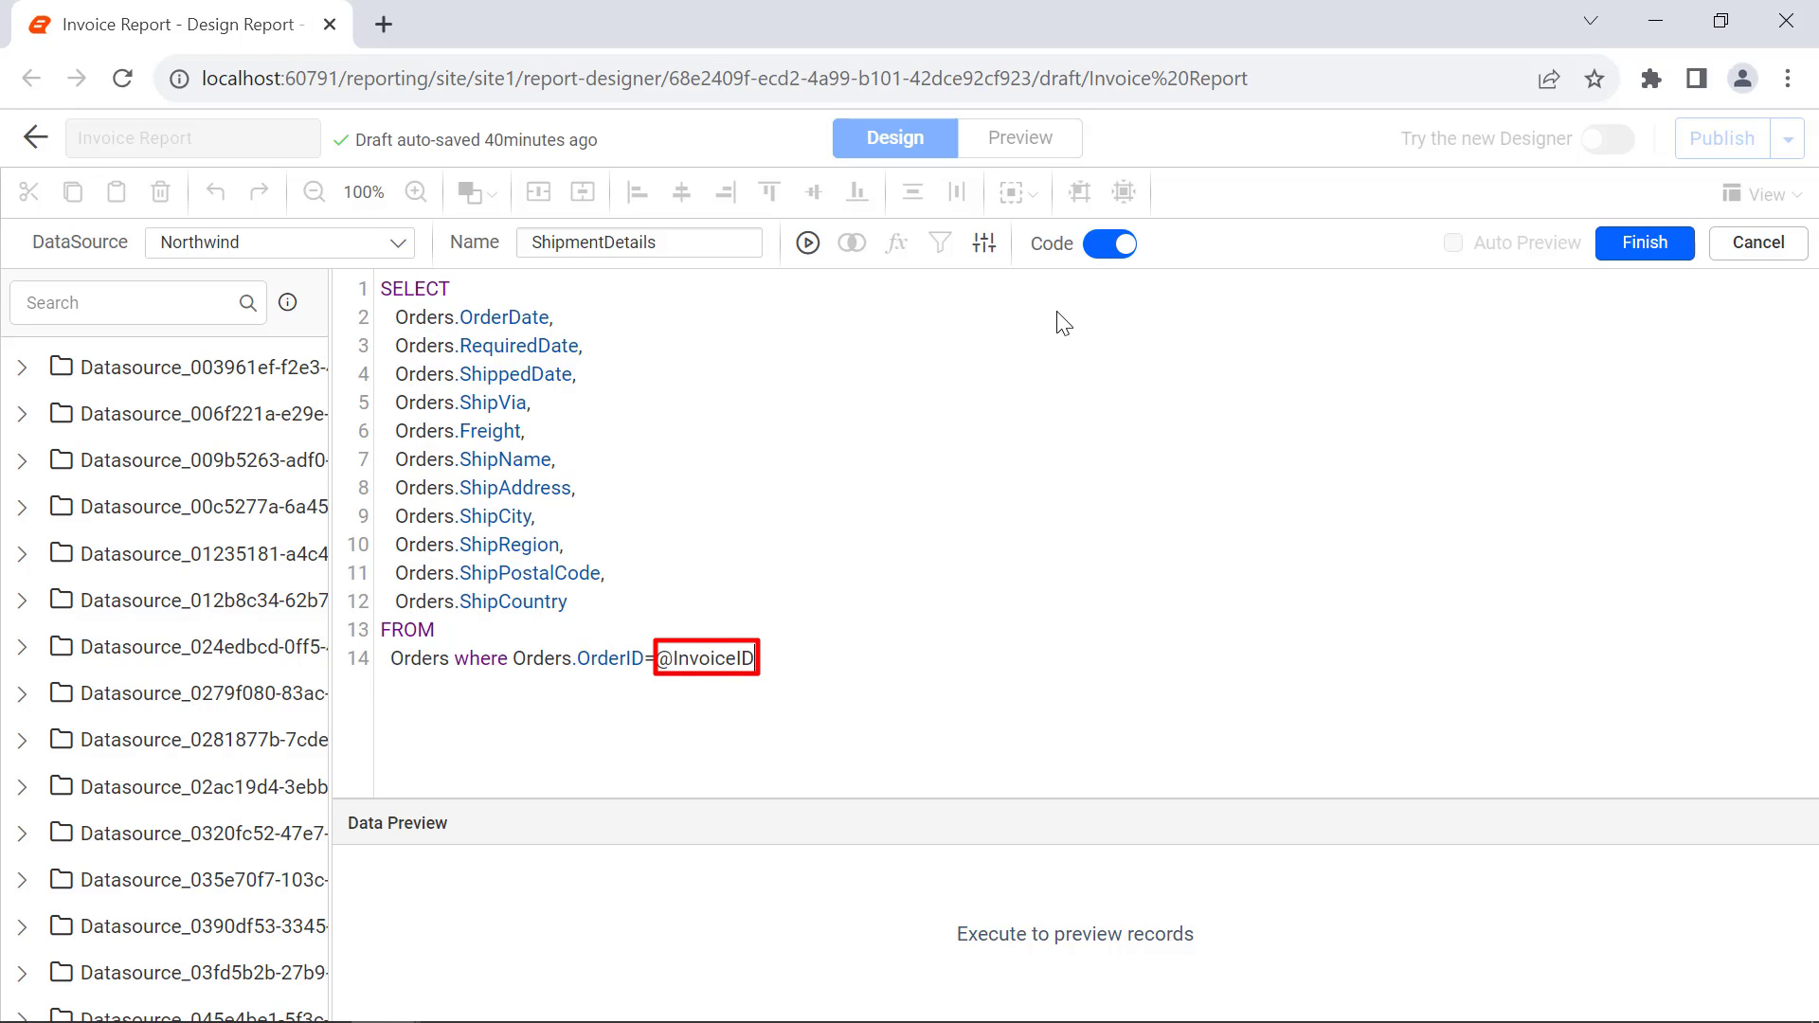
left_click(1634, 251)
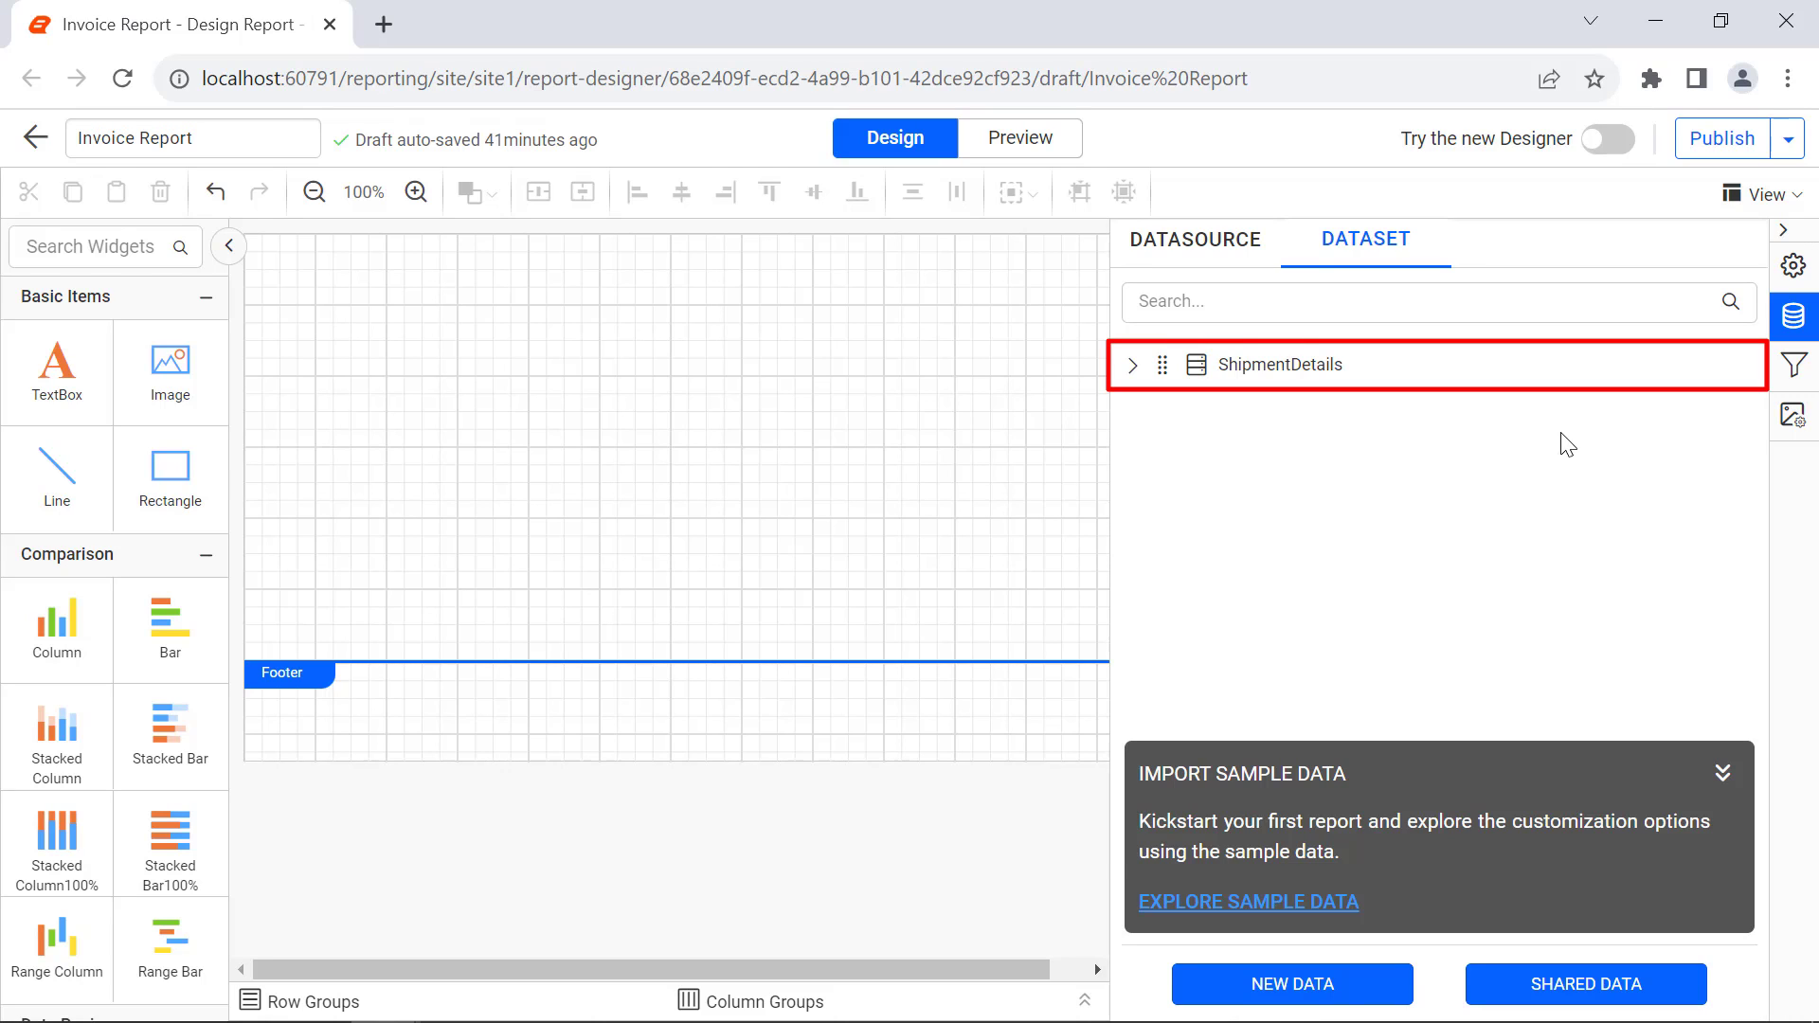
- Add another dataset on the existing Northwind data source and name it OrderDetails
left_click(1293, 983)
left_click(1135, 296)
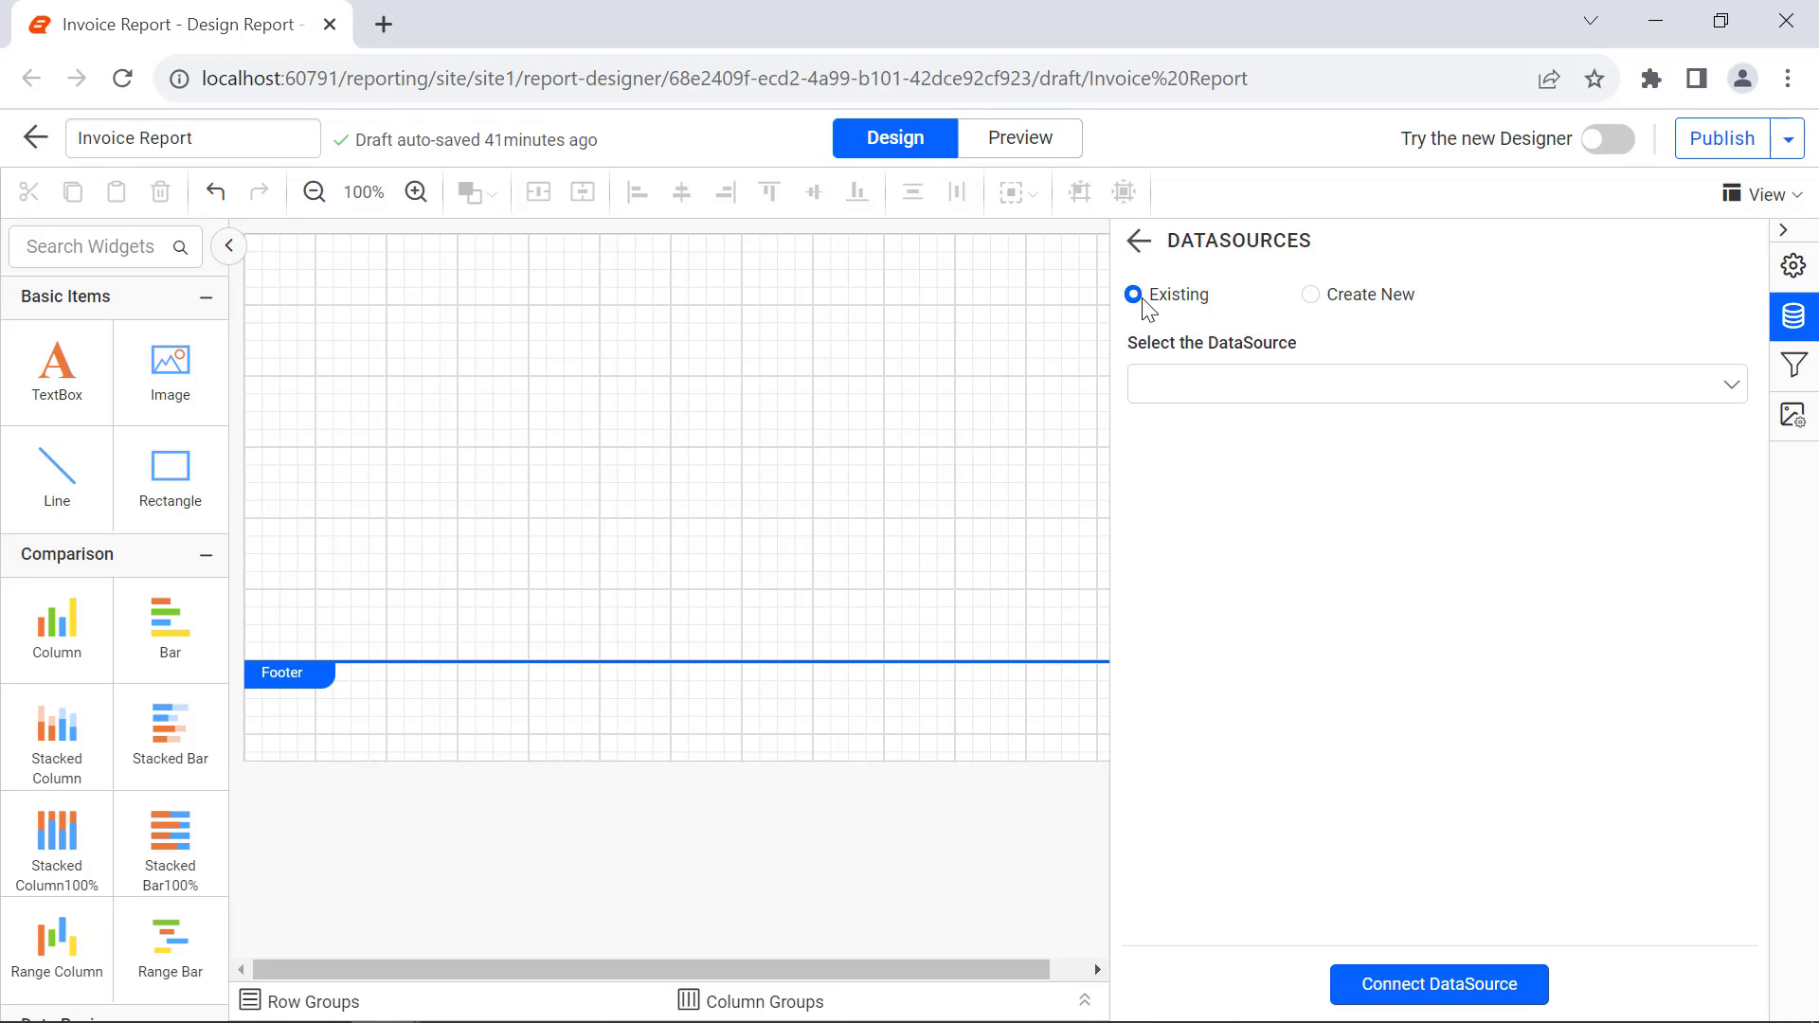
left_click(1722, 388)
left_click(1709, 431)
left_click(1481, 985)
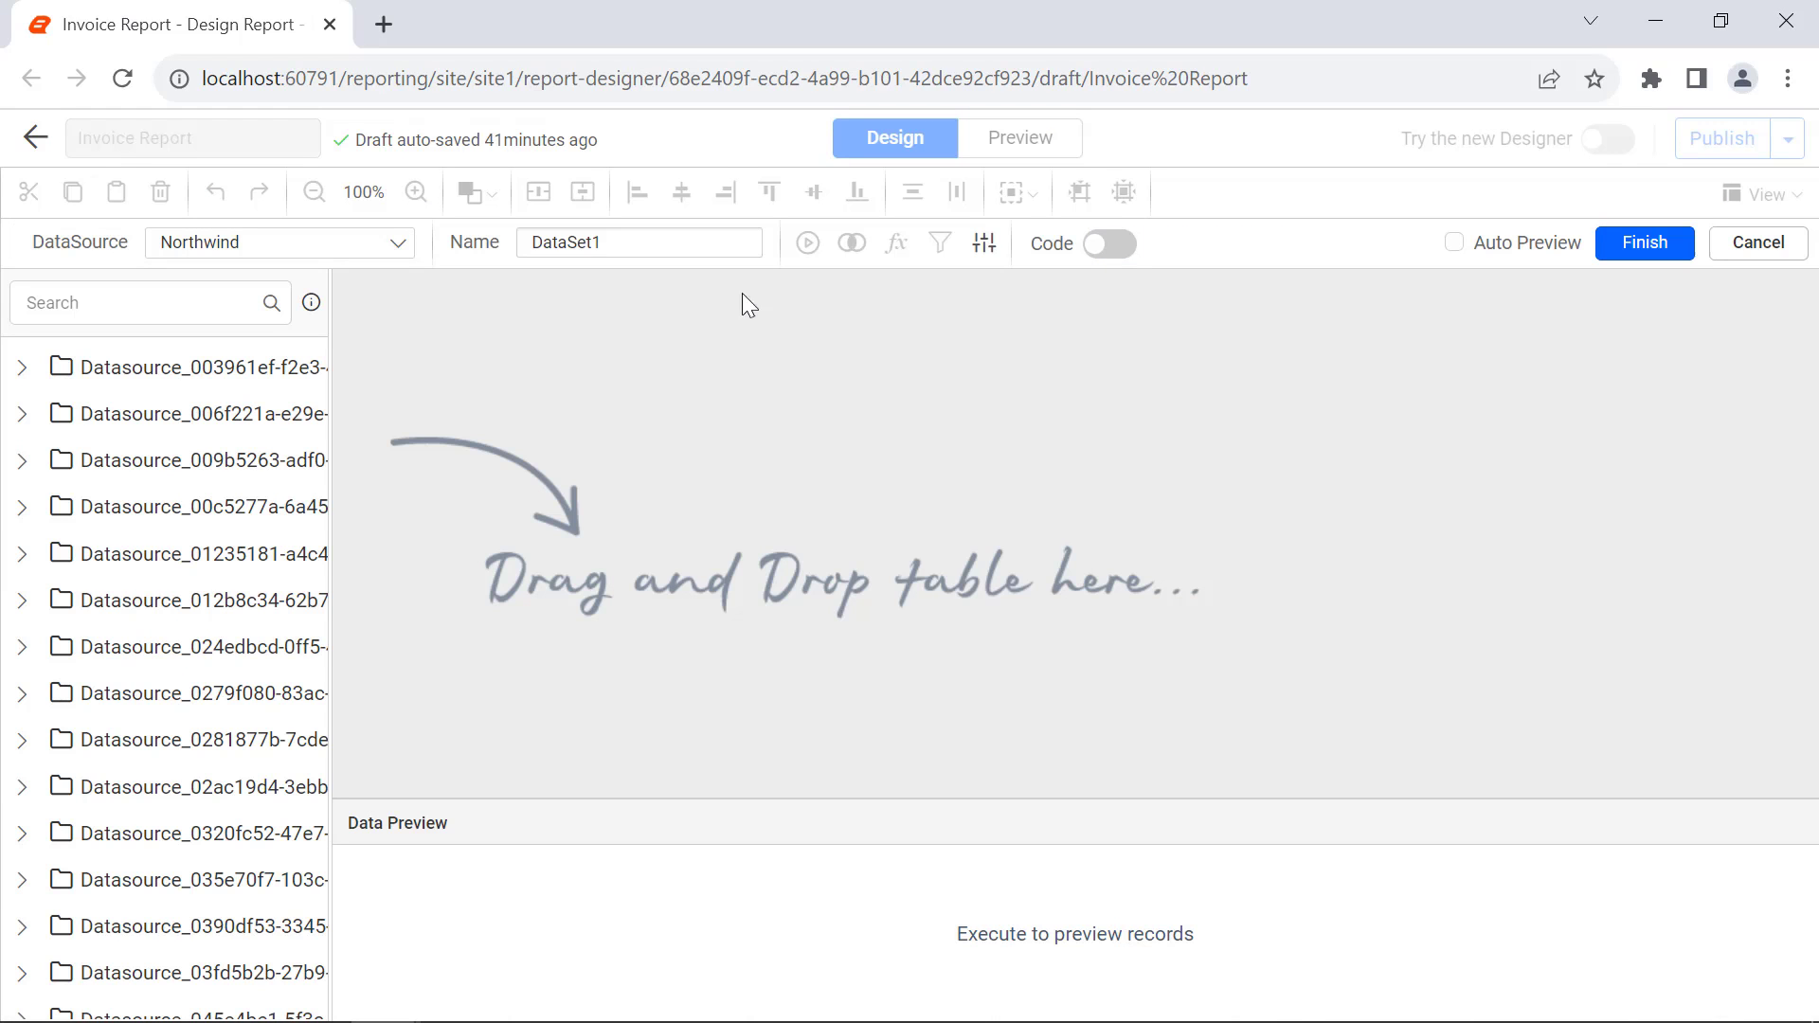
left_click(703, 243)
key("ctrl+a")
type("Order")
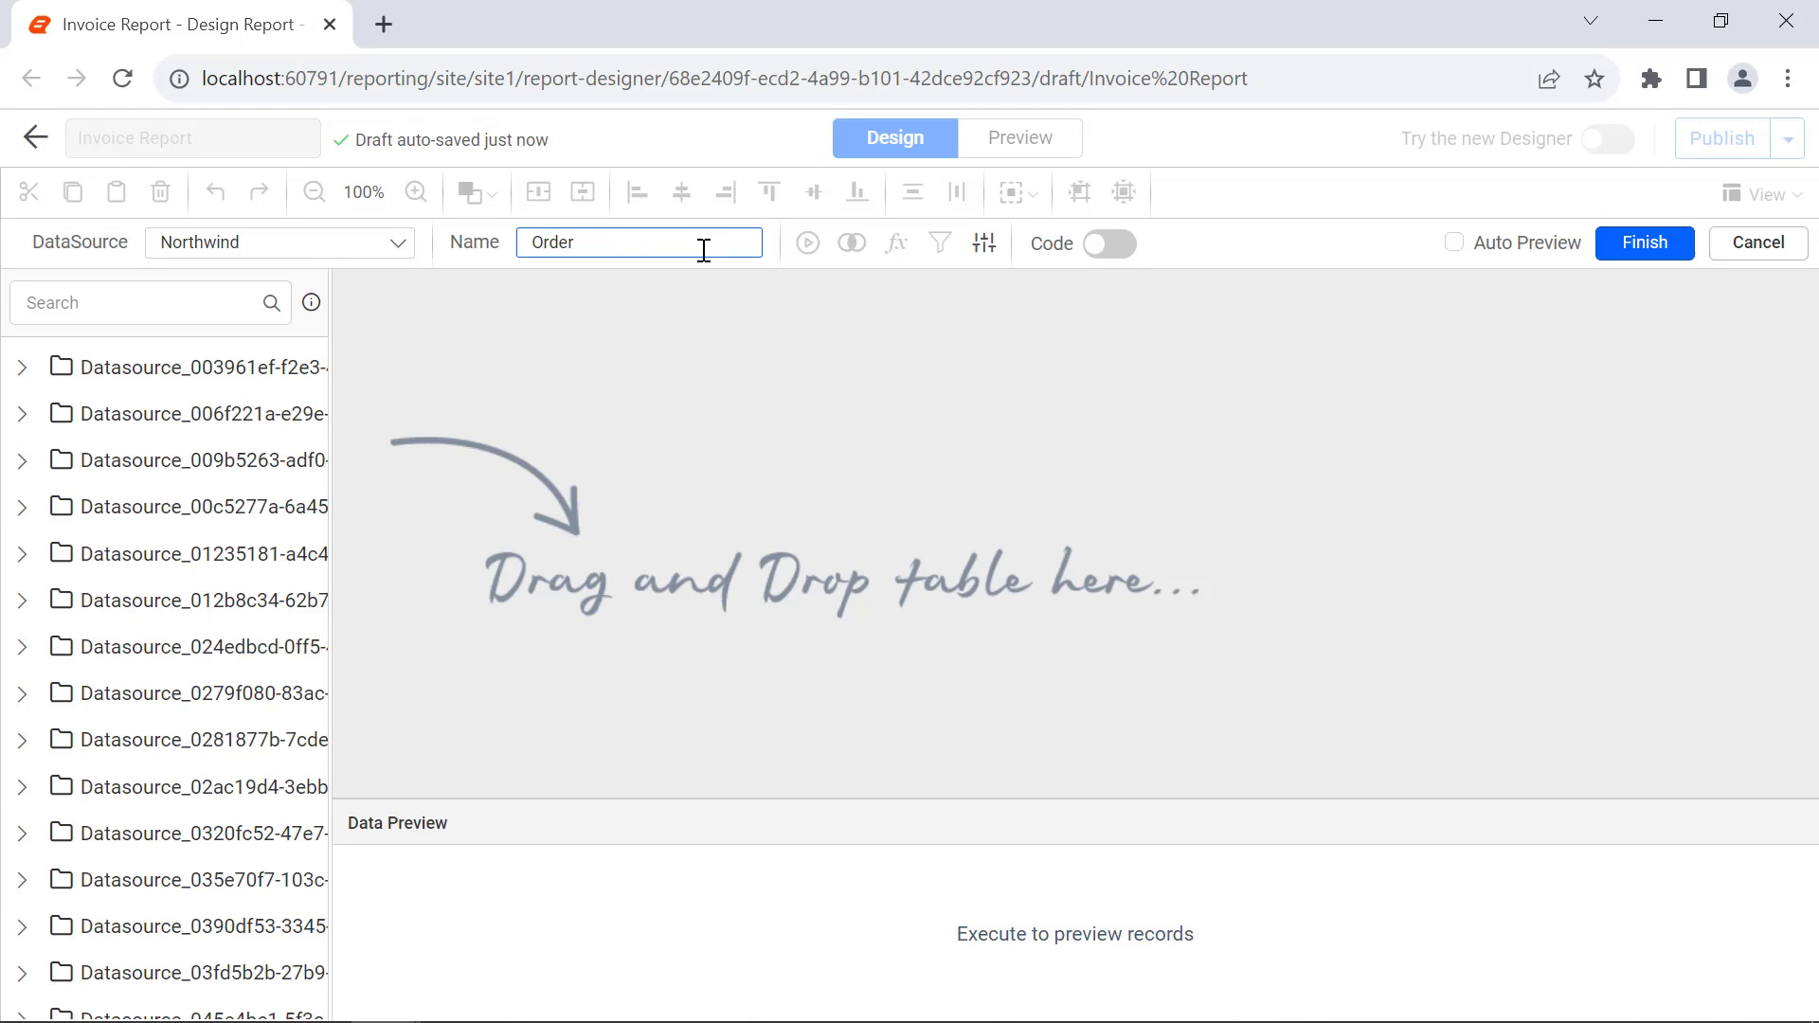
type("Details")
- In code mode, enter a query selecting ProductID, ProductName, Quantity, UnitPrice and Discount for the order details, and finish the dataset
left_click(1109, 244)
left_click(970, 304)
type("SELECT [Order Details].[ProductID], Products.ProductName, [Order Details].[Quantity], [Order Details].[UnitPrice], [Order Details].[Discount] FROM [Order Details] INNER JOIN Products ON [Order Details].[ProductID] = Products.ProductID WHERE ([Order Details].[OrderID] = @InvoiceID)")
left_click(1645, 243)
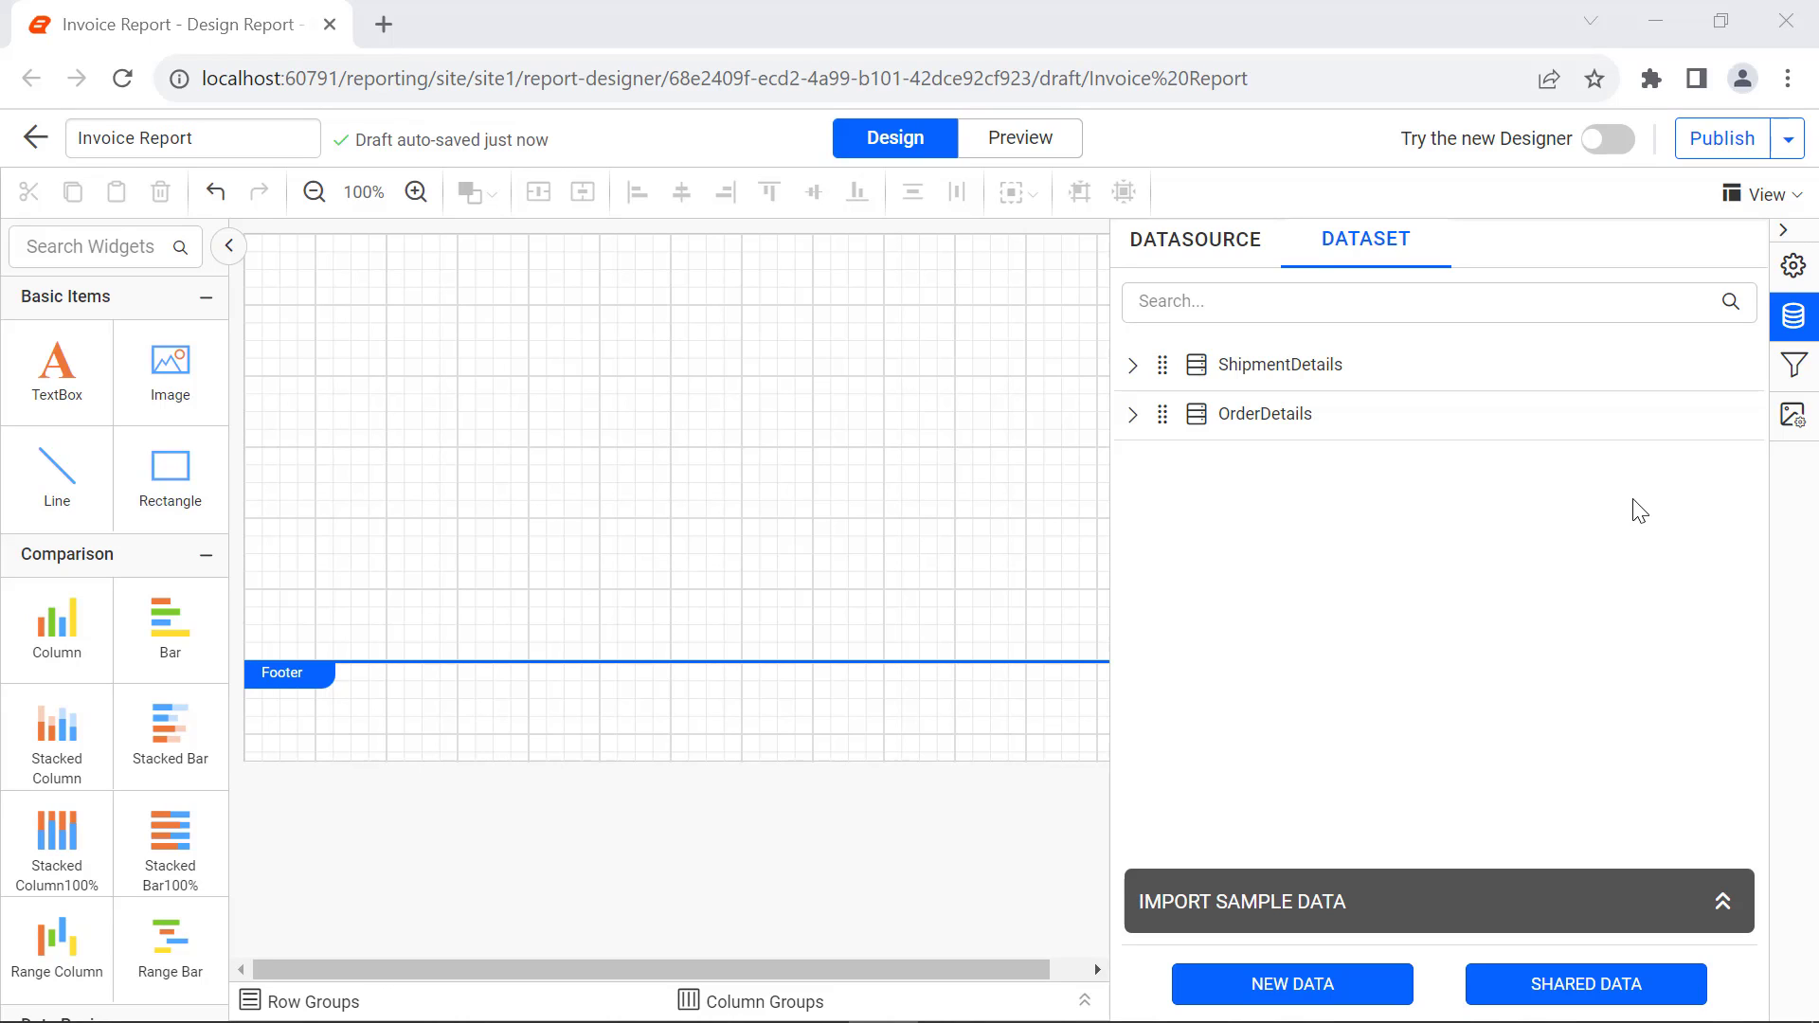
- Open the OrderDetails dataset's fields and add a calculated field named DiscountAmount
left_click(1741, 417)
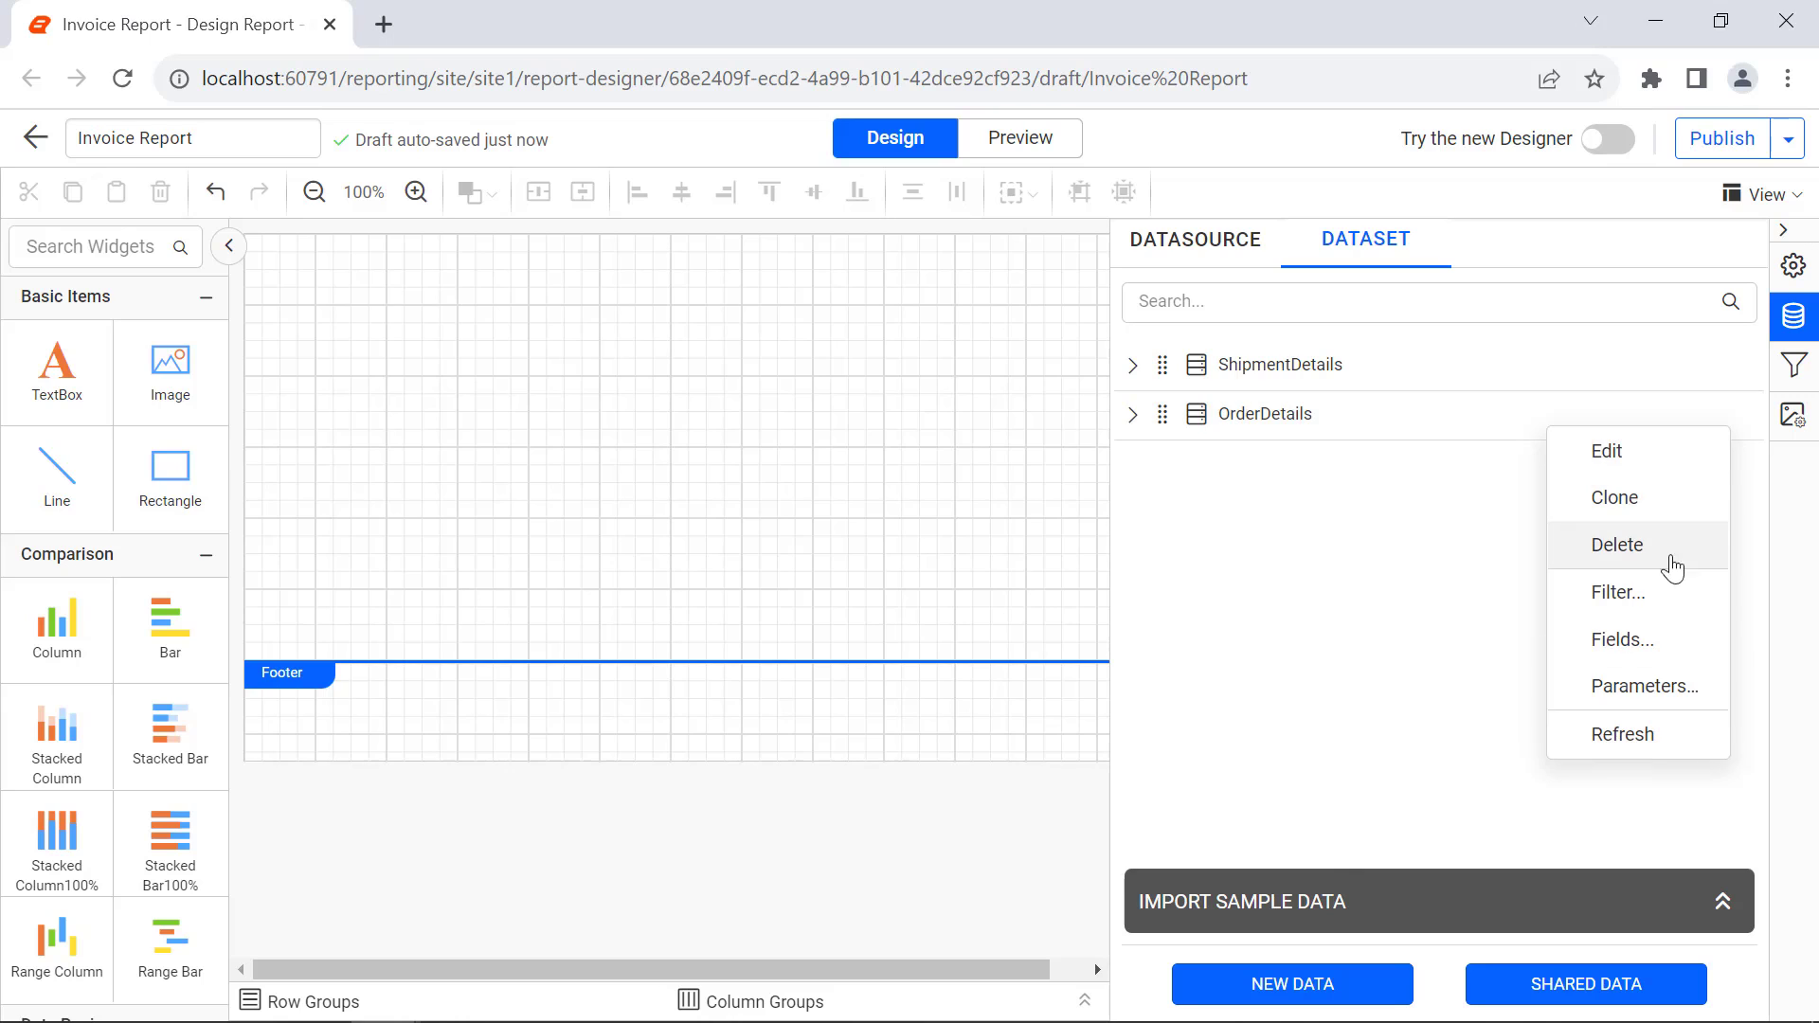
left_click(1648, 638)
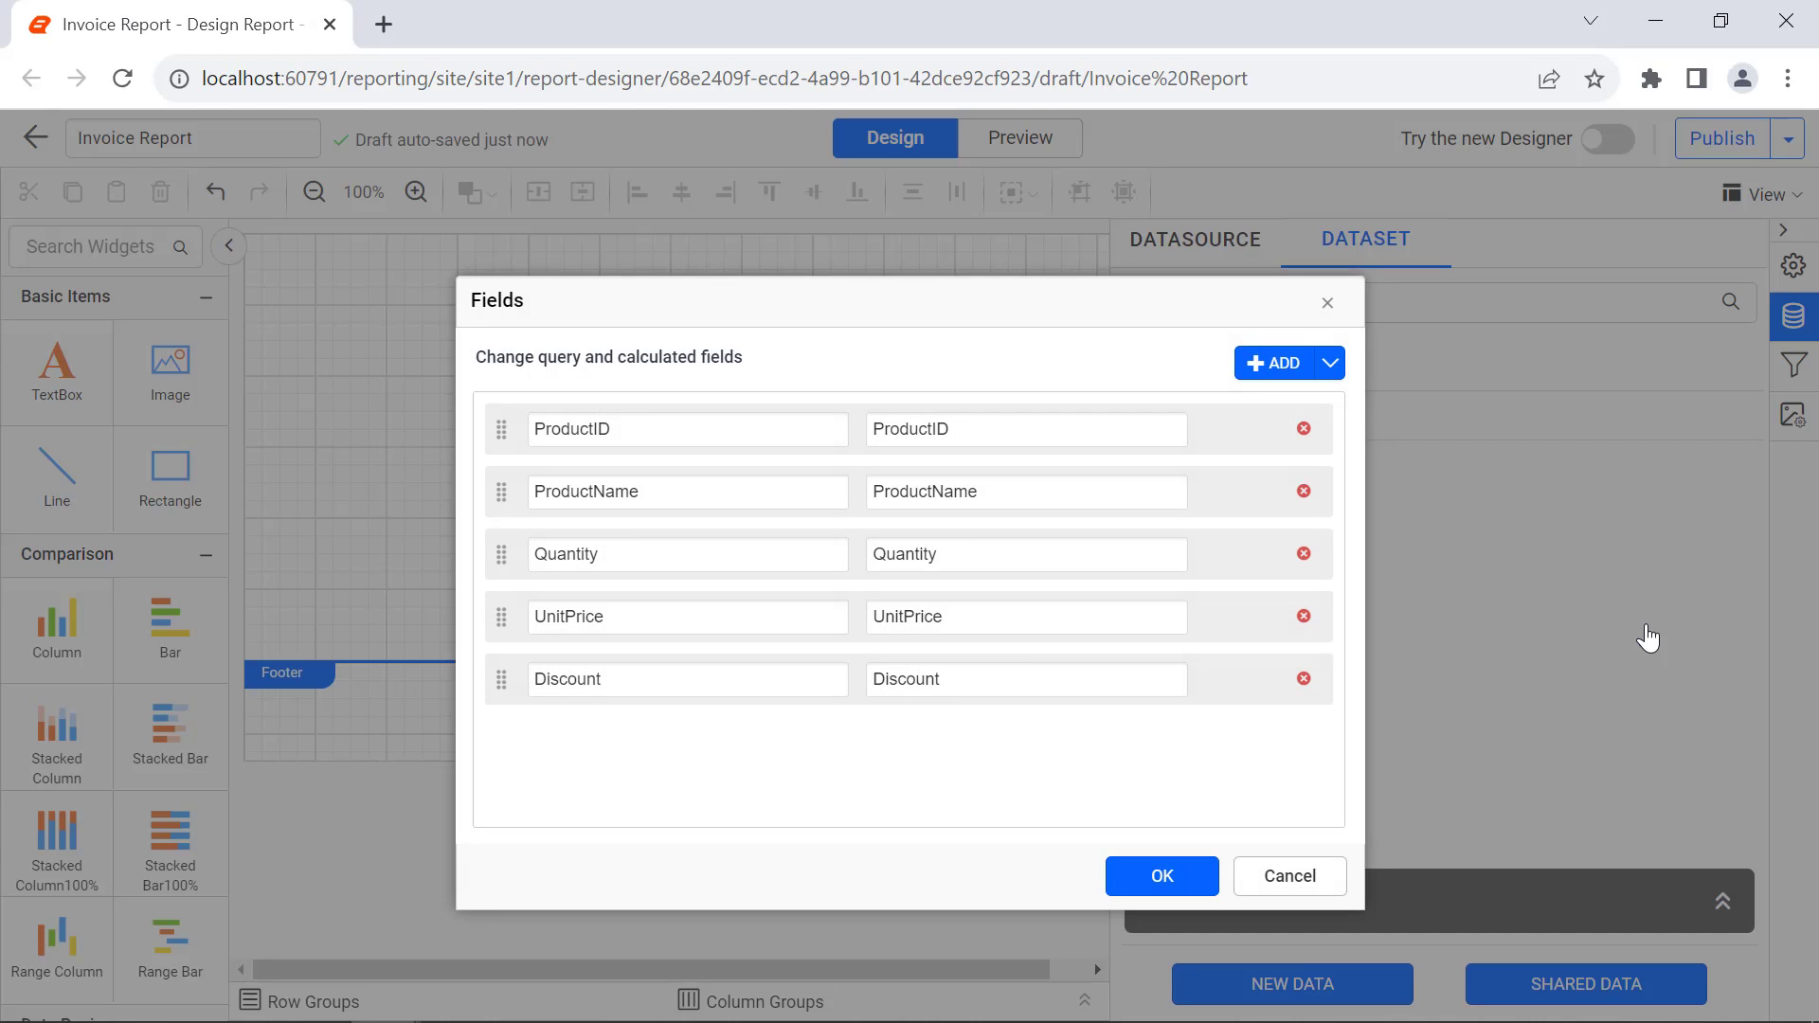
left_click(1330, 363)
left_click(1308, 414)
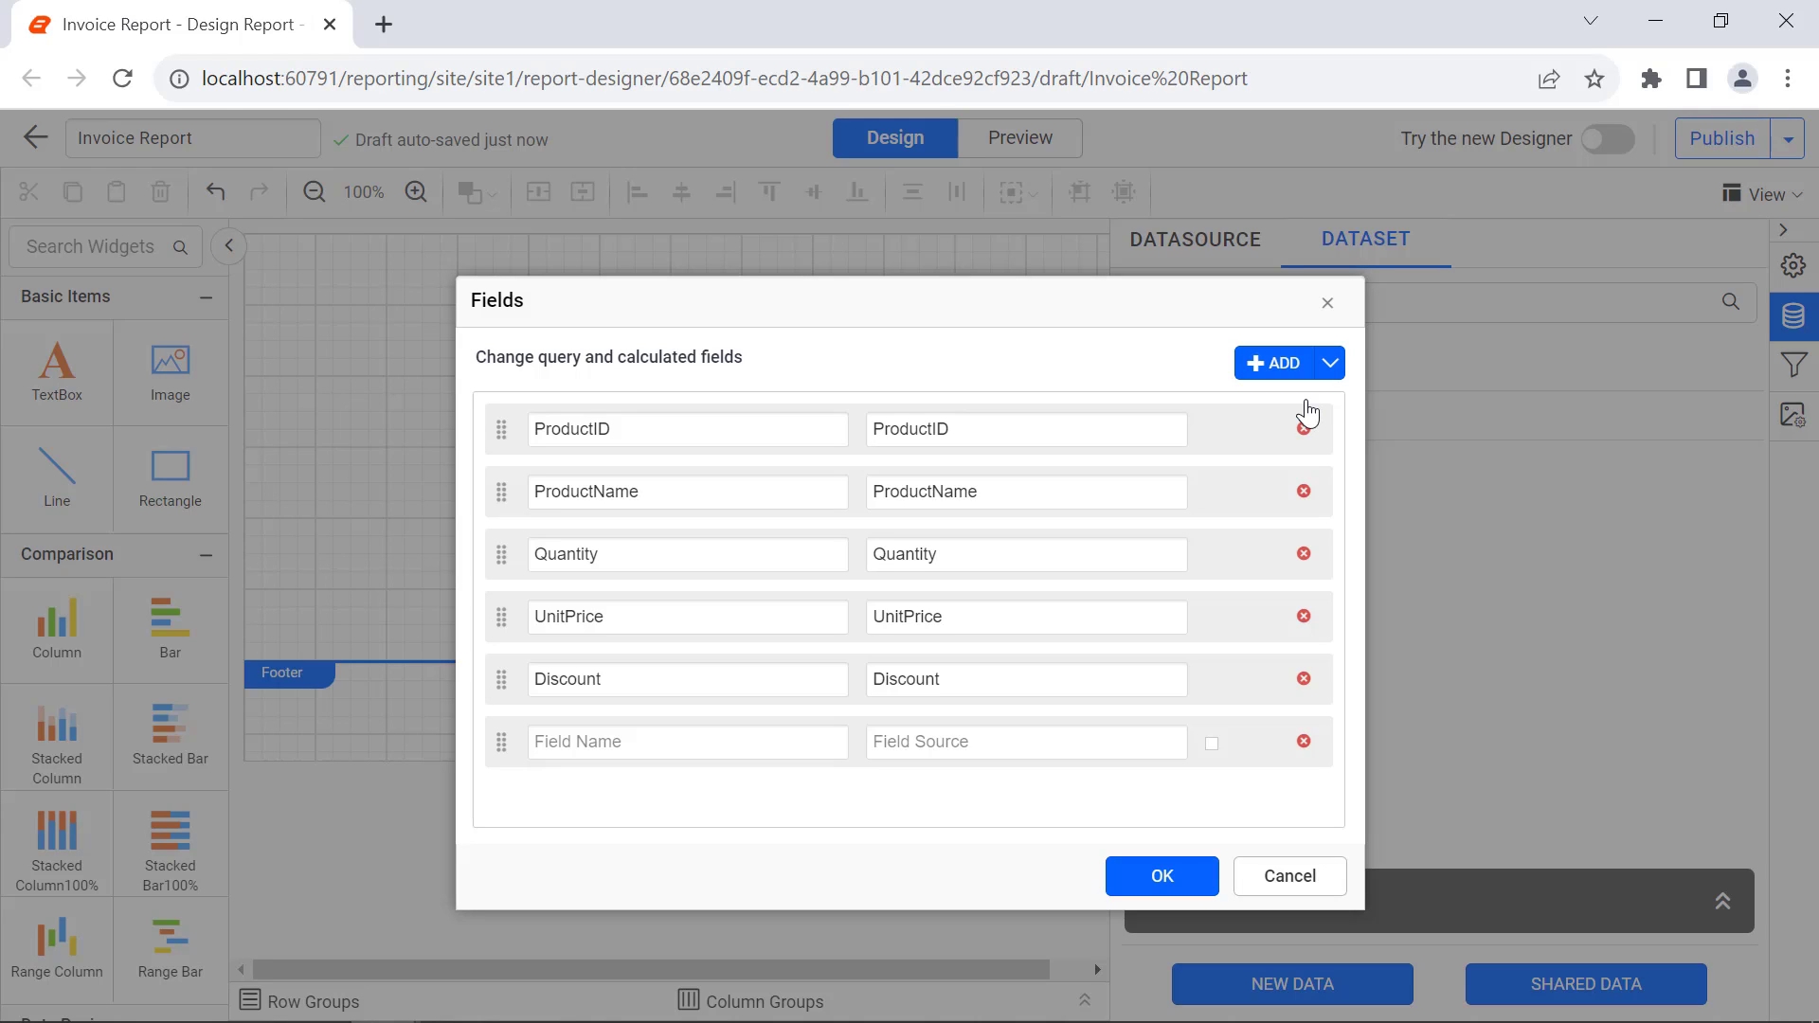
left_click(745, 736)
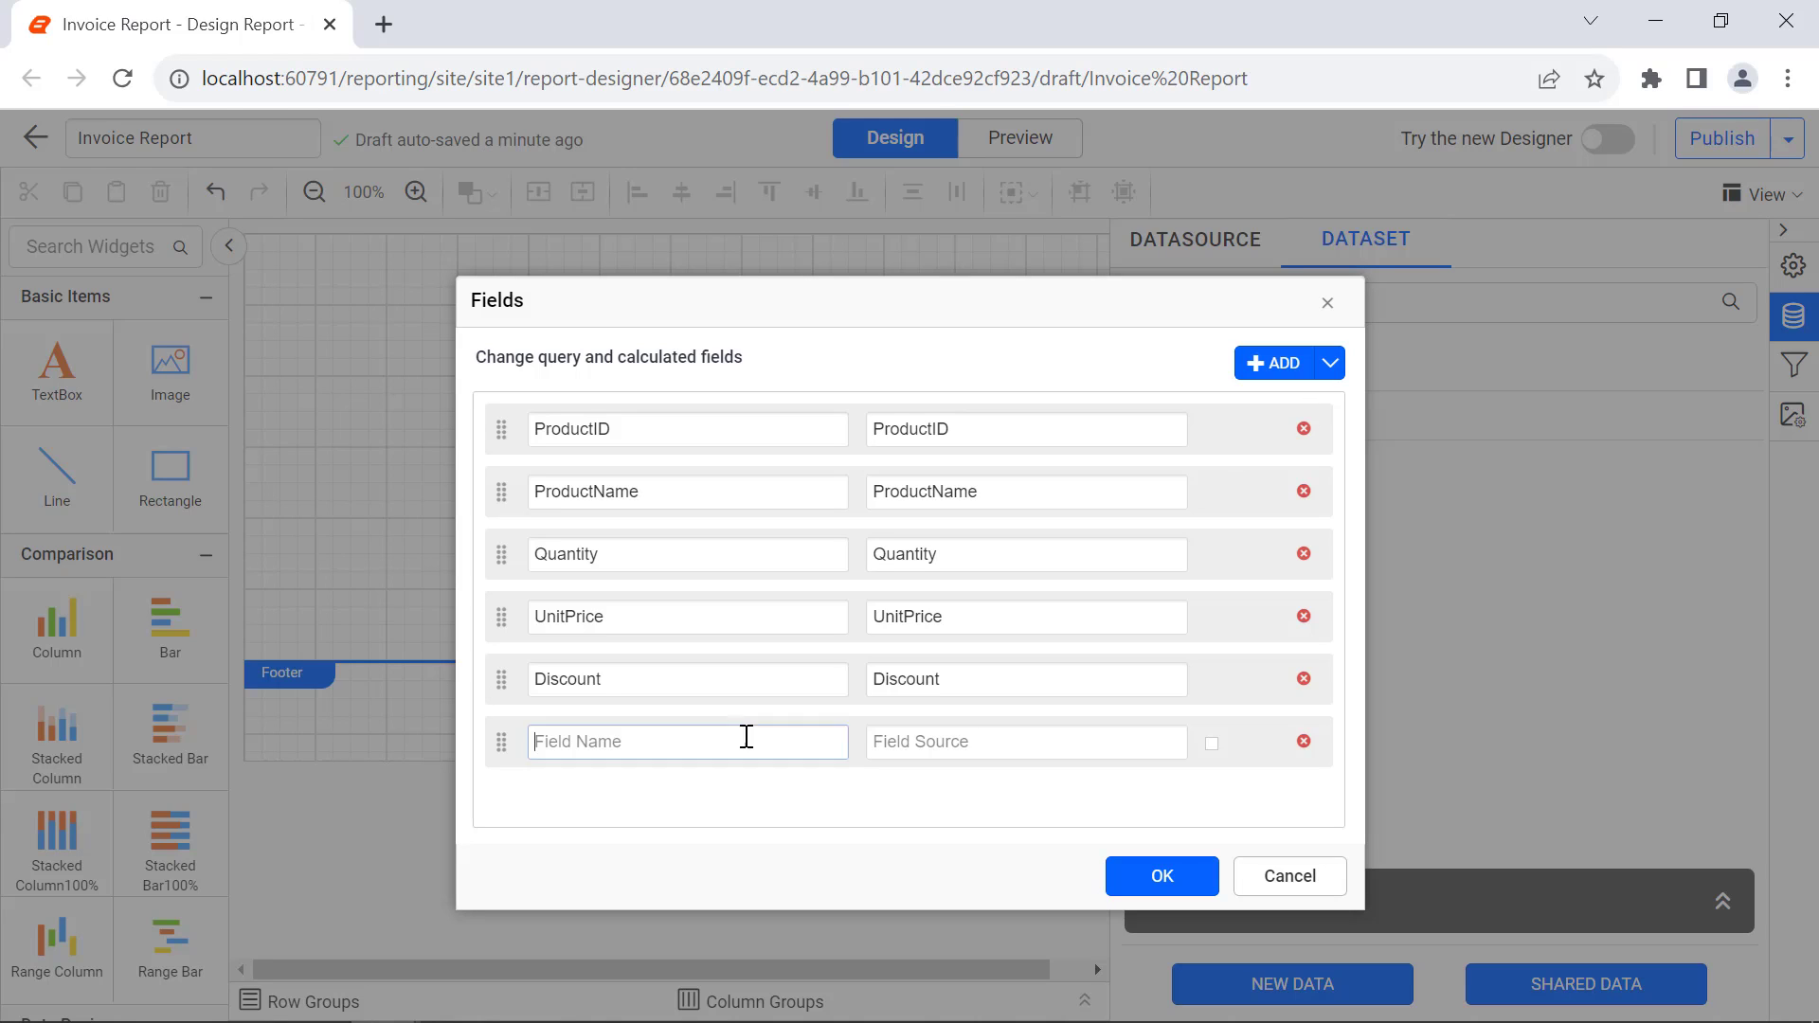
type("DiscountAmount")
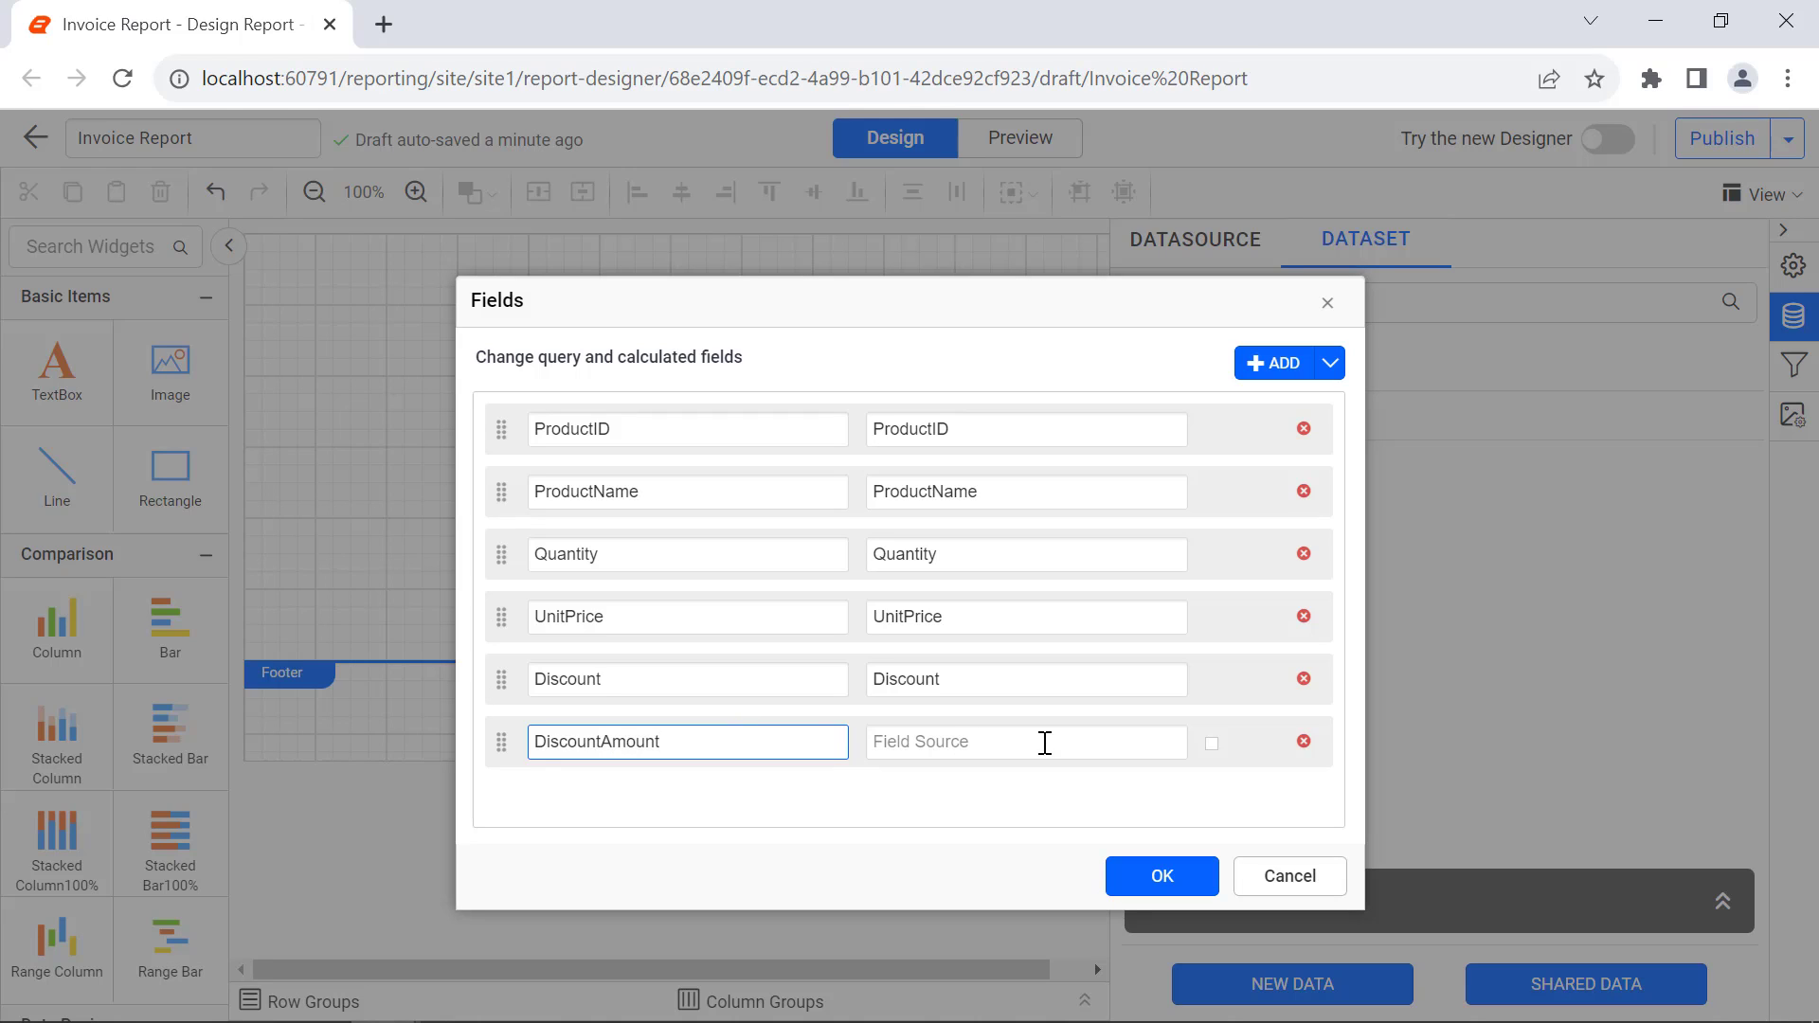
- Set the DiscountAmount field's expression to =Fields!Discount.Value*Fields!Quantity.Value*Fields!UnitPrice.Value
left_click(1211, 743)
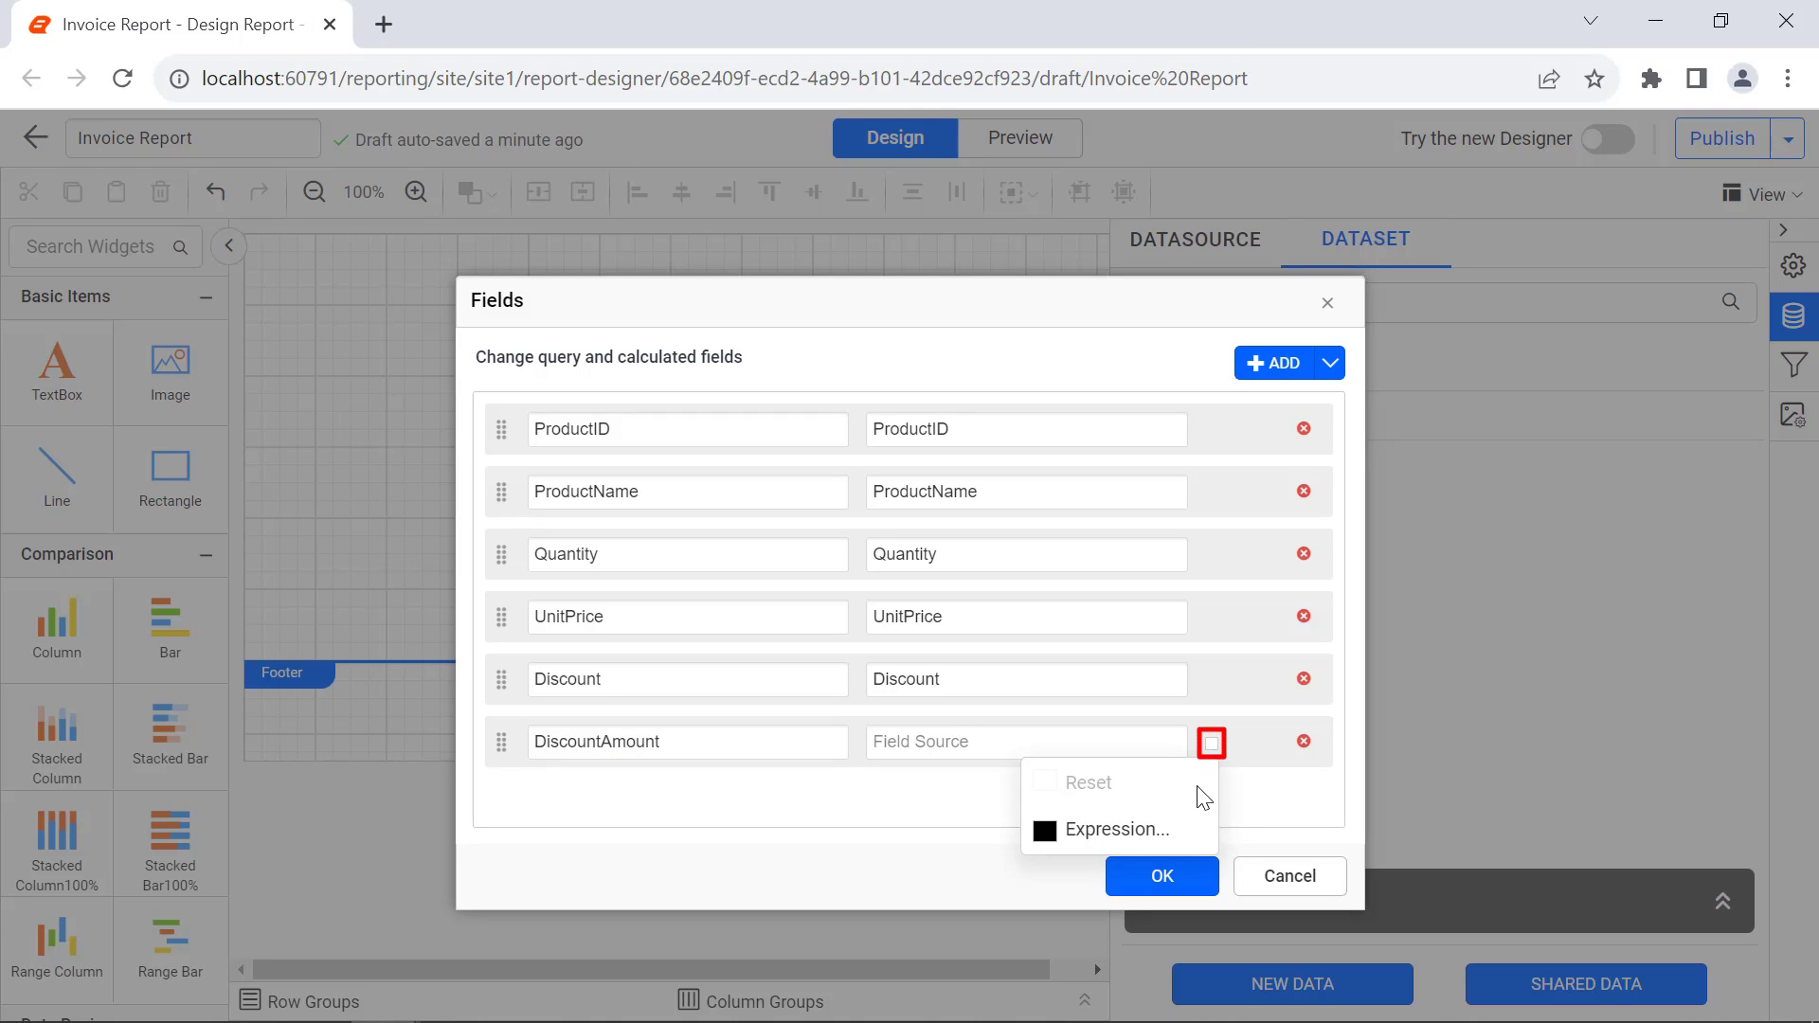
left_click(1189, 834)
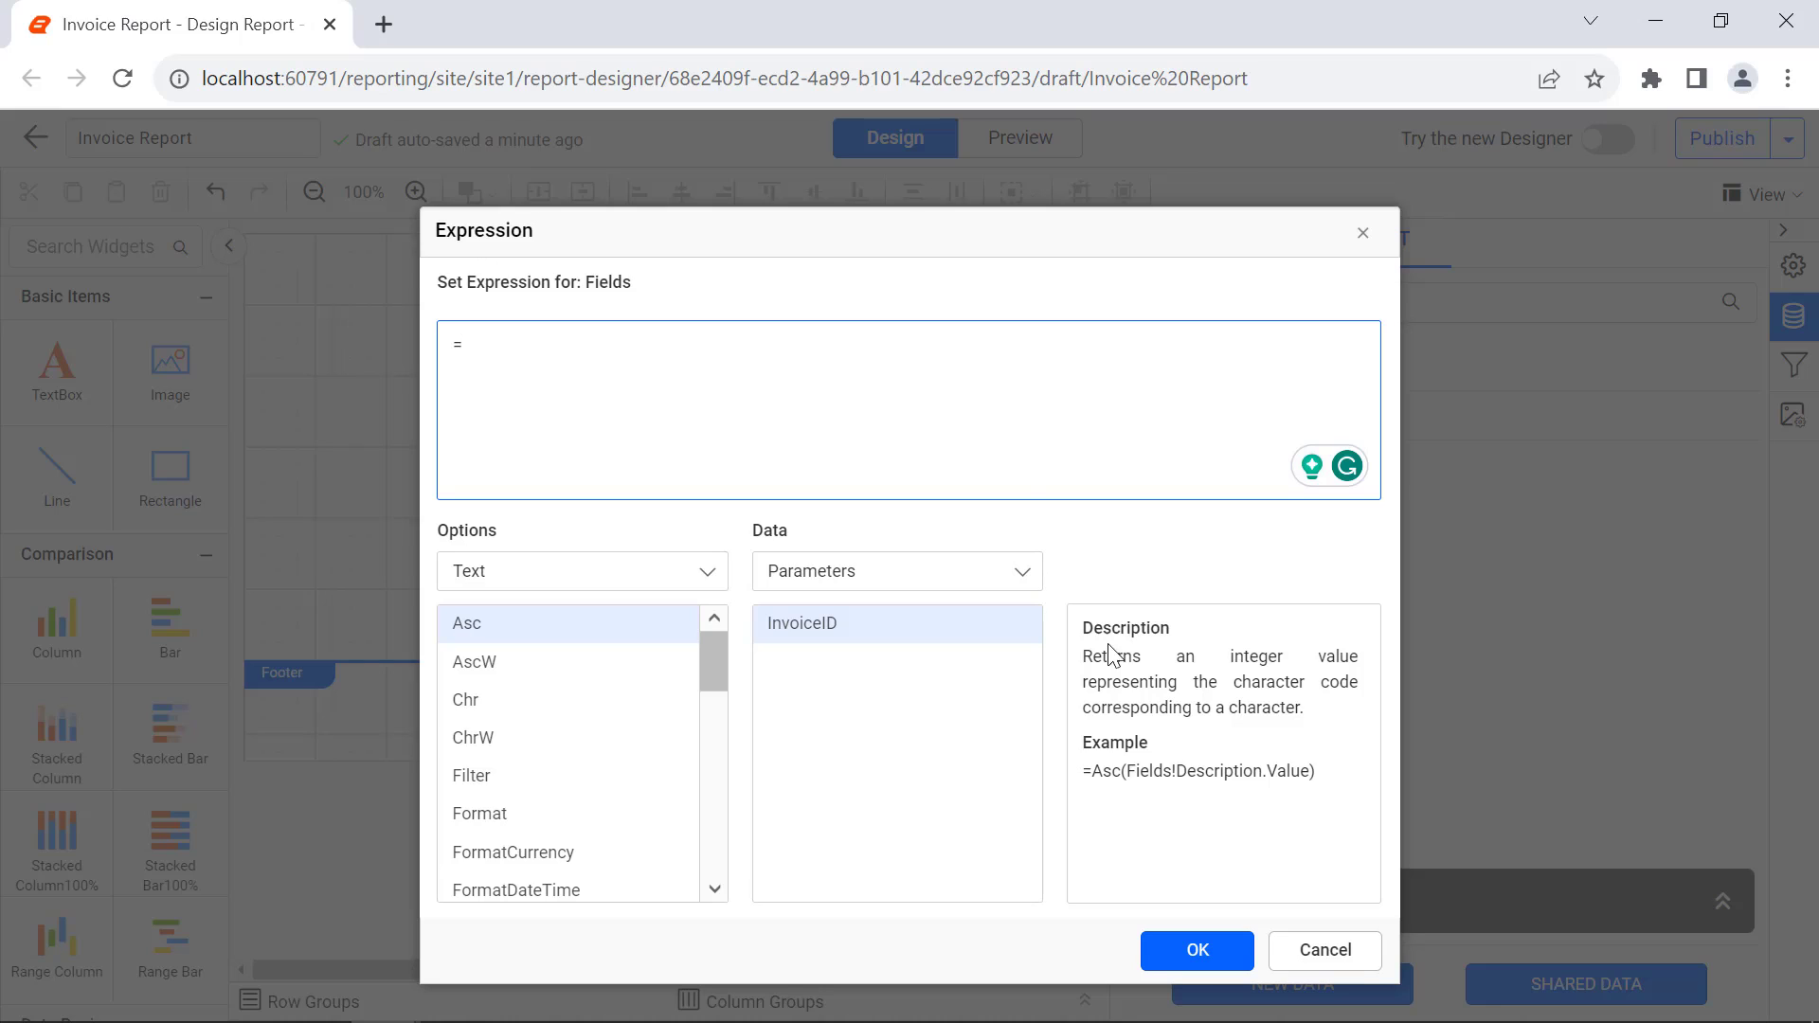
left_click(1003, 407)
key("ctrl+a")
type("=Fields!Discount.Value*Fields!Quantity.Value*Fields!UnitPrice.Value")
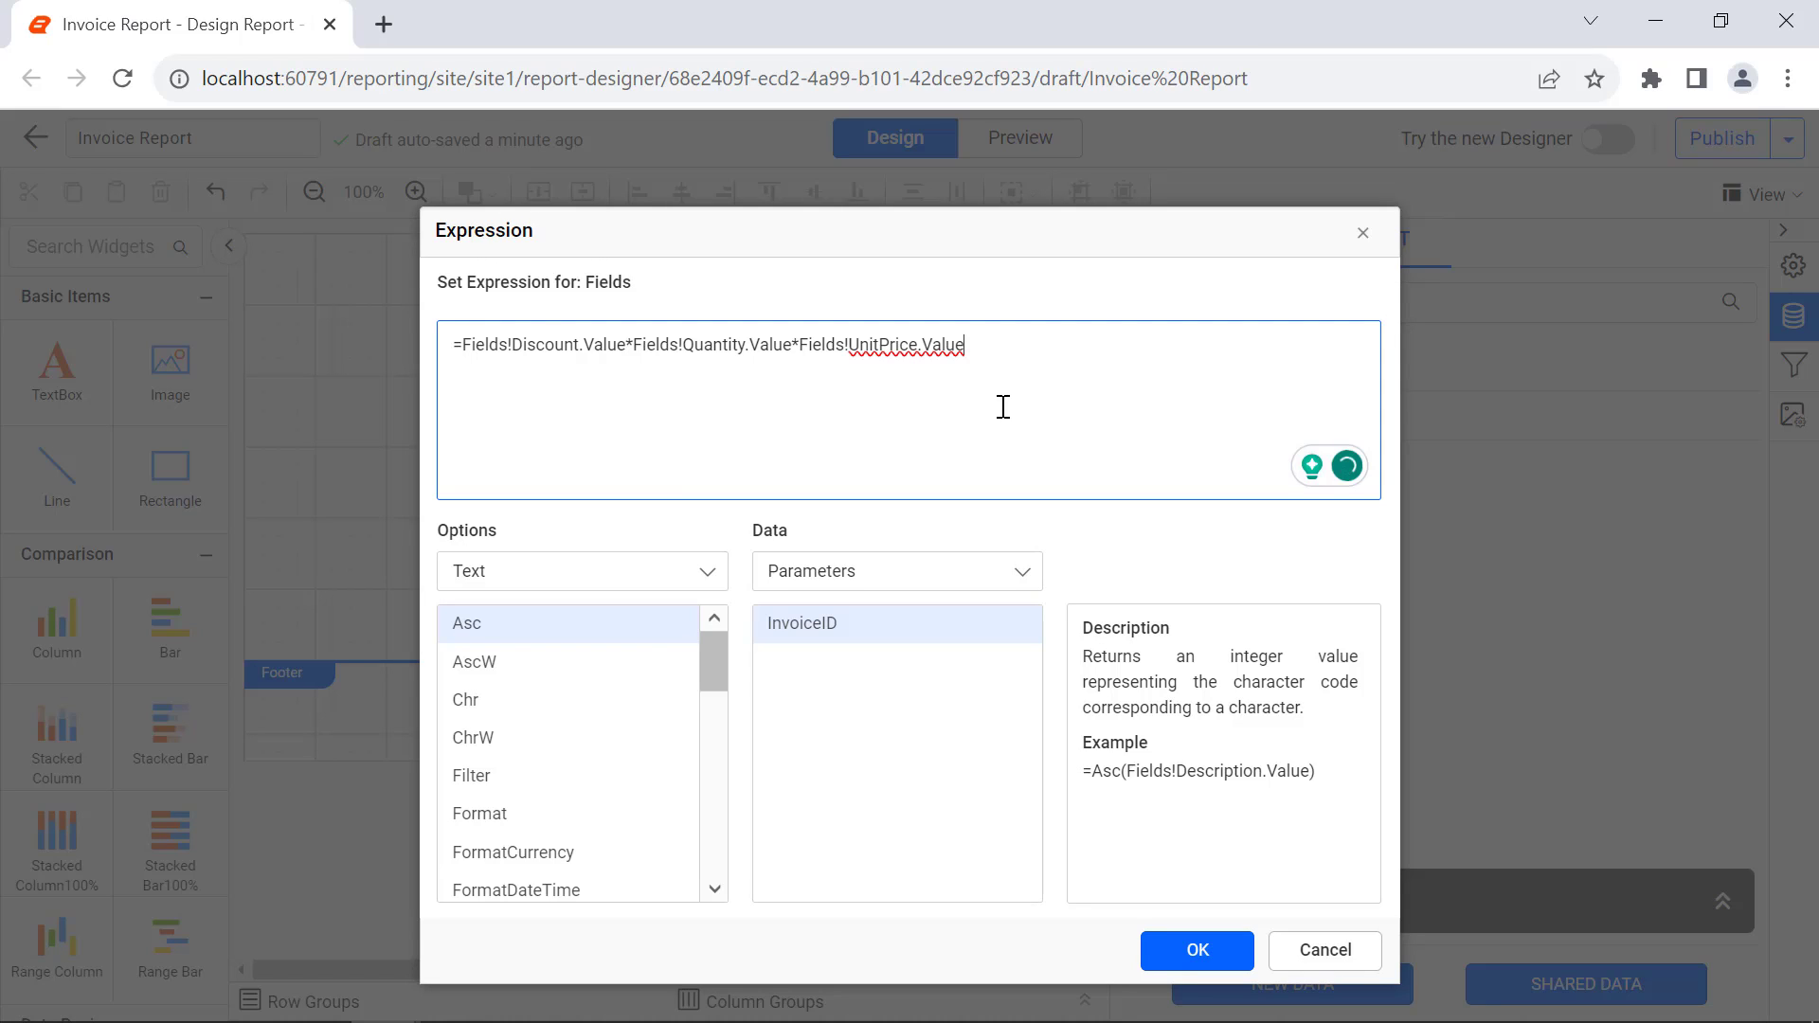
left_click(1185, 952)
- Add a calculated field Price with the expression =Round((Fields!Quantity.Value*Fields!UnitPrice.Value)-Fields!DiscountAmount.Value,2) and save the dataset's fields
left_click(1330, 362)
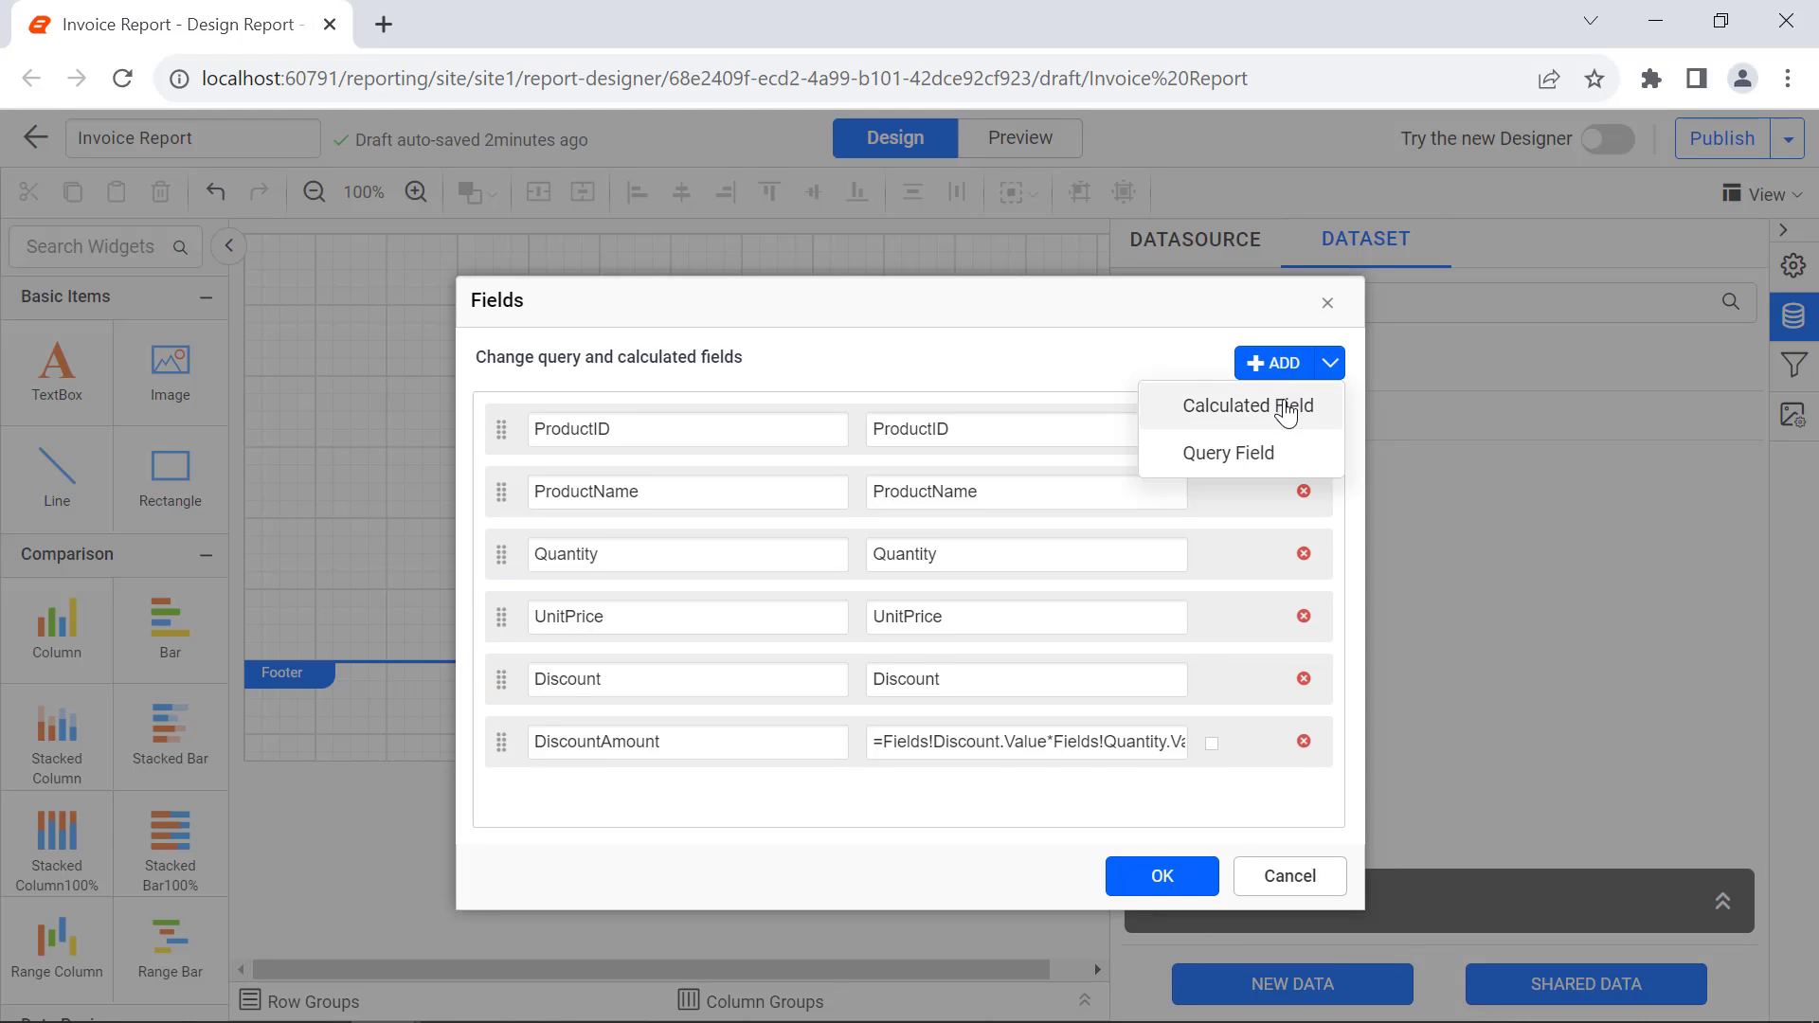
left_click(1285, 400)
left_click(787, 786)
type("Price")
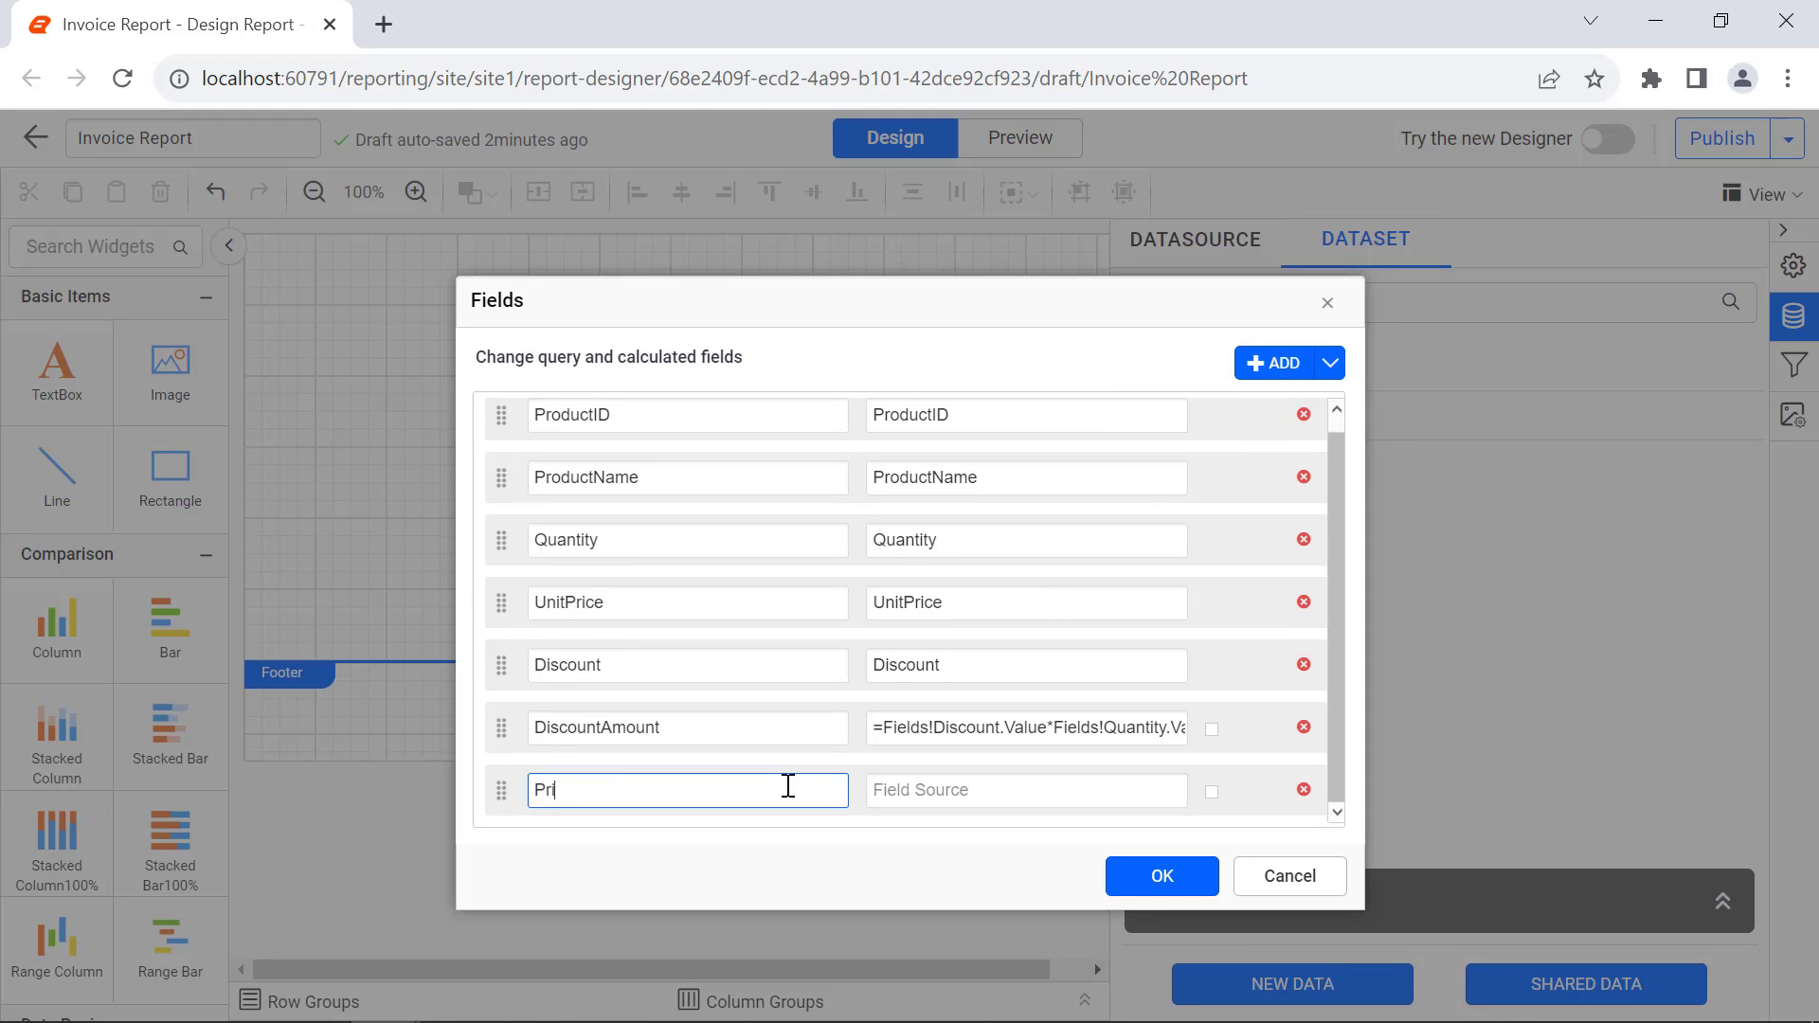
left_click(1096, 791)
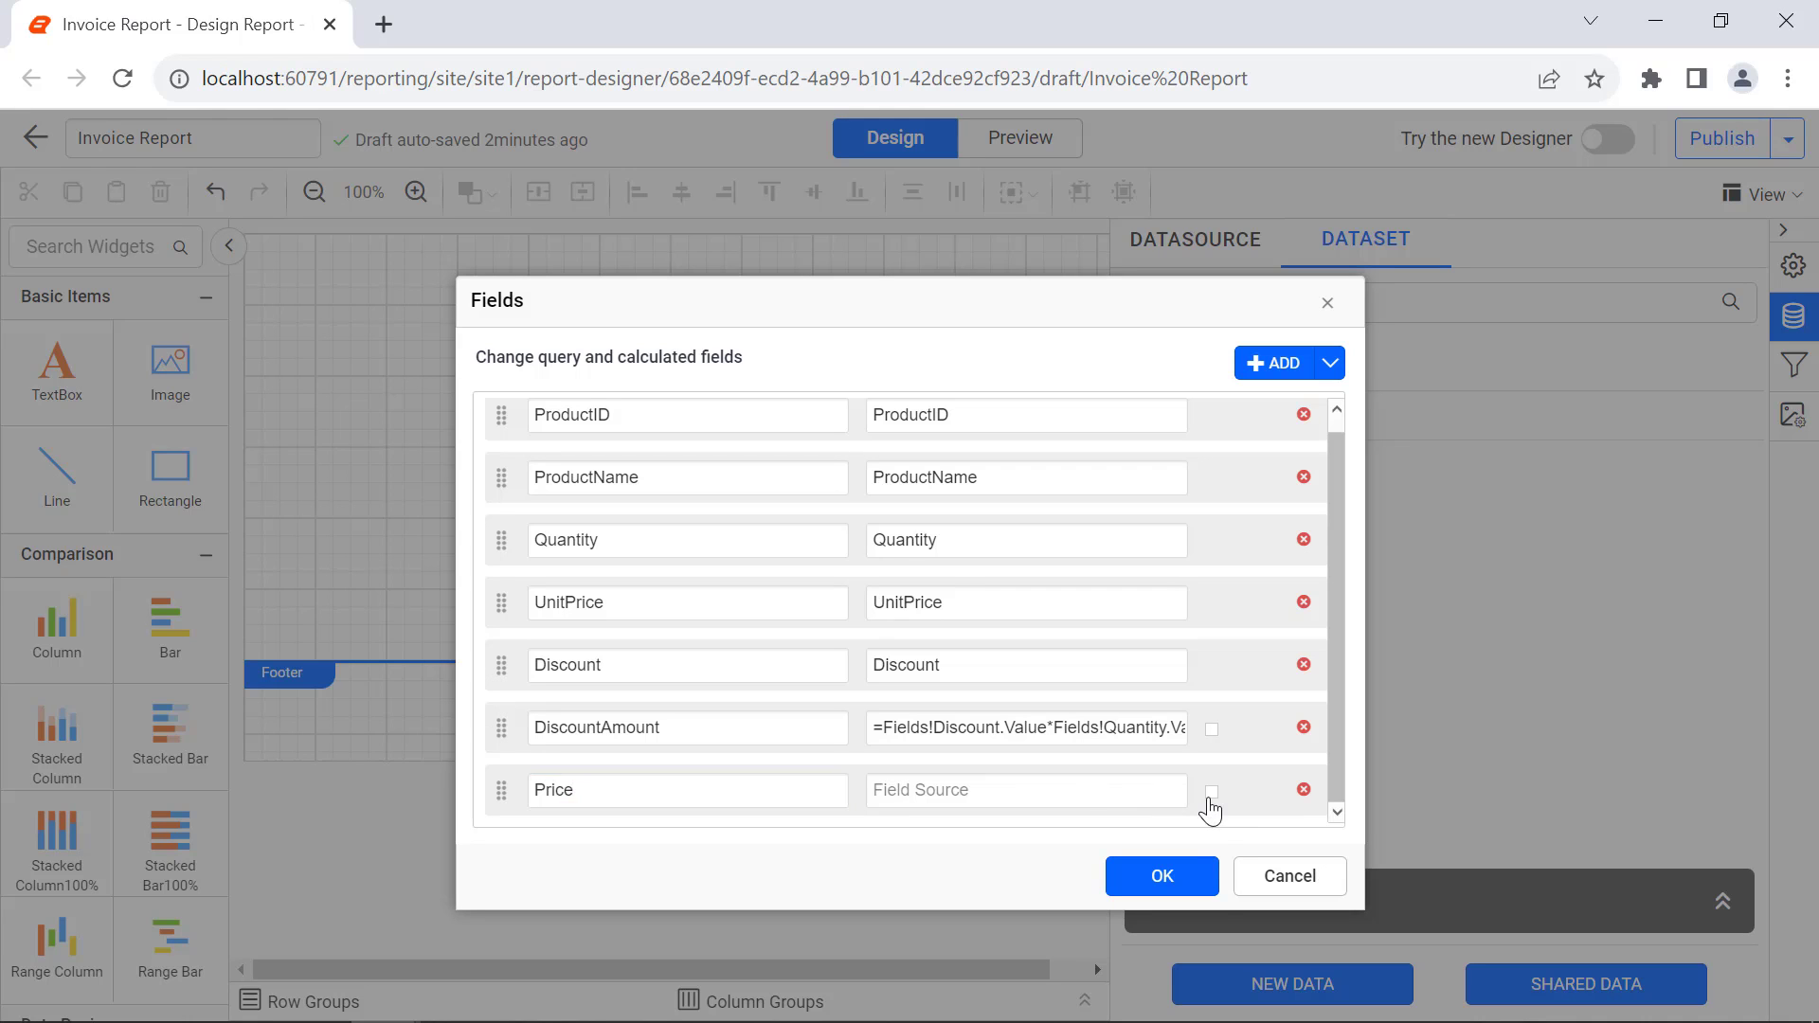
type("Round((Fields!Quantity.Value*Fields!UnitPrice.Value)-Fields!DiscountAmount.Value,2)")
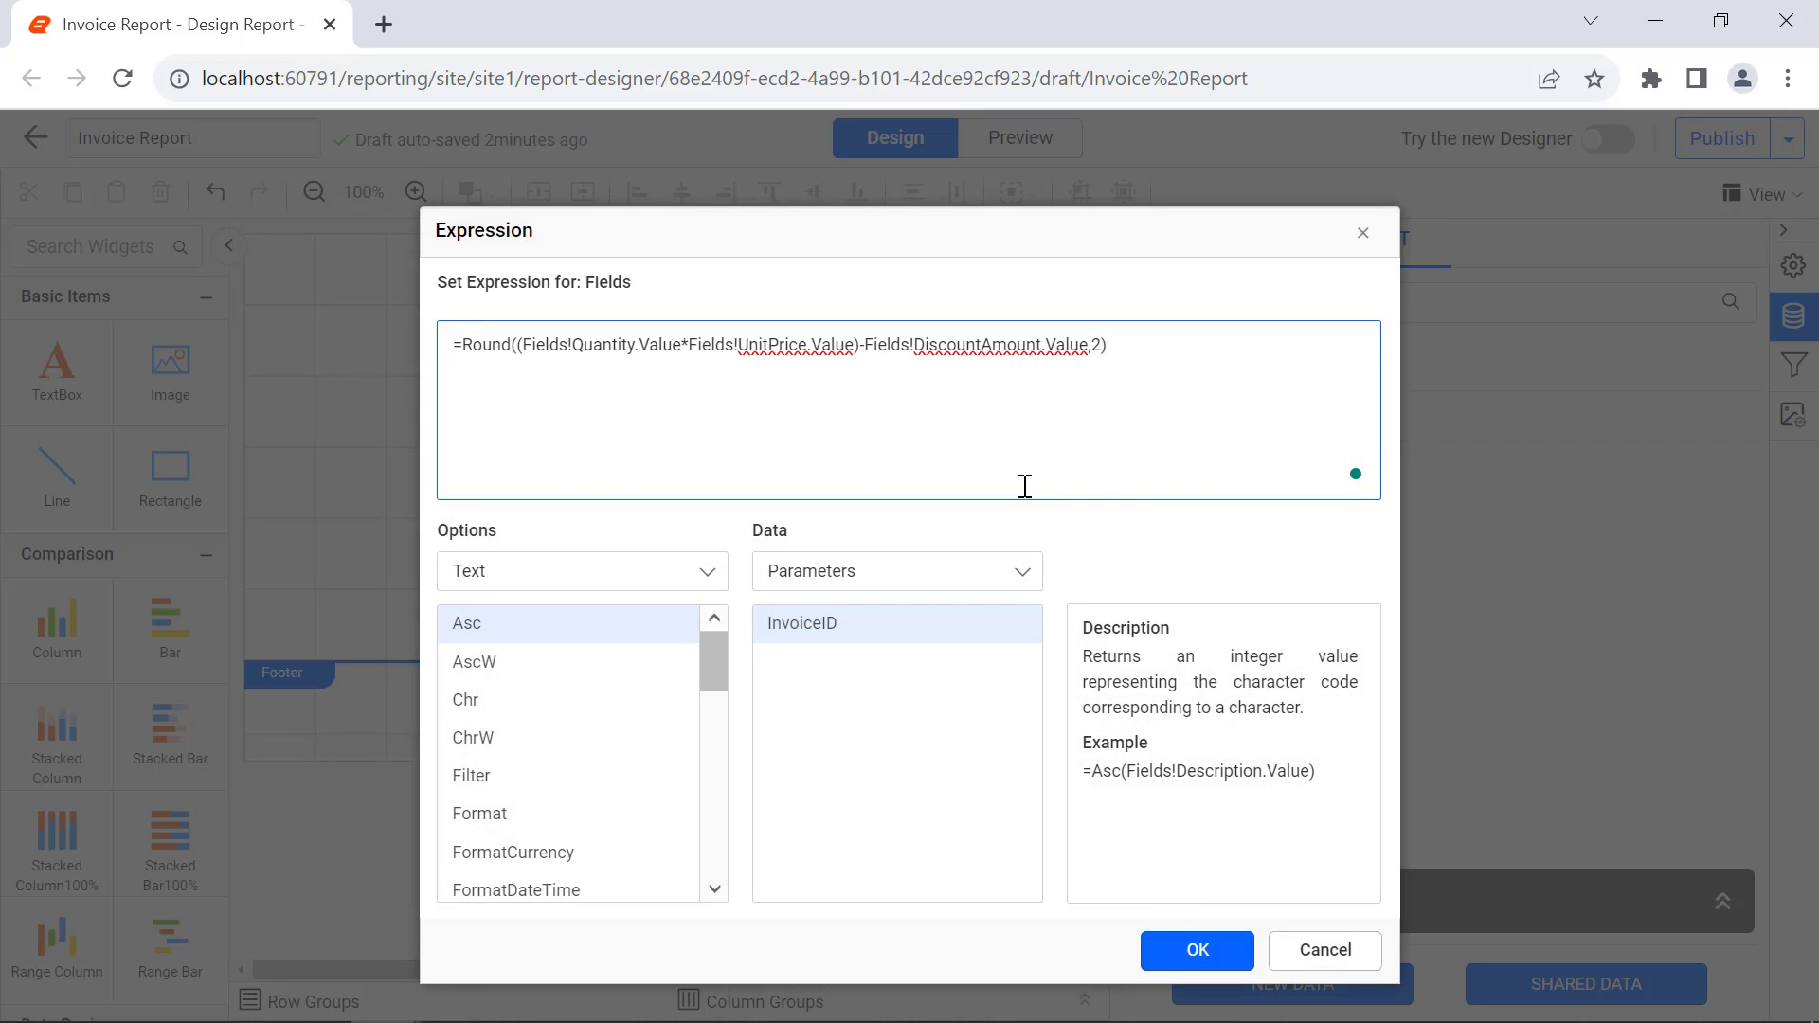
left_click(1167, 950)
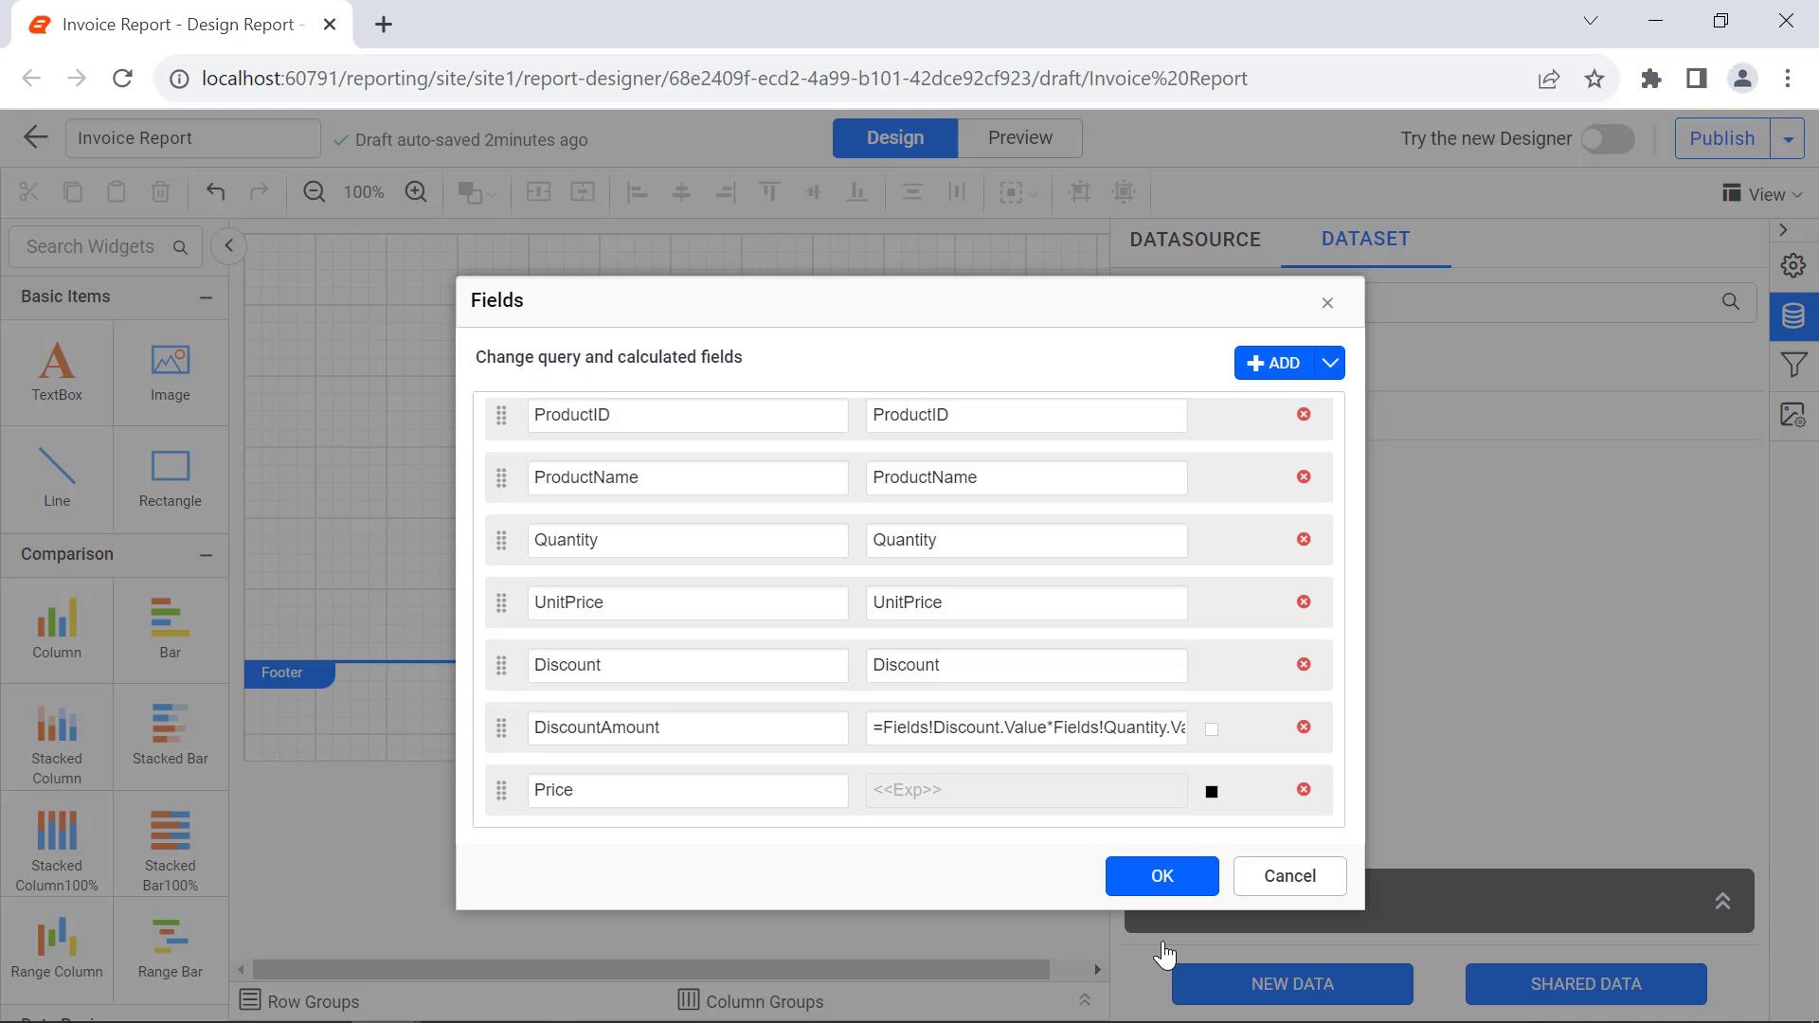
left_click(1162, 875)
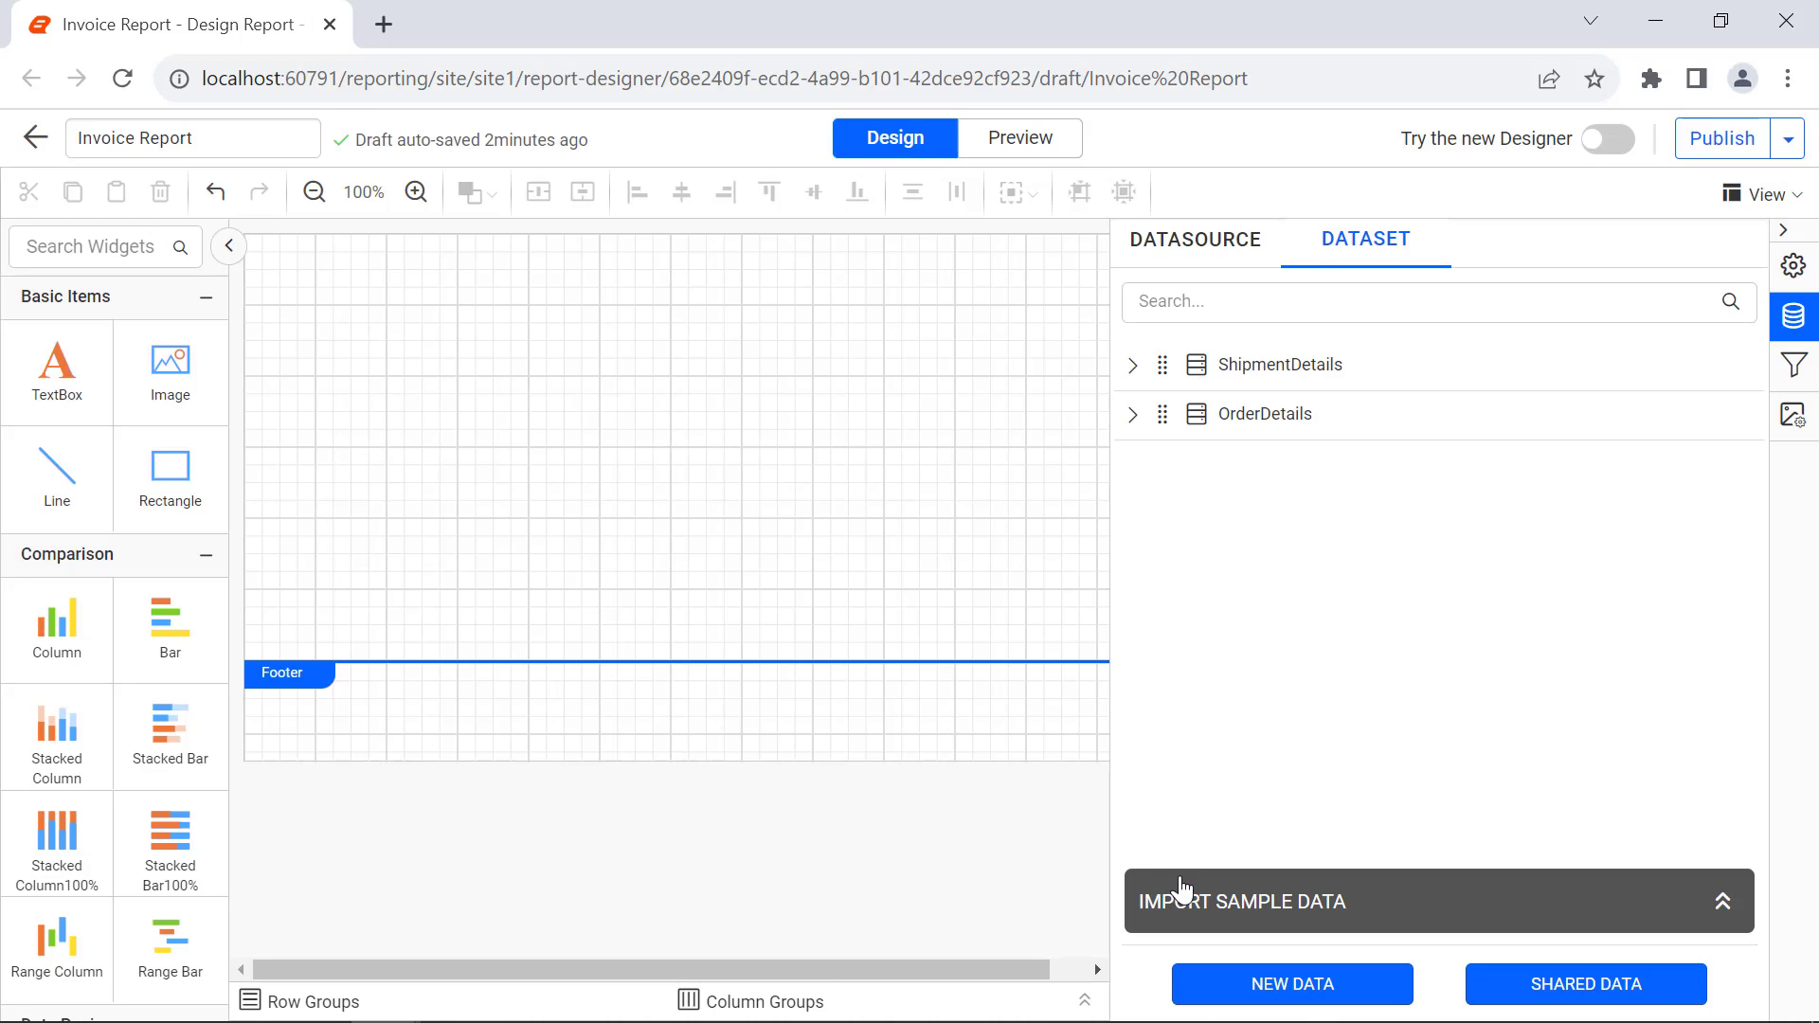
left_click(1133, 417)
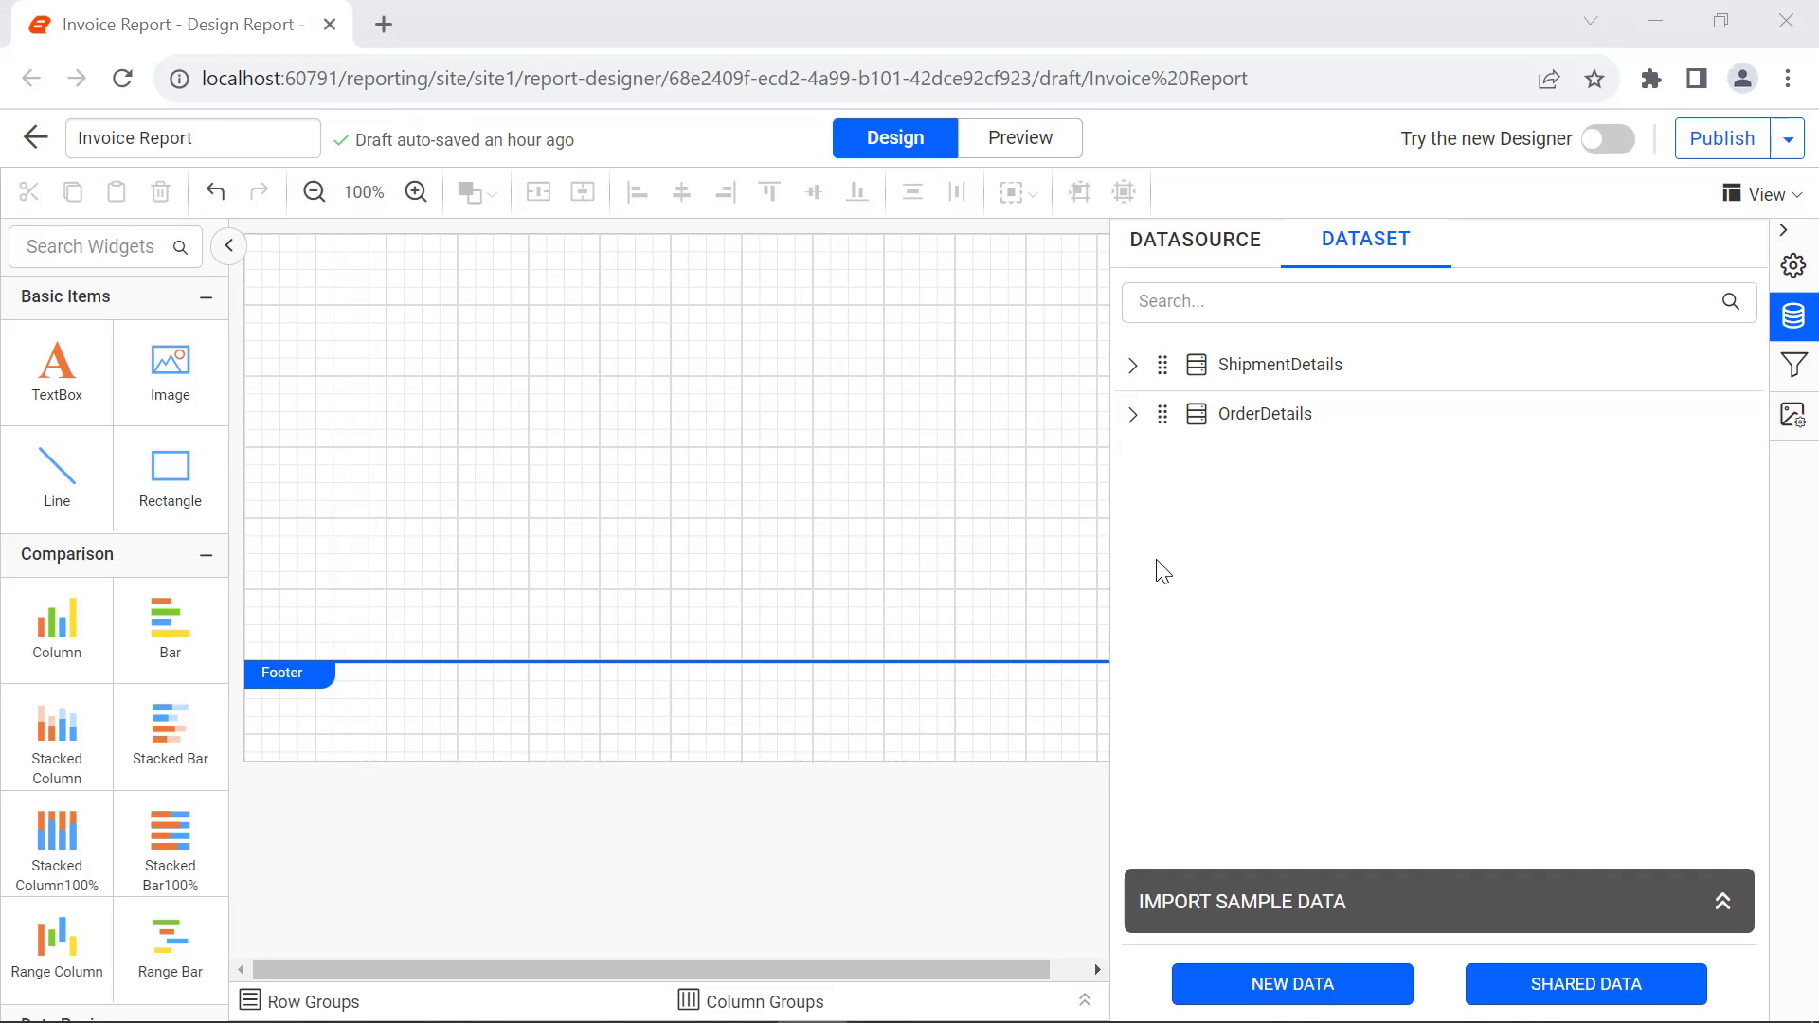
- Set the report body's width to 744 pixels and its height to 431 pixels
left_click(1035, 563)
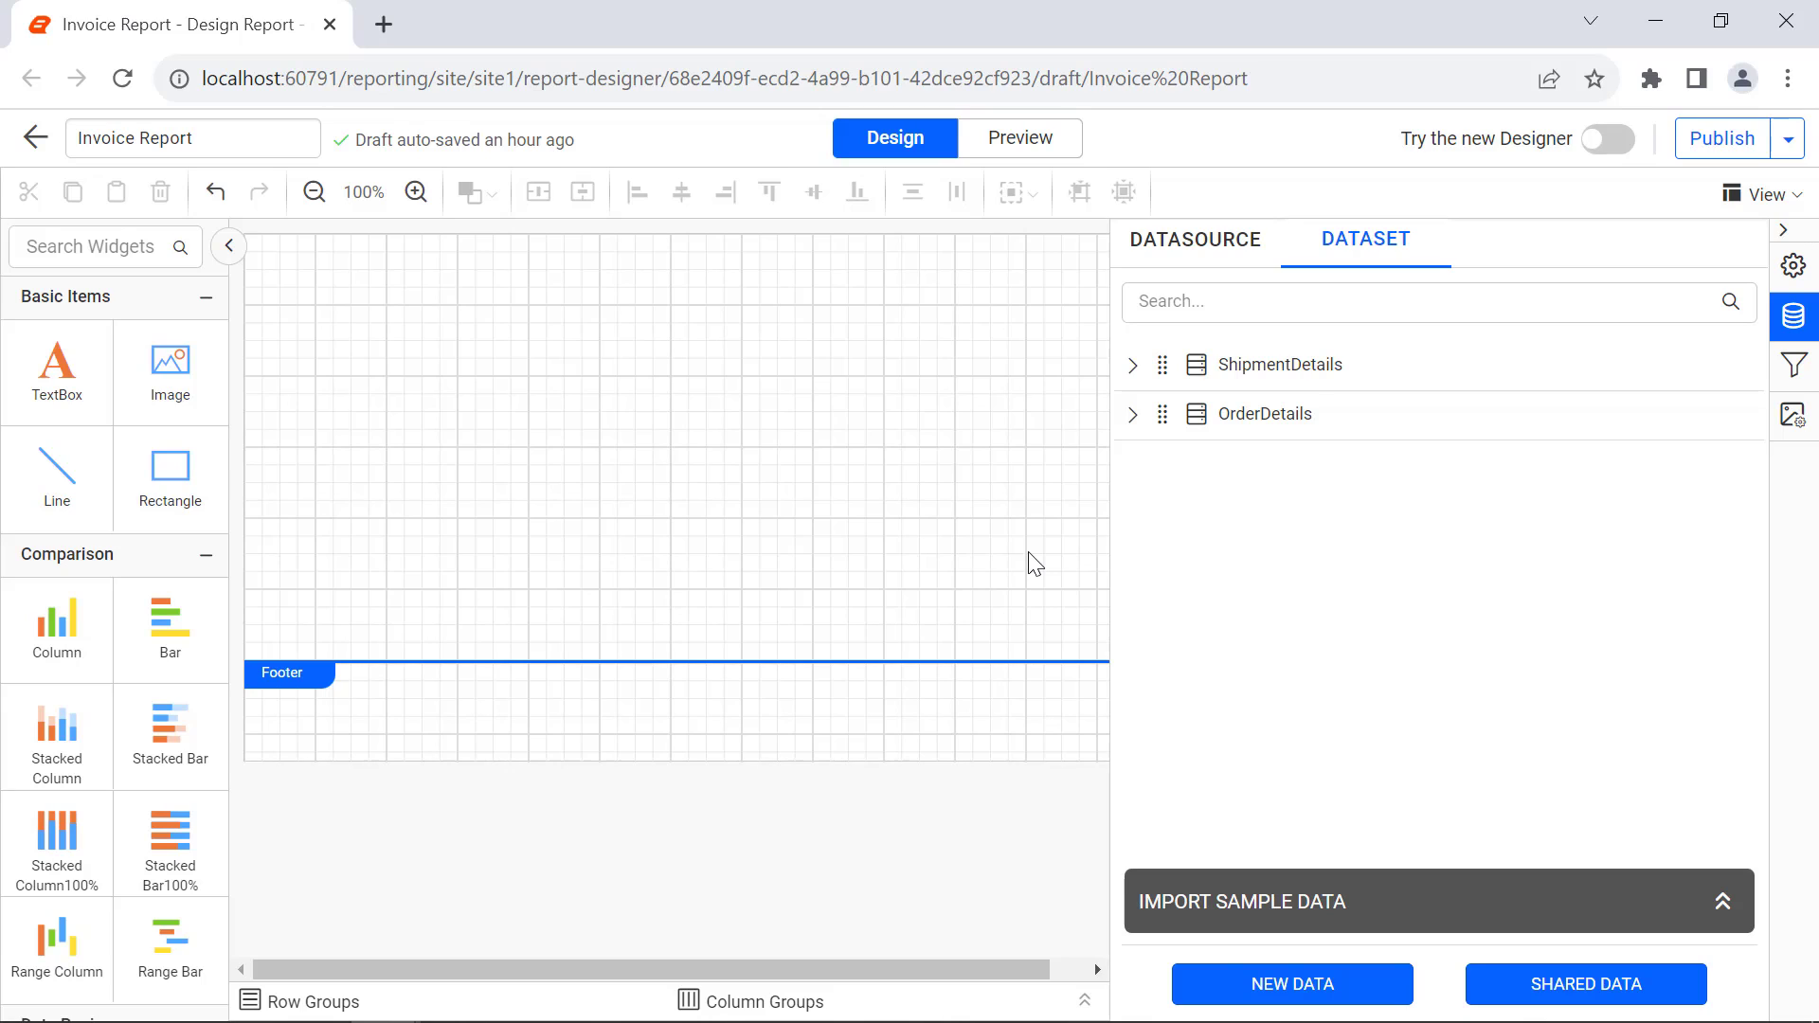
left_click(1791, 269)
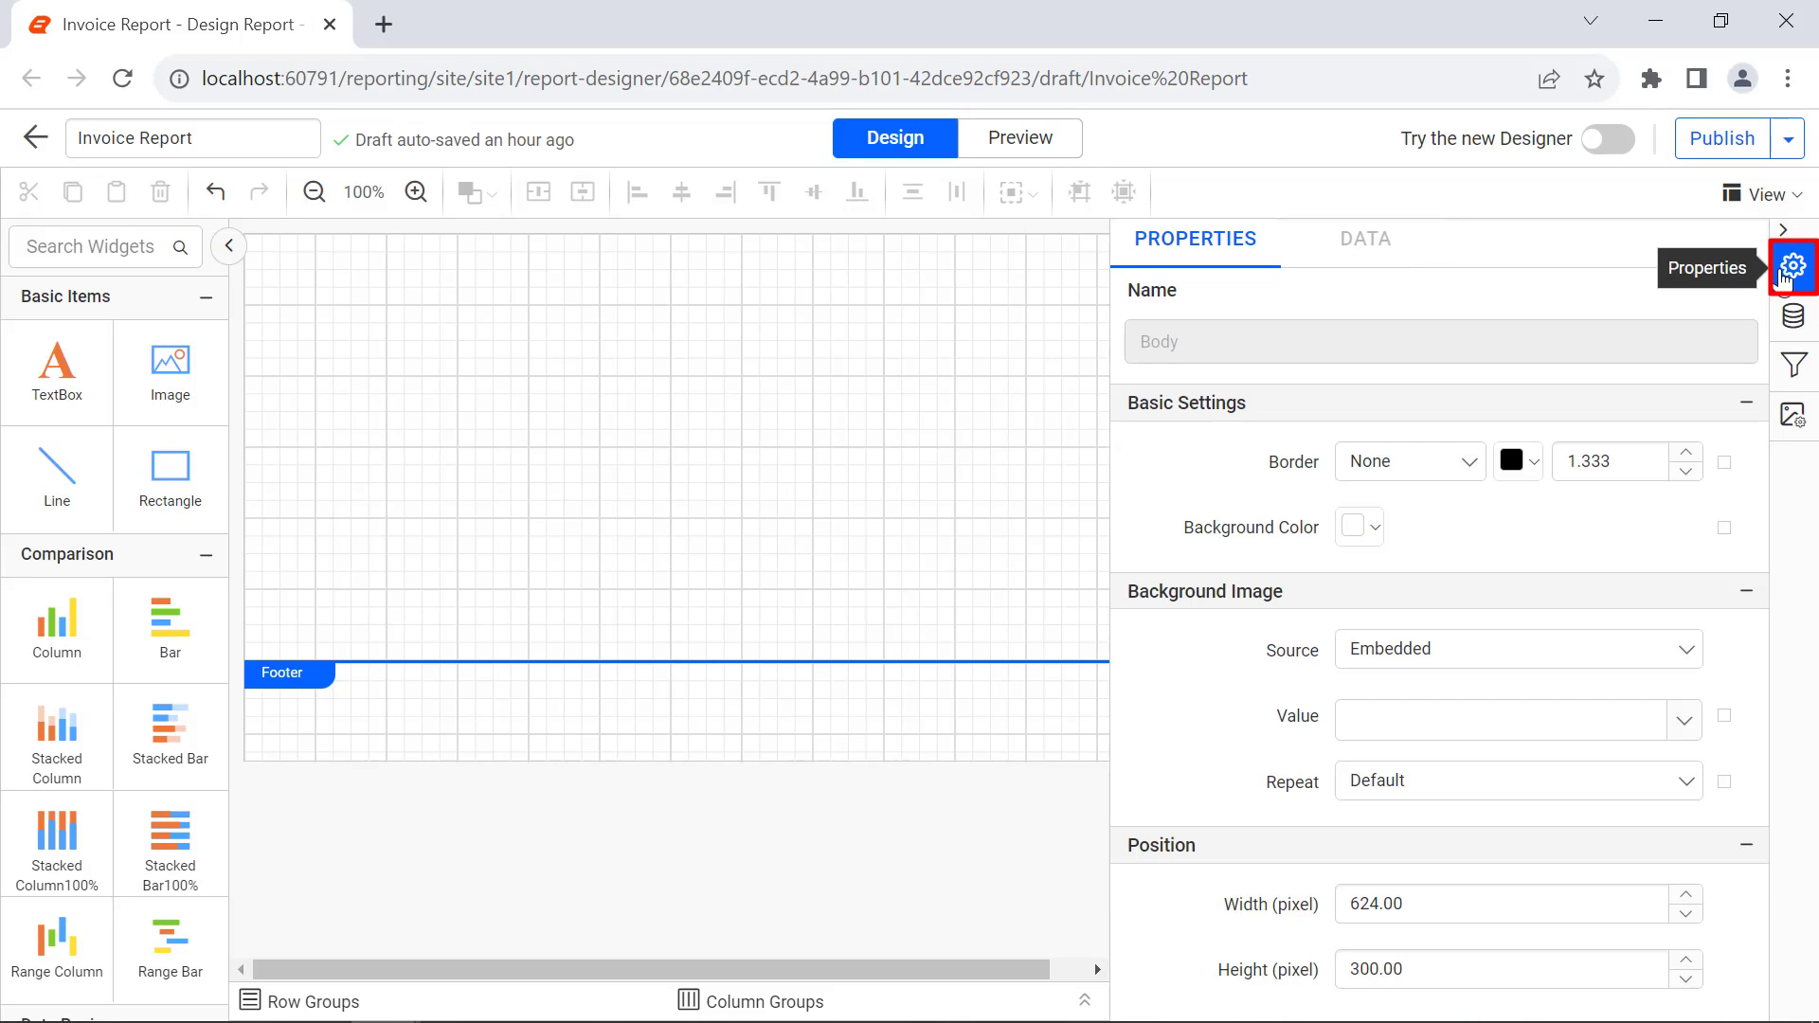
left_click(1469, 898)
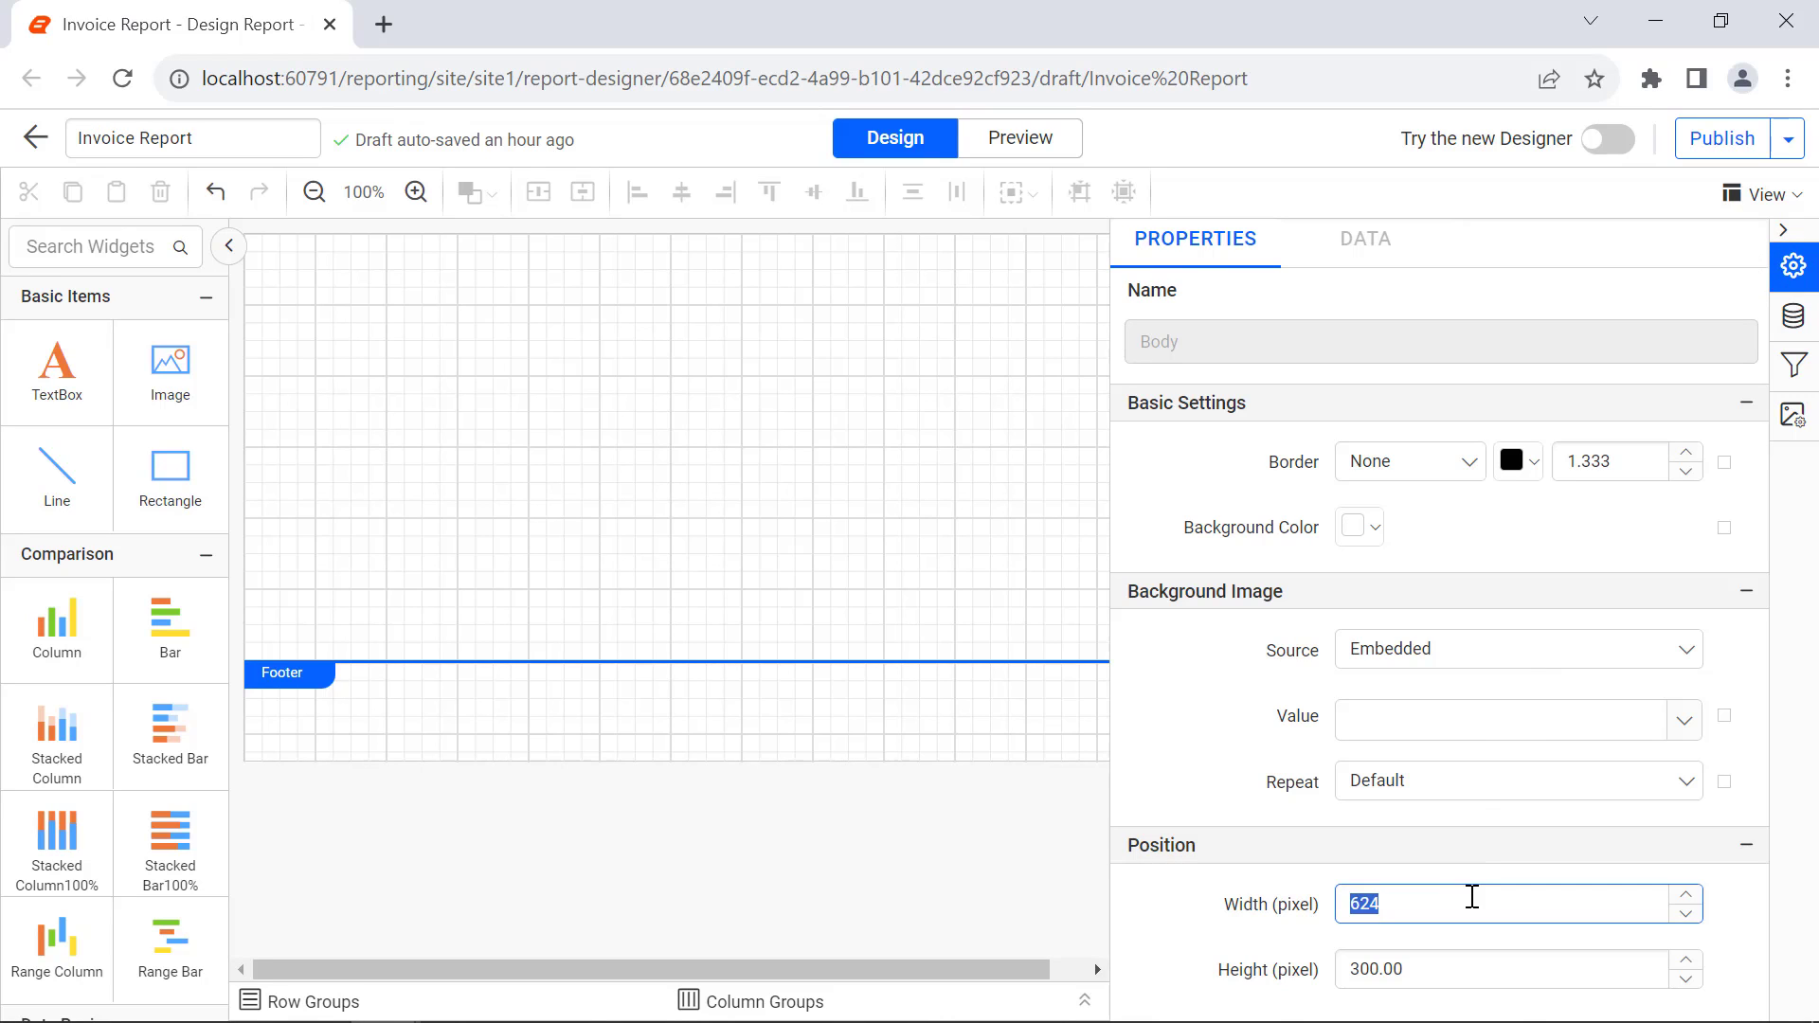
type("744")
left_click(1471, 962)
type("431")
key("Return")
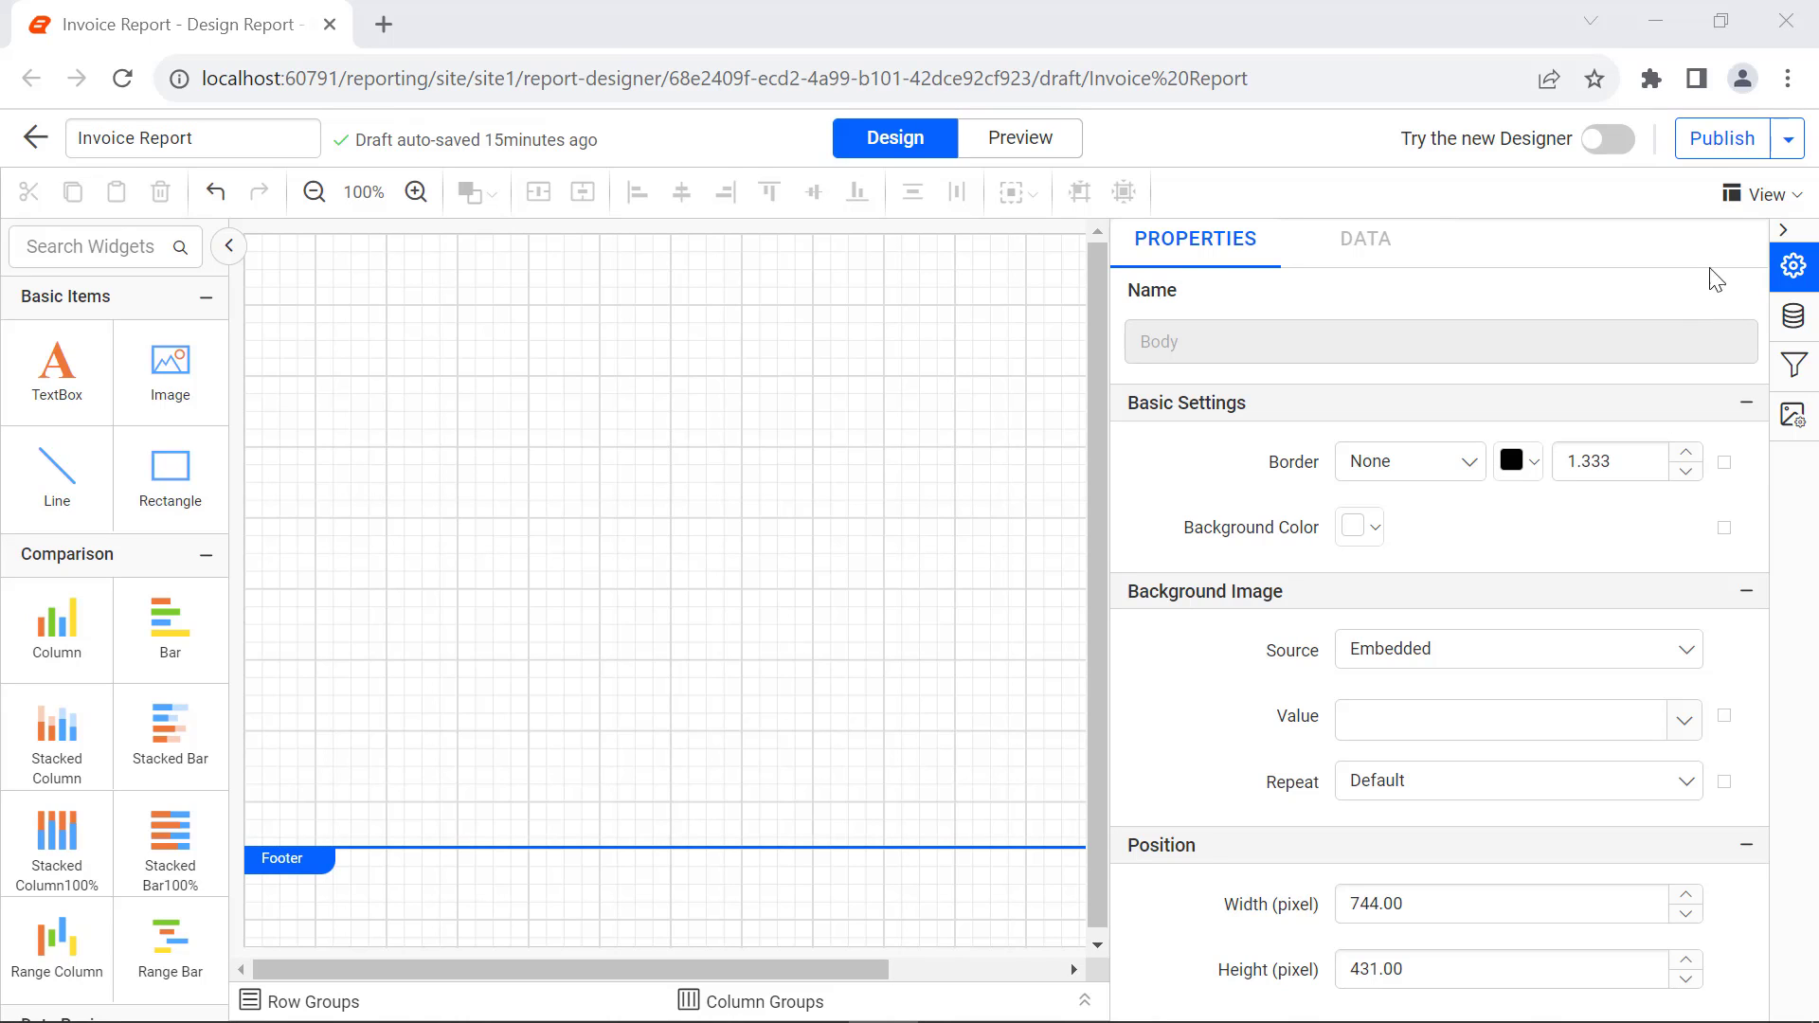
- Enable the report header and place a rectangle stretched across its full width, reducing the header height to fit it
left_click(1748, 194)
left_click(1716, 243)
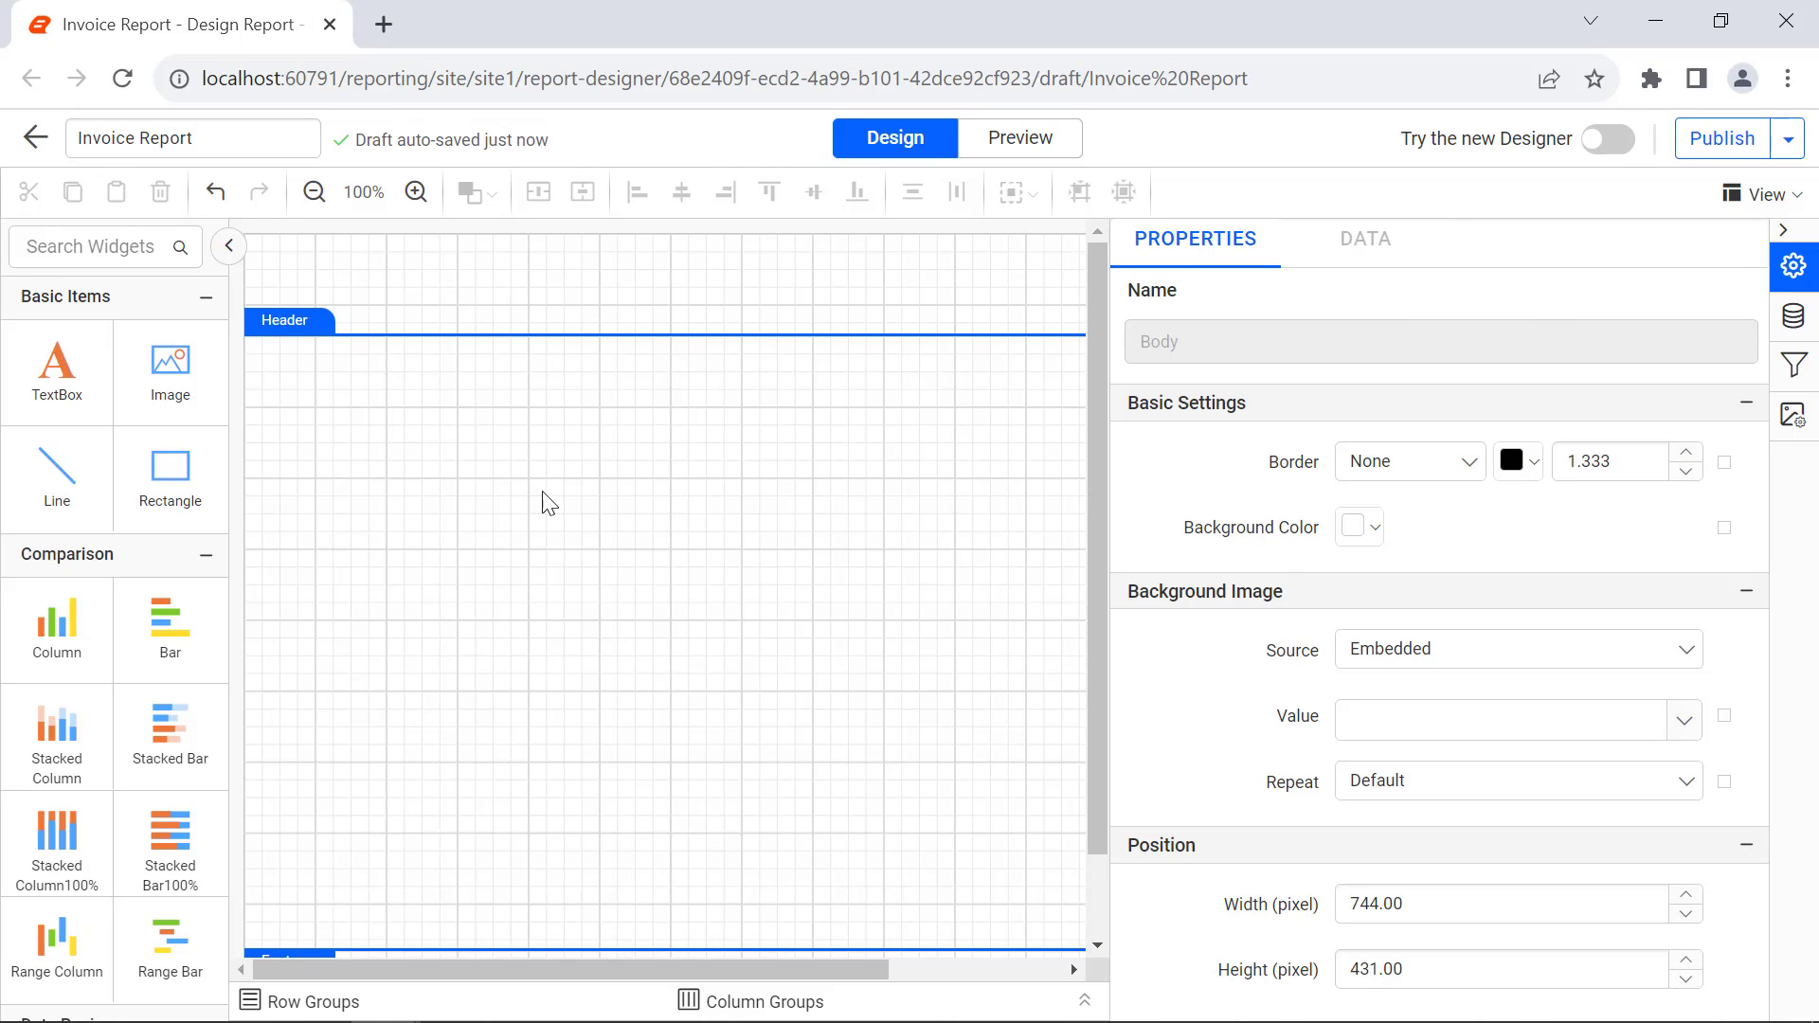
left_click_drag(170, 466, 255, 256)
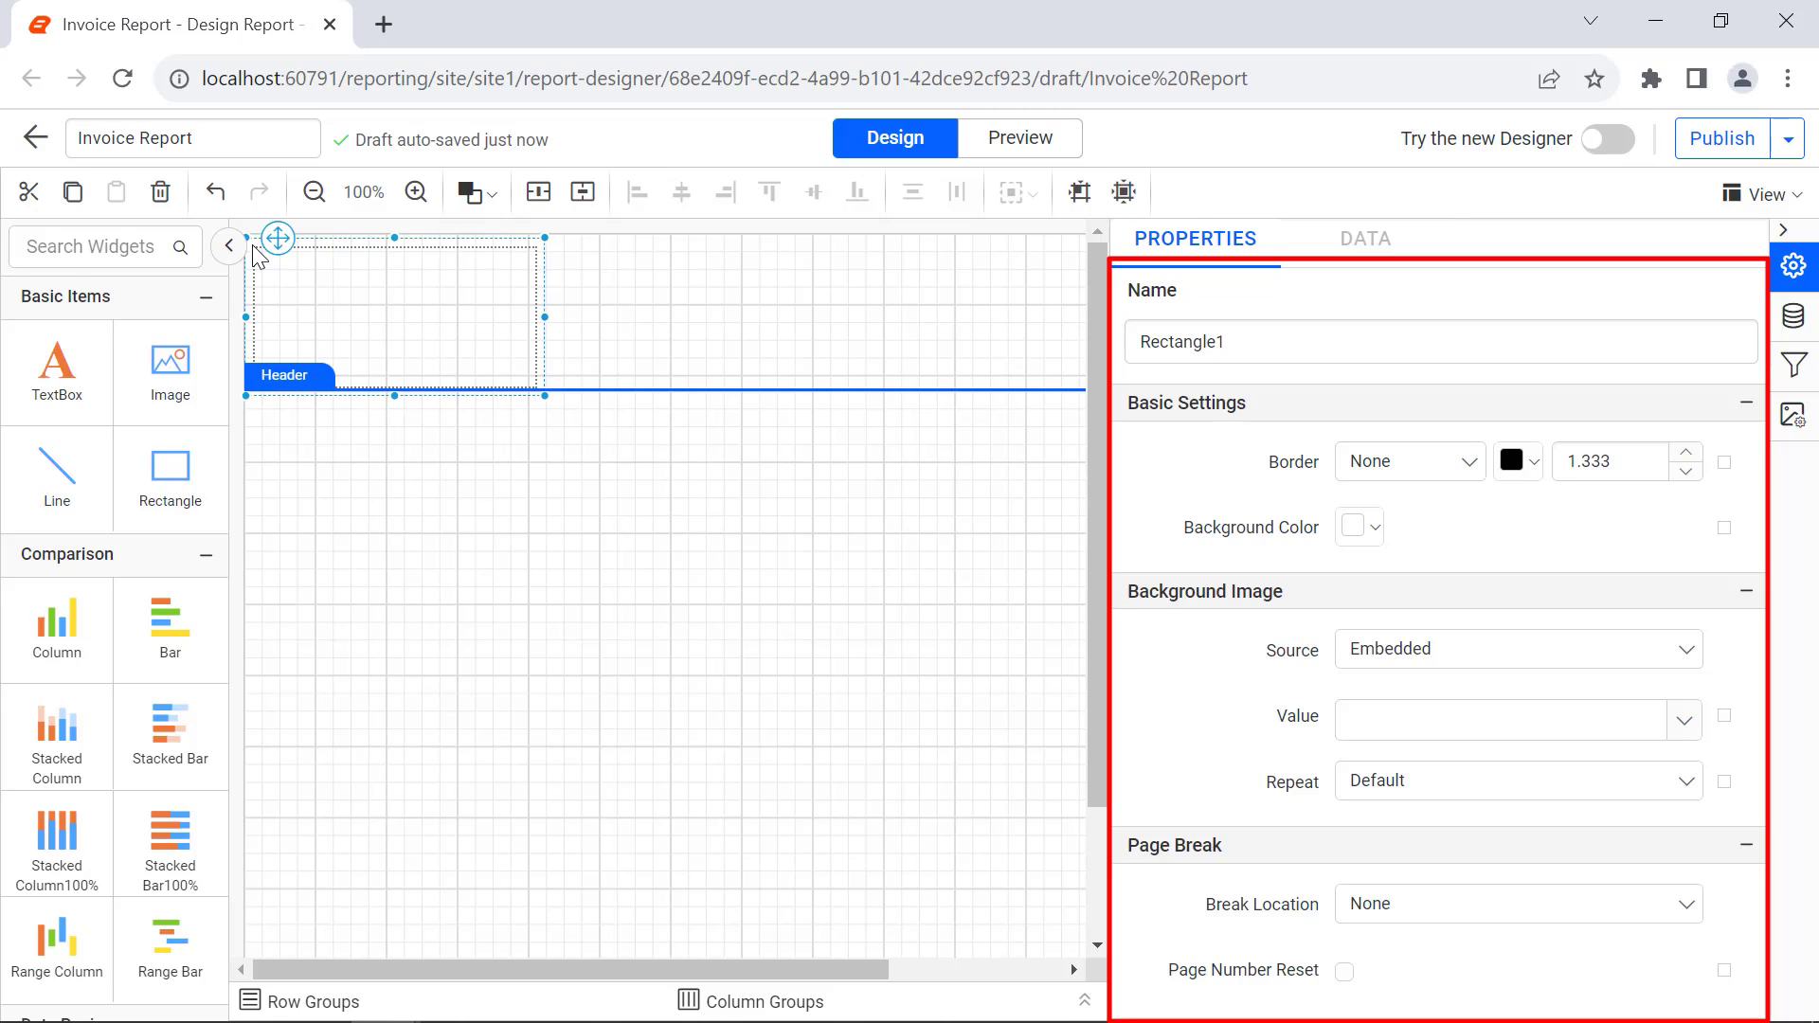
mouse_move(545, 395)
left_mouse_down()
mouse_move(725, 313)
mouse_move(1064, 343)
left_mouse_up()
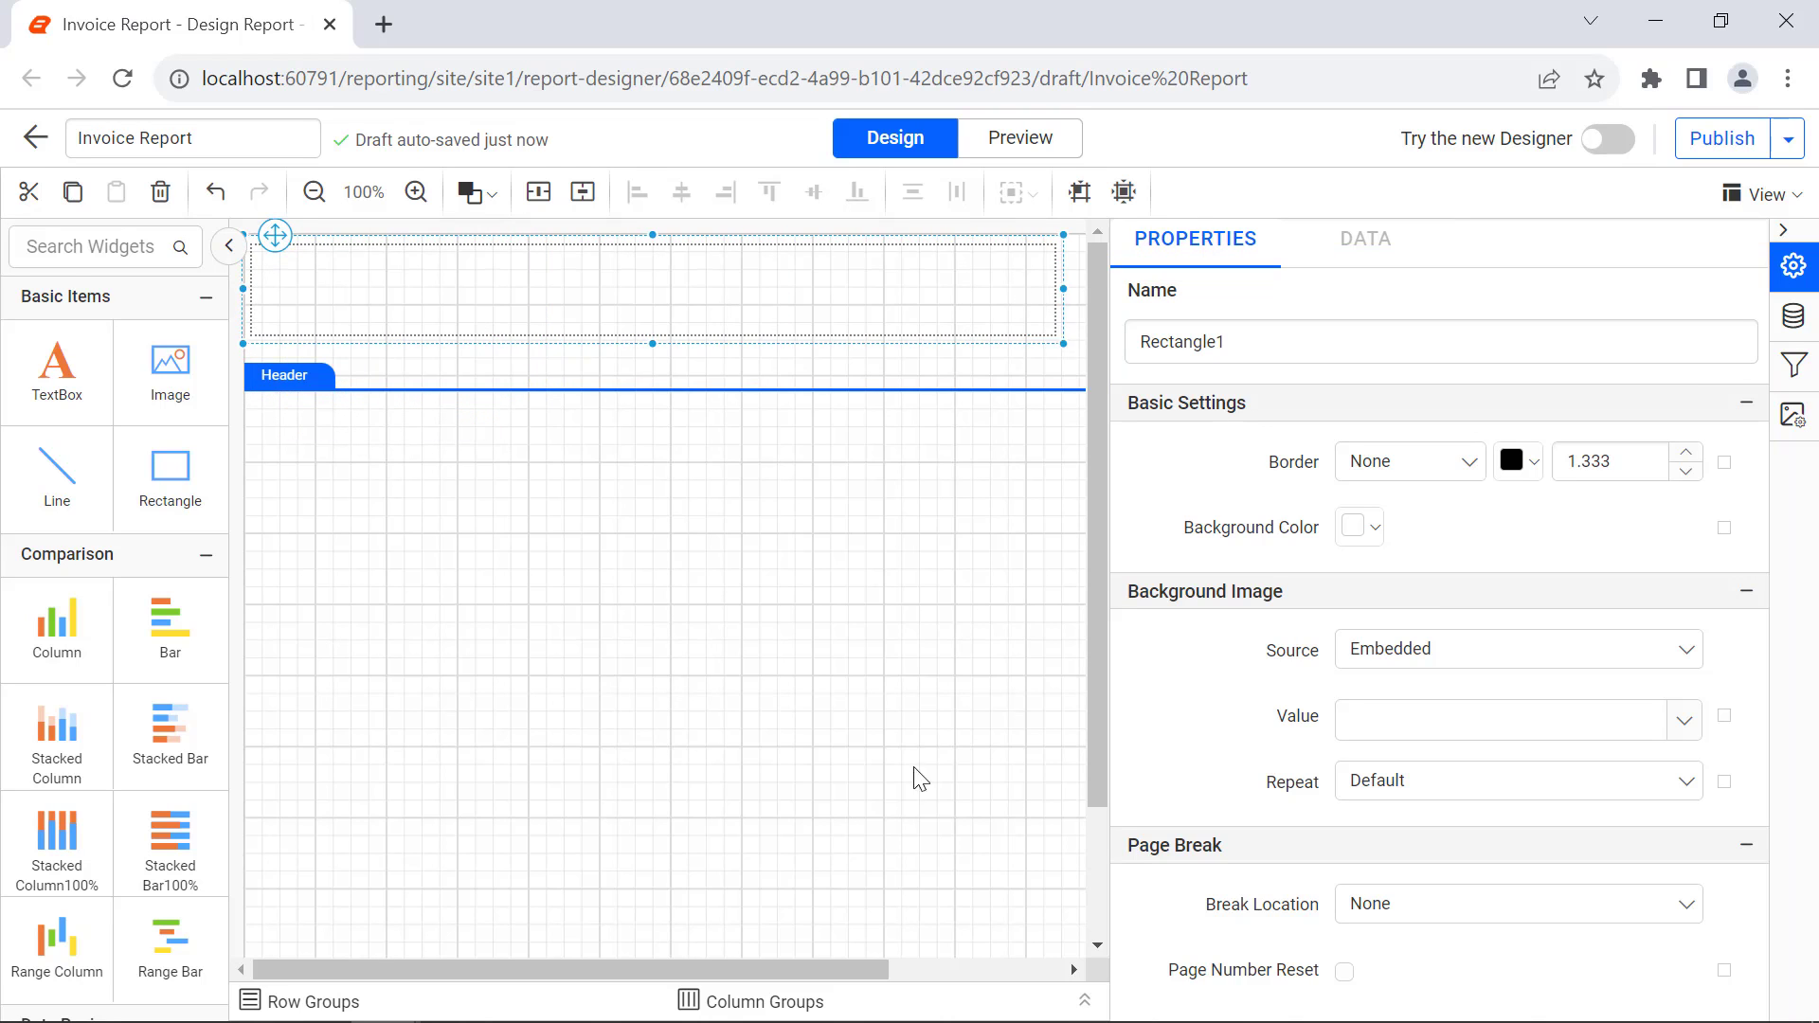
left_click_drag(916, 389, 918, 347)
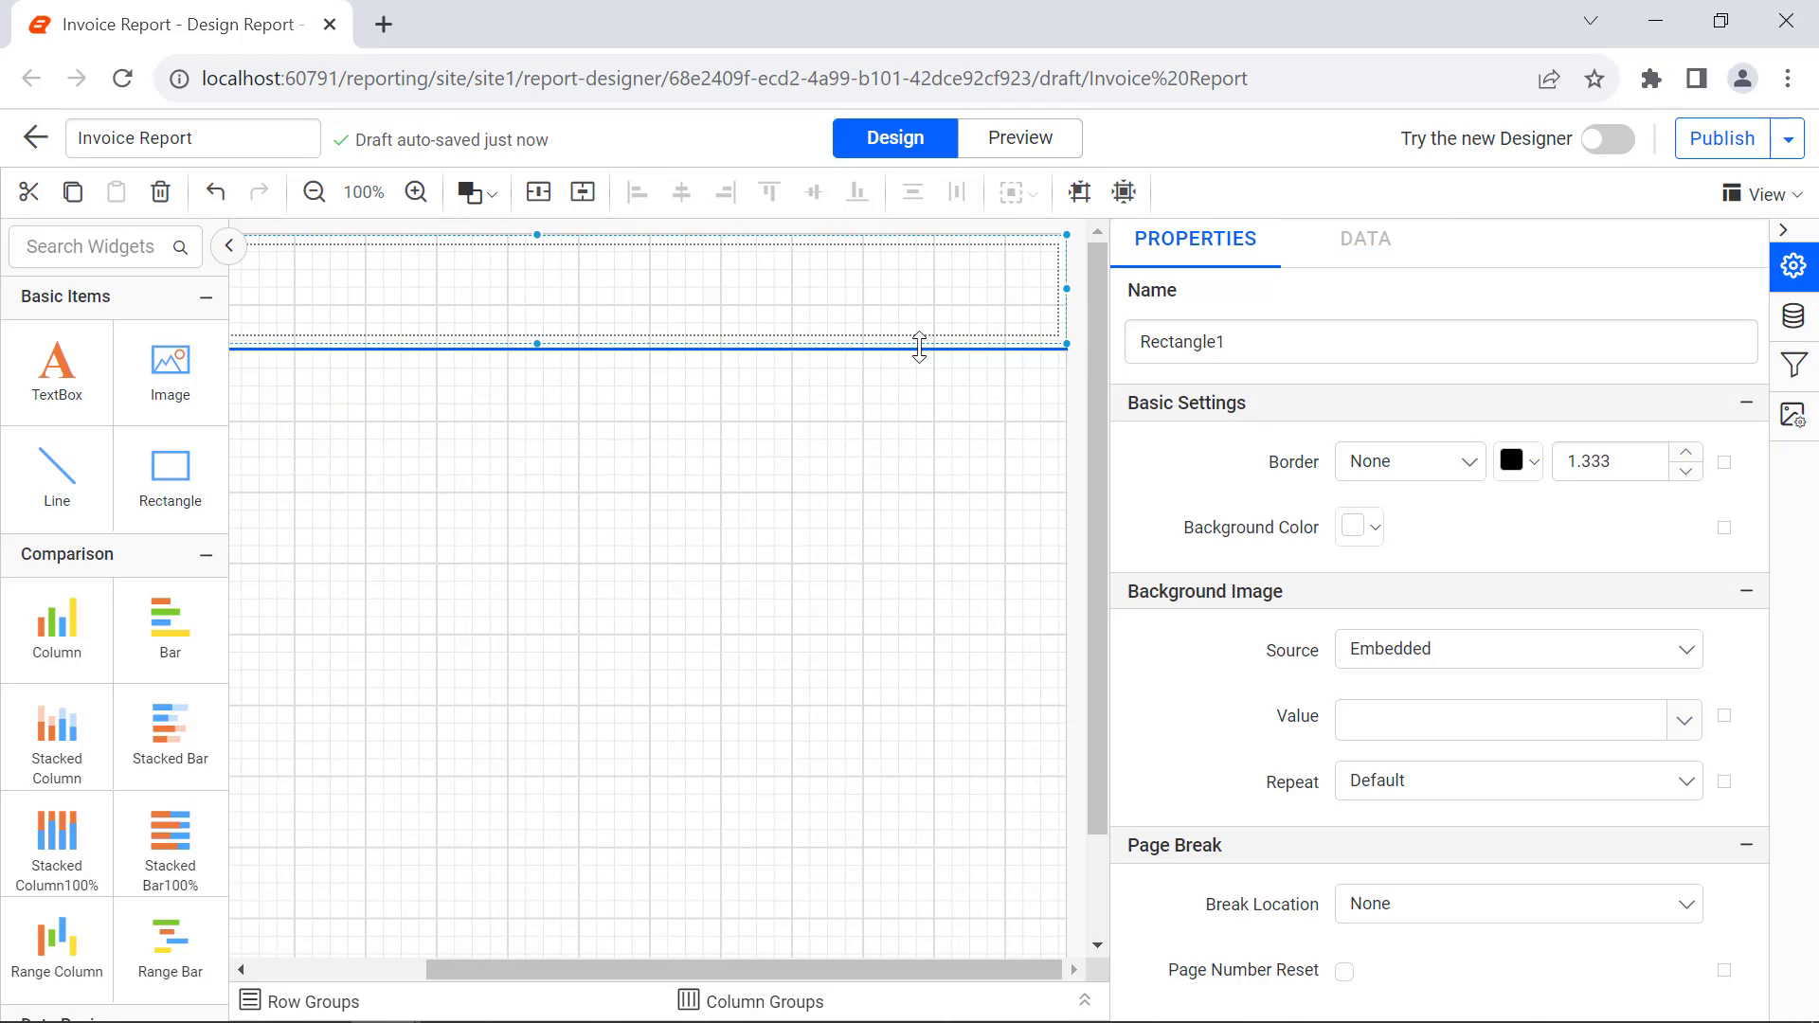
- Give the header rectangle a dark grey background color
left_click(1364, 527)
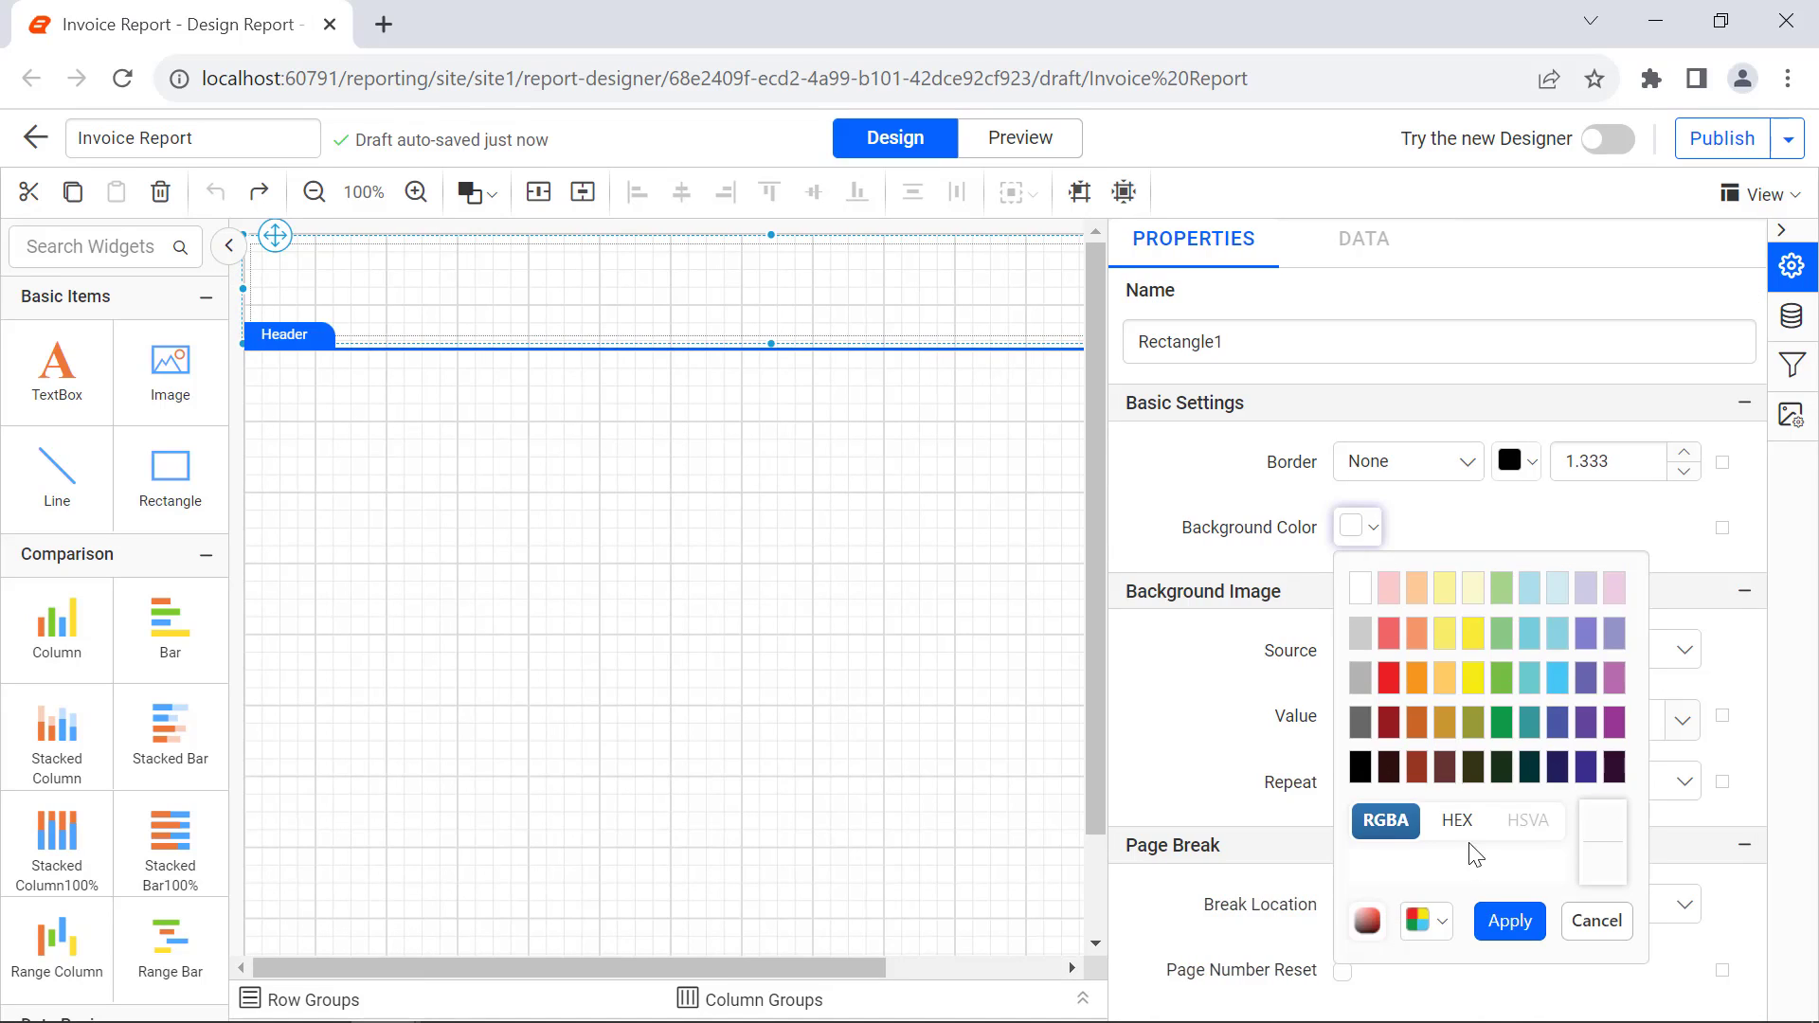
left_click(1497, 917)
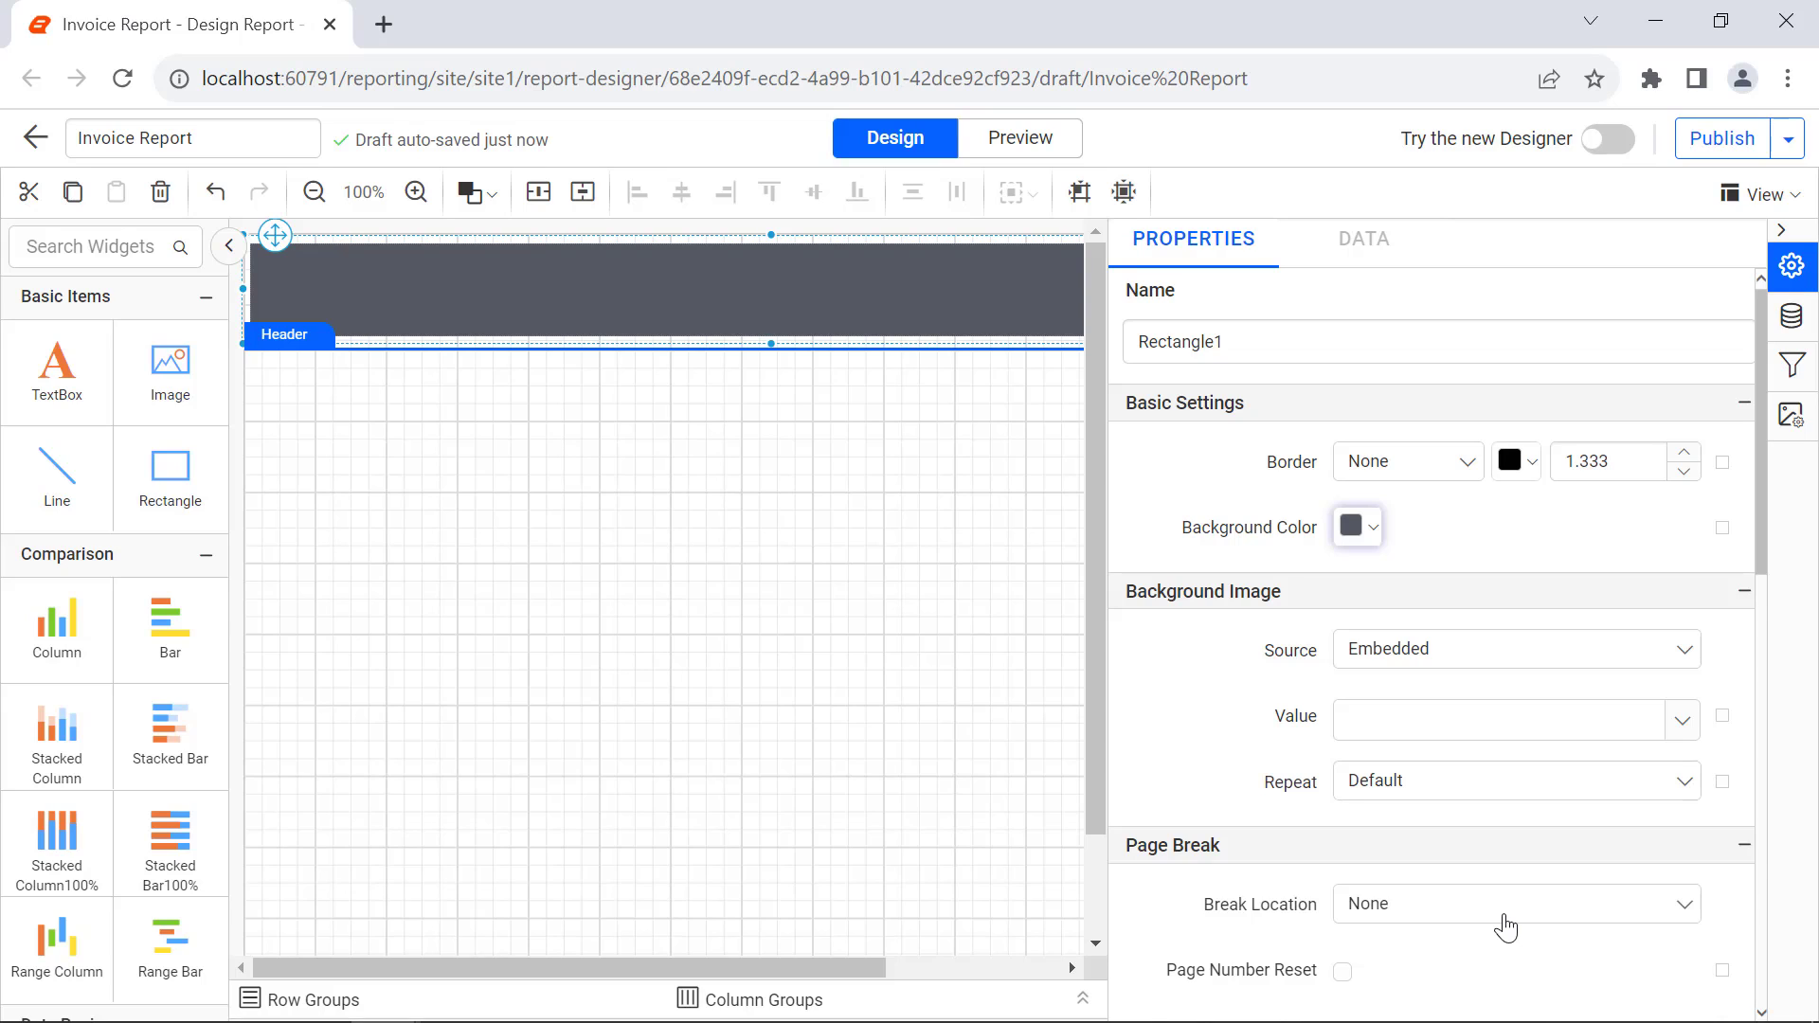
- Place a text box at the left end of the header rectangle and enter the text Invoice
left_click_drag(57, 369, 265, 270)
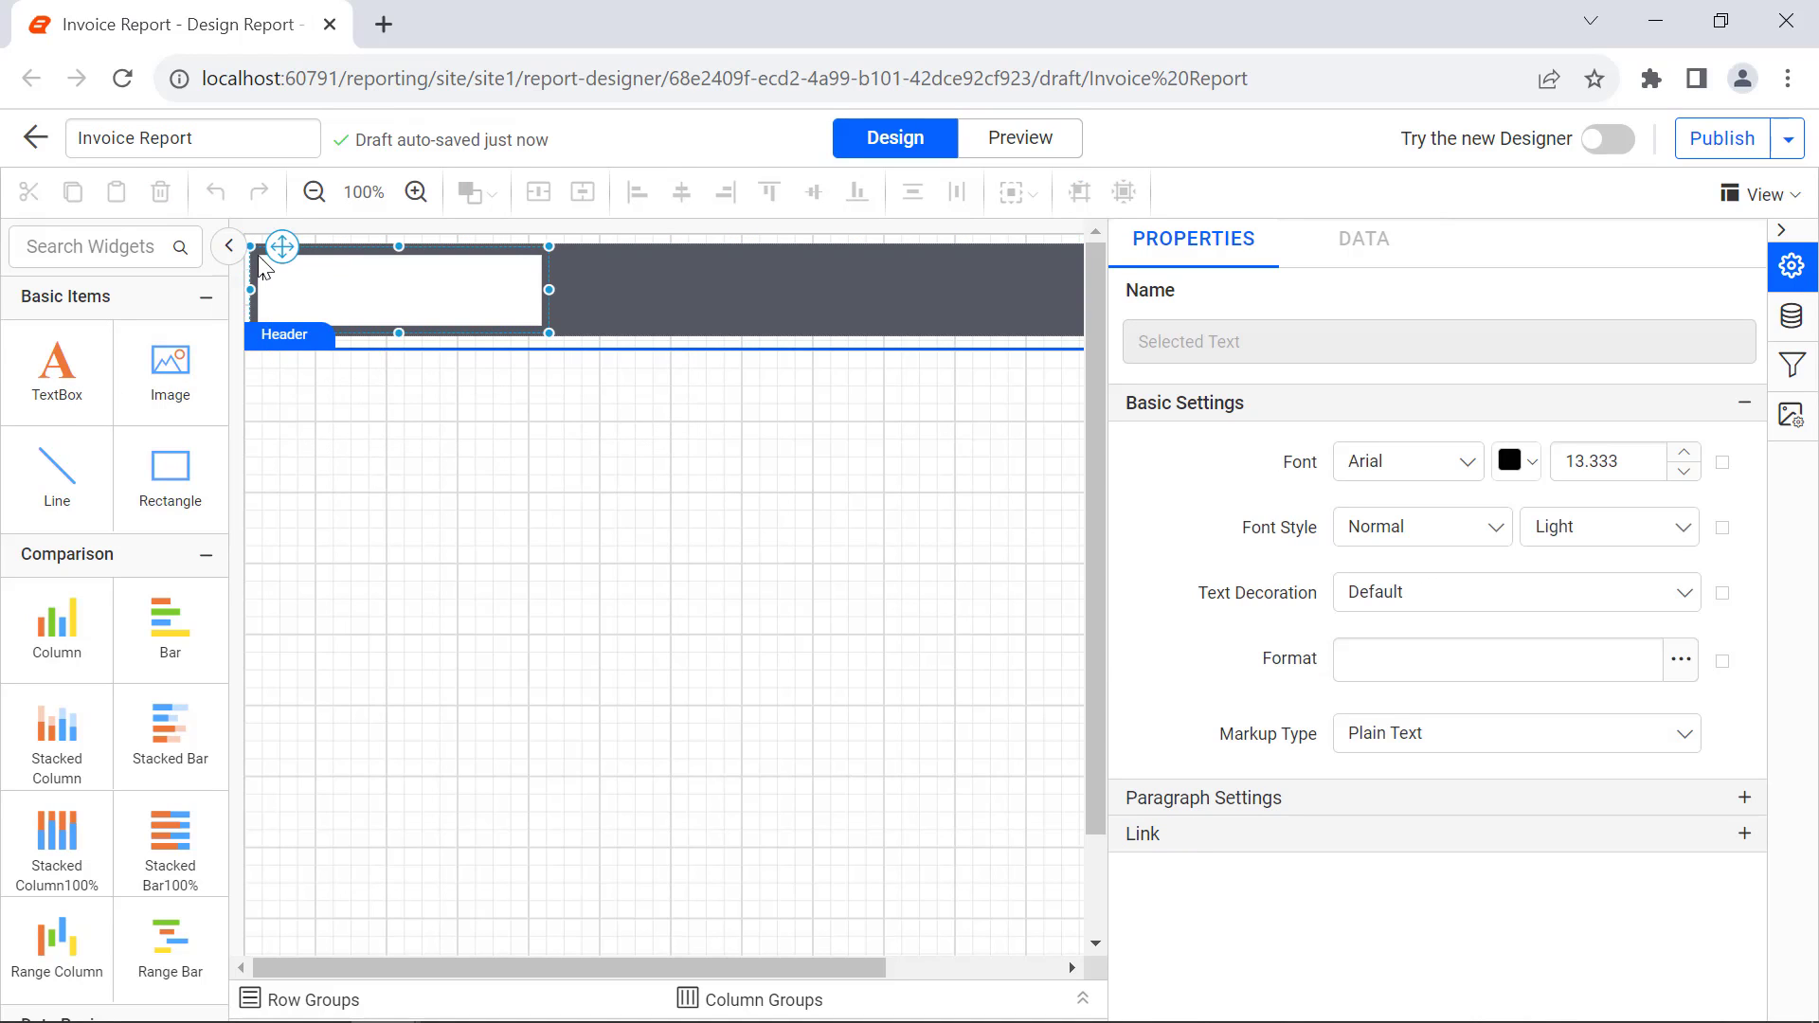
double_click(265, 270)
type("Invoice")
left_click(576, 297)
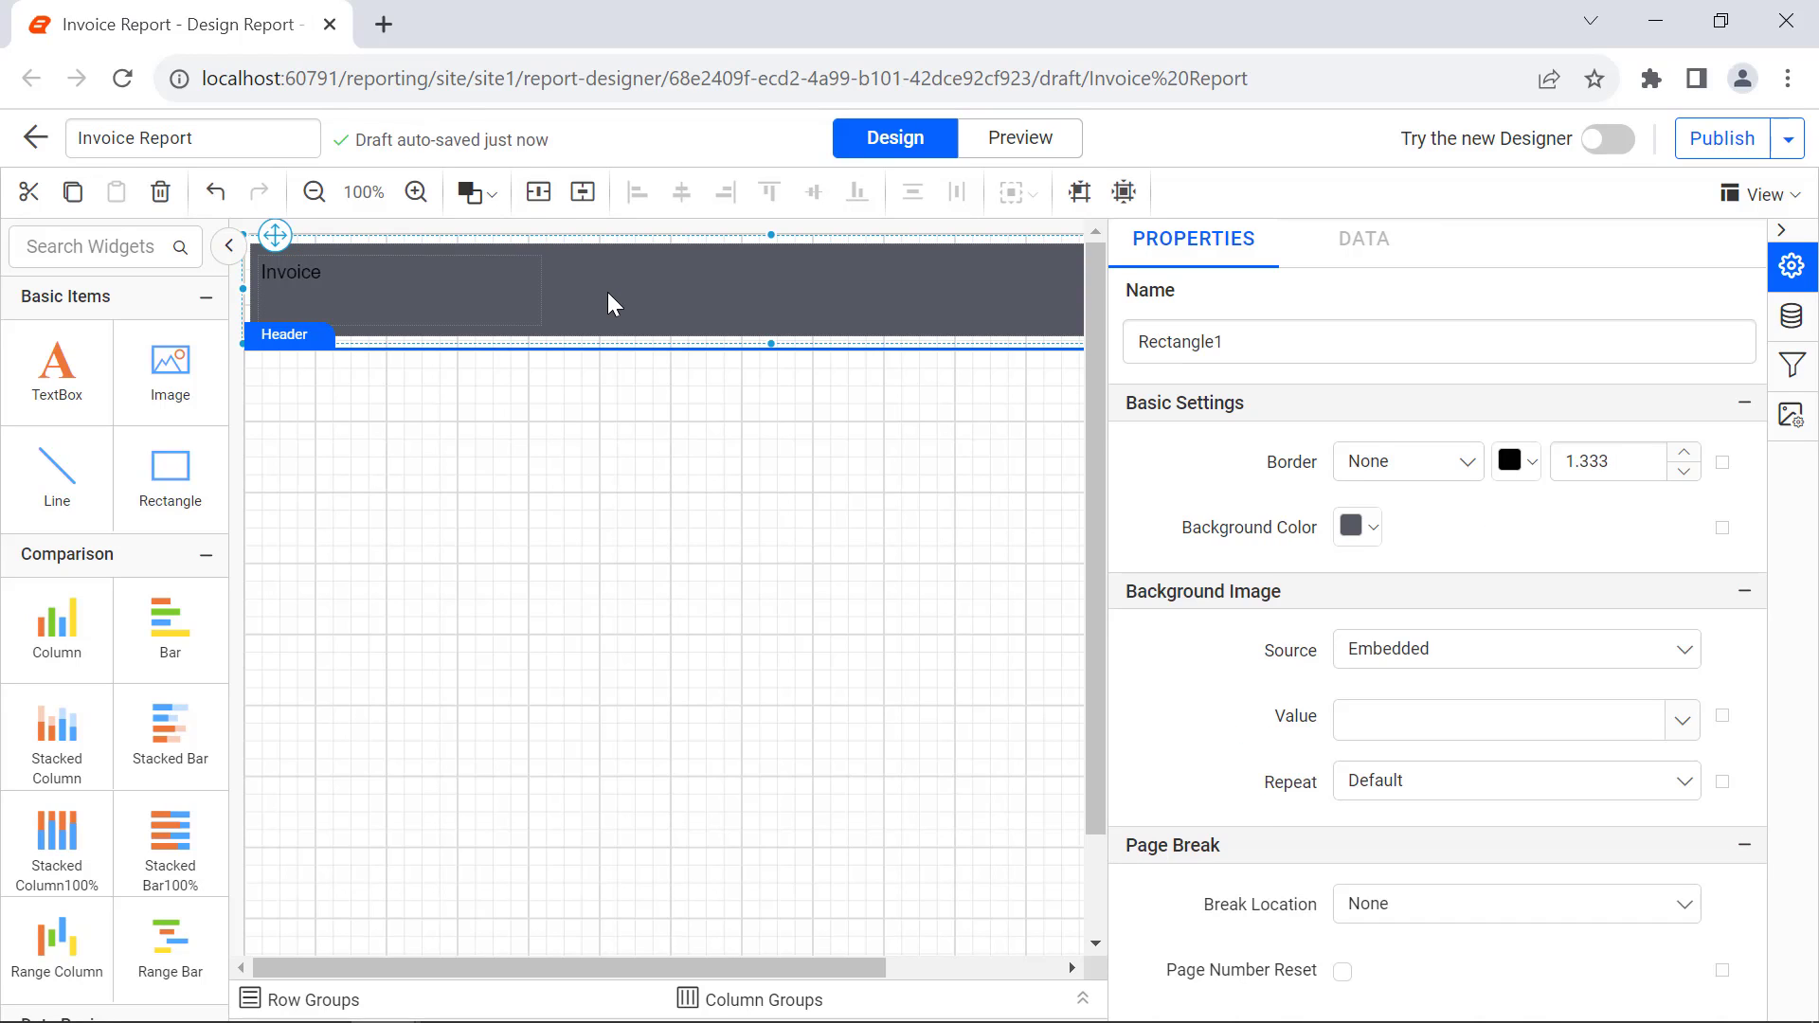
- Format the Invoice text box with a white font, size 18.667 and Bold weight
left_click(526, 300)
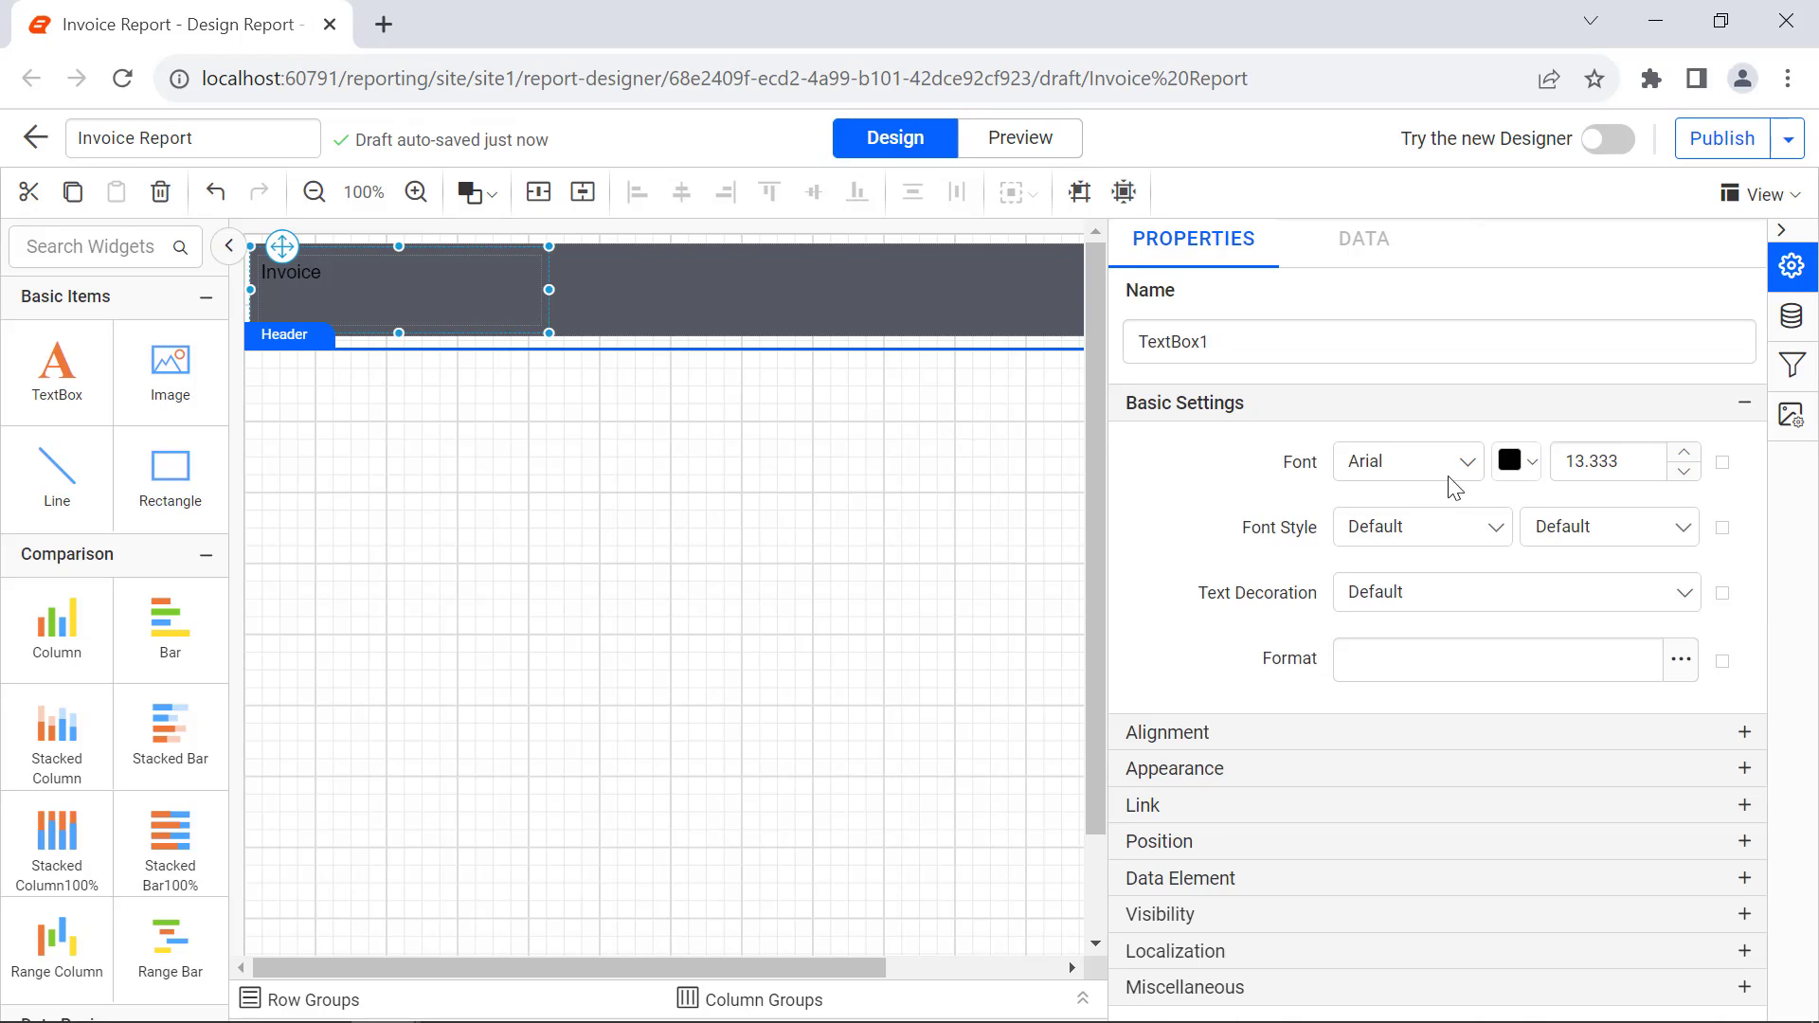
left_click(1532, 464)
left_click(1519, 521)
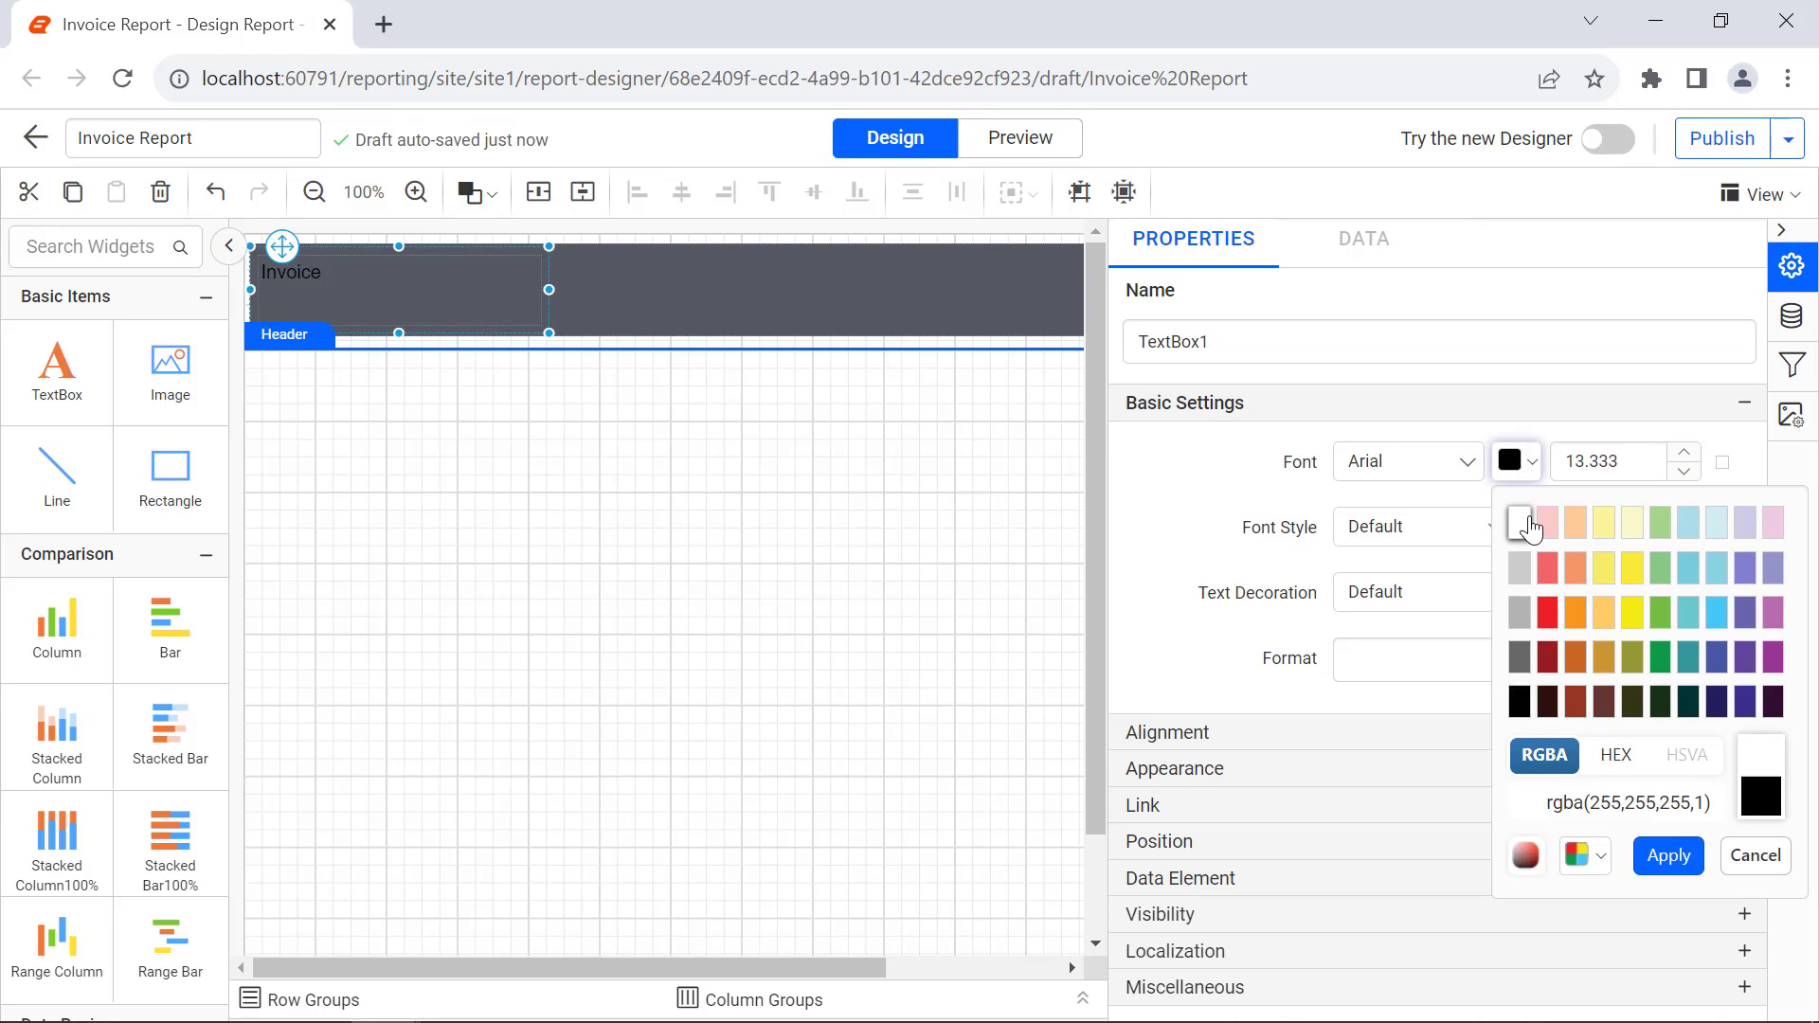
left_click(1667, 855)
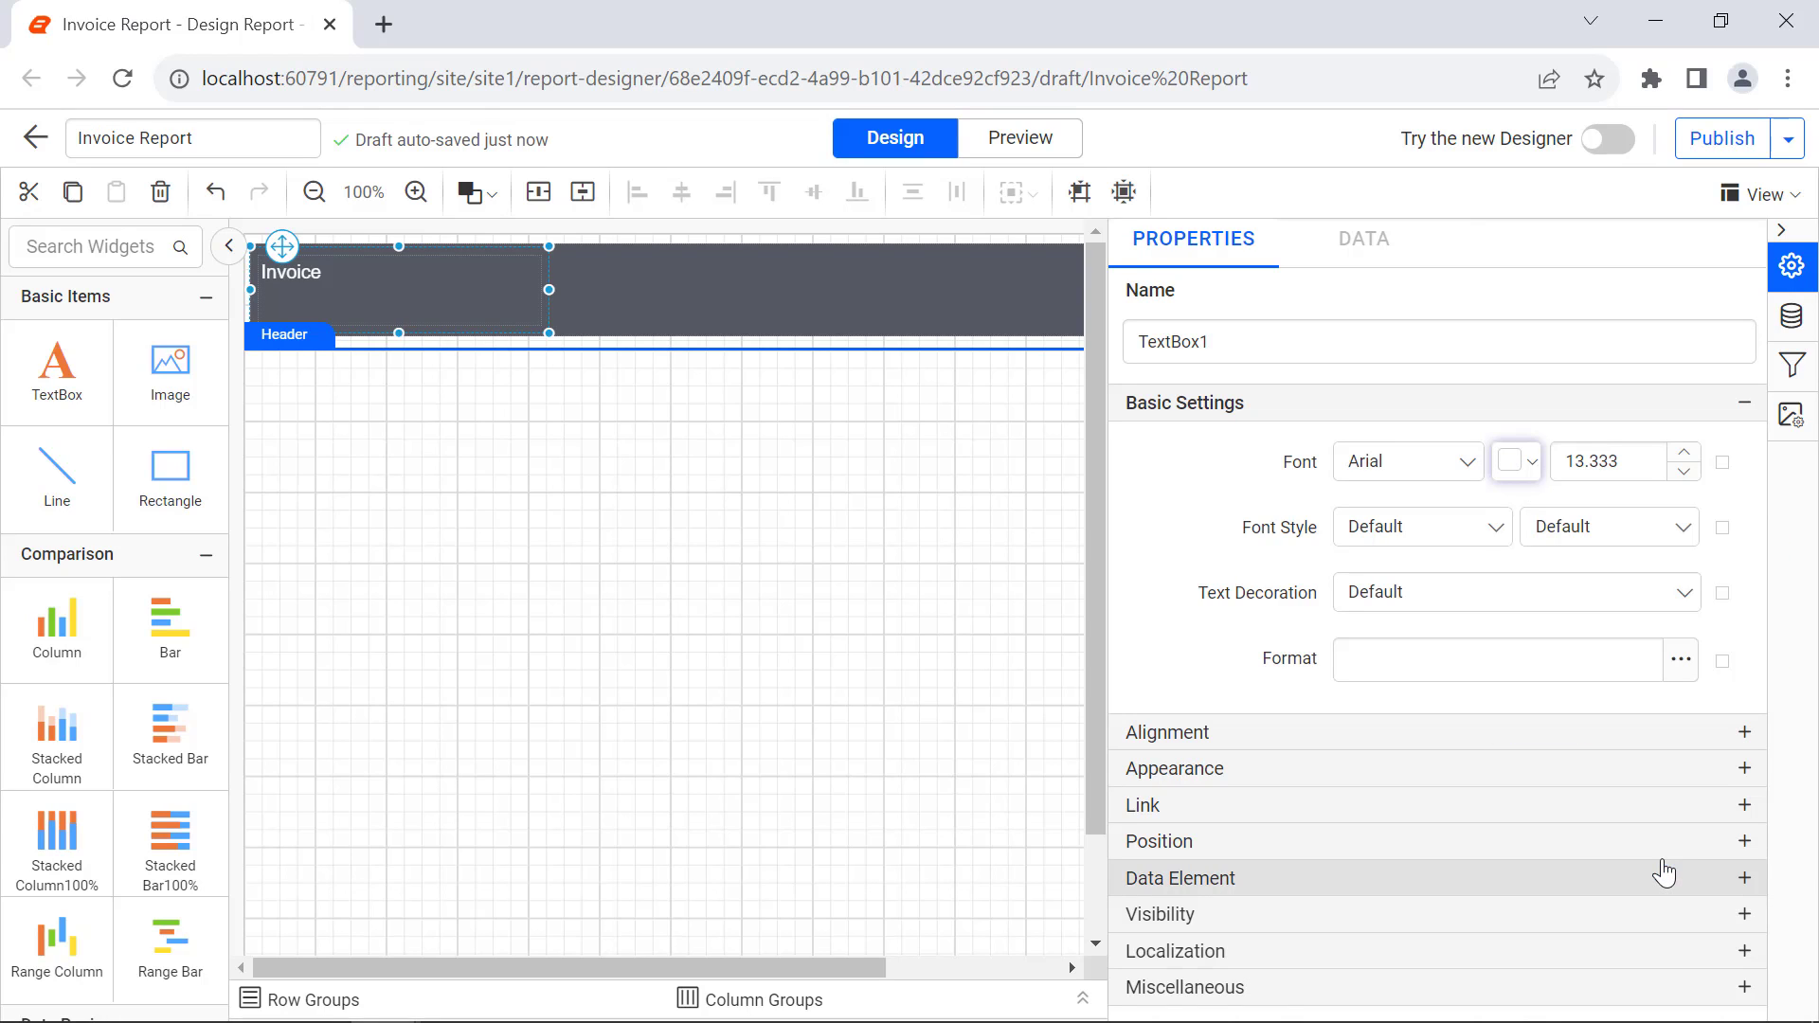
double_click(1610, 461)
type("18.667")
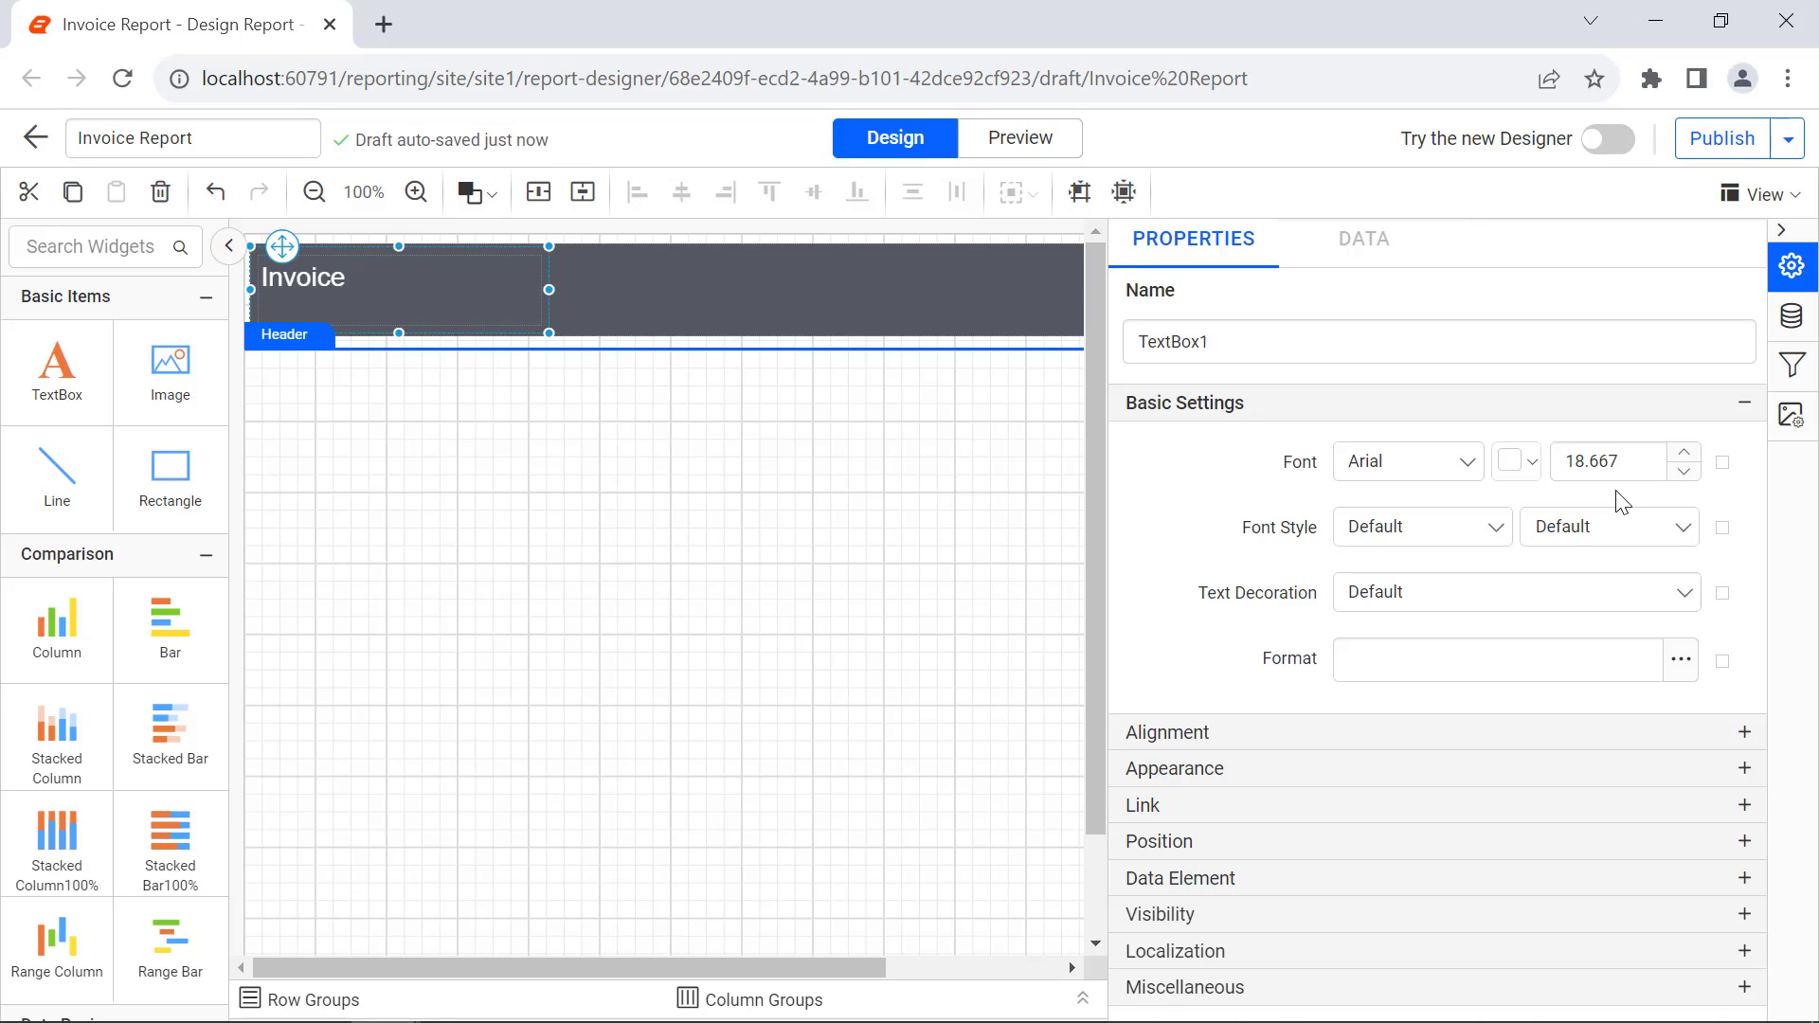
left_click(1616, 527)
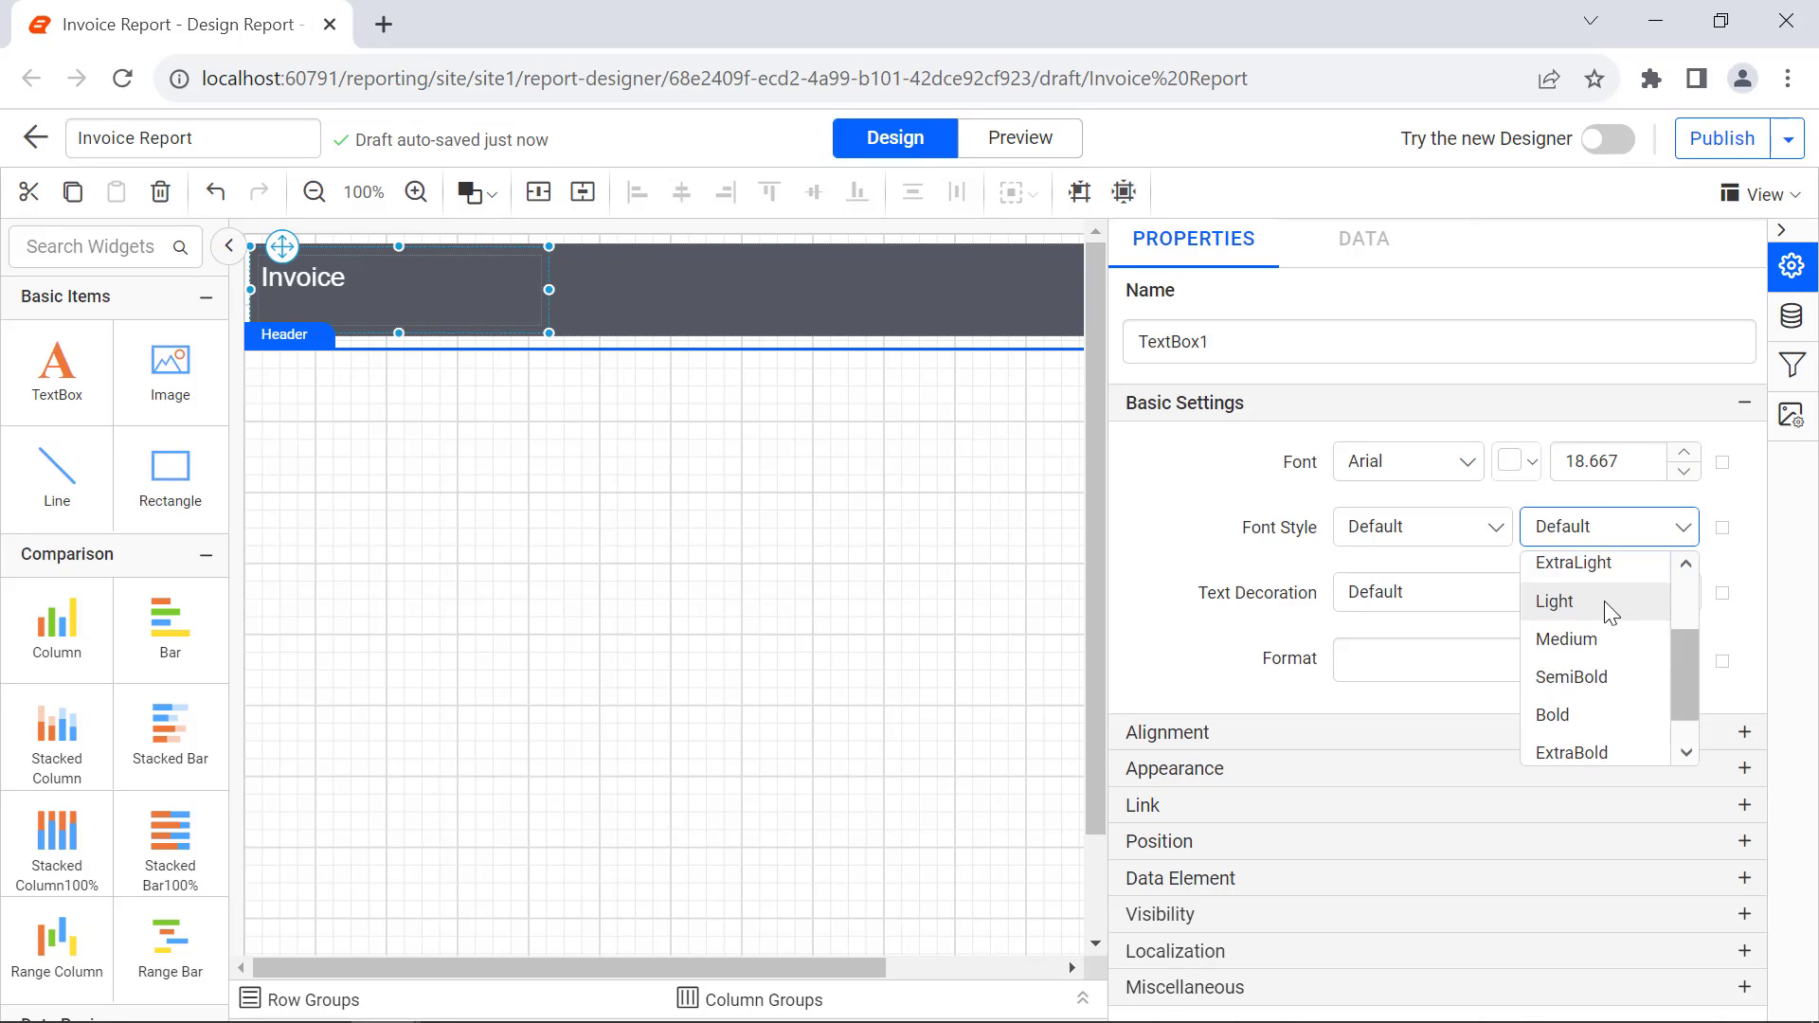
left_click(1602, 706)
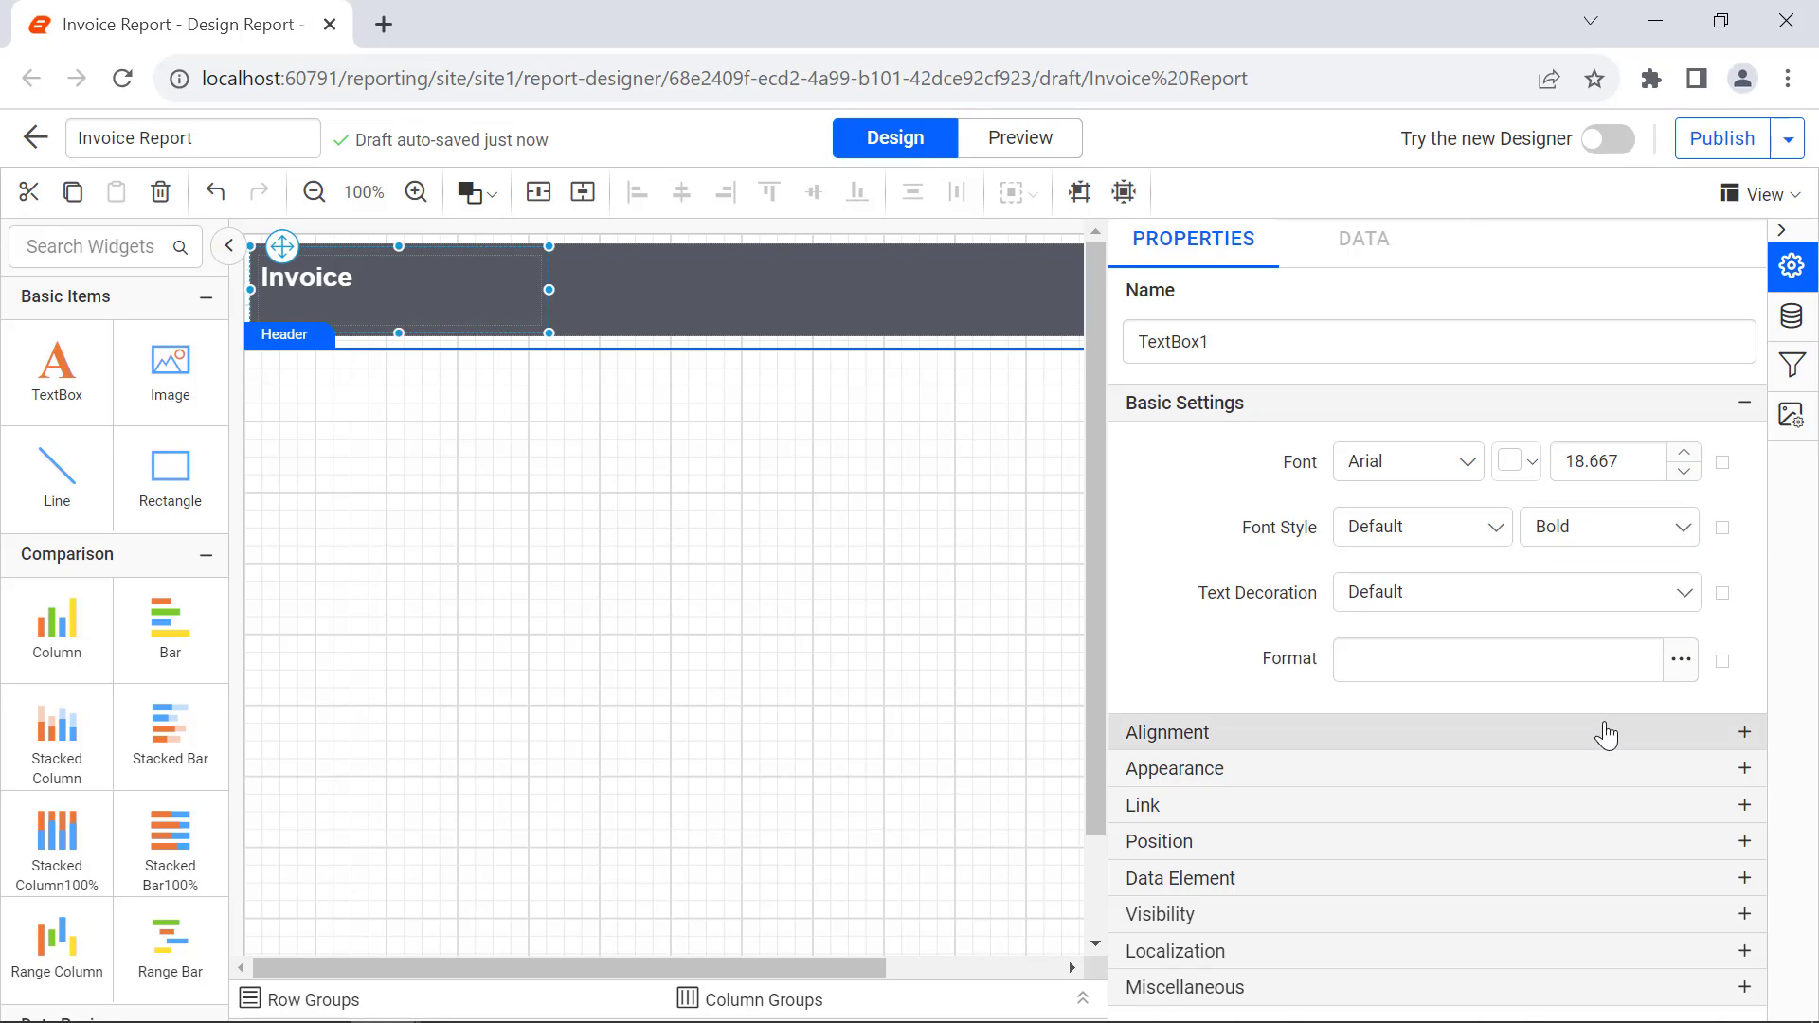
- Set the vertical alignment of the Invoice text box to Middle
left_click(1605, 735)
left_click(1615, 855)
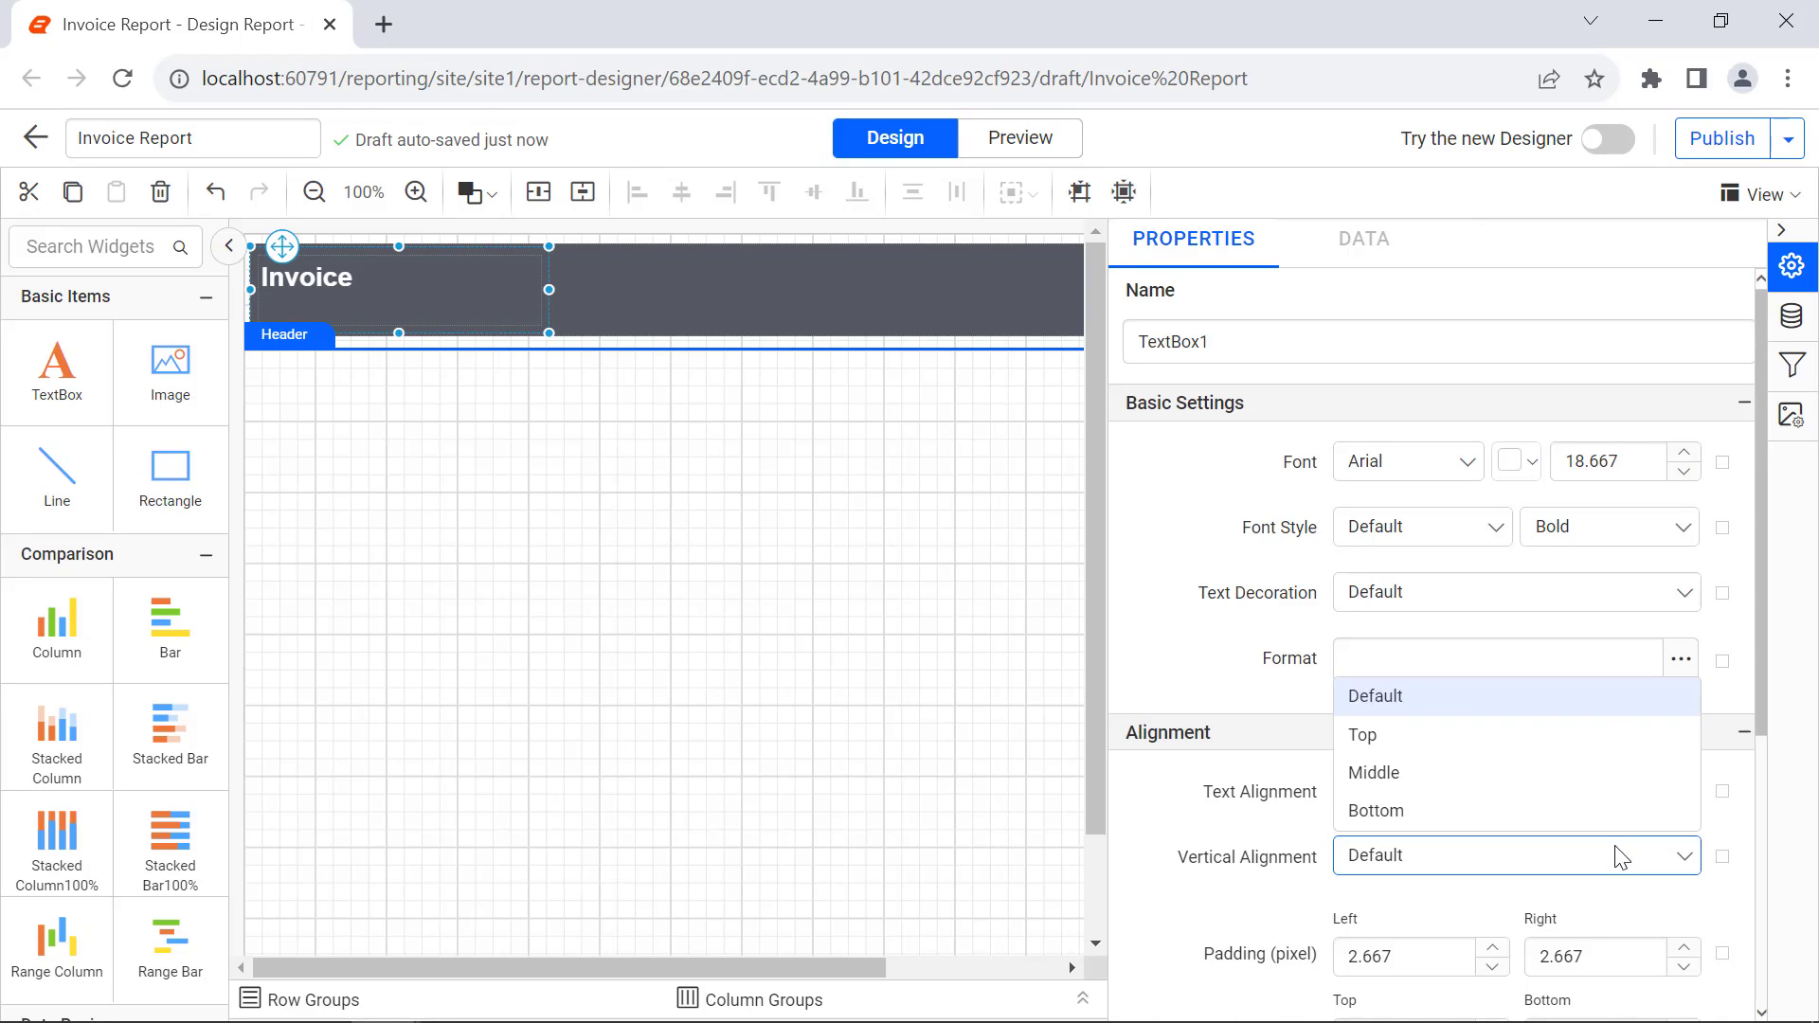
left_click(1608, 769)
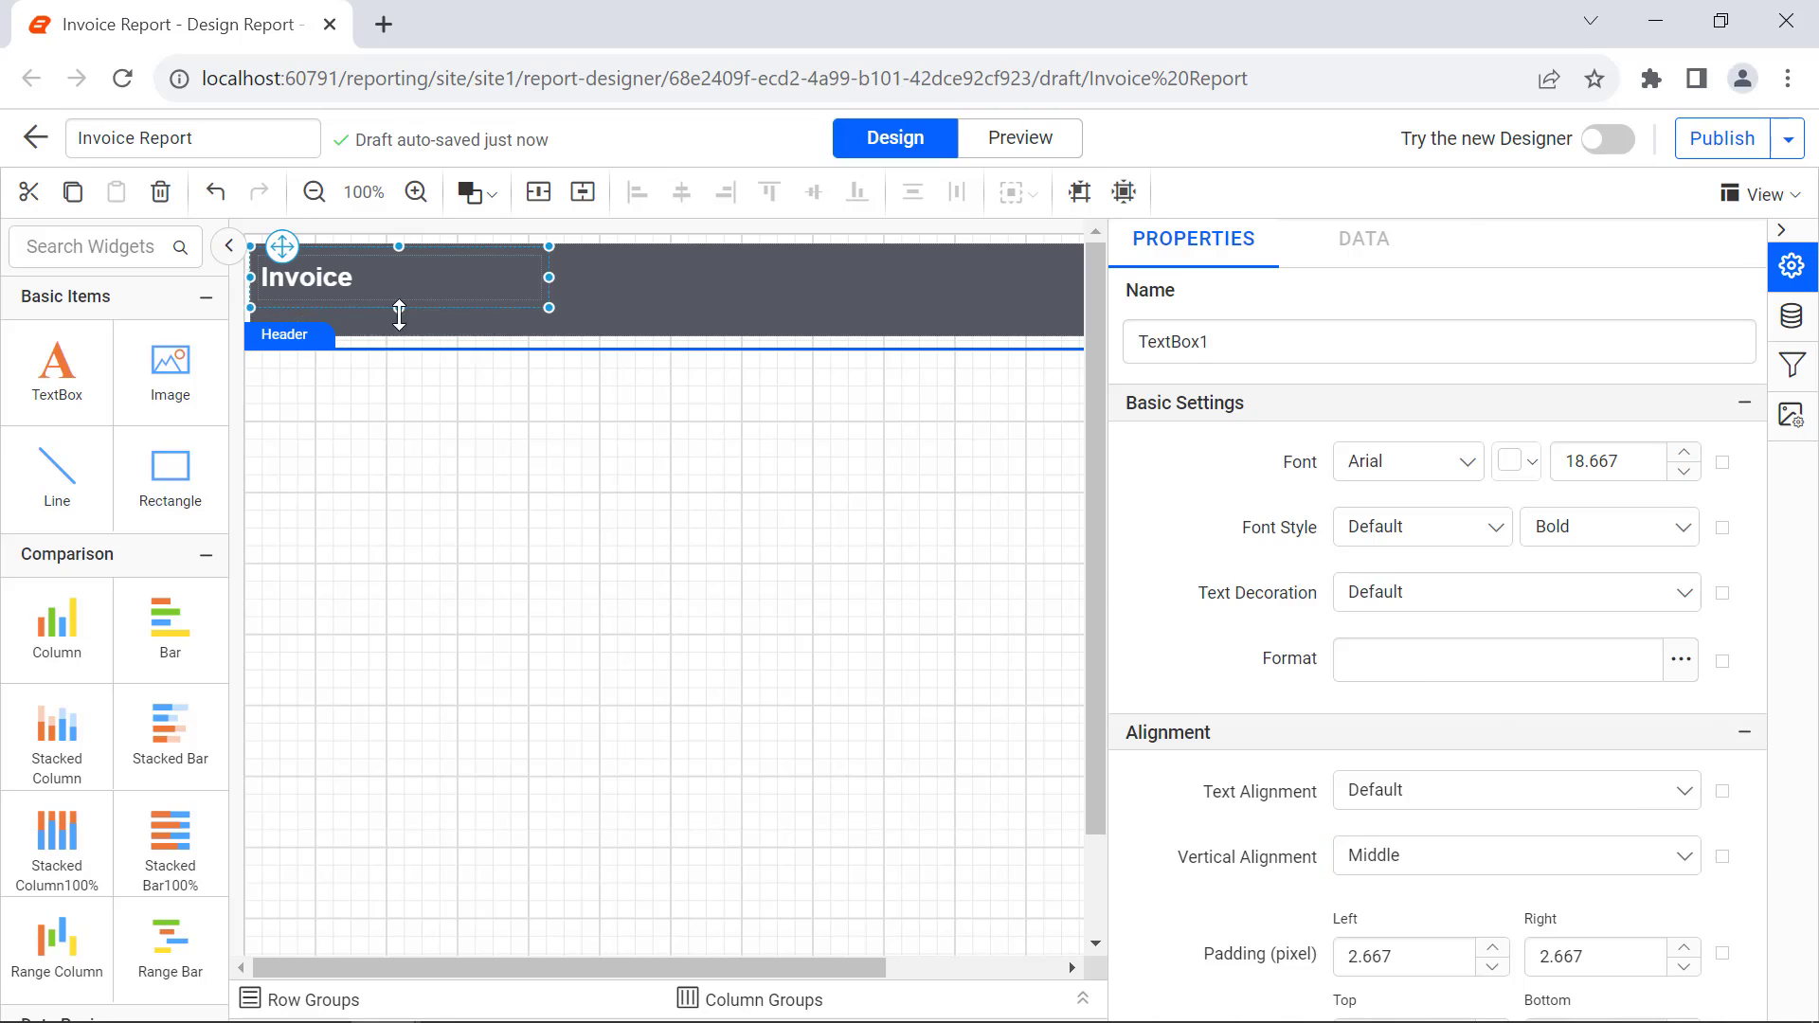
- Reduce the height of the header section and its dark grey rectangle to fit closely around the Invoice text
left_click(771, 327)
left_click_drag(770, 349, 760, 323)
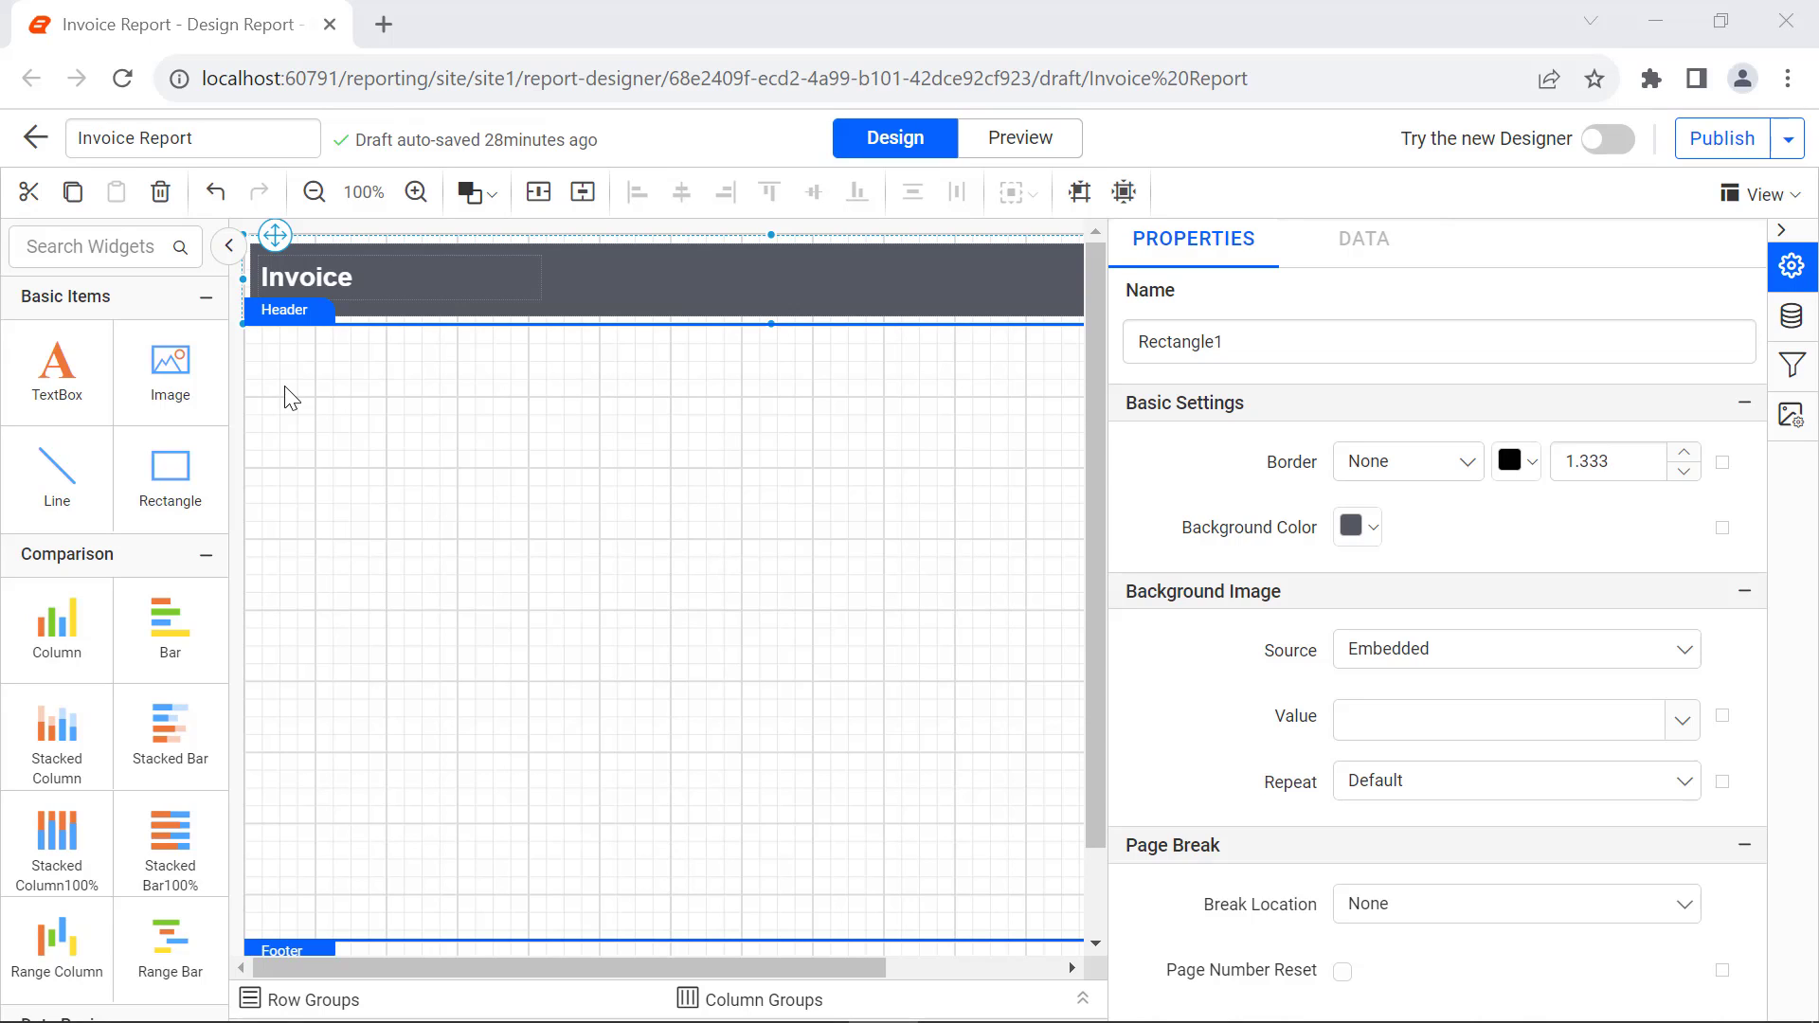
- Add a text box reading Order ID at the upper-left corner of the report body and resize it to a single-line height
left_click_drag(57, 364, 268, 350)
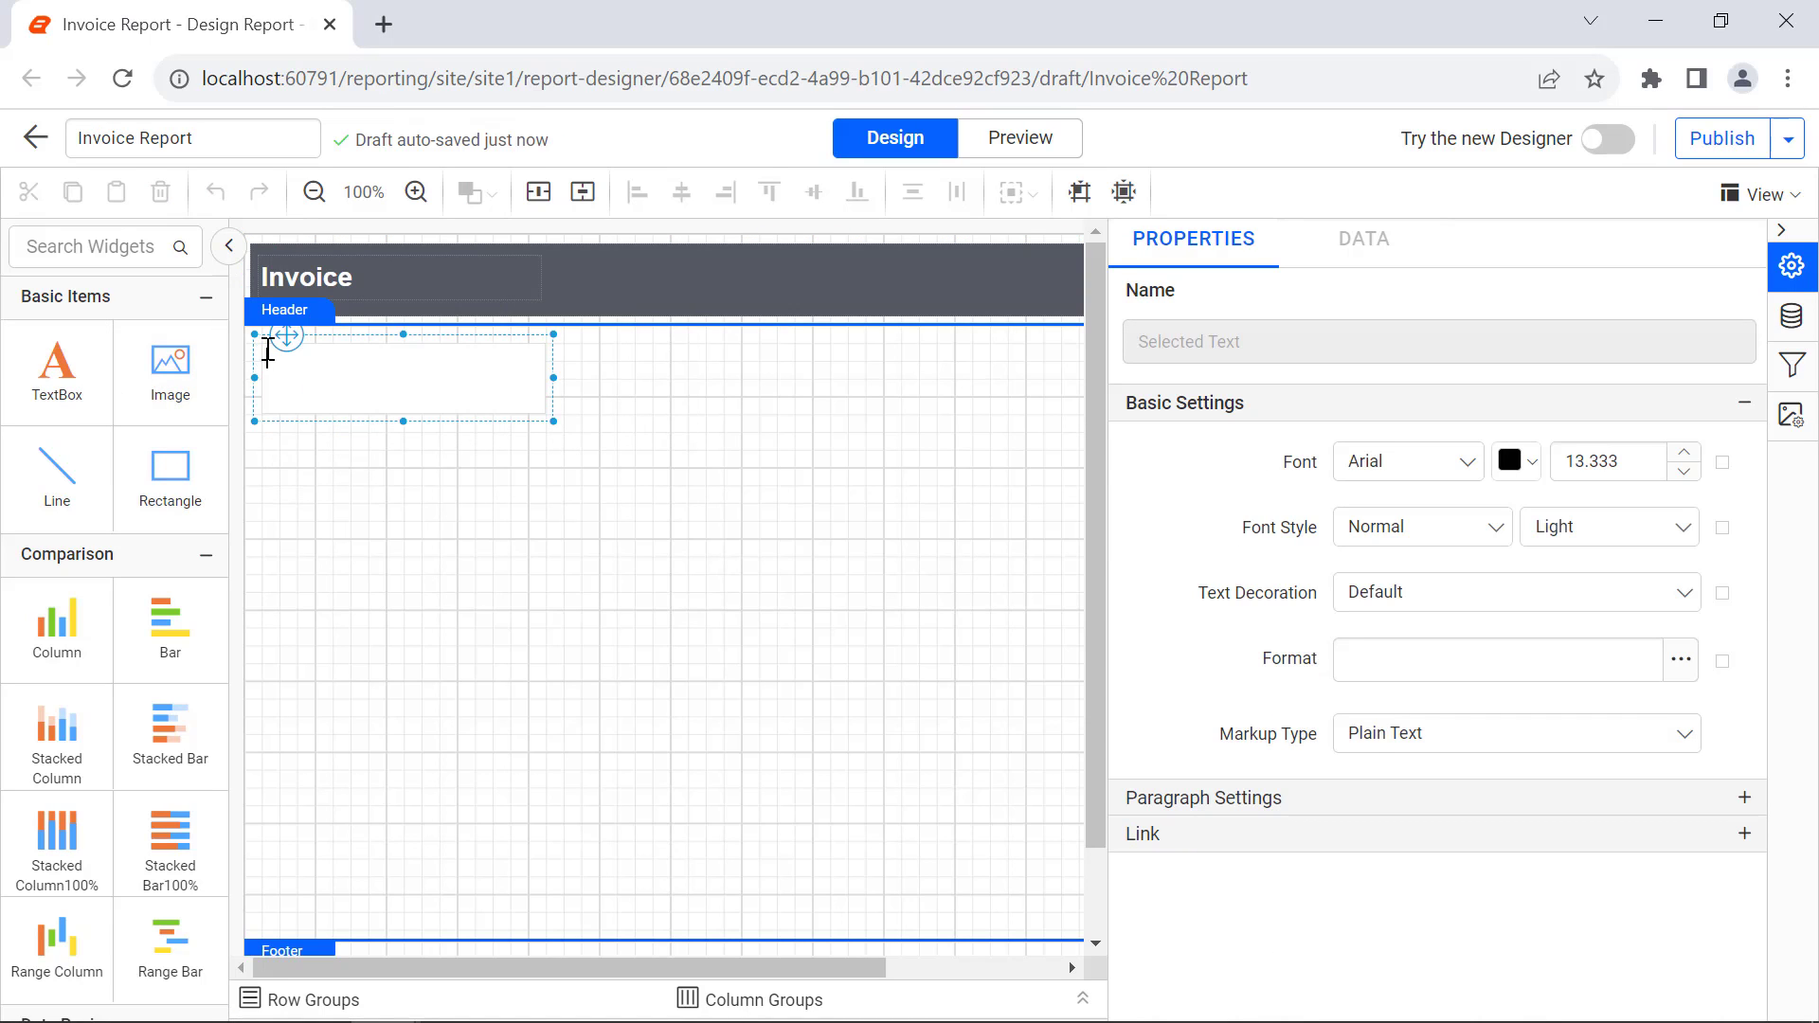
type("Order ID")
left_click_drag(553, 421, 606, 382)
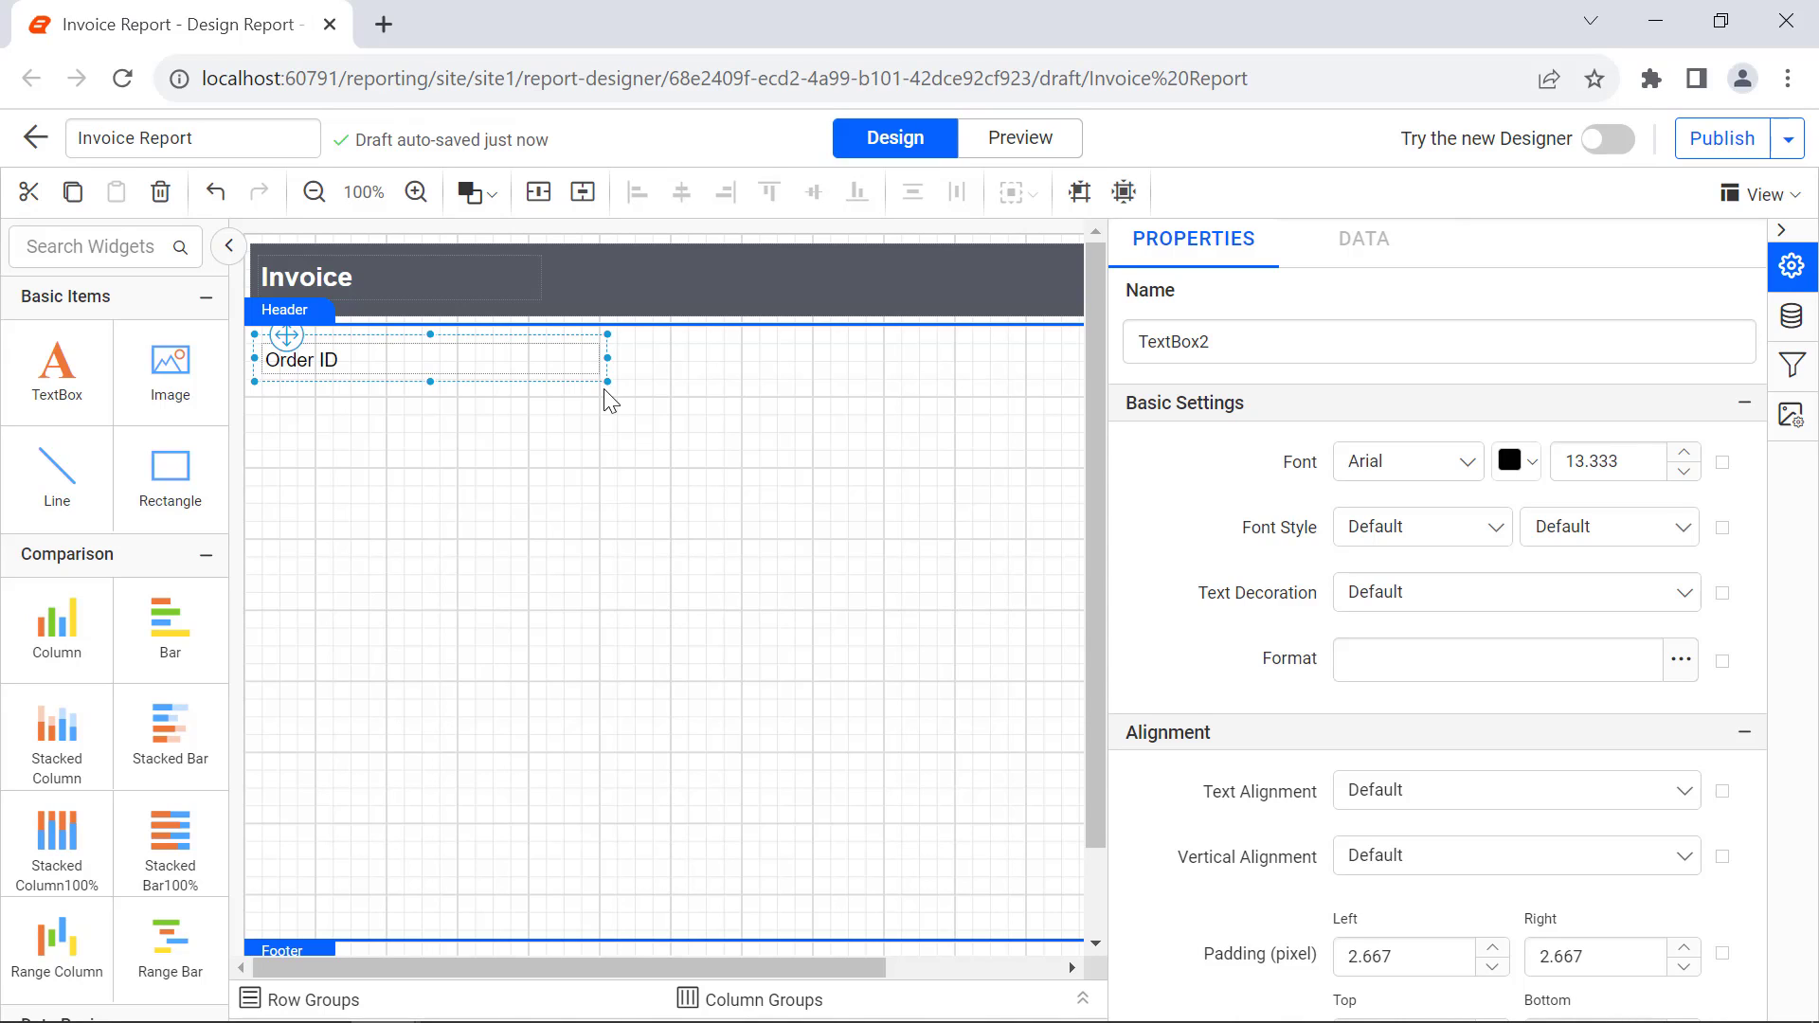
- Add a text box directly below Order ID and set its value to the expression ="#" & Parameters!InvoiceID.Value
left_click_drag(57, 365, 280, 391)
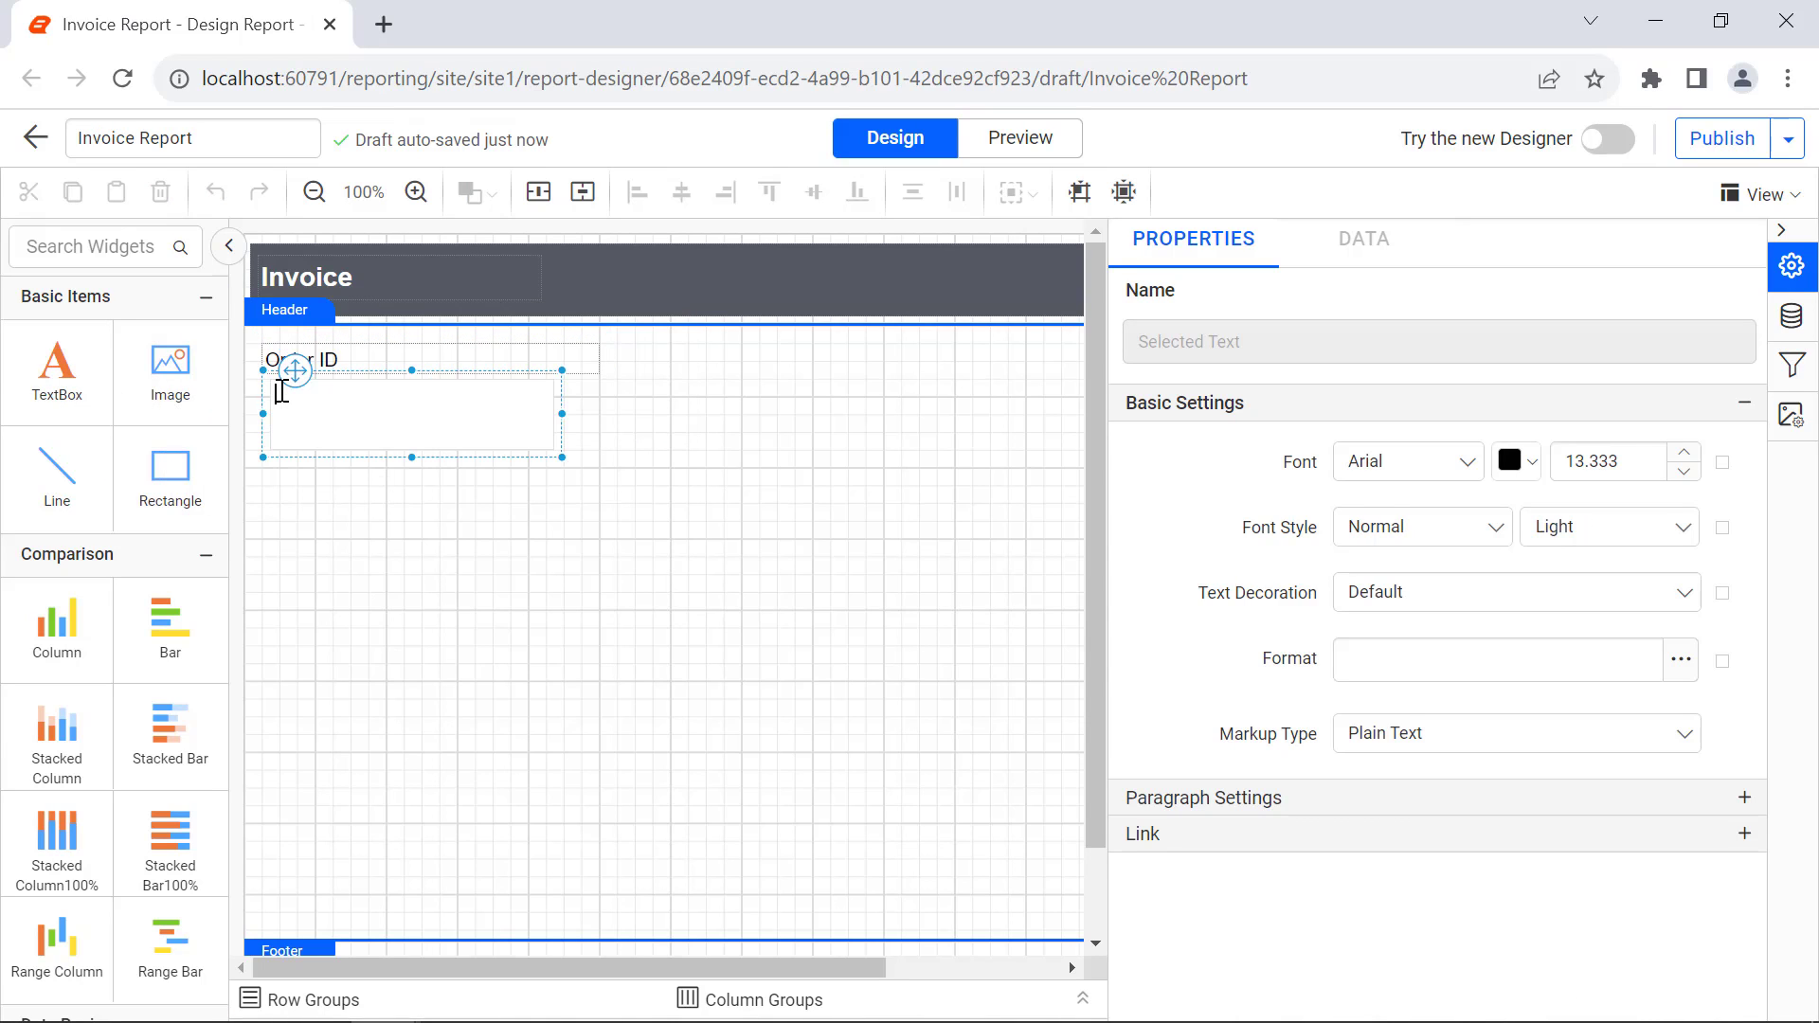
right_click(280, 391)
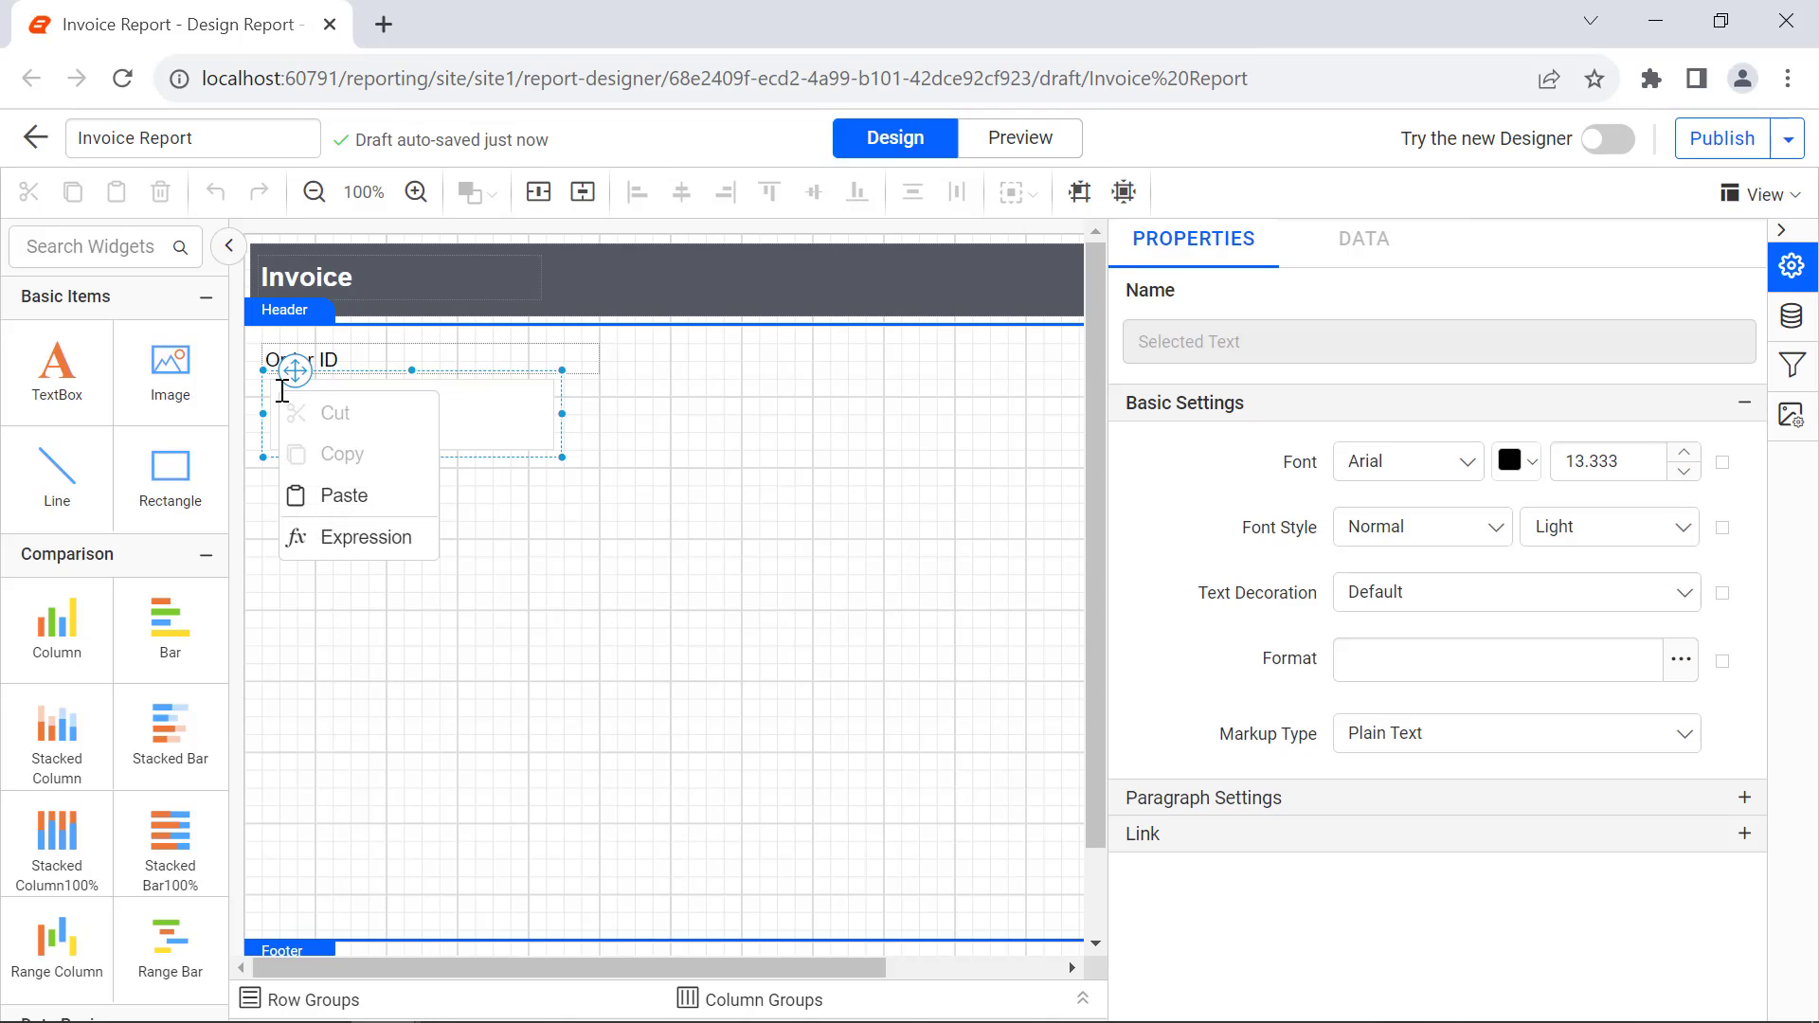
left_click(345, 532)
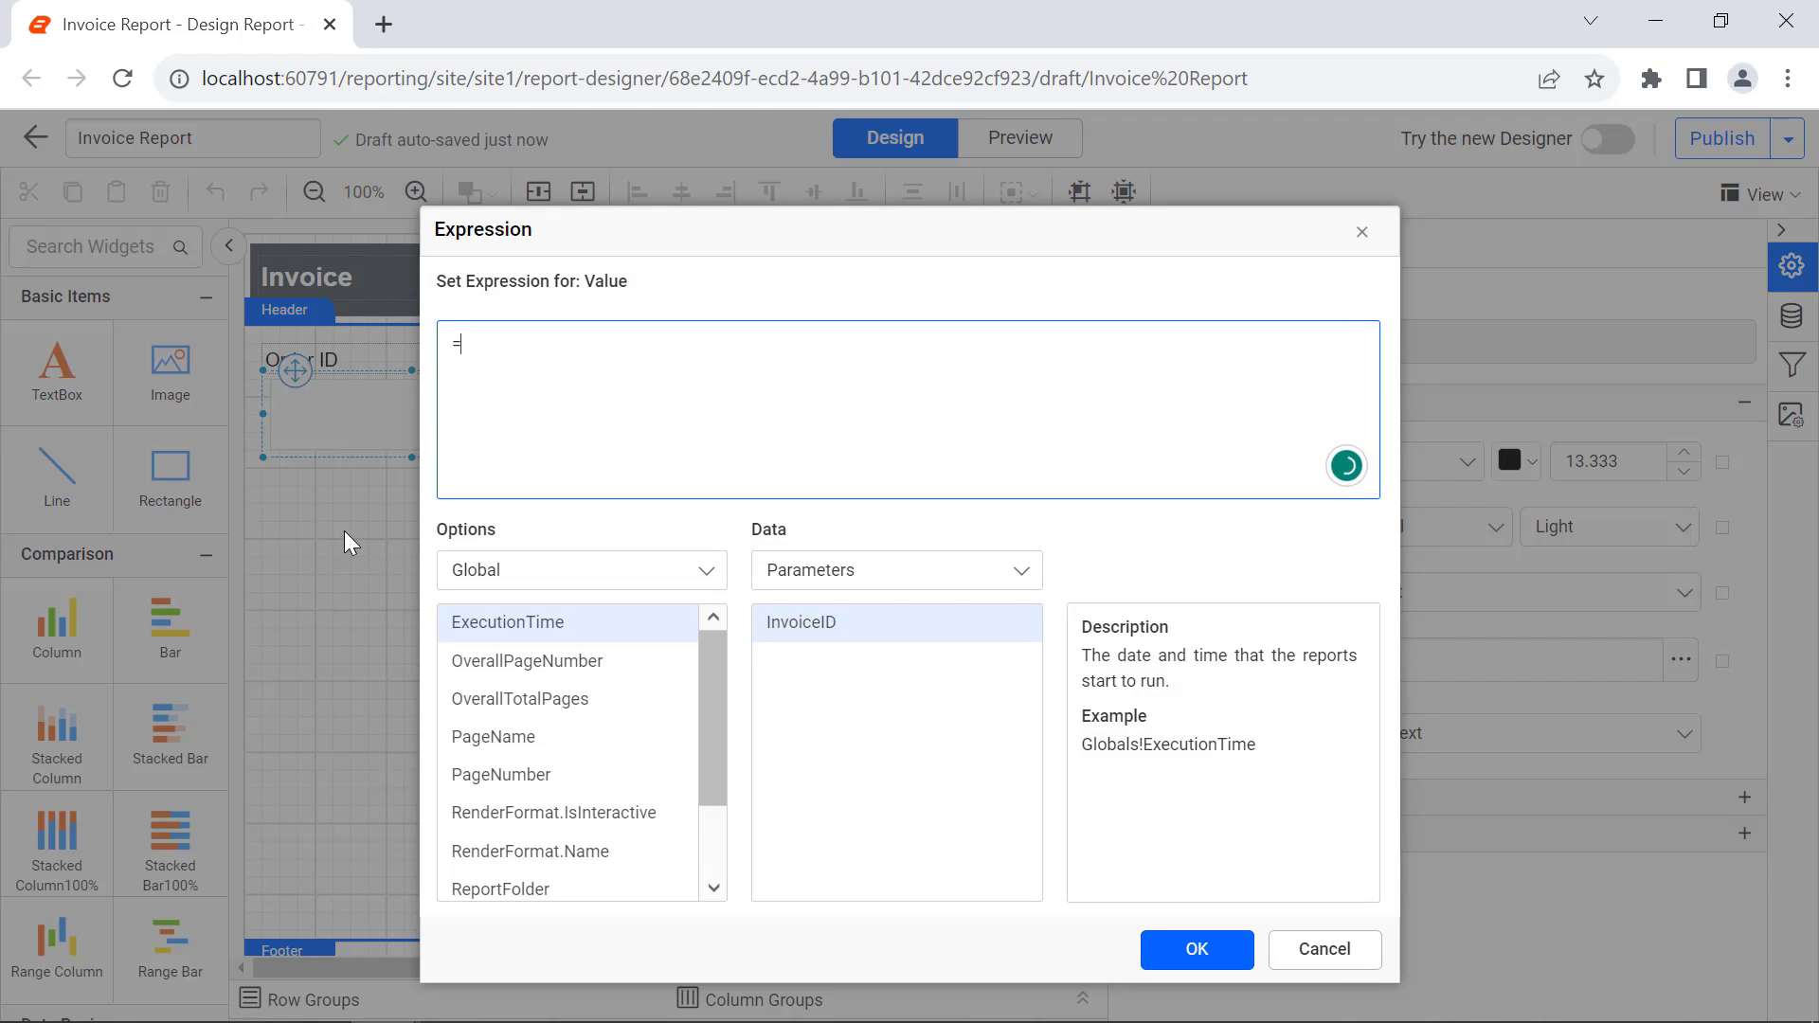
key("ctrl+a")
type("=\"#\" & Parameters!InvoiceID.Value")
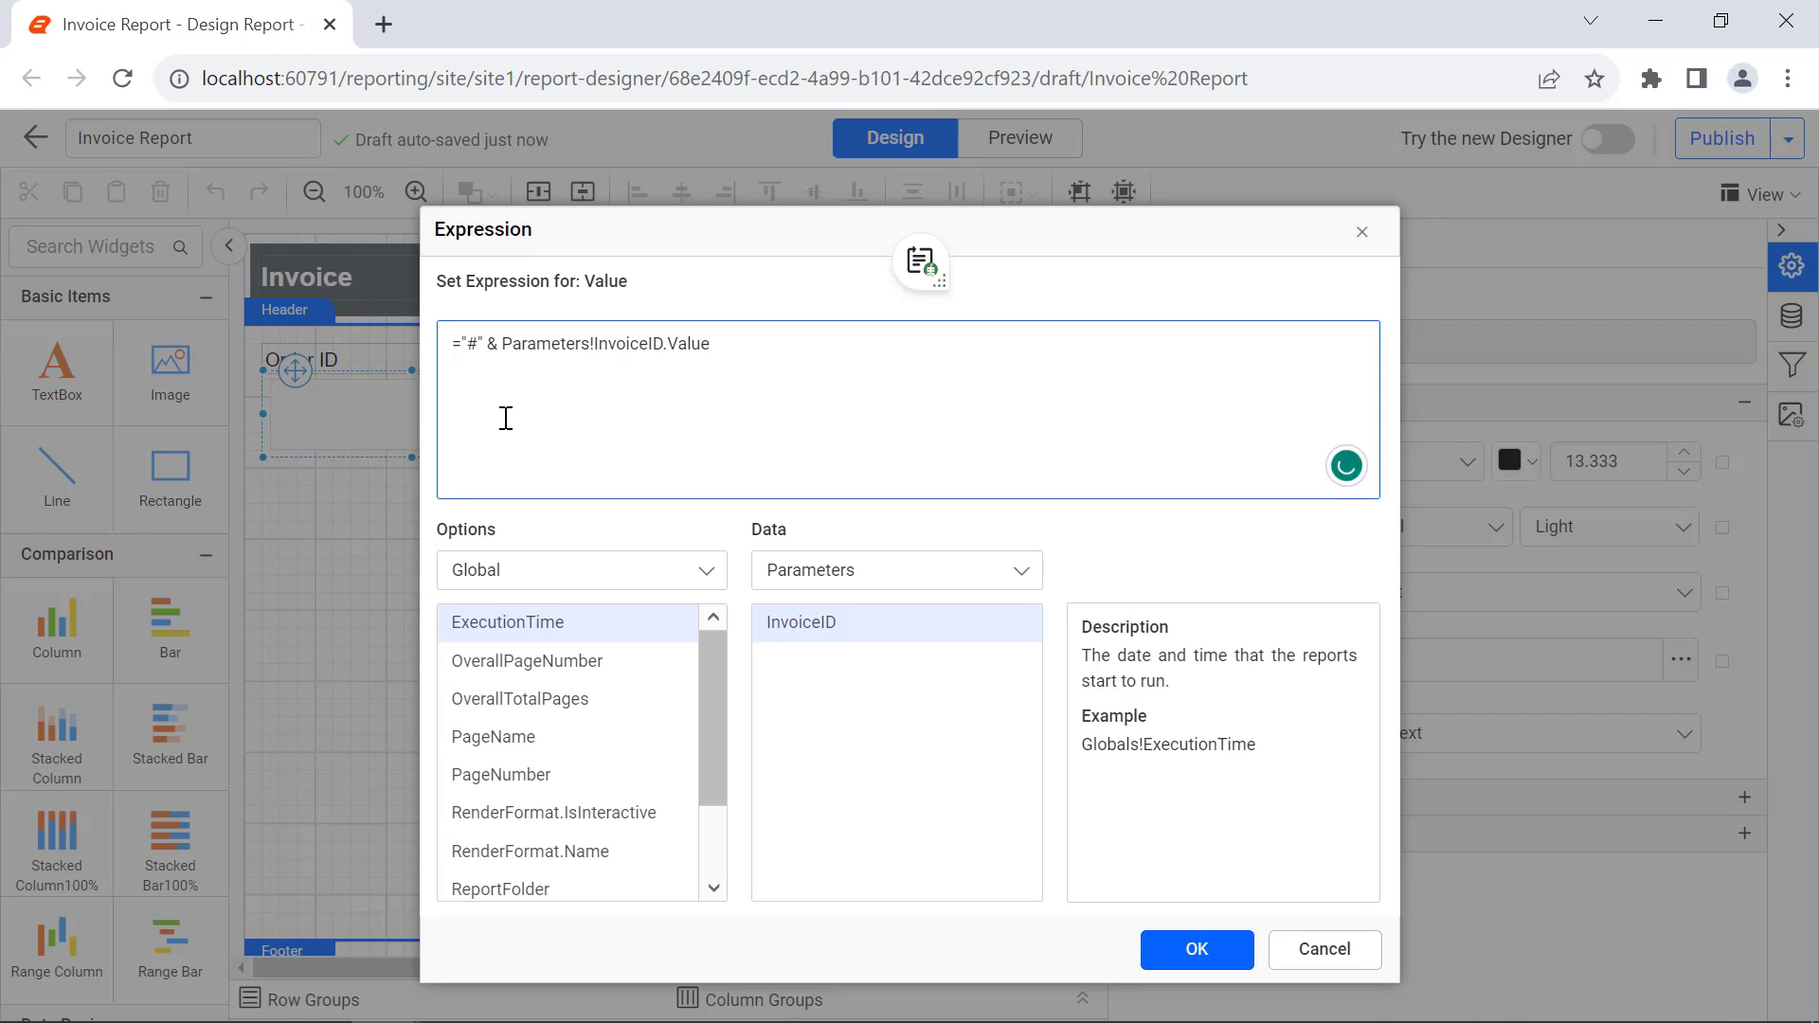
left_click(1168, 950)
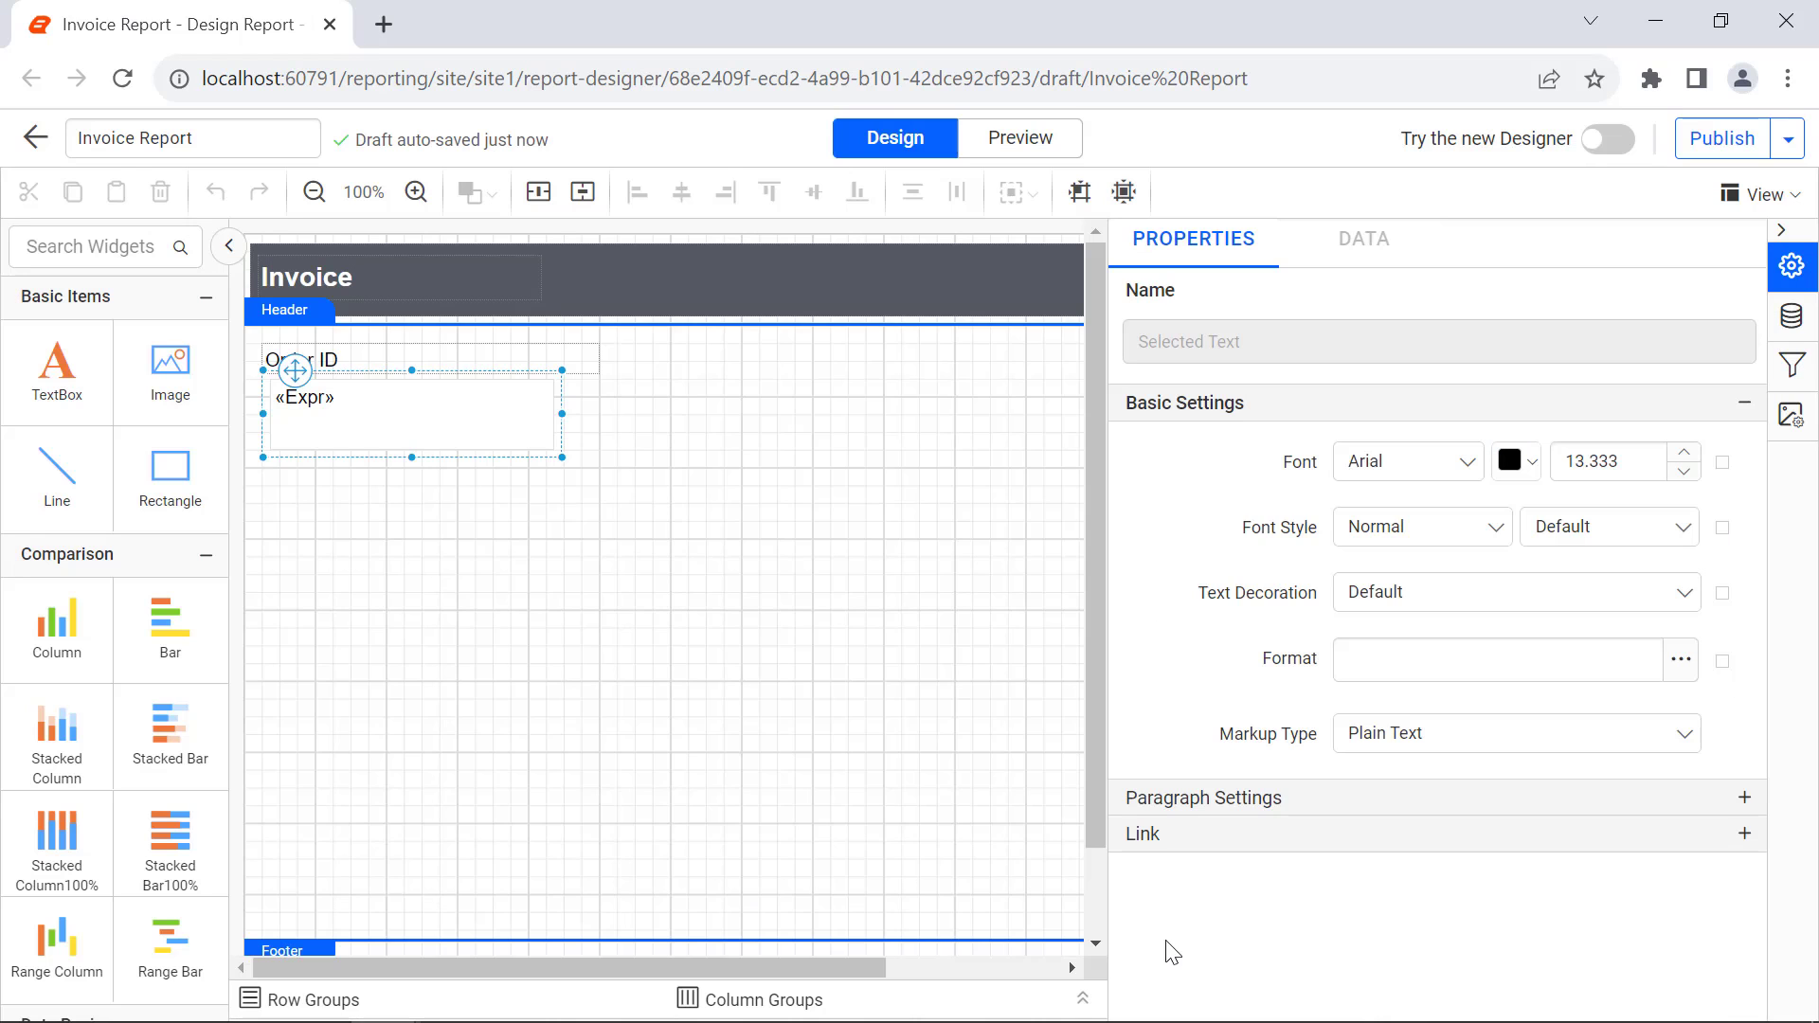
- Left-align the Order ID label and the expression text box below it, and make both the same size
left_click(596, 376)
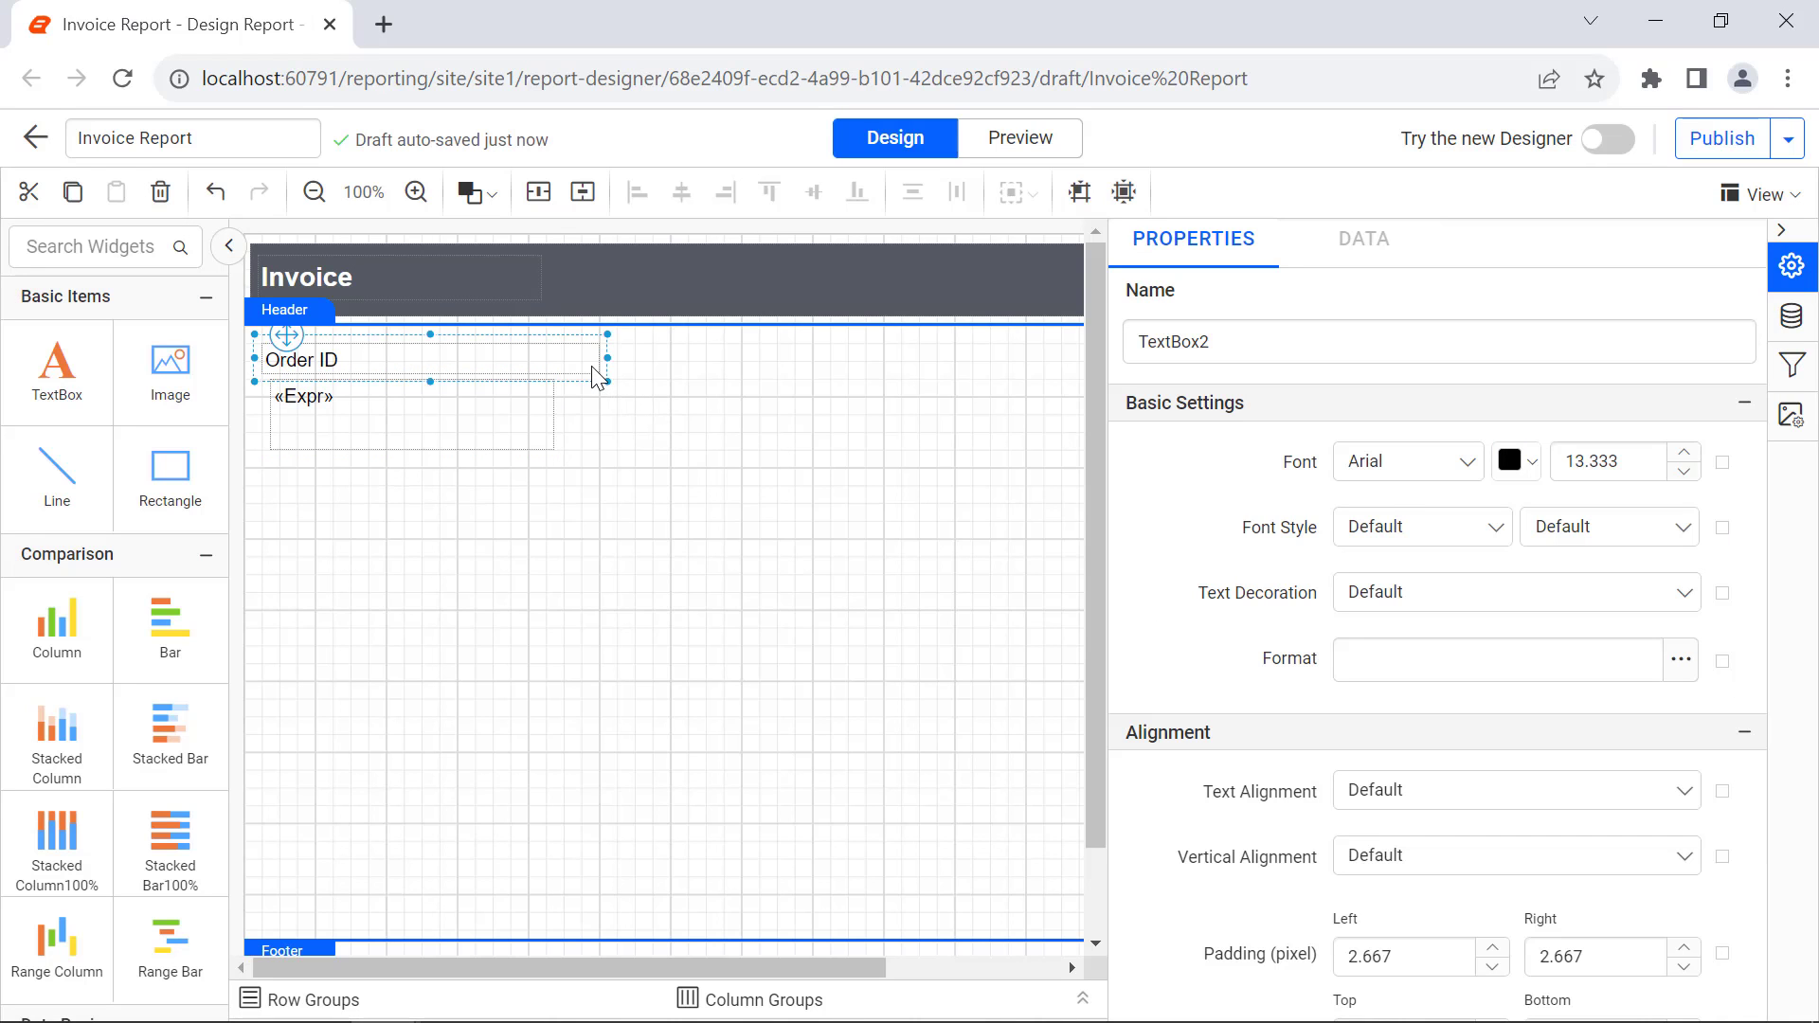
left_click(547, 405, "ctrl")
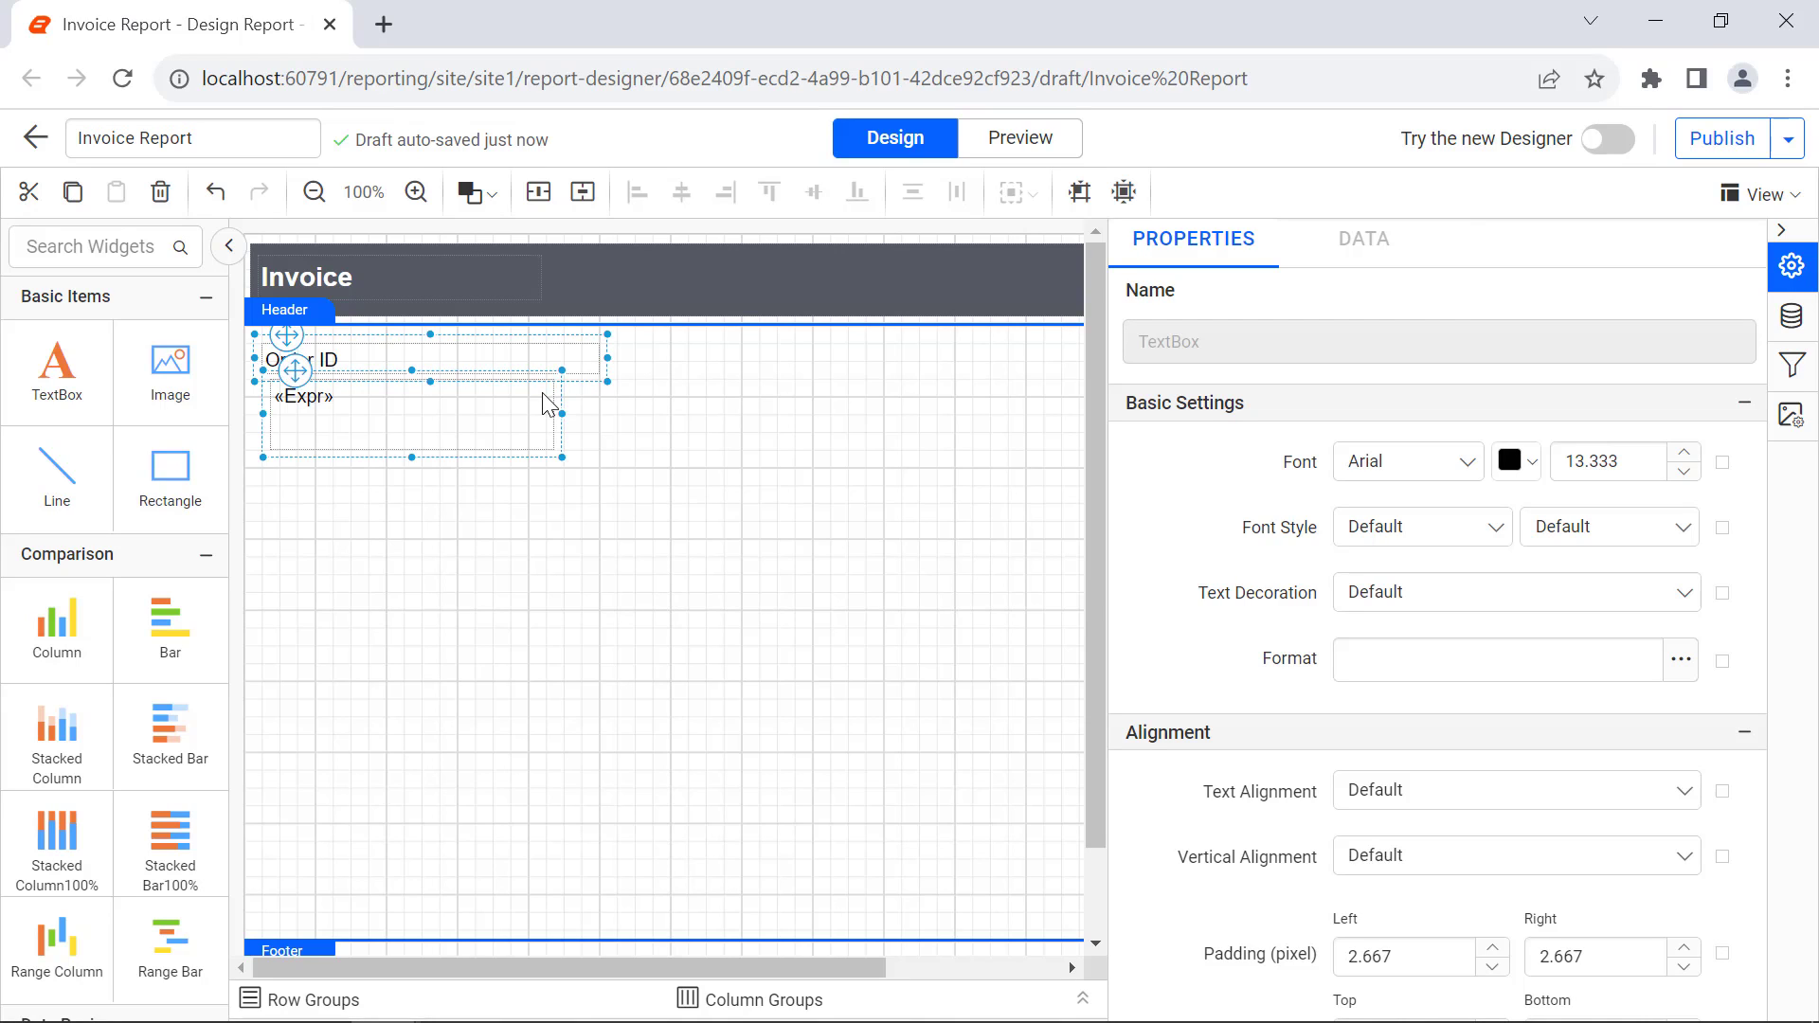
left_click(637, 192)
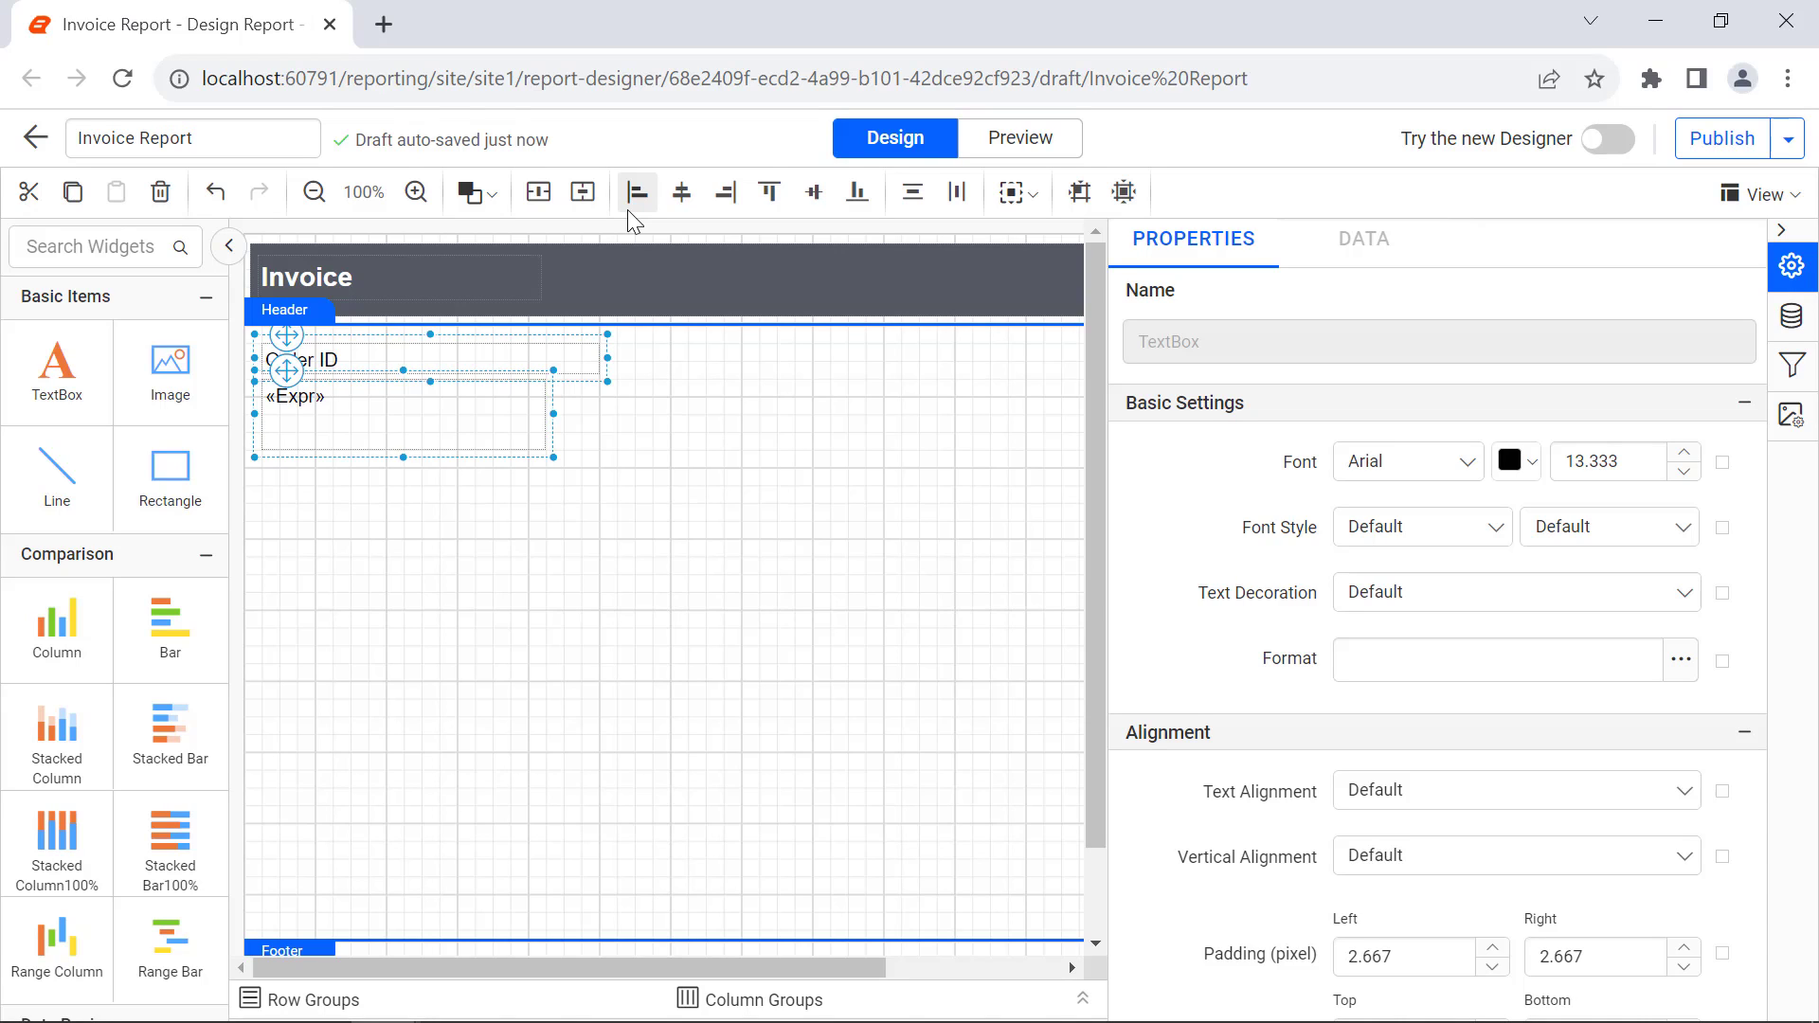
left_click(1015, 195)
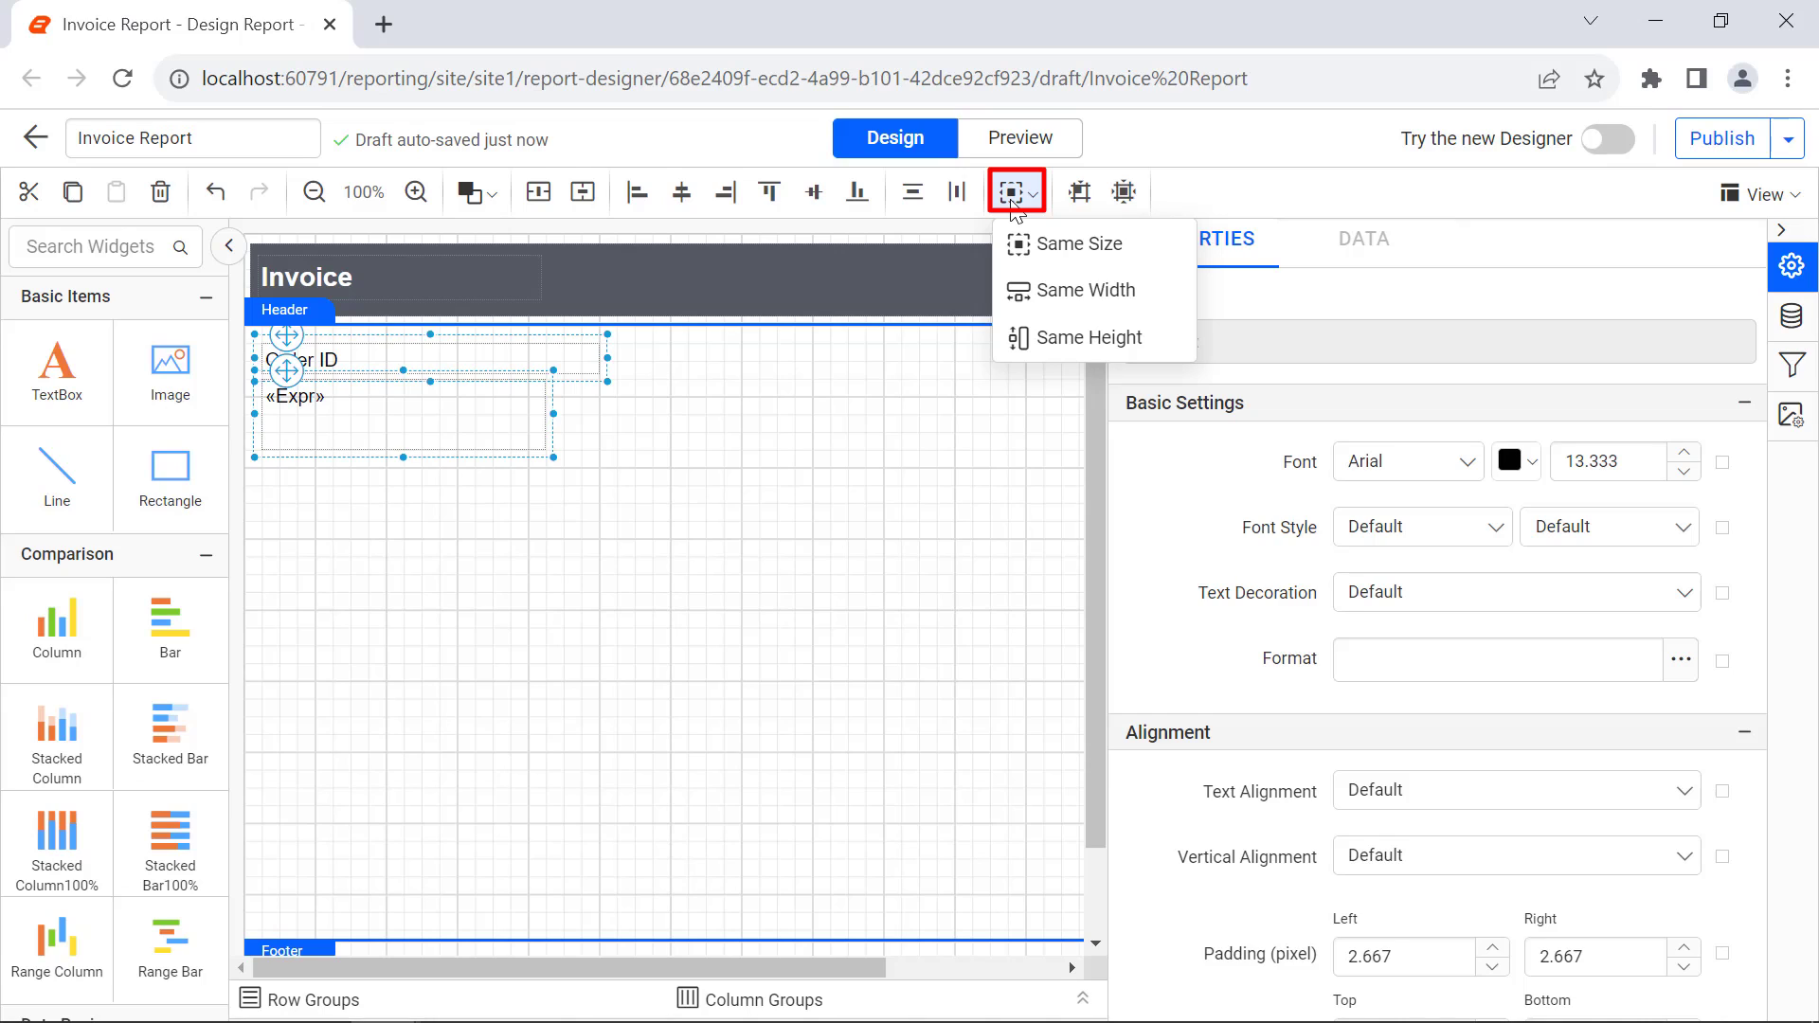
left_click(1039, 248)
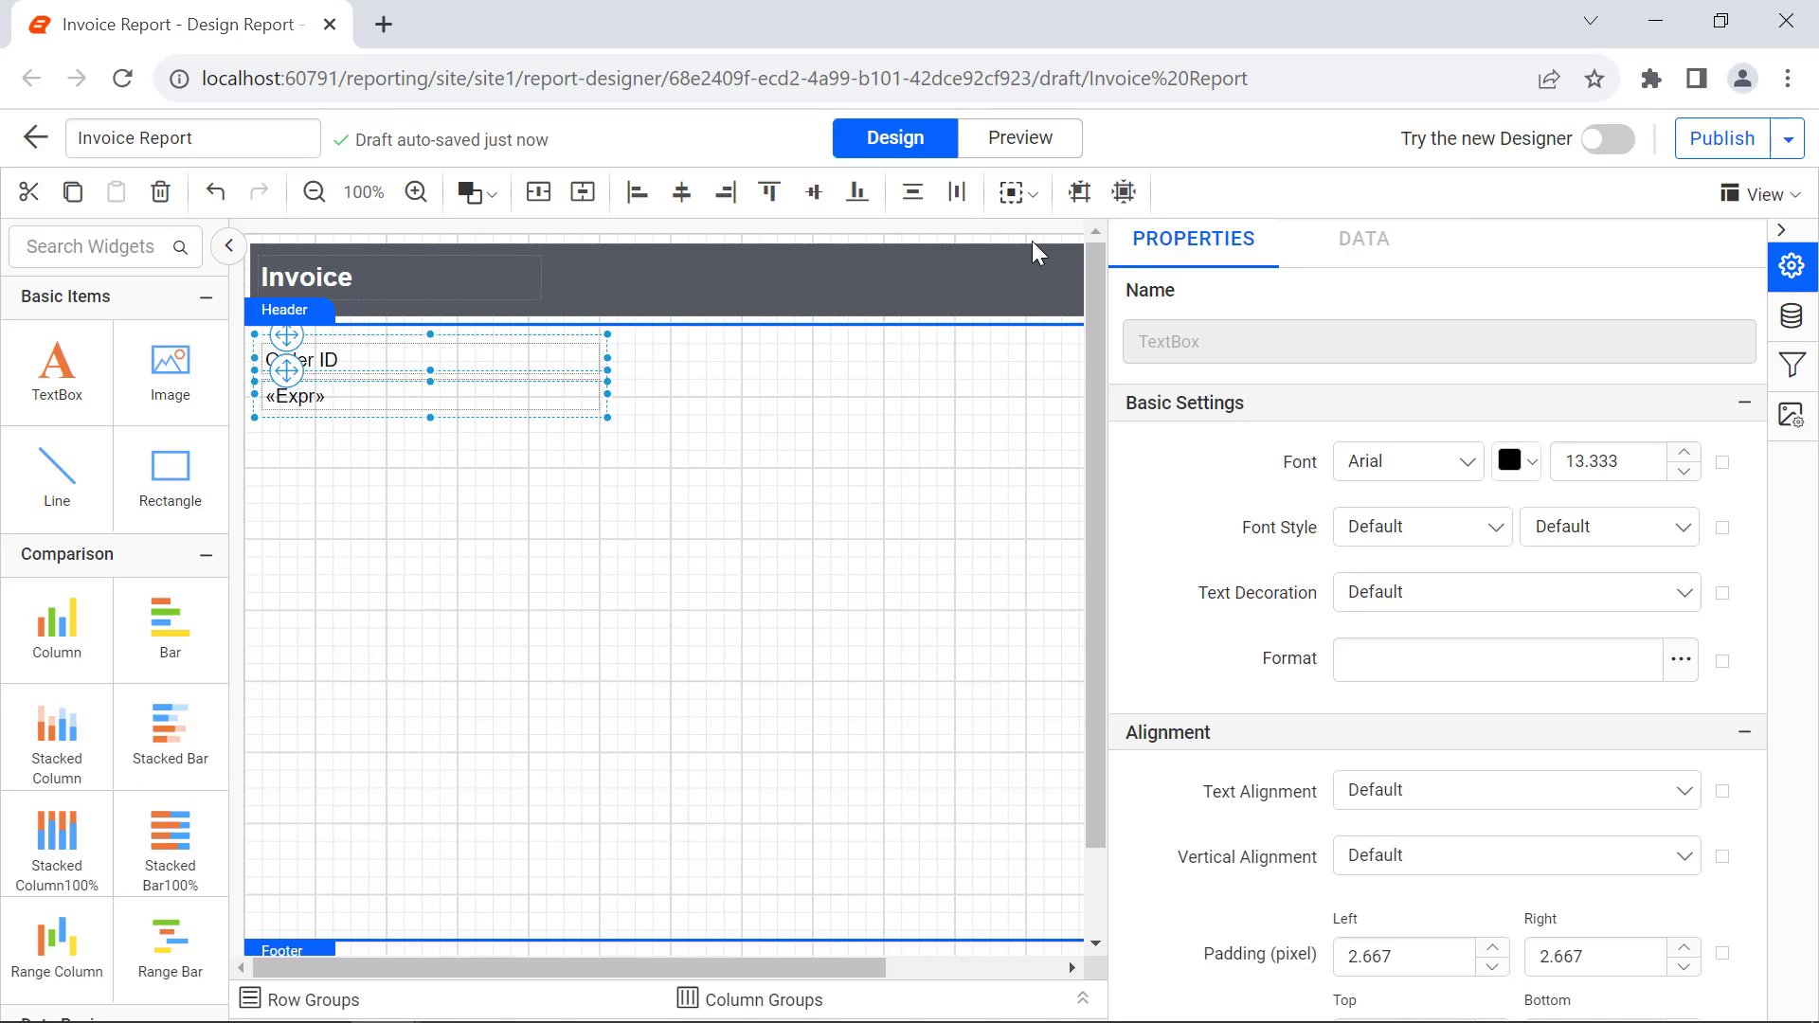
- Set the Order ID label and its expression text box to the Segoe UI font with Middle vertical alignment
left_click(1467, 461)
type("Seg")
left_click(1421, 680)
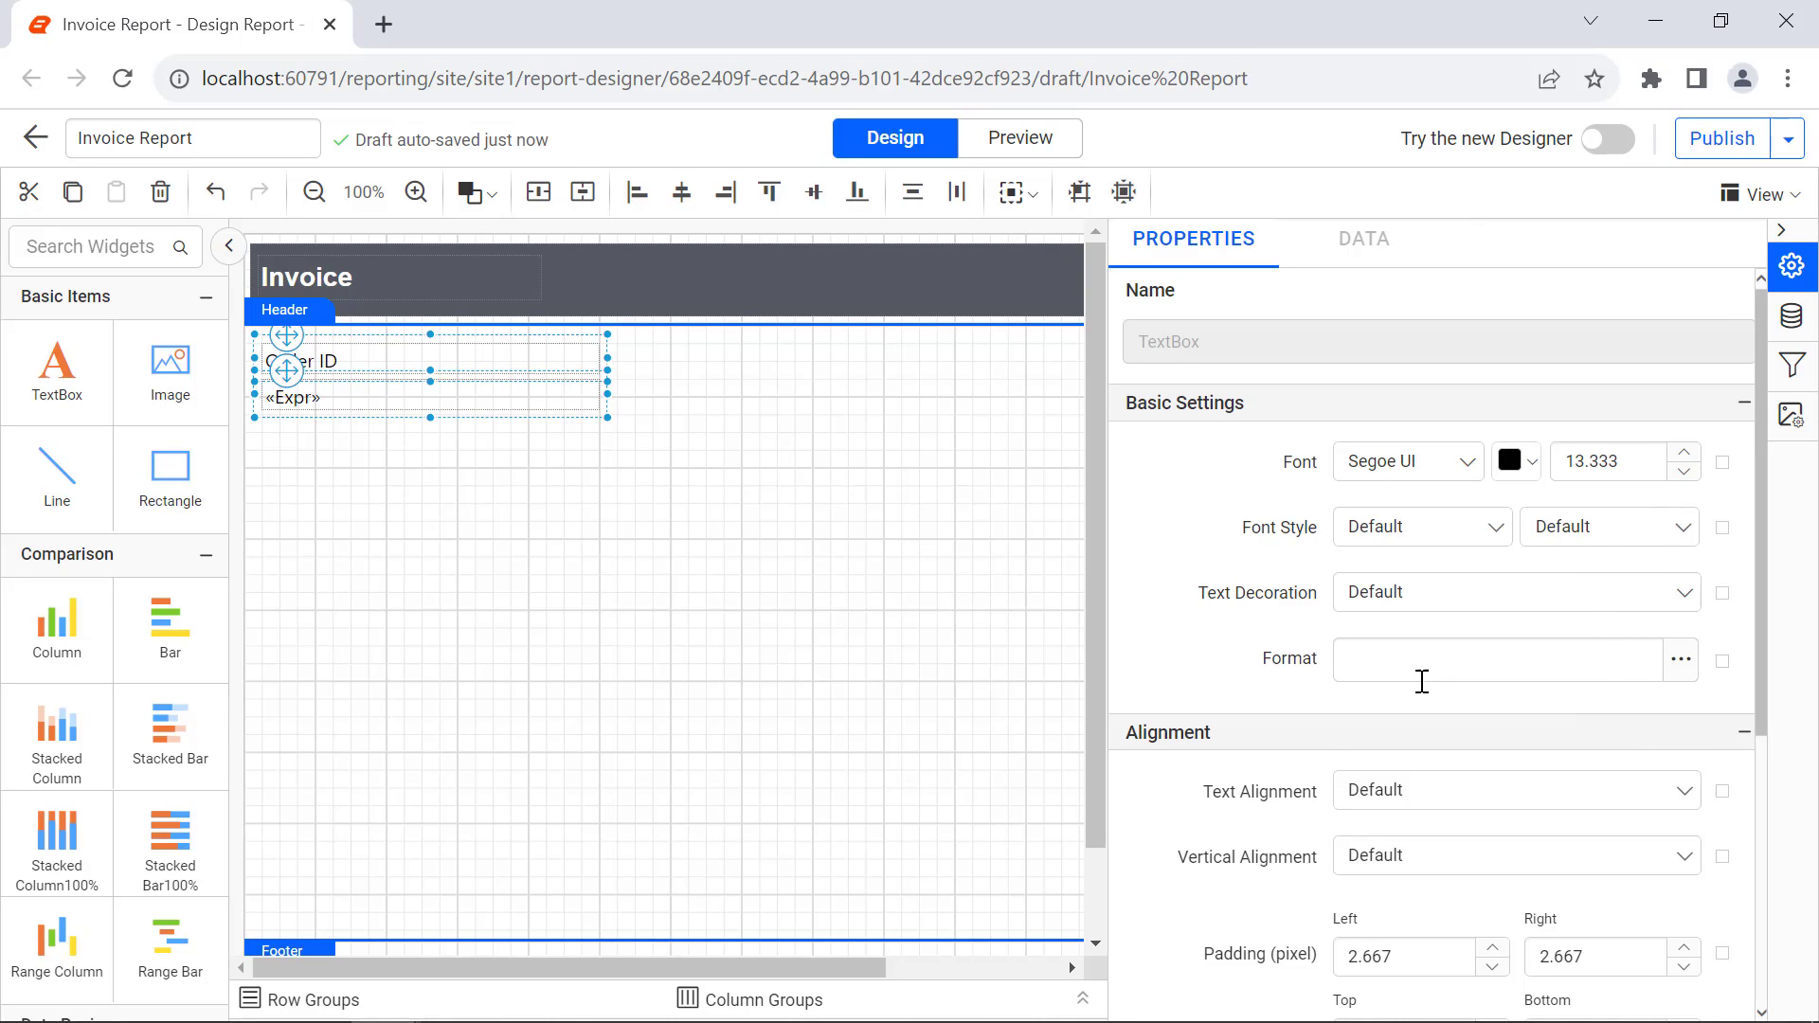
left_click(1406, 858)
left_click(1400, 786)
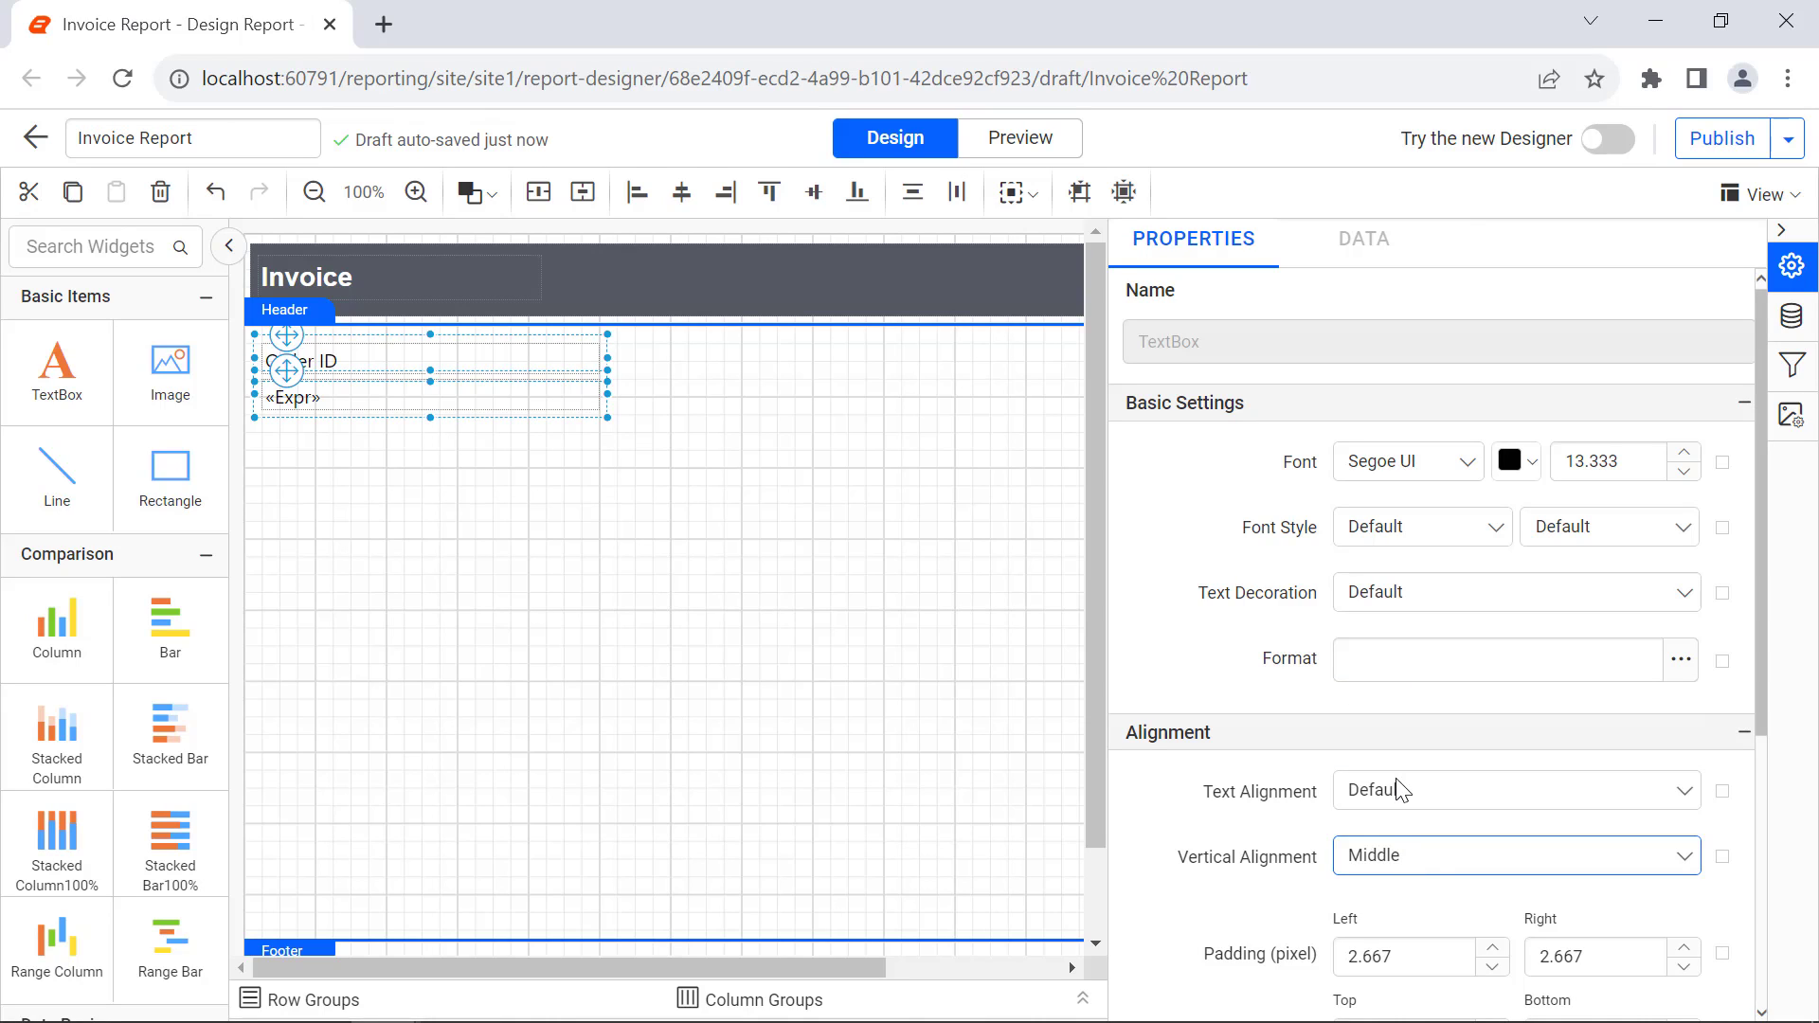
key("ctrl+z")
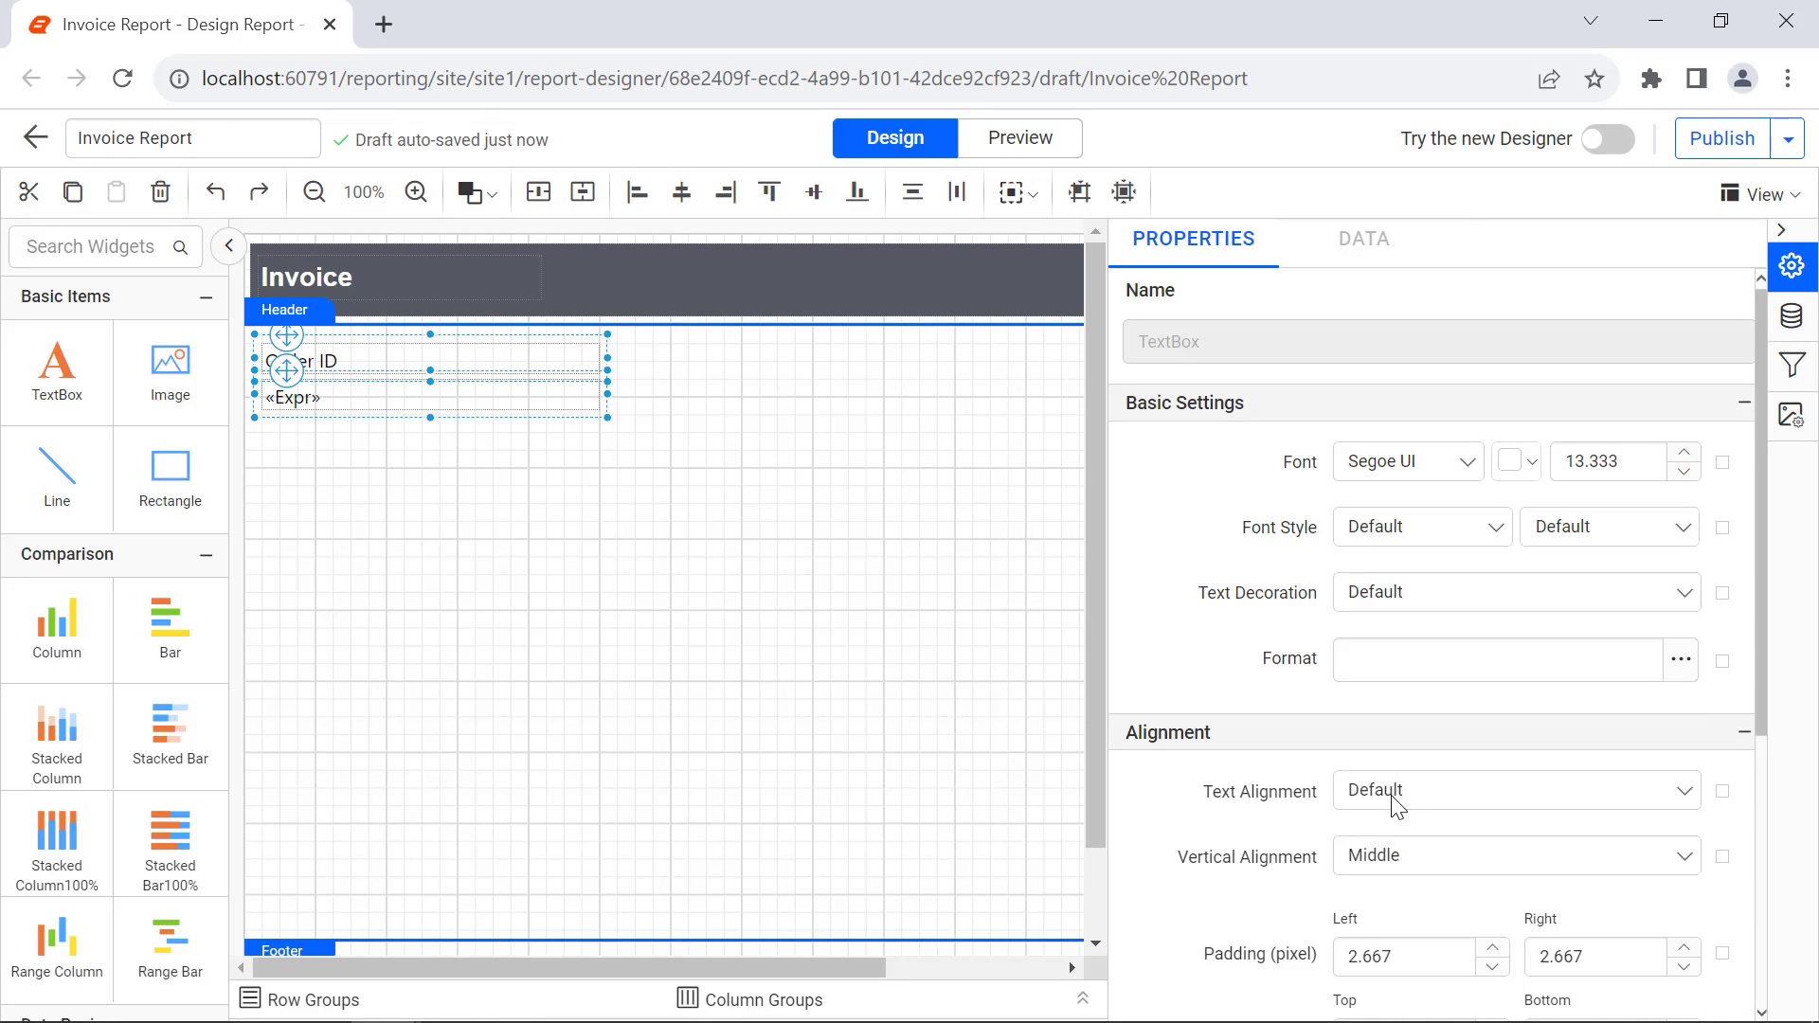
- Change the font color of the Order ID label to dark grey
left_click(594, 372)
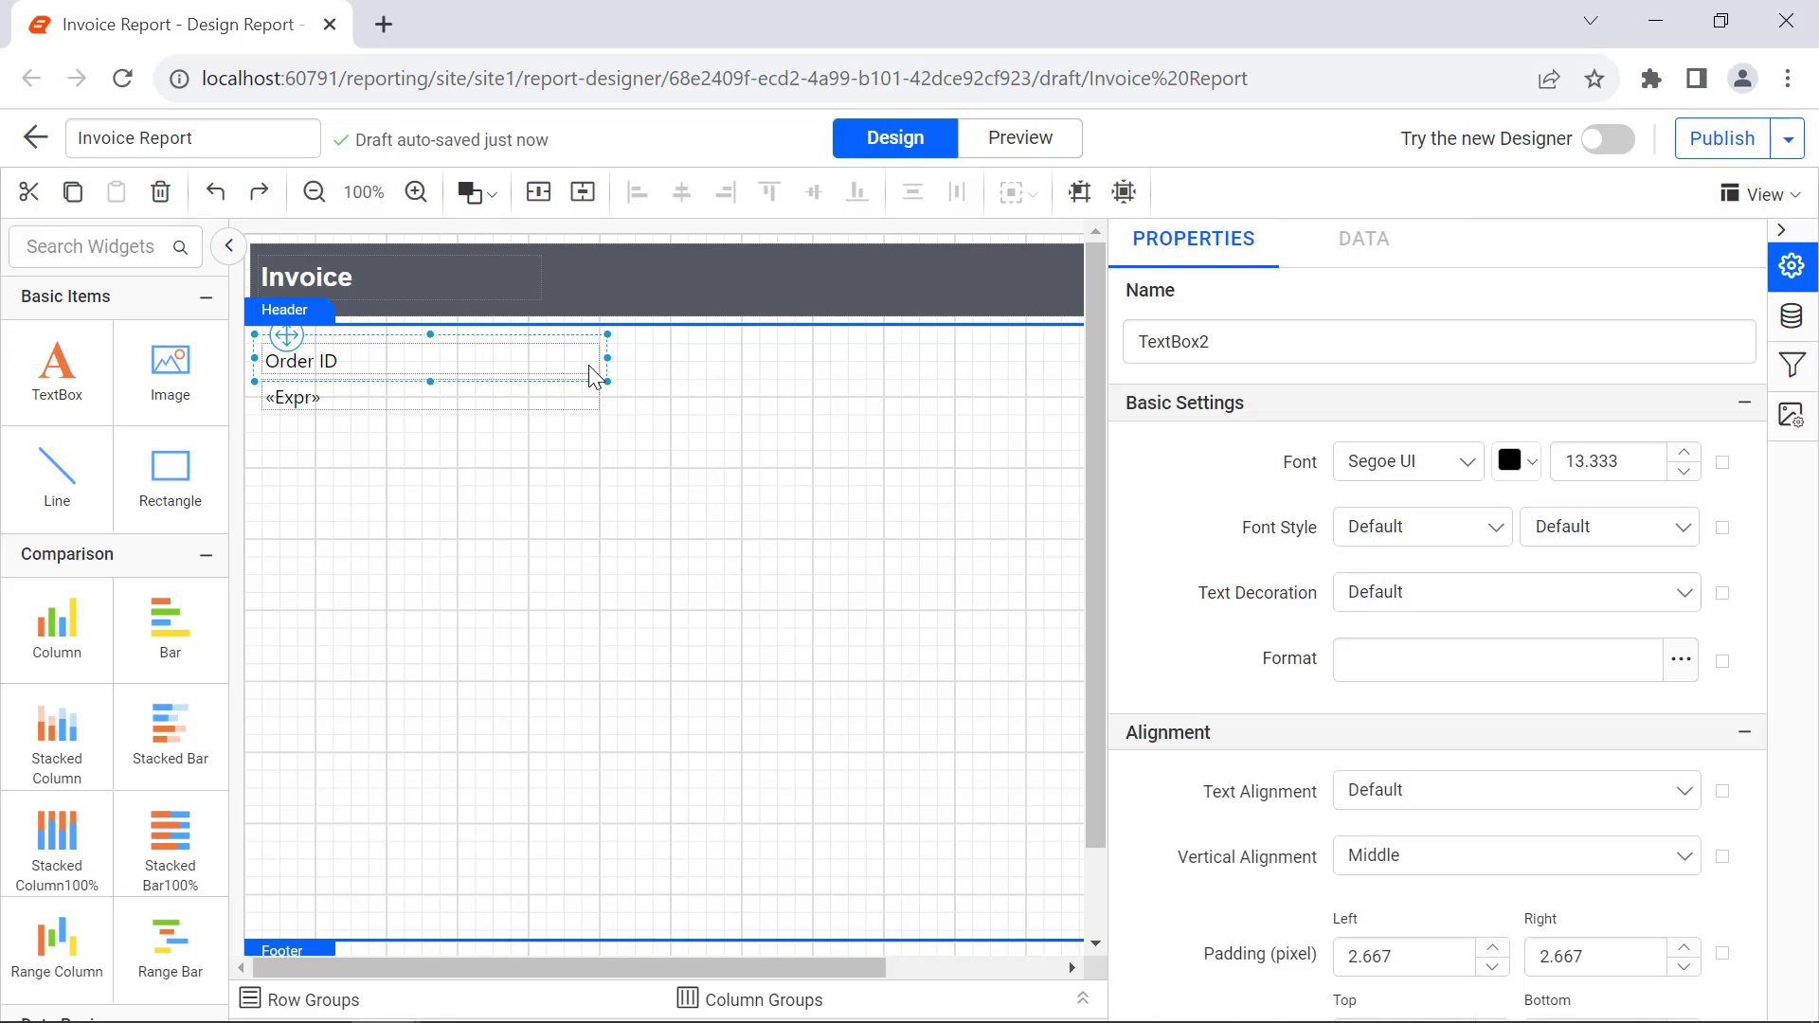
left_click(1516, 462)
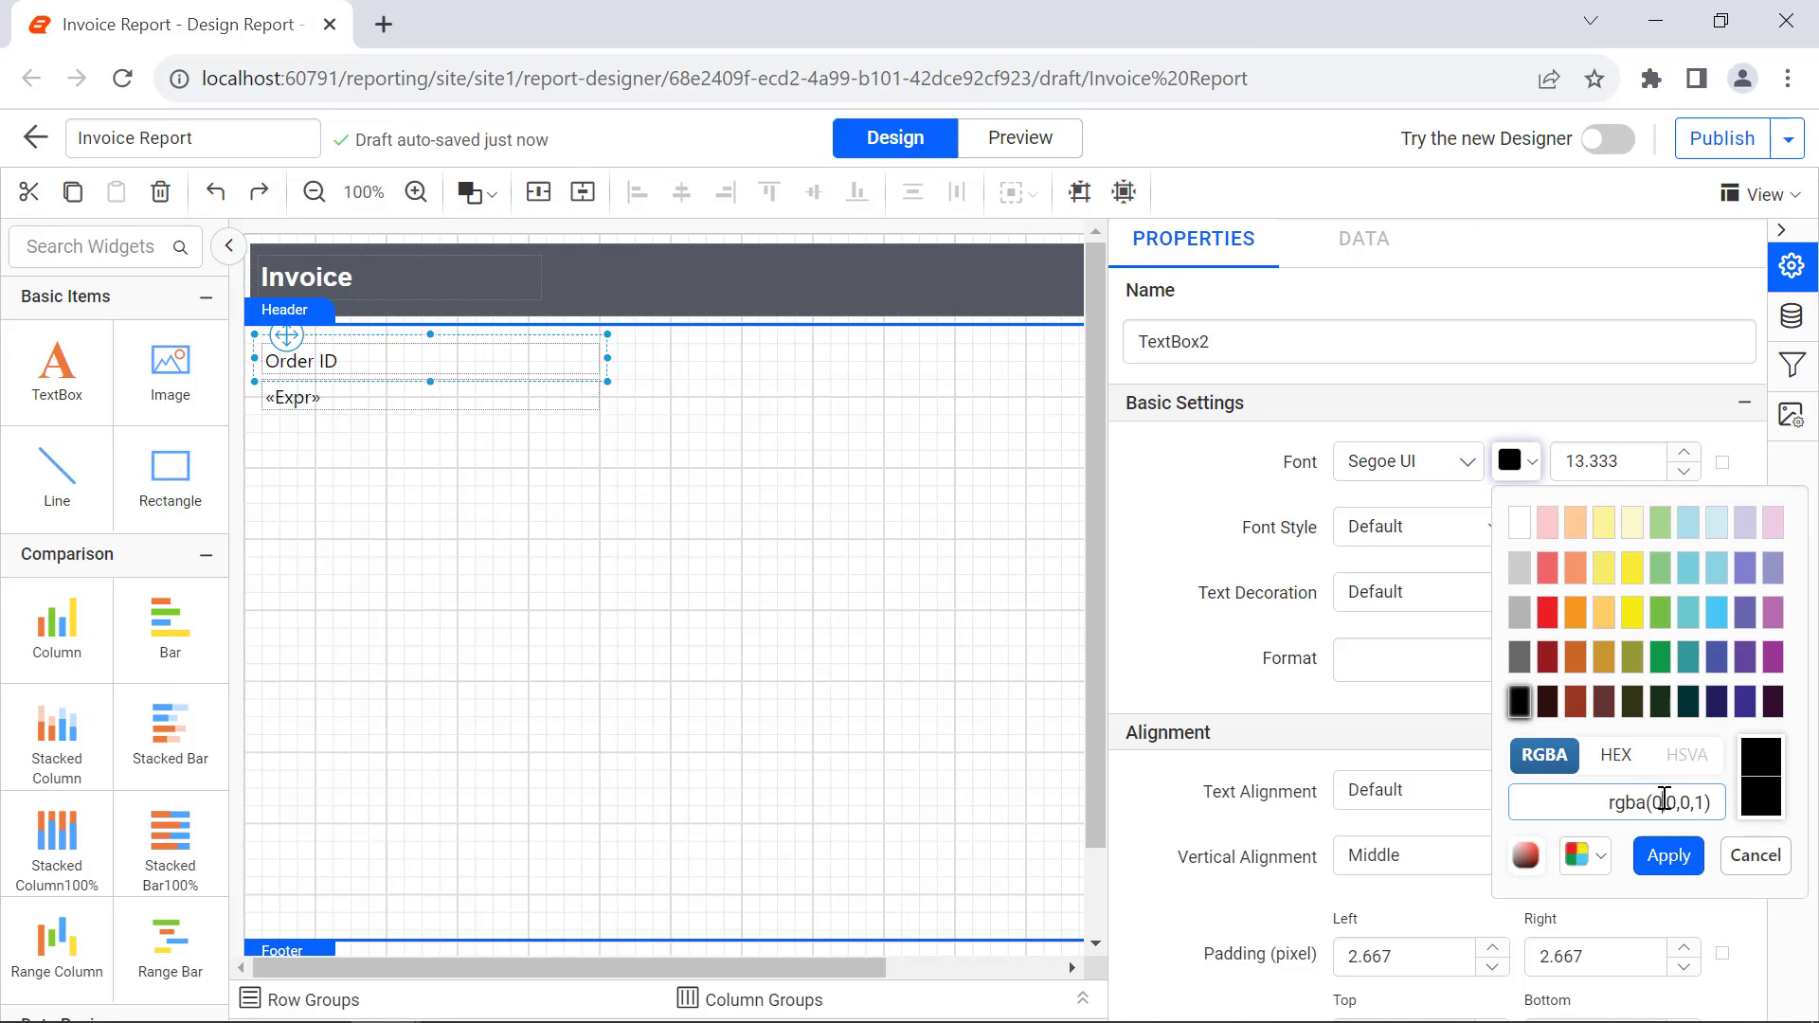
left_click(1522, 682)
left_click(1668, 856)
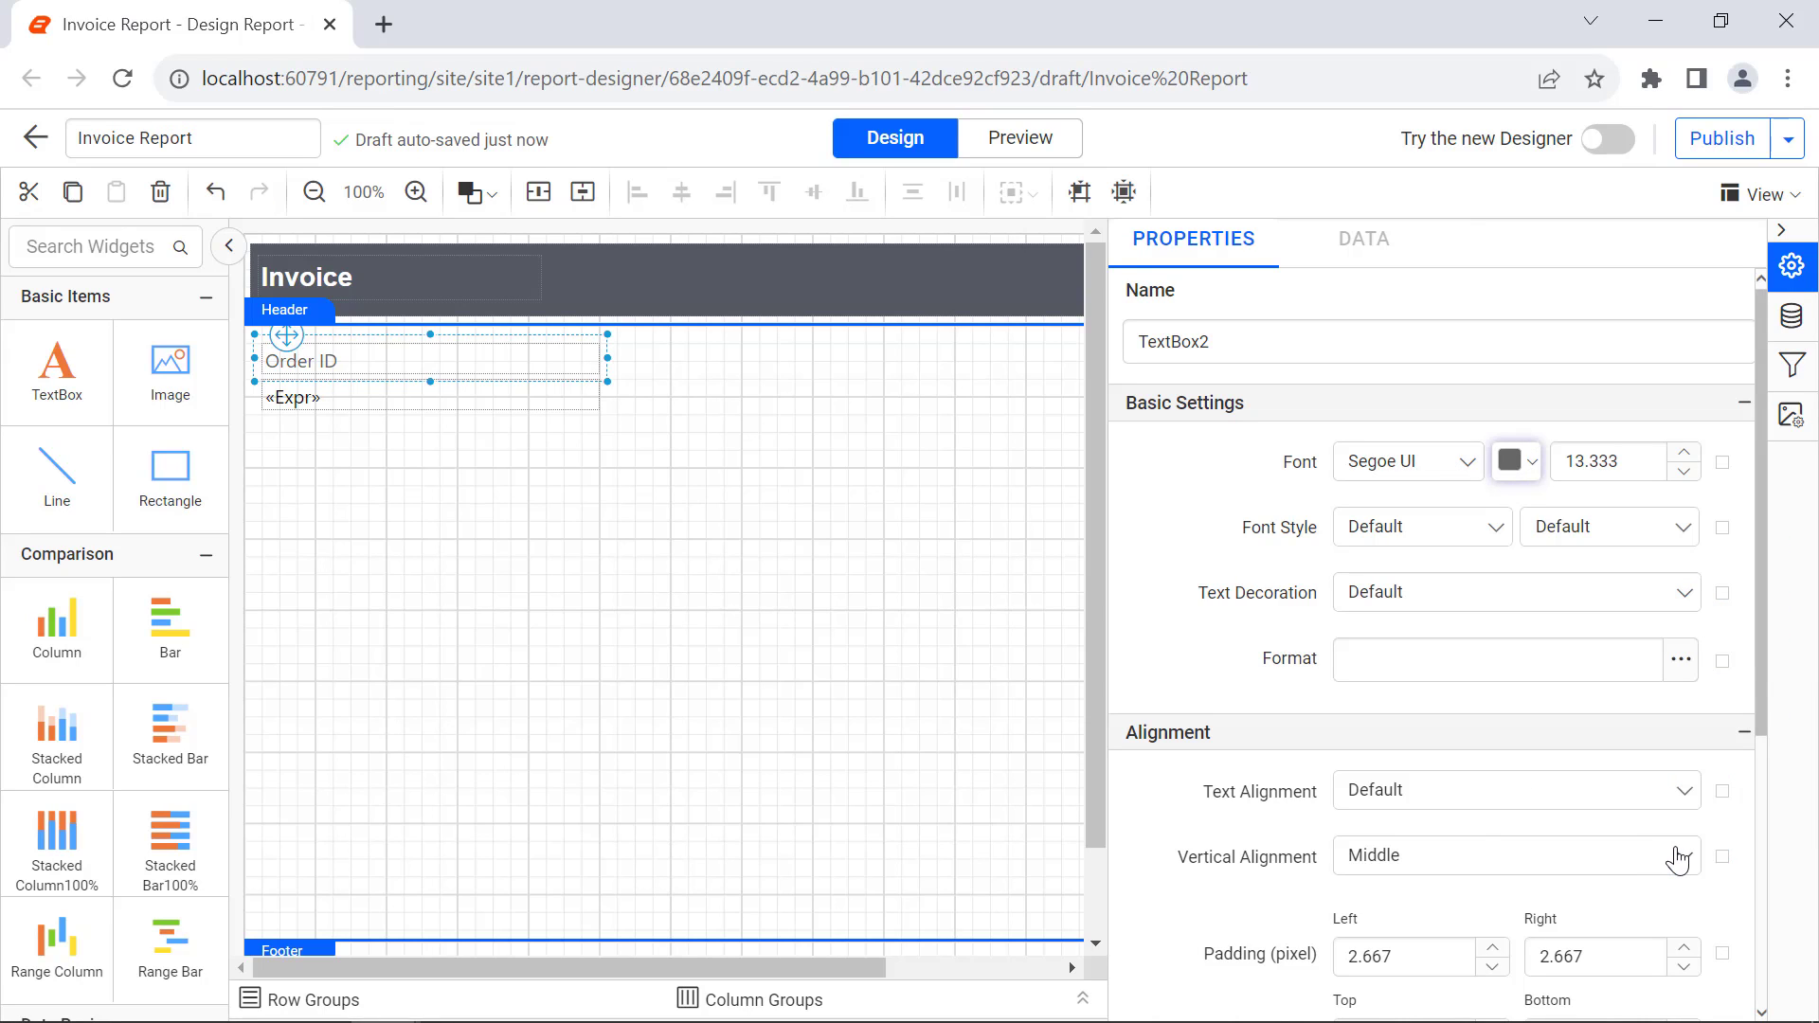
- Set the font weight of the expression text box below Order ID to Bold
left_click(593, 415)
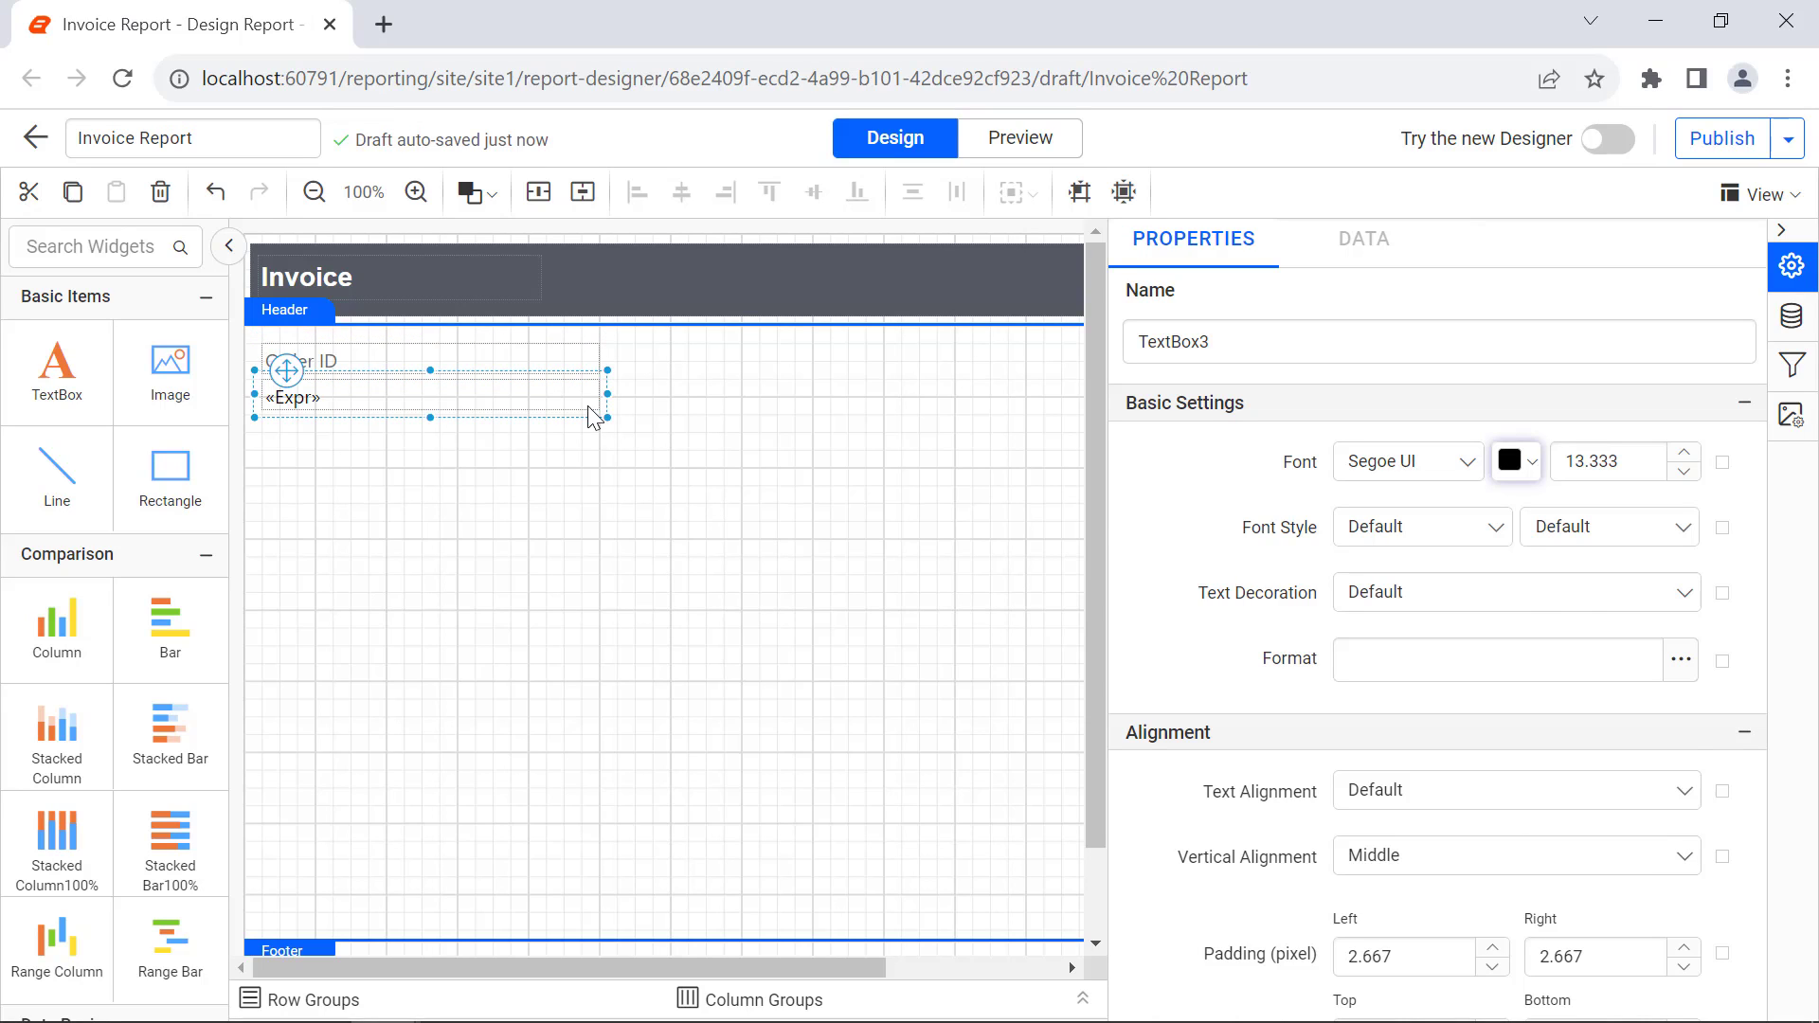
left_click(1554, 529)
scroll(1582, 650, "down", 2)
left_click(1580, 705)
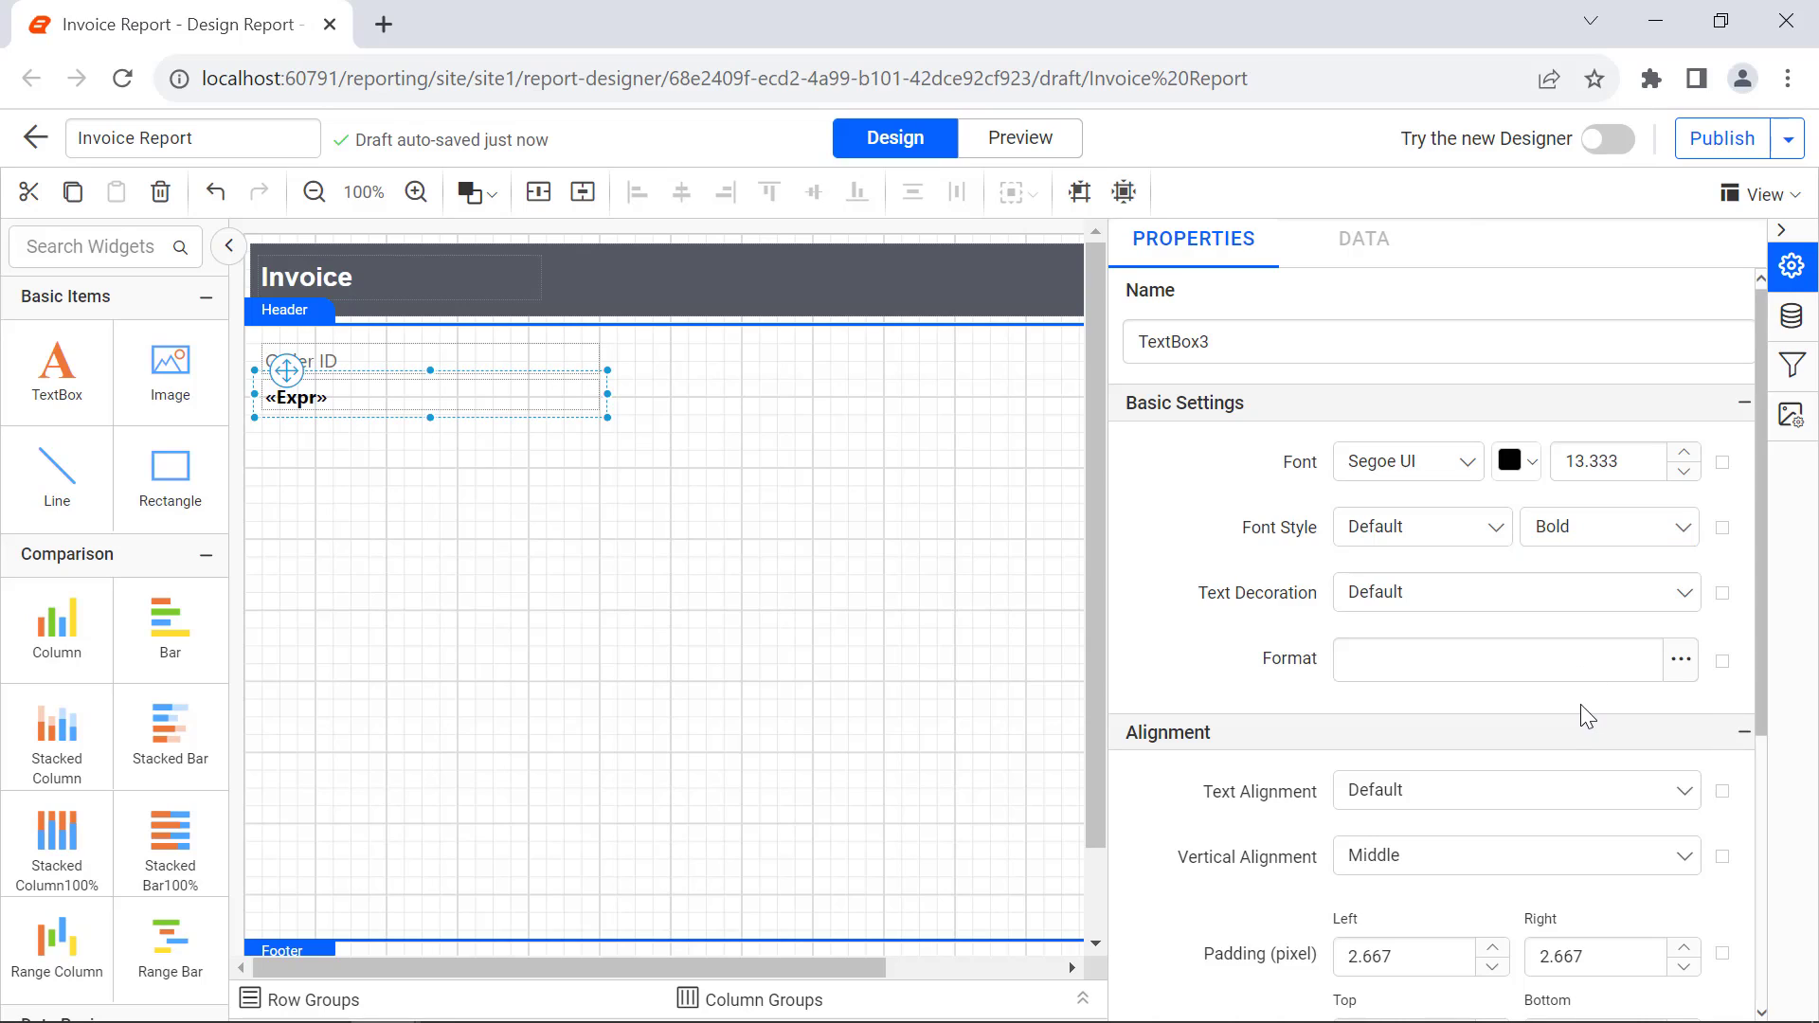
- Add a text box reading Order Date below the order ID expression and resize it to about half the width of the boxes above
left_click_drag(57, 370, 275, 436)
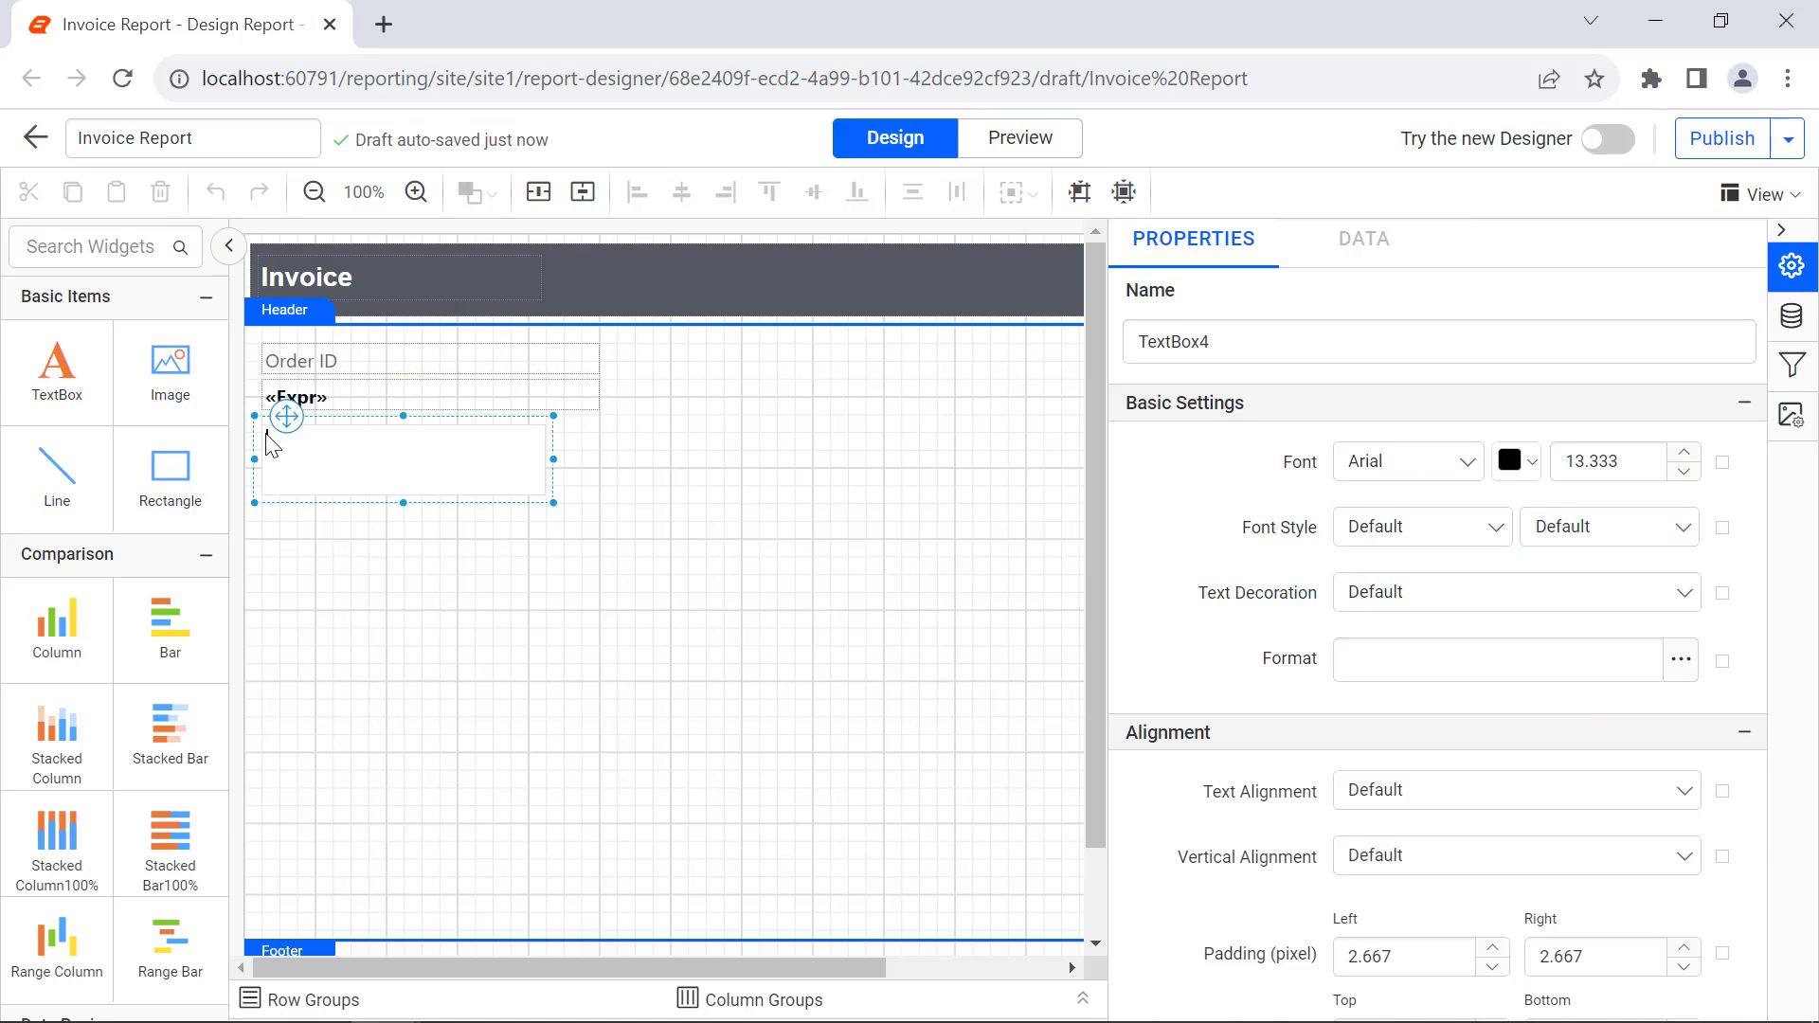
double_click(273, 441)
type("Order Date")
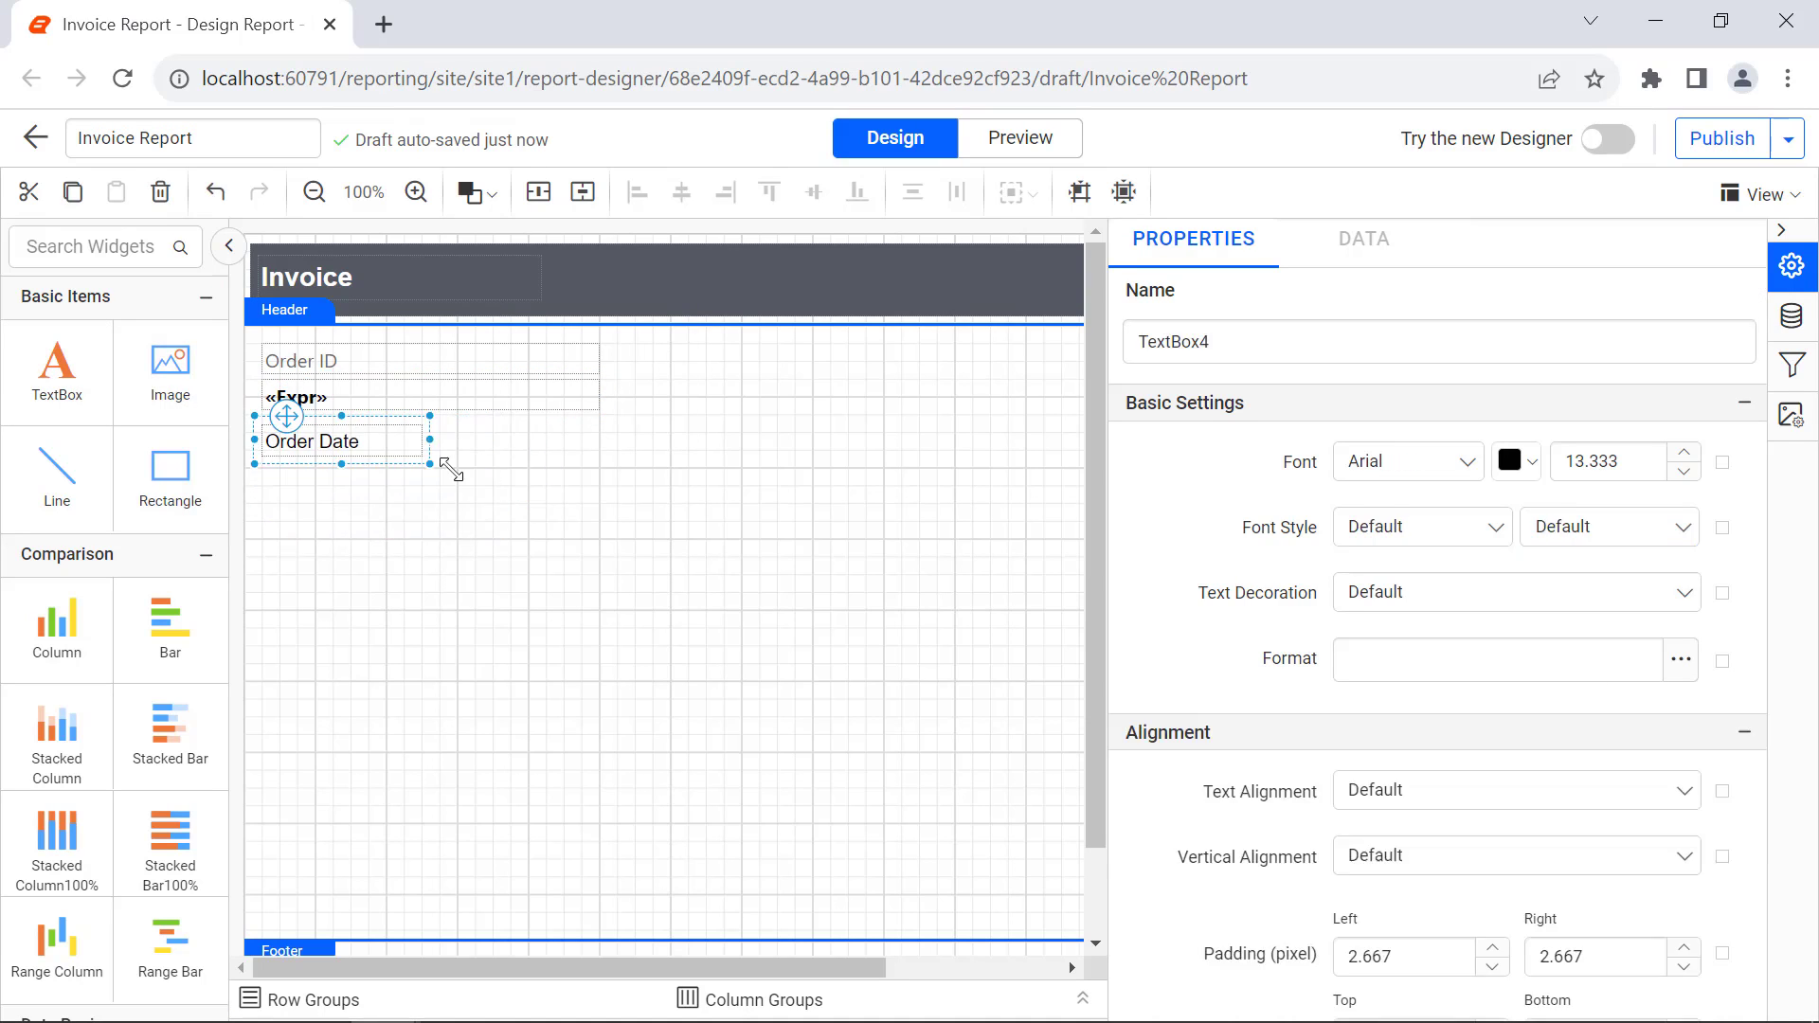
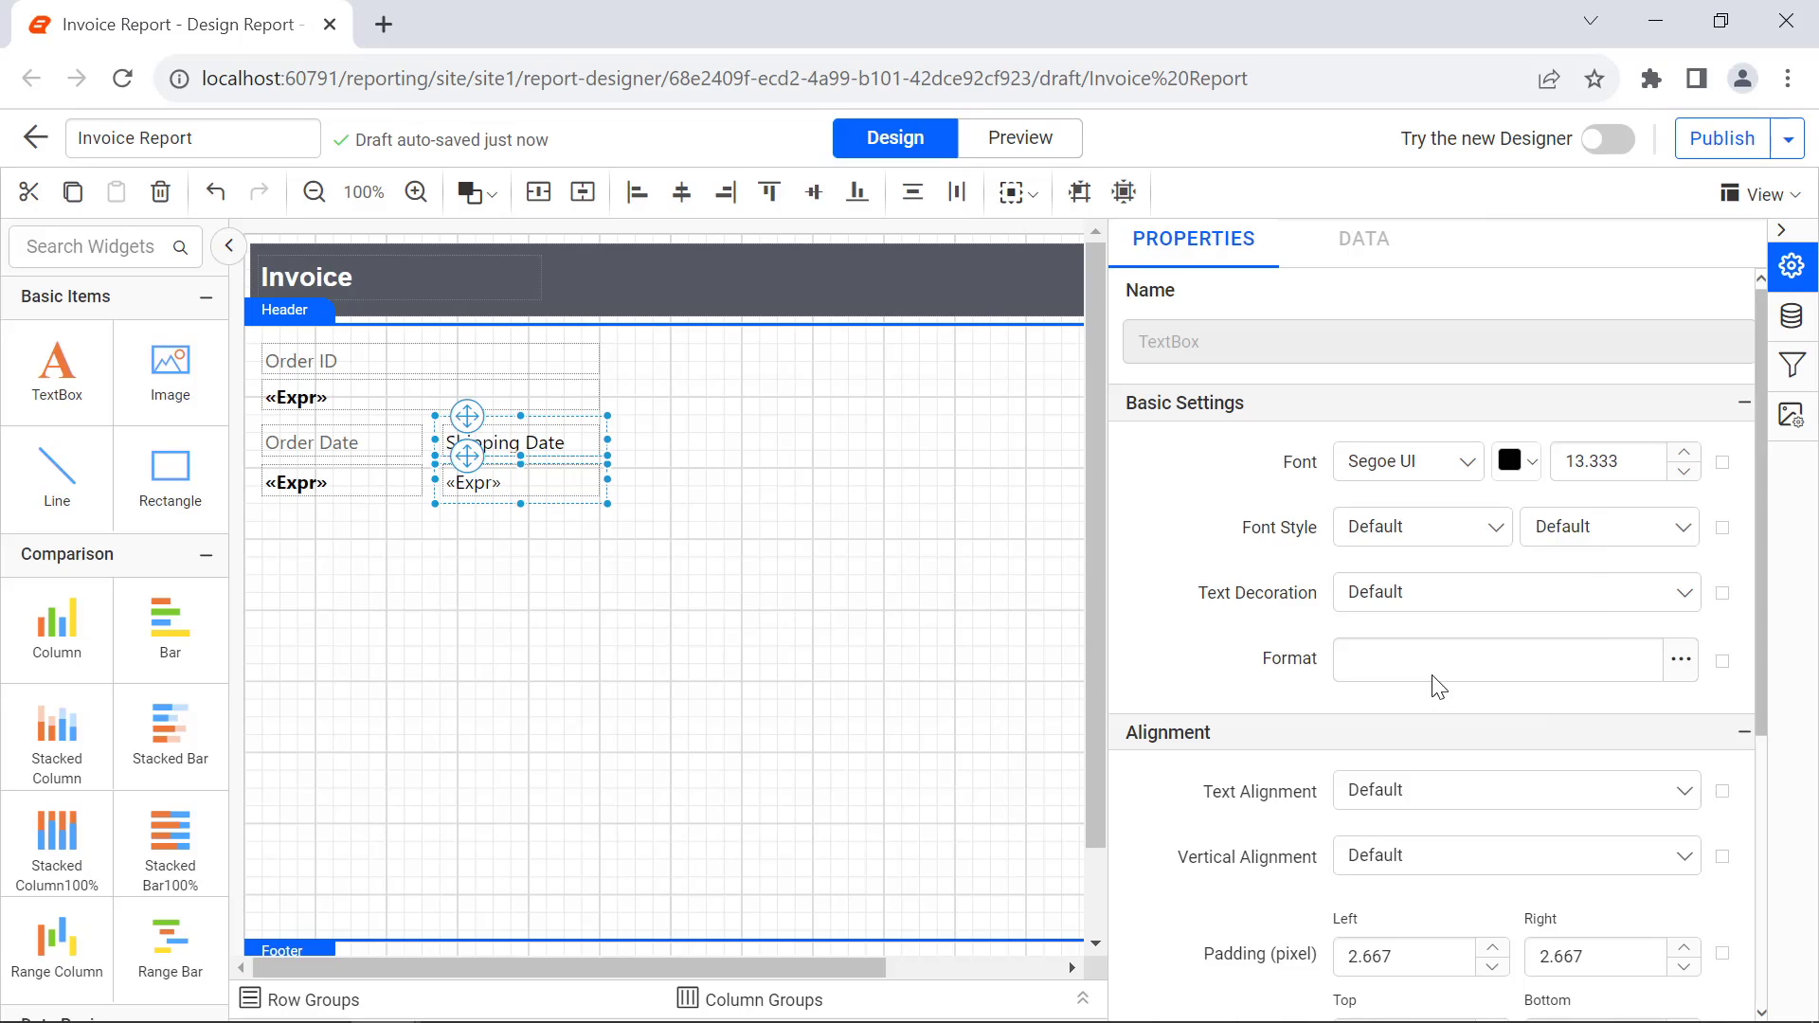
- Set the Shipping Date label and its expression to Middle vertical alignment and color the label's text dark grey
left_click(1515, 461)
triple_click(1642, 803)
left_click(1669, 856)
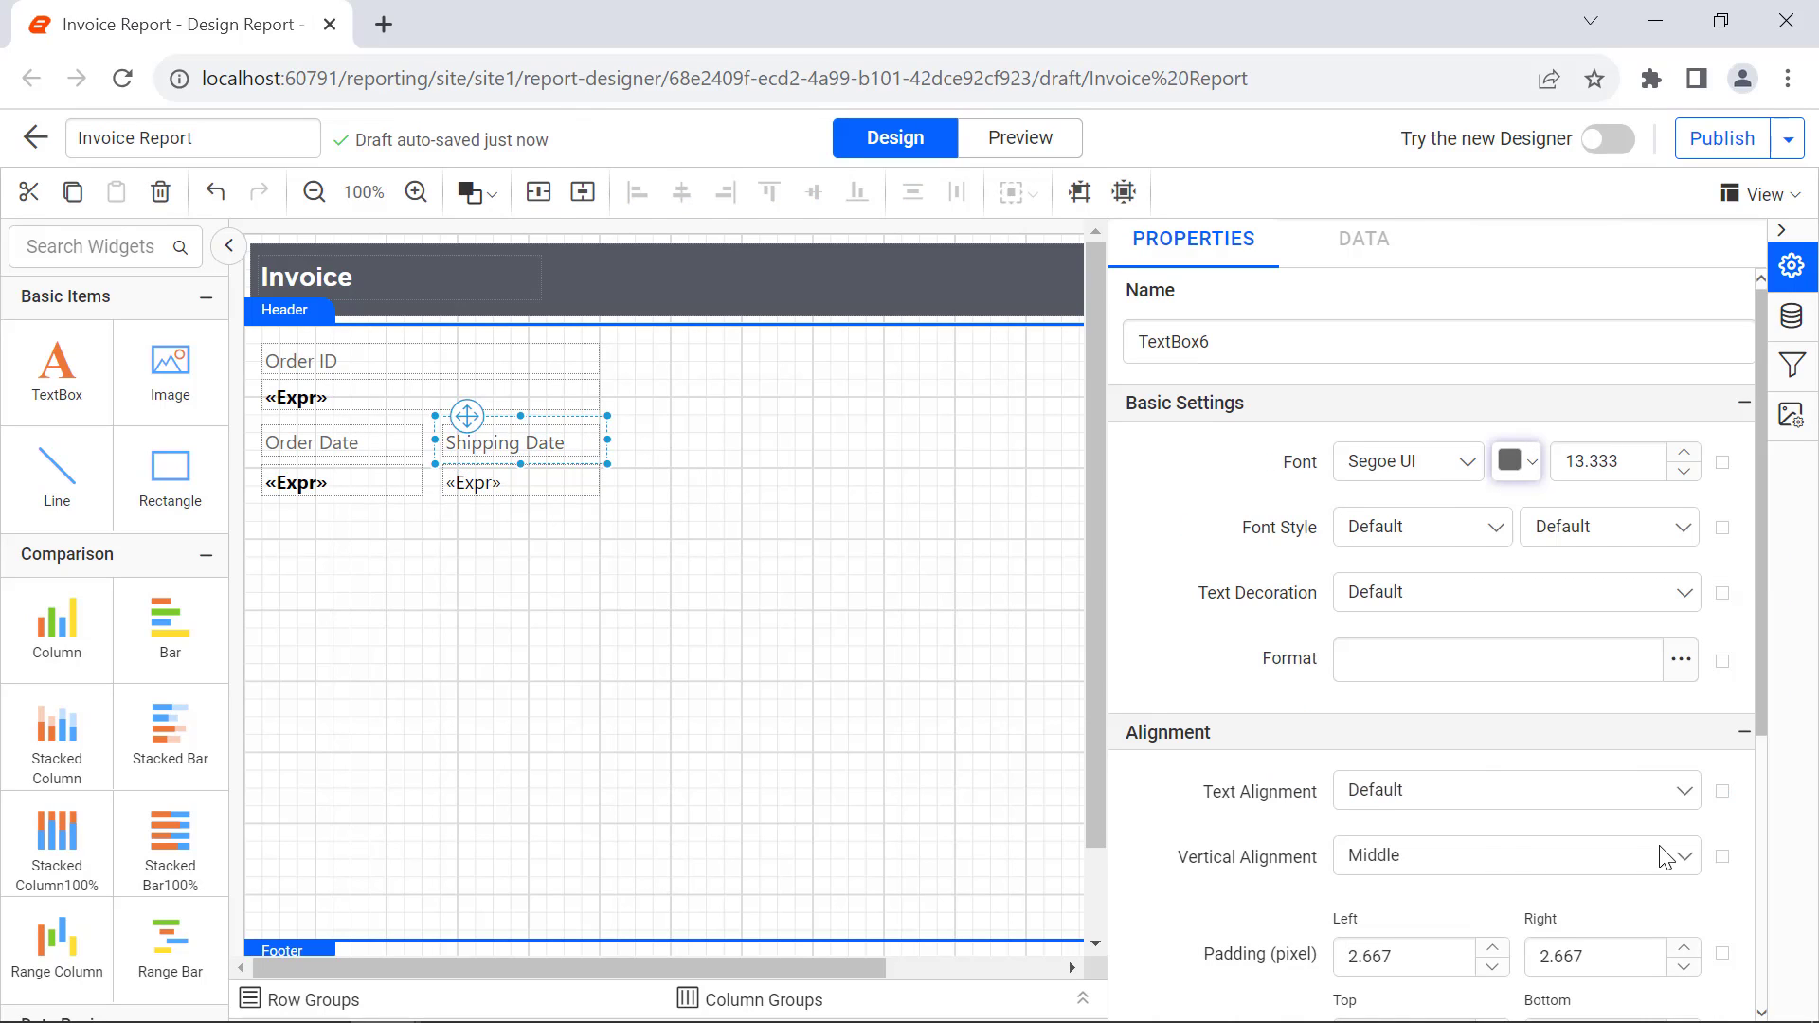
- Set the font weight of the expression text box below Shipping Date to Bold
left_click(521, 483)
left_click(1610, 527)
left_click(1575, 710)
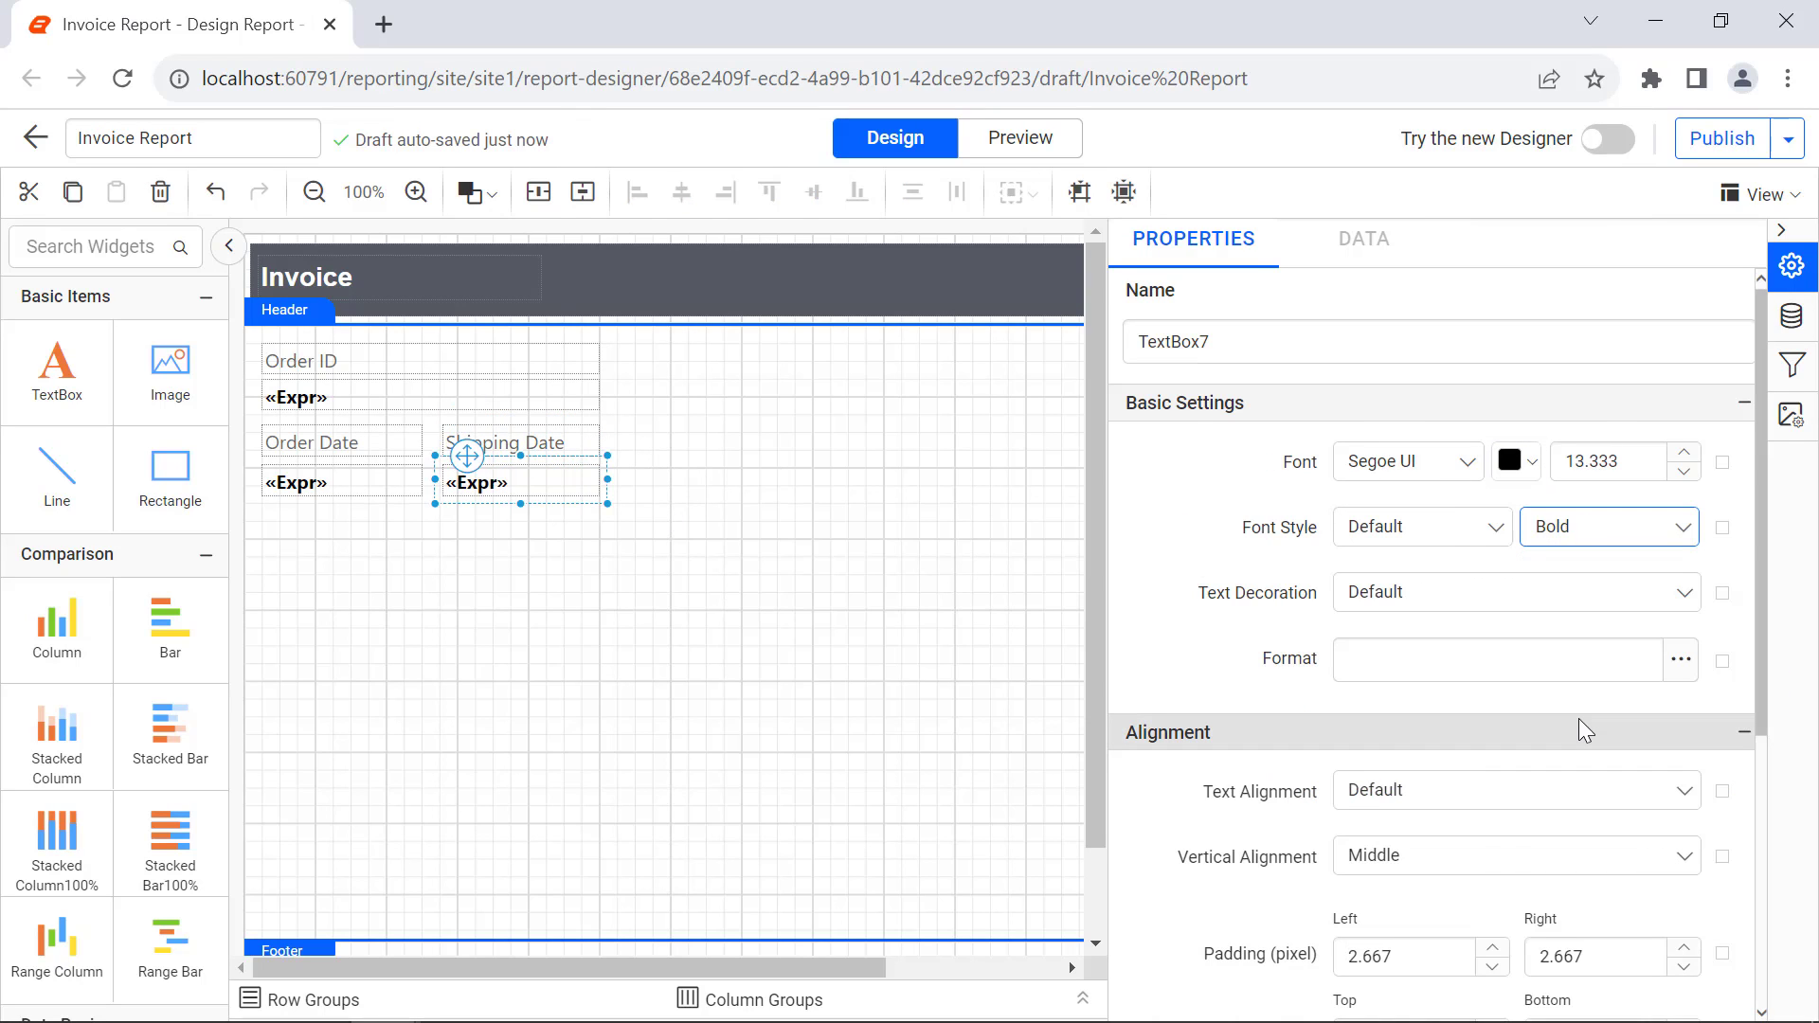
- Add a vertical line about 129 pixels tall to the right of the order details and color it rgba(176,176,176,1)
left_click_drag(57, 466, 622, 353)
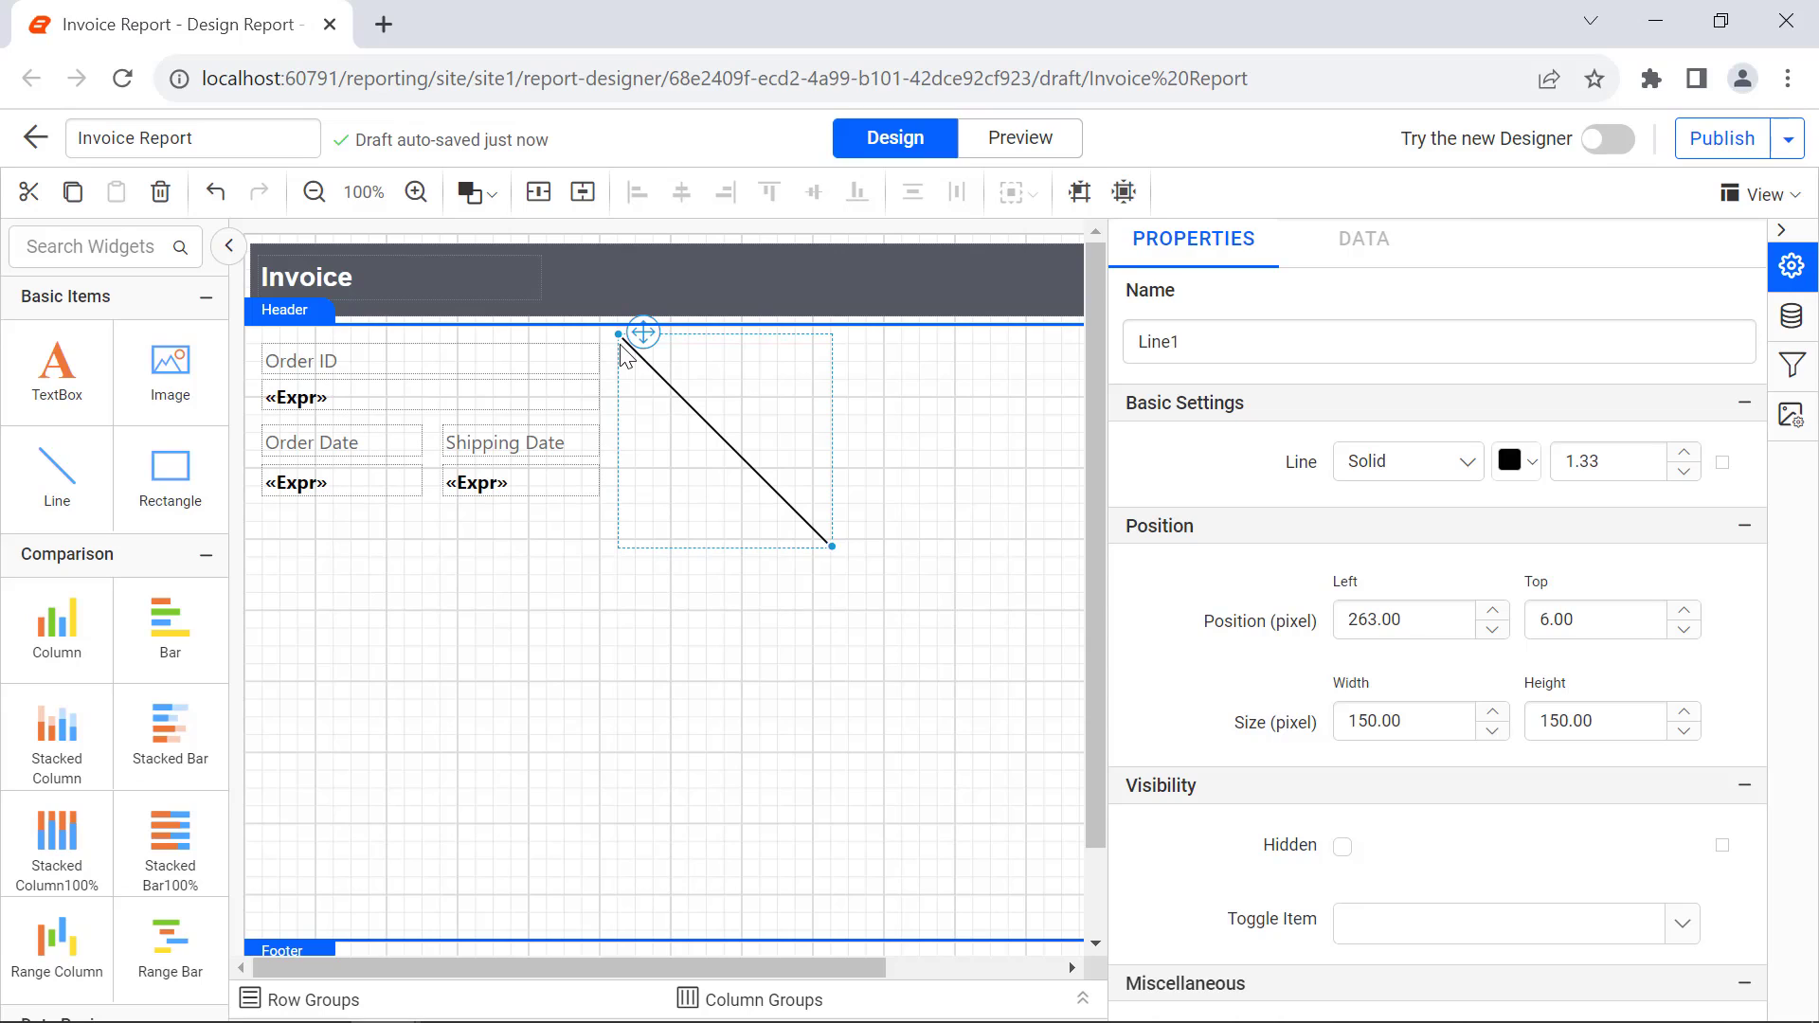
left_click_drag(832, 547, 620, 516)
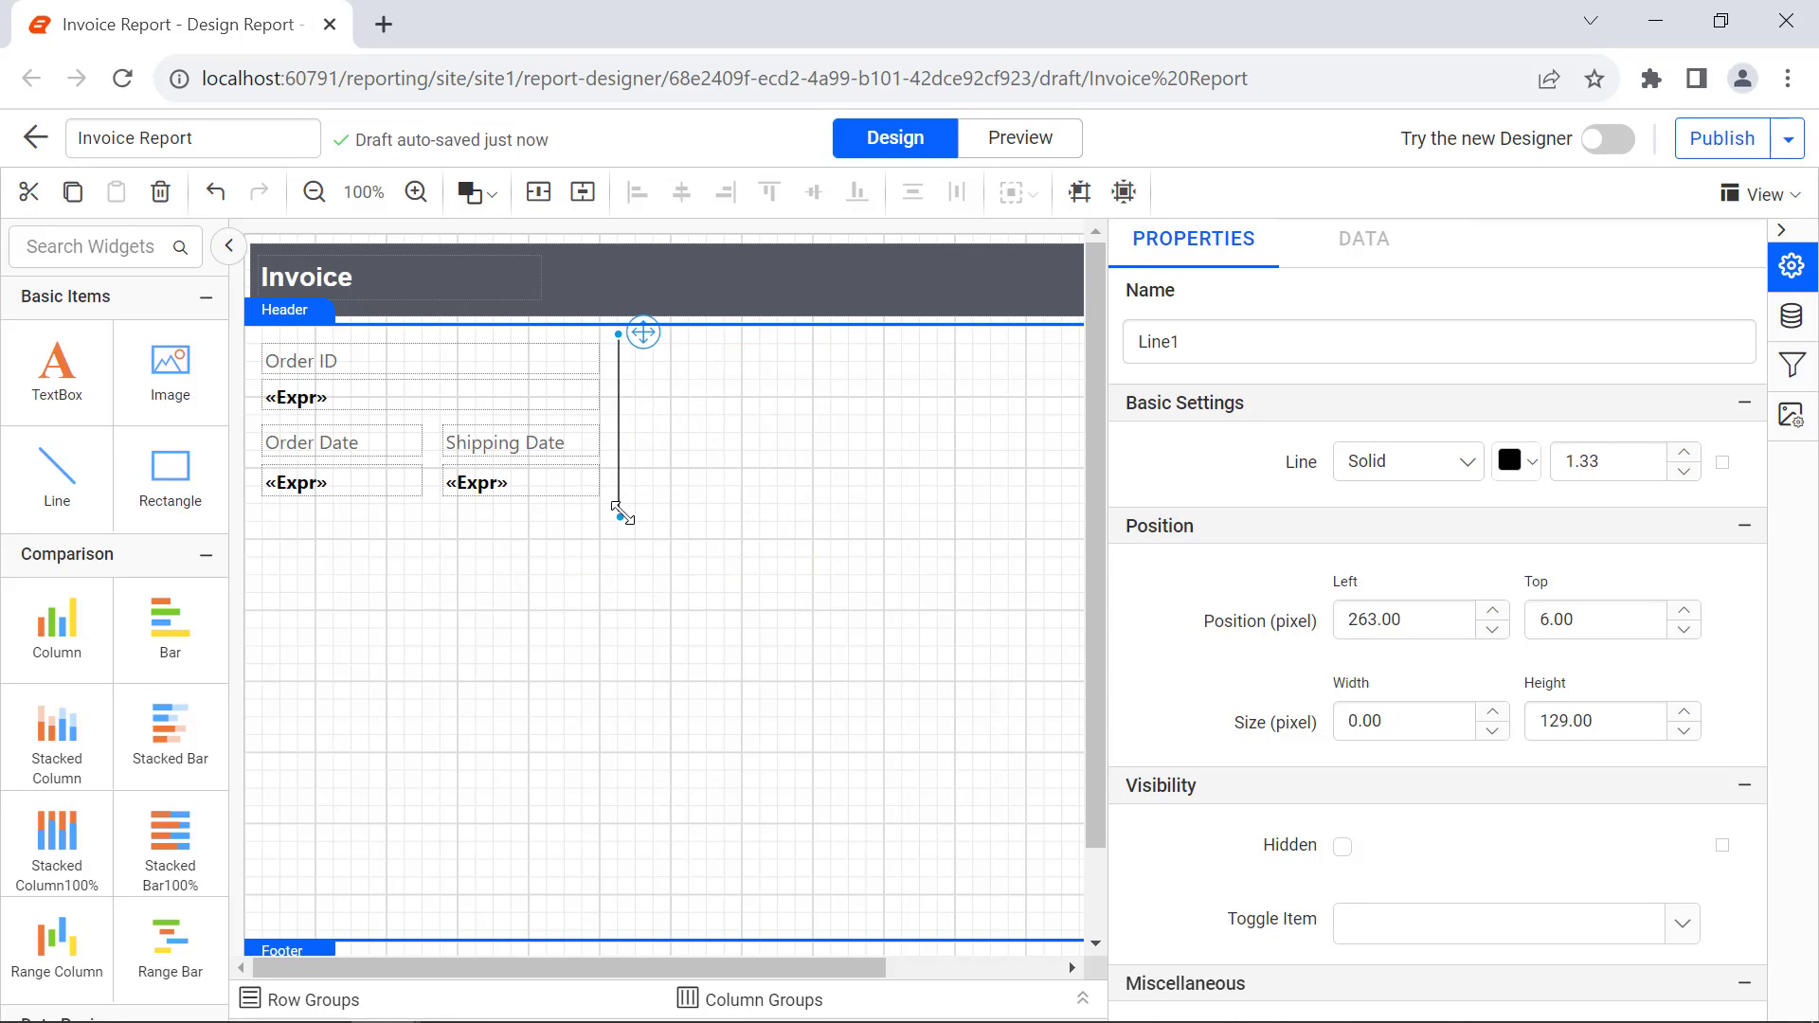
left_click(1516, 462)
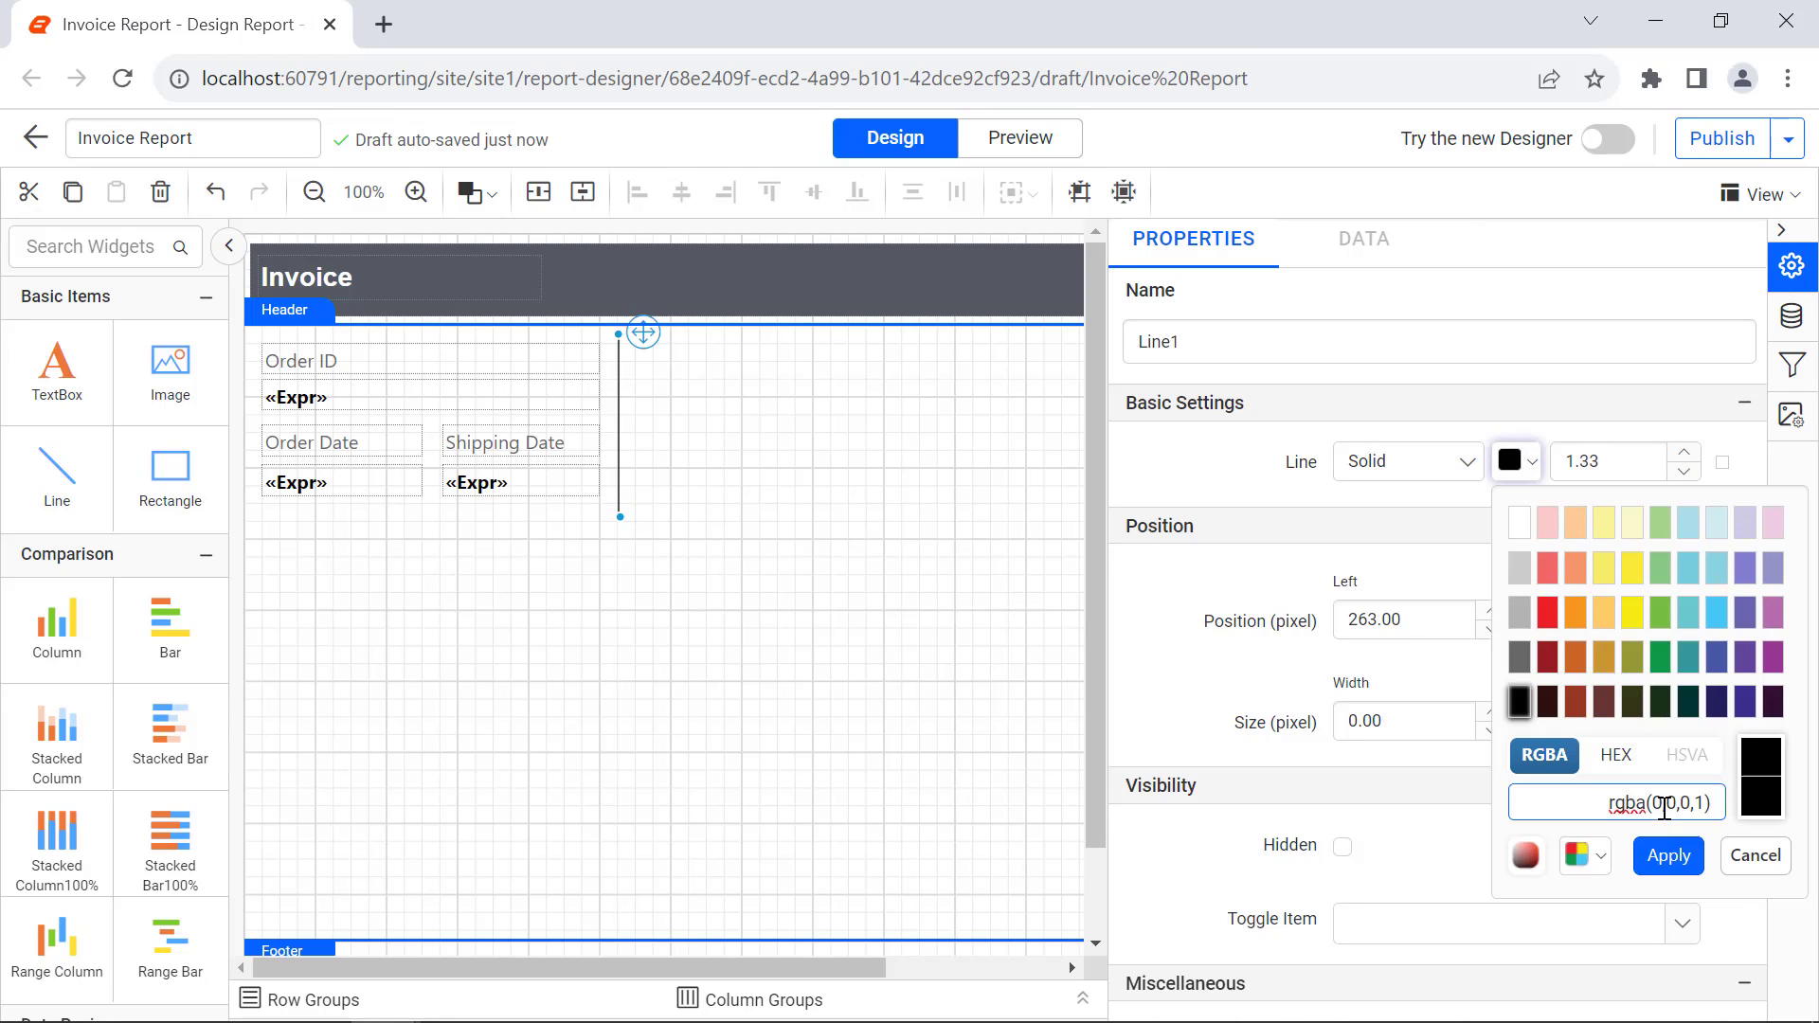
type("rgba(176,176,176,1)")
left_click(1668, 856)
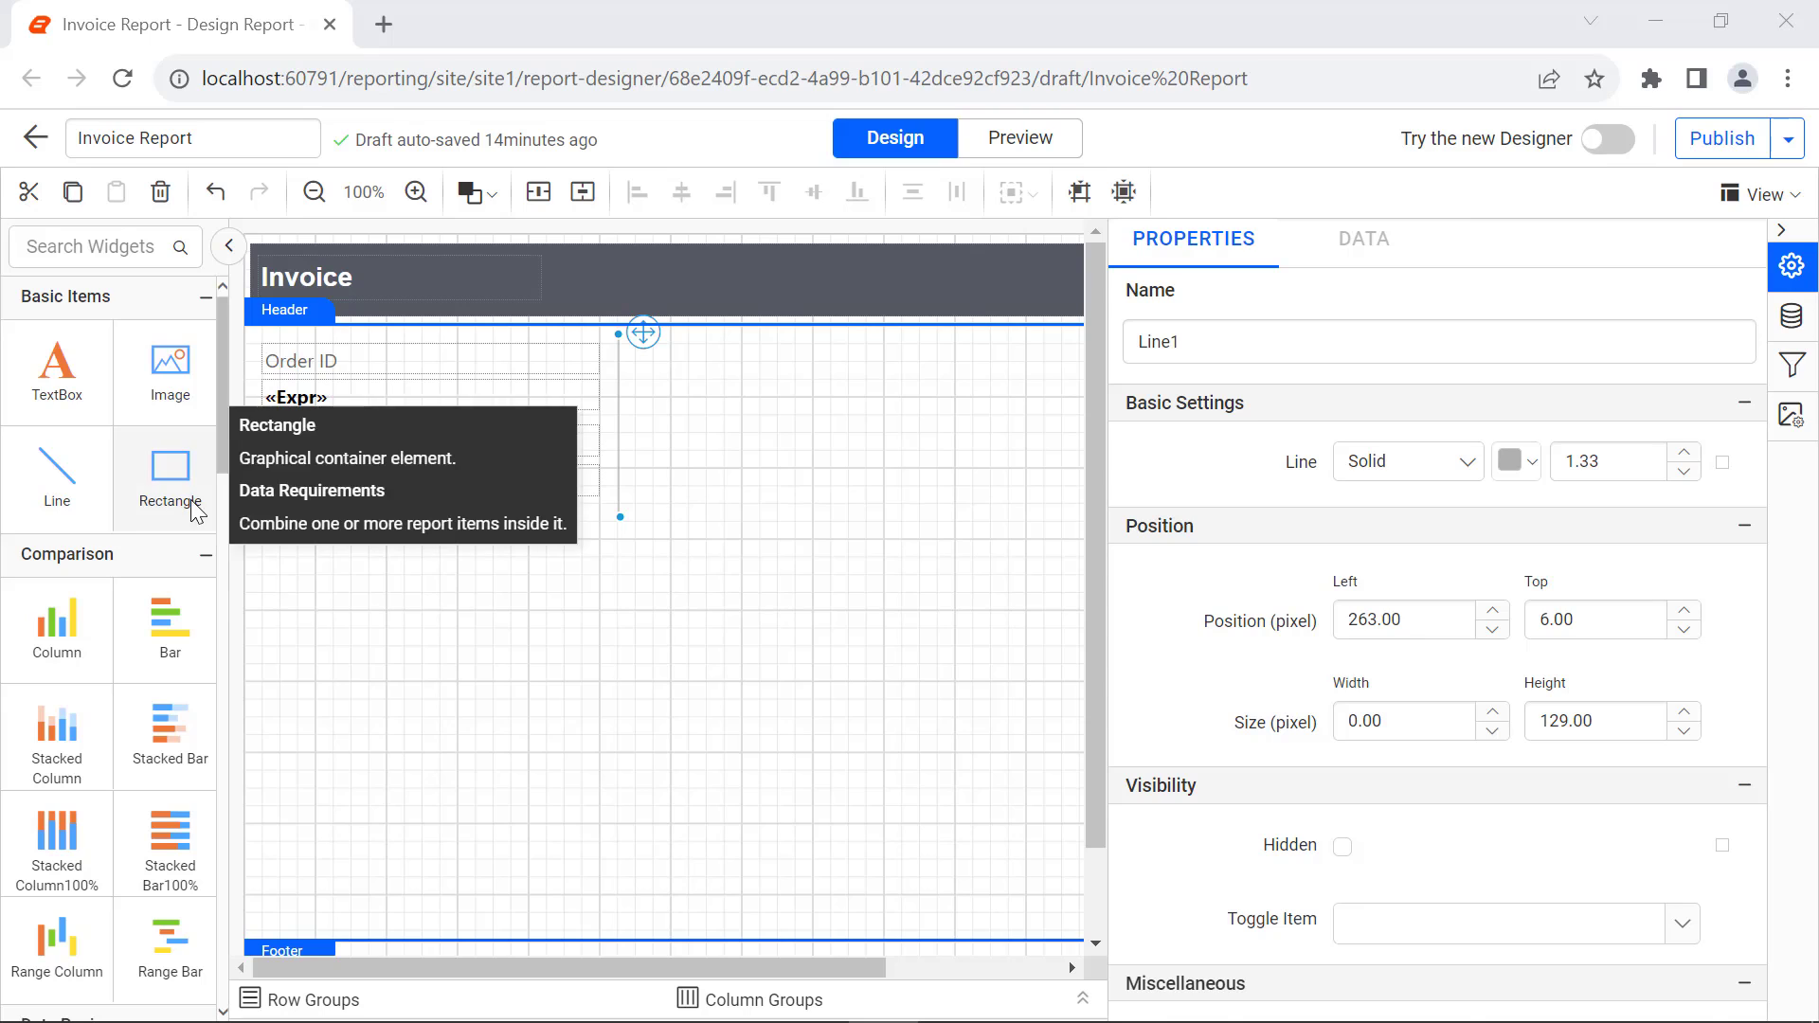
- Add an enlarged rectangle to the right of the vertical line and fit a text box reading Billing Address across its top
left_click_drag(170, 465, 642, 359)
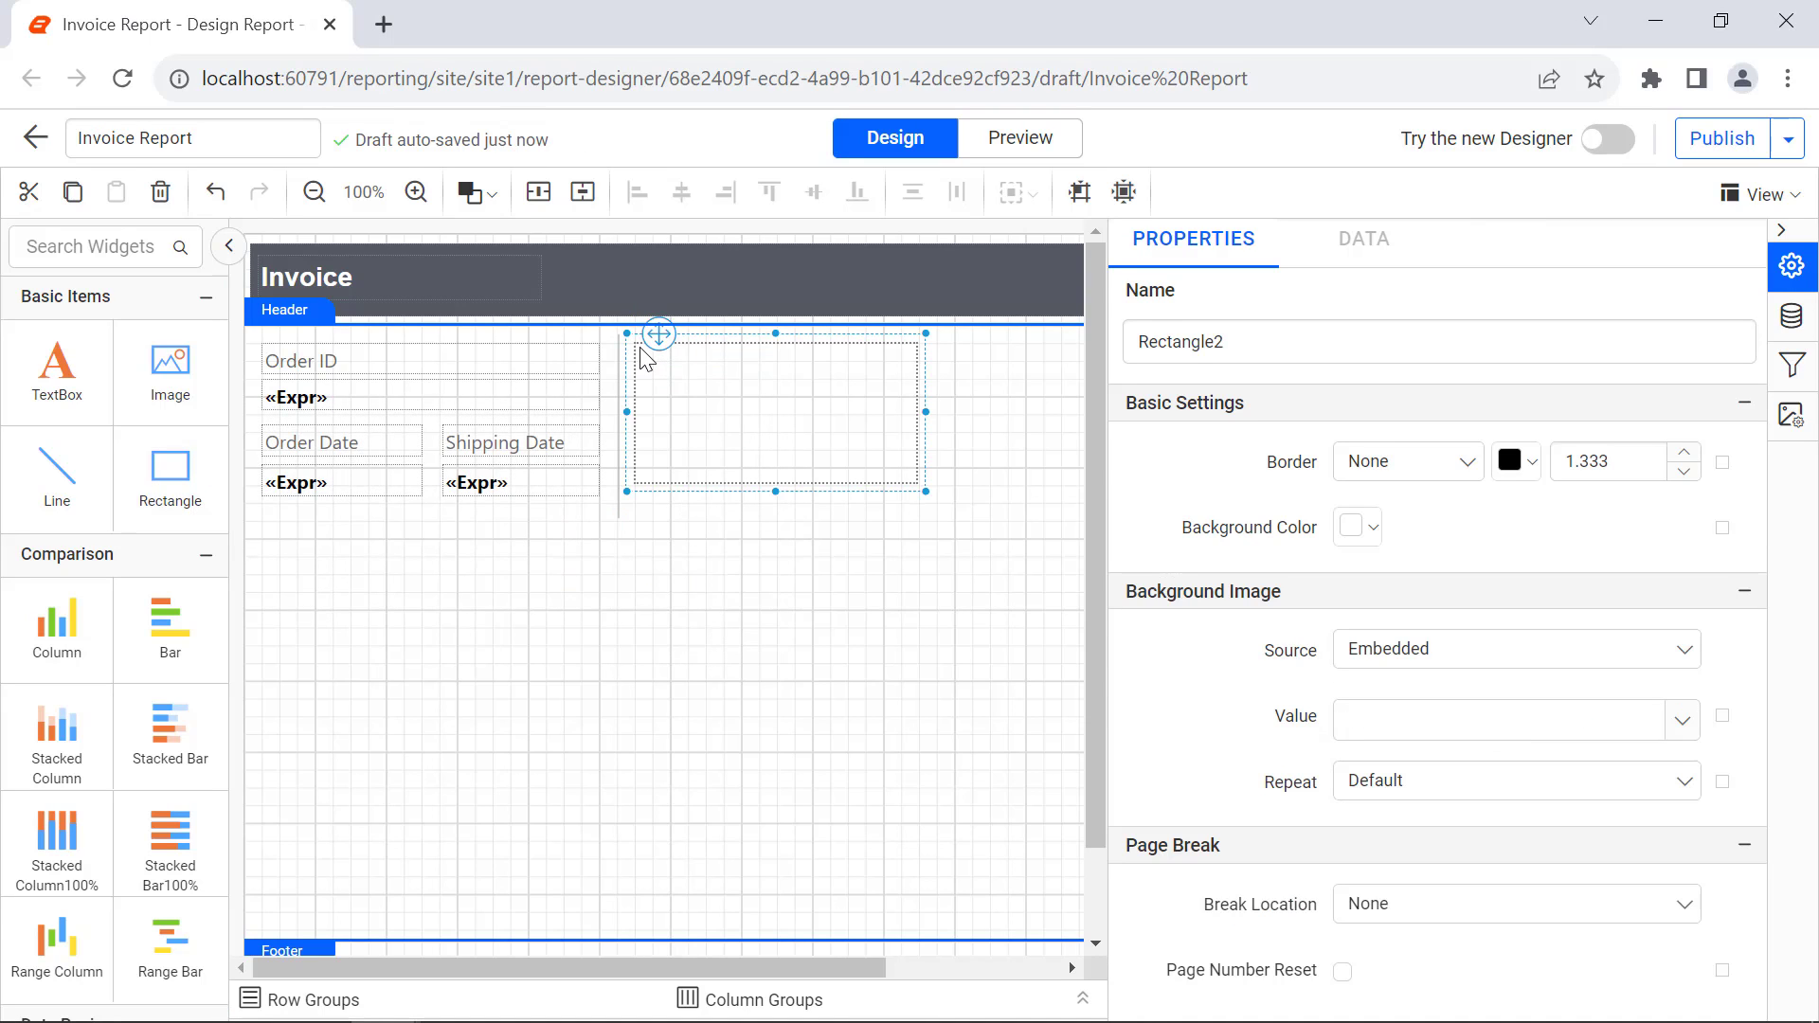
left_click_drag(926, 491, 947, 534)
left_click_drag(57, 369, 654, 362)
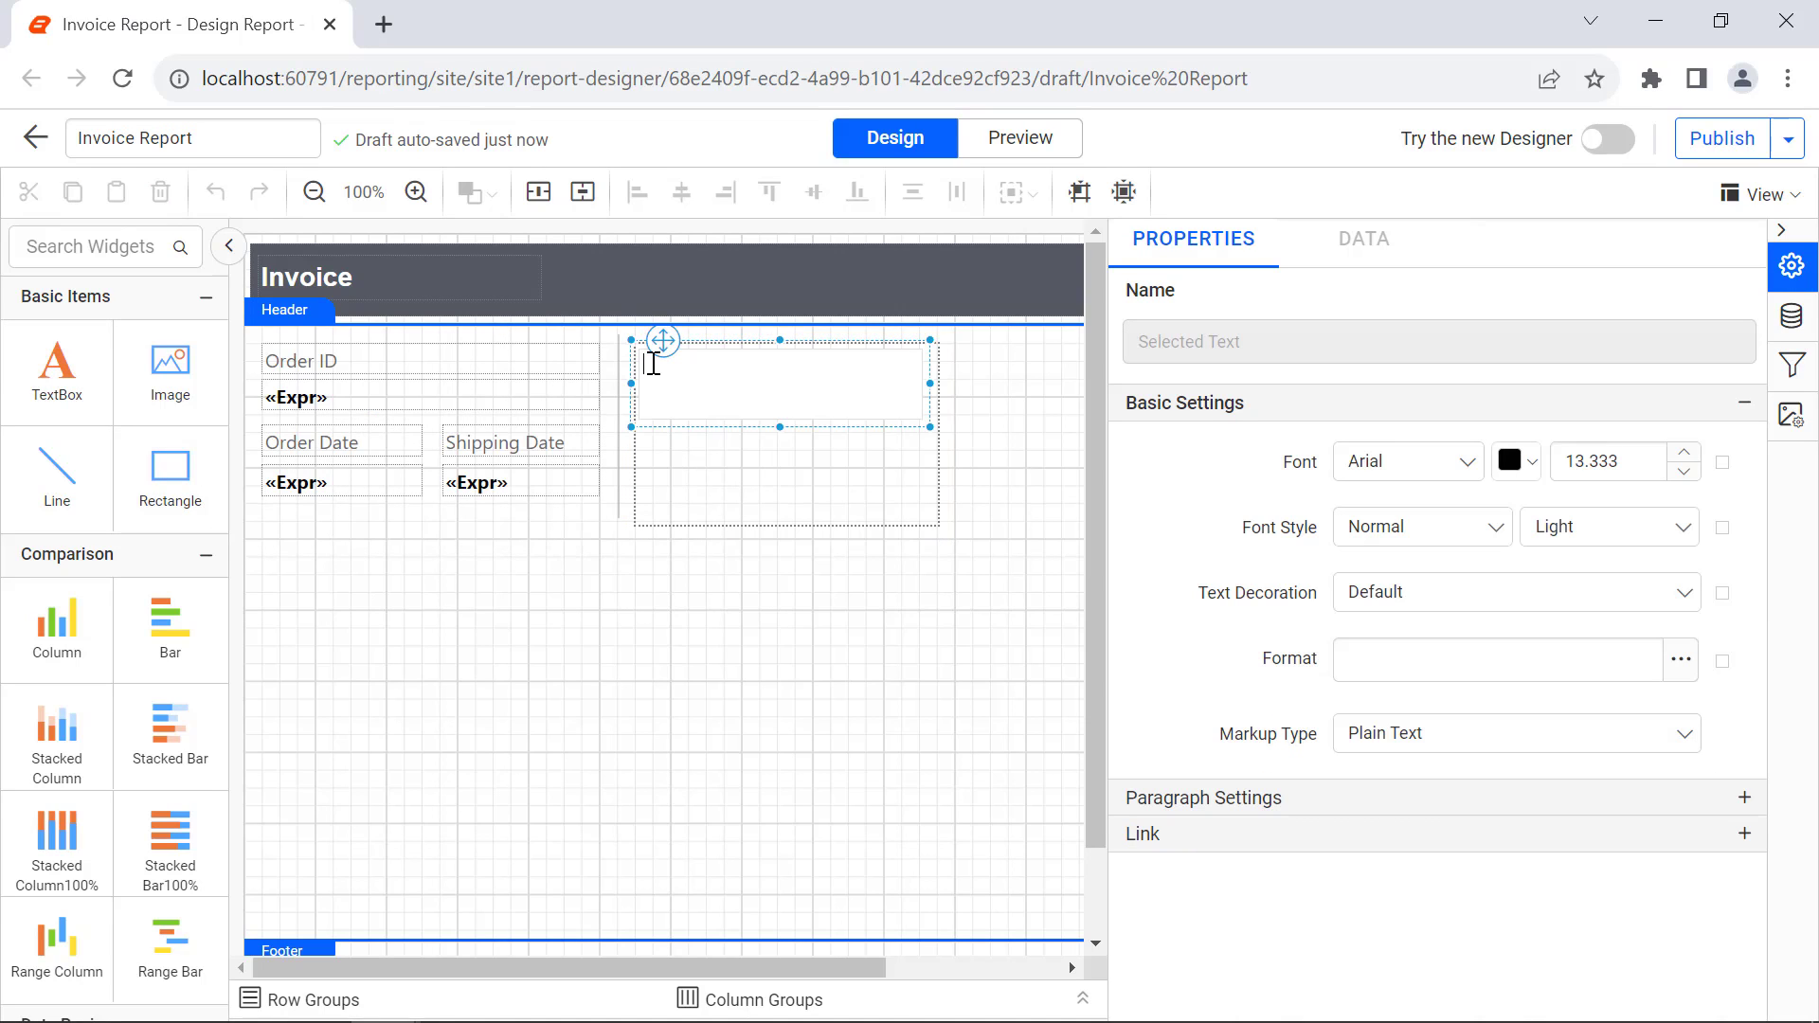
type("Billing Address")
left_click_drag(932, 425, 940, 380)
- Format the Billing Address text box with the Segoe UI font in dark grey
left_click(1409, 461)
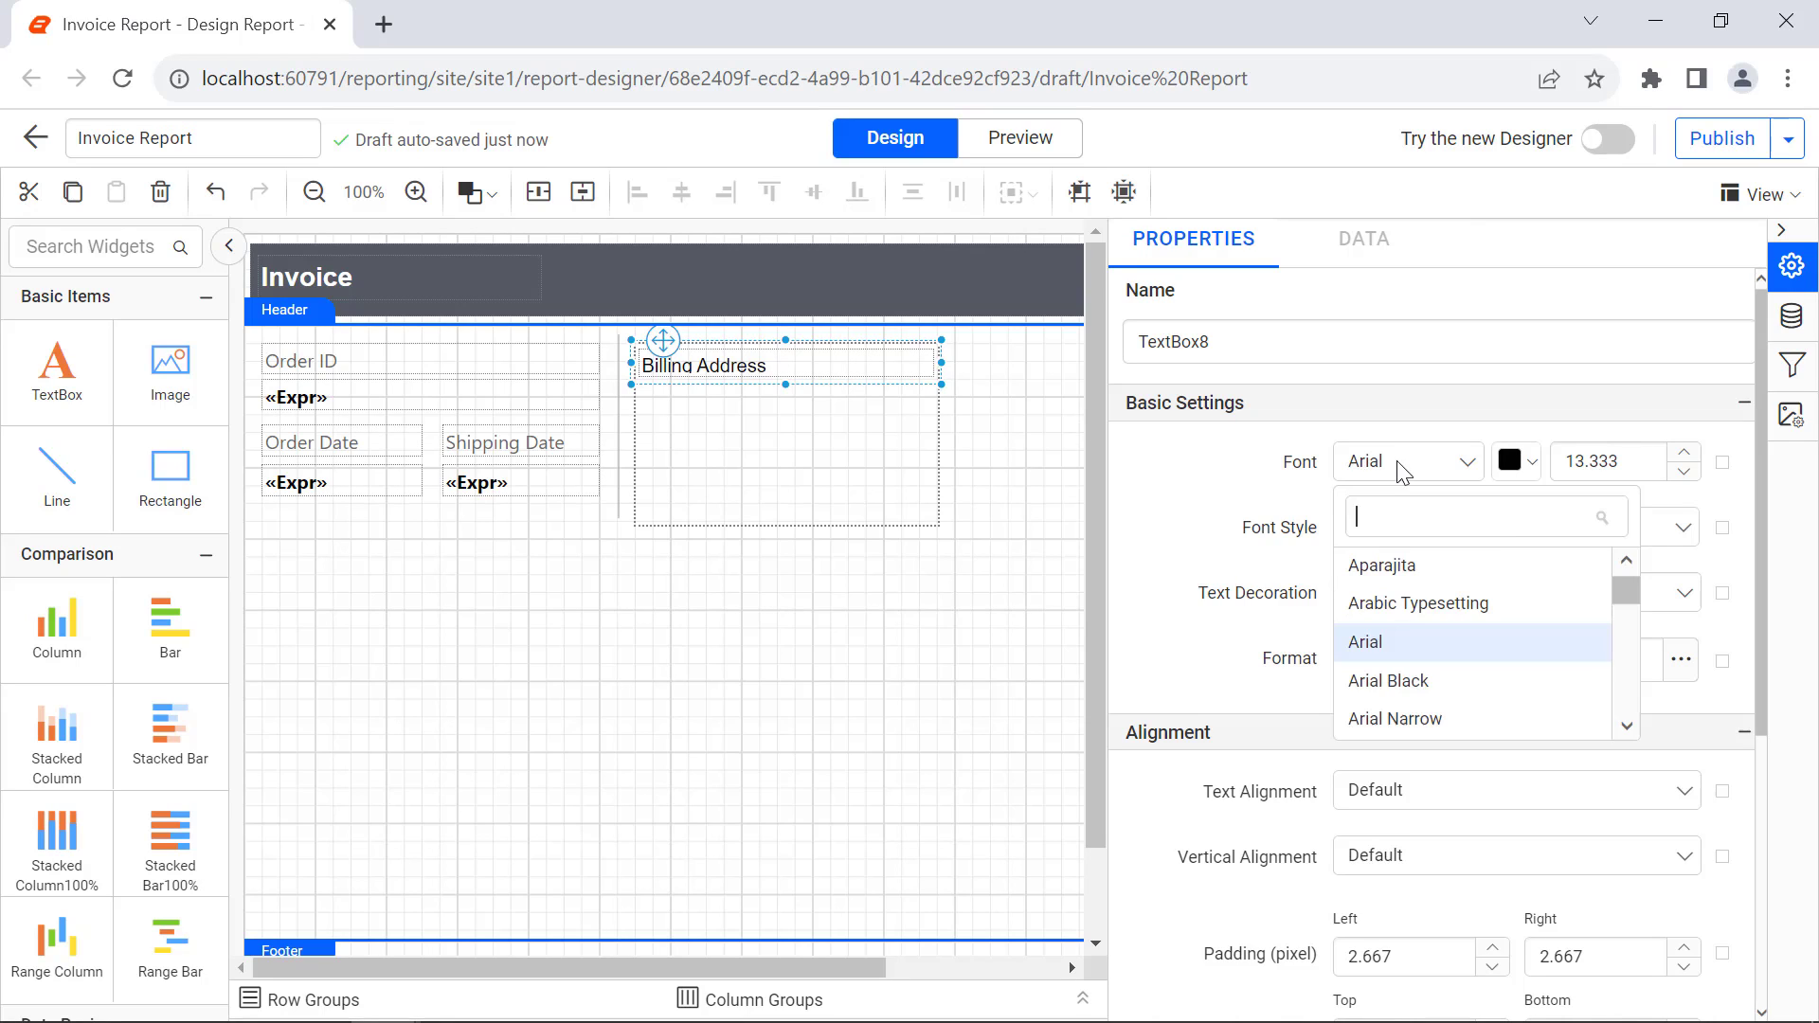
type("Seg")
left_click(1401, 675)
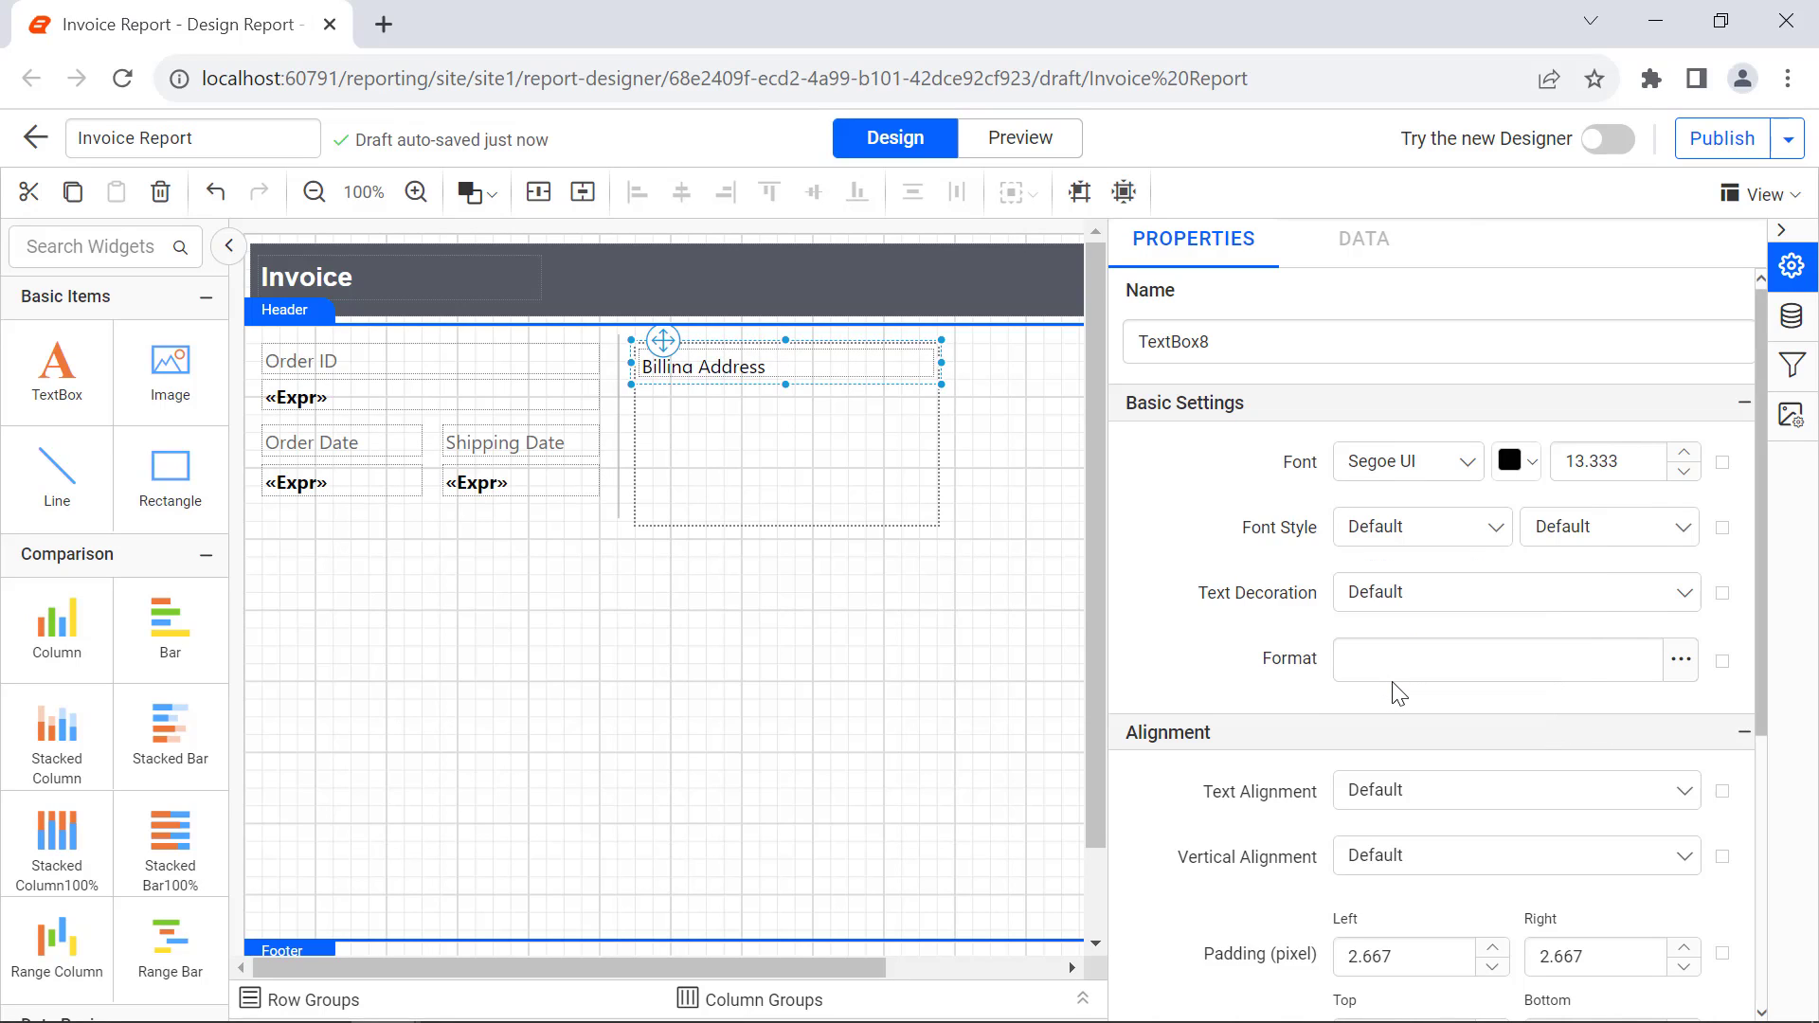
left_click(1515, 461)
left_click(1518, 730)
left_click(1659, 854)
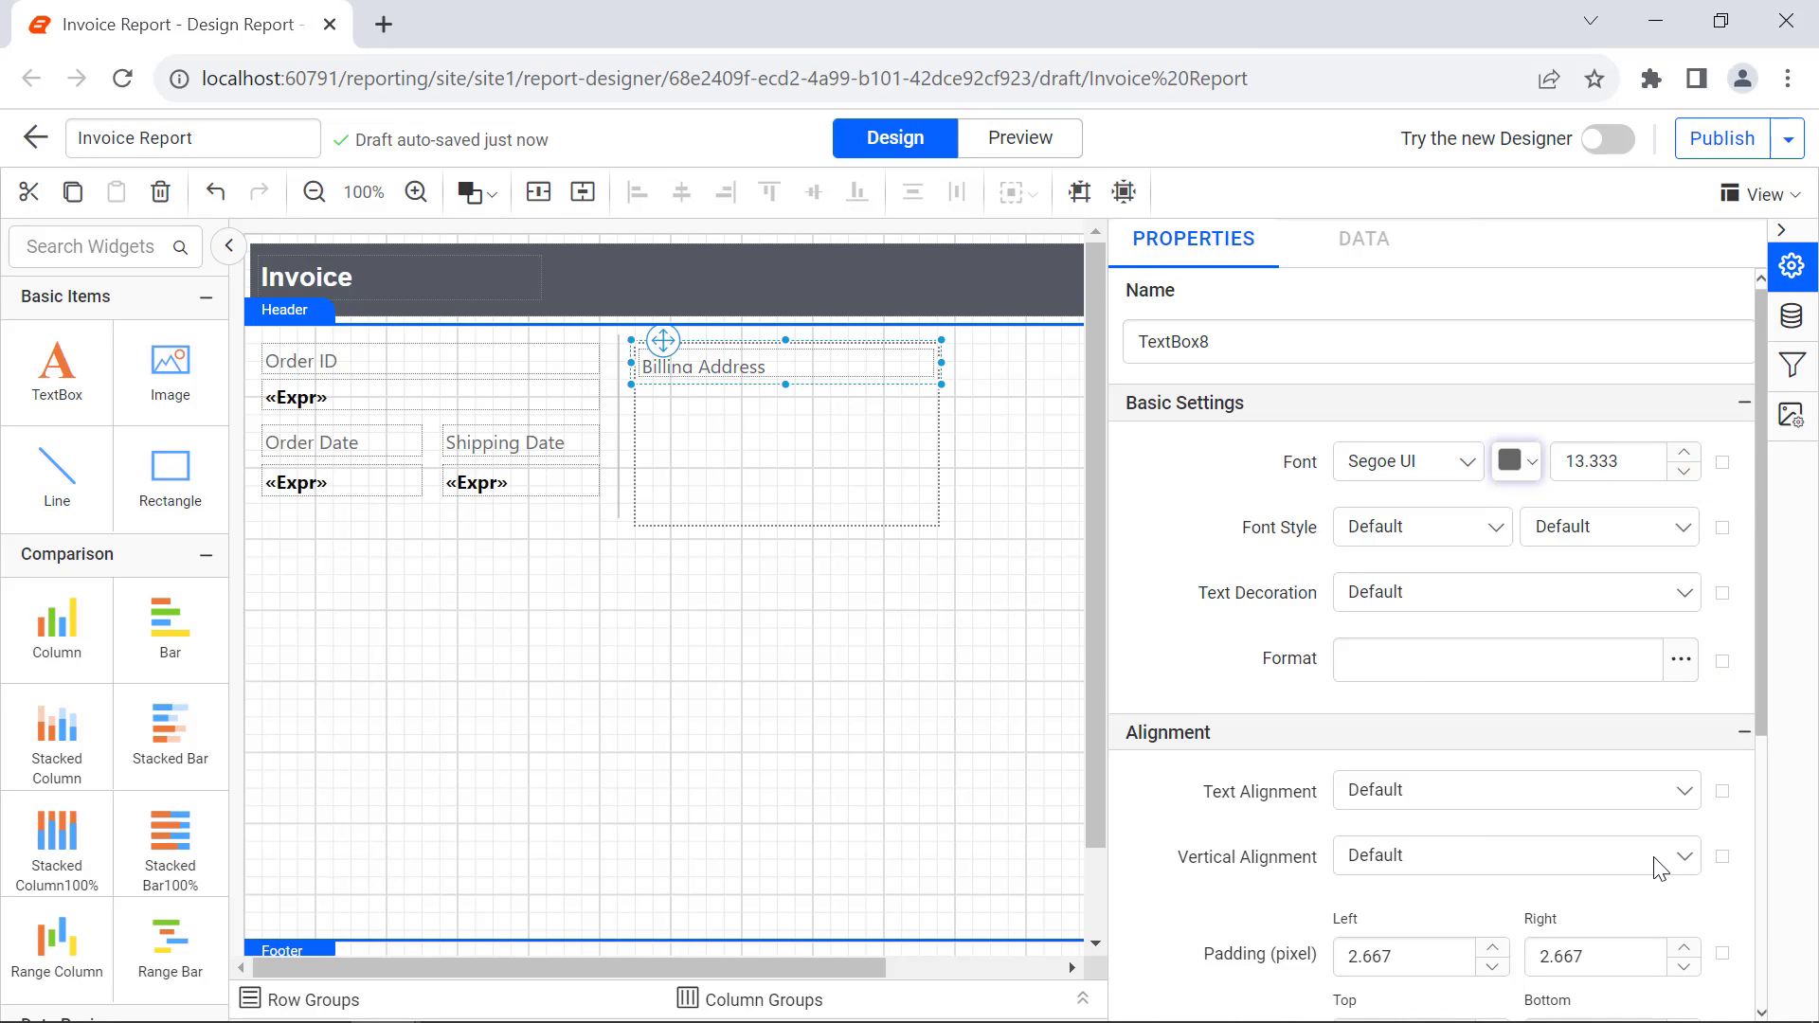
- Set the Billing Address text box's vertical alignment to Middle and add a text box filling the rest of the rectangle below it
left_click(1645, 796)
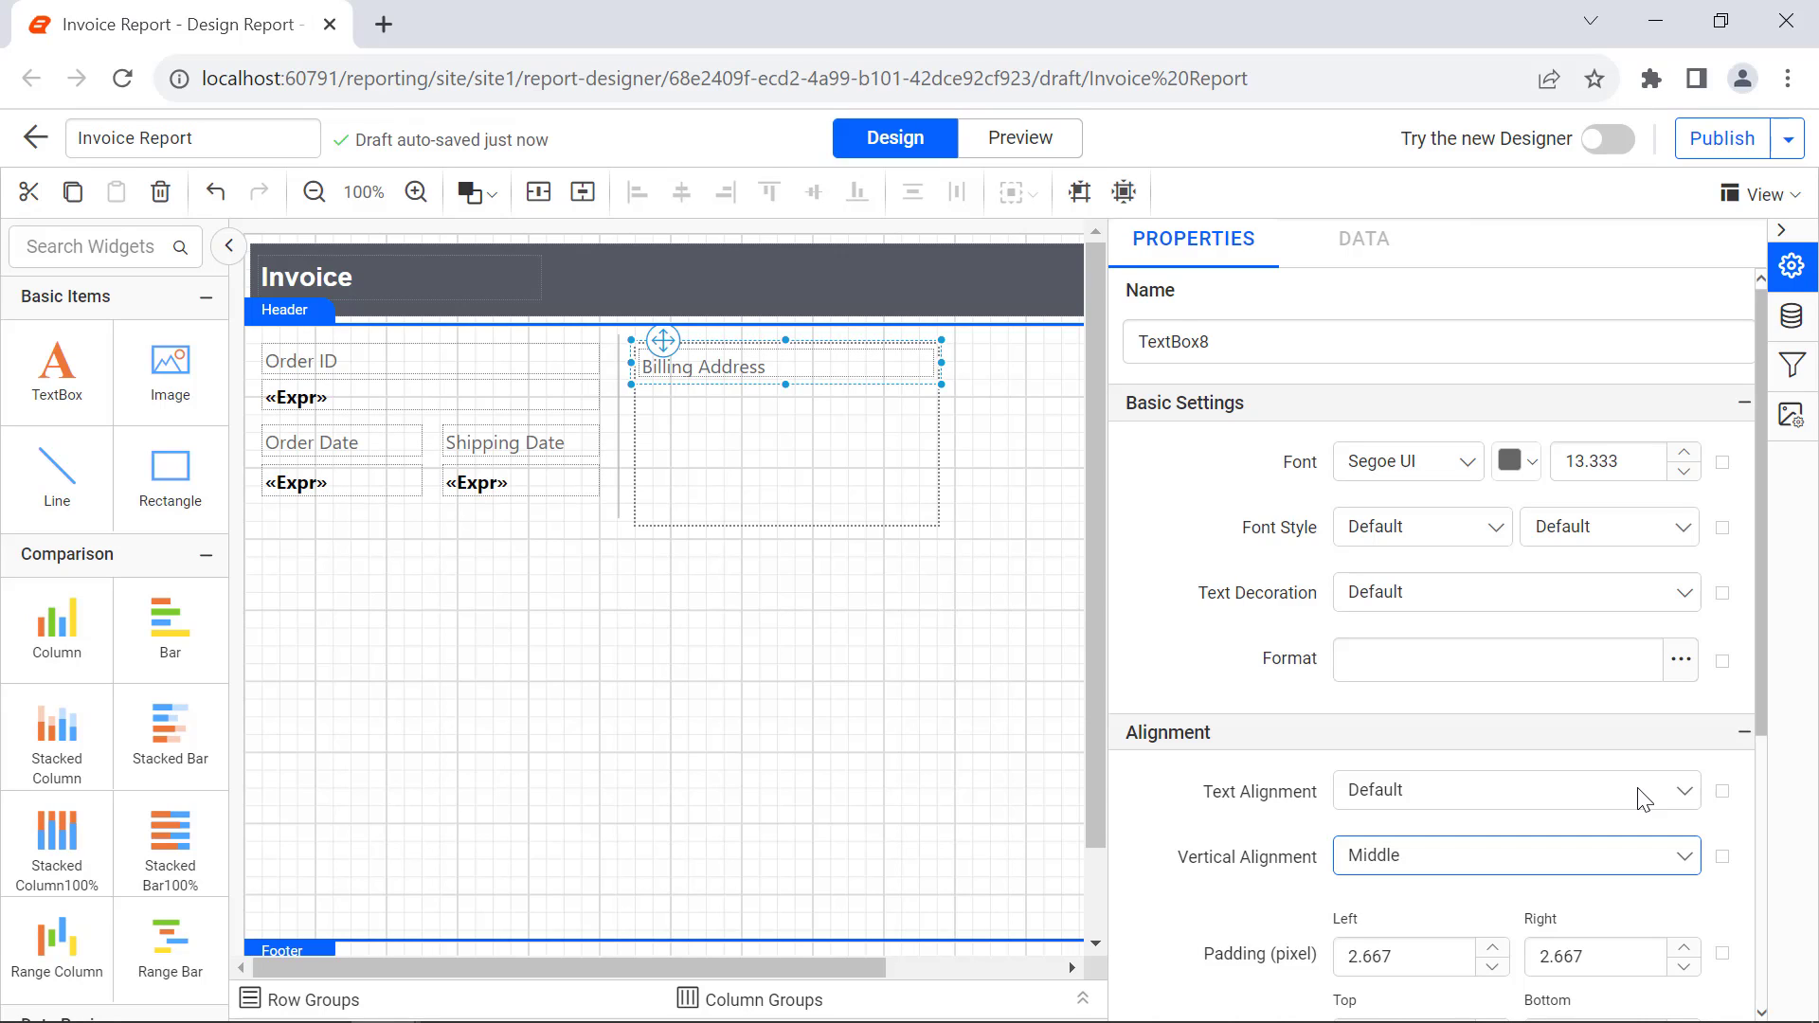
left_click_drag(57, 365, 644, 407)
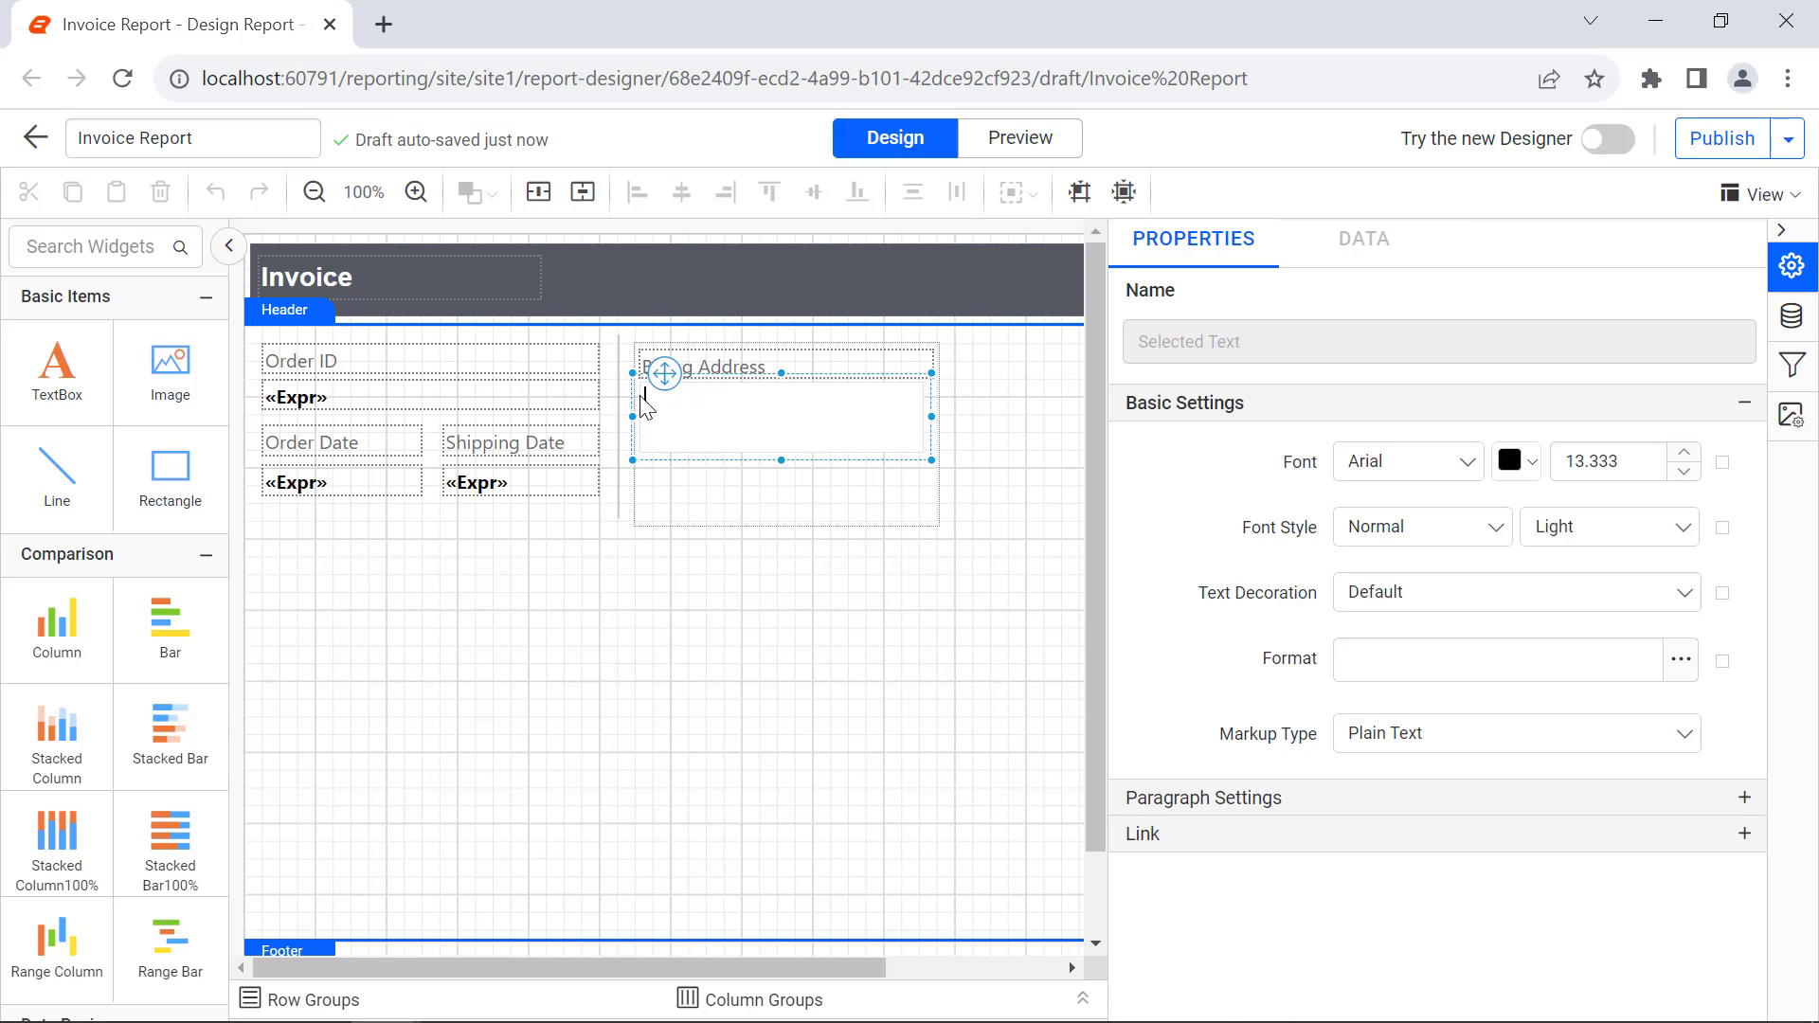
left_click_drag(933, 461, 941, 531)
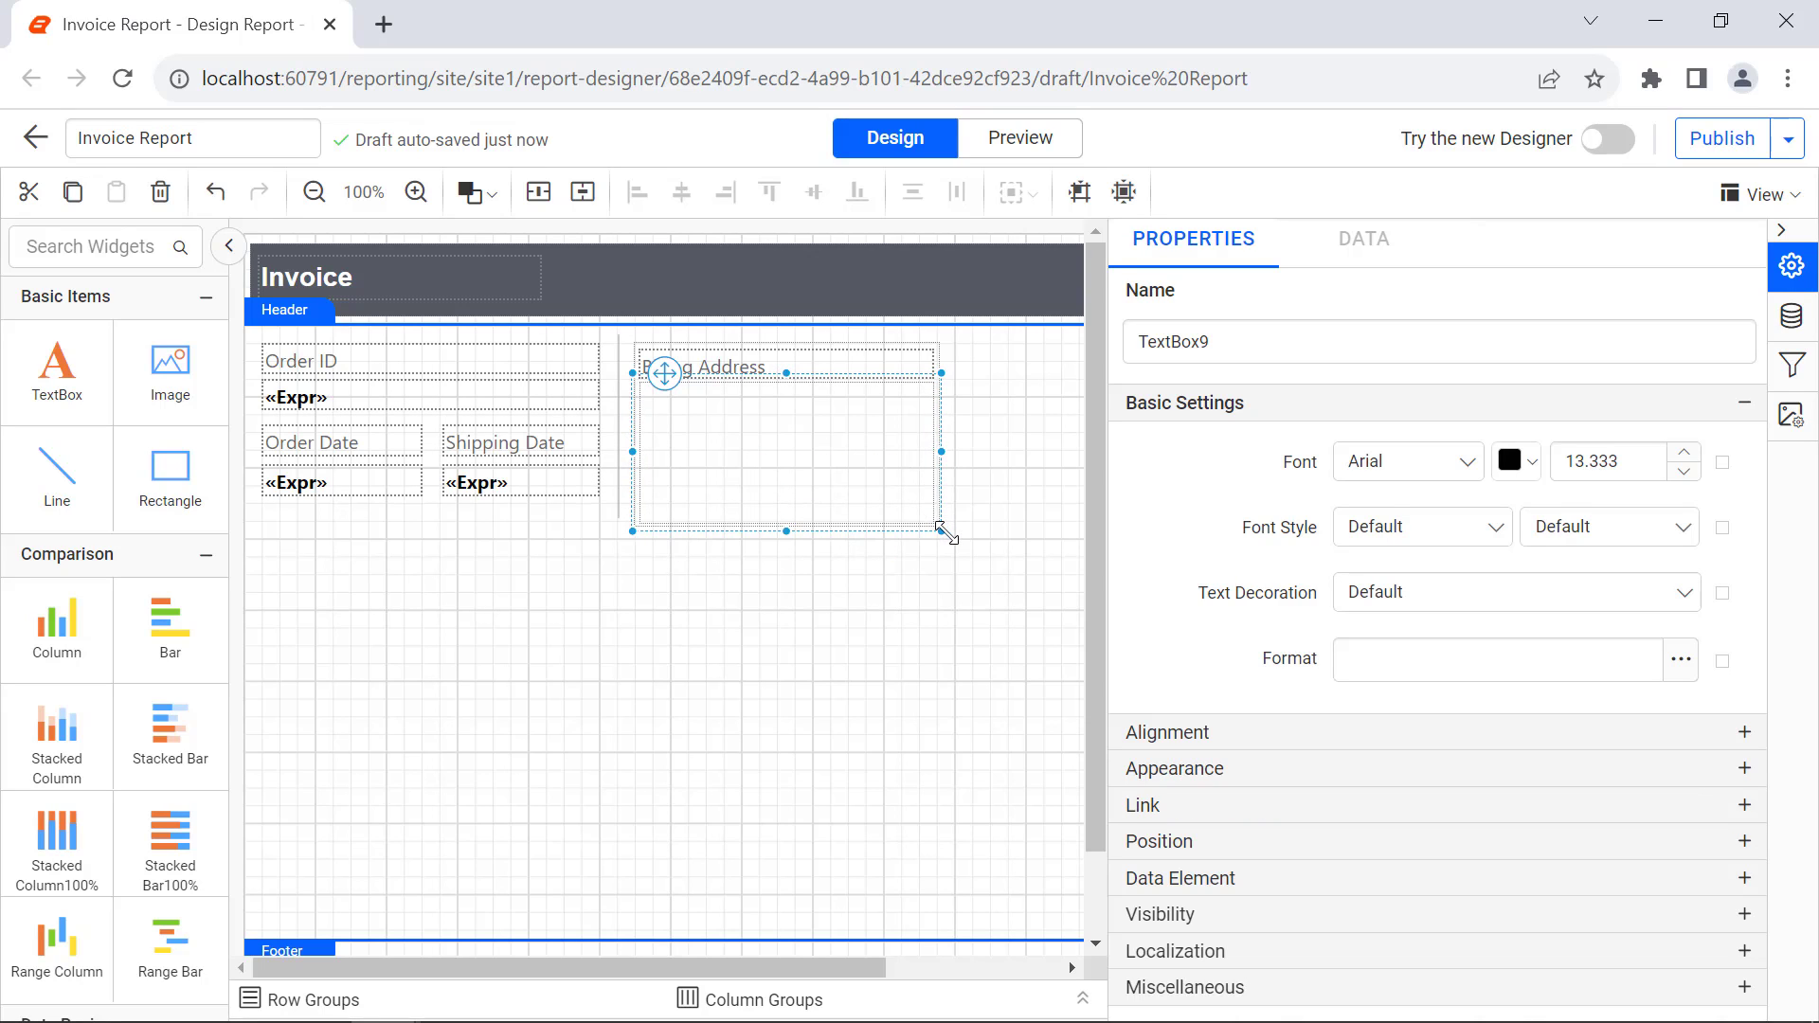
- Give the new text box below Billing Address the expression =StrConv(First(Fields!ShipName.Value, "ShipmentDetails"),vbProperCase)
right_click(647, 388)
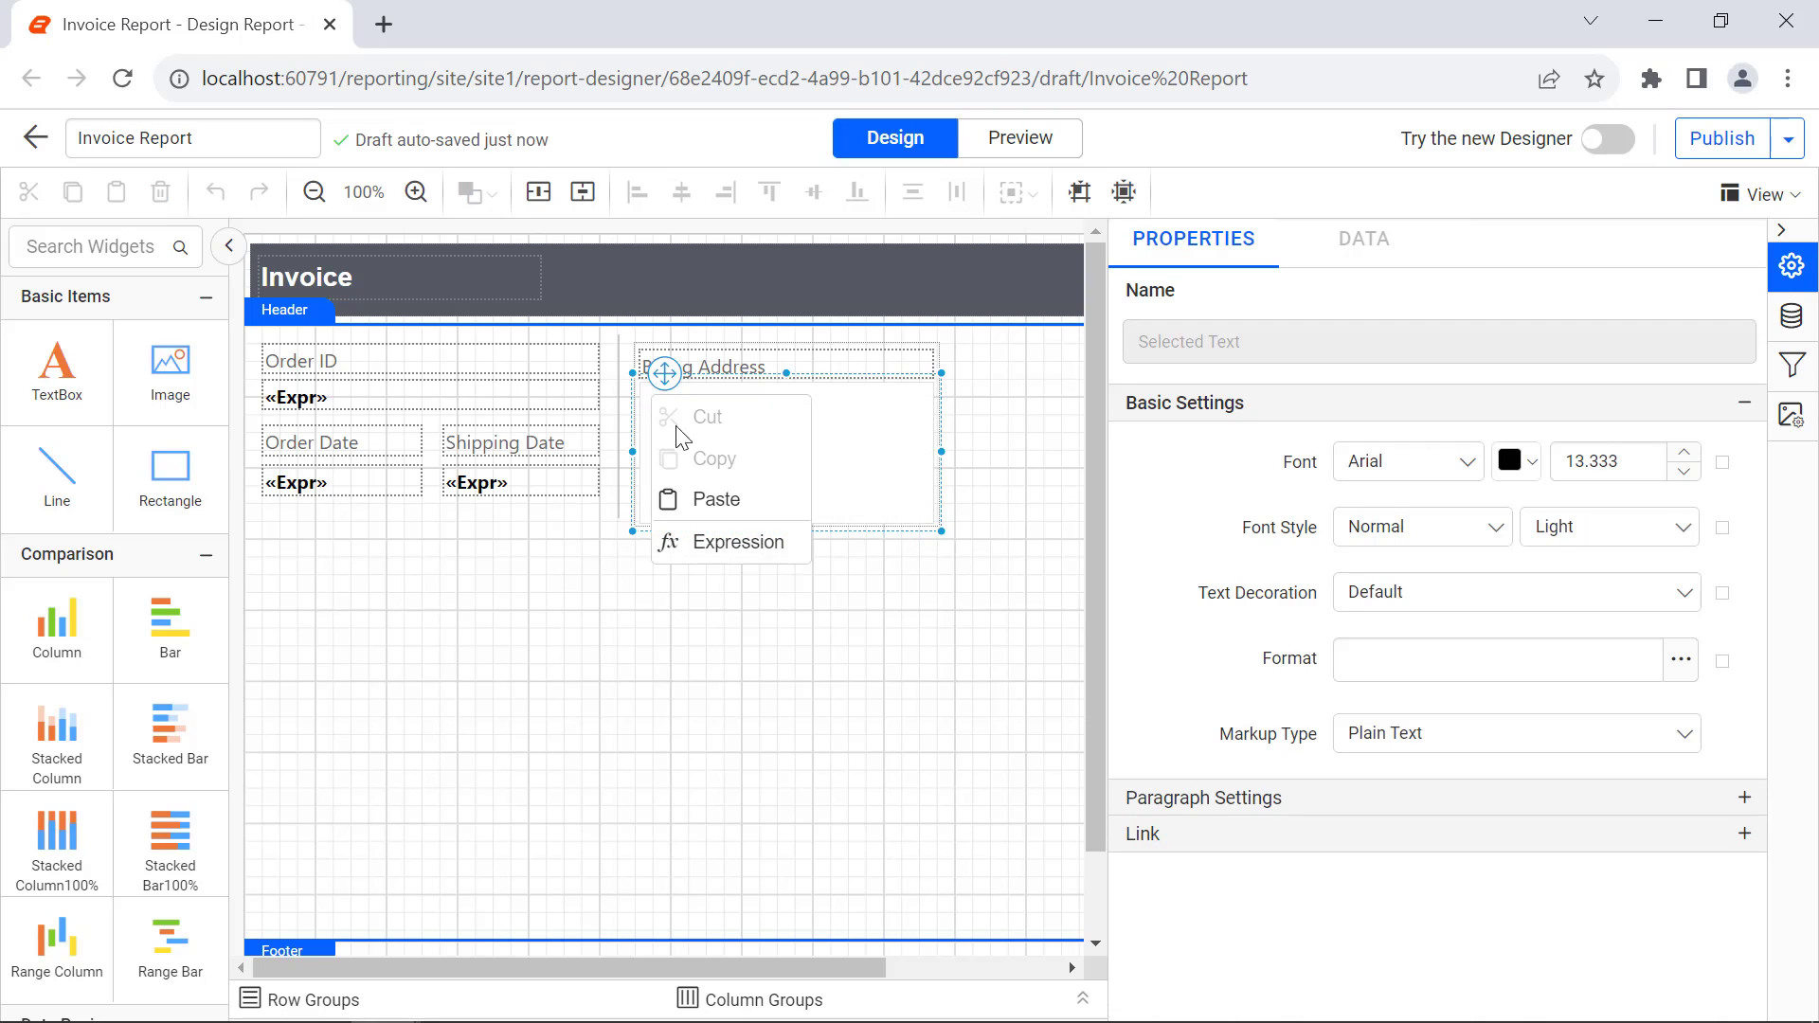
left_click(734, 542)
type("=StrConv(First(Fields!ShipName.Value, \"ShipmentDetails\"),vbProperCase)")
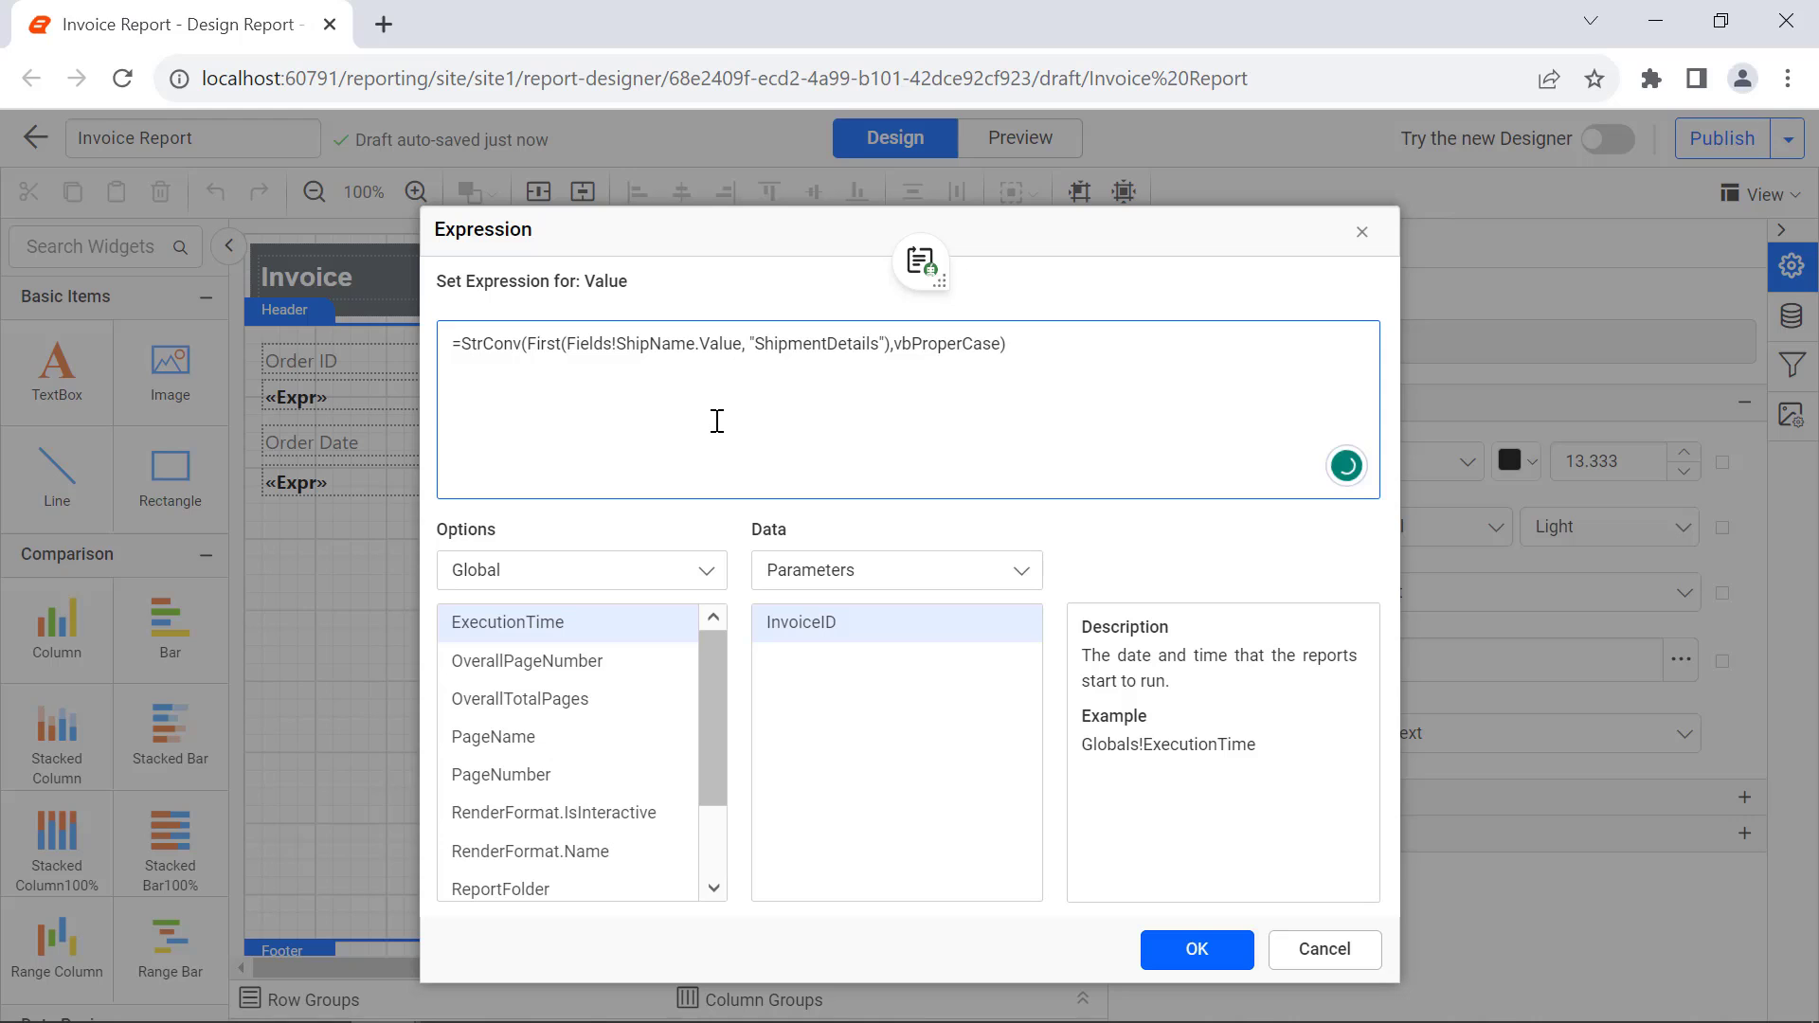
left_click(1182, 955)
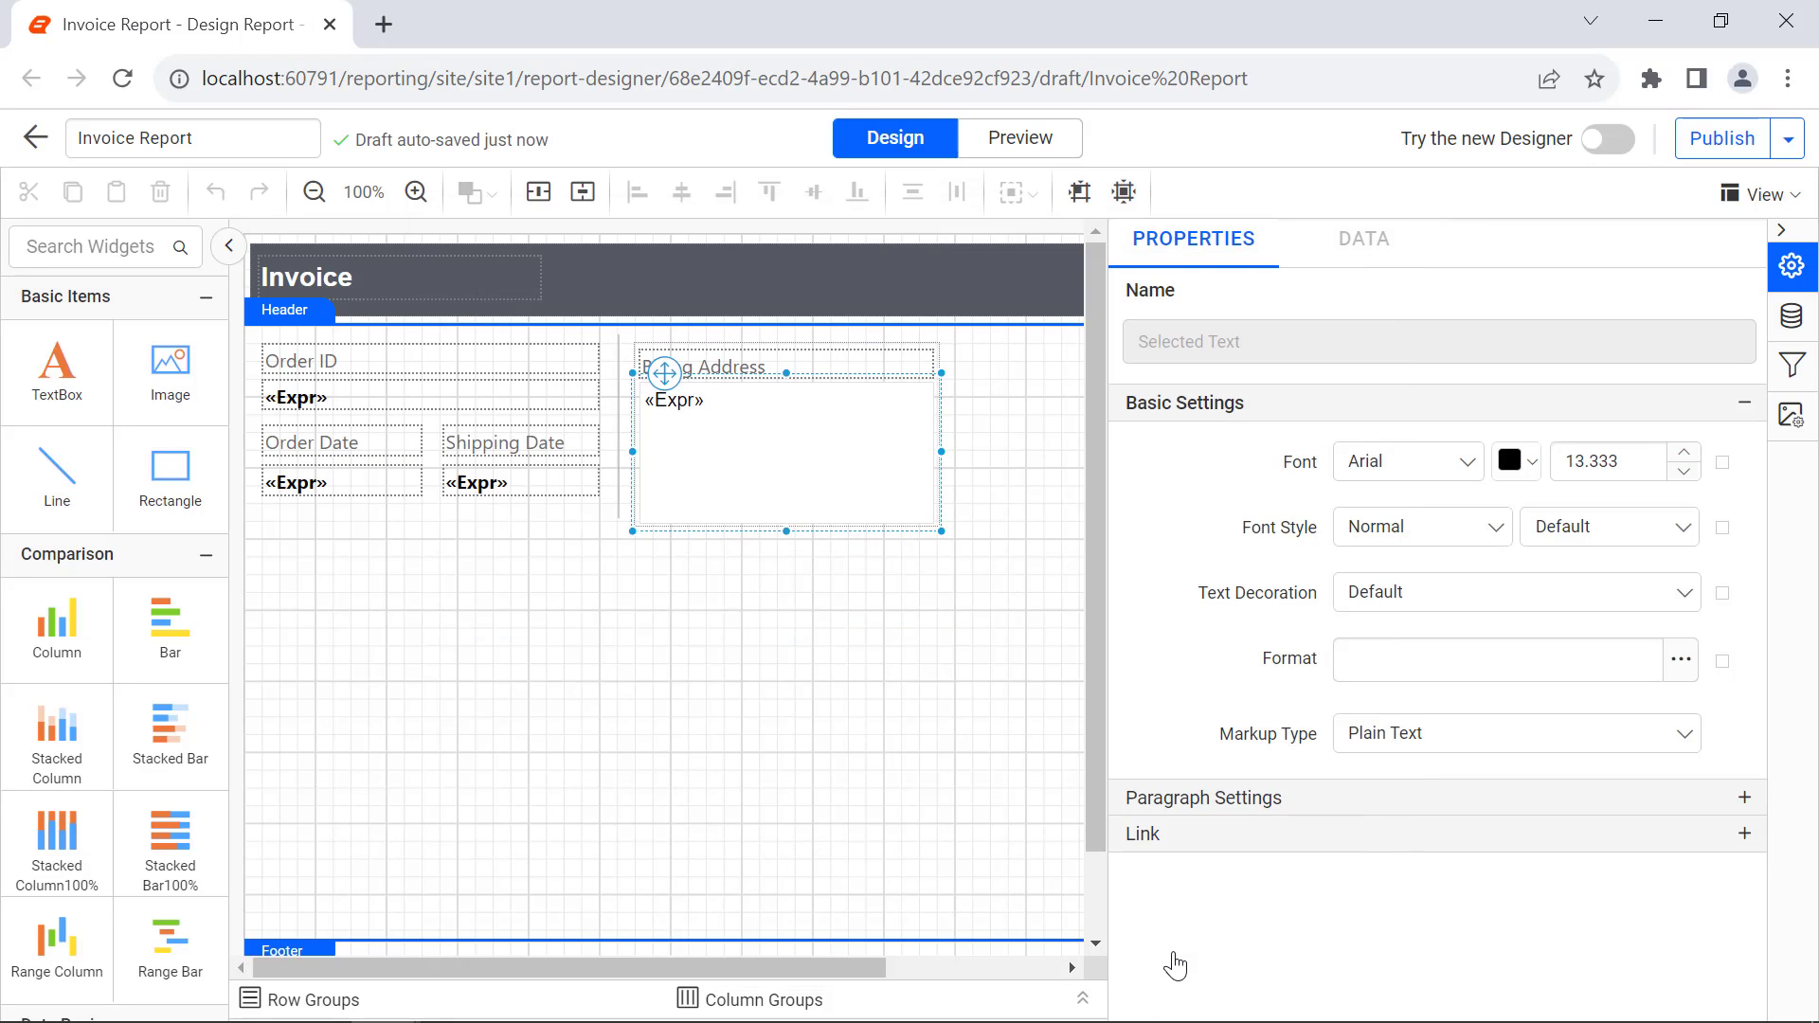
- Add a second and a third expression on separate lines in the text box below Billing Address
right_click(742, 410)
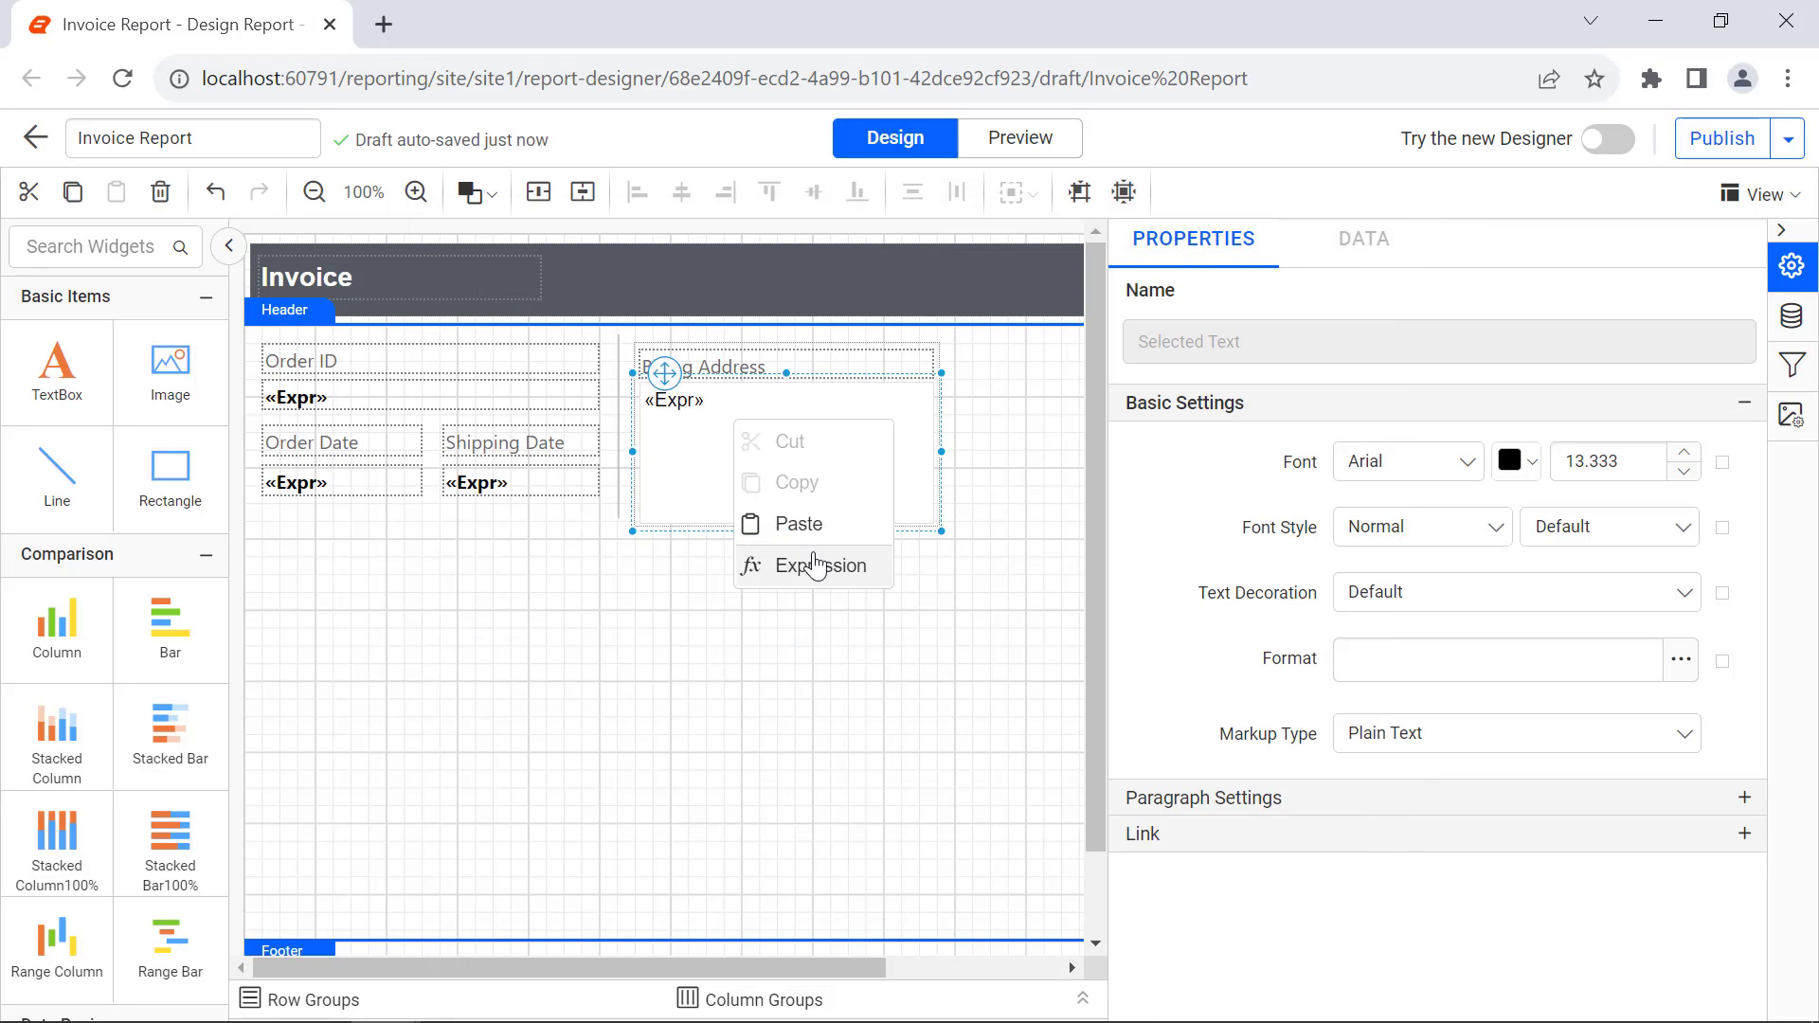
left_click(812, 560)
left_click(1175, 952)
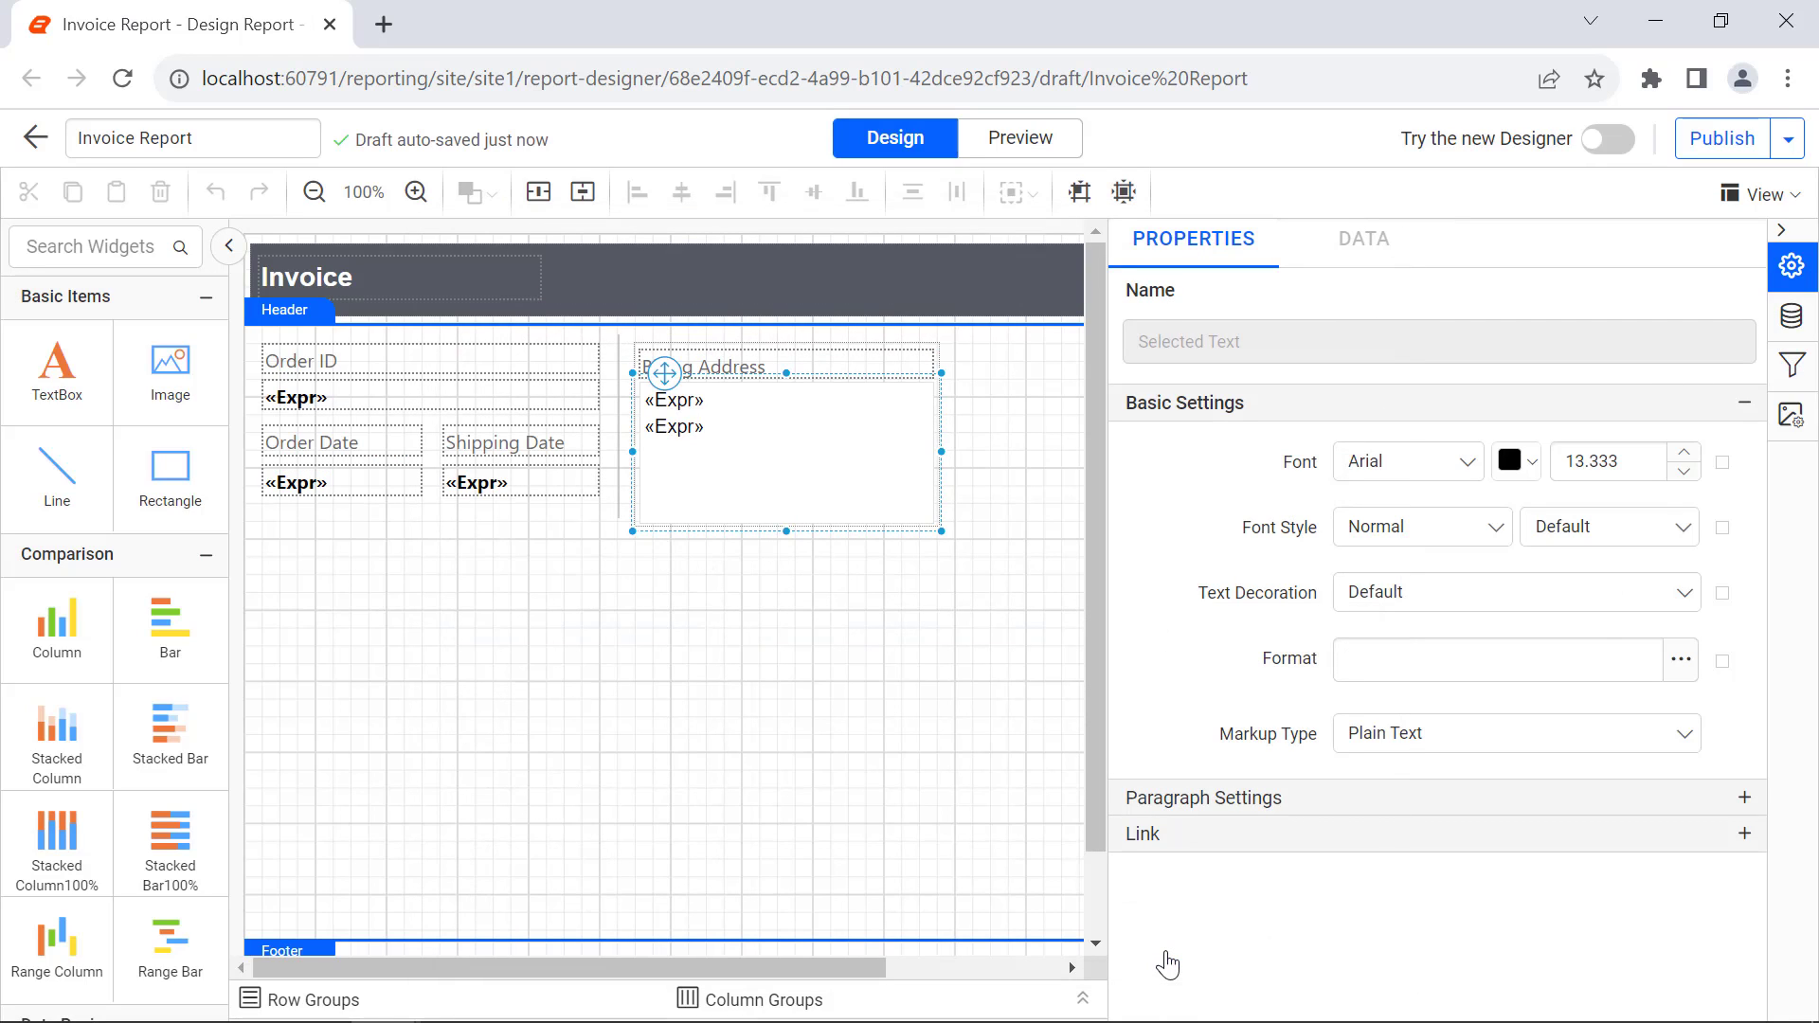
key("Return")
right_click(755, 435)
left_click(800, 532)
left_click(1182, 952)
- Add a fourth and a fifth expression on separate lines in the text box below Billing Address
key("Return")
right_click(743, 465)
left_click(788, 561)
left_click(1153, 950)
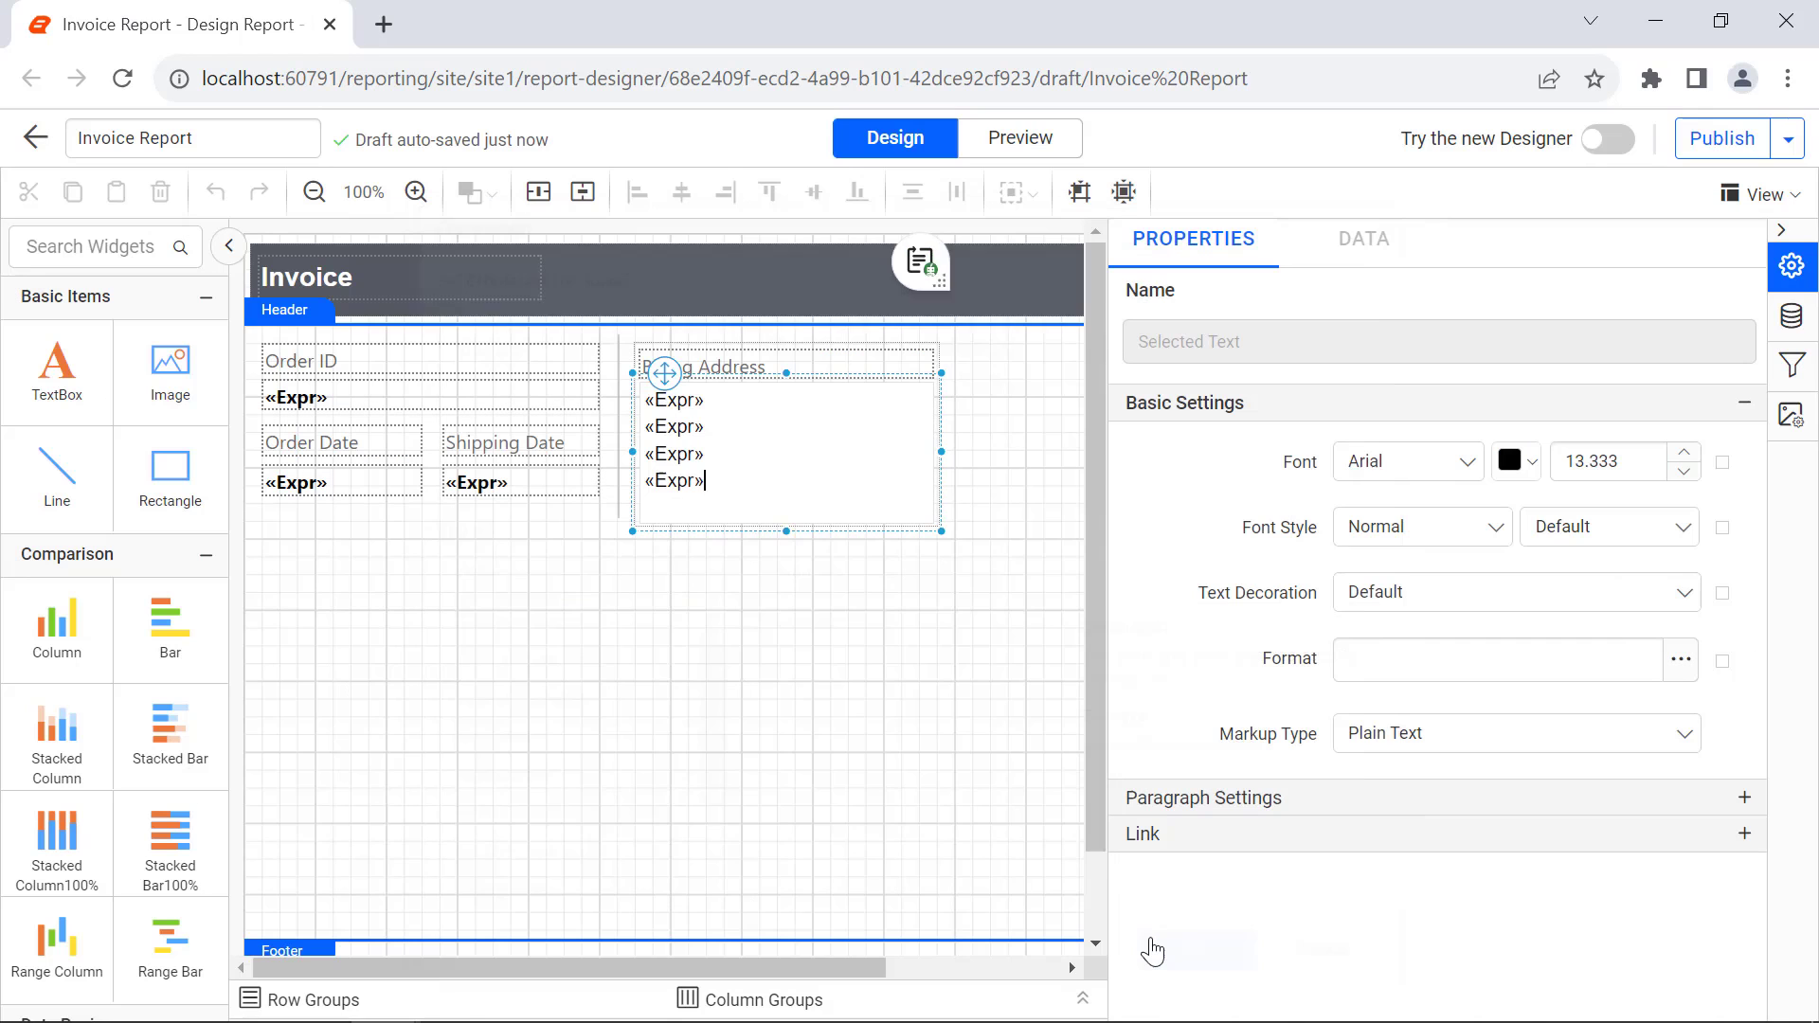
key("Return")
right_click(766, 485)
left_click(818, 648)
key("ctrl+v")
left_click(1197, 948)
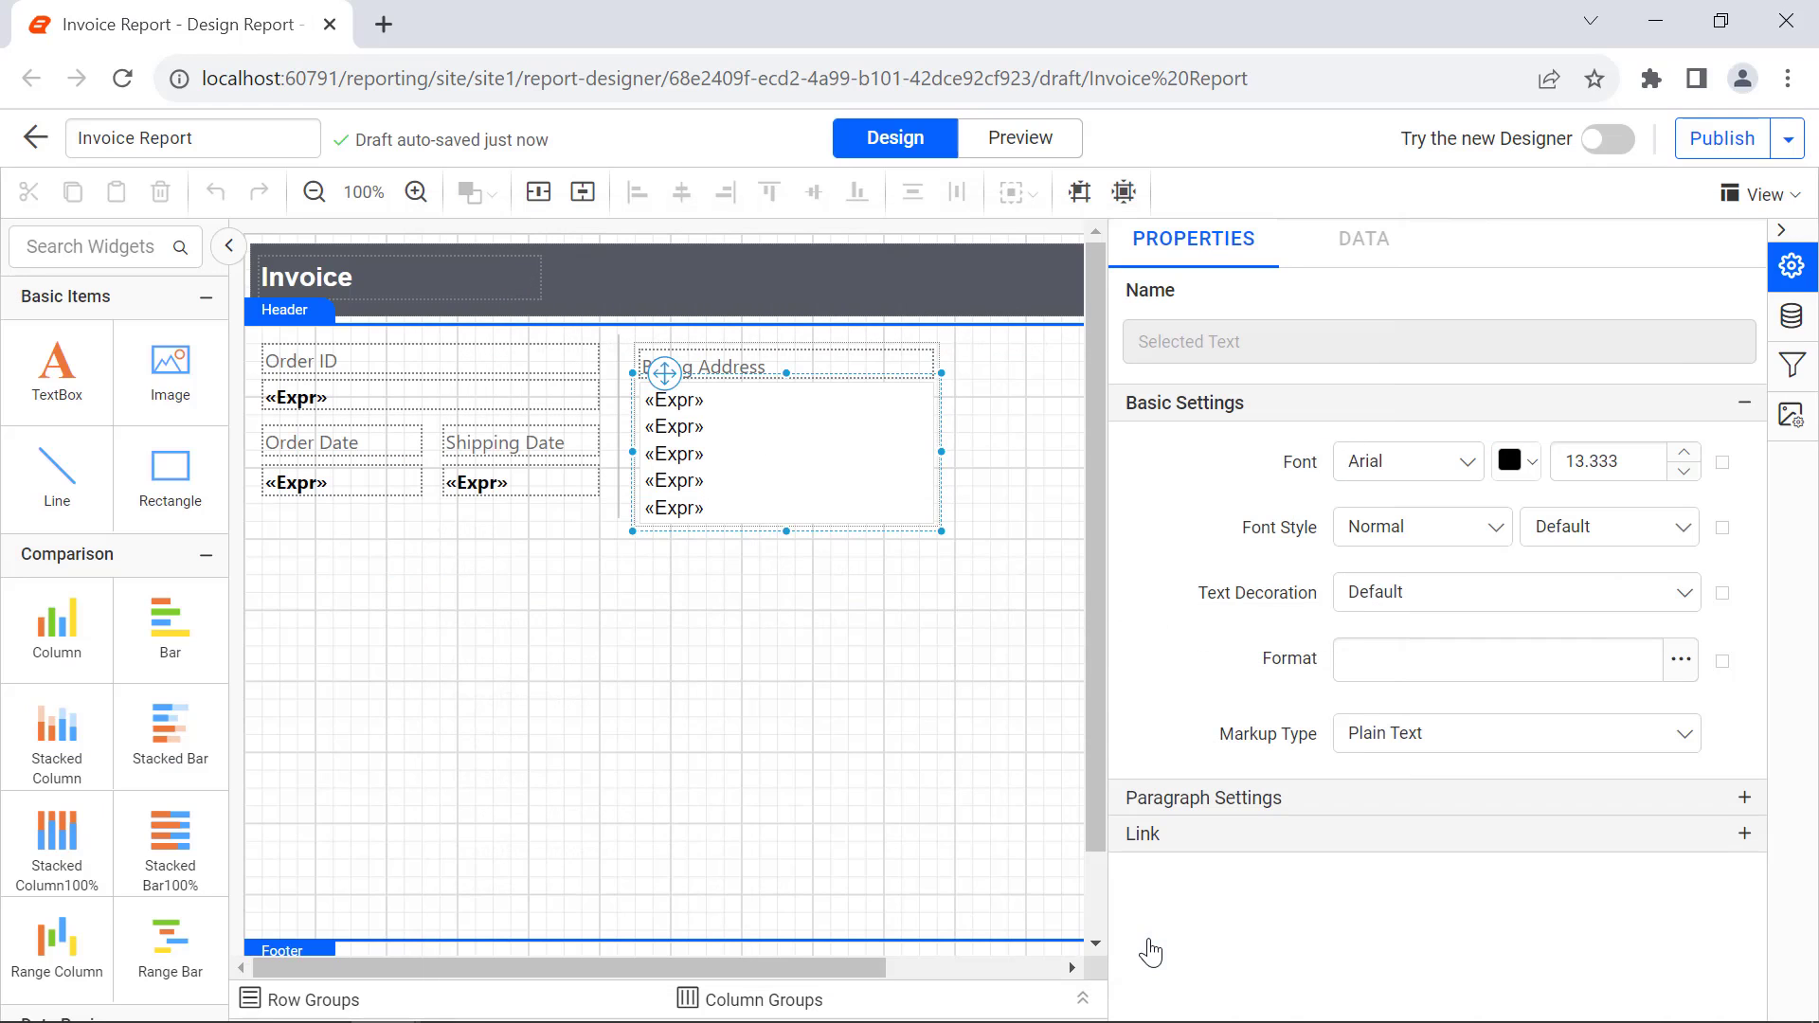
- Set the font of the whole expression text box below Billing Address to Segoe UI
left_click(952, 548)
left_click(922, 519)
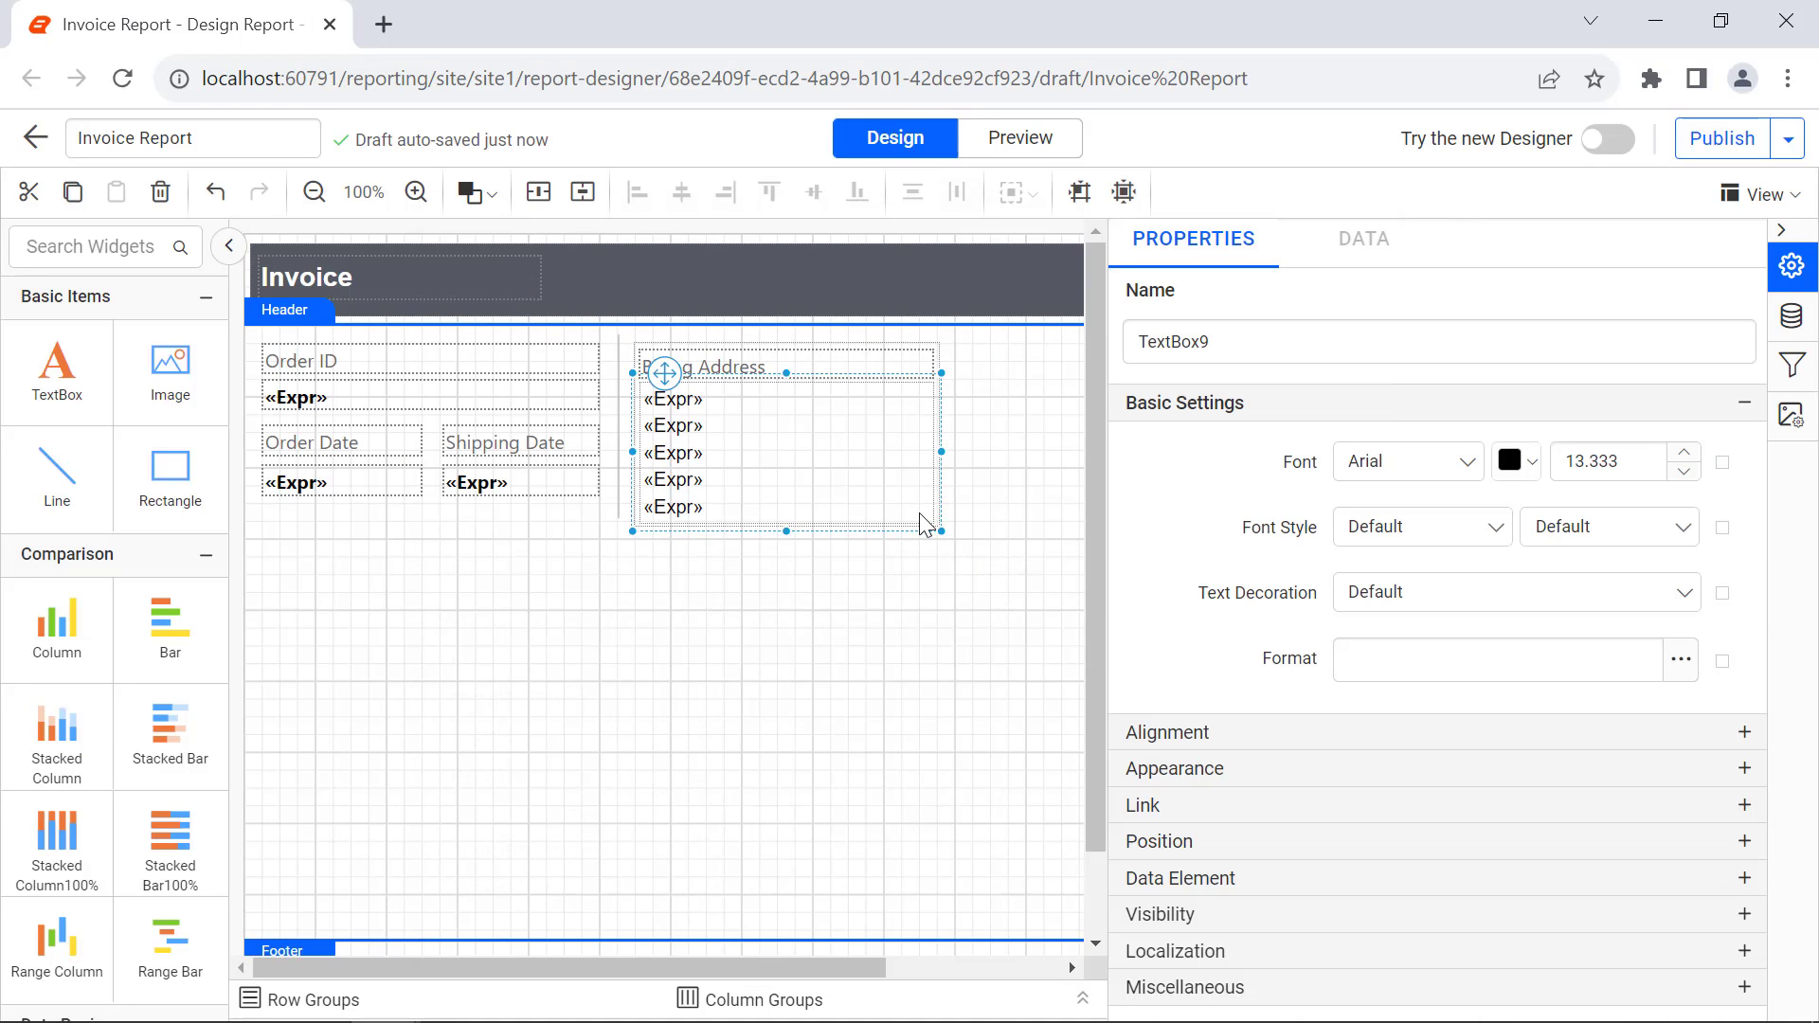
left_click(1393, 463)
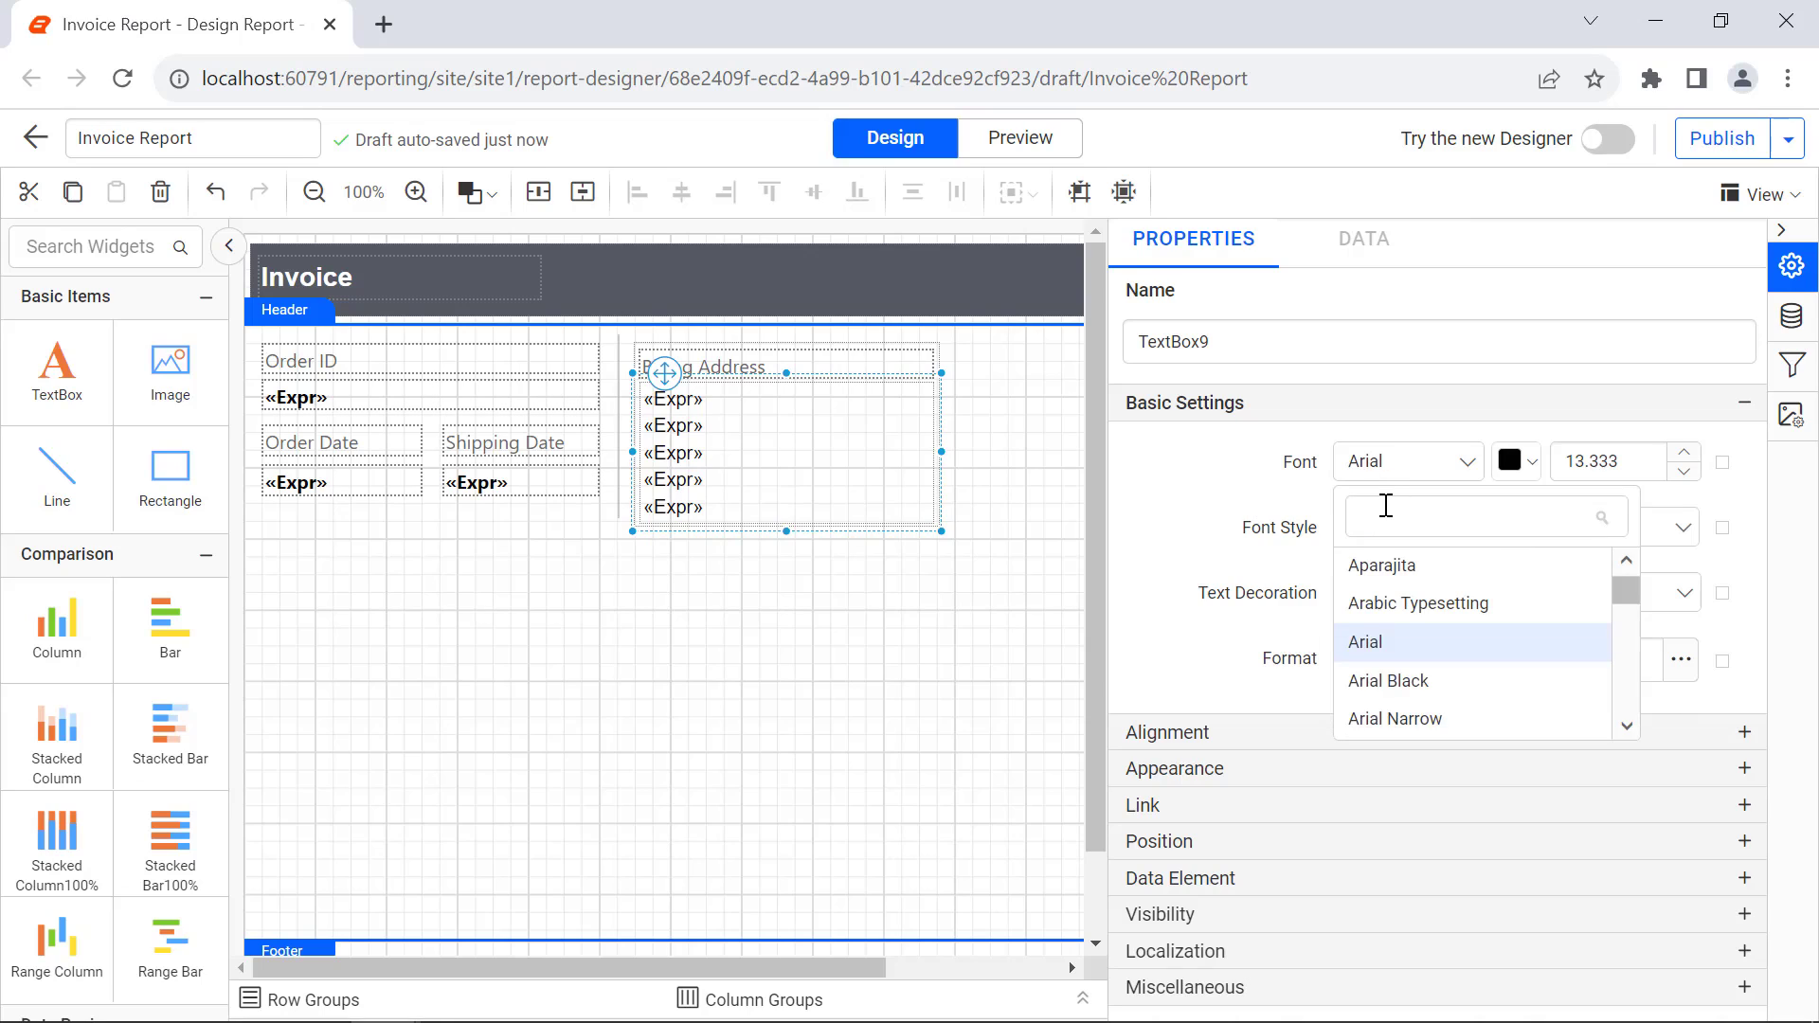
type("Seg")
left_click(1401, 682)
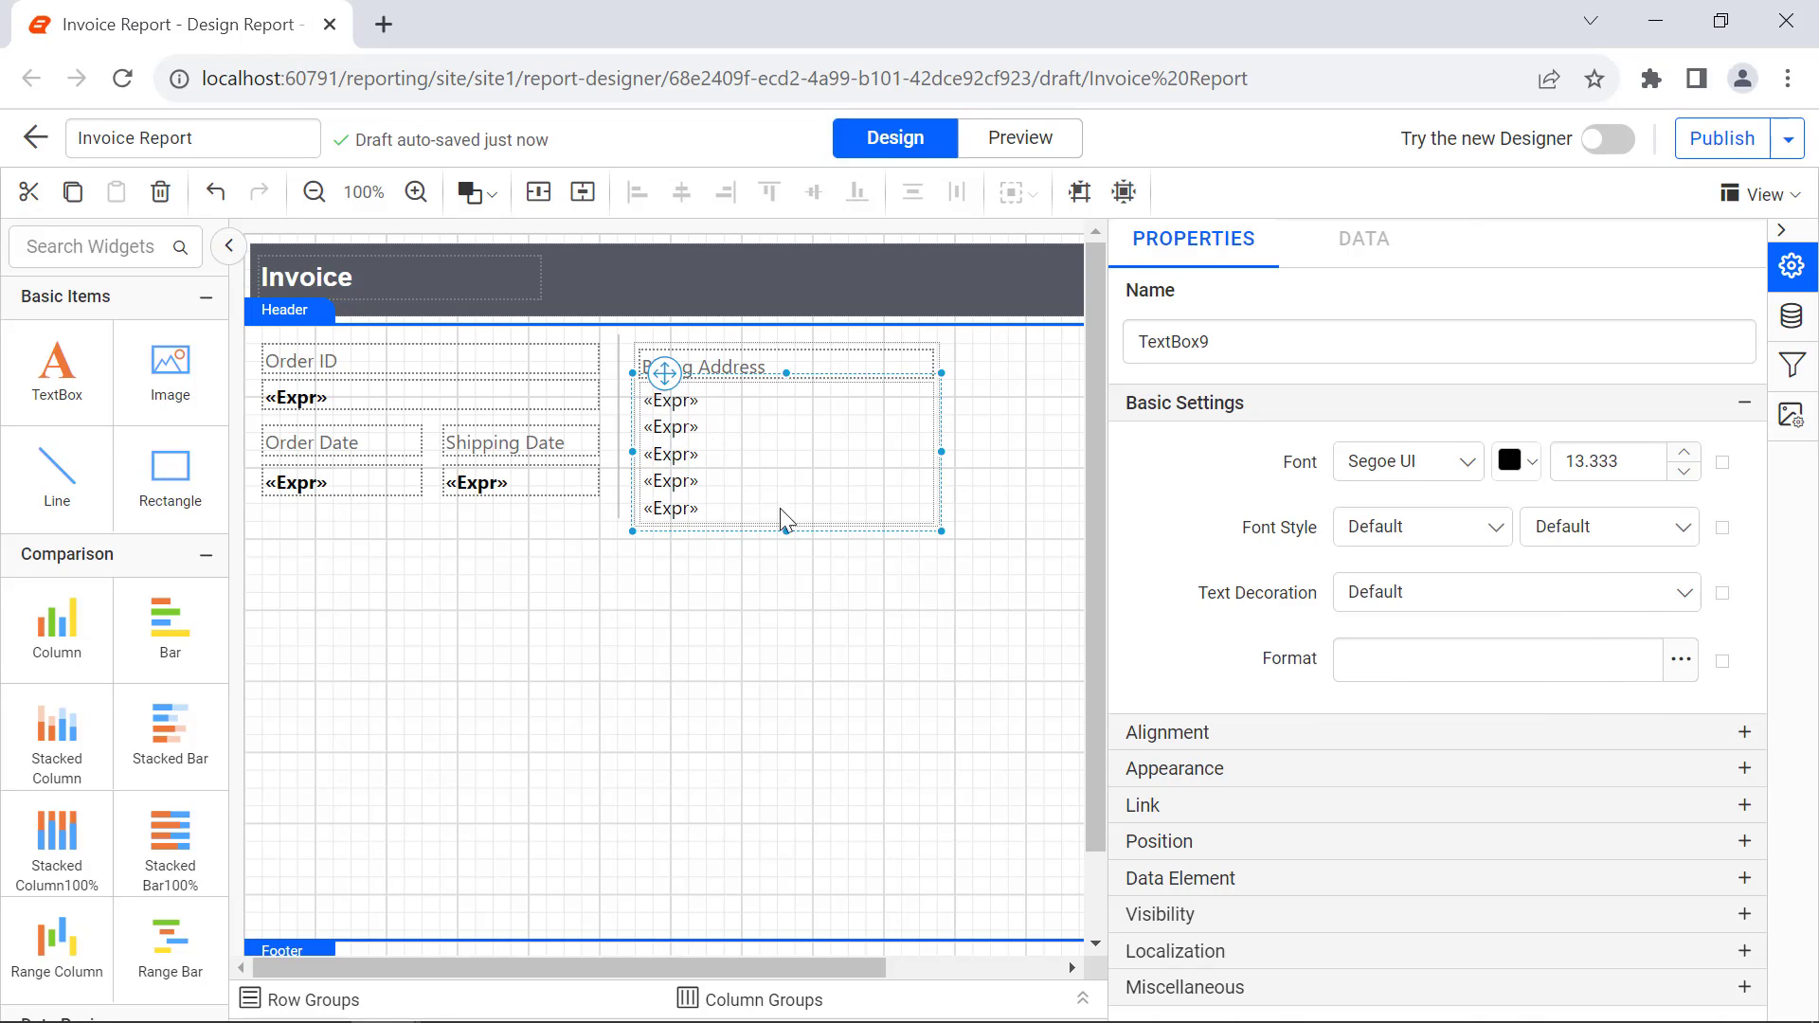
- Set the font weight of only the first expression below Billing Address to Bold
double_click(680, 402)
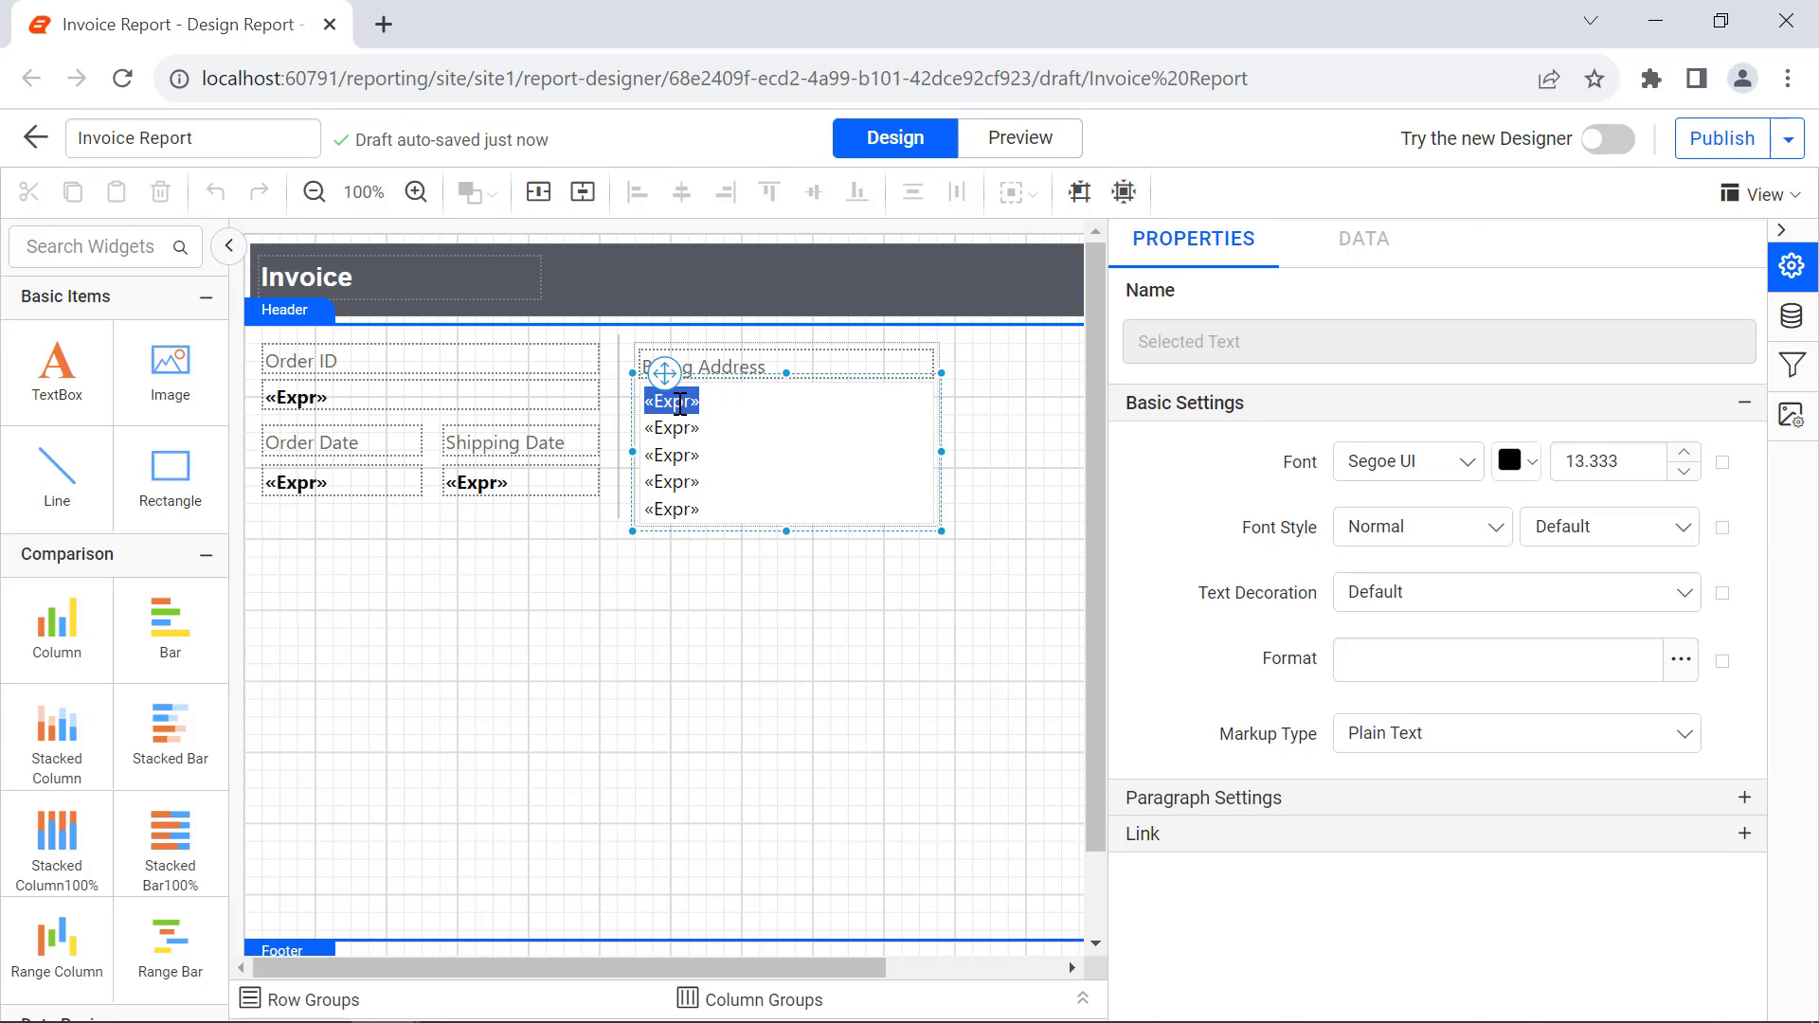
left_click(1611, 526)
left_click(1573, 724)
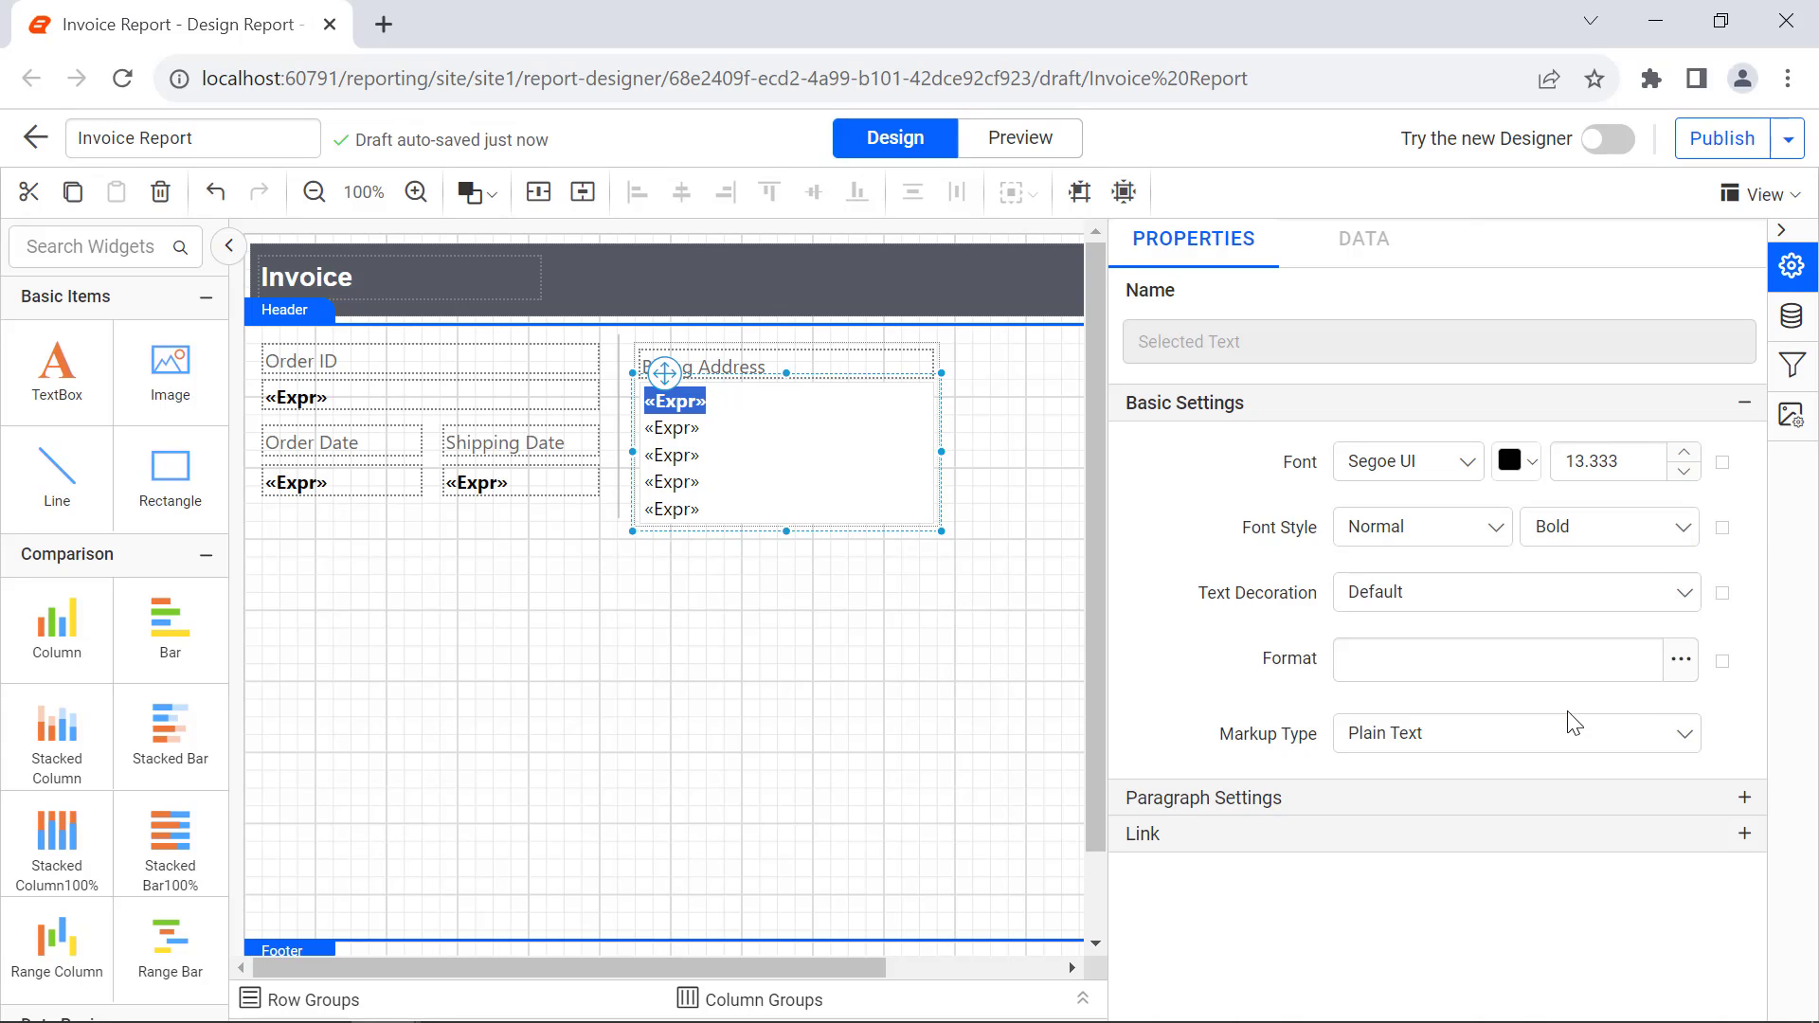
- Add a vertical line about 129 pixels tall to the right of the billing address block and color it light grey
left_click_drag(748, 967, 1058, 973)
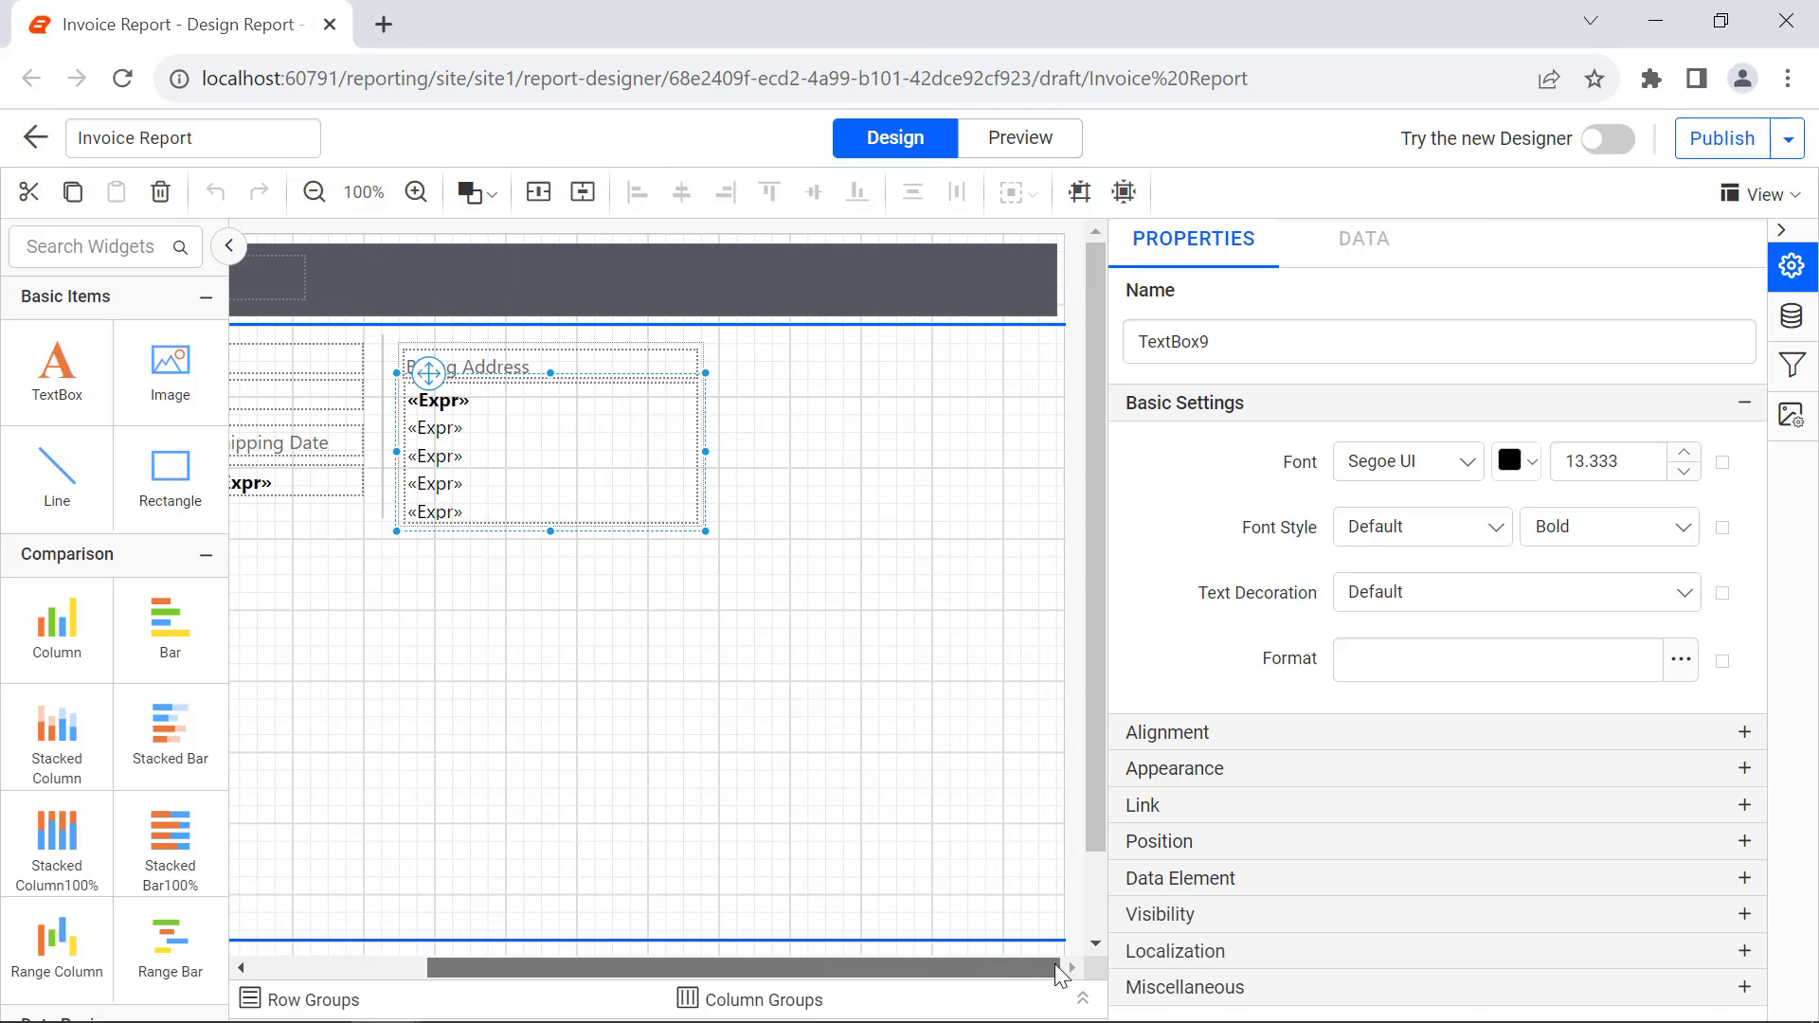
left_click_drag(57, 469, 725, 348)
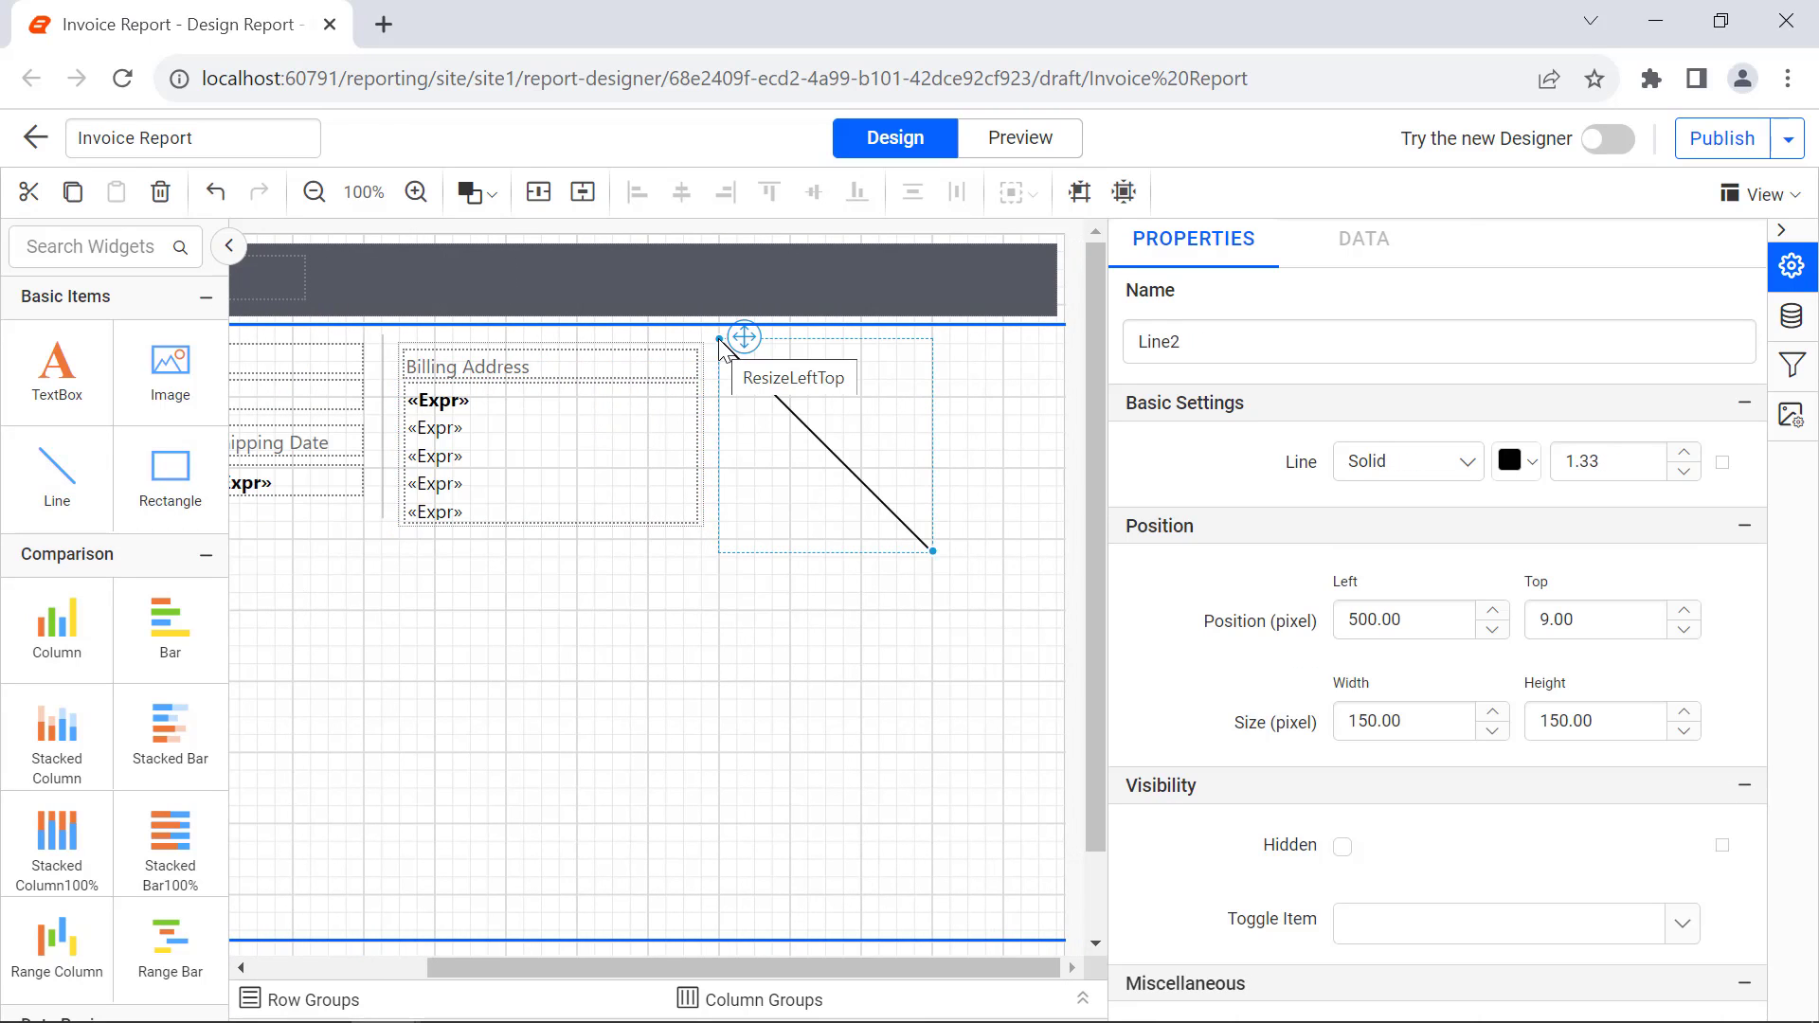
left_click_drag(933, 550, 718, 520)
left_click(1516, 461)
left_click(1523, 568)
left_click(1667, 855)
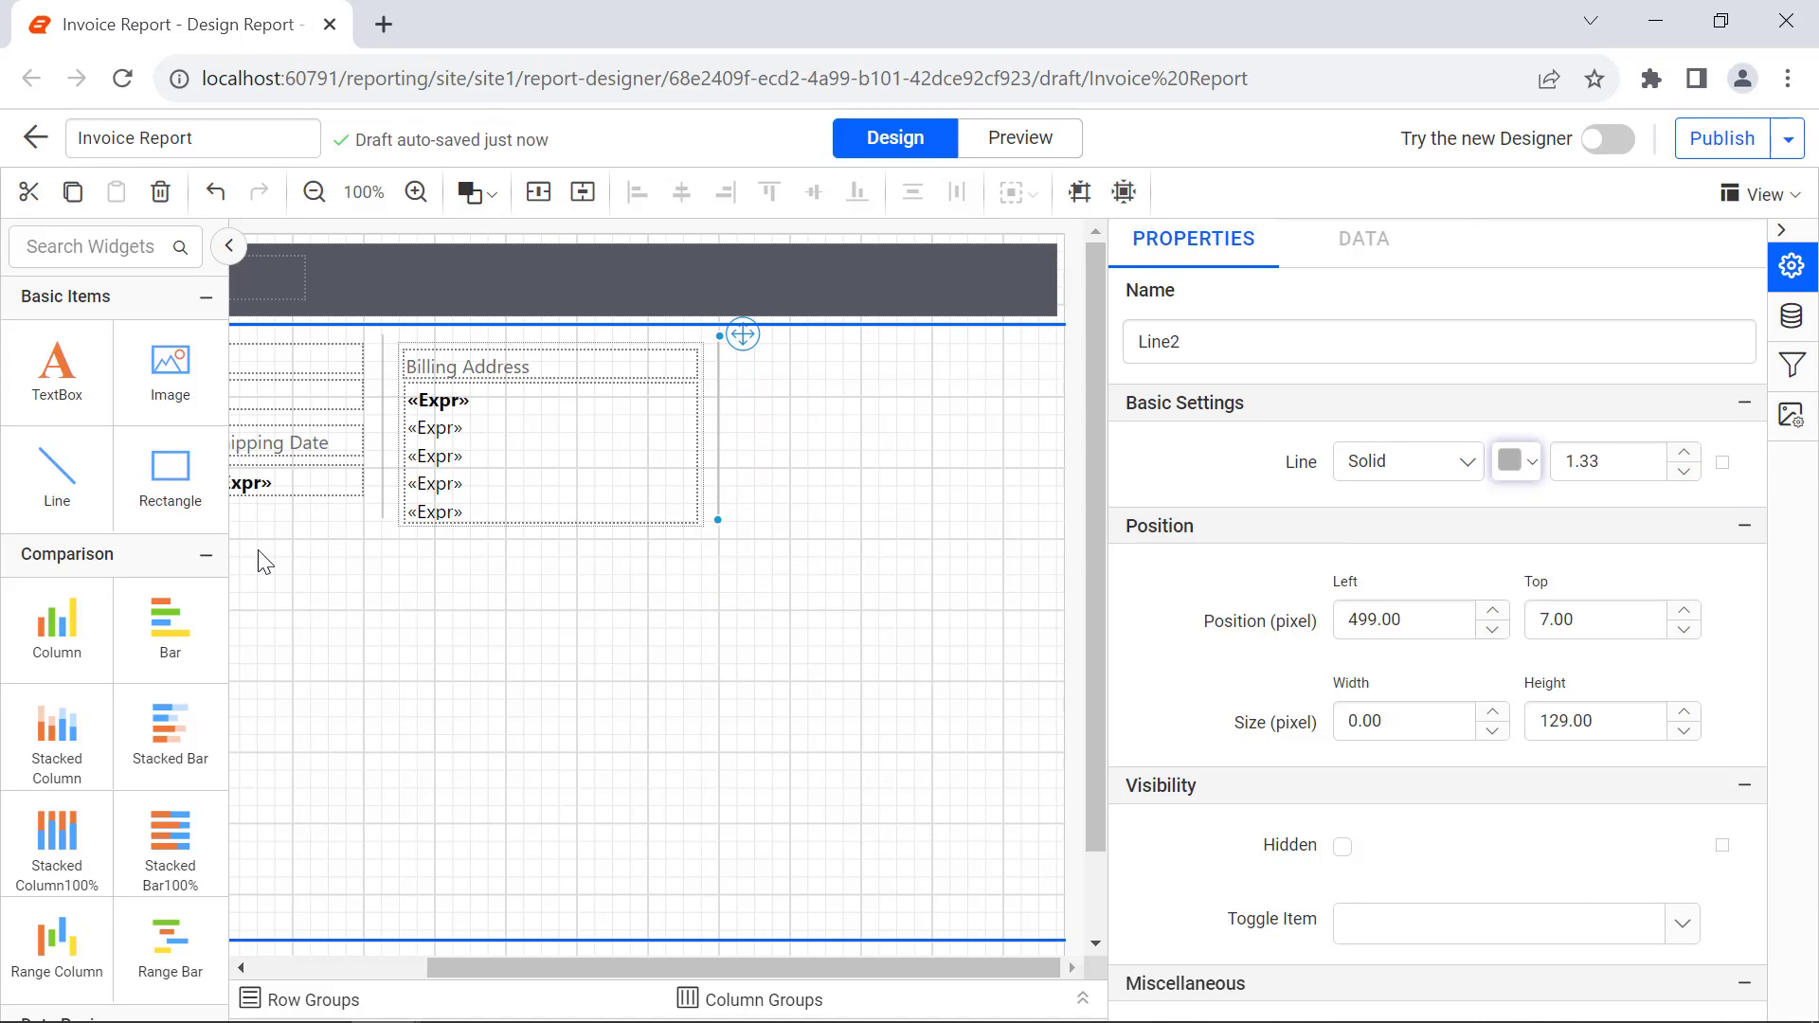
- Add an enlarged rectangle to the right of the second vertical line and fit a text box reading Shipment Address across its top
left_click_drag(171, 469, 730, 381)
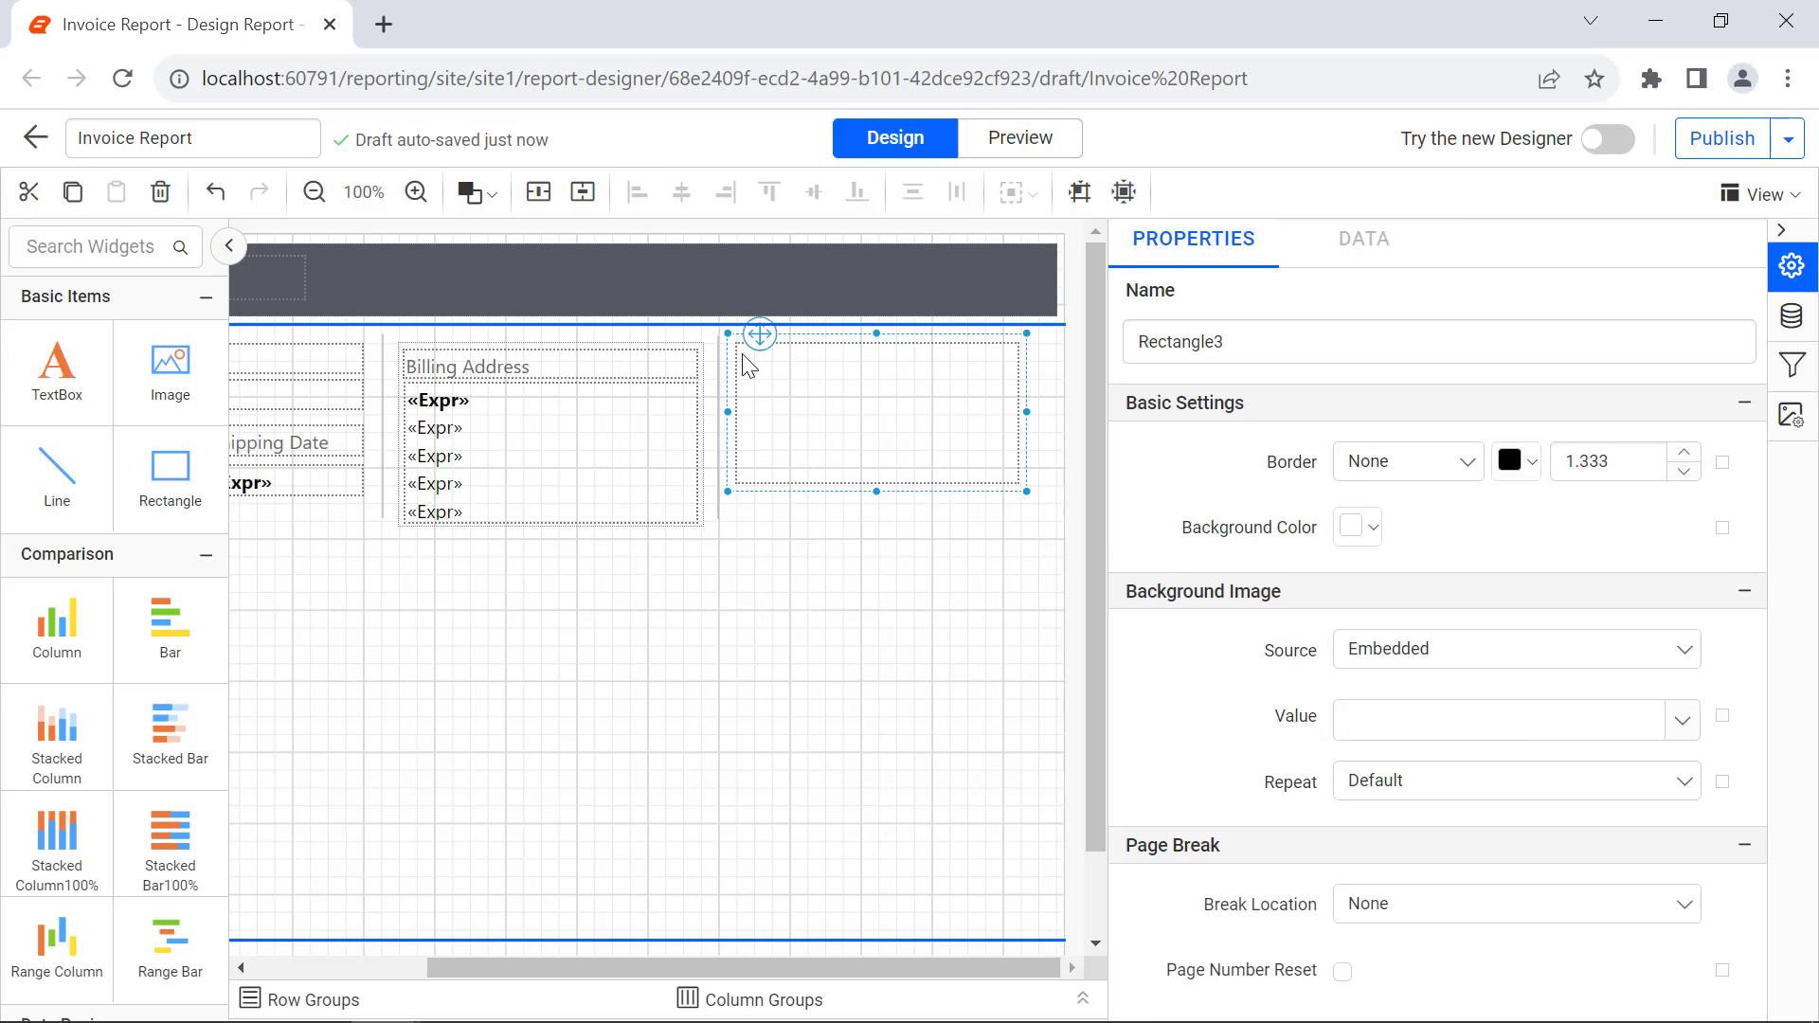
left_click_drag(1008, 500, 1056, 536)
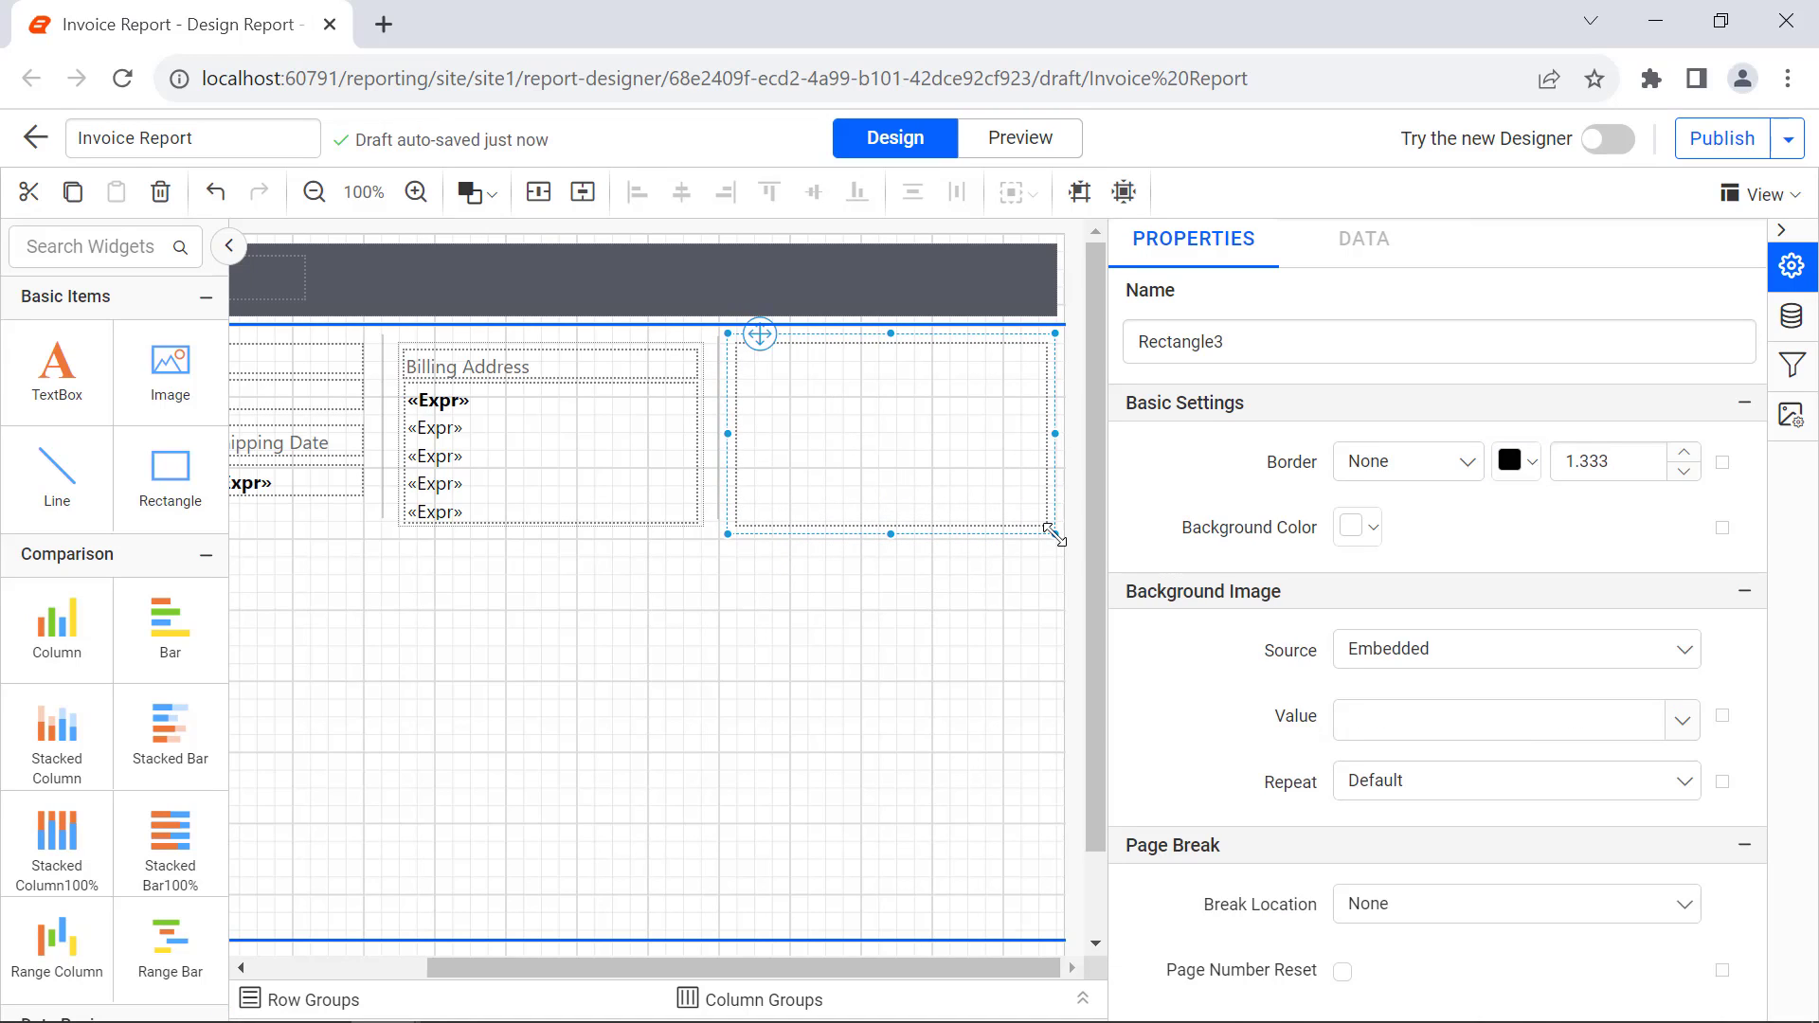
left_click_drag(56, 370, 748, 369)
type("S")
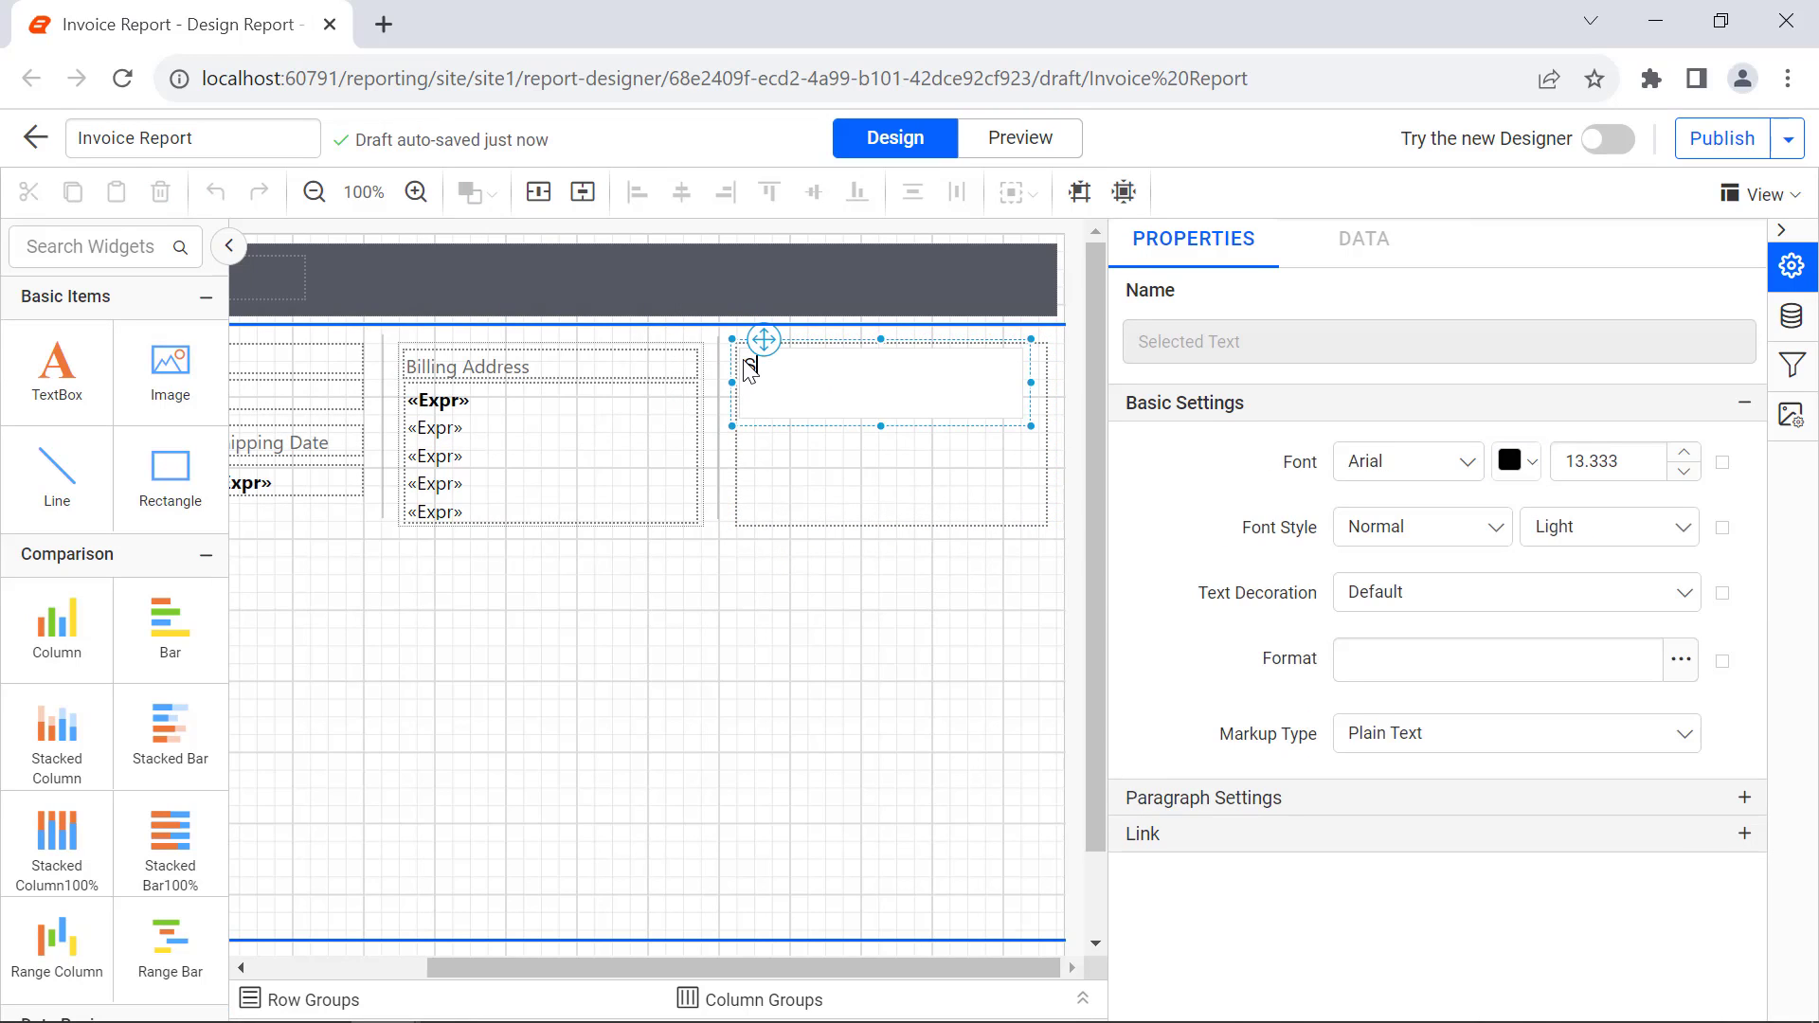
type("hipment Address")
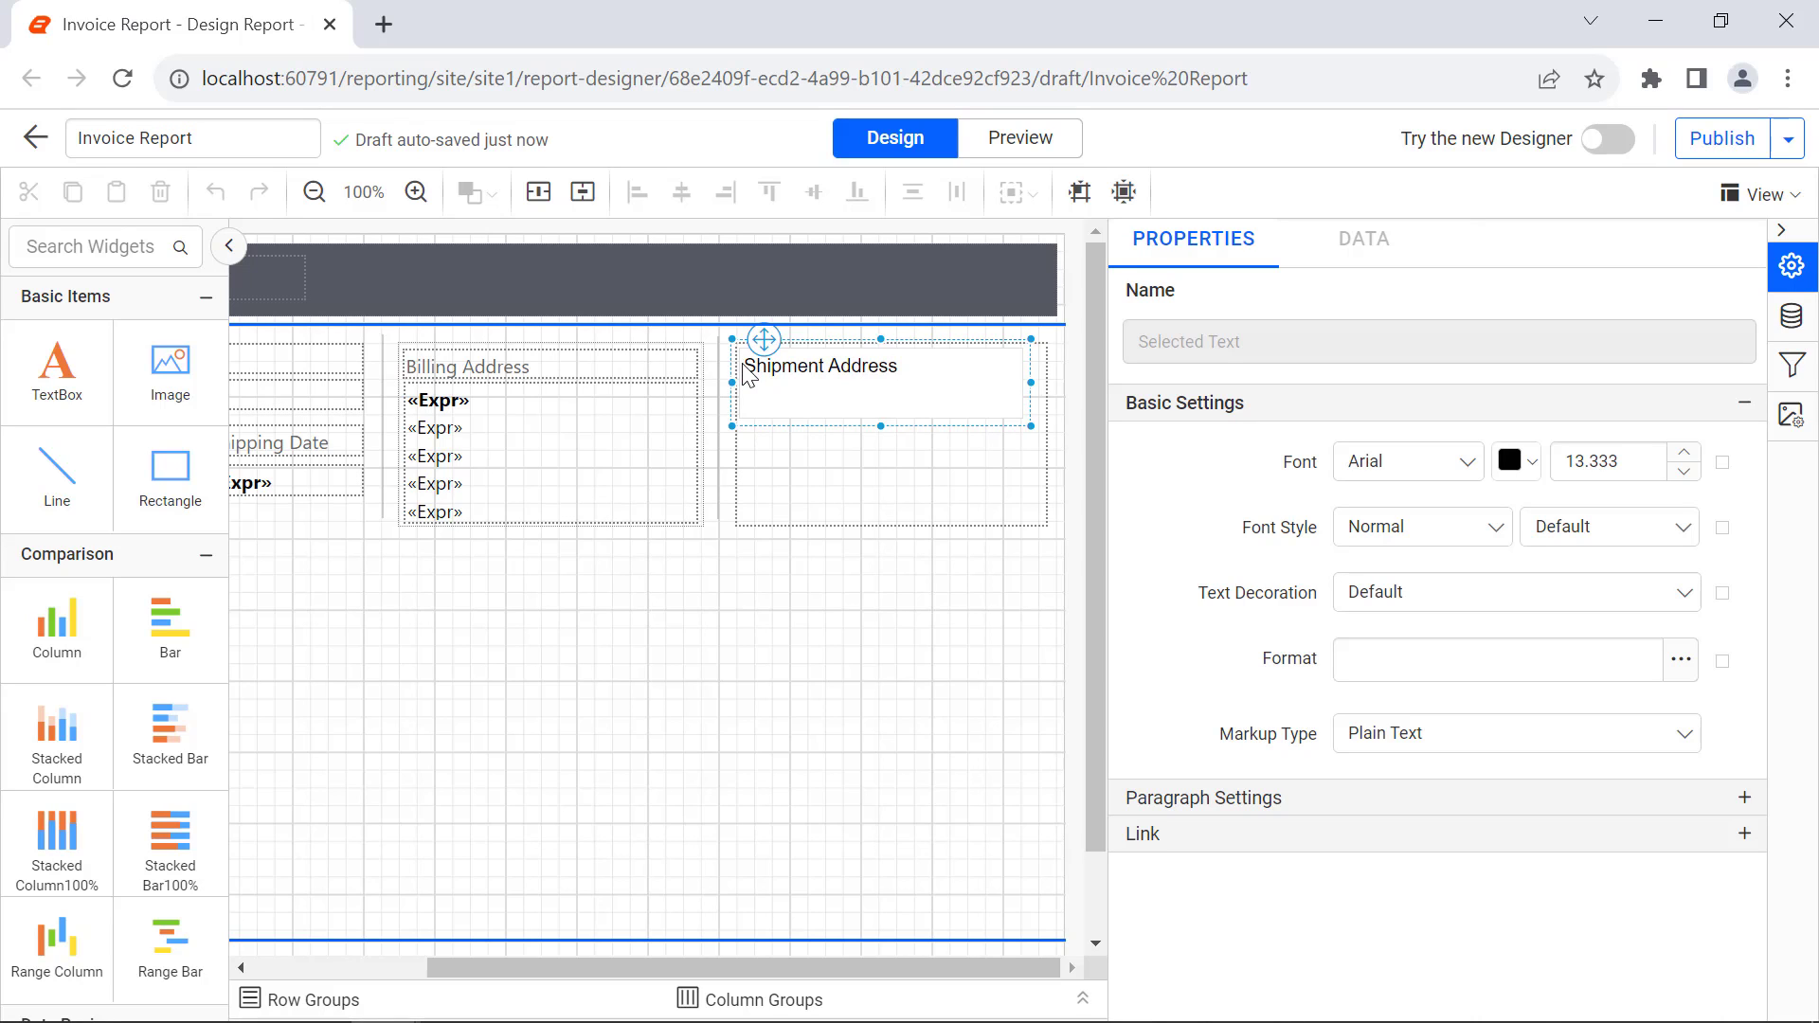
left_click_drag(1031, 426, 1050, 385)
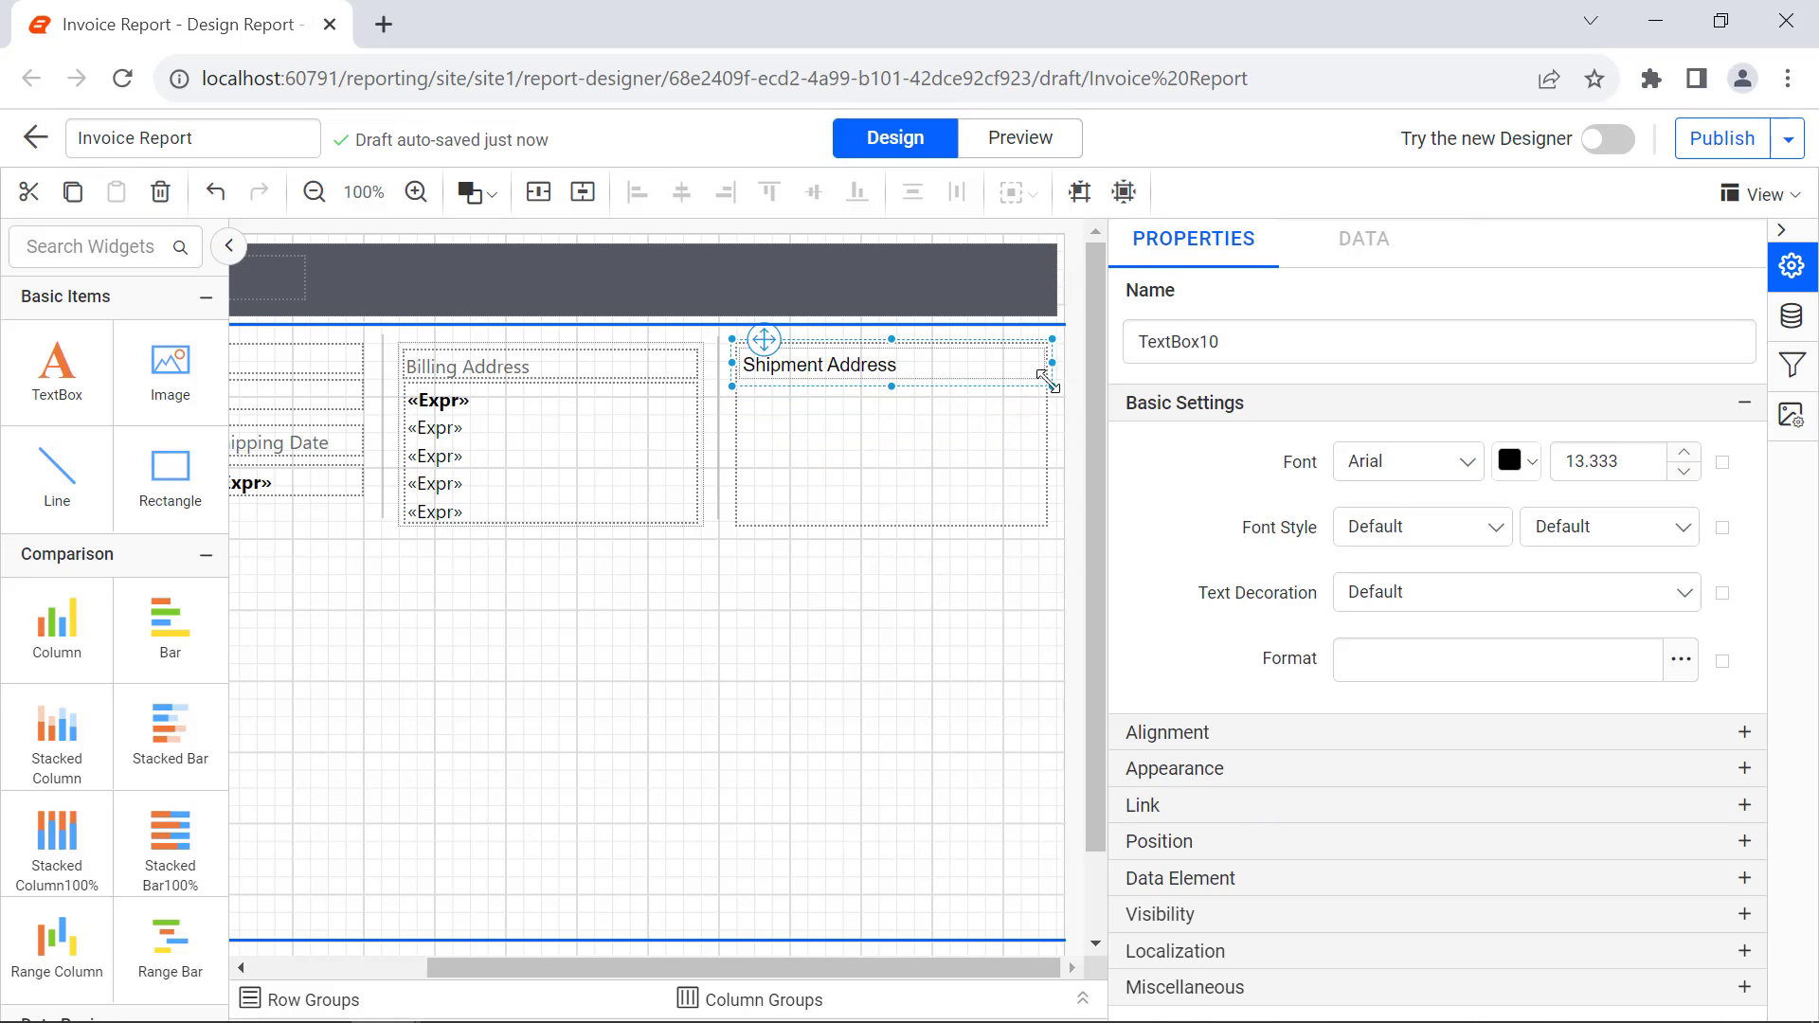
- Format the Shipment Address text box with the Segoe UI font in dark grey and Middle vertical alignment
left_click(1402, 462)
left_click(1417, 678)
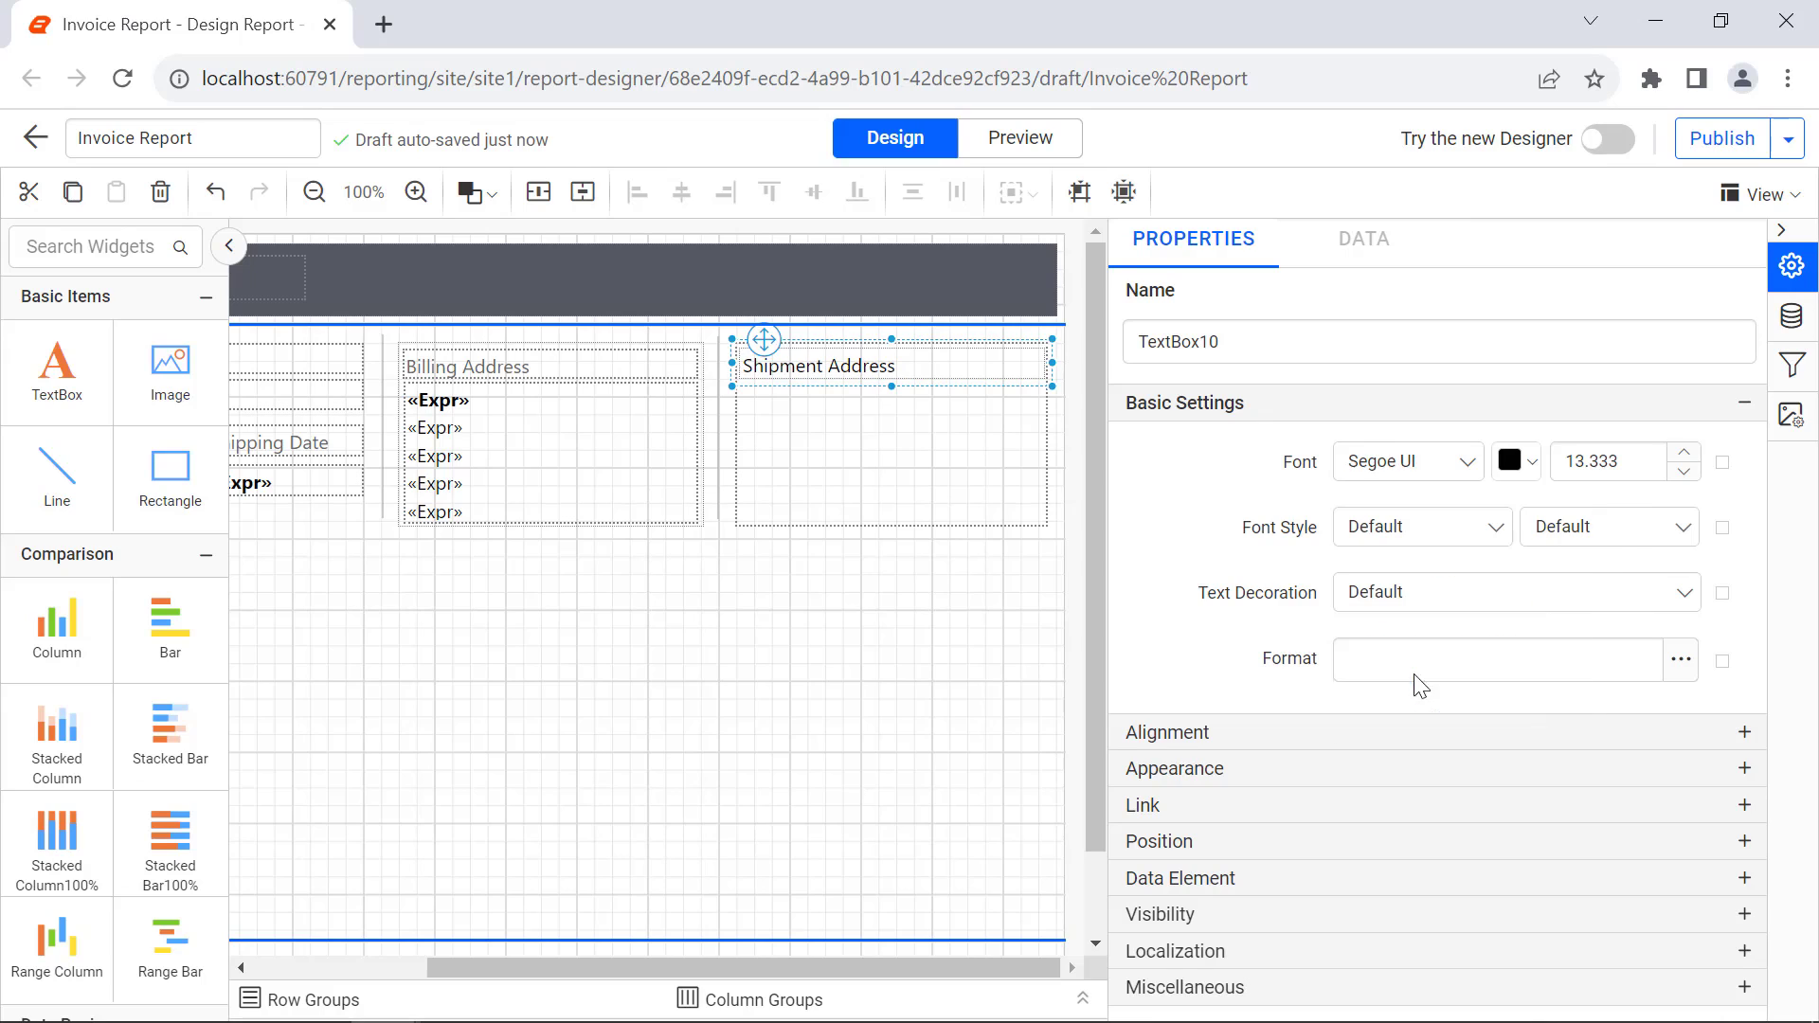
left_click(1517, 461)
left_click(1523, 658)
left_click(1660, 856)
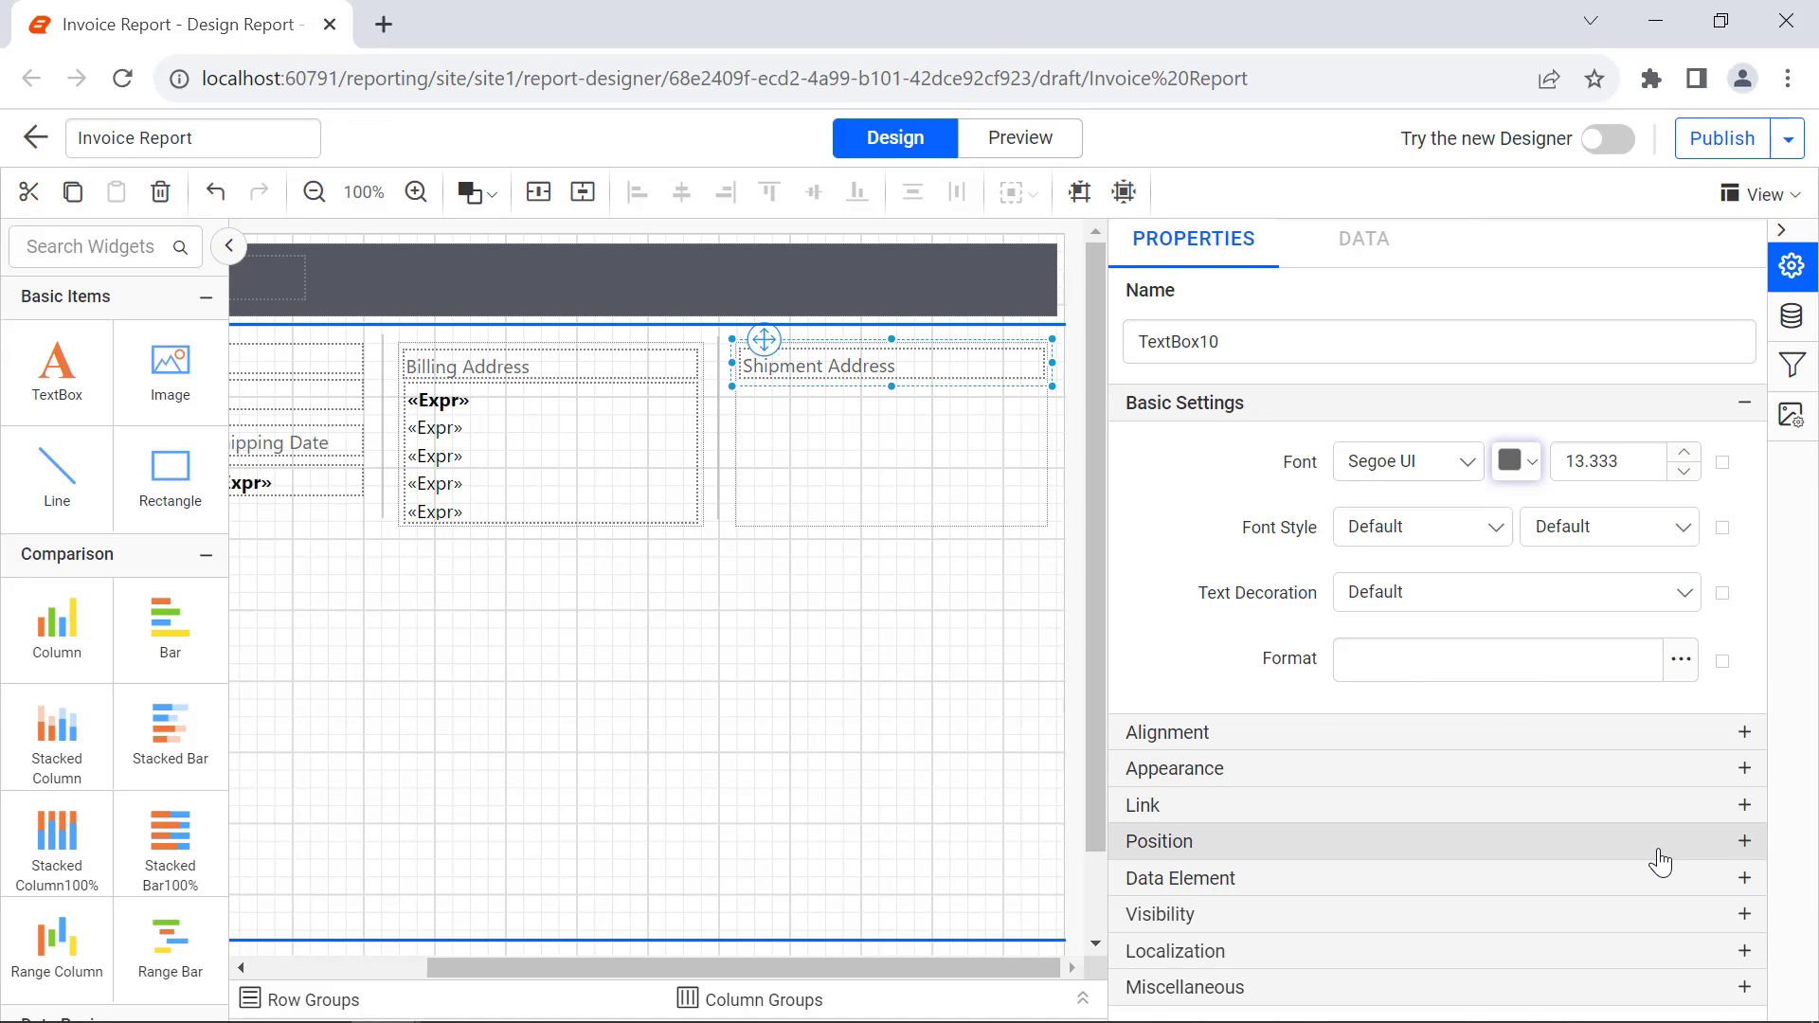
left_click(1563, 732)
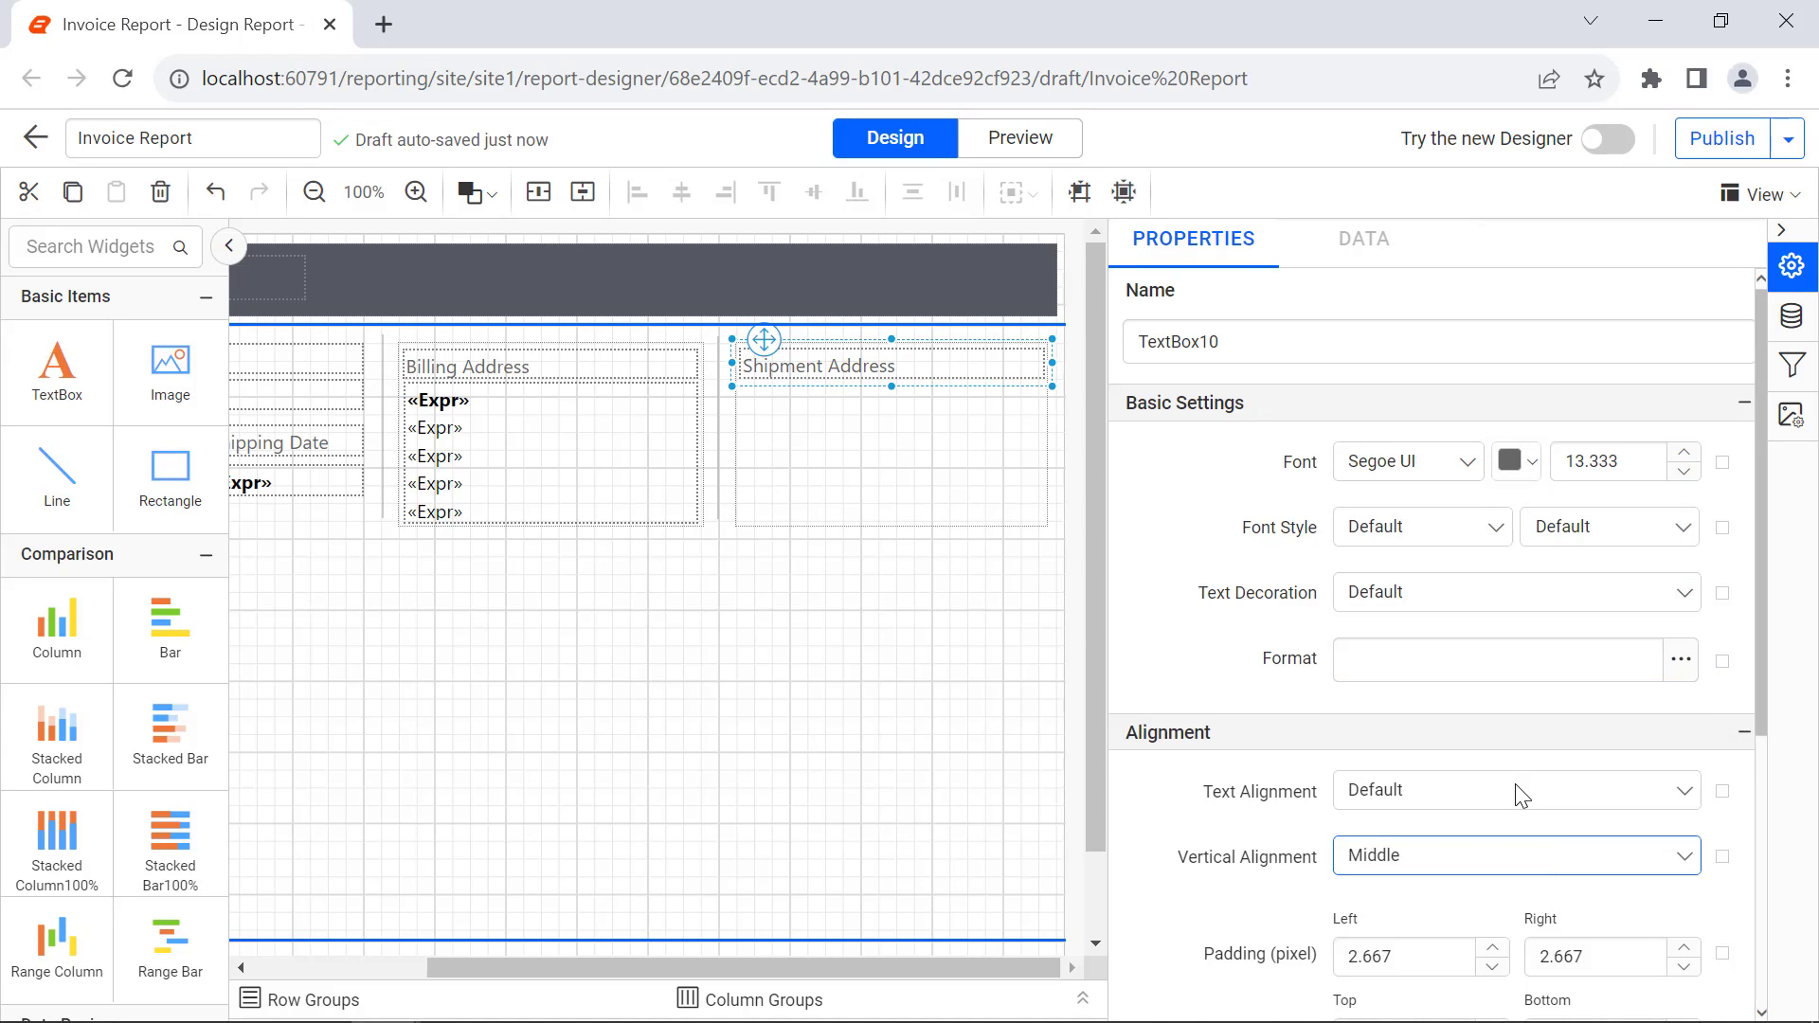
- Add a text box filling the space below Shipment Address with the expression =StrConv(First(Fields!ShipName.Value, "ShipmentDetails"), vbProperCase)
left_click_drag(56, 369, 750, 398)
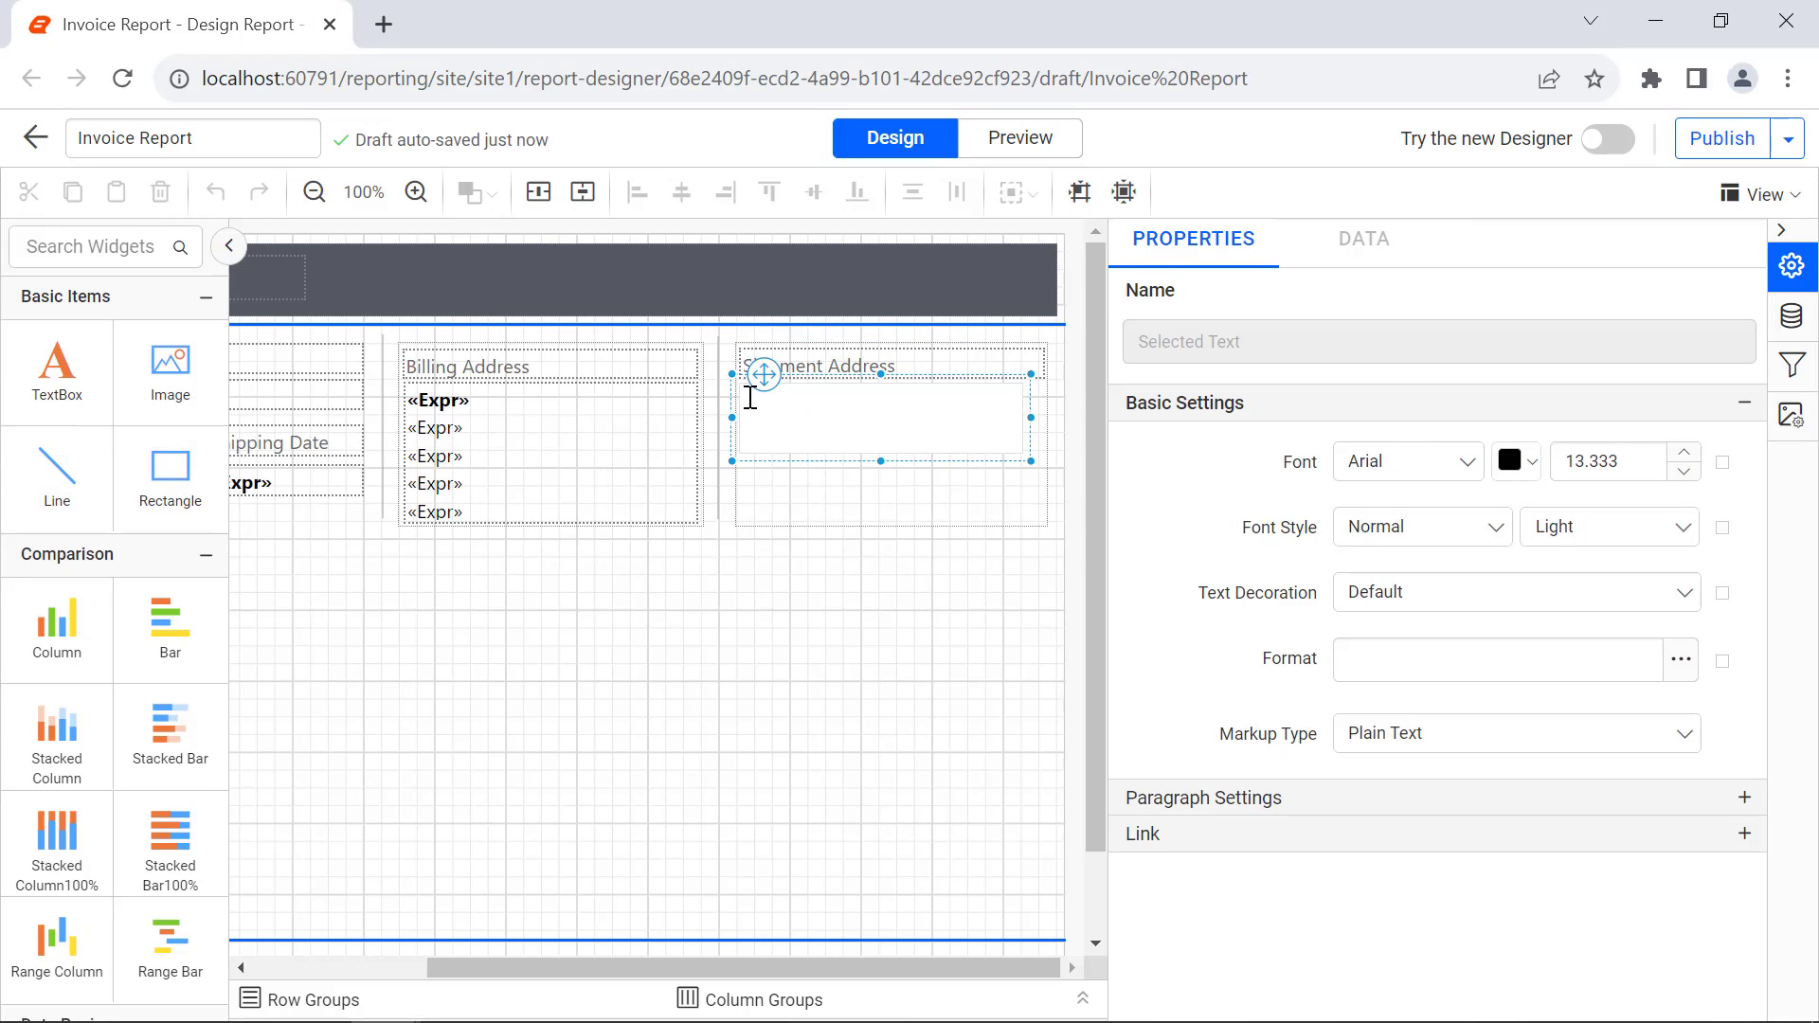
left_click_drag(1031, 461, 1048, 528)
double_click(859, 413)
right_click(860, 415)
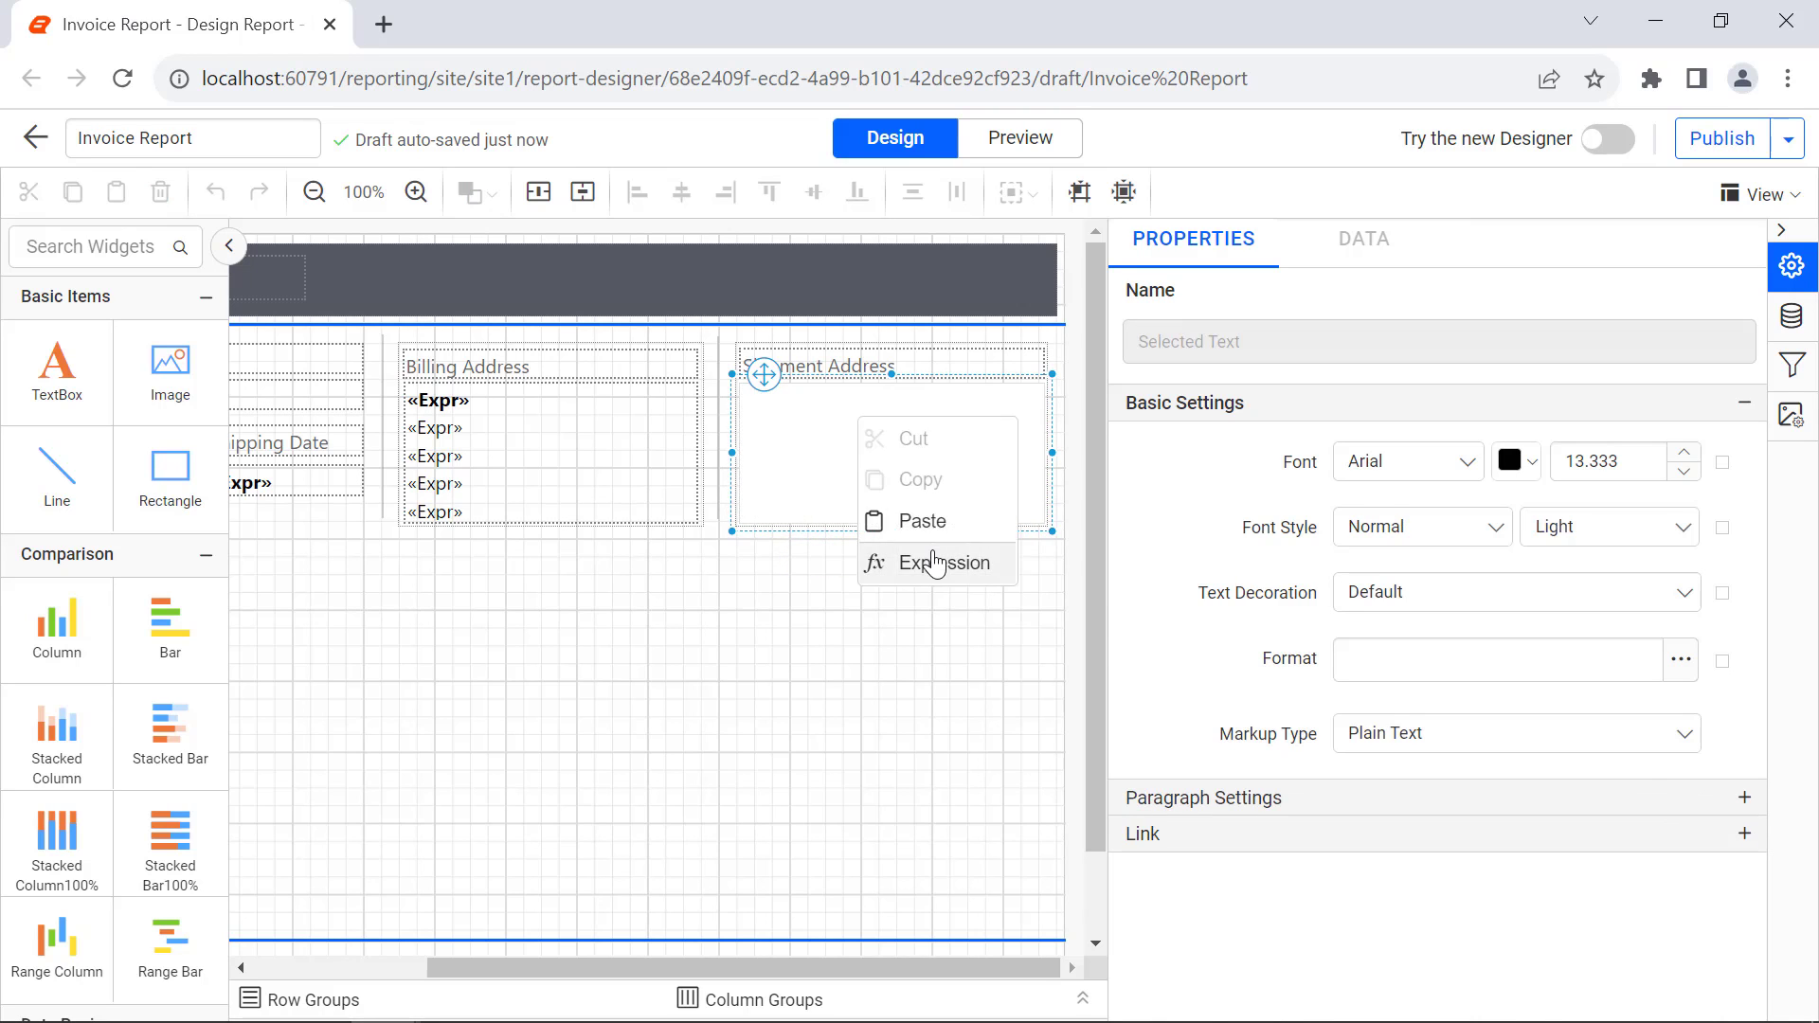
left_click(936, 558)
type("StrConv(First(Fields!ShipName.Value, \"ShipmentDetails\"), vbProperCase)")
left_click(1195, 949)
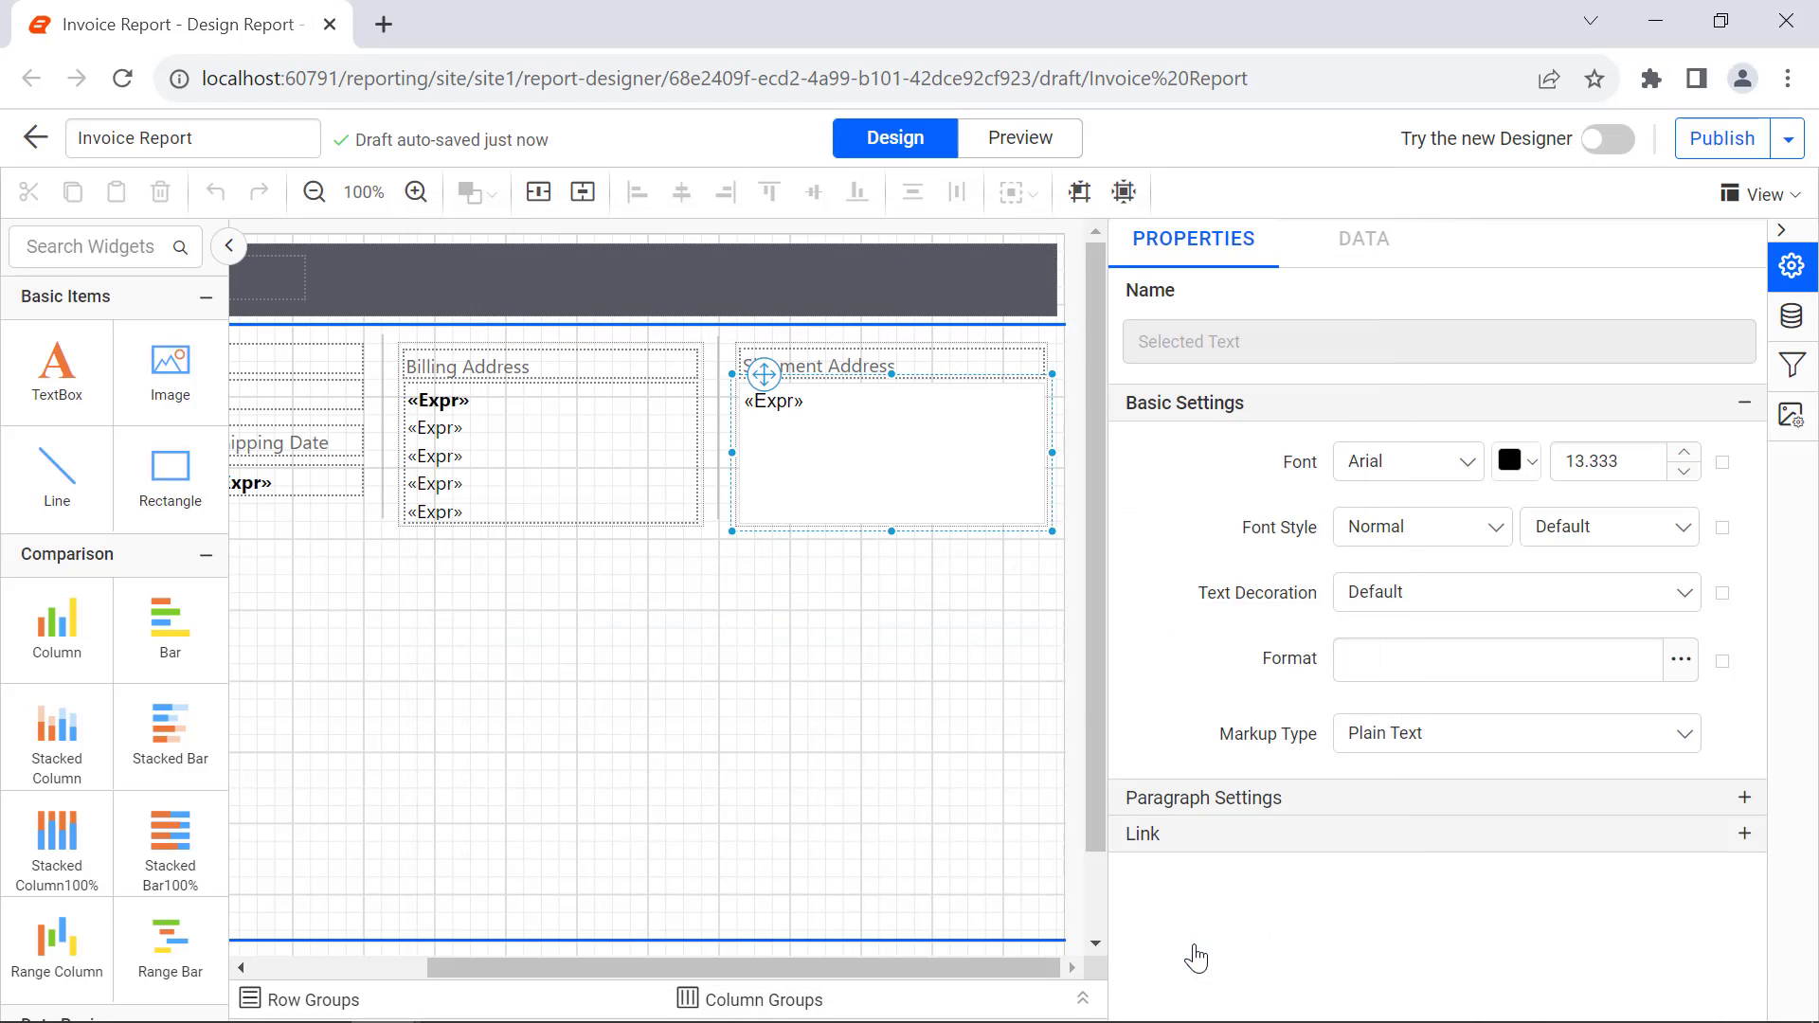
- Paste a second expression on a new line in the text box below Shipment Address
key("Return")
right_click(844, 410)
left_click(920, 554)
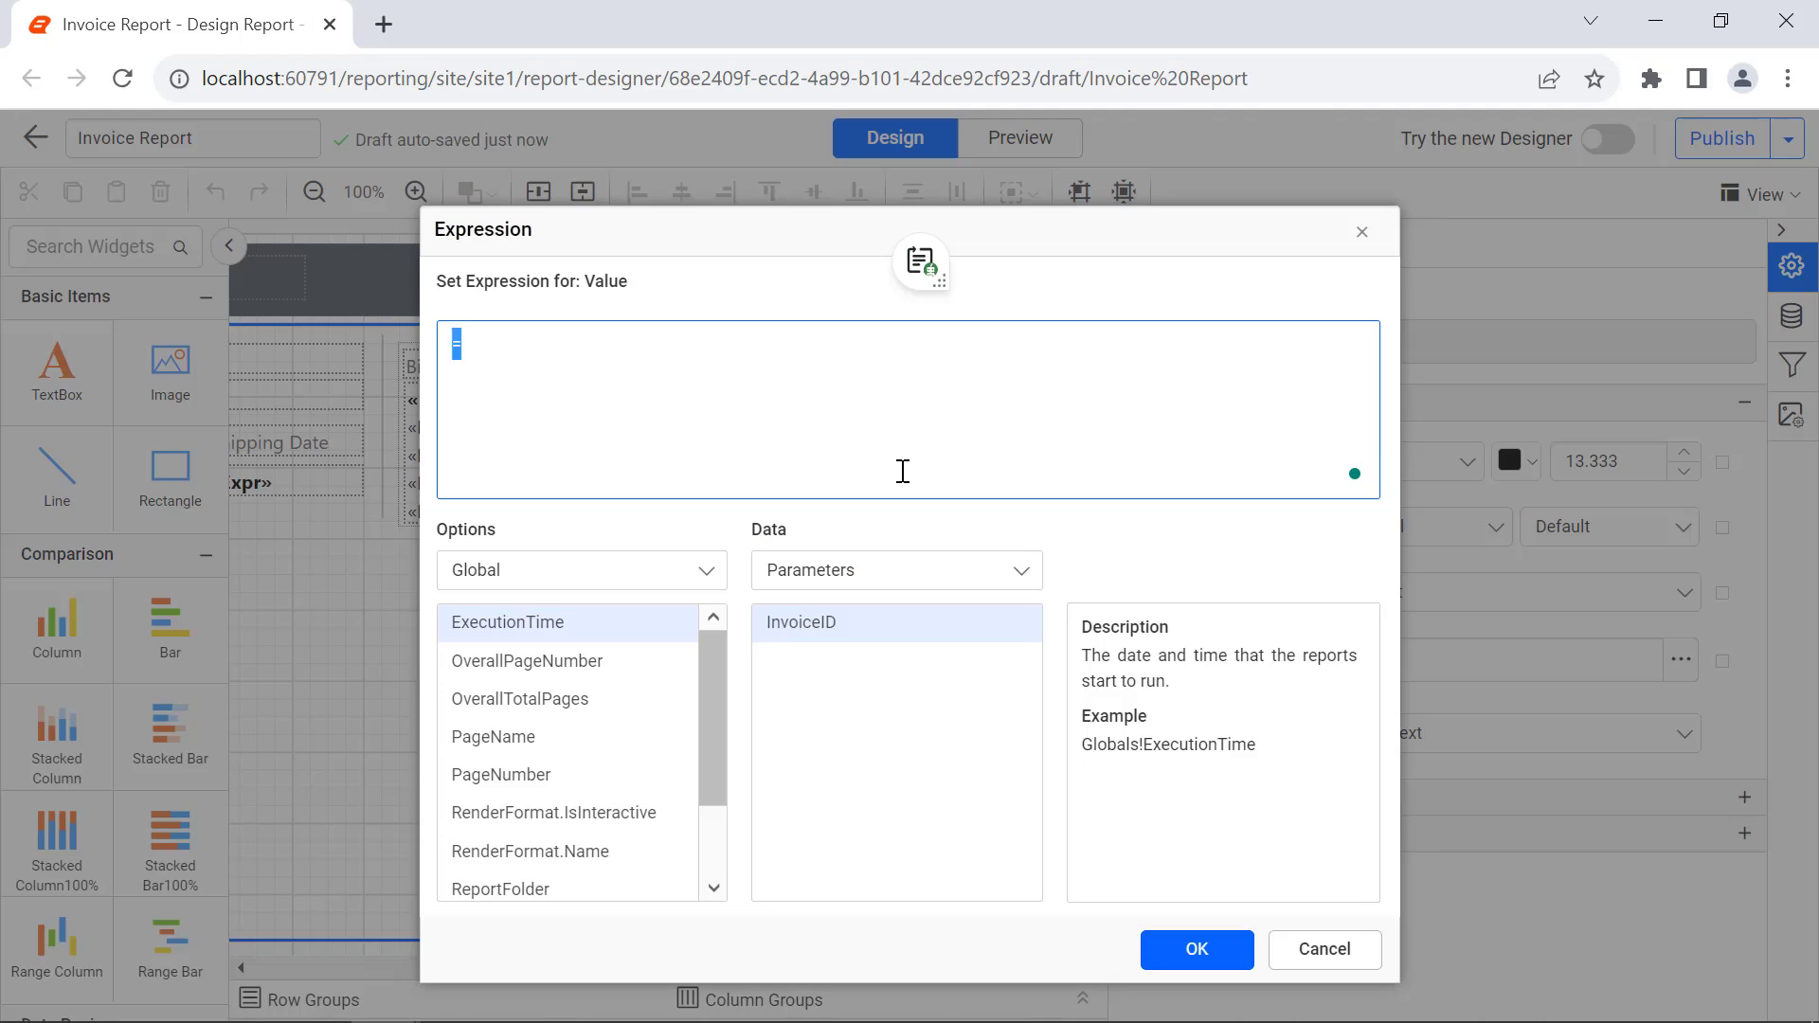
key("ctrl+v")
left_click(1184, 951)
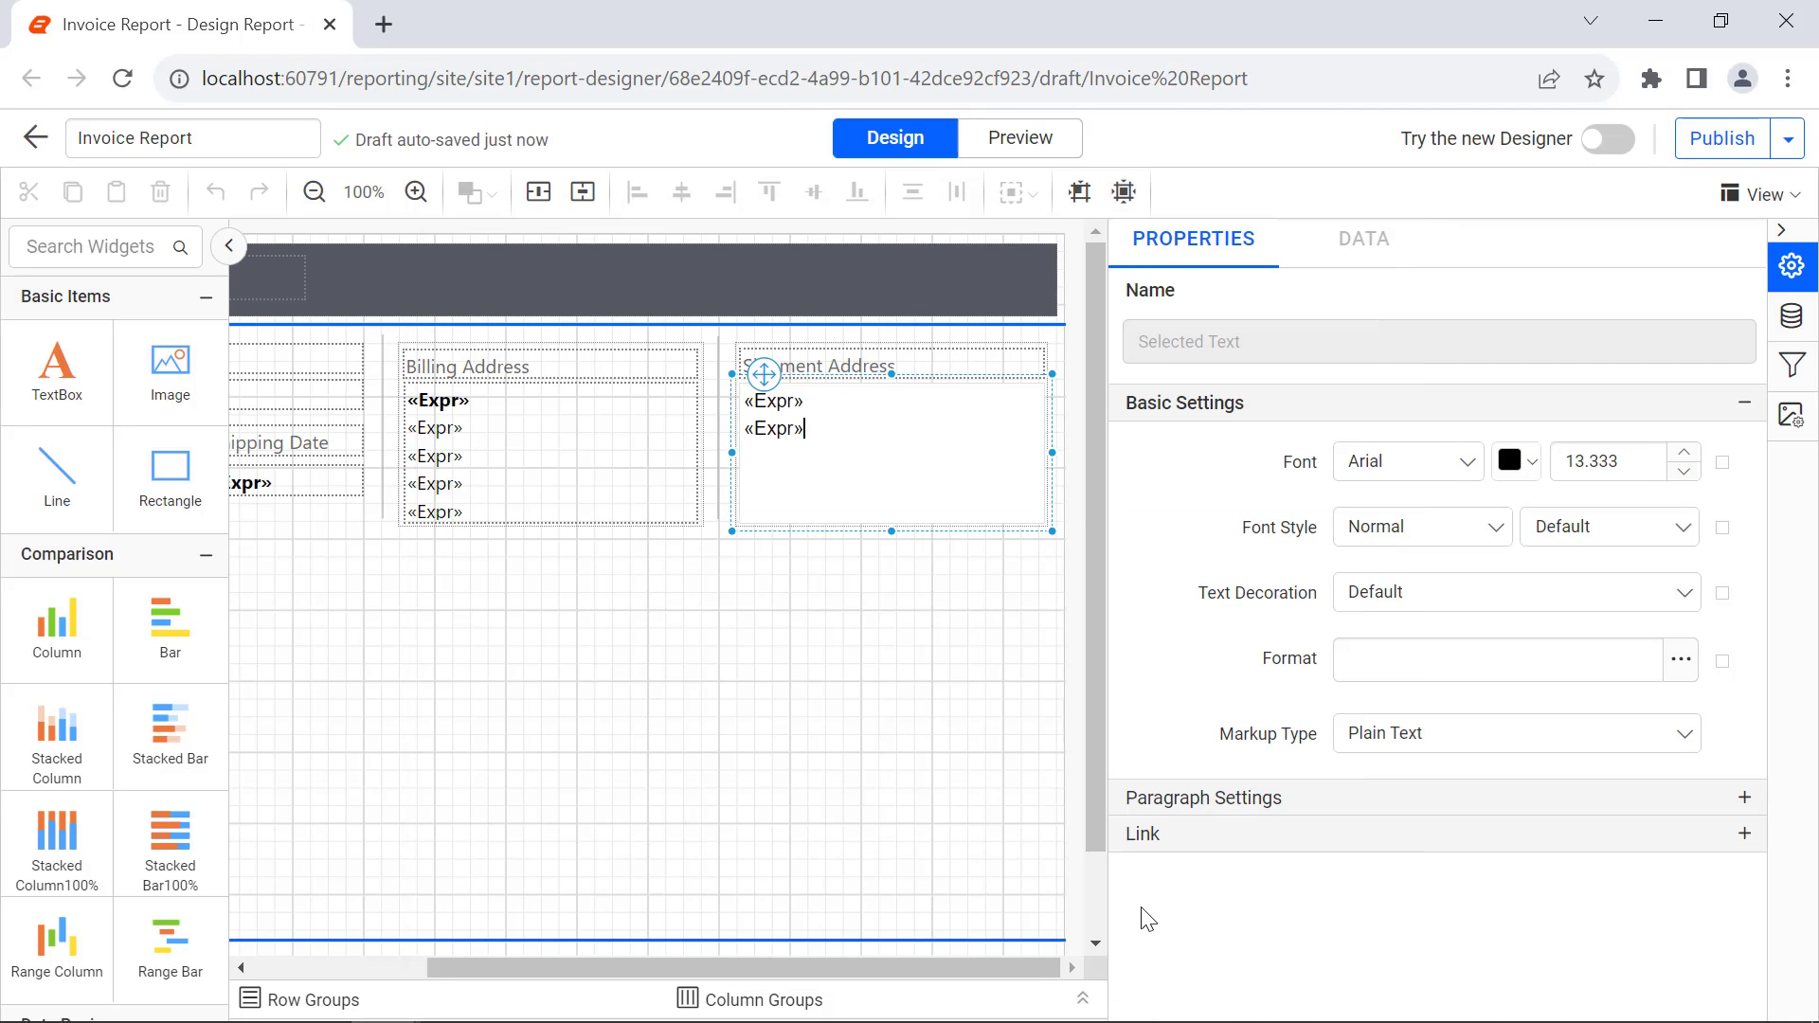
- Add a third line below Shipment Address with the expression =StrConv(First(Fields!ShipCity.Value, "ShipmentDetails"), vbProperCase)
key("Return")
right_click(840, 419)
left_click(891, 465)
type("StrConv(First(Fields!ShipCity.Value, \"ShipmentDetails\"), vbProperCase)")
left_click(1152, 942)
- Paste a fourth and a fifth expression on separate lines in the text box below Shipment Address
key("Return")
right_click(890, 470)
left_click(900, 479)
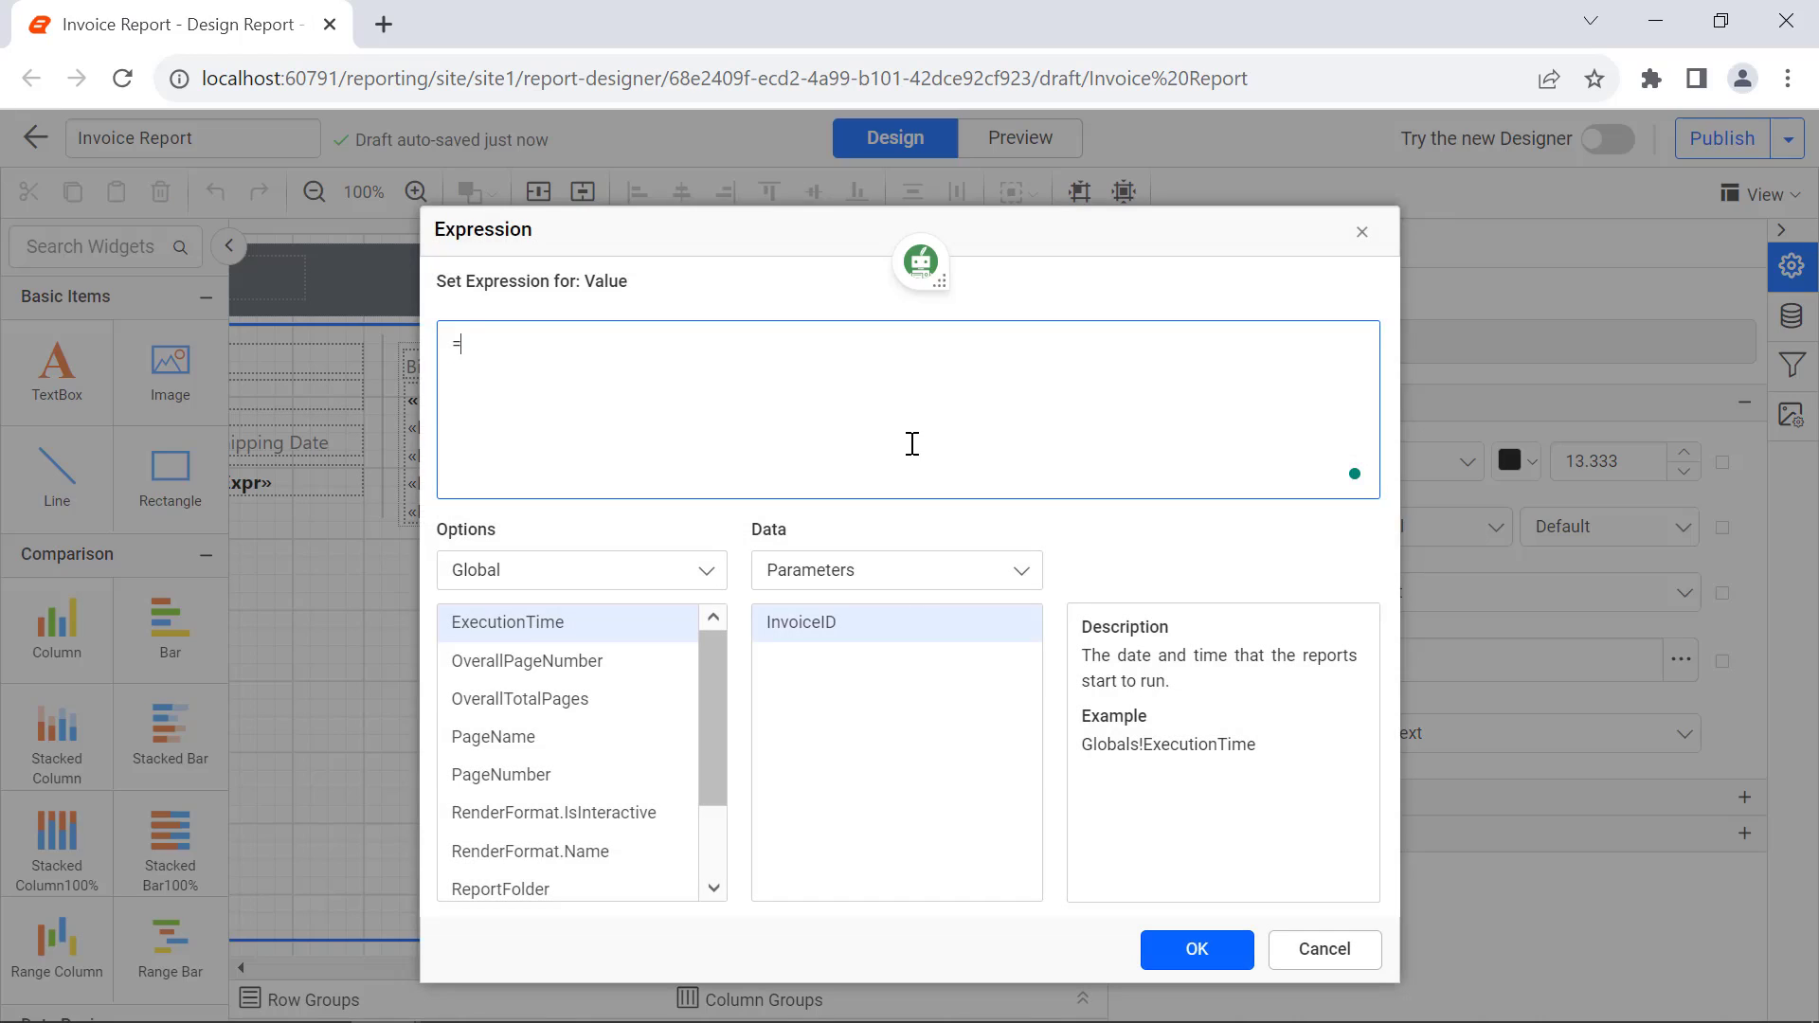
key("ctrl+v")
left_click(1192, 952)
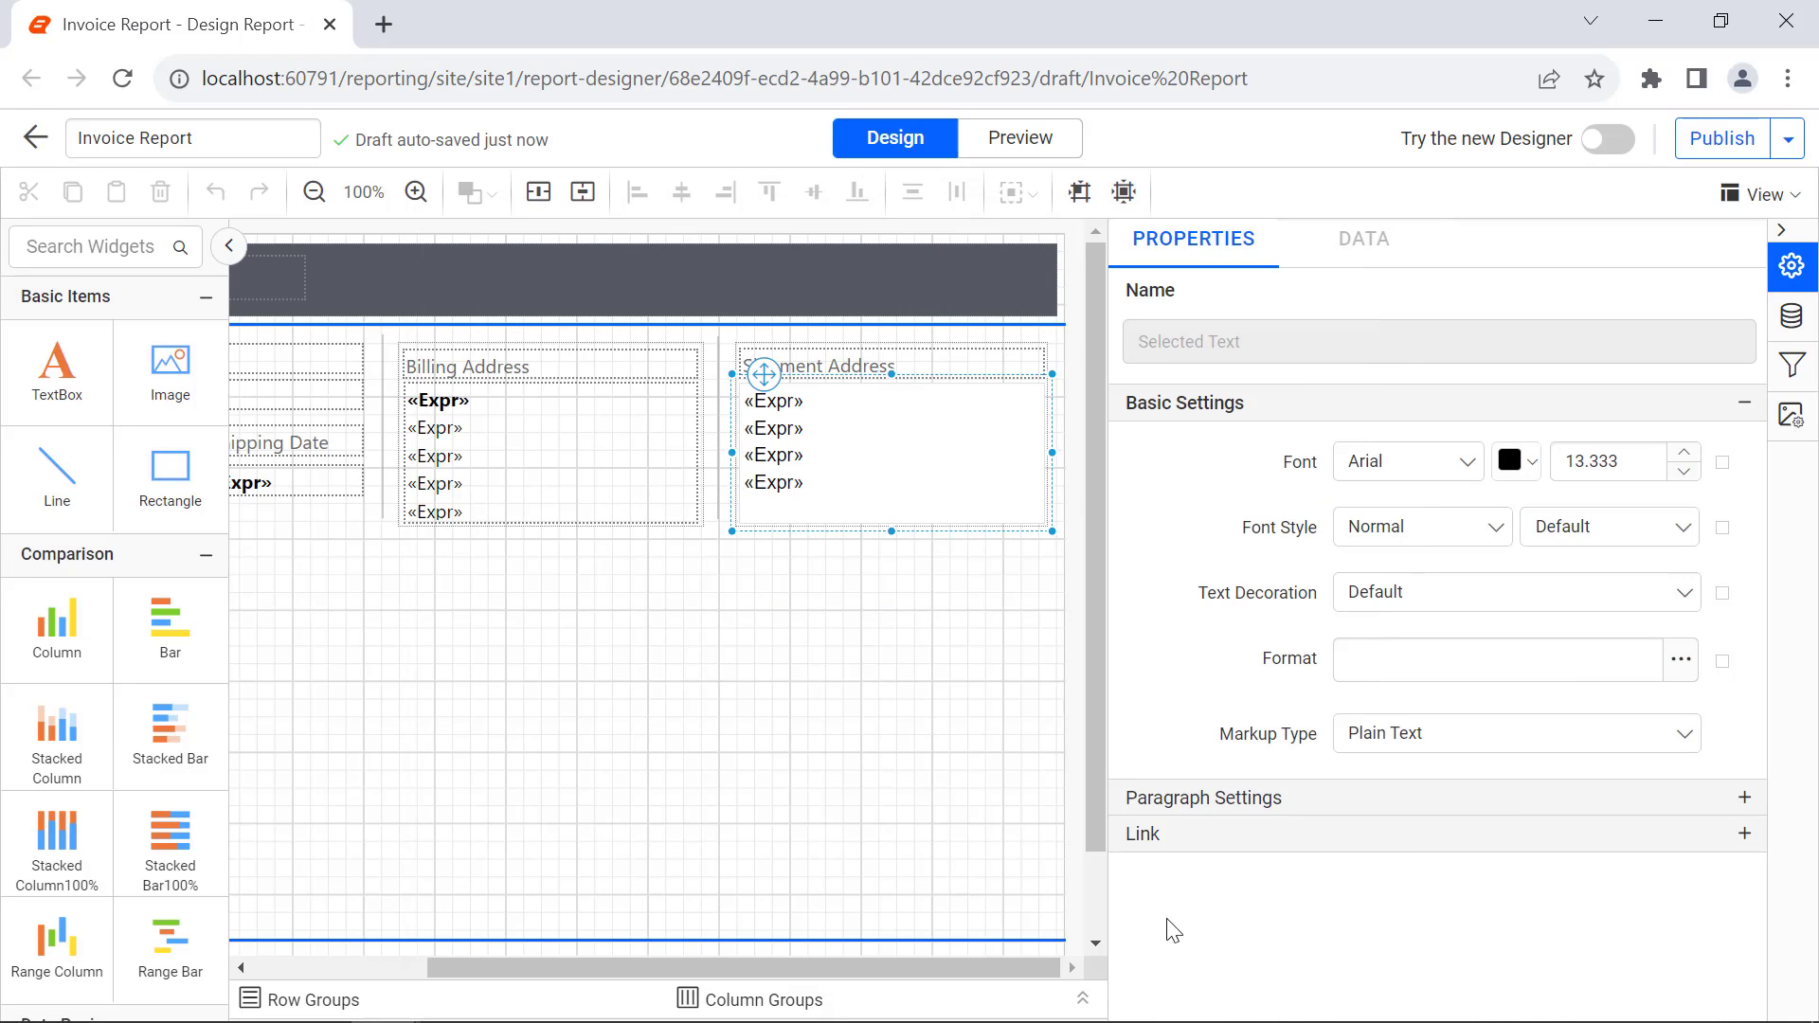
key("Return")
right_click(840, 491)
left_click(851, 499)
key("ctrl+v")
left_click(1163, 945)
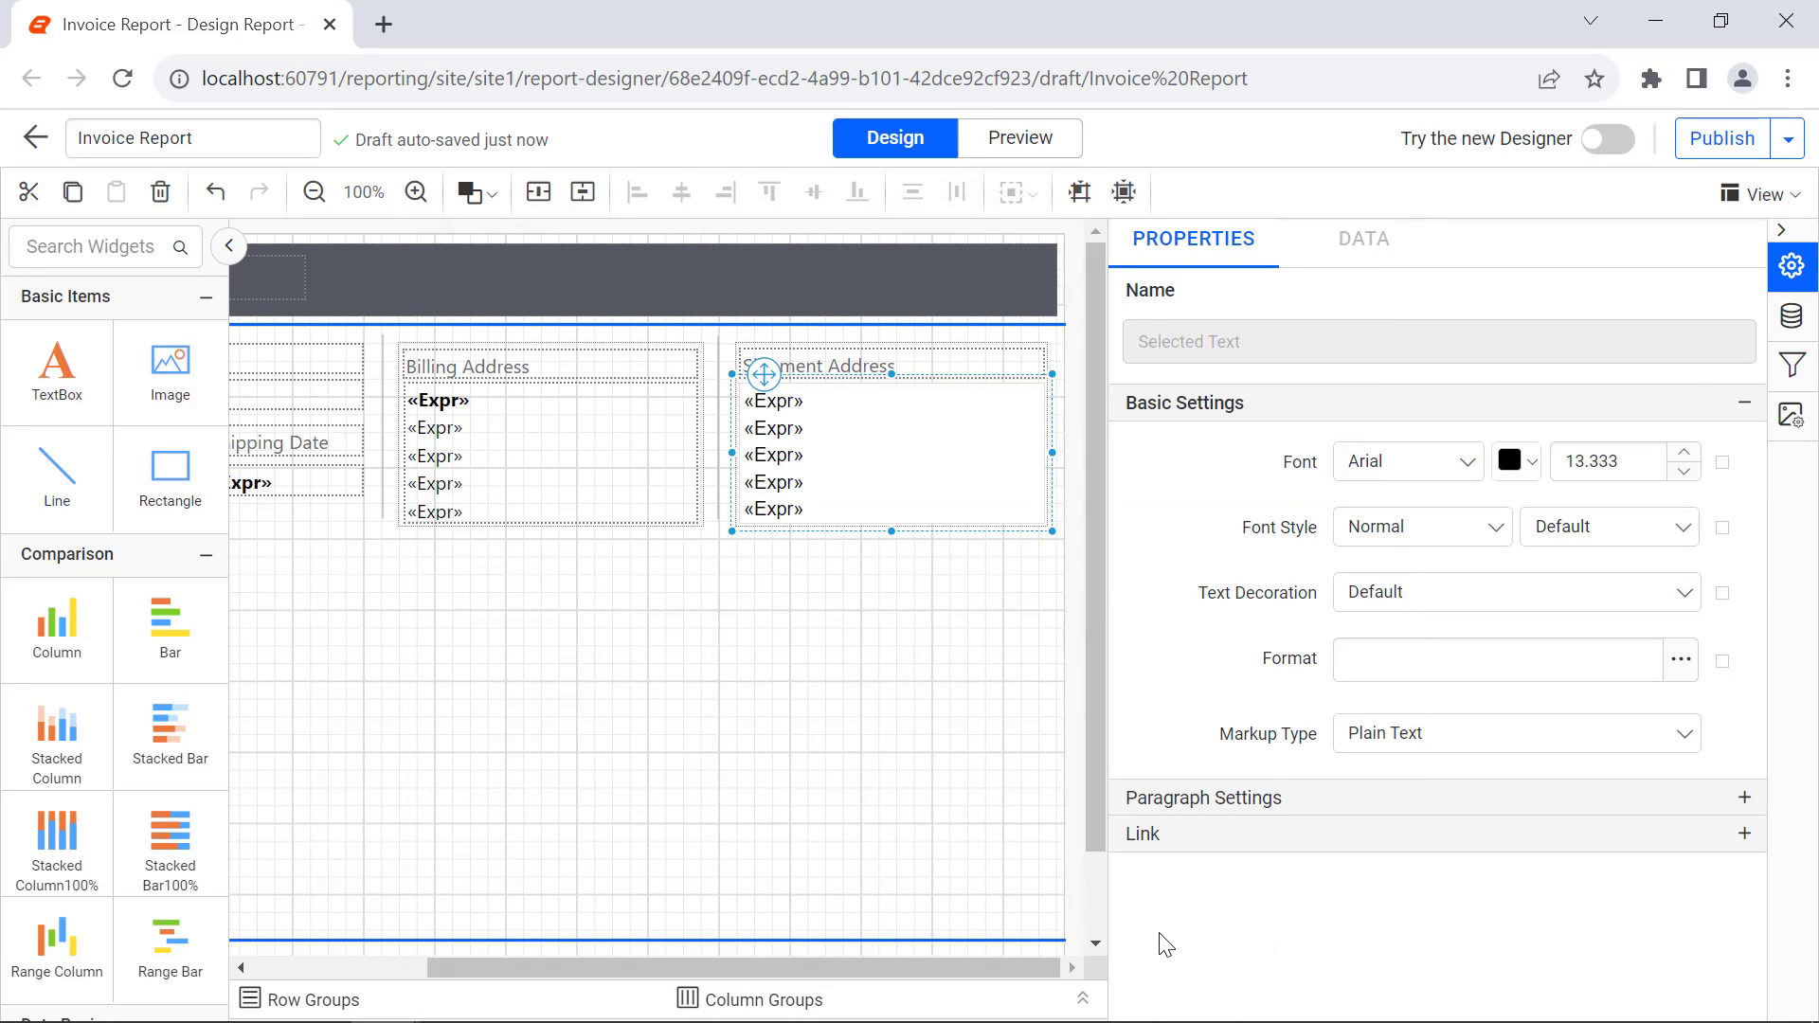
- Set the font of the text box below Shipment Address to Segoe UI and make its first expression bold
left_click(1006, 519)
left_click(1409, 473)
type("seg")
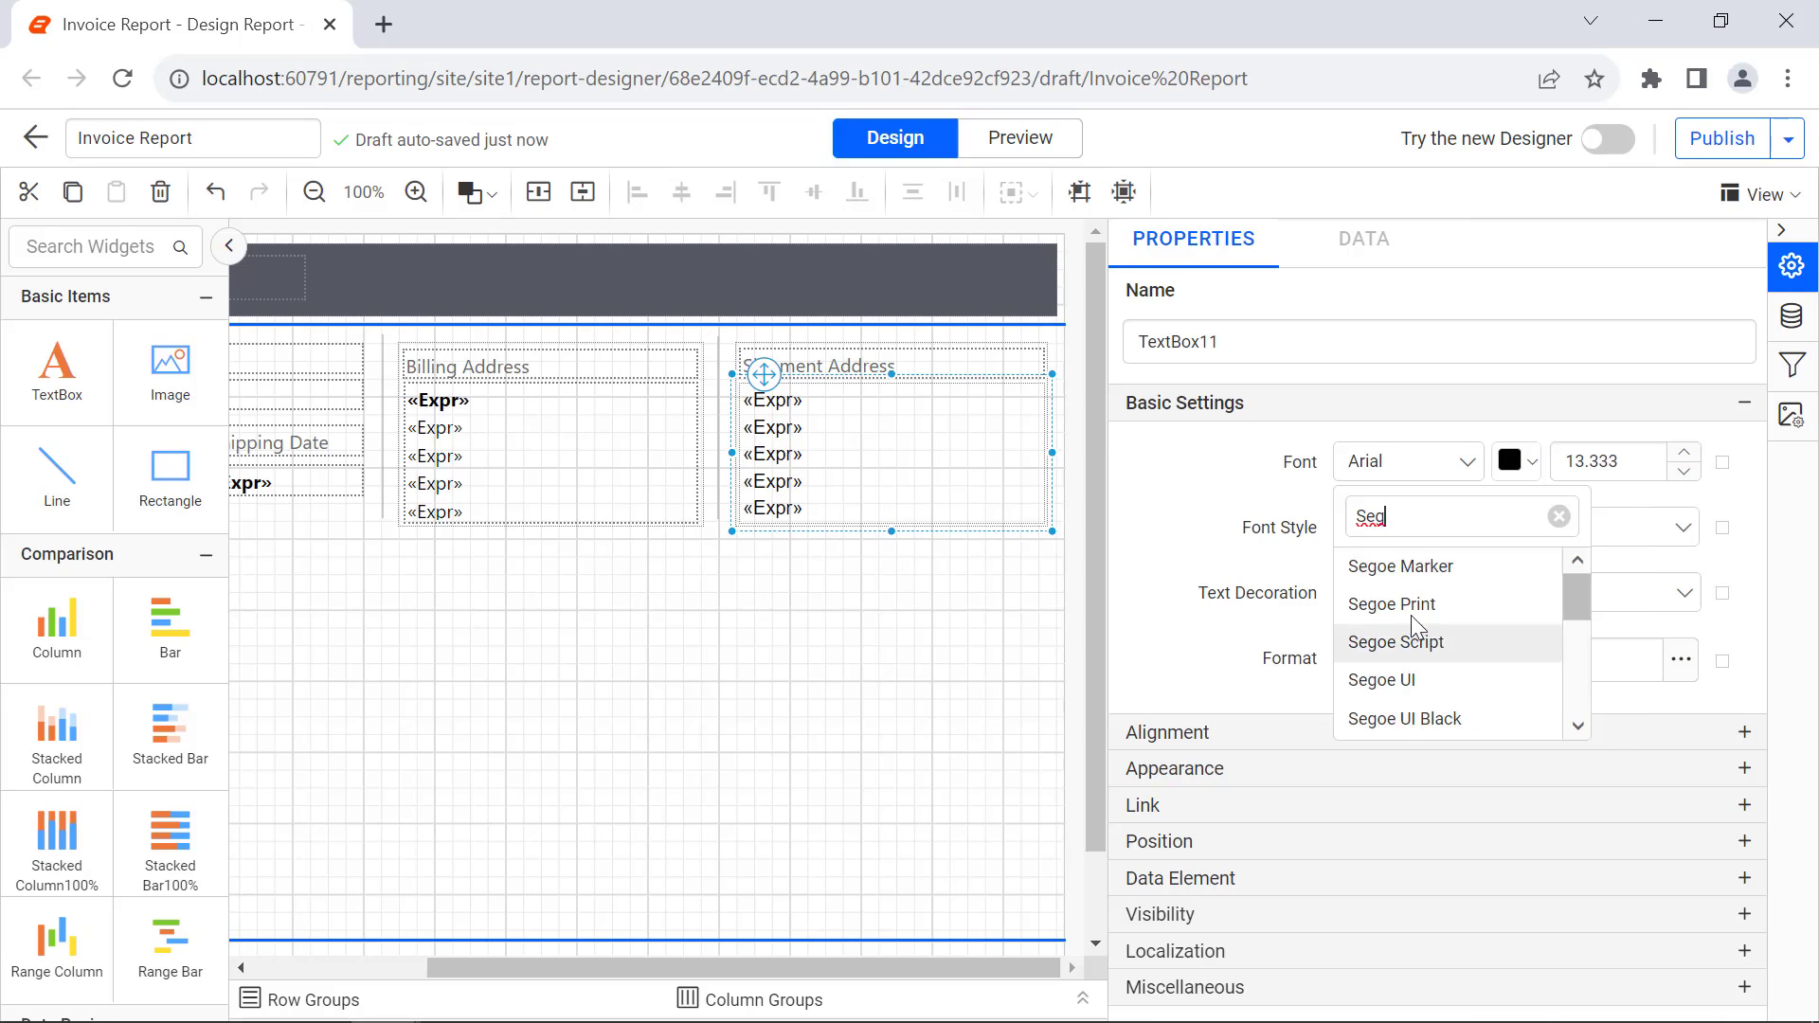
left_click(1408, 676)
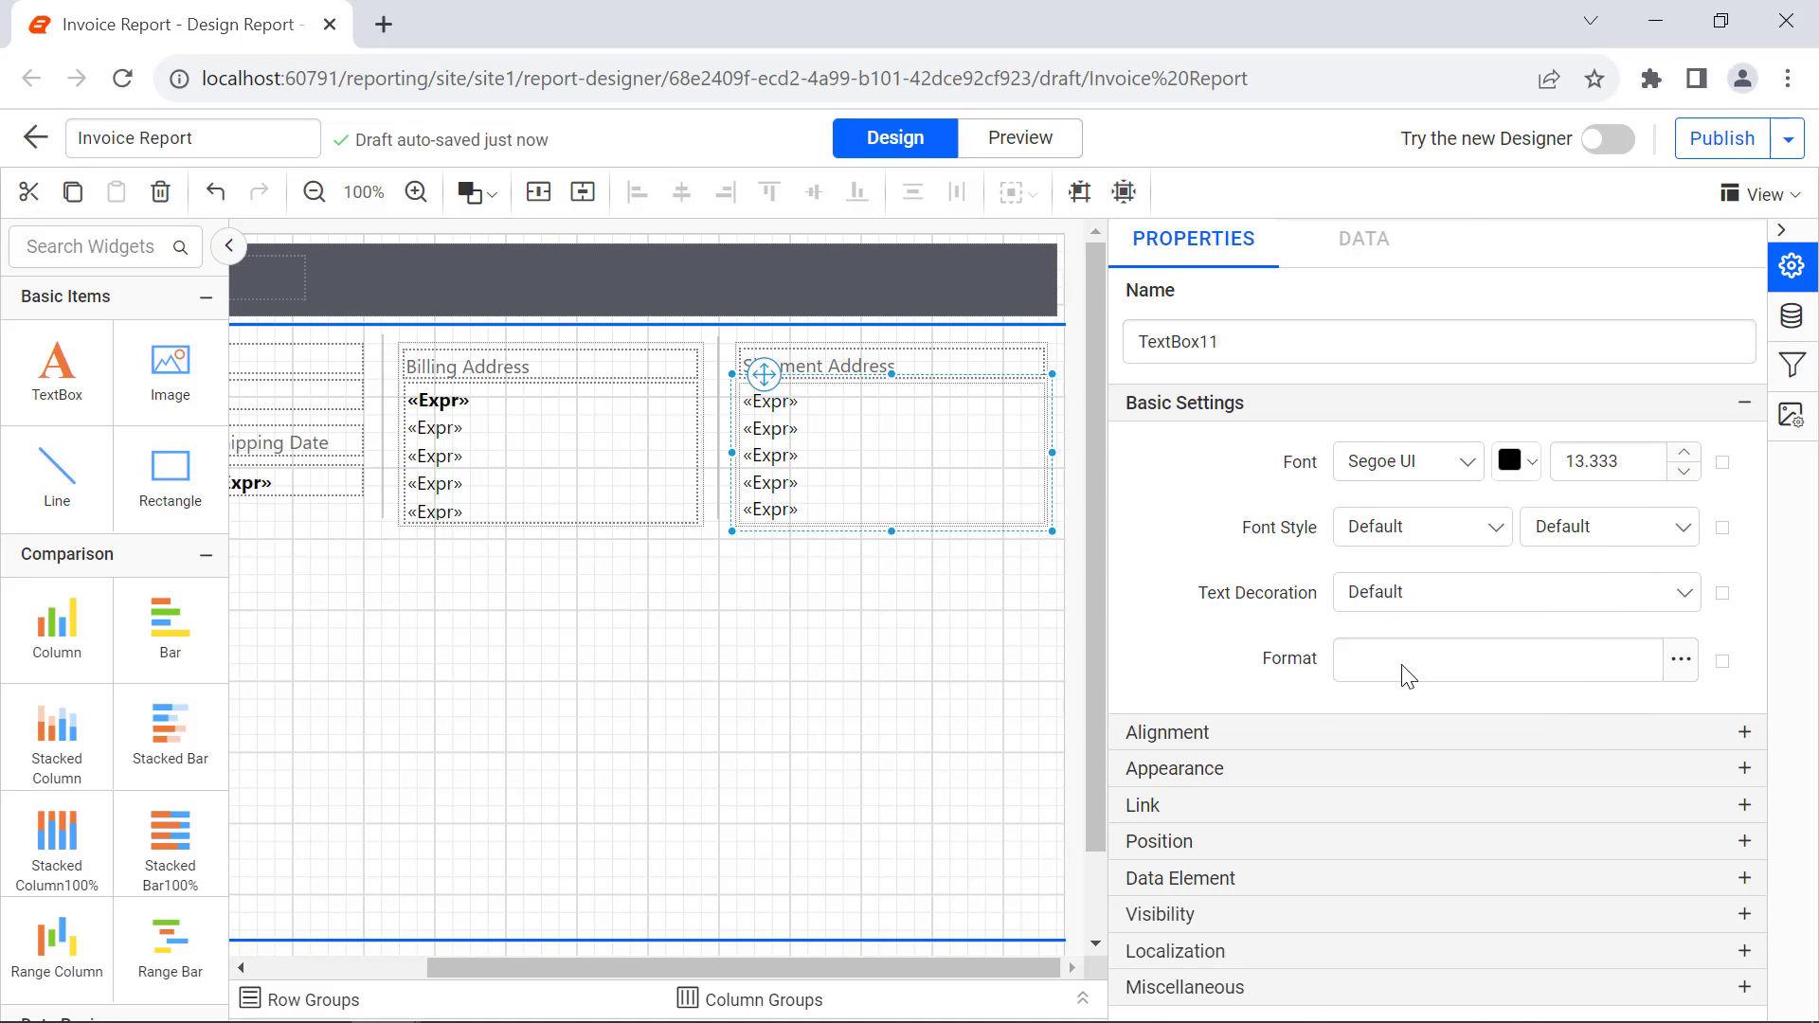
double_click(781, 402)
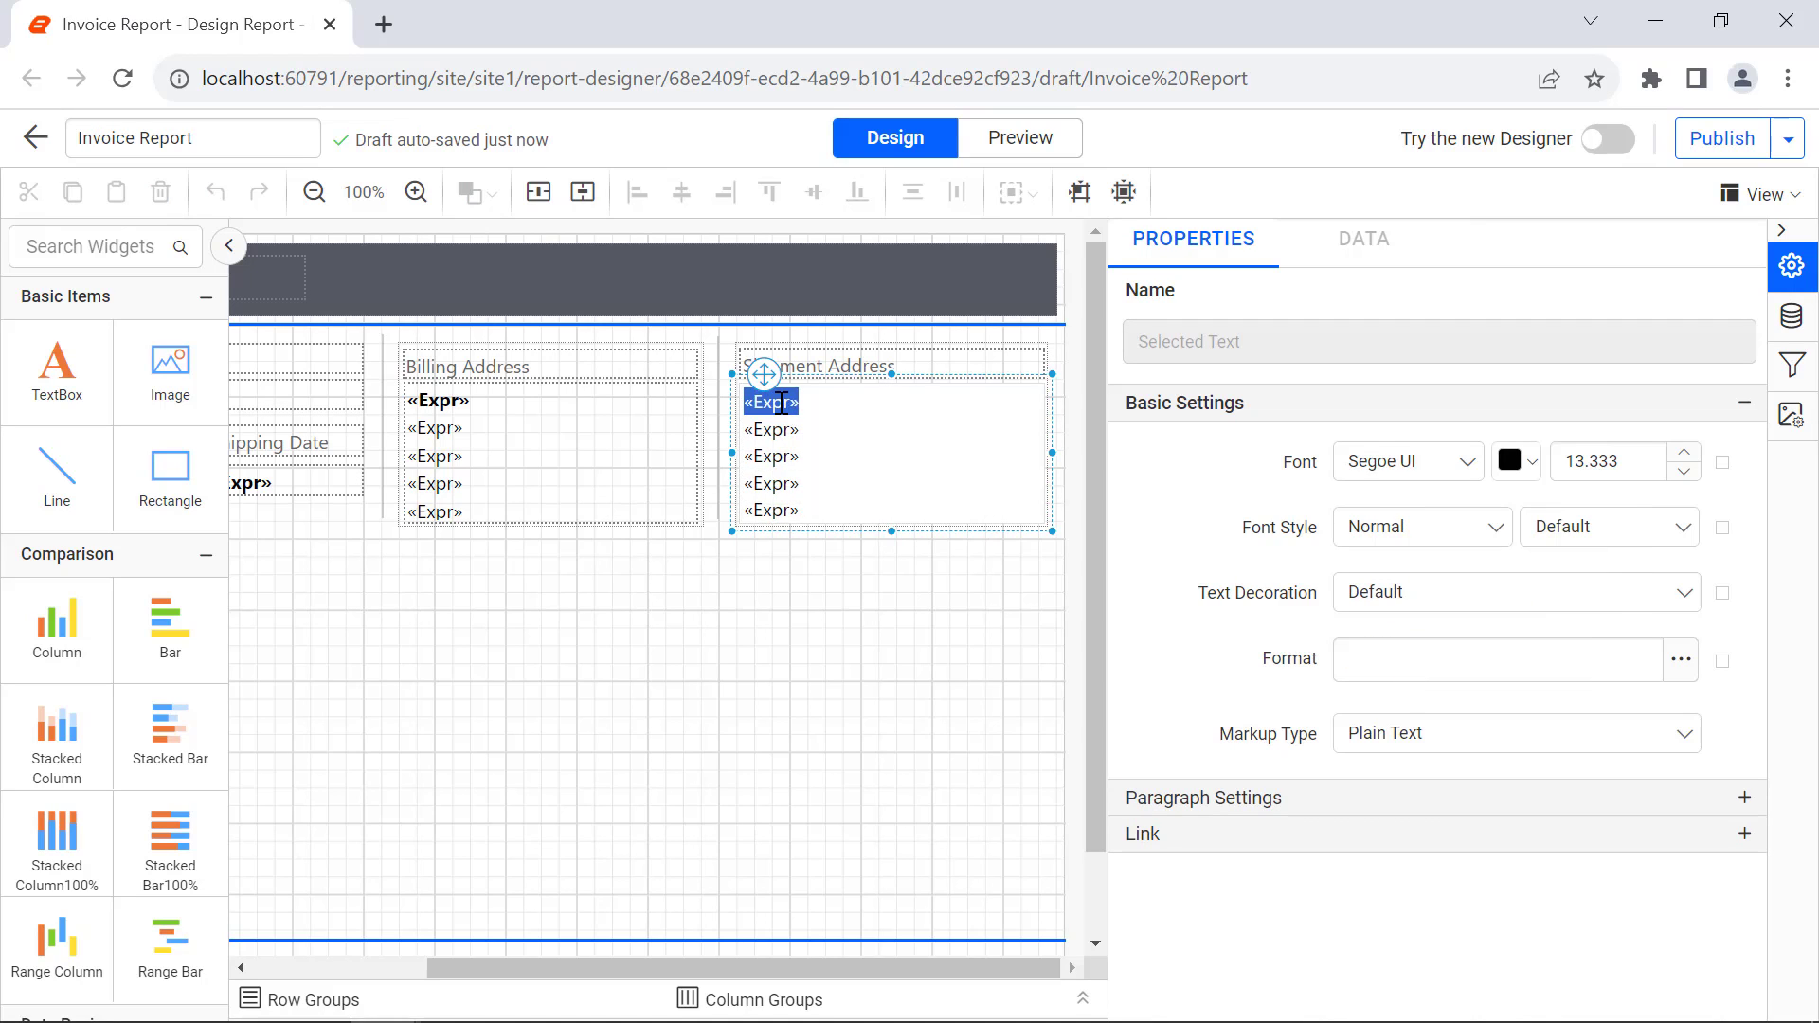
left_click(1611, 526)
left_click(1572, 711)
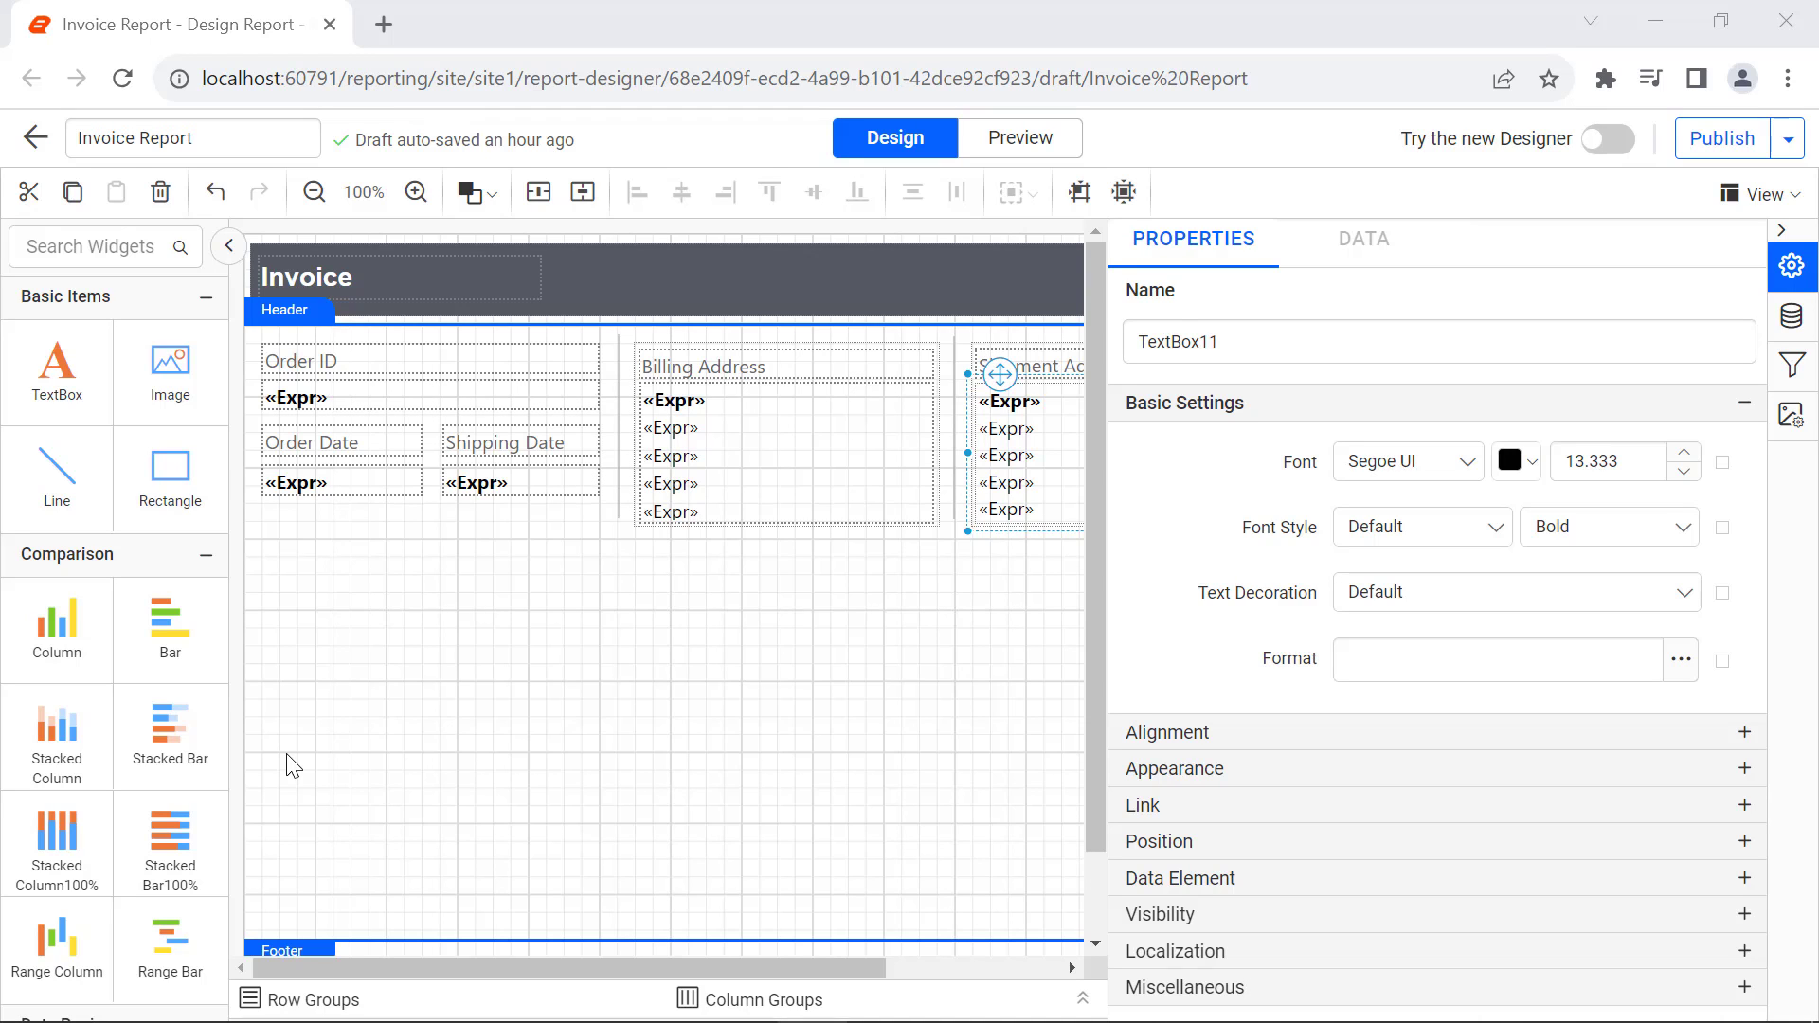
- Add a table below the Order Date details and insert three extra columns at its right side
scroll(113, 758, "down", 3)
left_click_drag(57, 848, 268, 559)
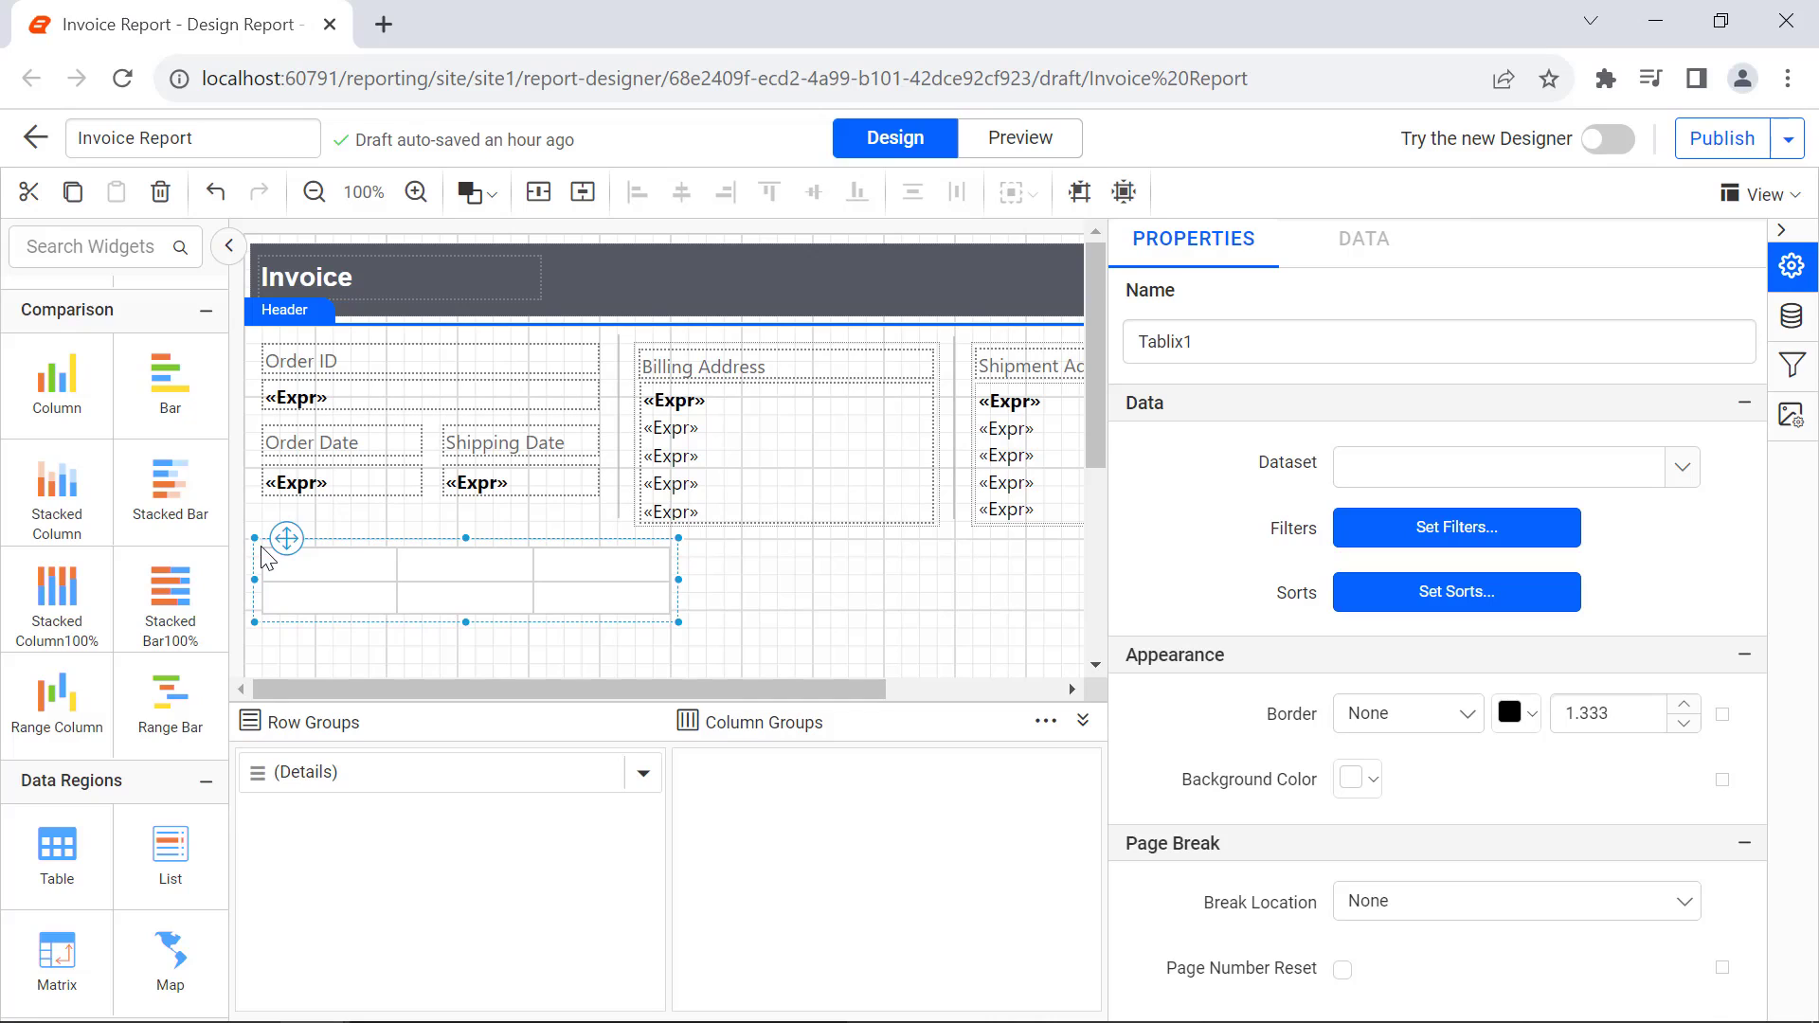
right_click(588, 540)
mouse_move(691, 558)
left_click(860, 607)
right_click(788, 542)
mouse_move(891, 564)
left_click(1056, 614)
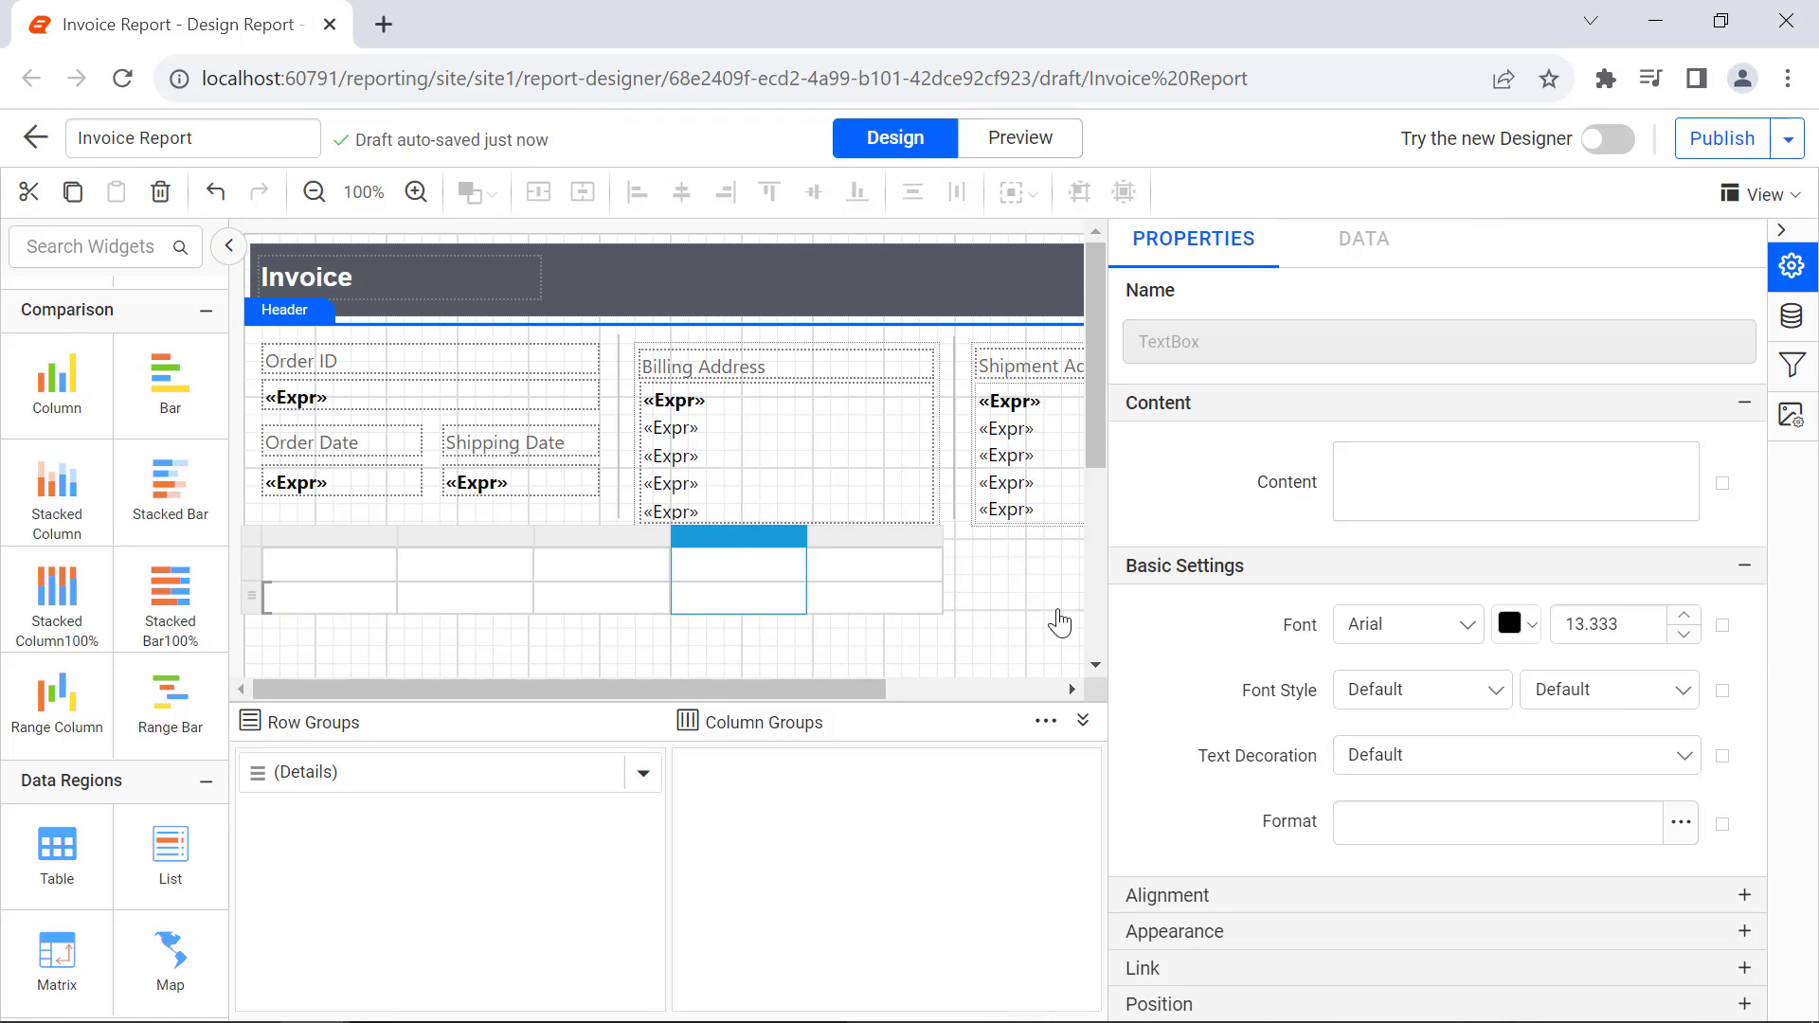
right_click(931, 547)
mouse_move(1015, 575)
left_click(1198, 616)
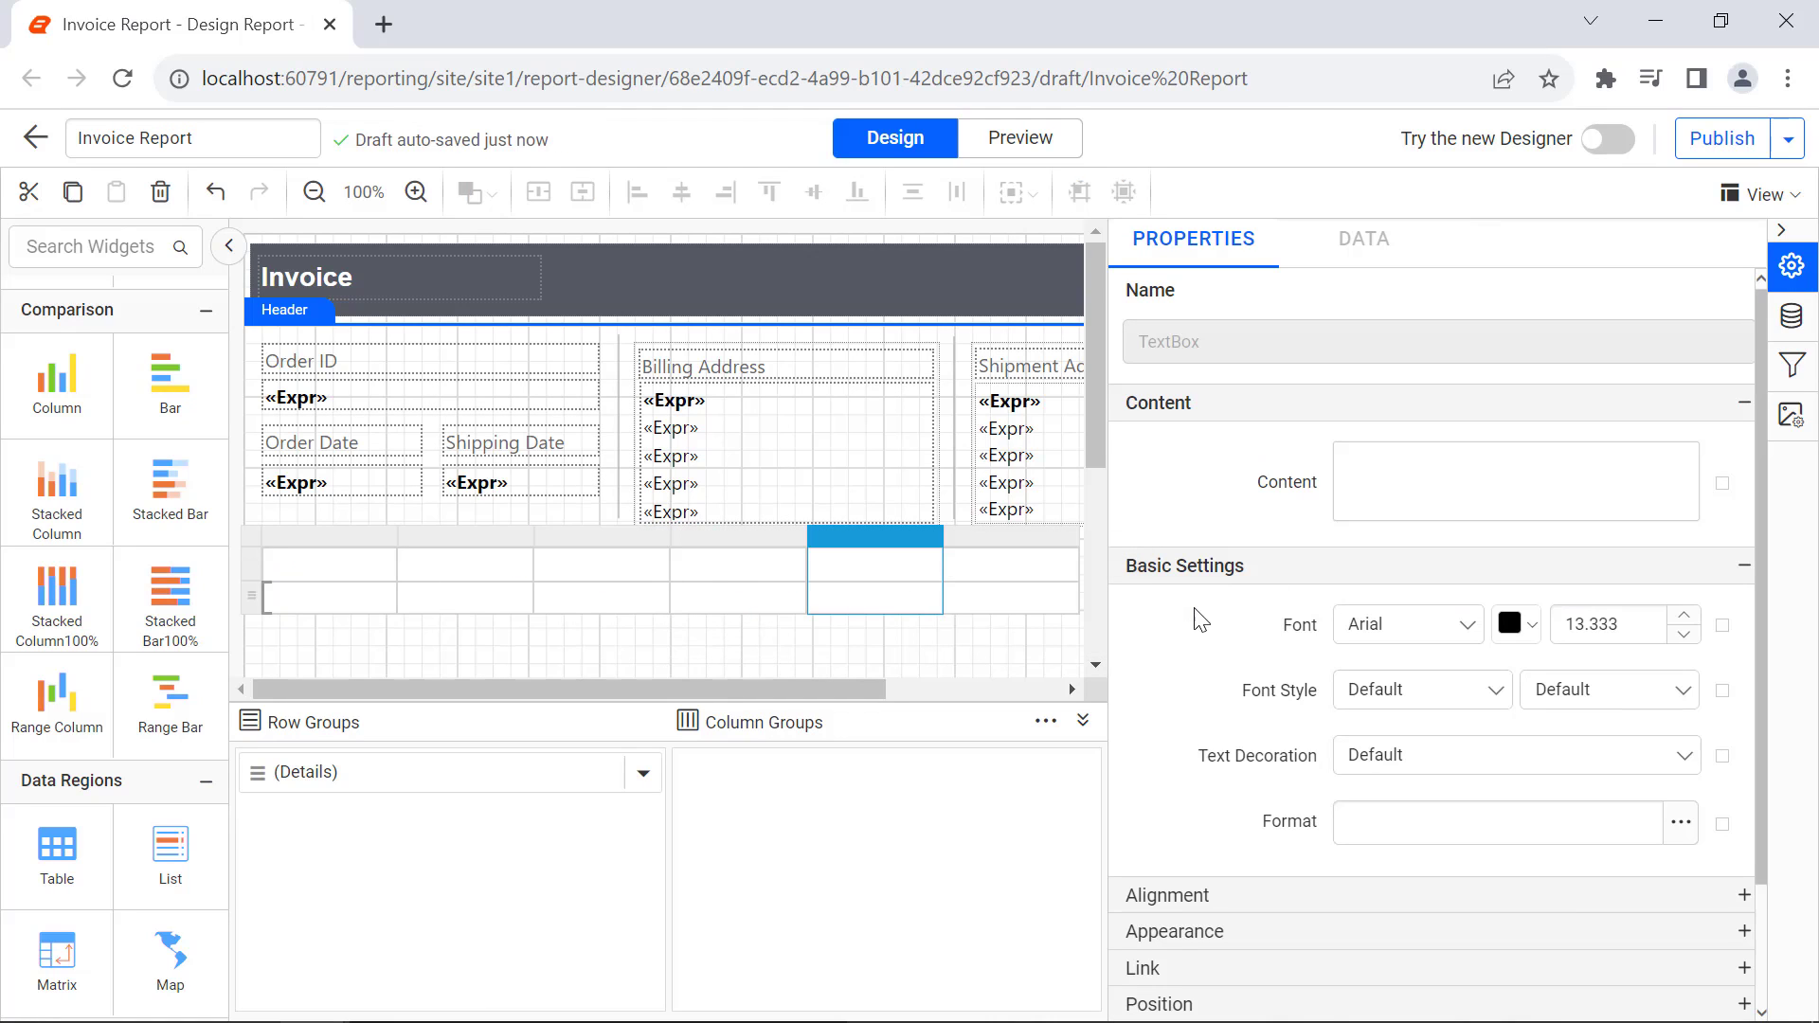
- Label the first two table header cells Ship Name and Ship Address, and widen the Ship Name column slightly
left_click(329, 564)
type("Ship Name")
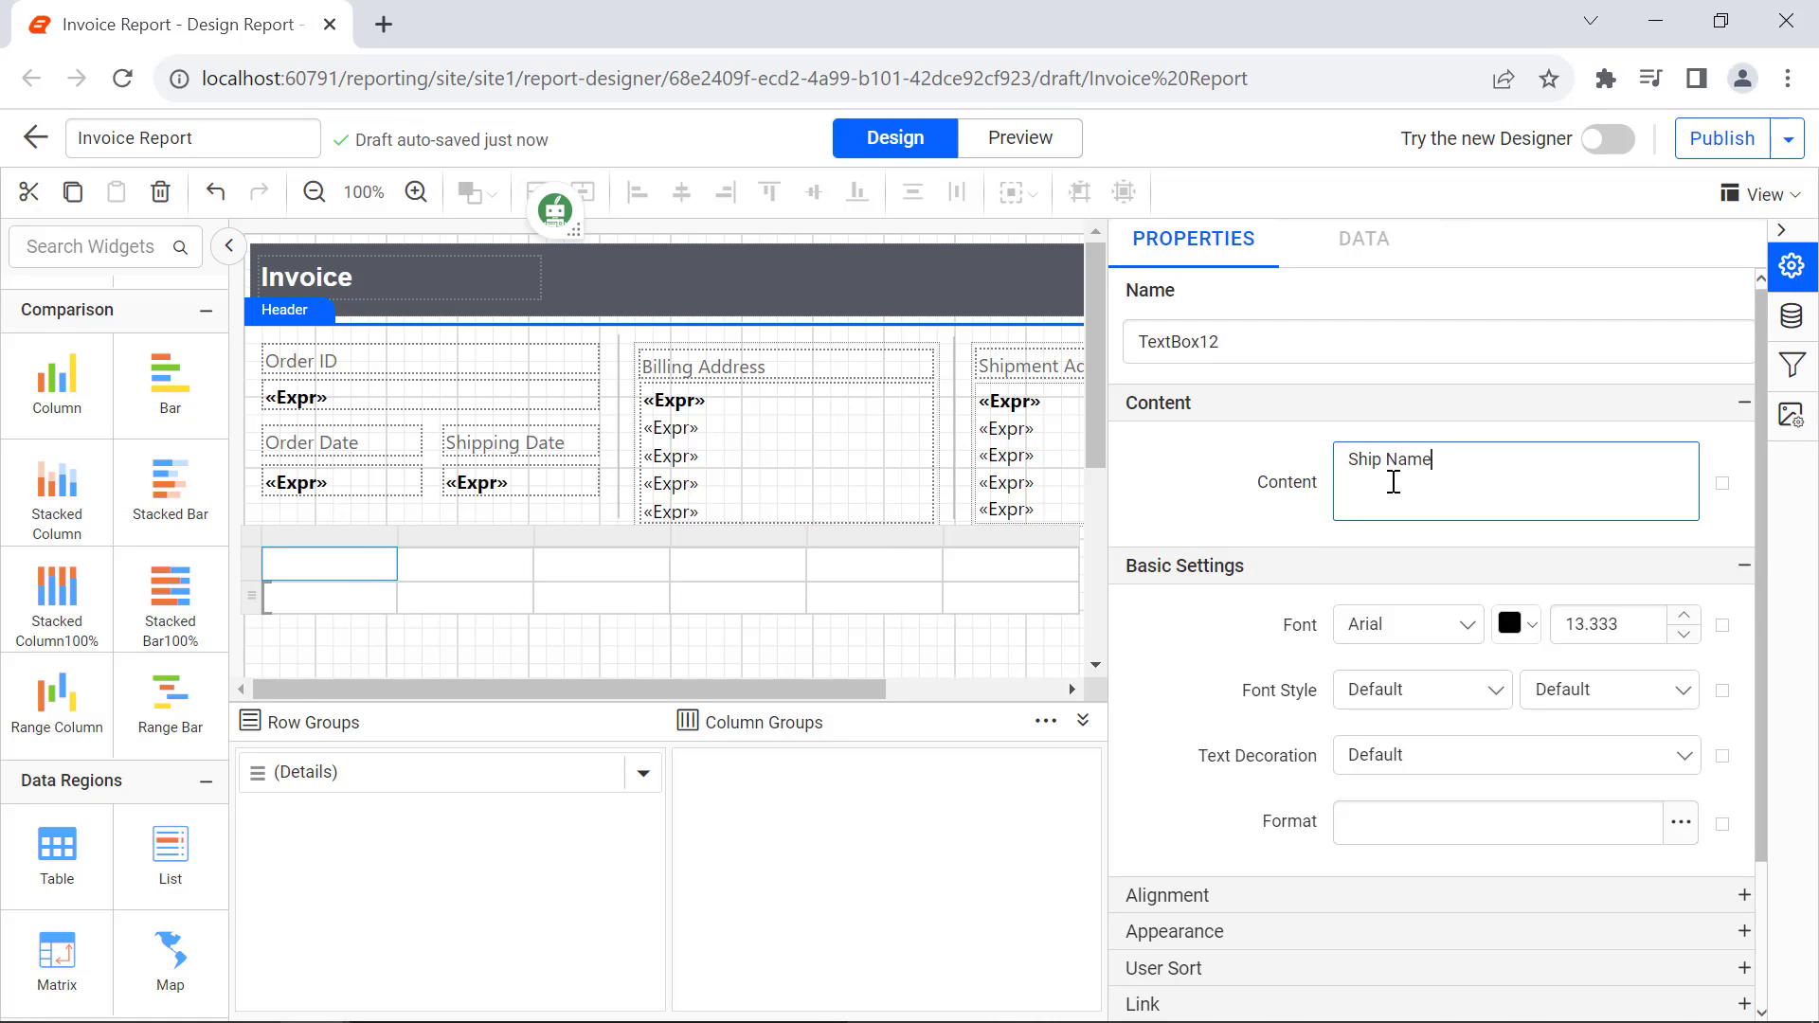
left_click(1320, 524)
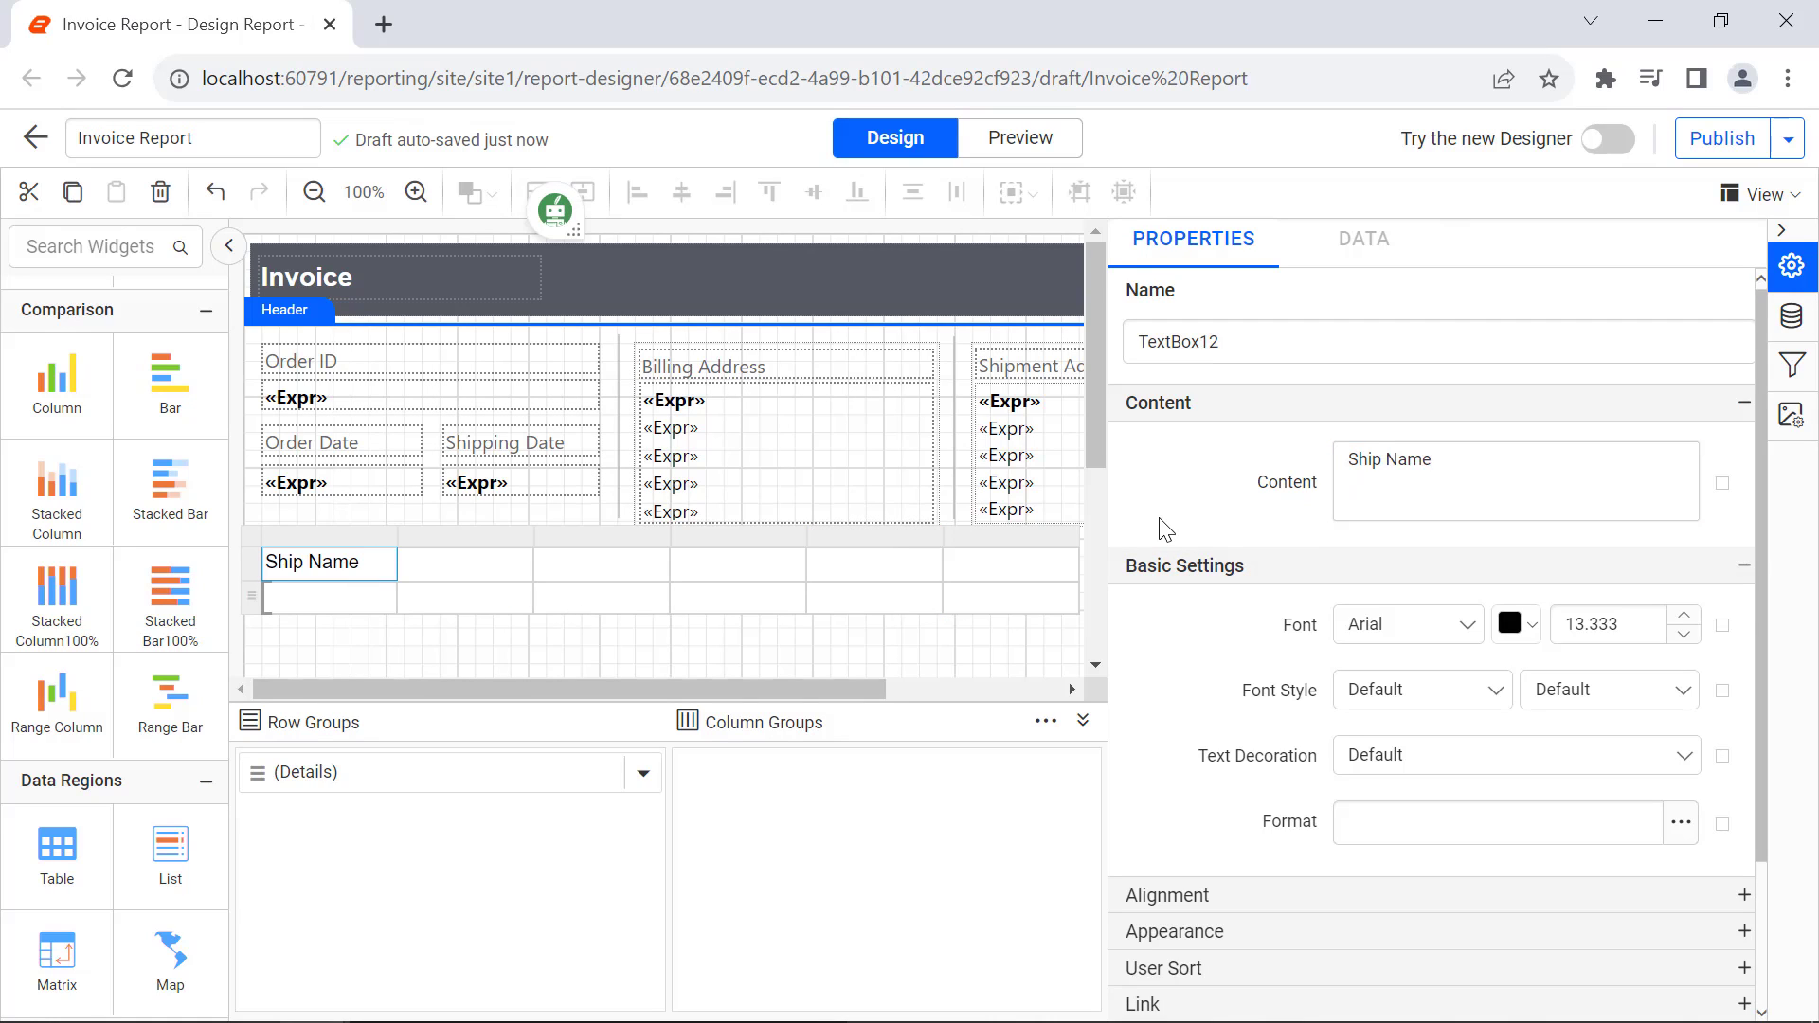
left_click_drag(397, 564, 434, 564)
left_click(500, 564)
left_click(1361, 488)
type("Ship ")
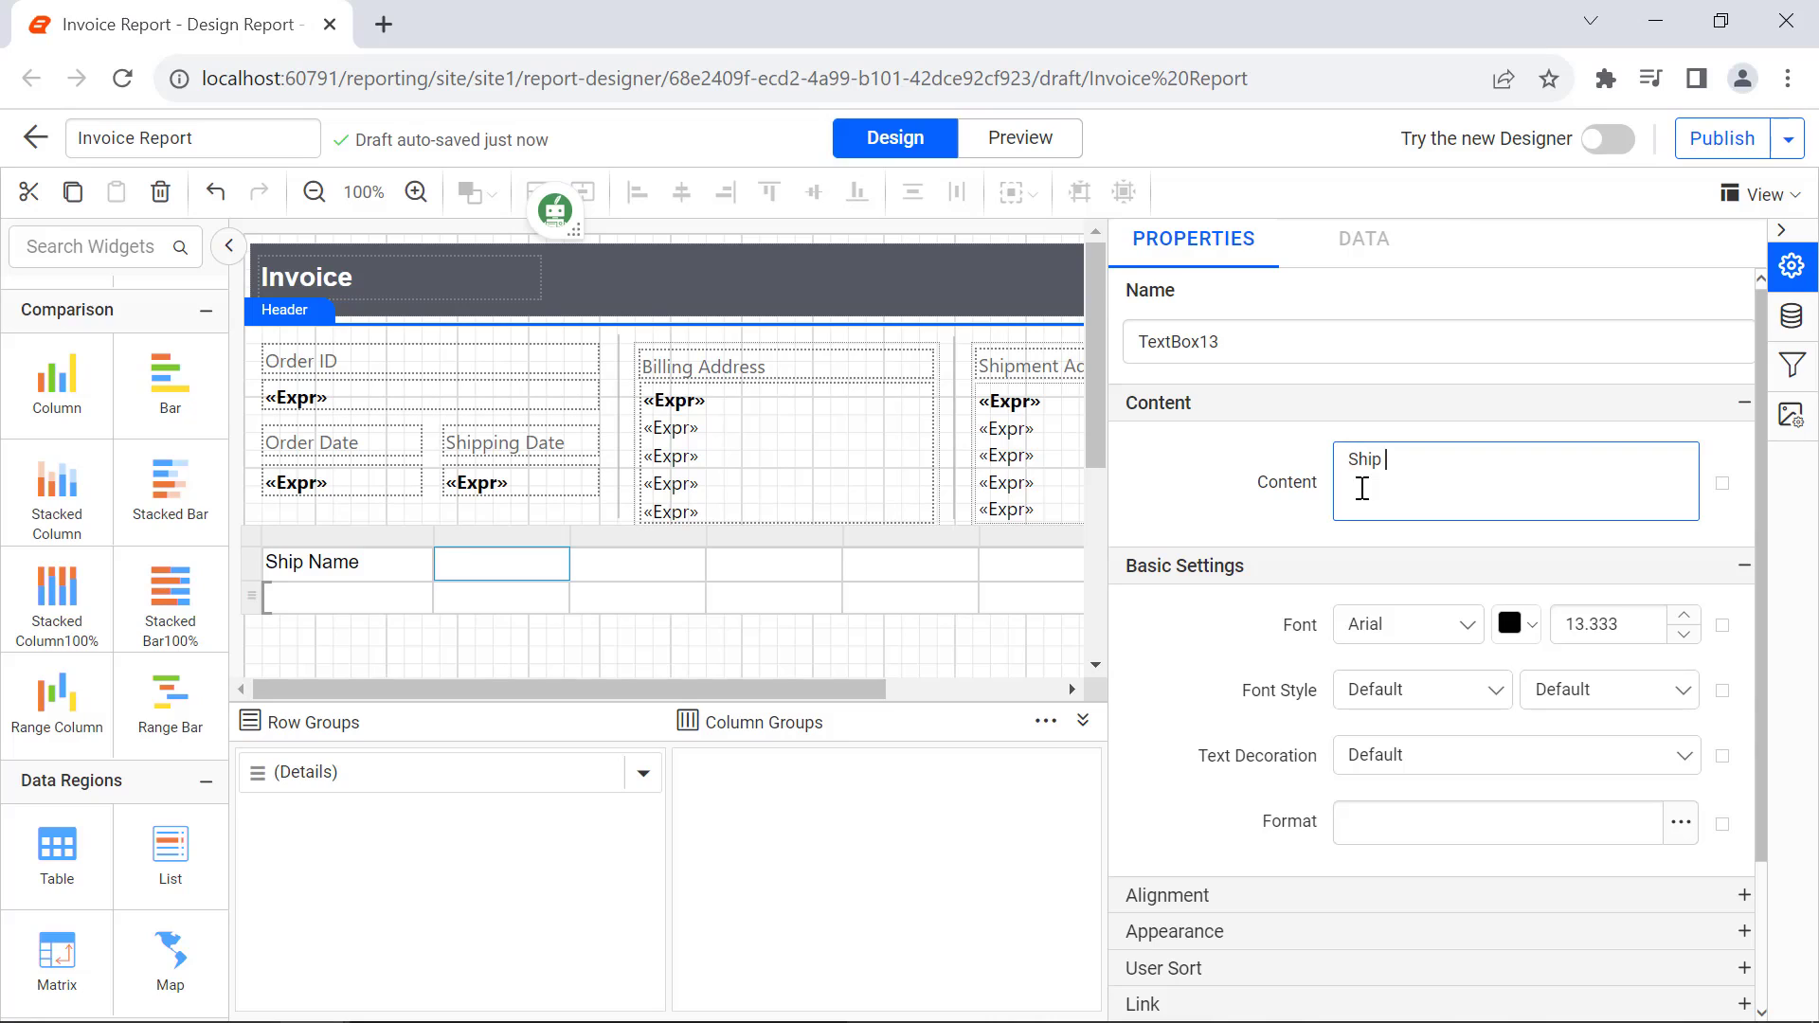
type("Address")
- Enter Freight as the third header cell of the table and widen its column slightly
left_click(617, 565)
left_click(1388, 466)
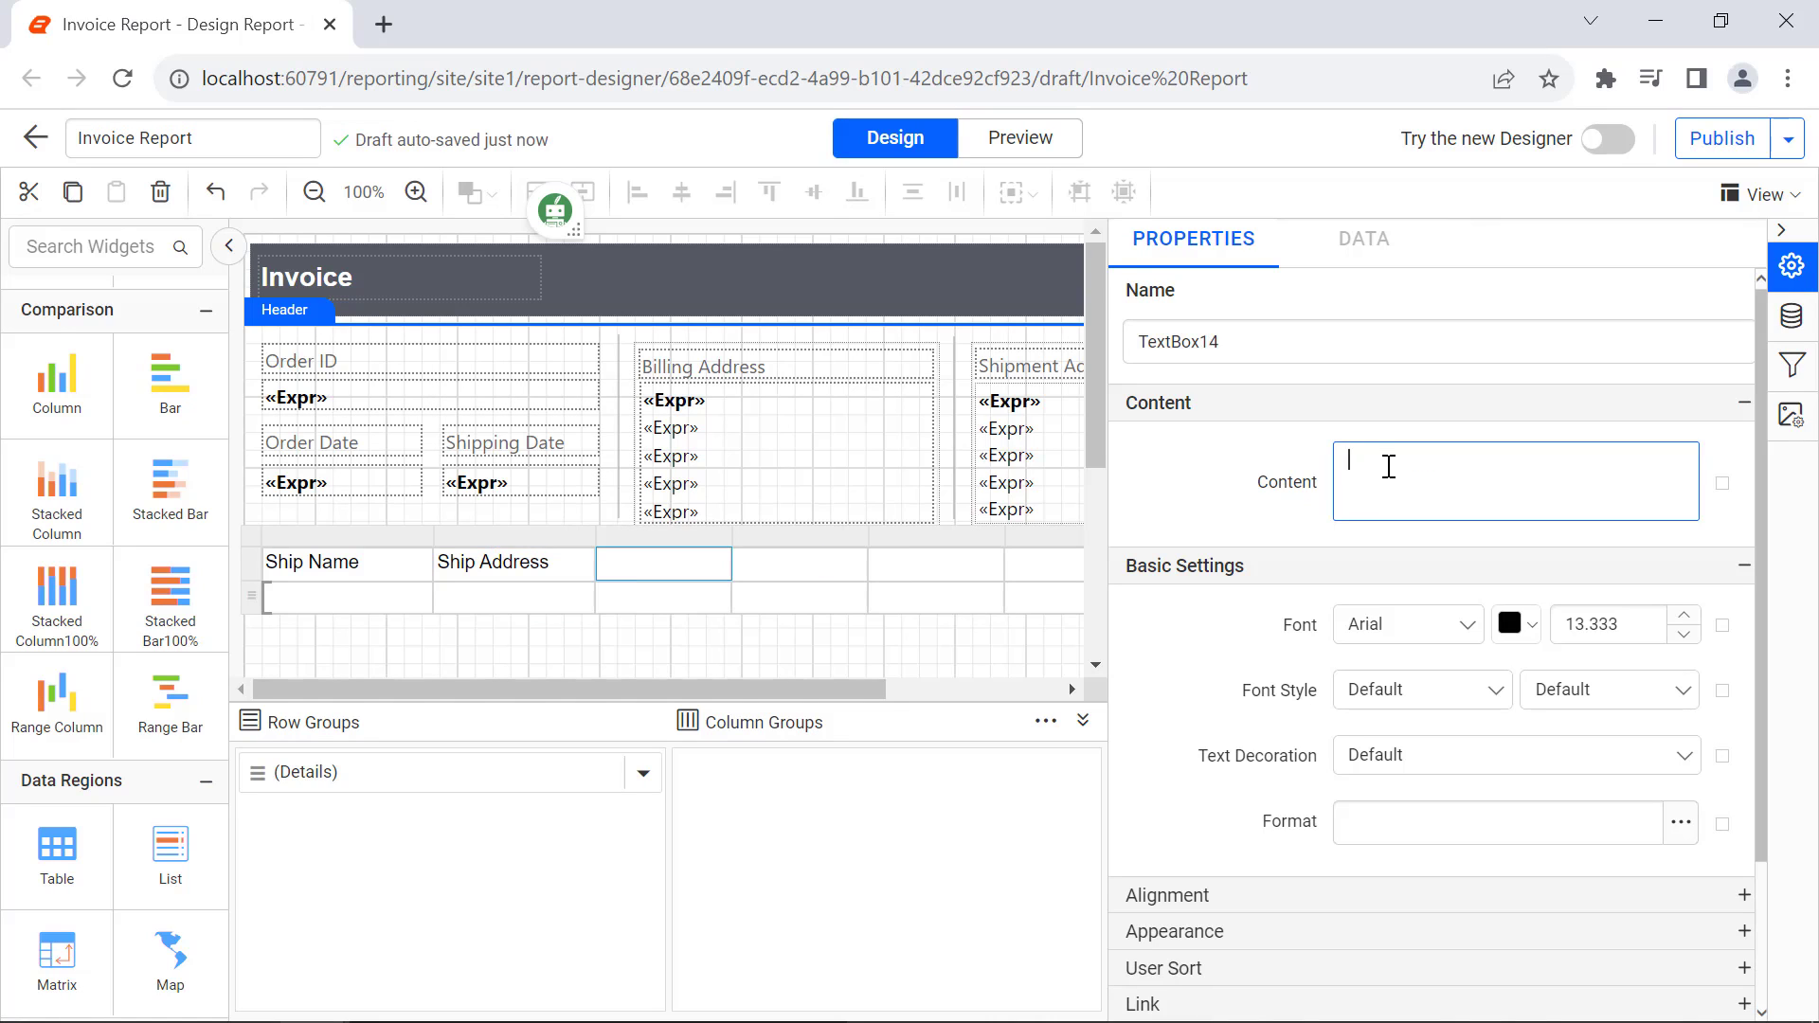
type("Freight")
left_click(1319, 524)
left_click_drag(732, 564, 748, 563)
- Enter Shipping Date as the fourth header cell of the table and widen its column slightly
left_click(816, 564)
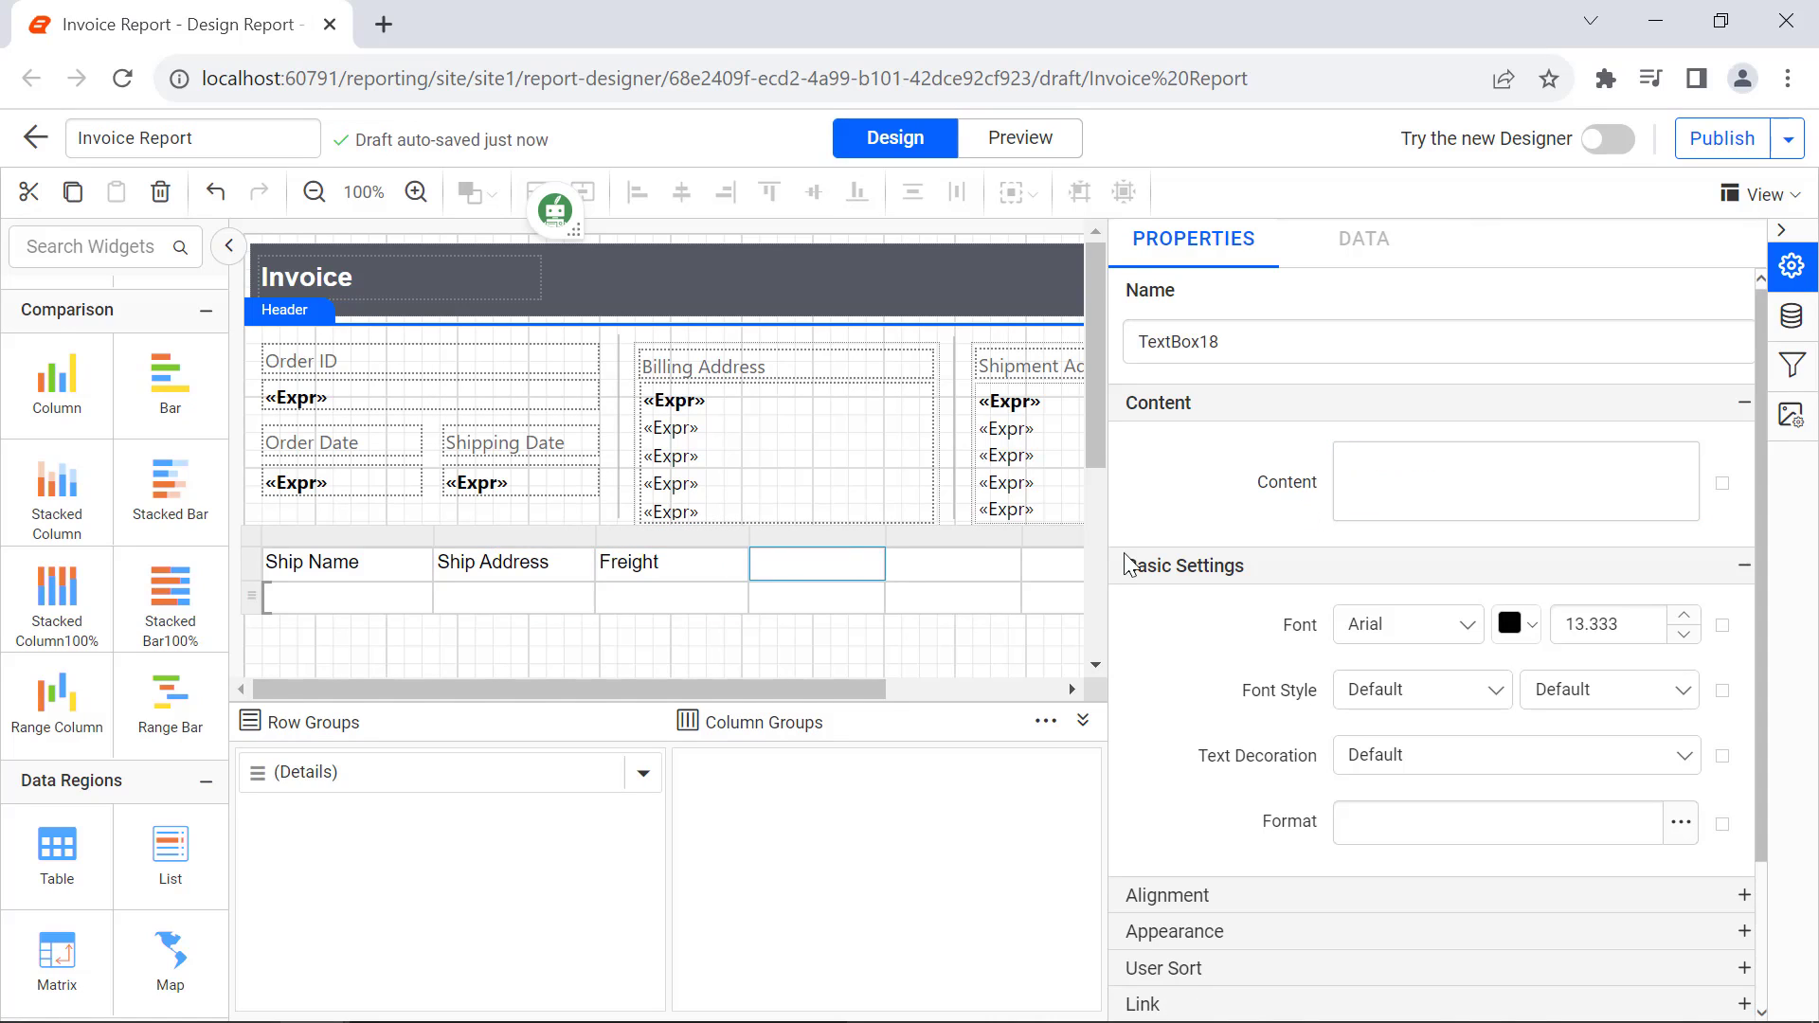
left_click(1360, 464)
type("Shipping Date")
left_click(1287, 520)
left_click_drag(885, 564, 906, 564)
- Enter Ship City as the fifth header cell of the table and widen its column slightly
left_click(936, 575)
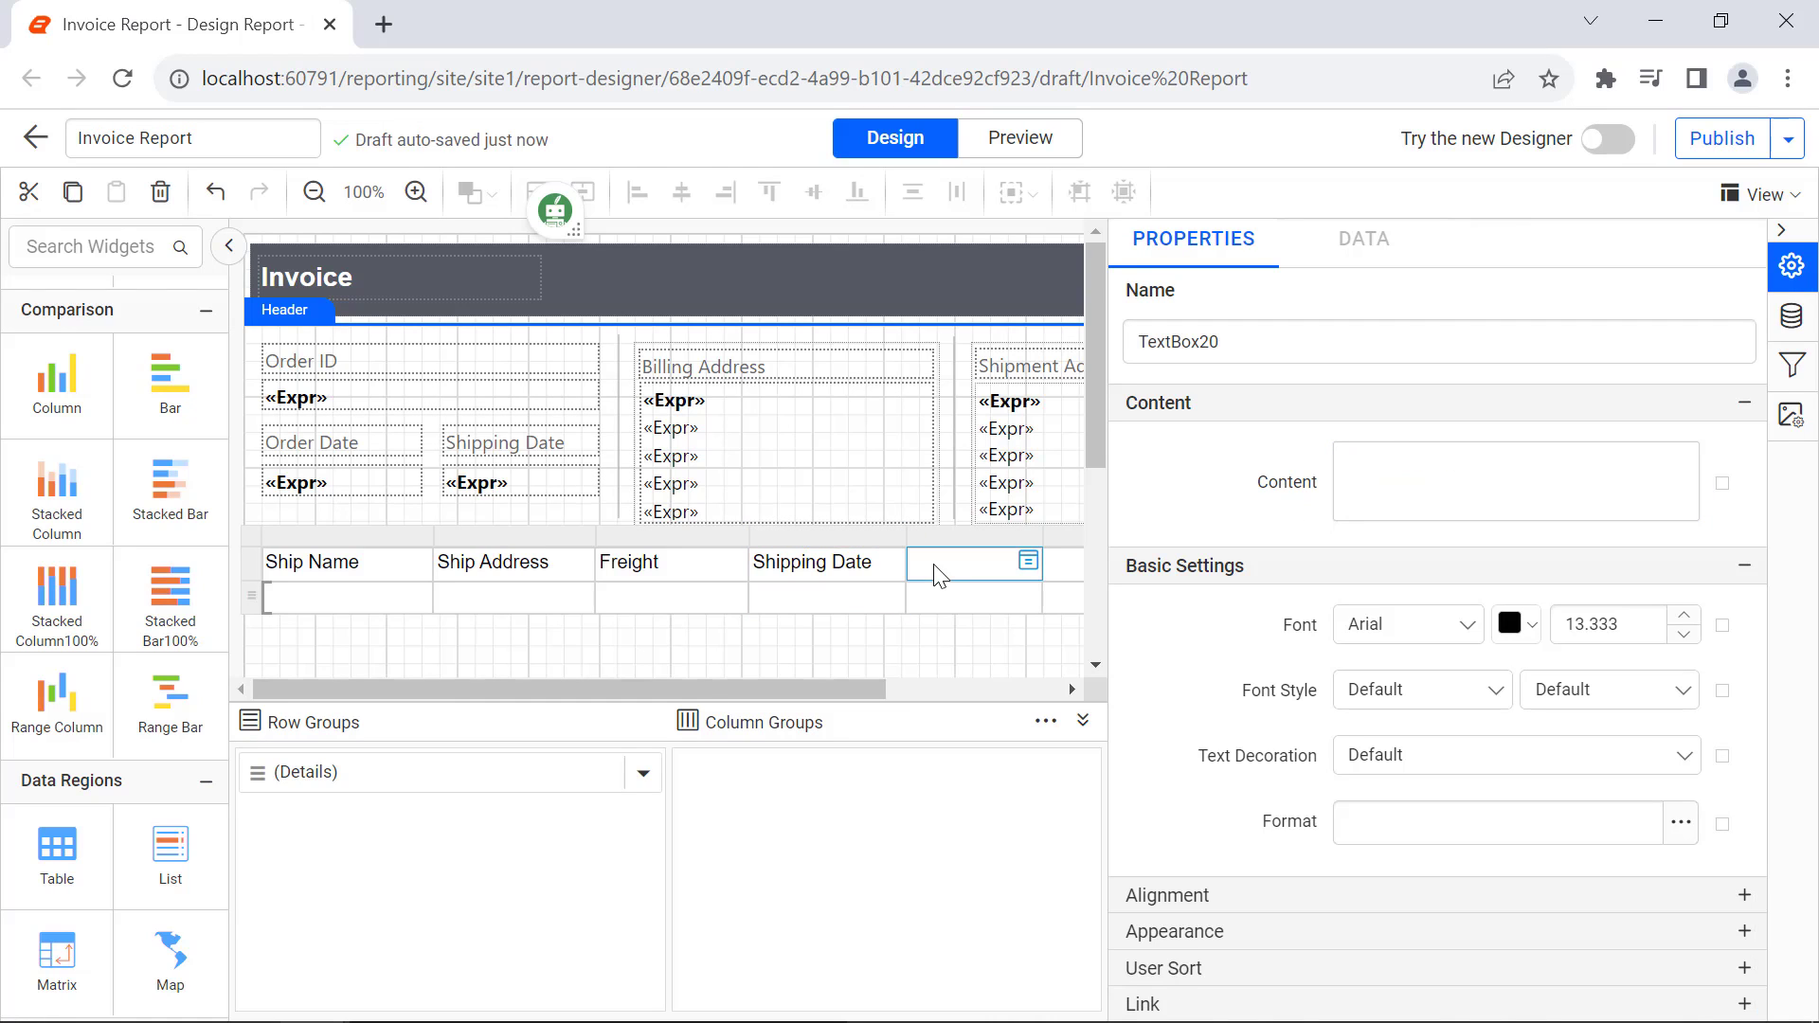
left_click(1368, 470)
type("Ship City")
left_click(1298, 521)
left_click_drag(1042, 535, 1065, 535)
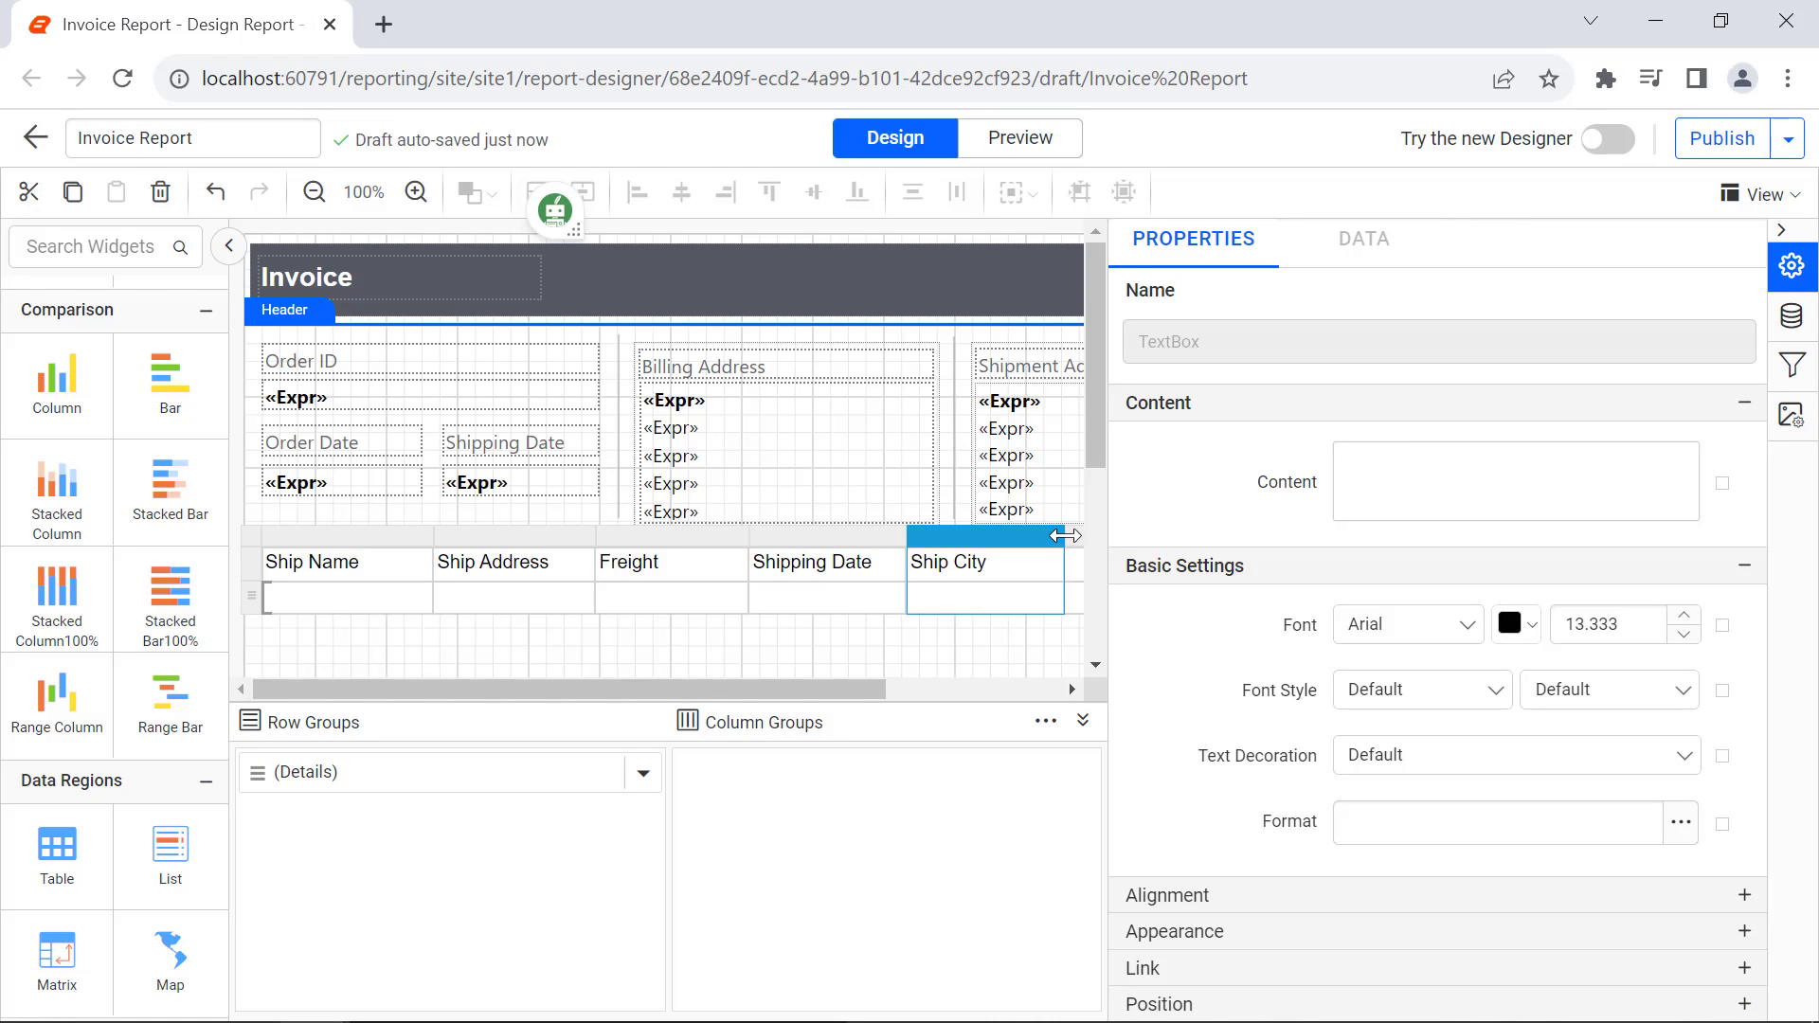
- Enter Ship Country as the last header cell and widen its column to align with the Shipment Address block's right edge
left_click_drag(881, 689, 1054, 689)
left_click(945, 564)
left_click(1345, 471)
type("Shi")
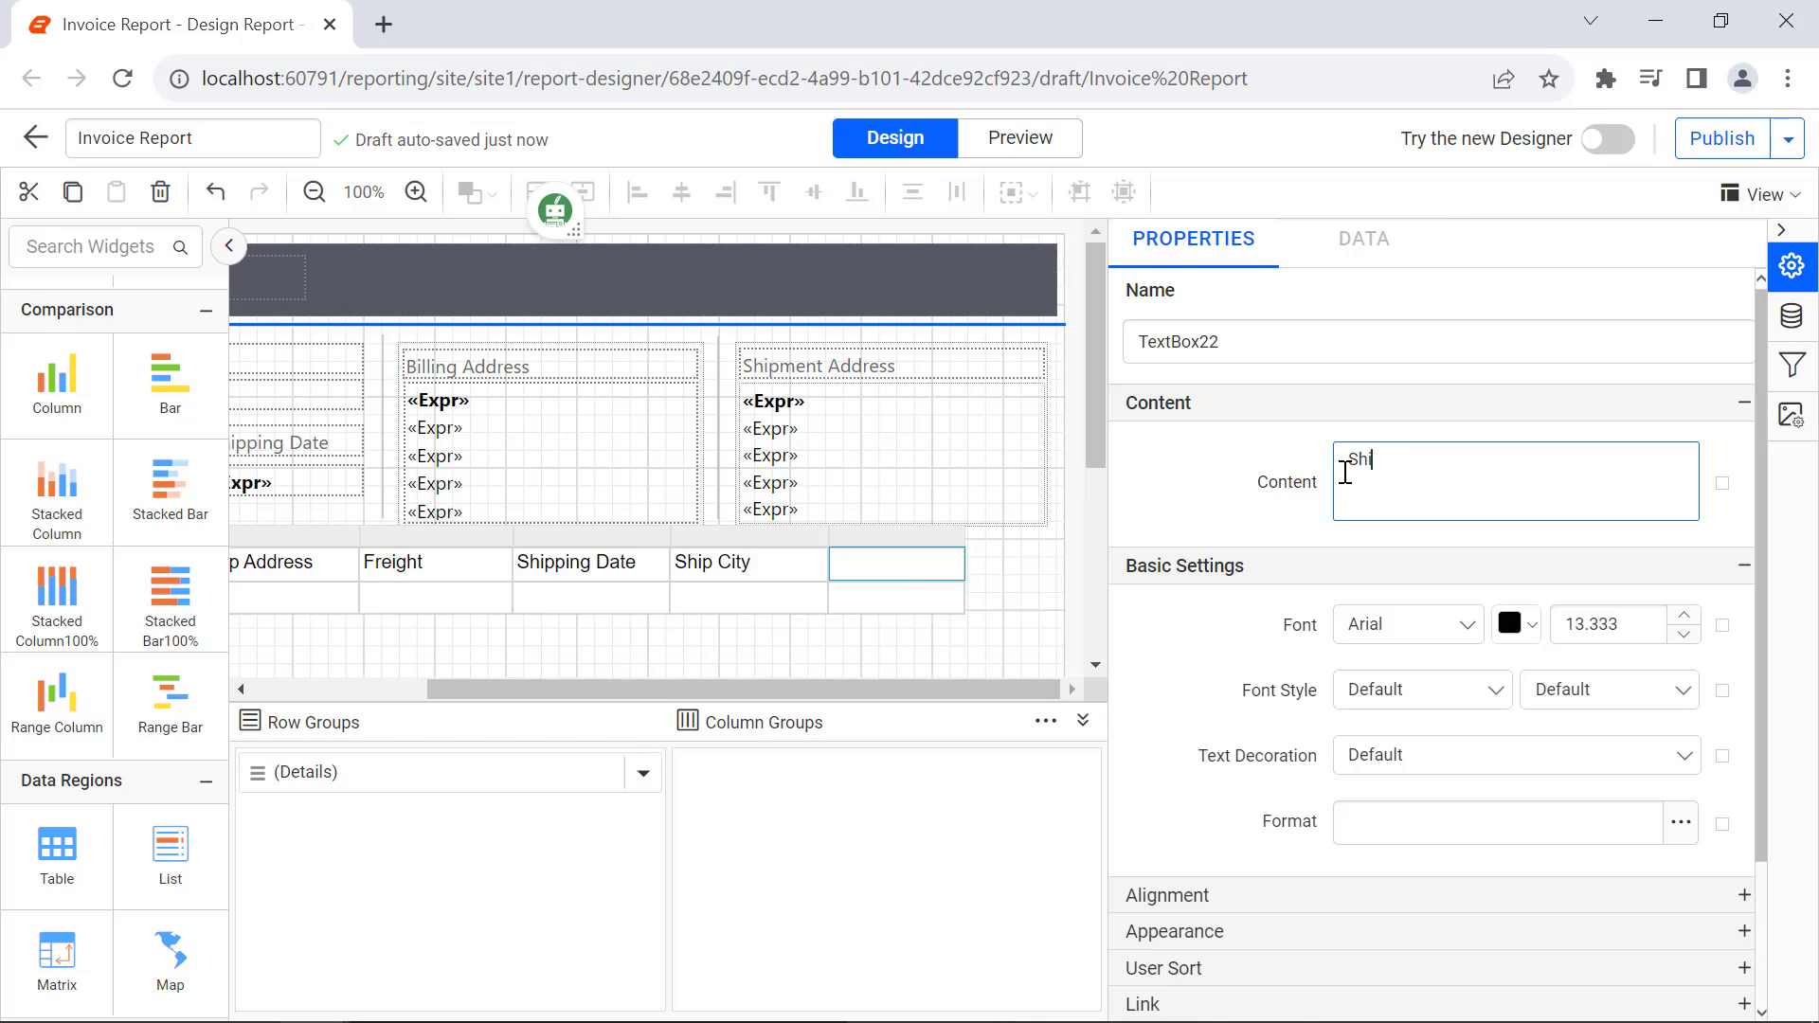
type("p Country")
left_click(1297, 521)
left_click_drag(965, 536, 1045, 537)
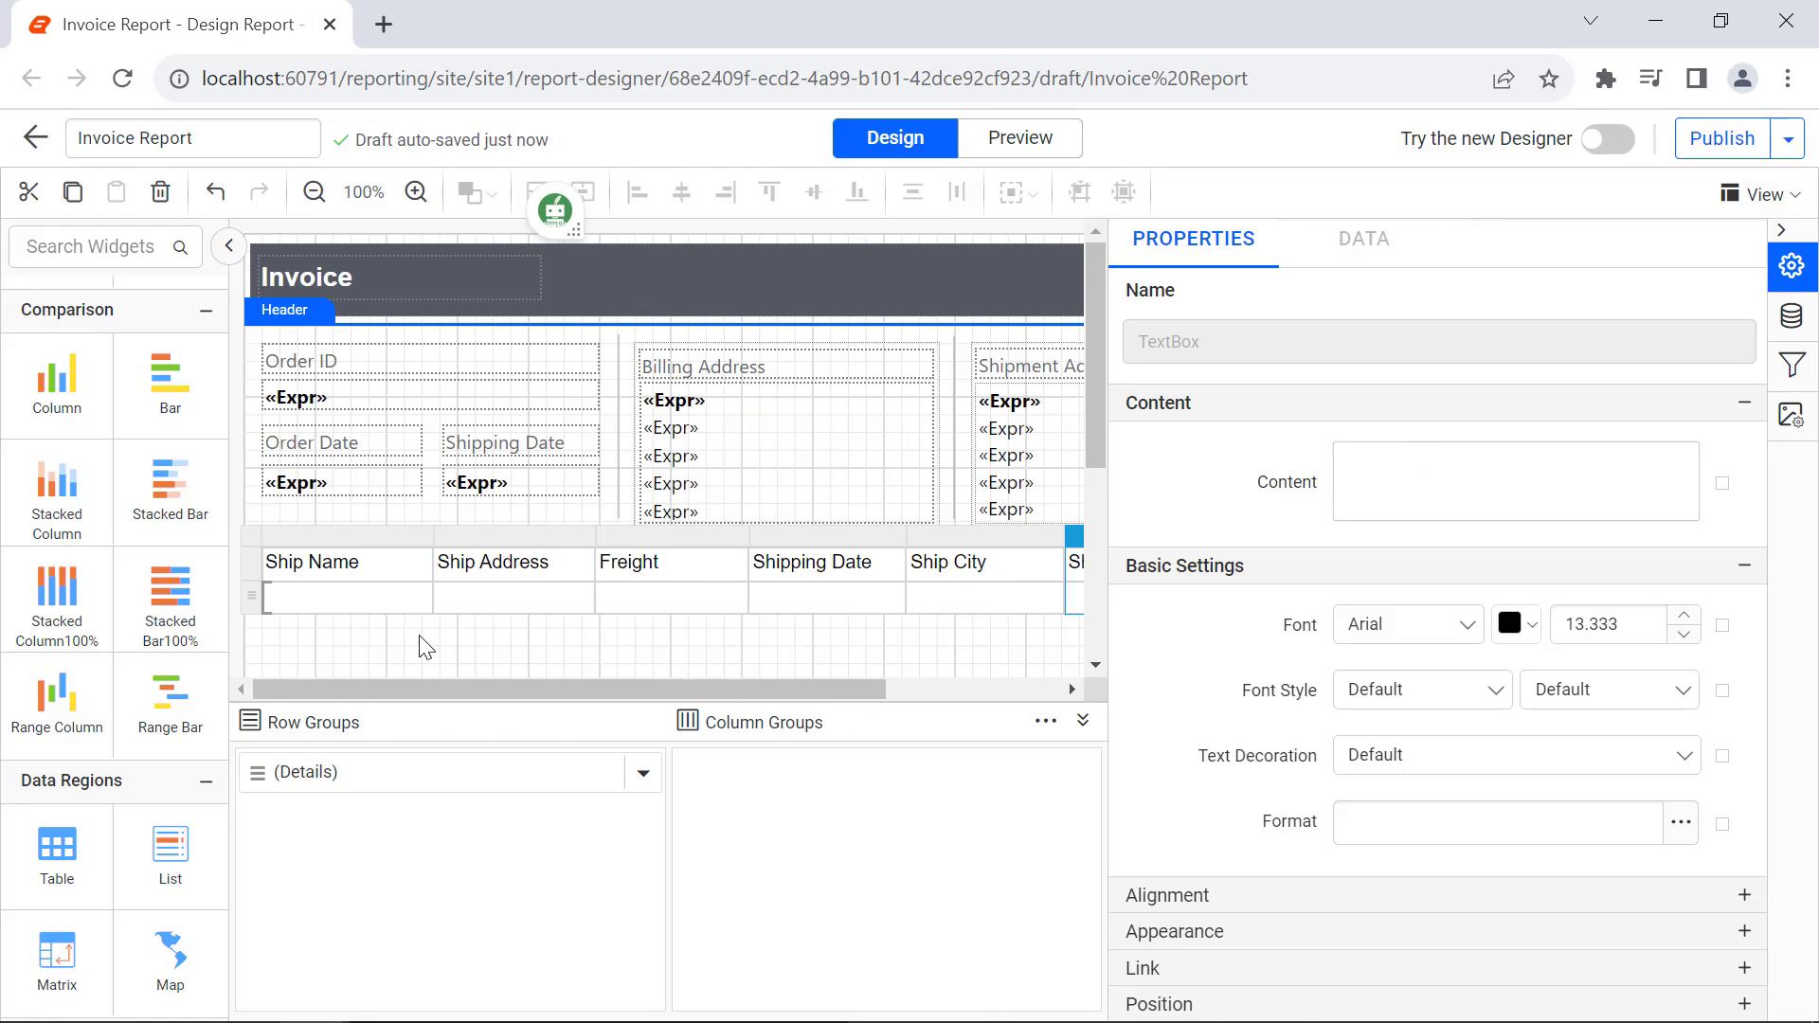
- Set the Ship Name detail cell to =StrConv(Fields!ShipName.Value,vbProperCase) and fill the Ship Address detail cell with an expression
left_click(396, 608)
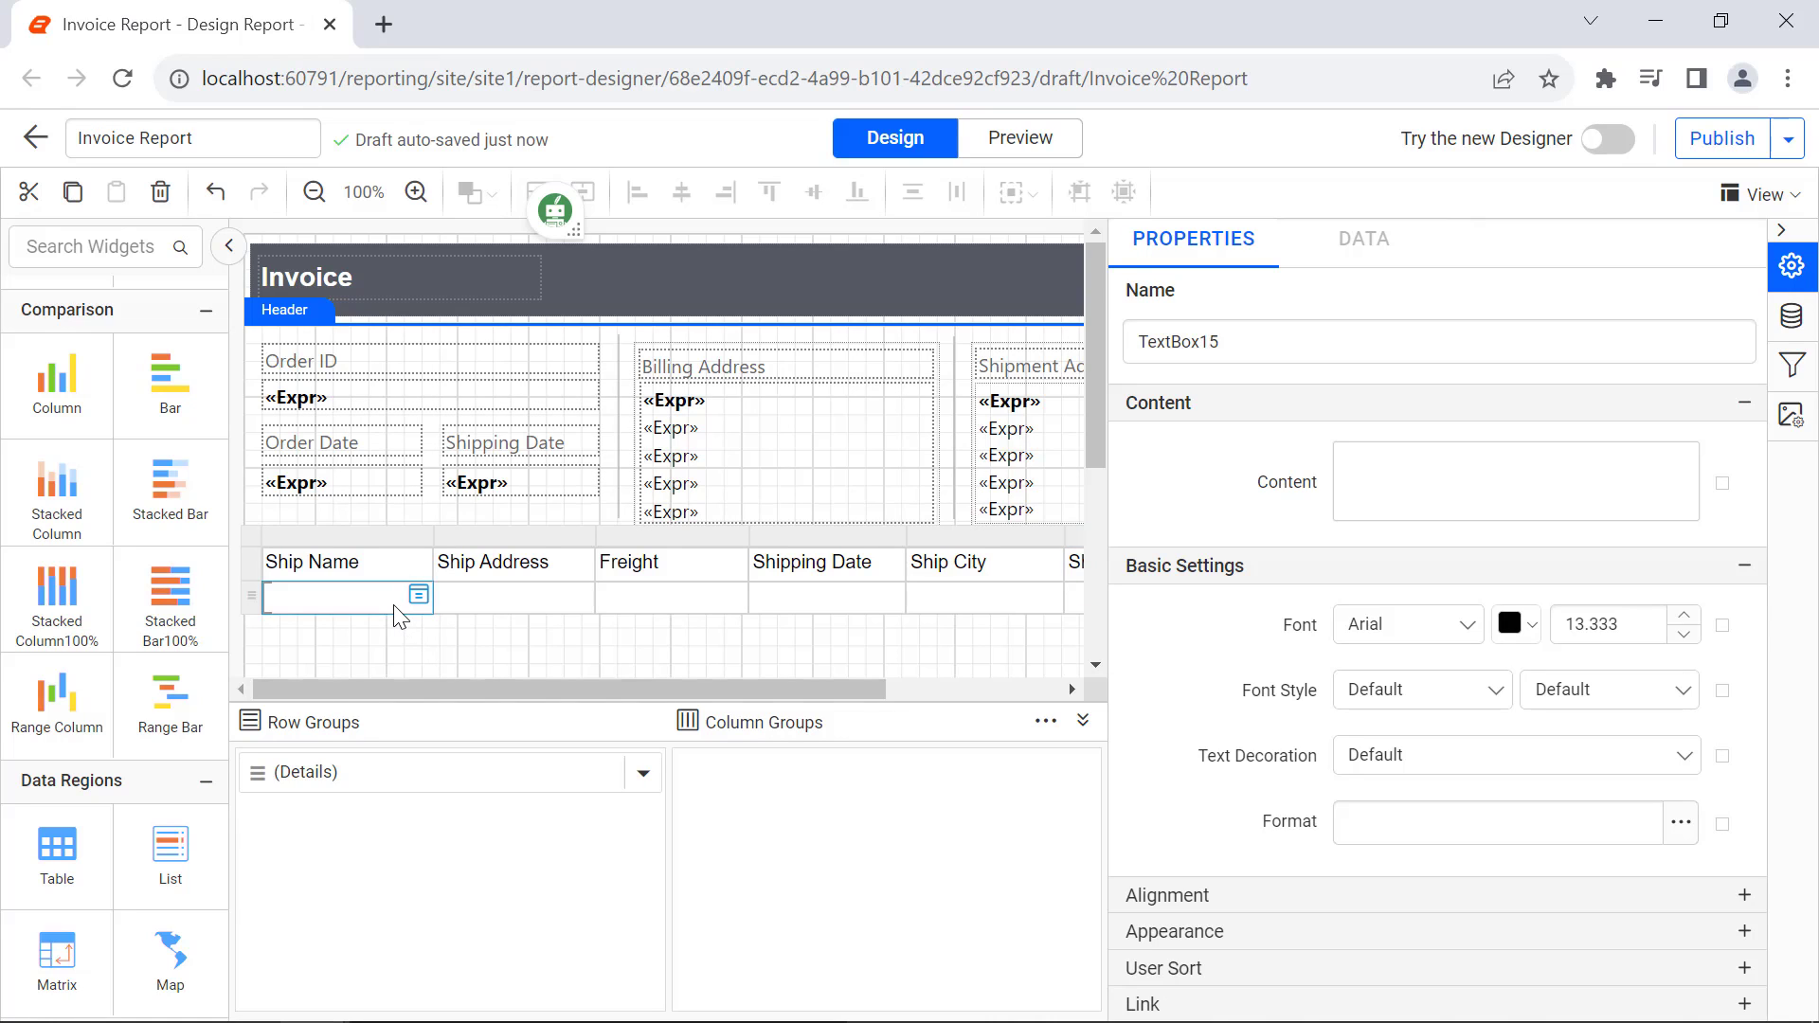
left_click(1722, 483)
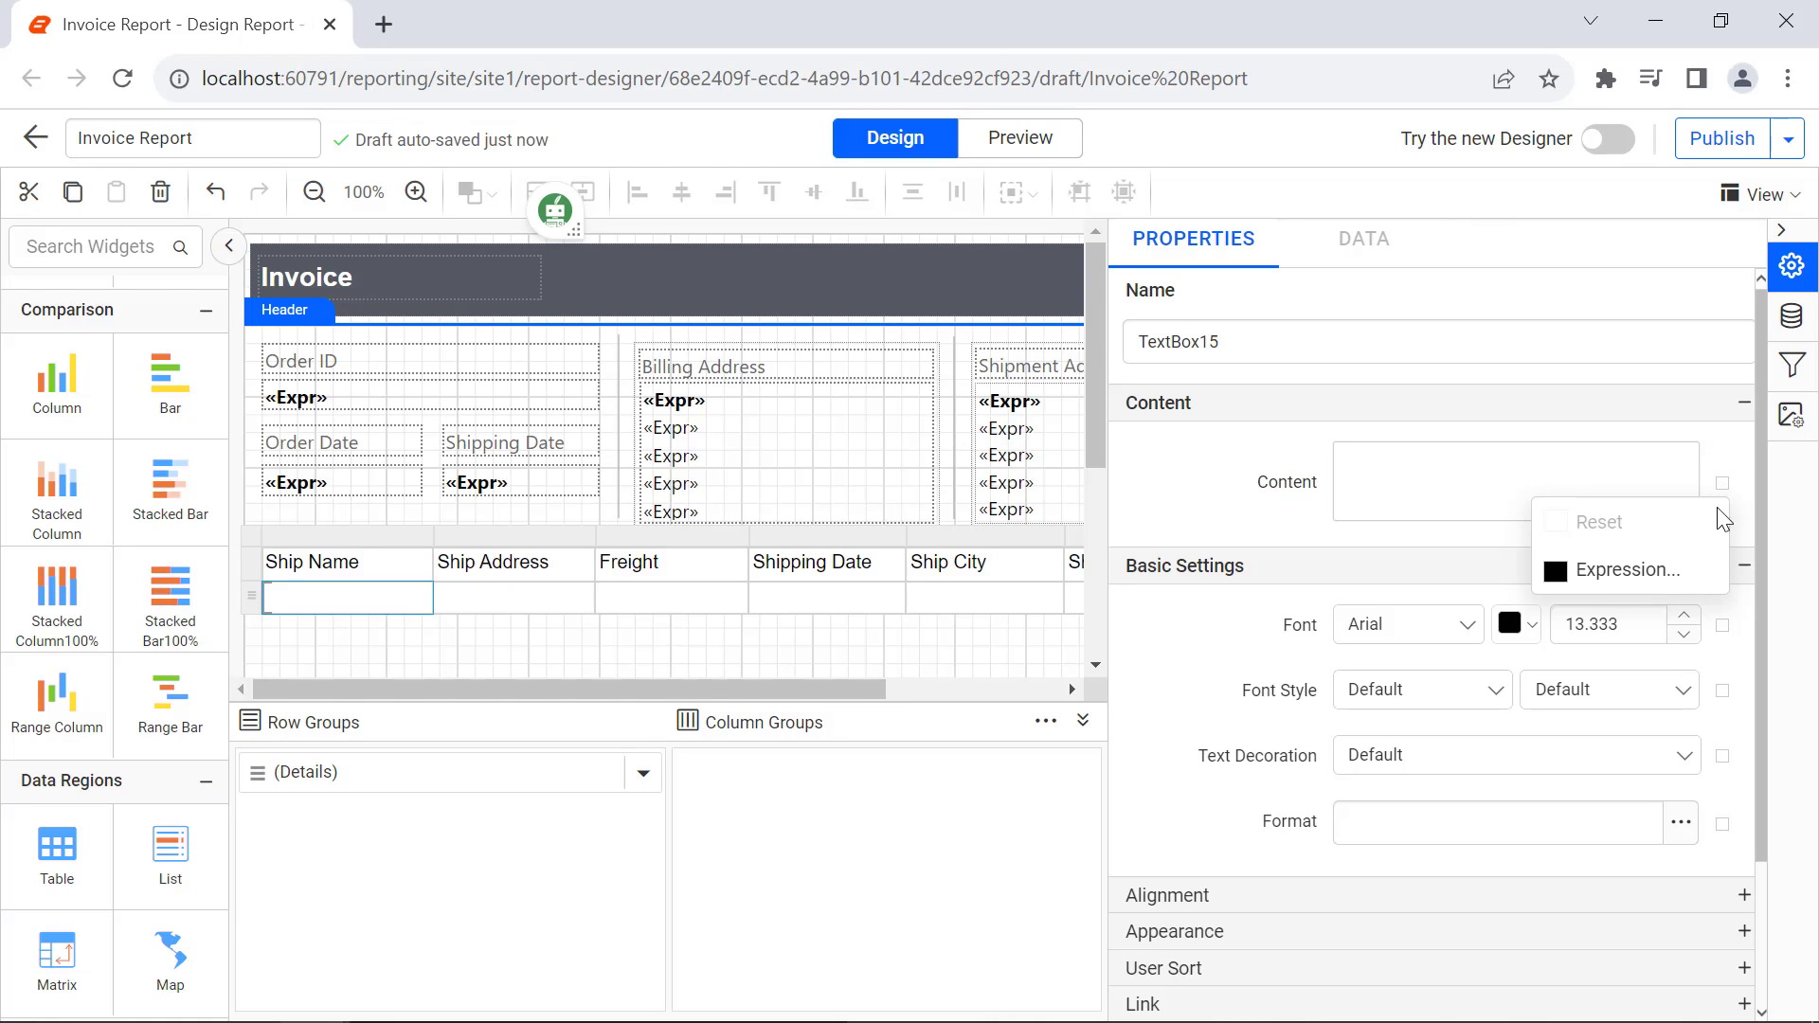
left_click(1693, 575)
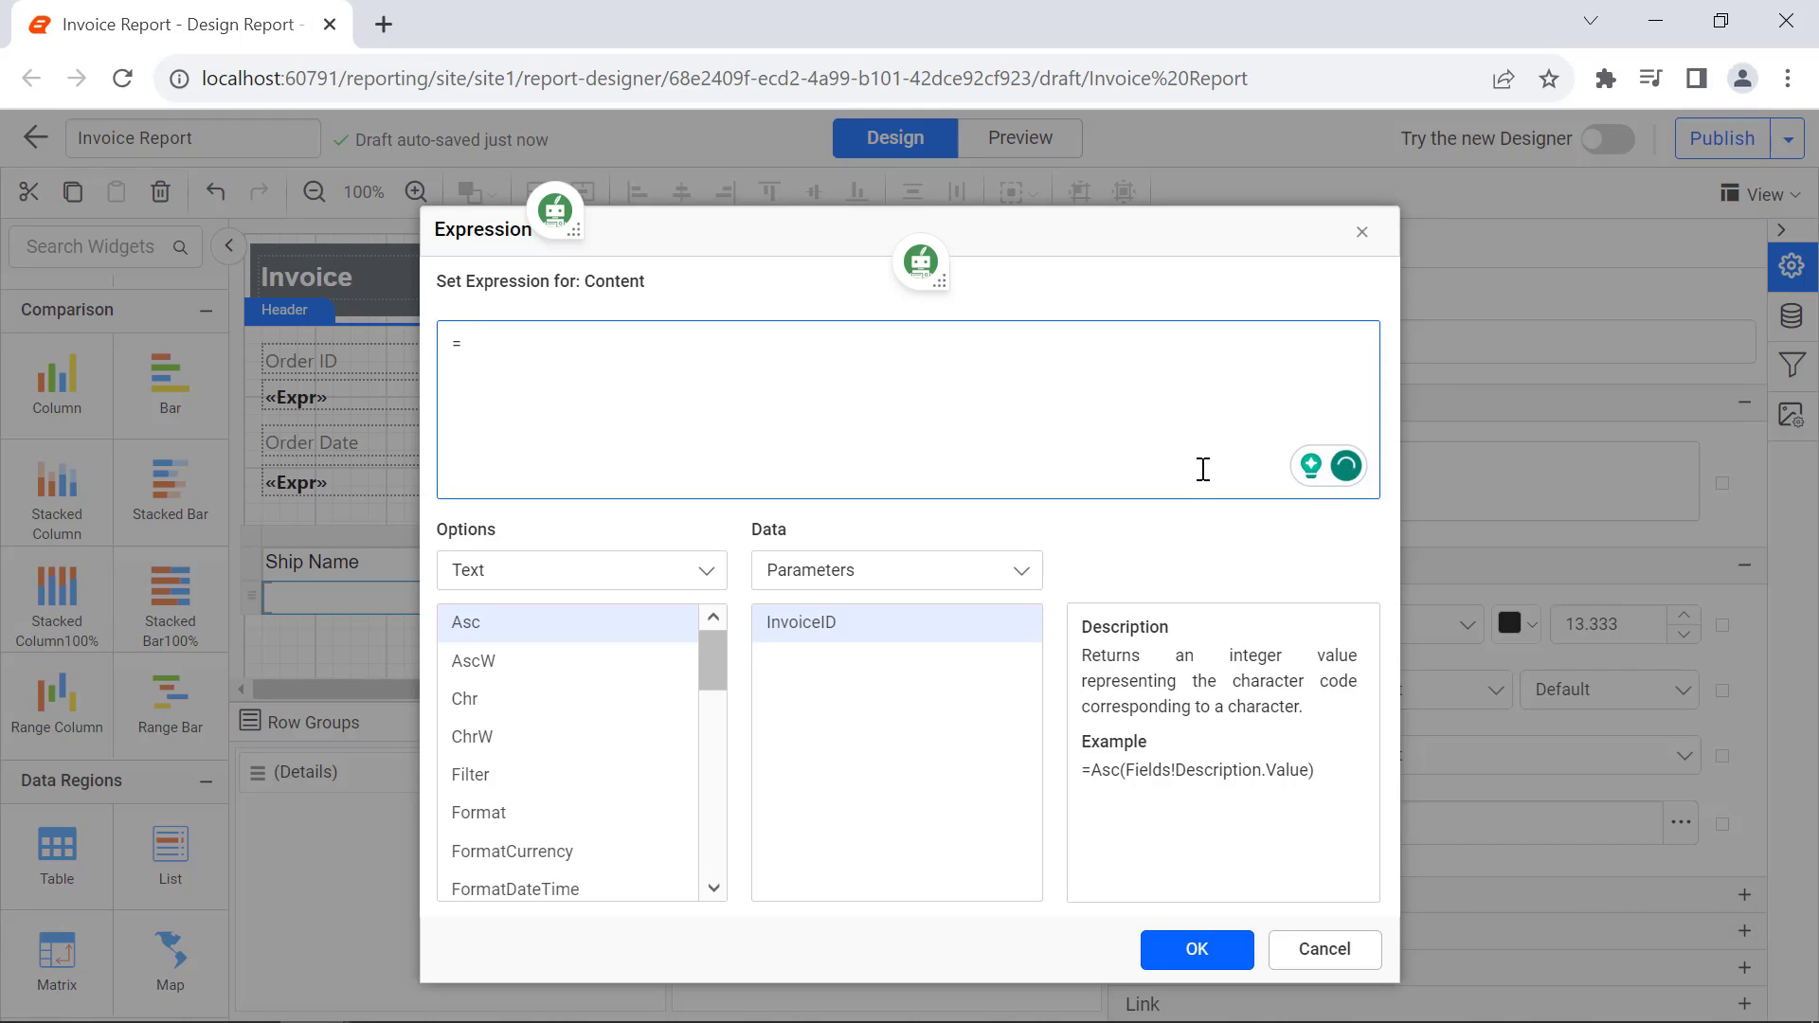
key("ctrl+a")
type("=StrConv(Fields!ShipName.Value,vbProperCase)")
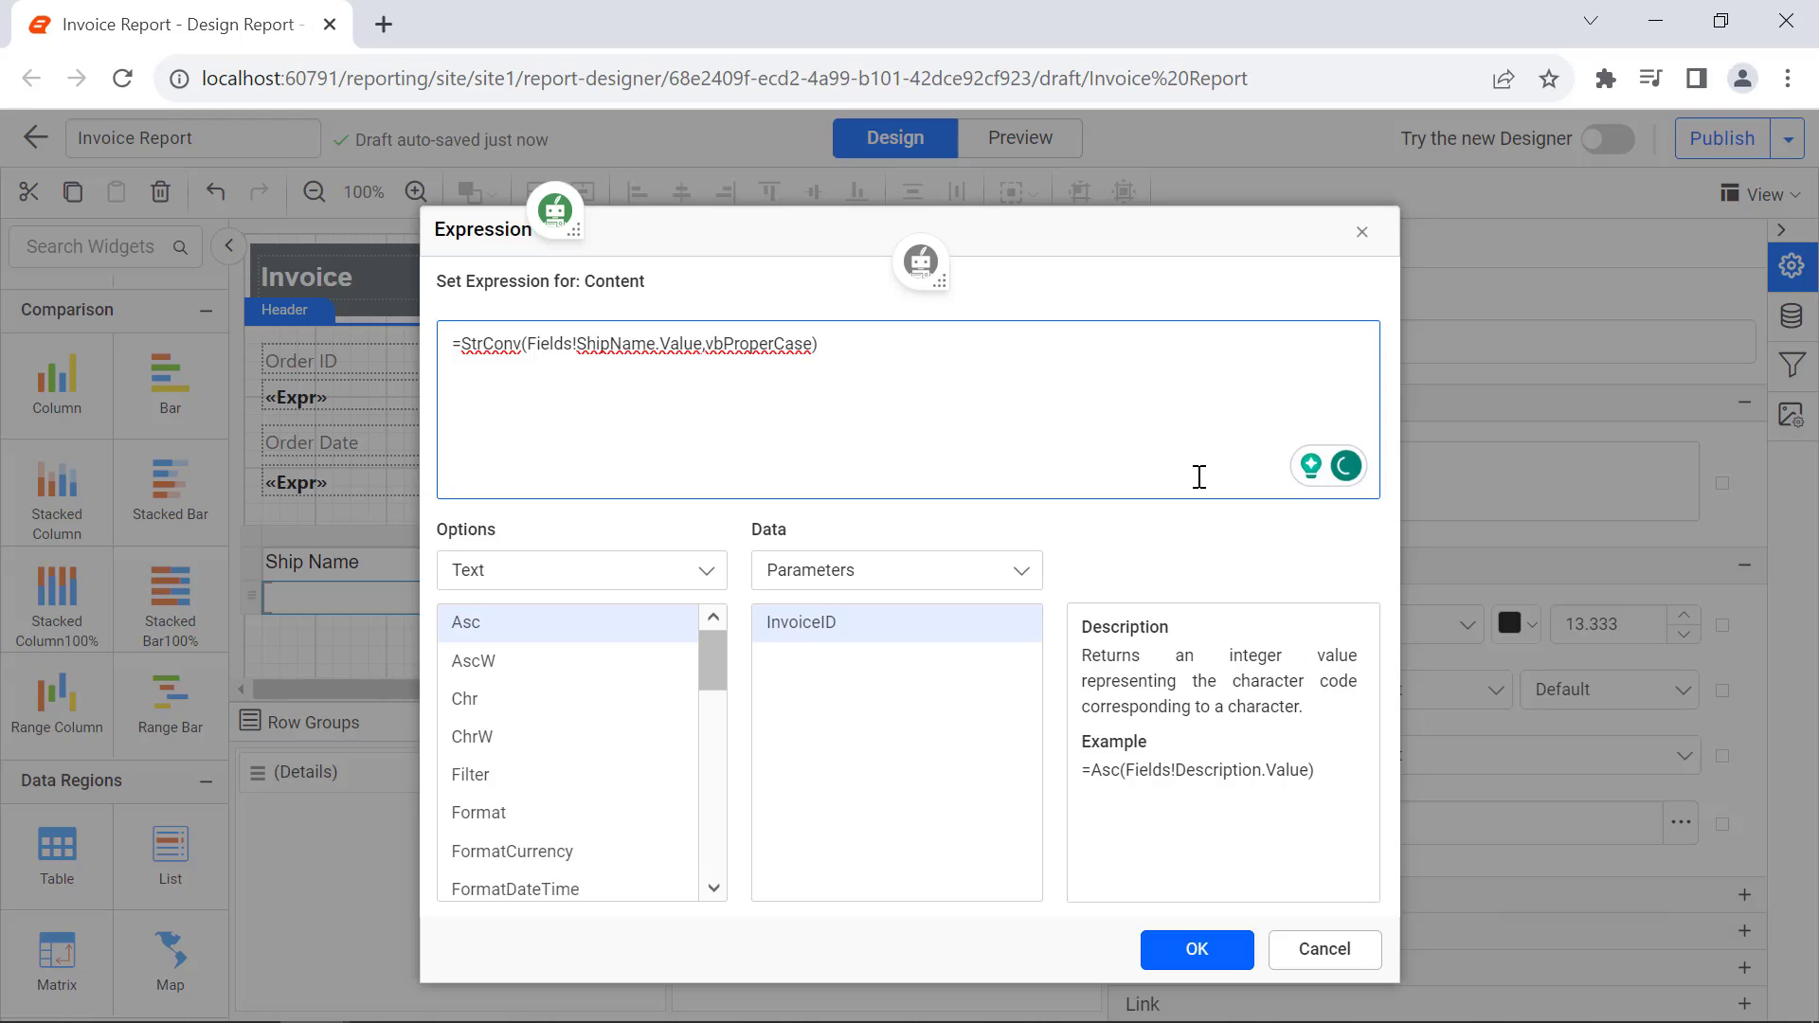
left_click(1198, 941)
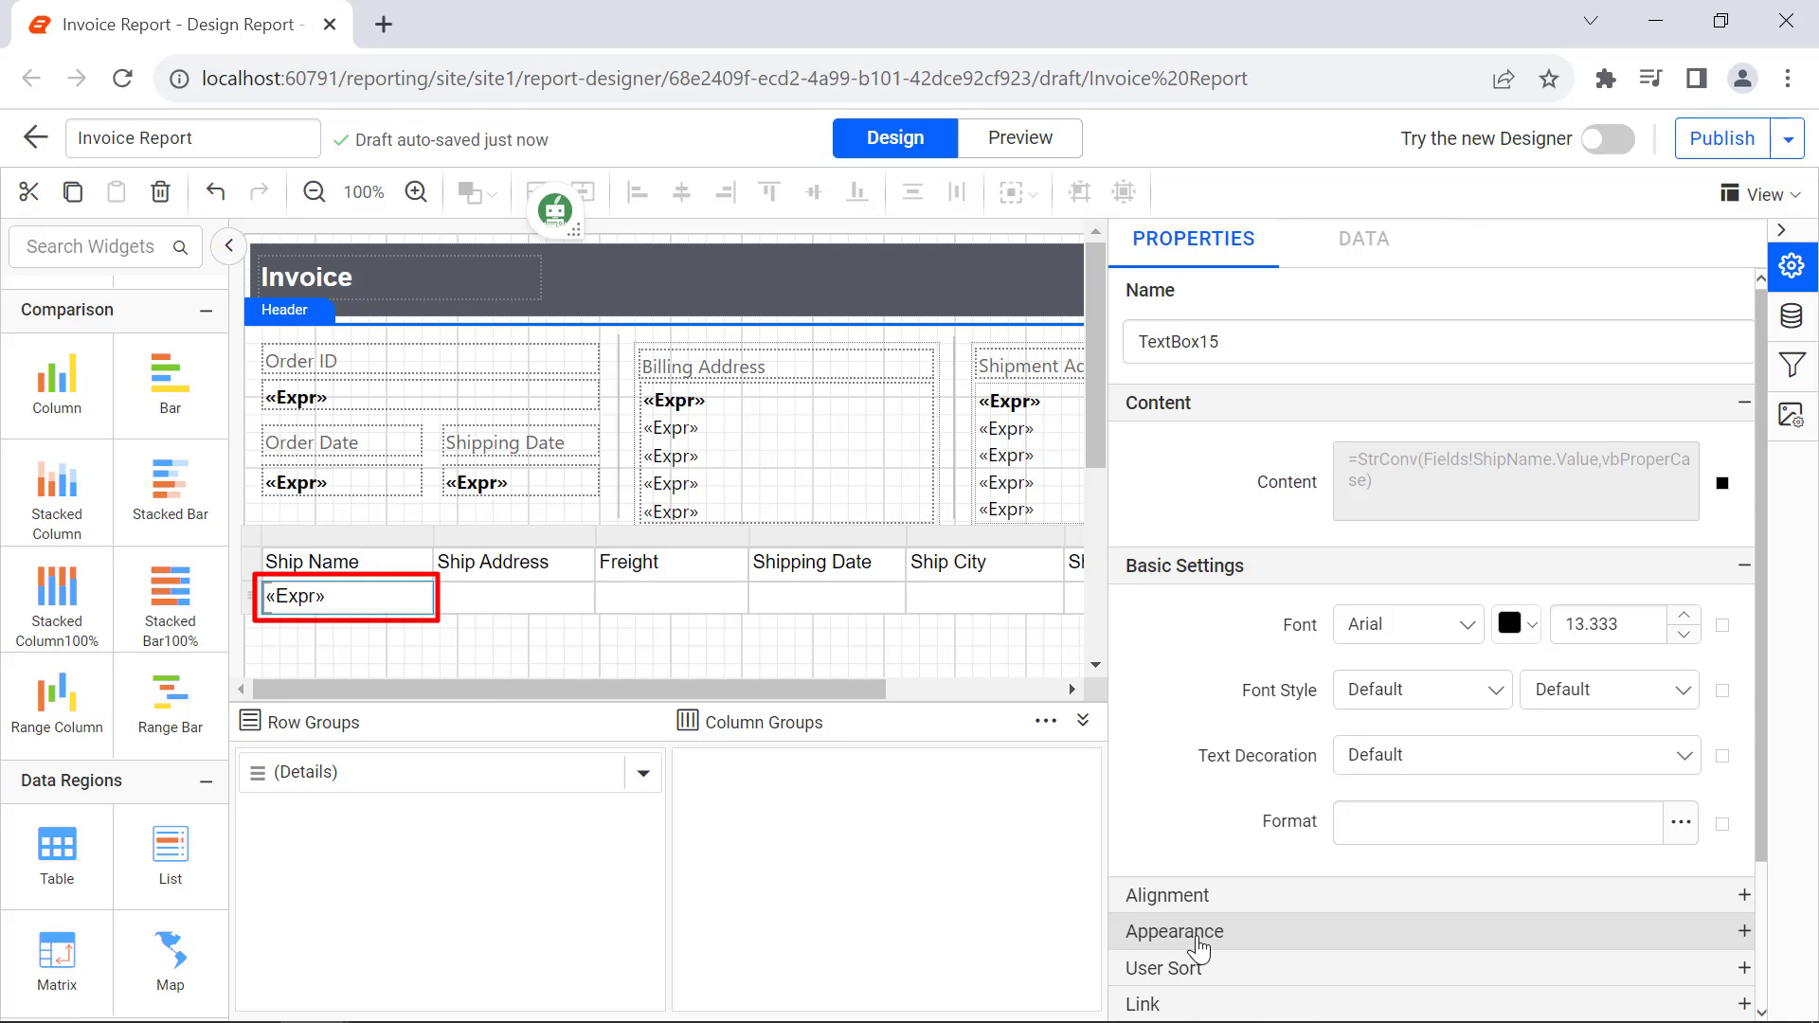
left_click(512, 596)
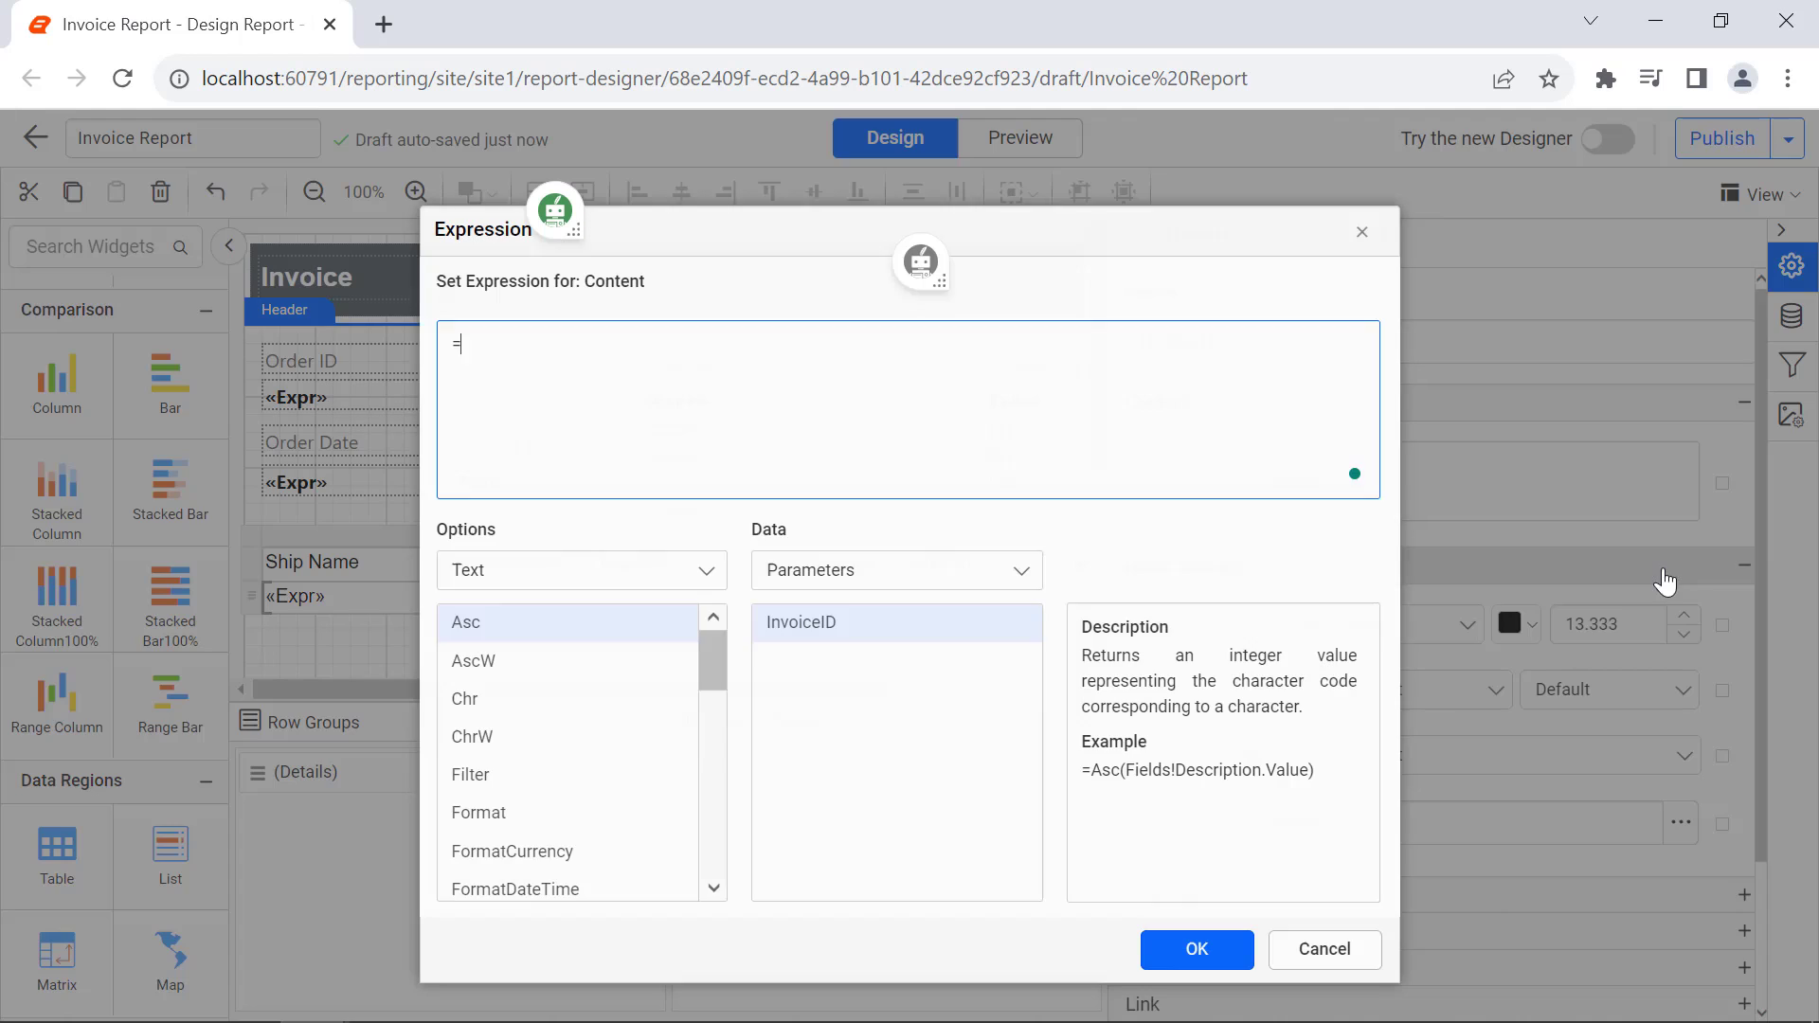
left_click(1197, 940)
- Bind the Freight detail cell to the Freight field and the Shipping Date detail cell to the ShippedDate field
left_click(664, 596)
left_click(734, 594)
left_click(791, 927)
left_click(824, 596)
left_click(889, 594)
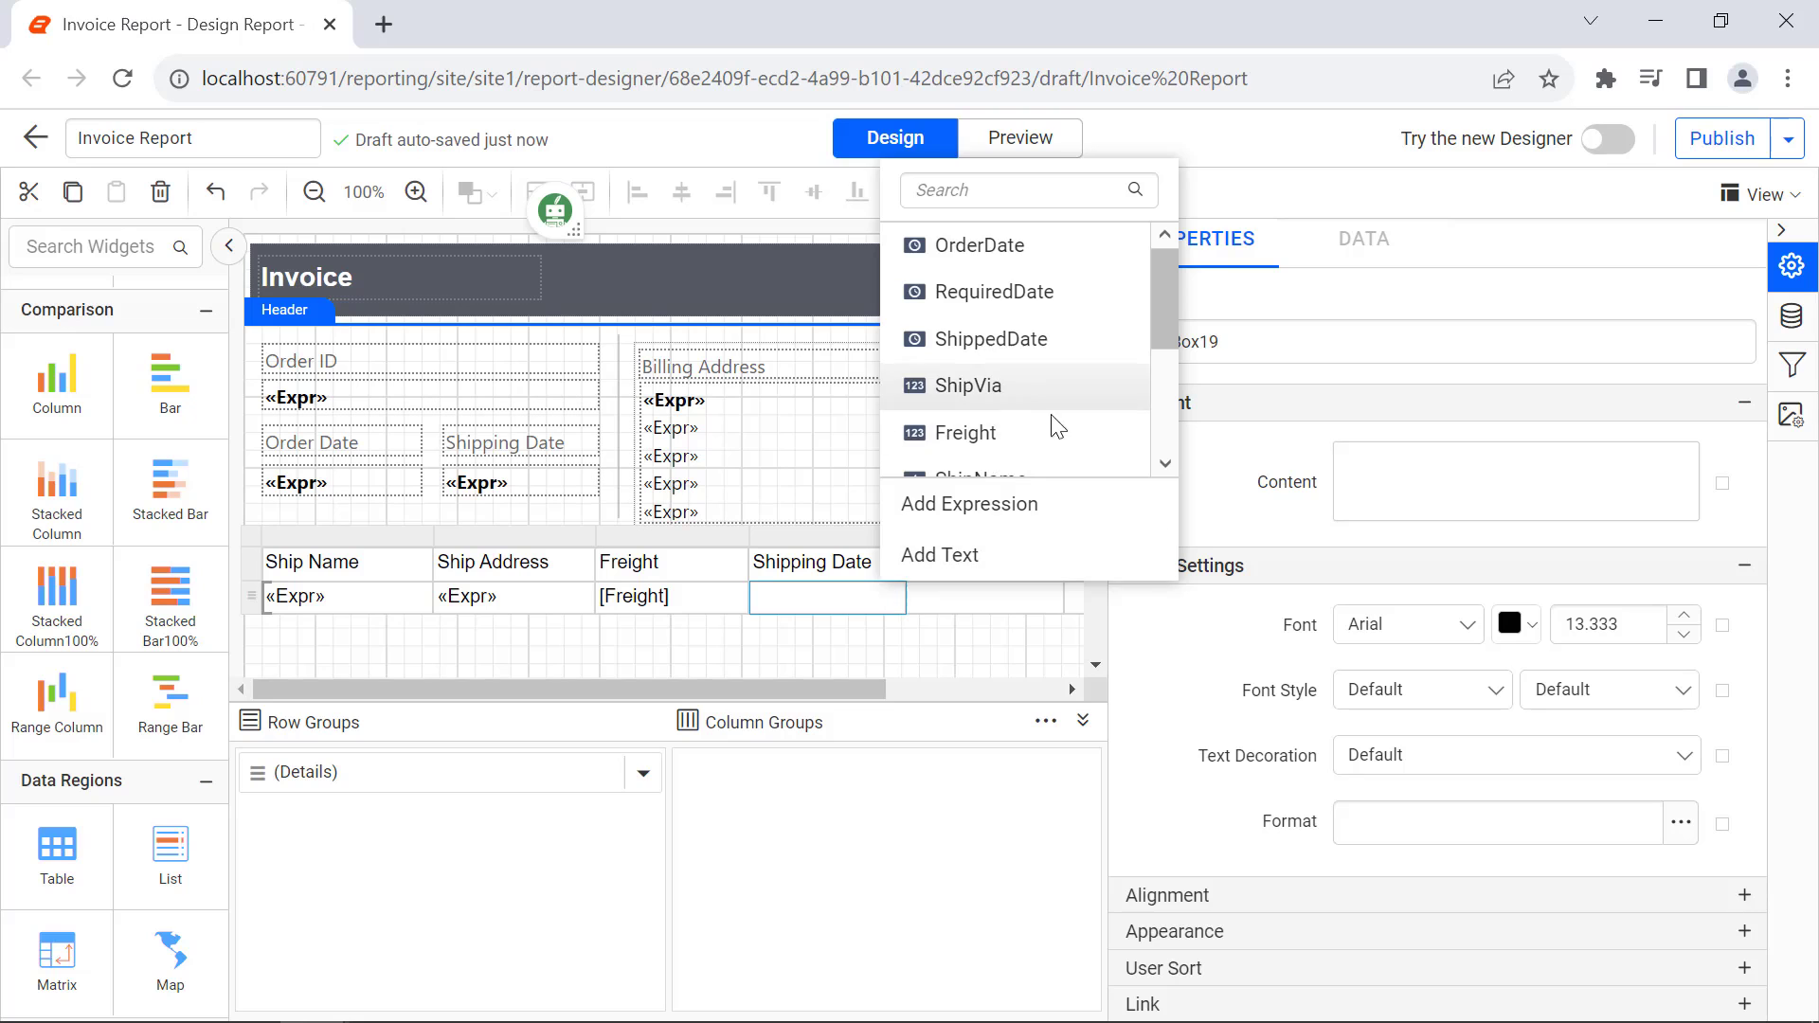
left_click(1045, 355)
- Set the Ship City detail cell to =Trim(StrConv(Fields!ShipCity.Value,vbProperCase)) and the Ship Country detail cell to =StrConv(Fields!ShipCountry.Value,vbProperCase)
left_click(1050, 595)
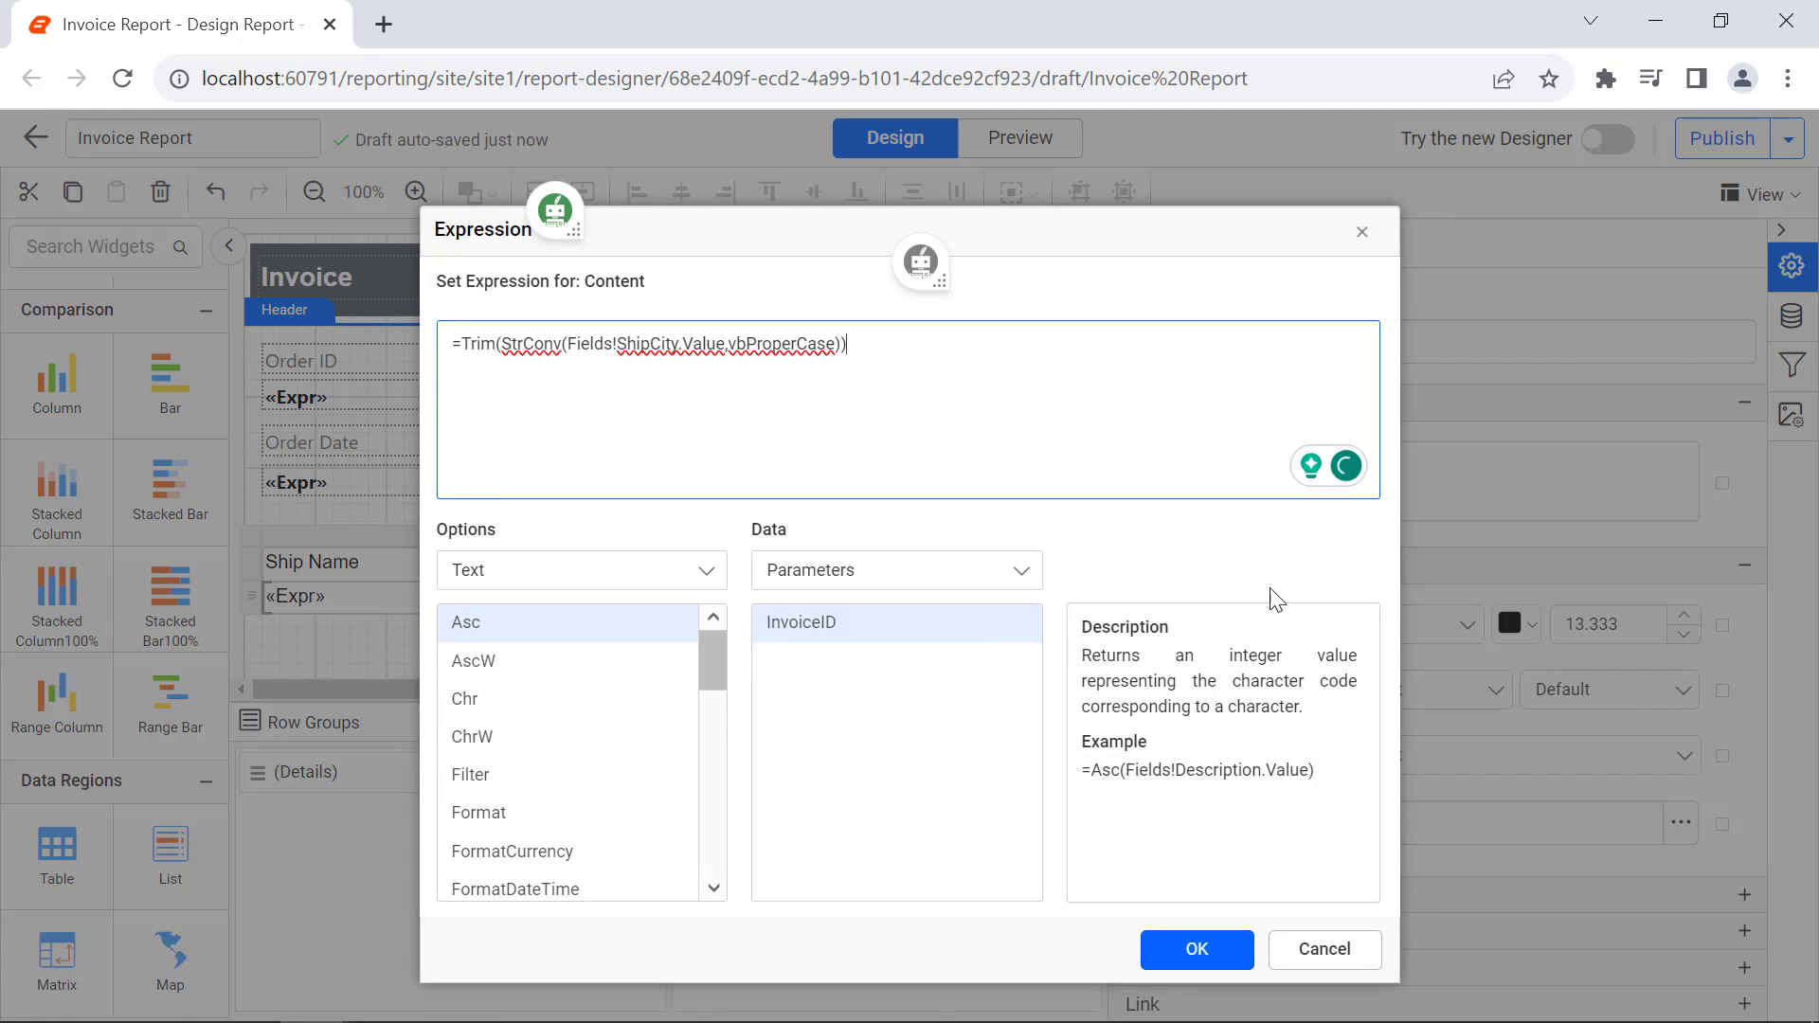
left_click(1194, 947)
left_click_drag(882, 689, 1057, 705)
left_click(937, 596)
left_click(1607, 495)
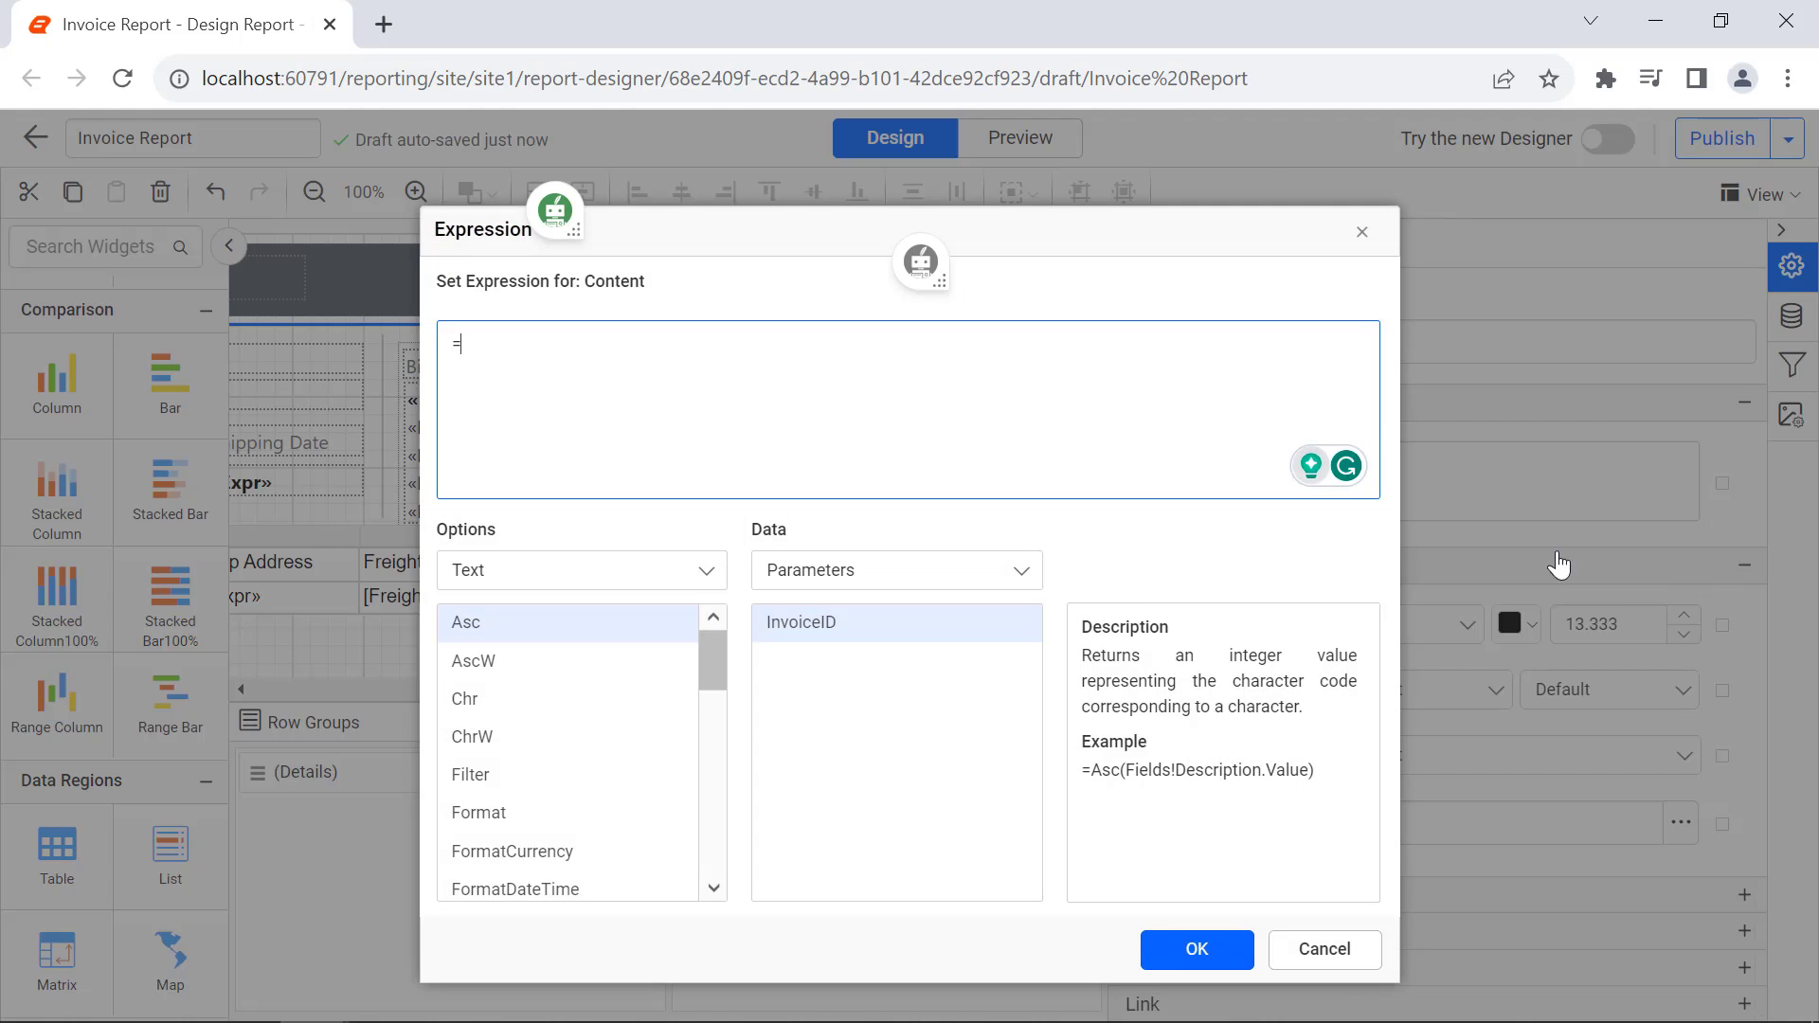
type("StrConv(Fields!ShipCountry.Value,vbProperCase)")
left_click(1199, 946)
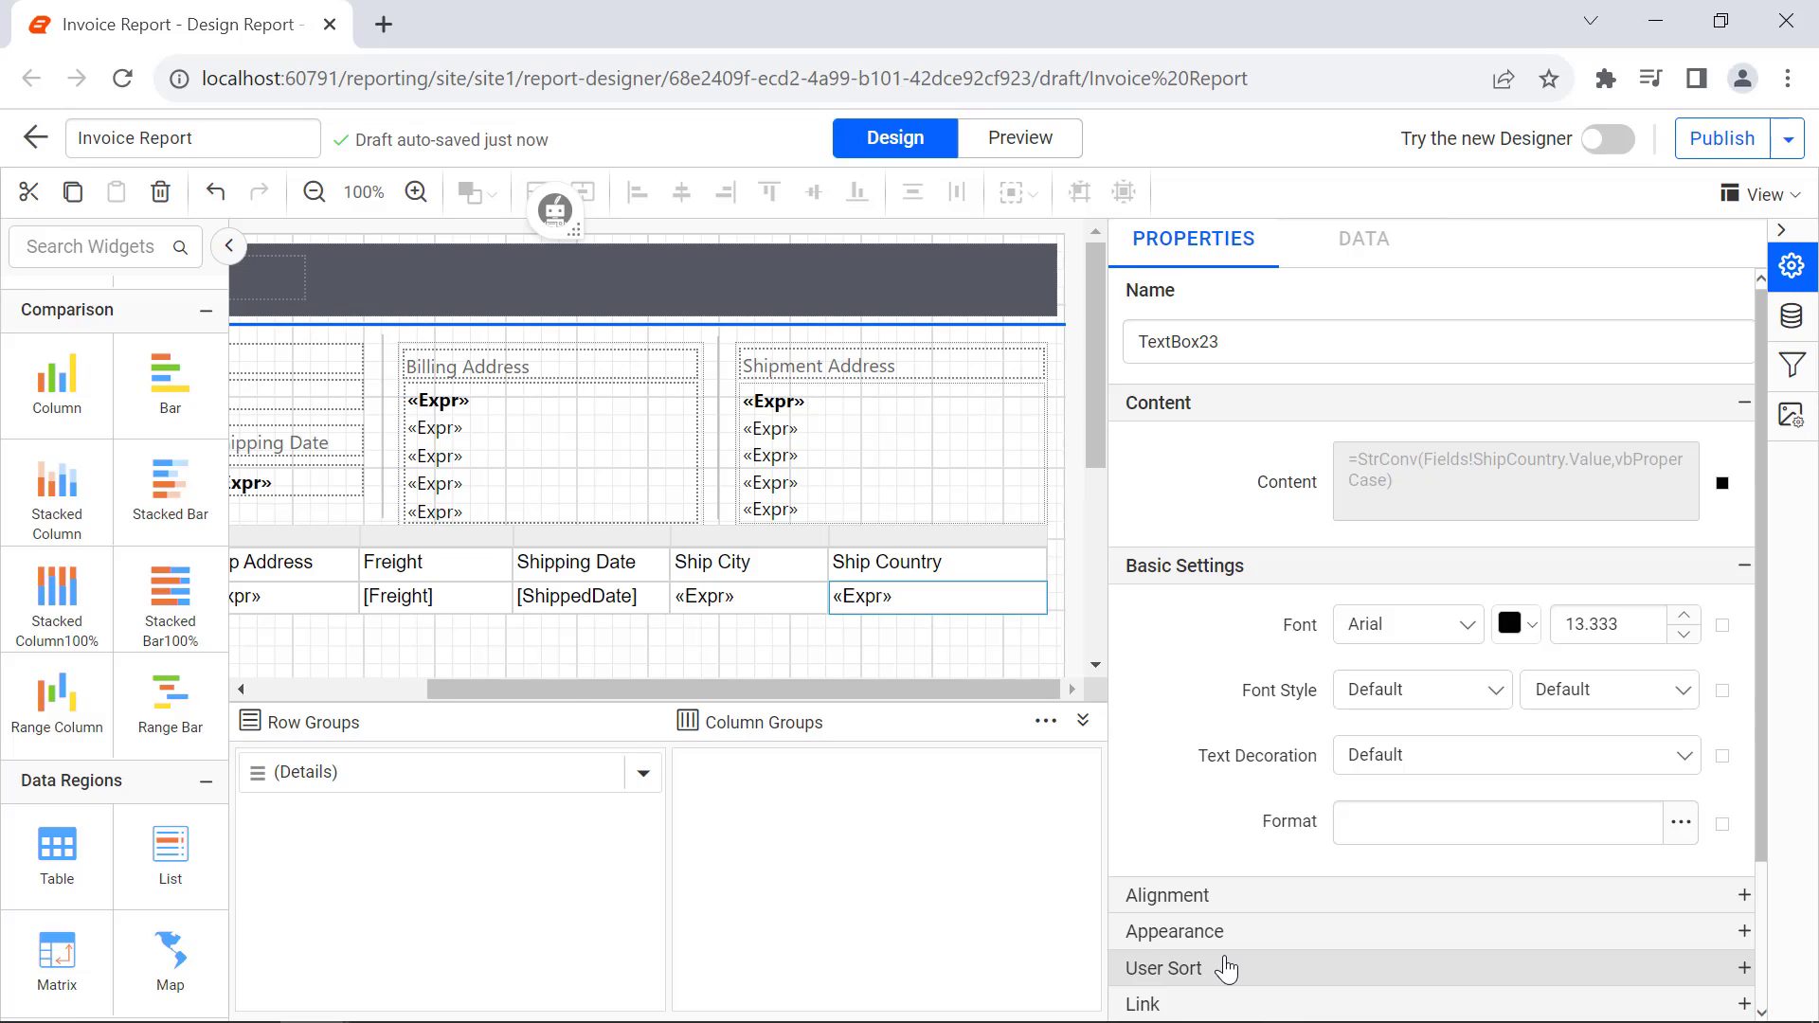
- Format the Freight detail cell as dollar currency with two decimal places and negative values in parentheses
scroll(1002, 663, "left", 3)
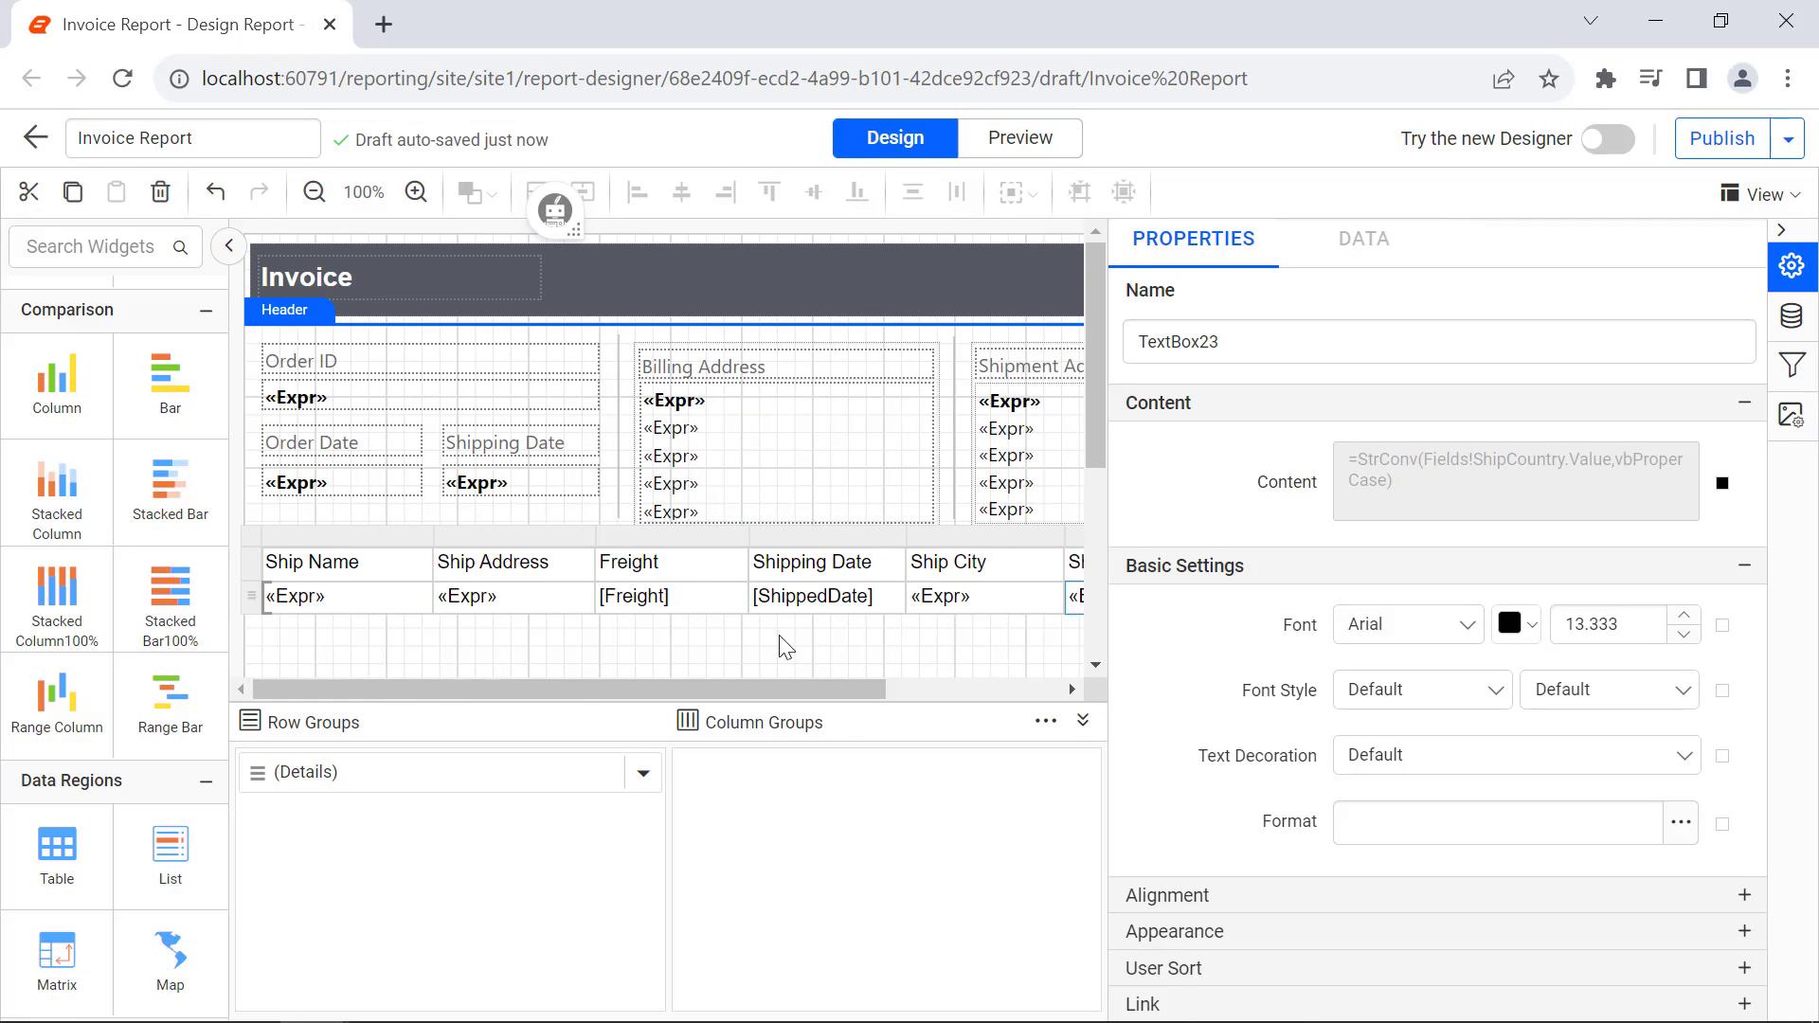
left_click(720, 611)
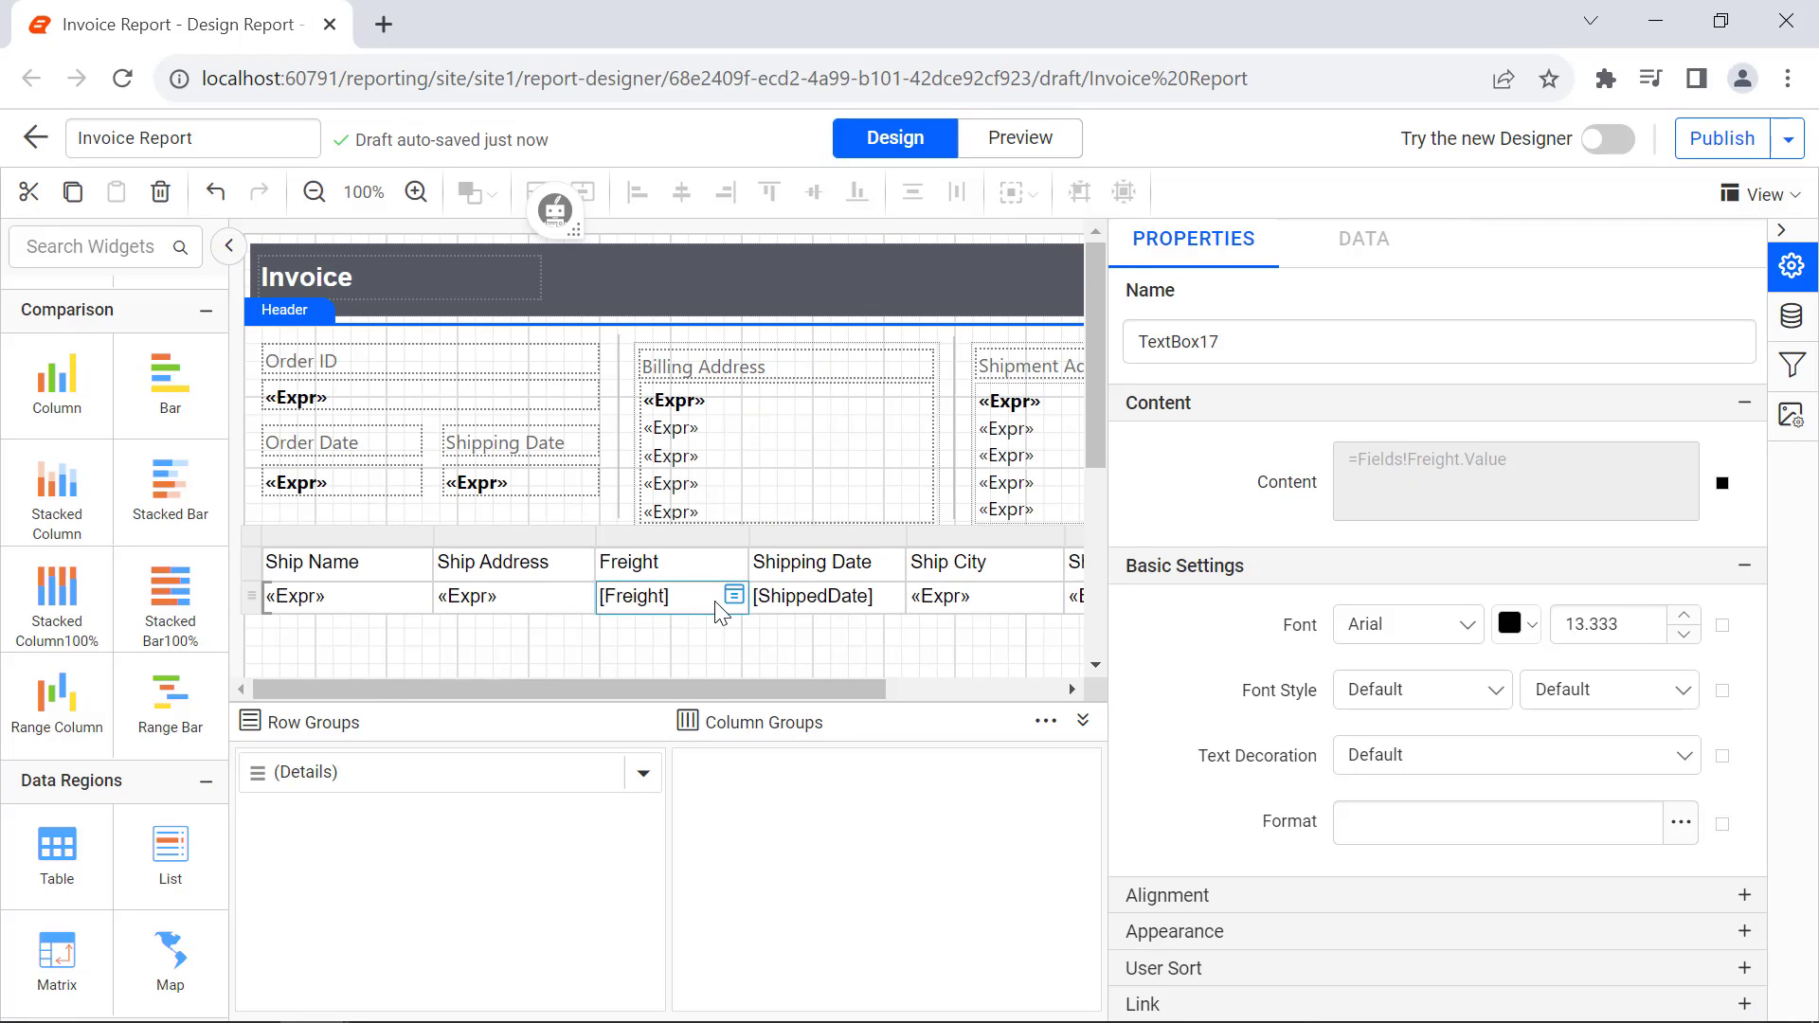
left_click(1681, 822)
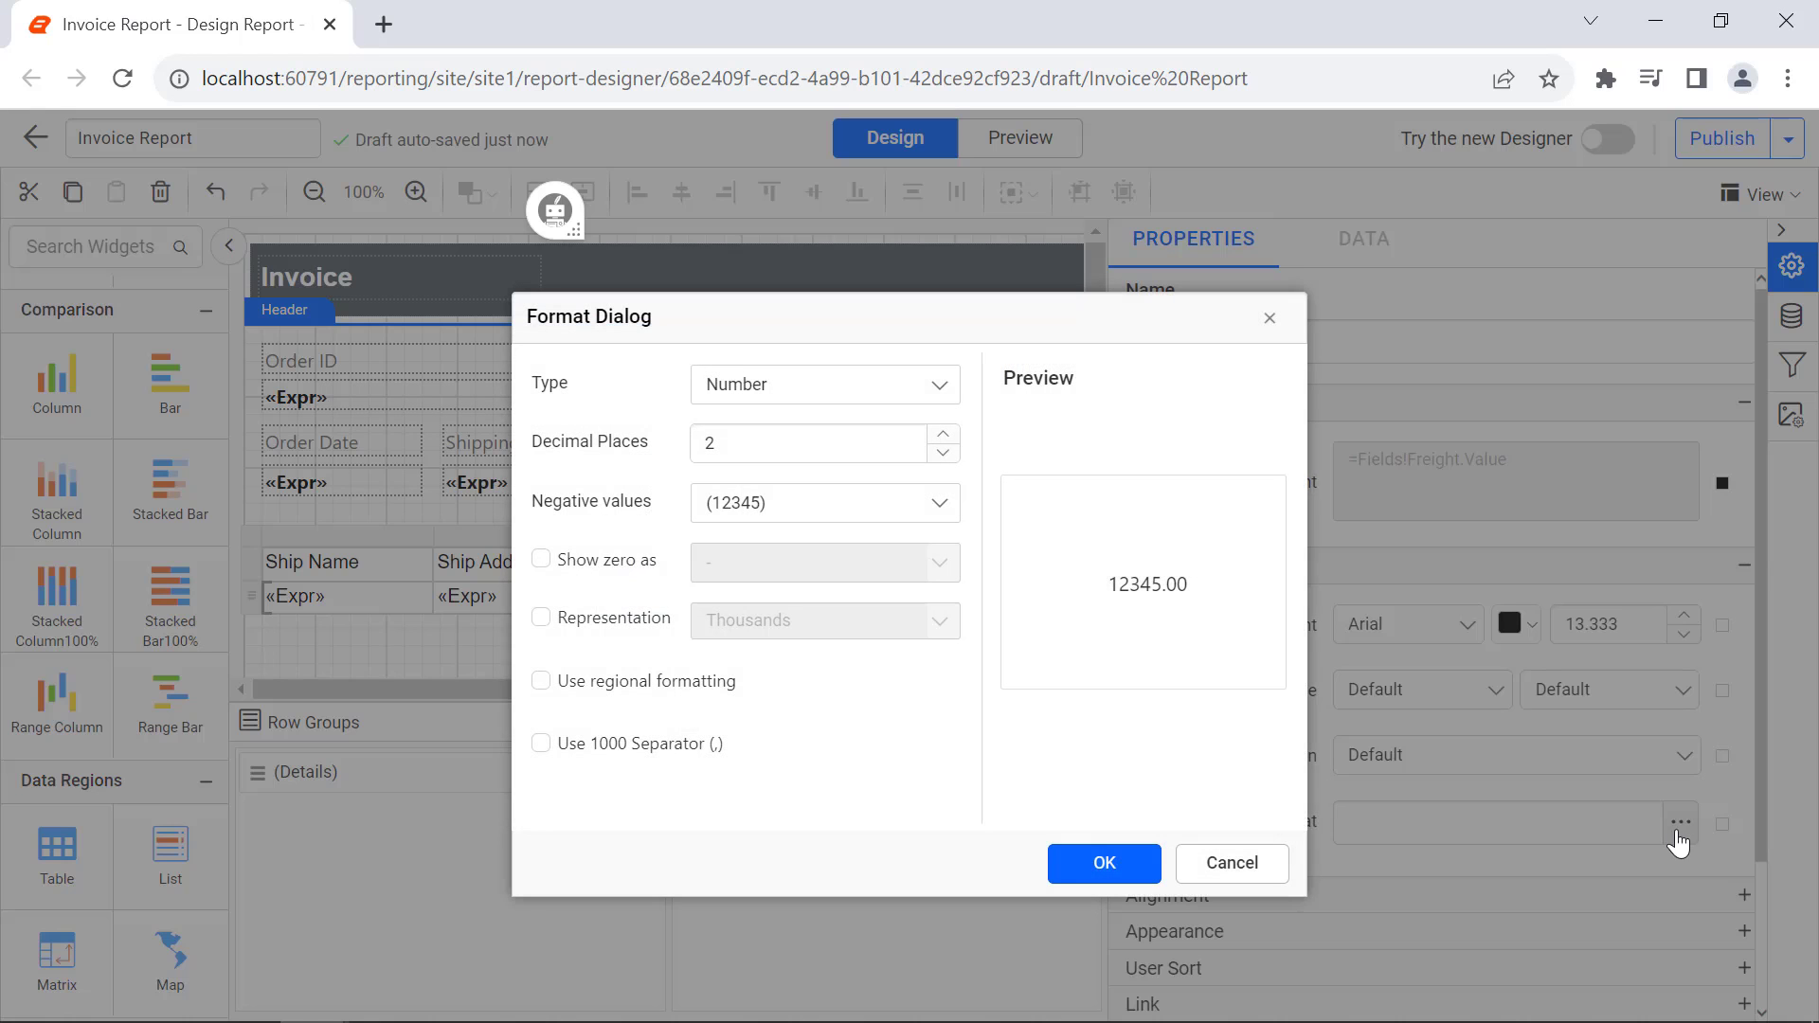
left_click(824, 383)
left_click(905, 473)
left_click(1118, 864)
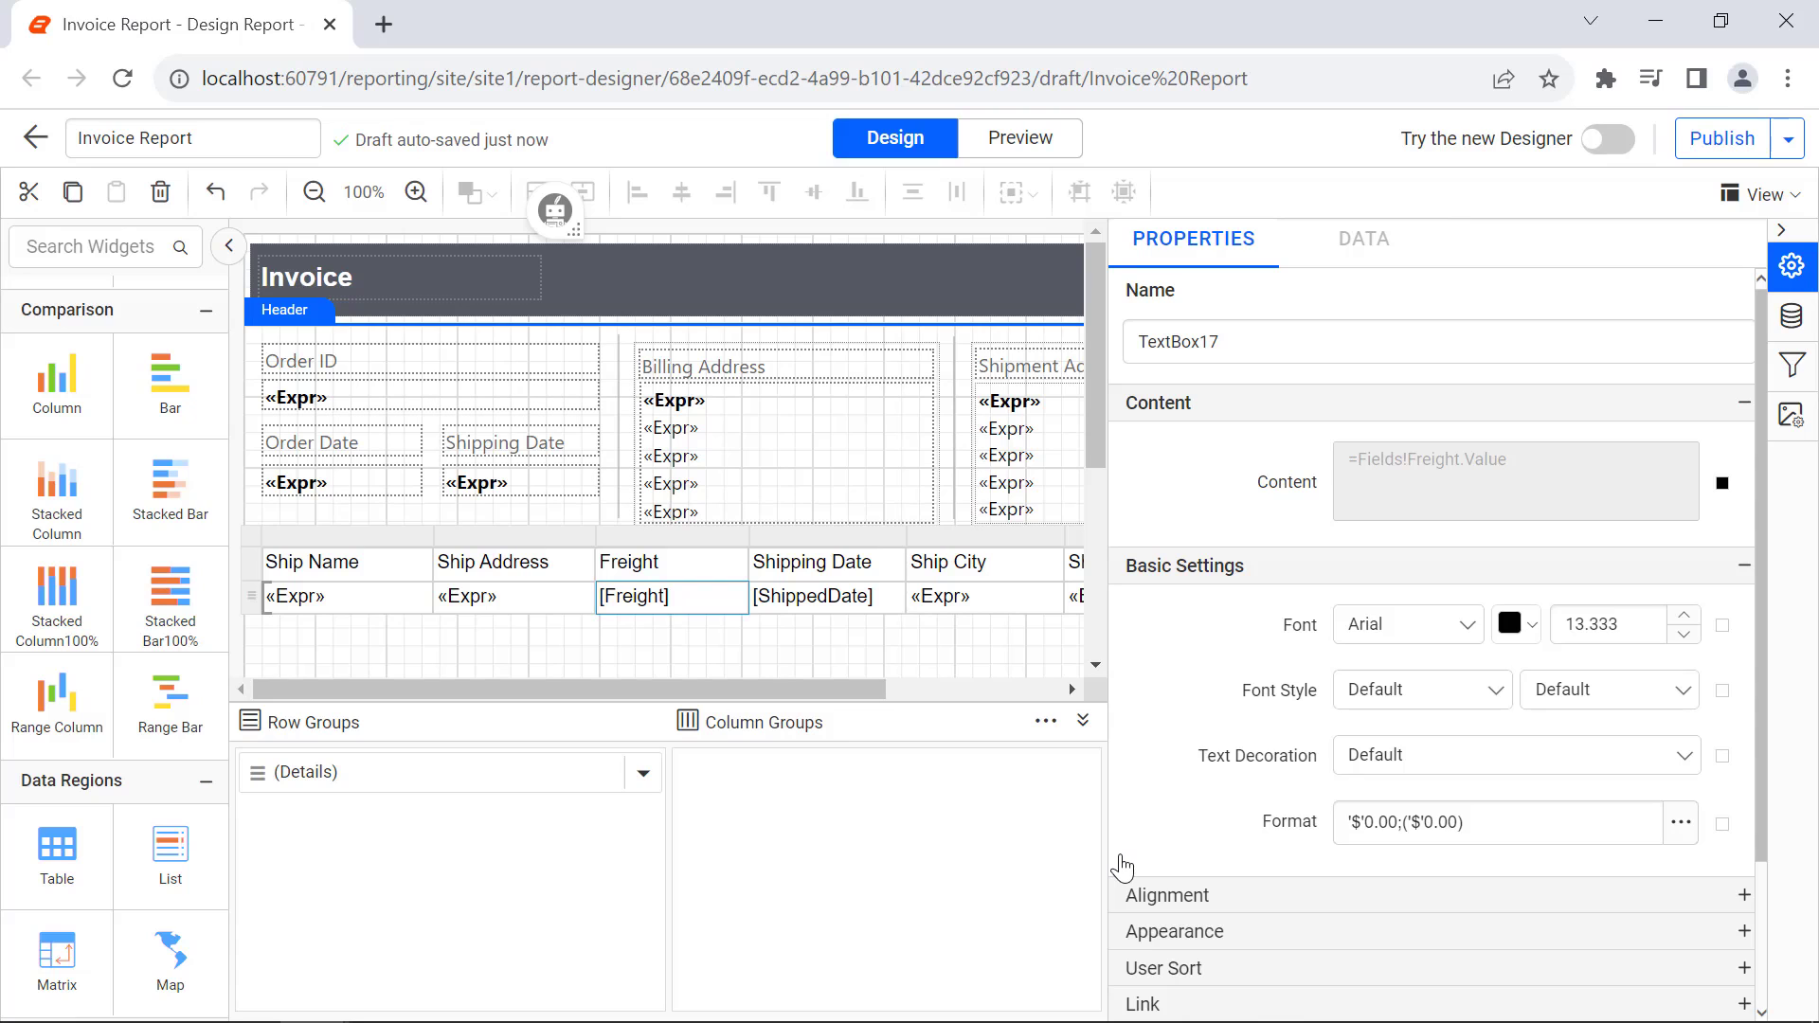
- Apply the custom format d to the ShippedDate cell in the table's detail row
left_click(885, 596)
left_click(1682, 822)
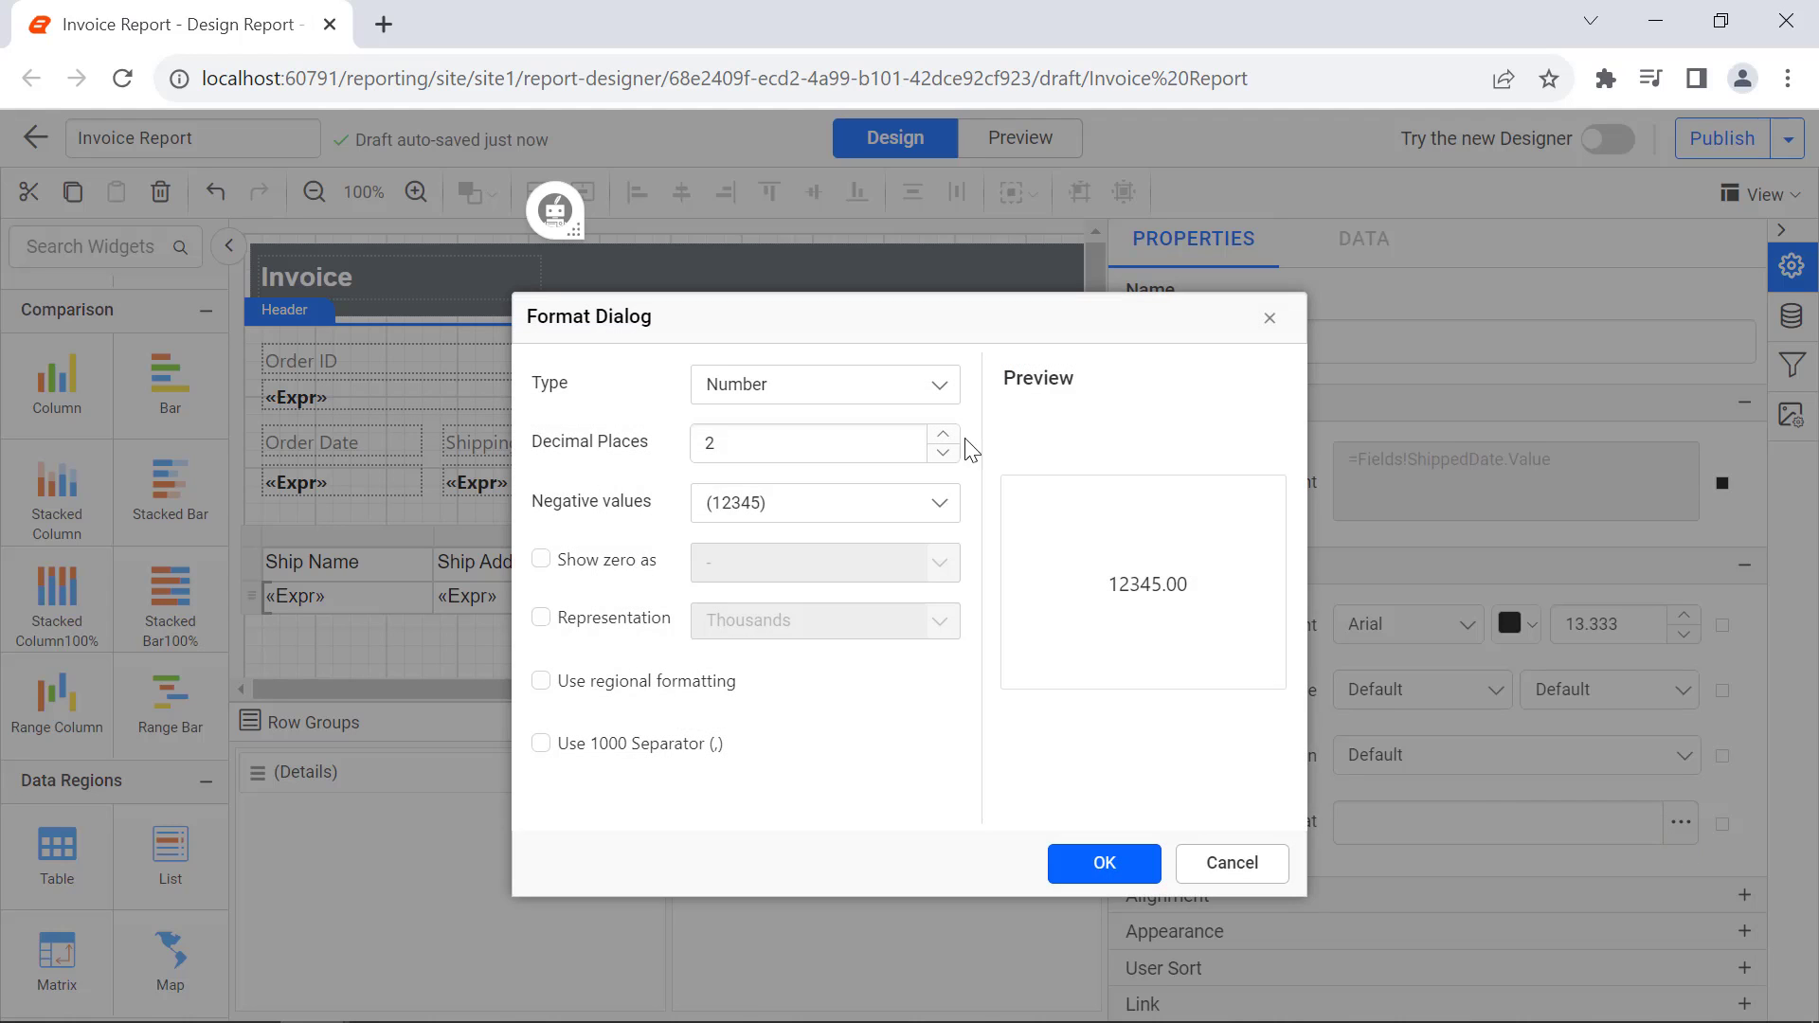
left_click(938, 384)
scroll(824, 521, "down", 1)
left_click(877, 602)
left_click(849, 452)
type("d")
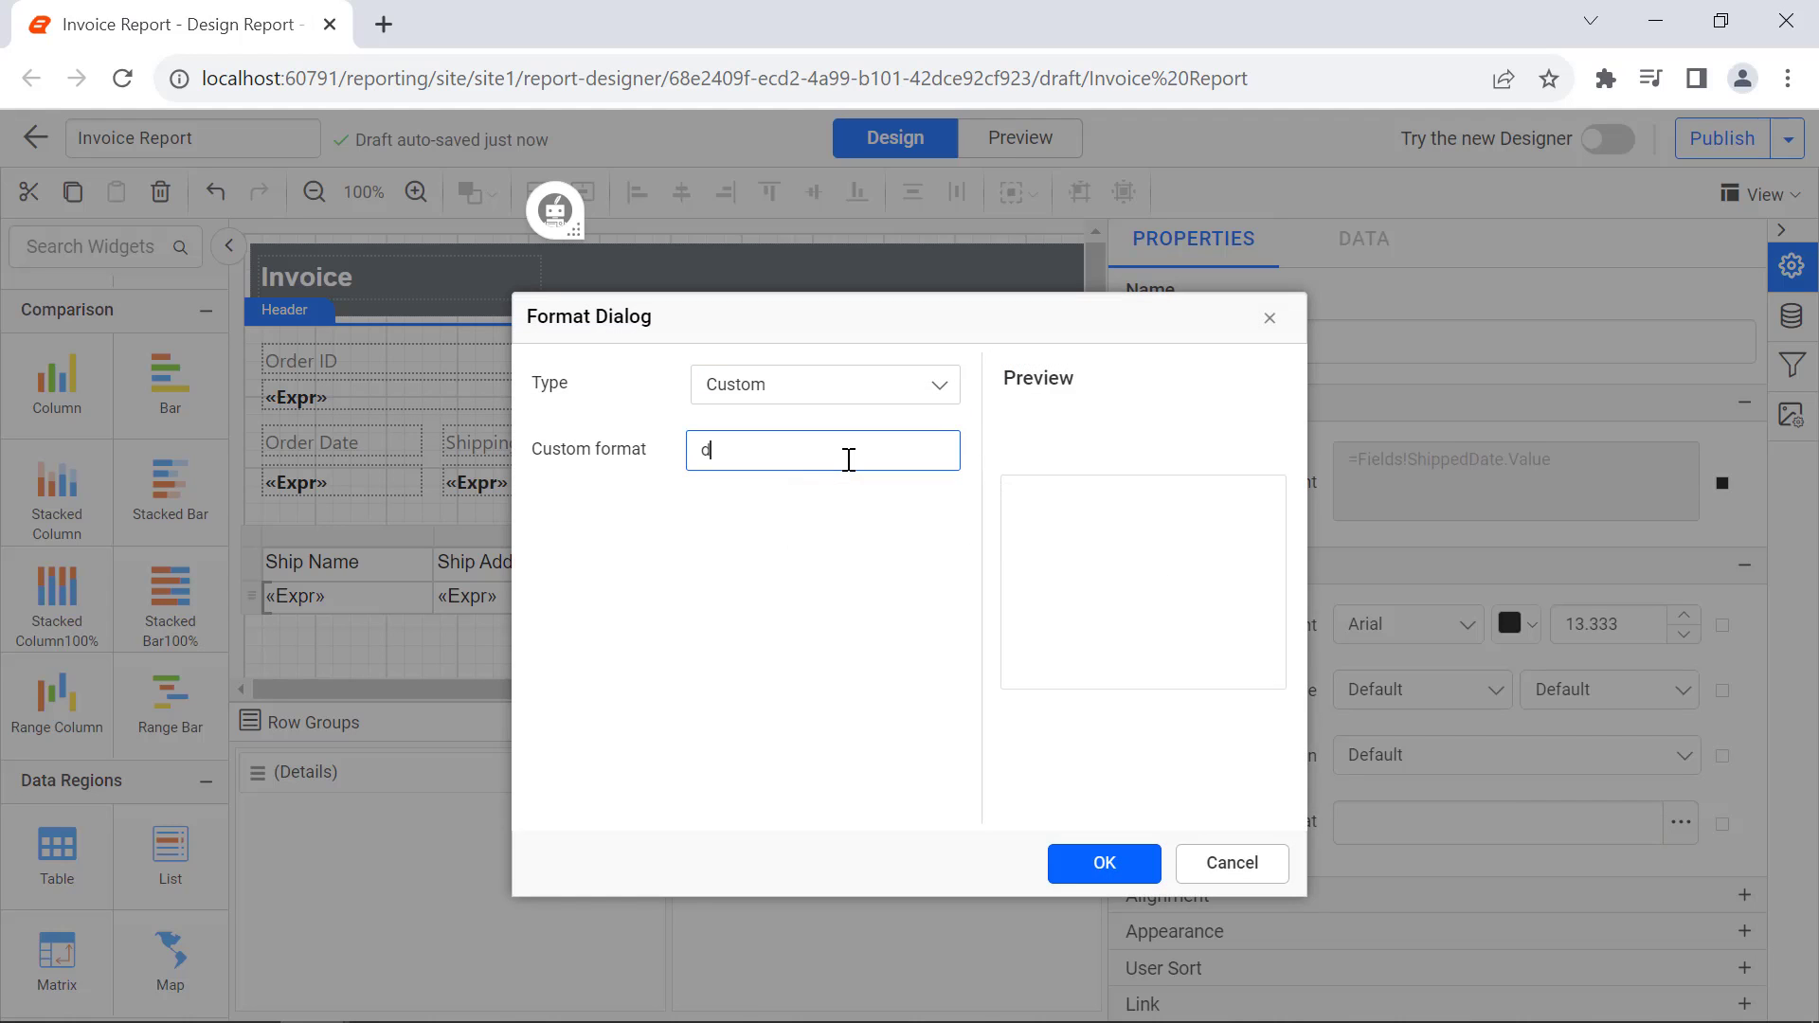
left_click(1108, 858)
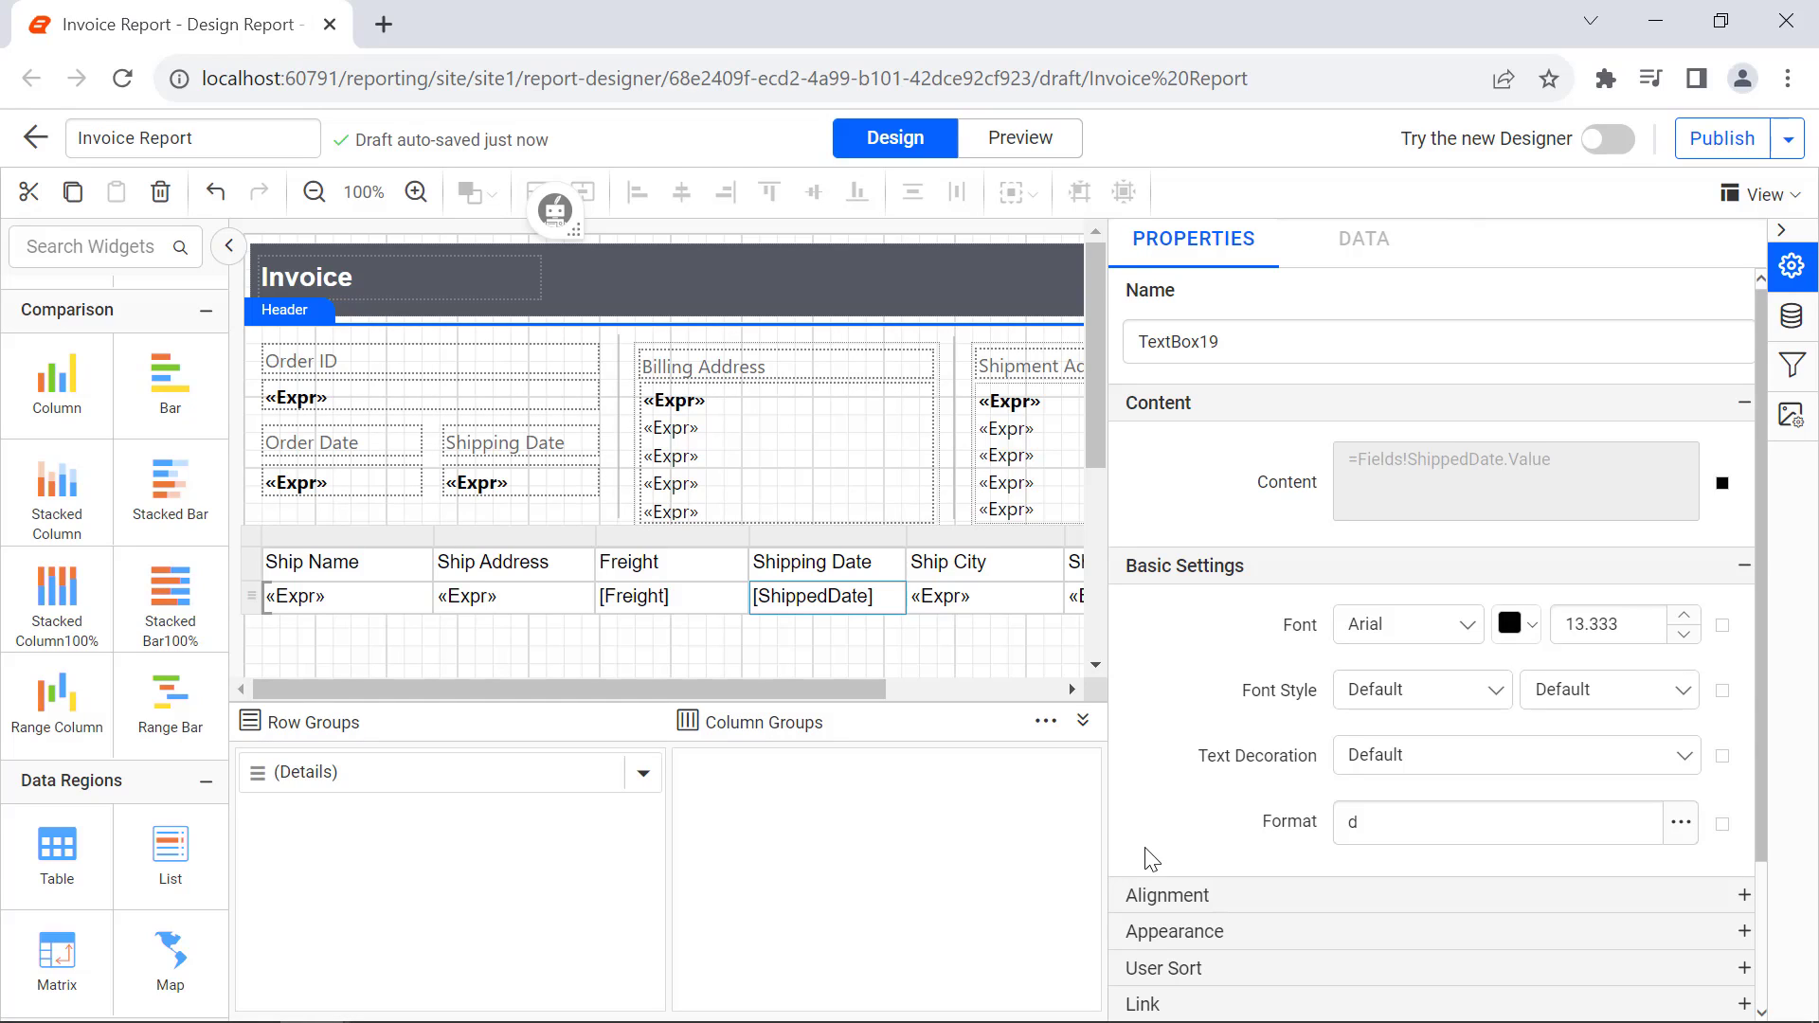
- Set the shipment table's header row font to Segoe UI with Bold weight
left_click(257, 575)
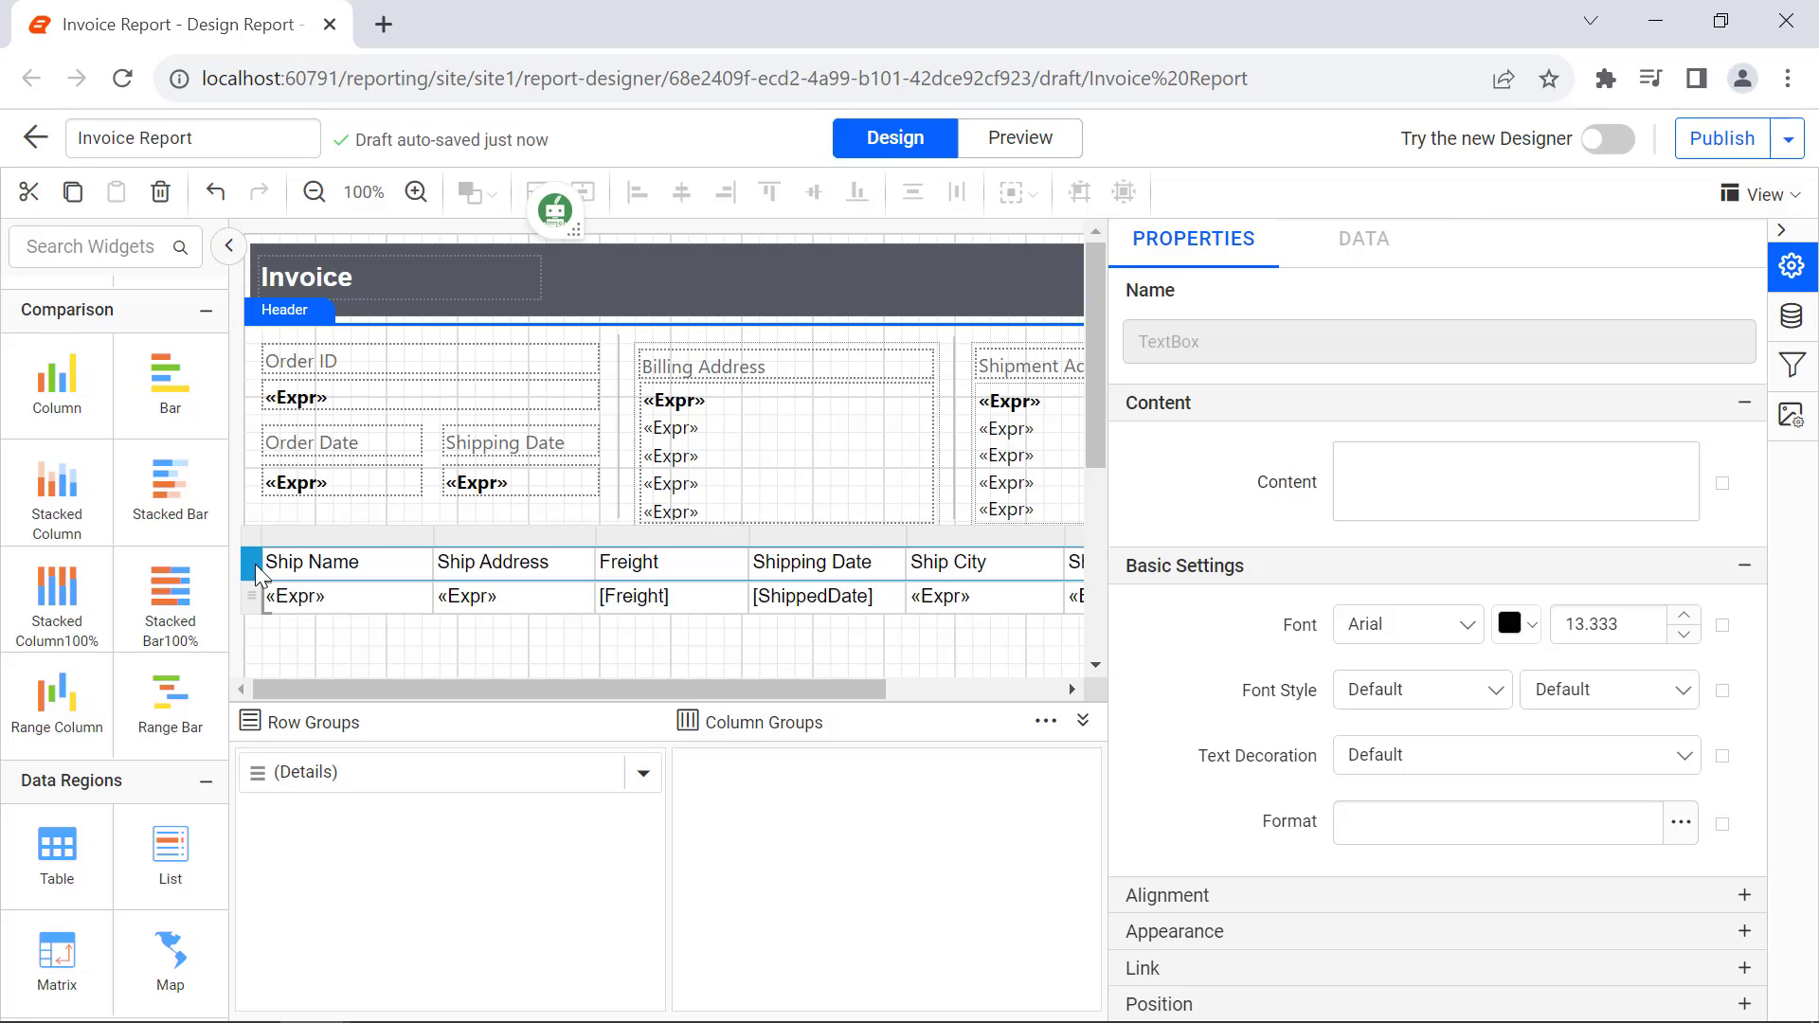
left_click(1410, 624)
type("Seg")
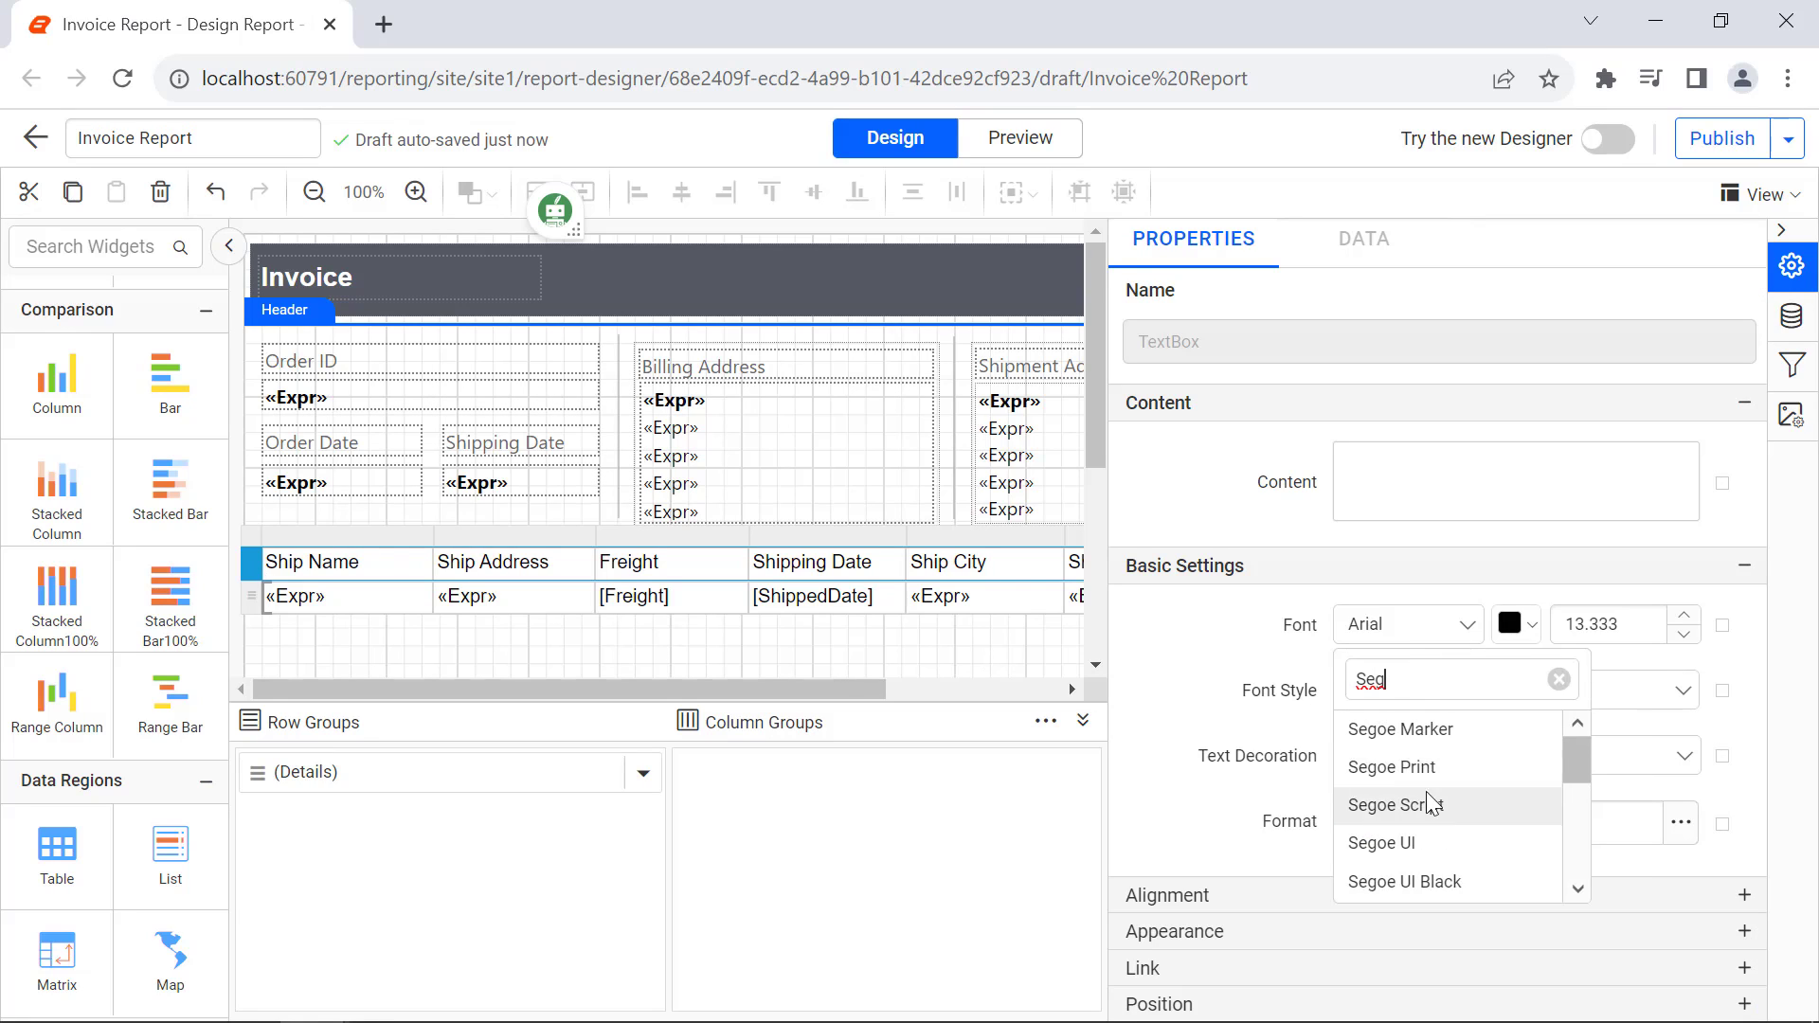
left_click(1427, 831)
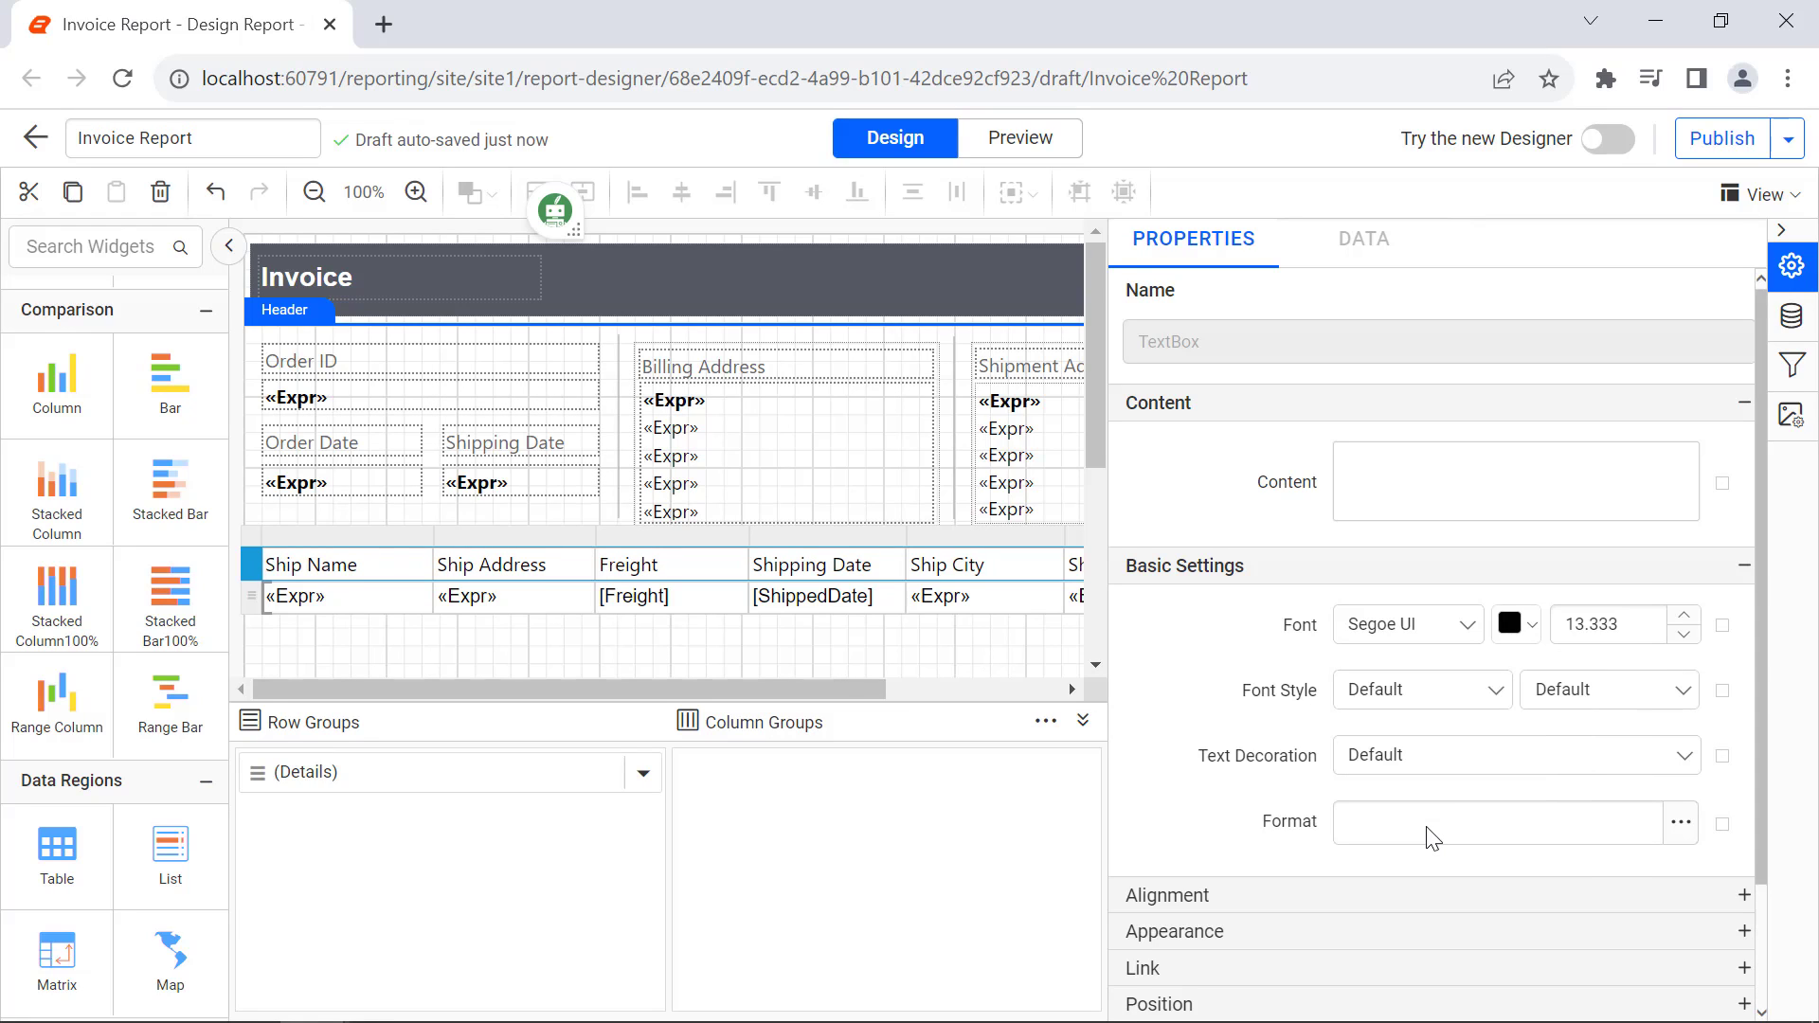
left_click(1572, 691)
left_click(1567, 871)
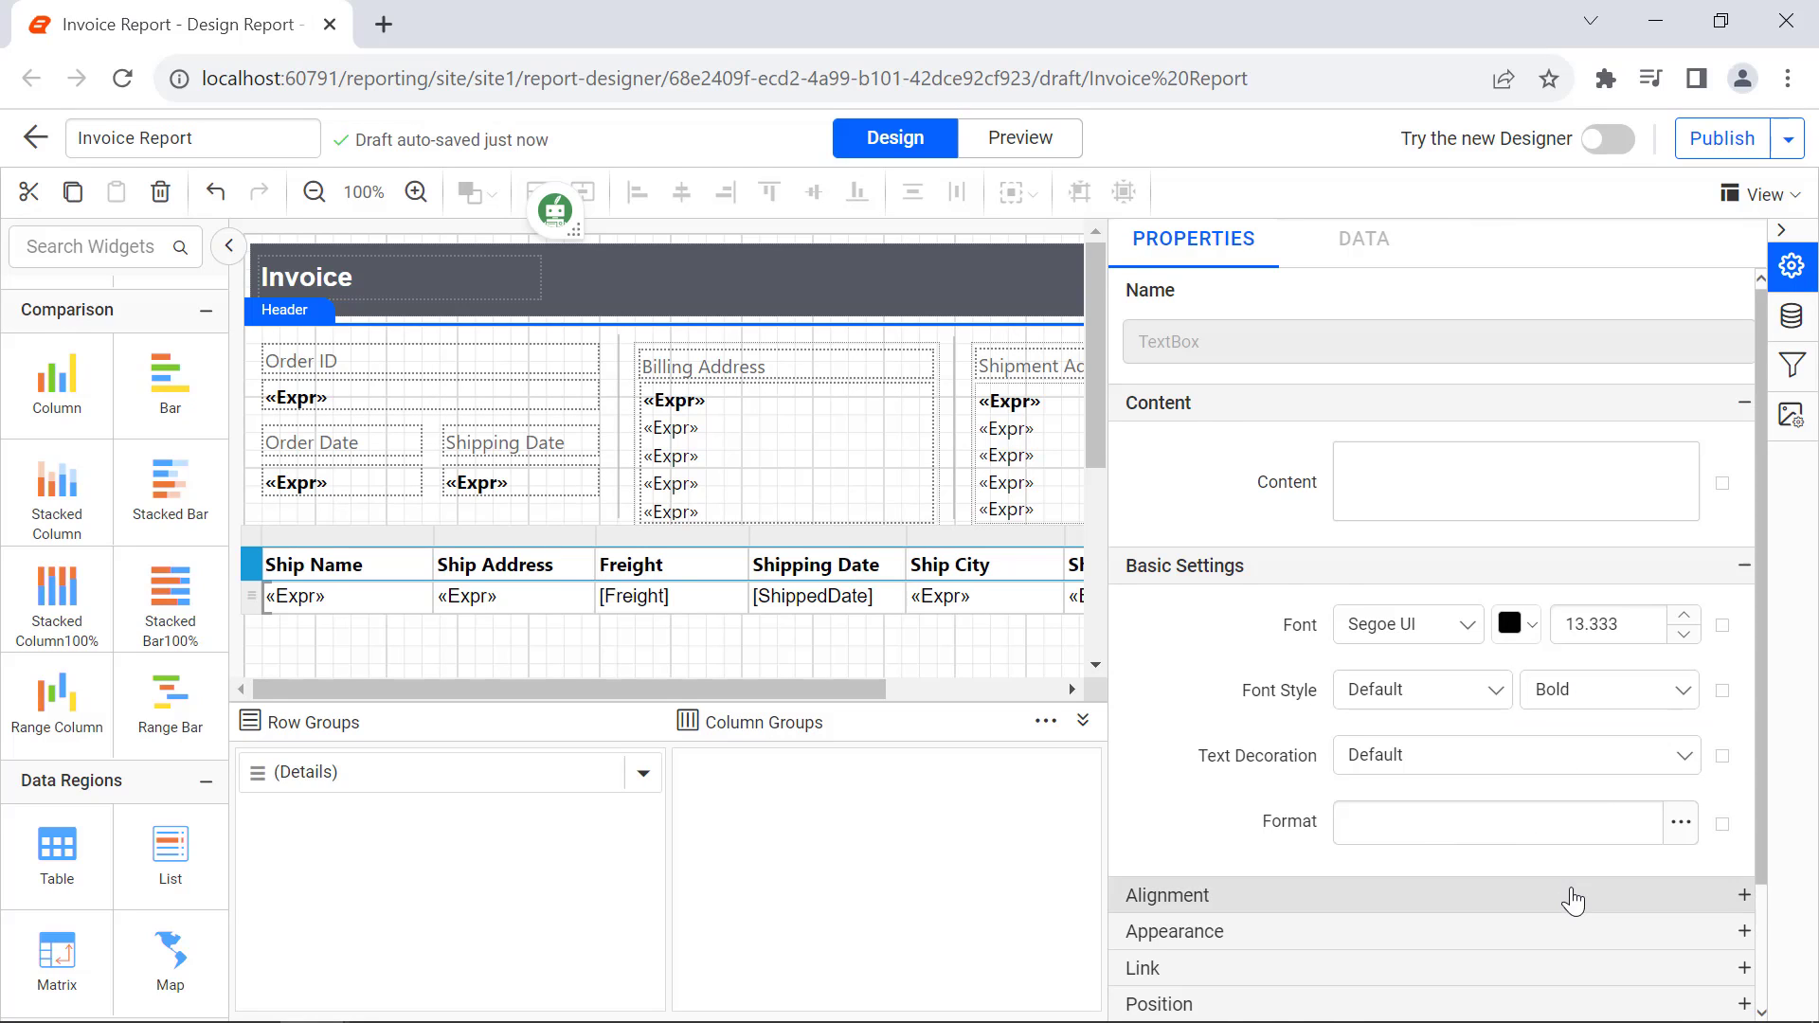
- Set the shipment table header row's text alignment to Center and its vertical alignment to Middle
left_click(1566, 893)
left_click(1525, 843)
left_click(1522, 947)
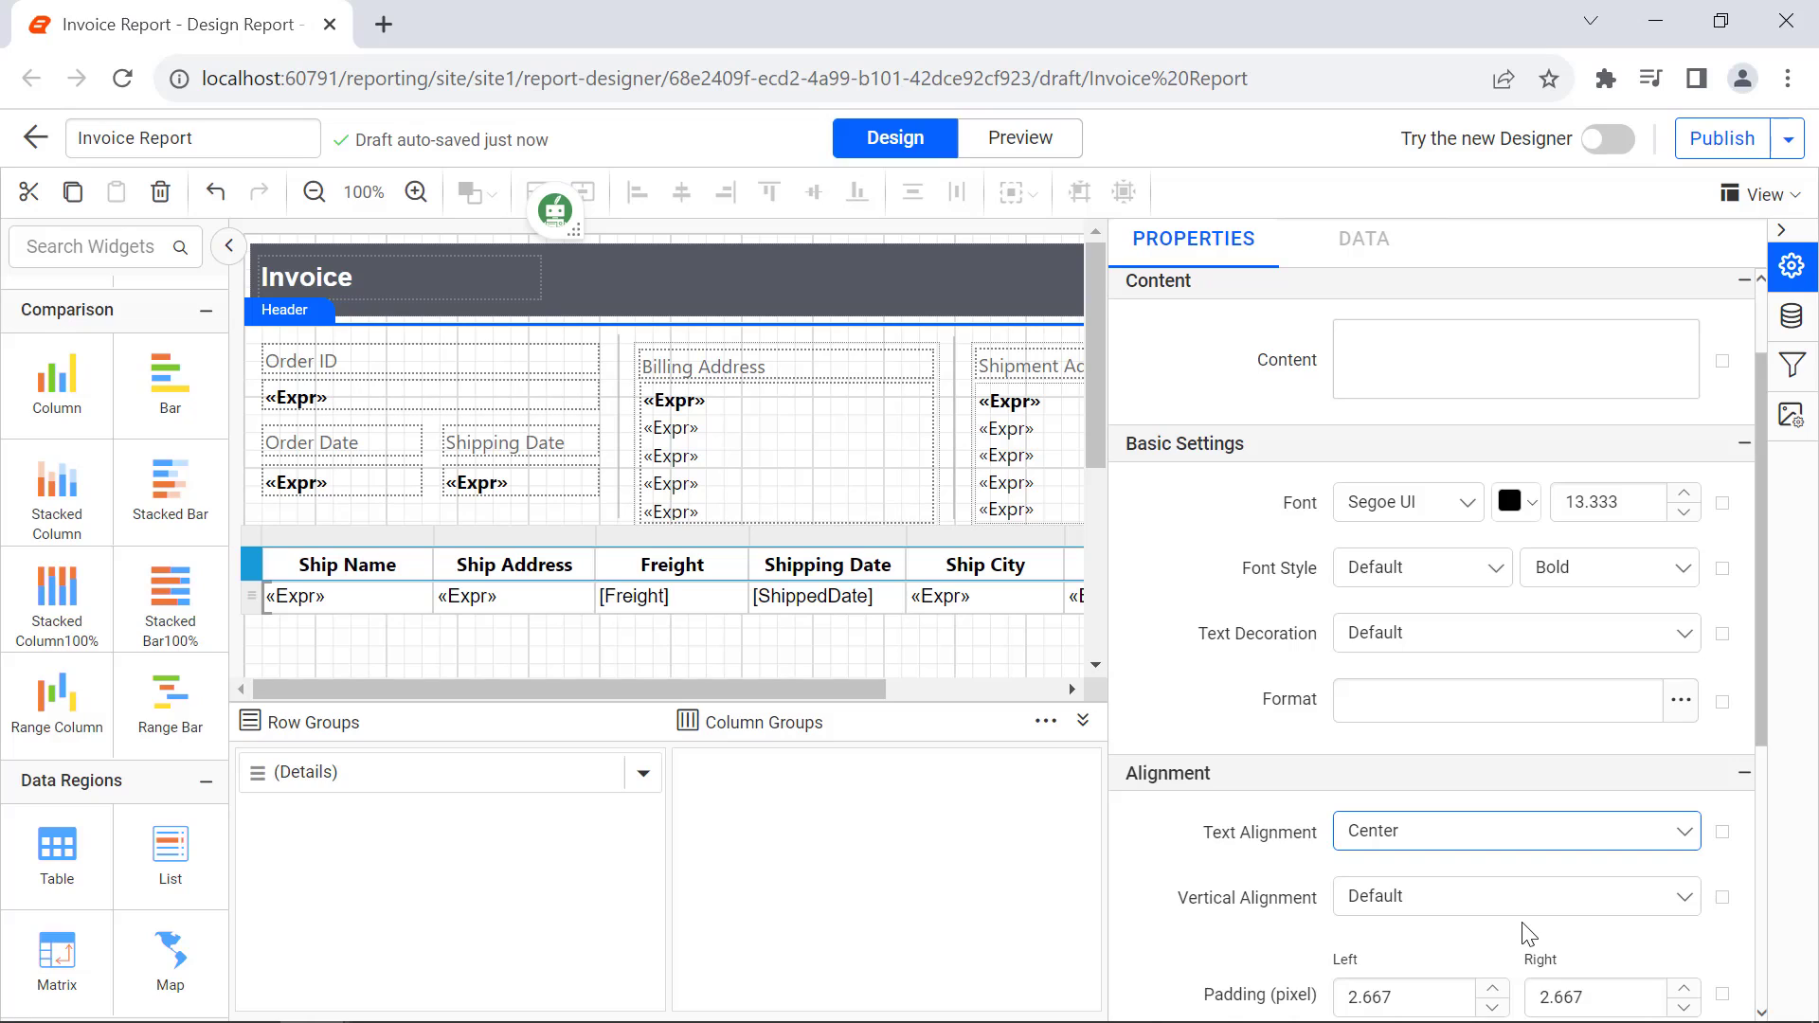
left_click(1525, 902)
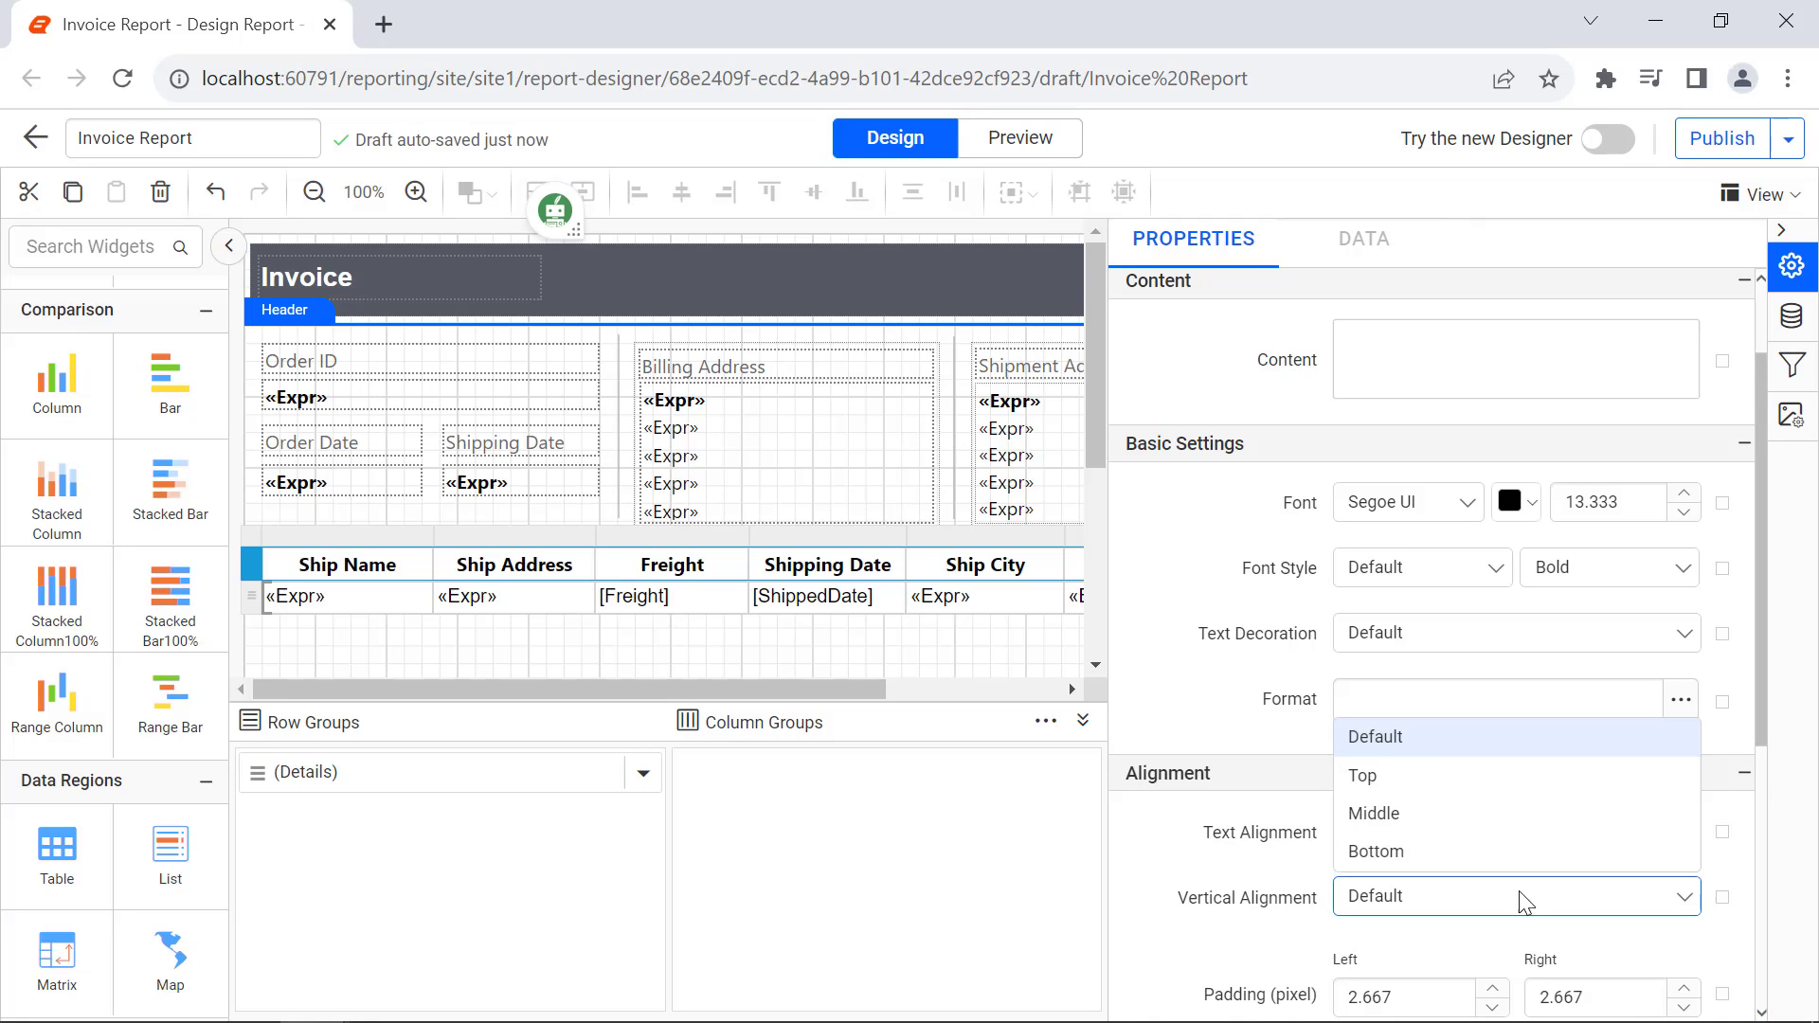
left_click(1520, 813)
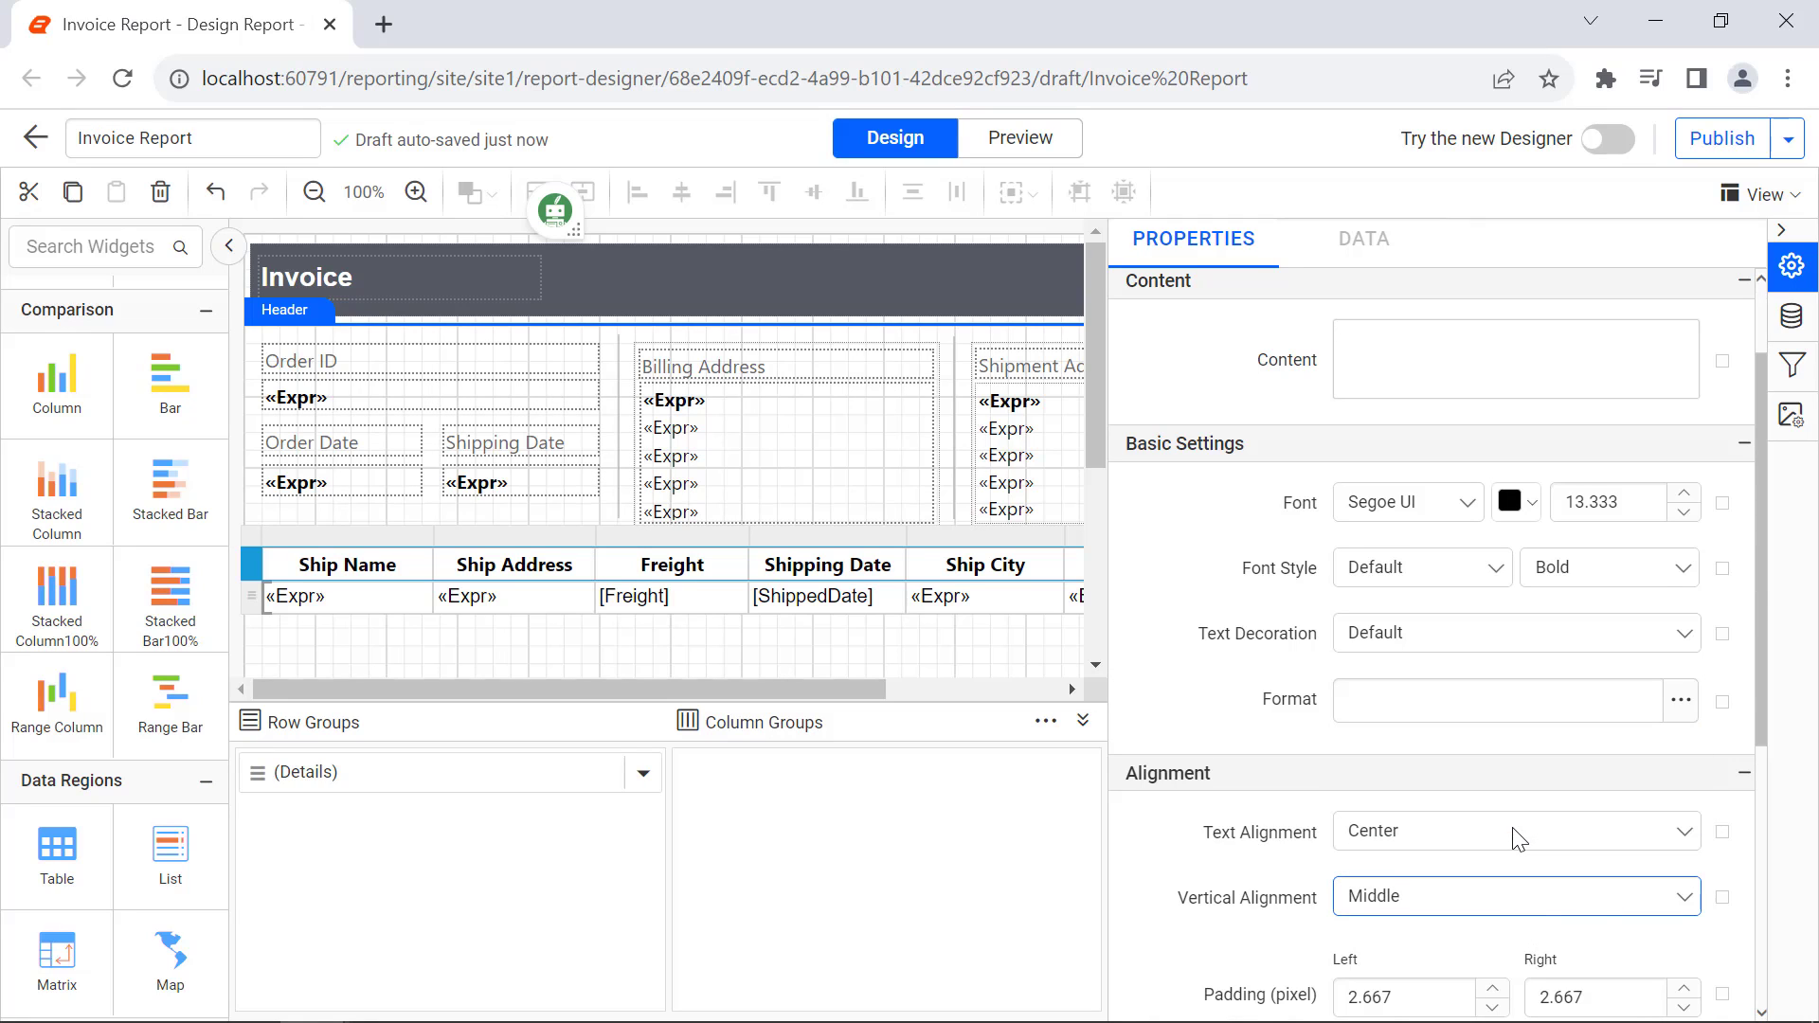
- Apply a light gray background color to the shipment table's header row
scroll(1518, 840, "down", 5)
left_click(1358, 844)
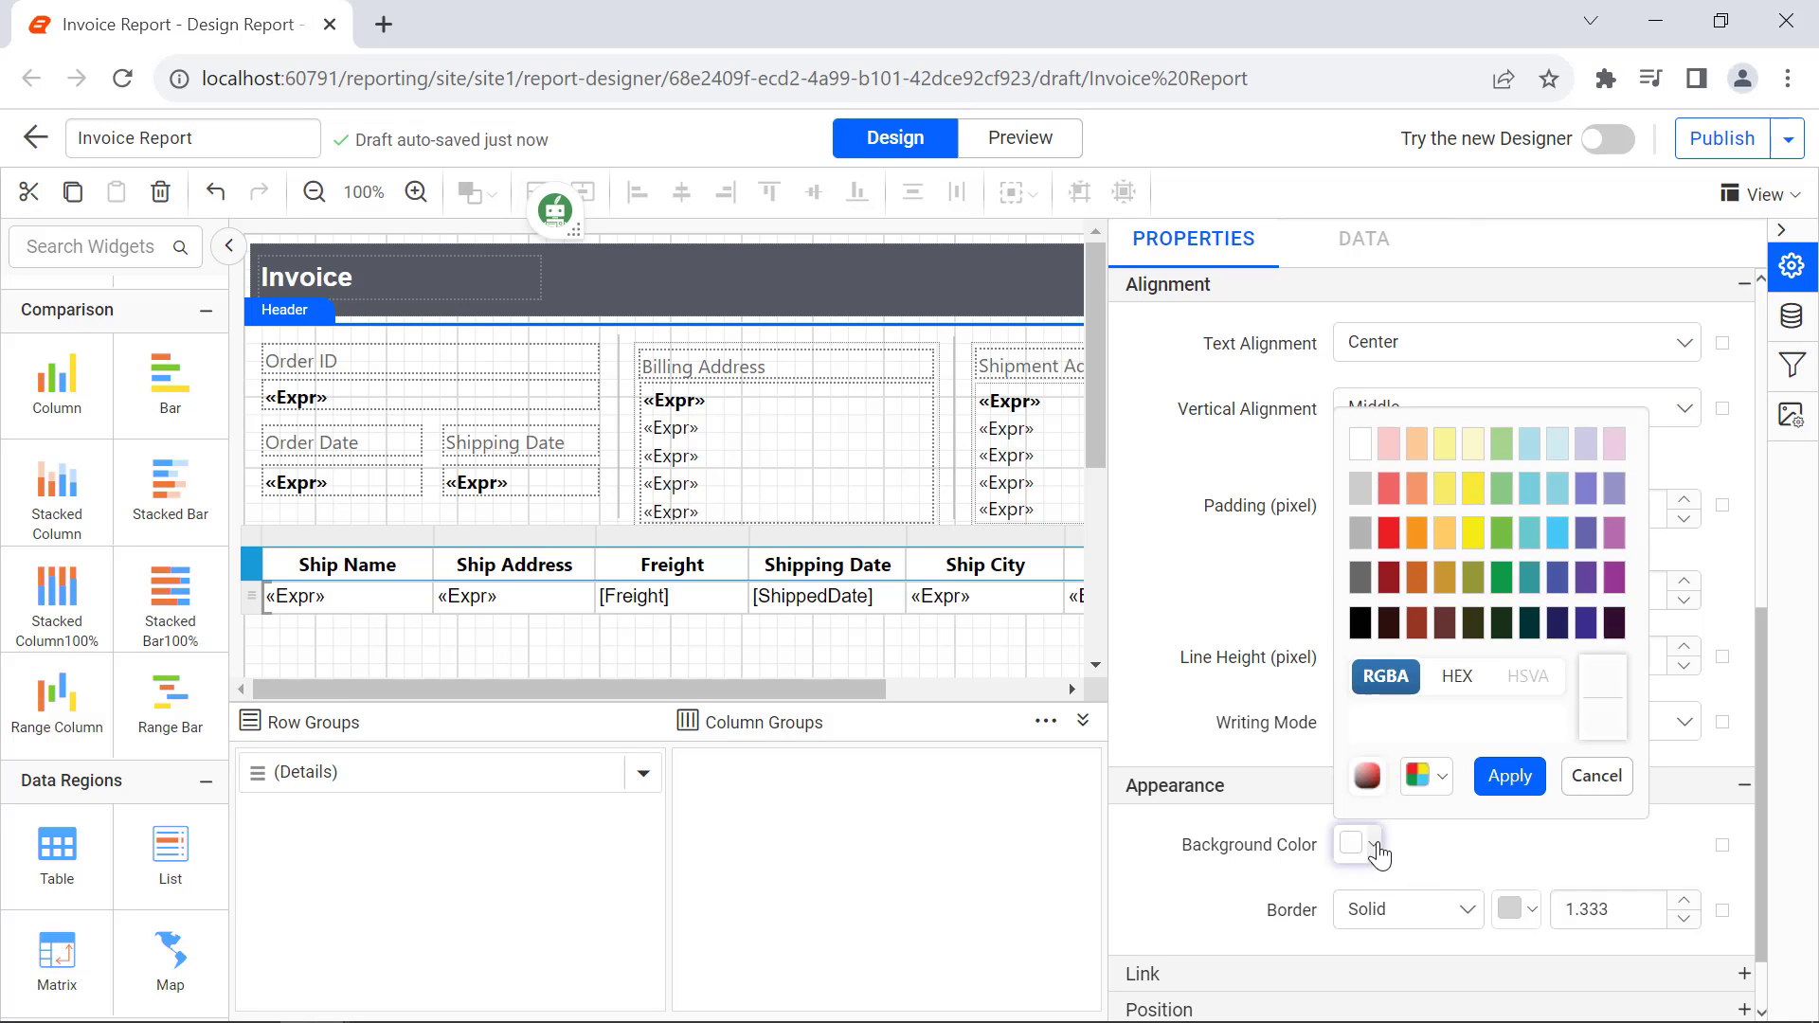
left_click(1376, 633)
left_click(1494, 775)
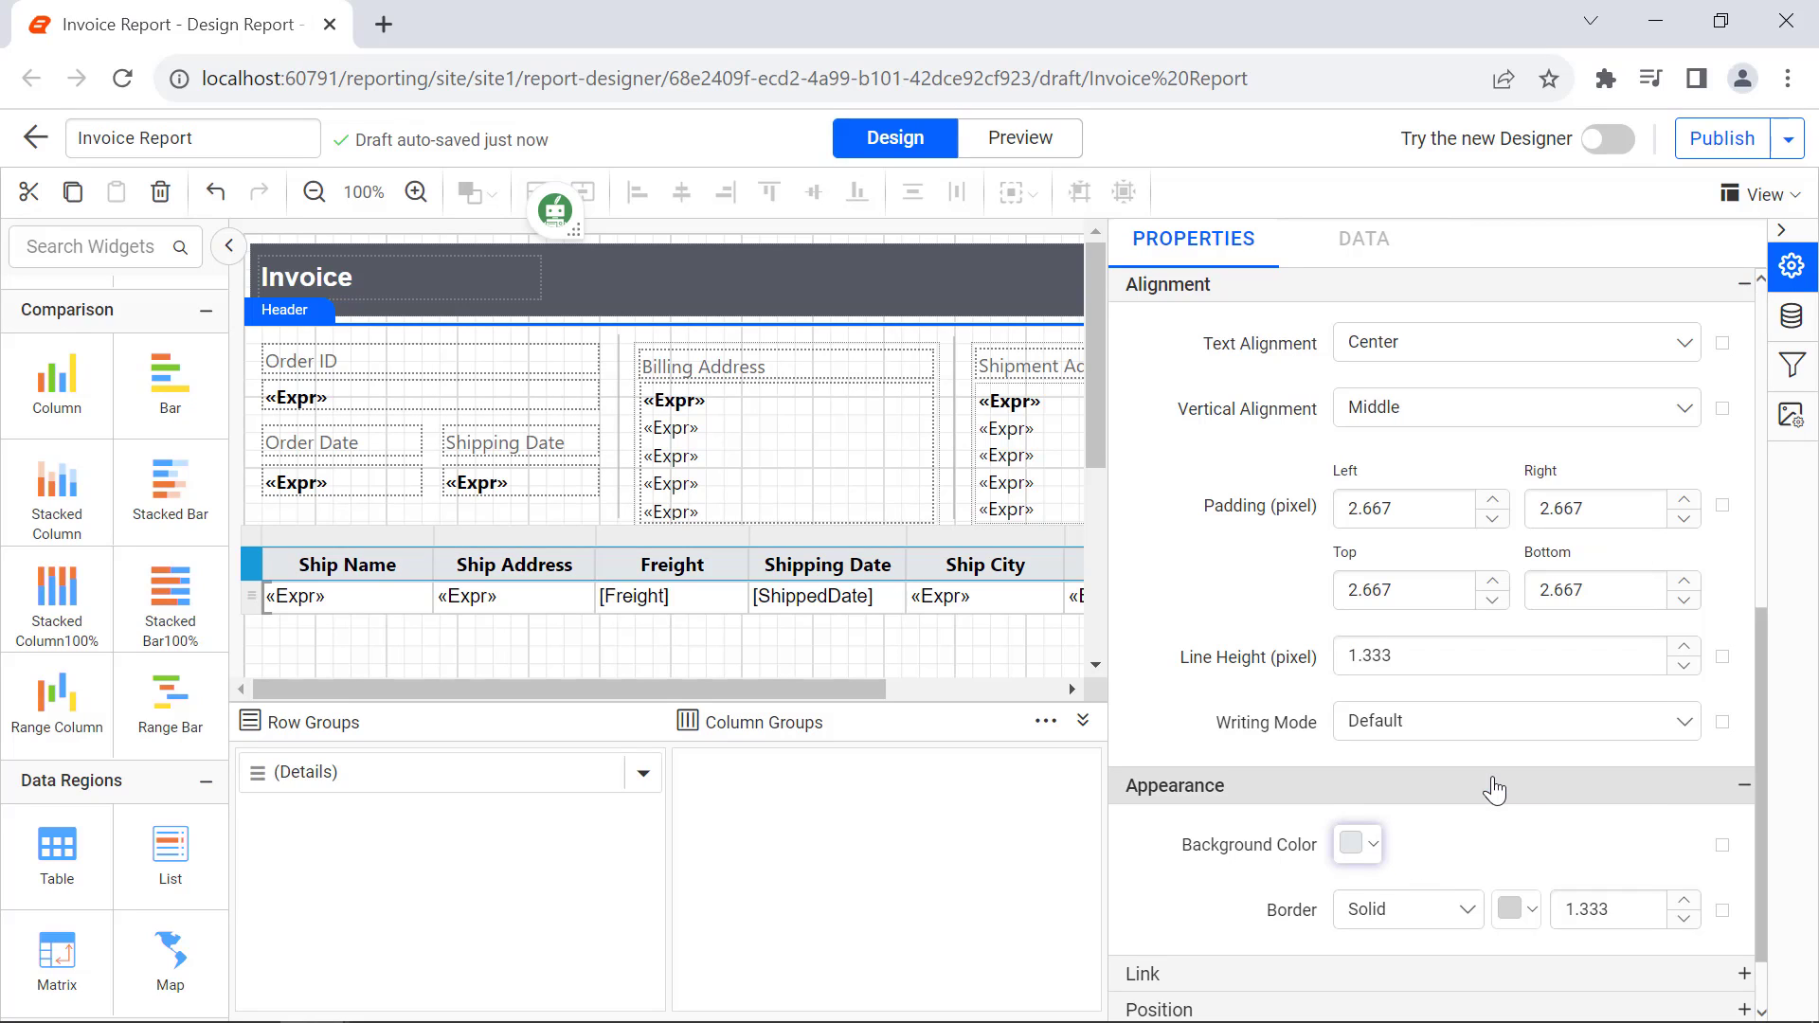
- Set the shipment table's detail row to Segoe UI, with Center text alignment and Middle vertical alignment
left_click(252, 597)
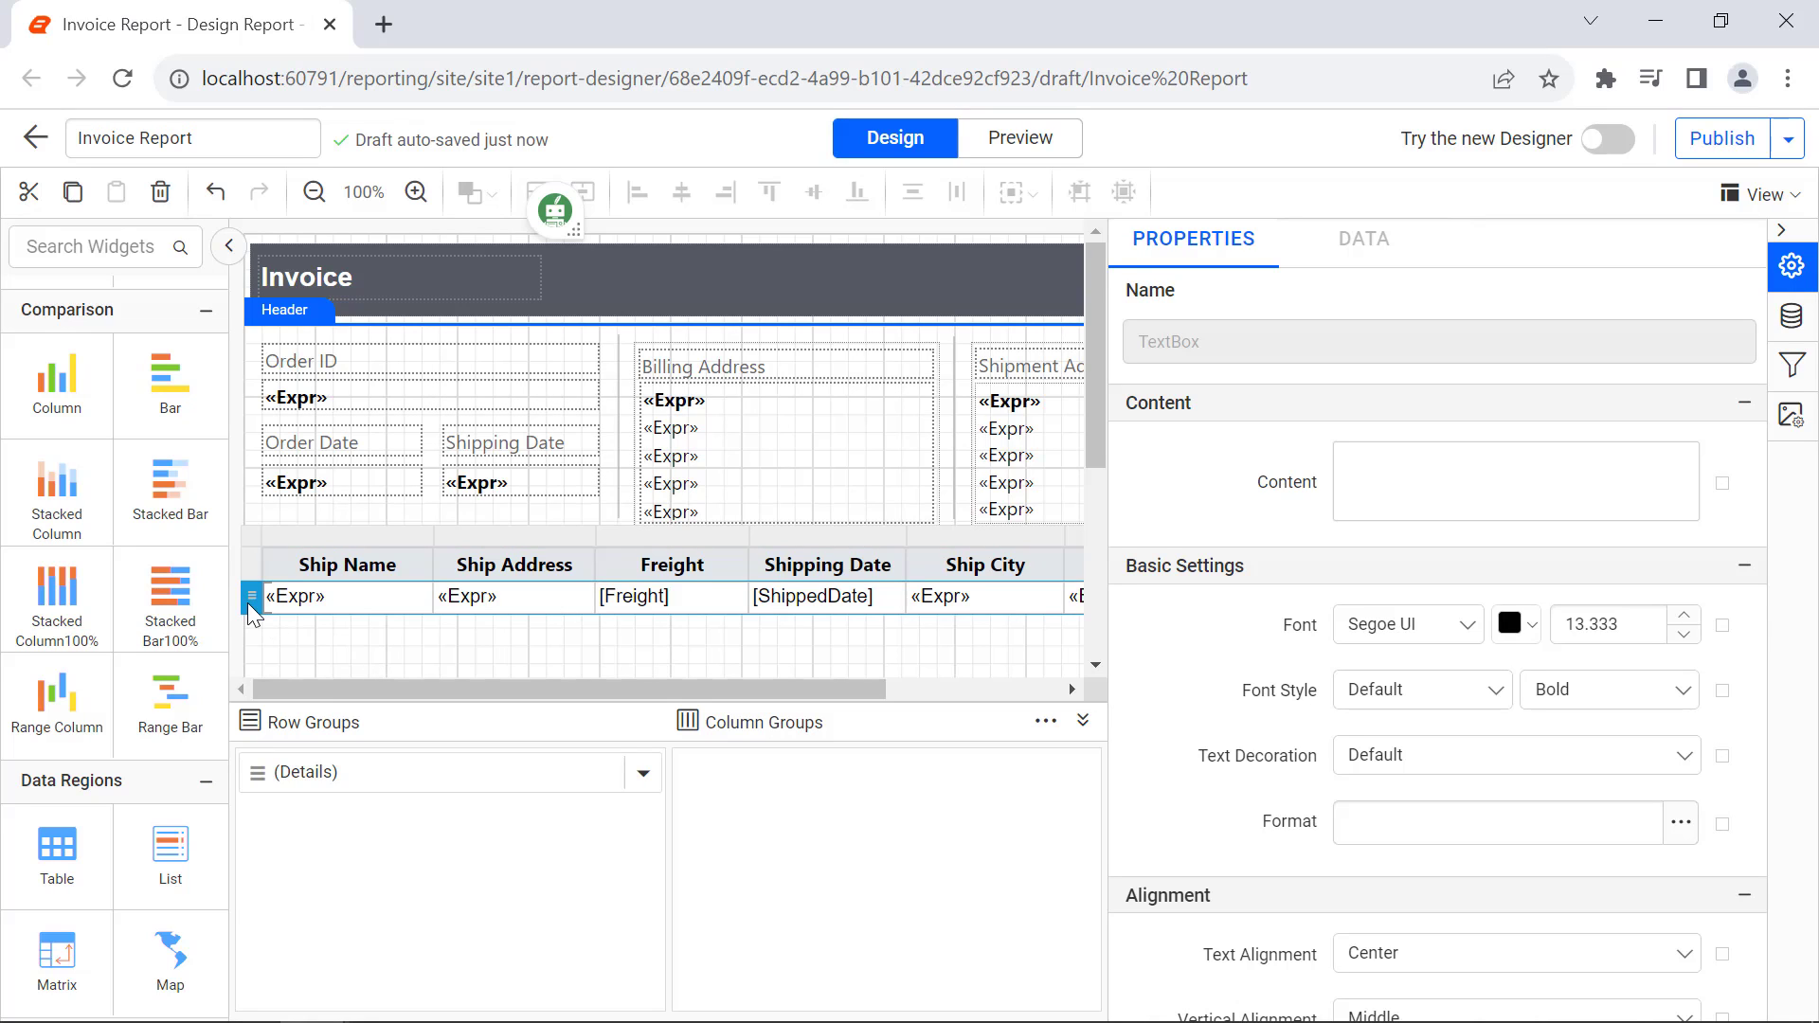
left_click(1409, 624)
type("Seg")
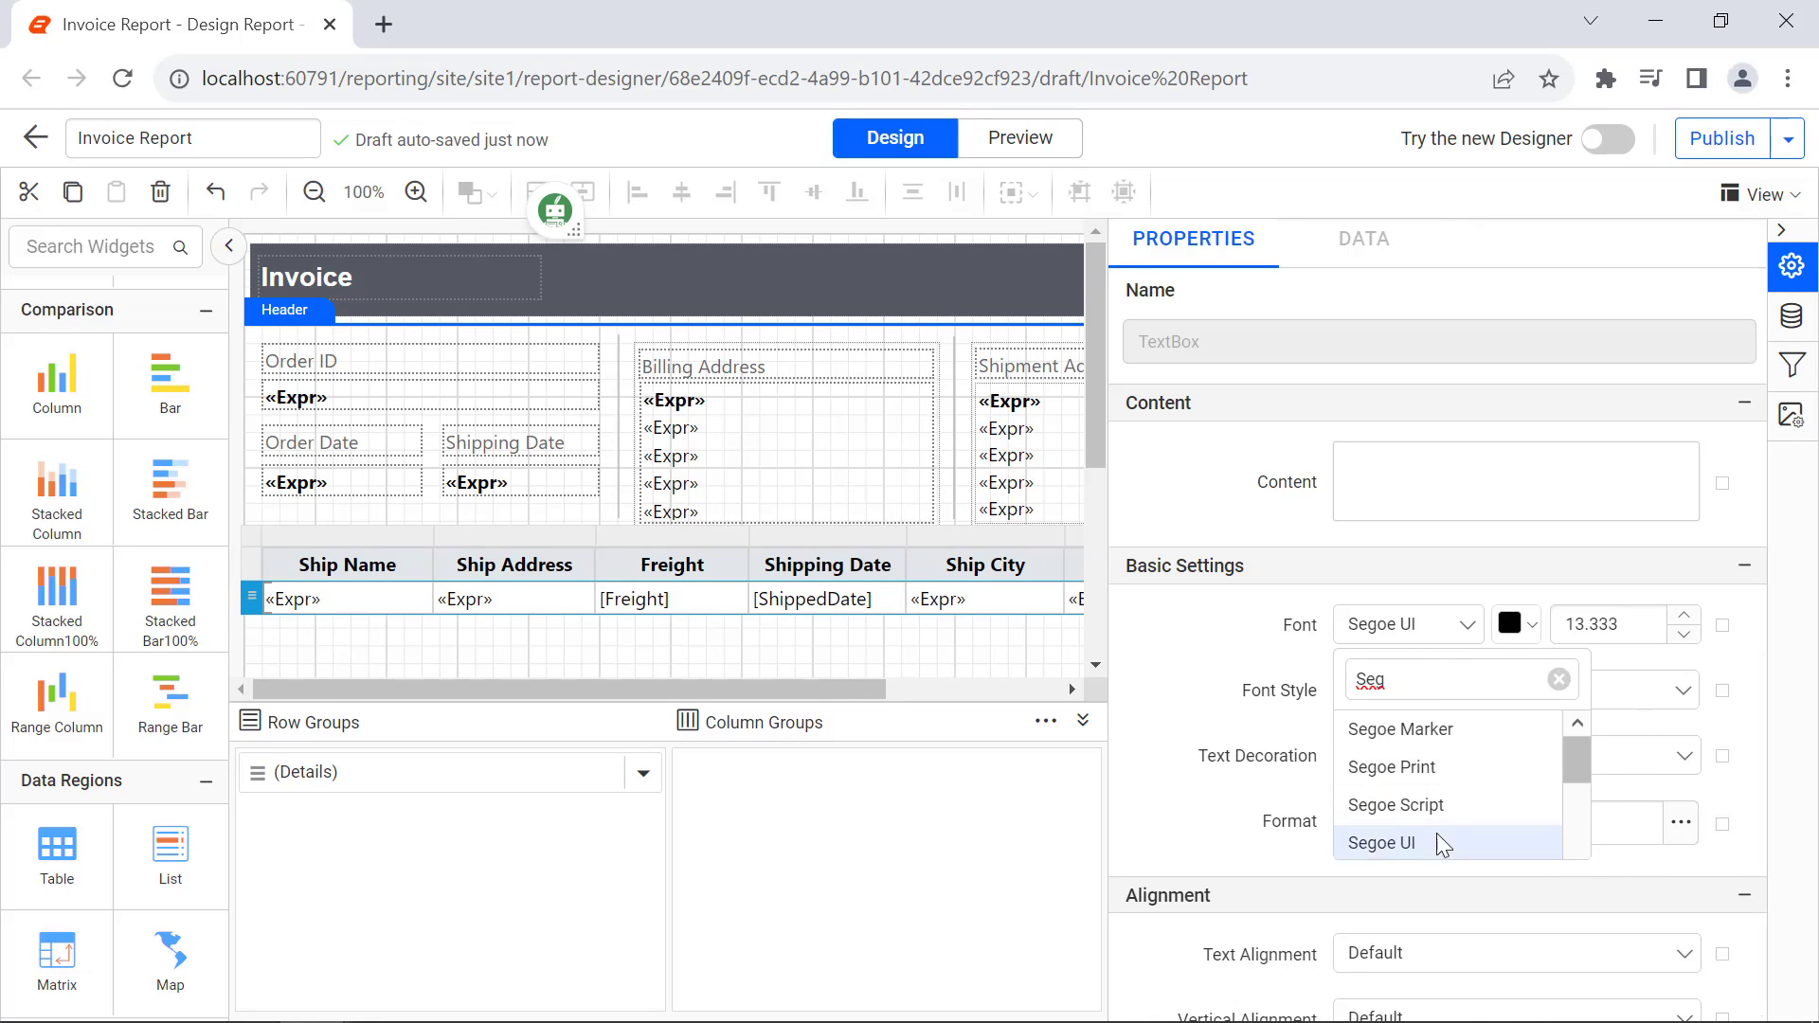
left_click(1436, 839)
scroll(1634, 870, "down", 2)
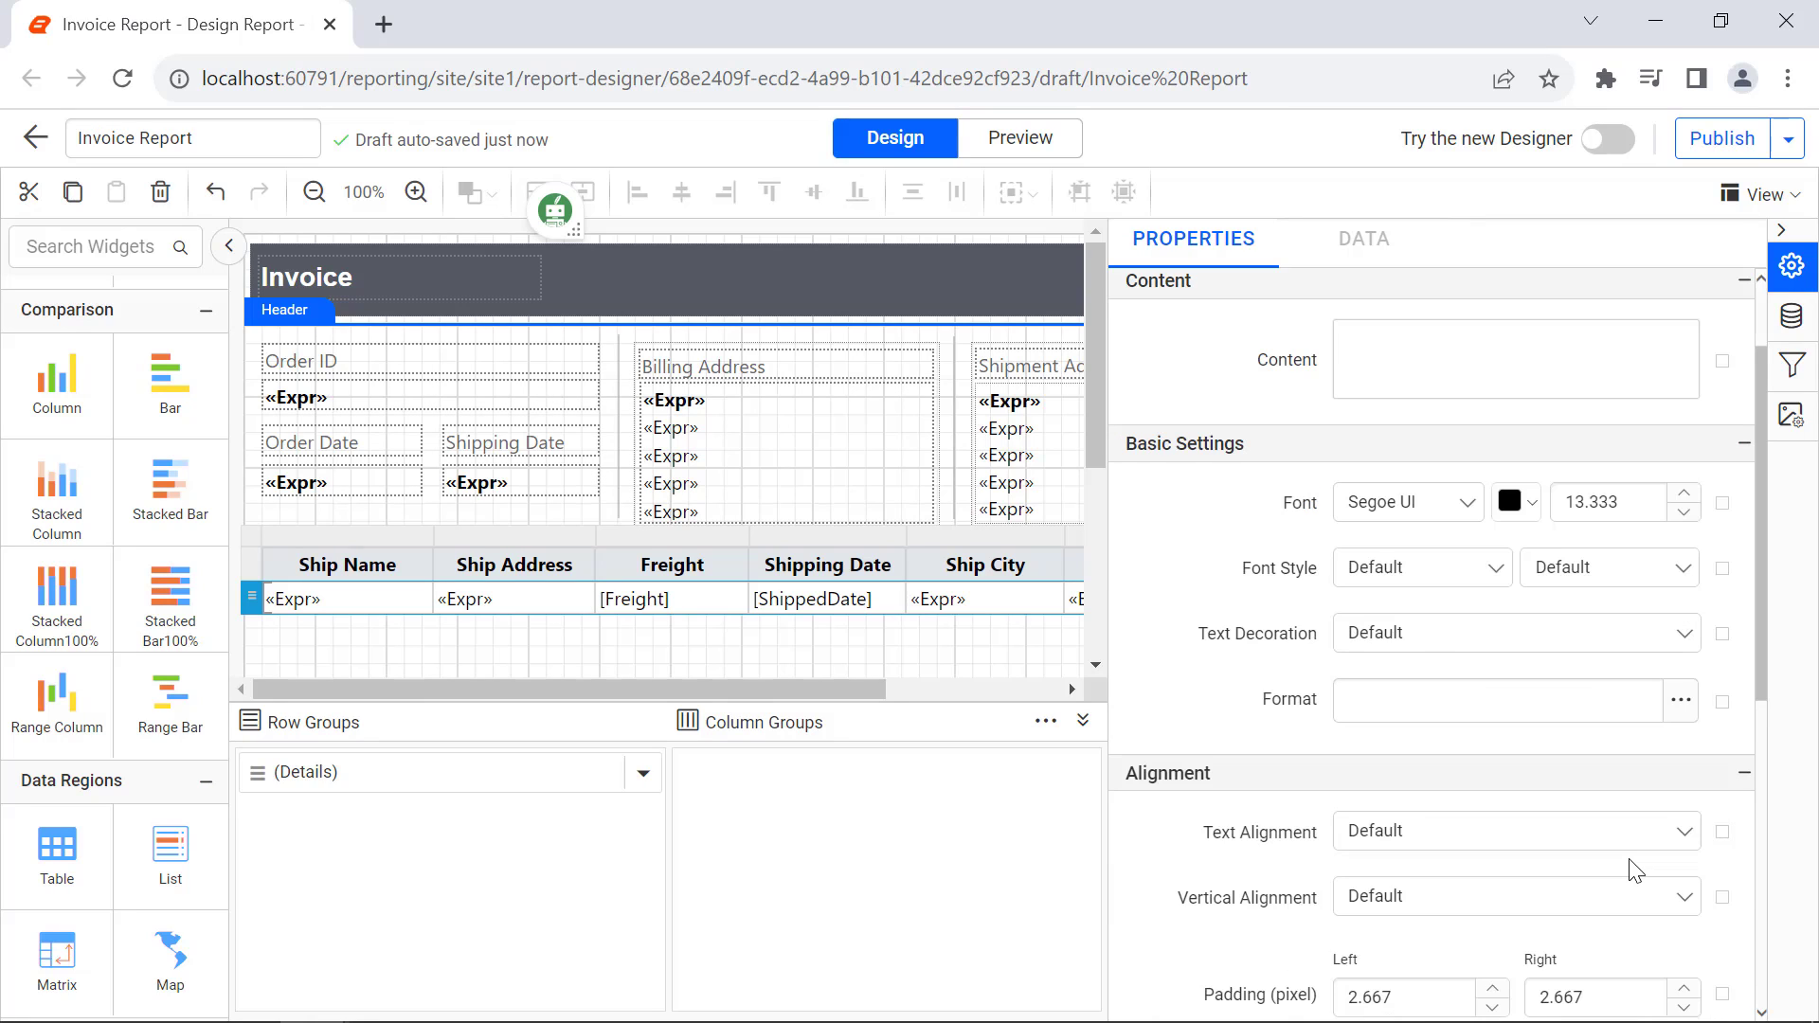
left_click(1631, 869)
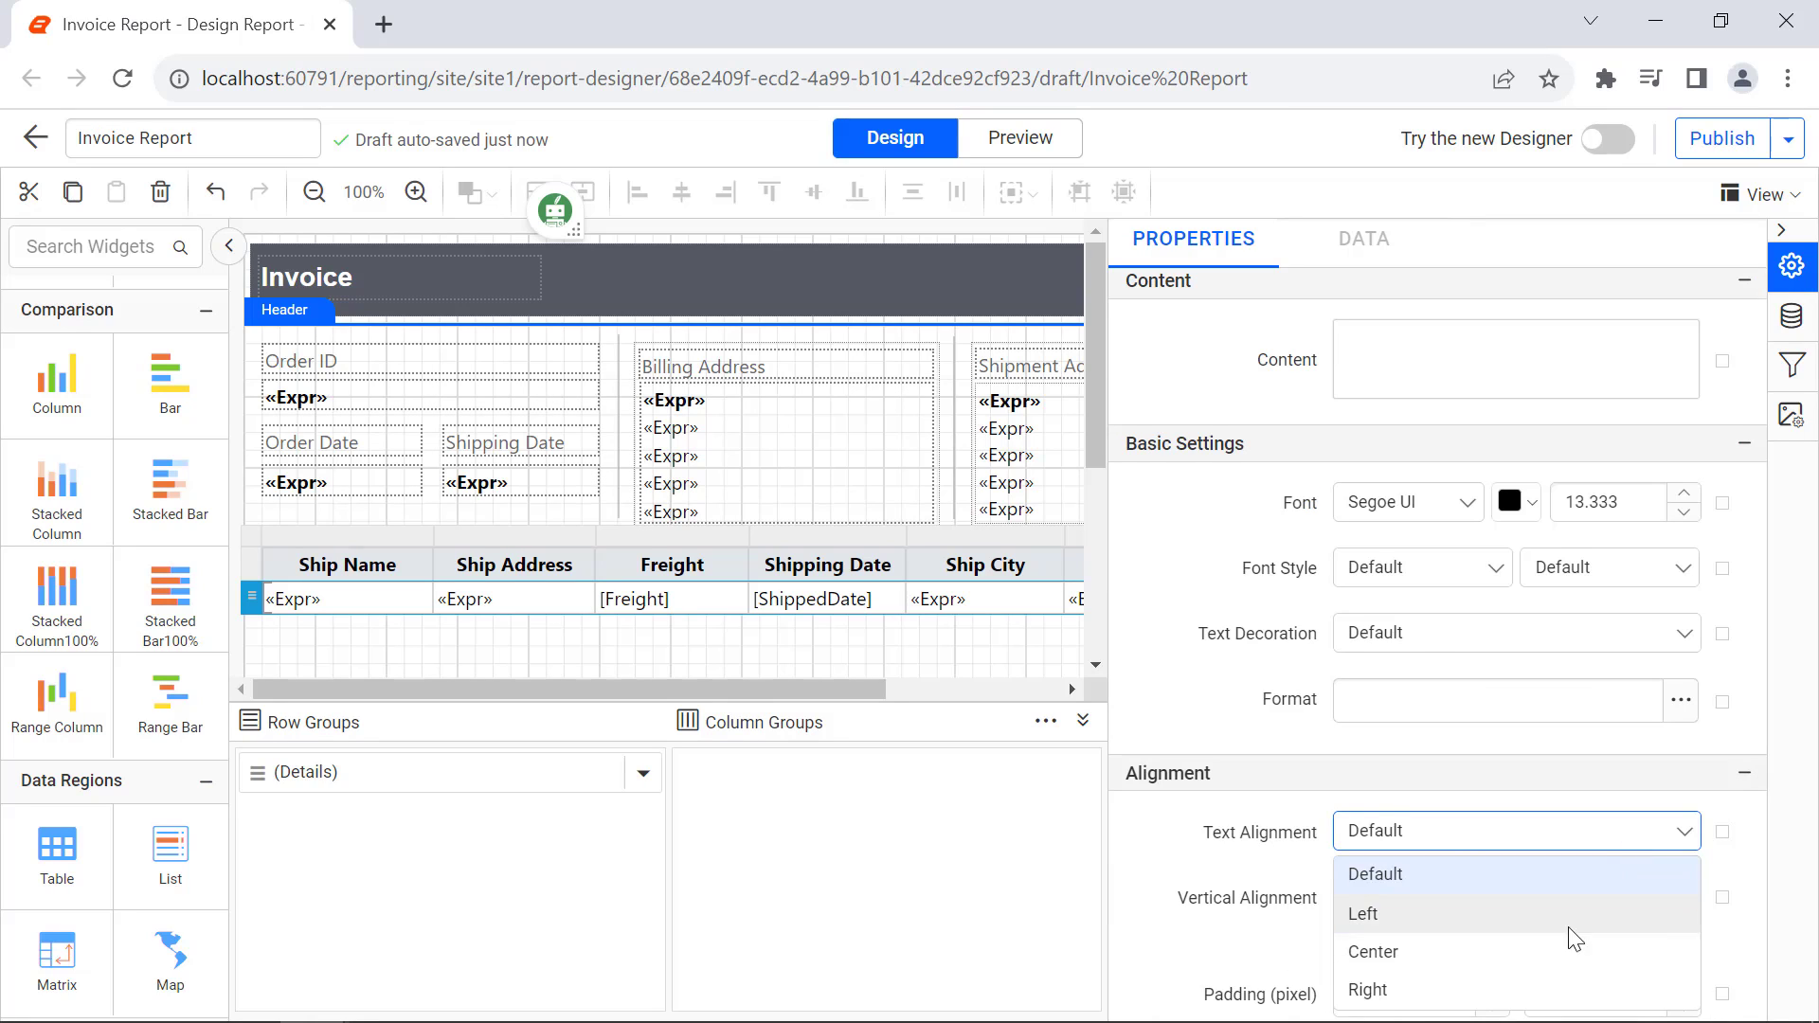
left_click(1572, 946)
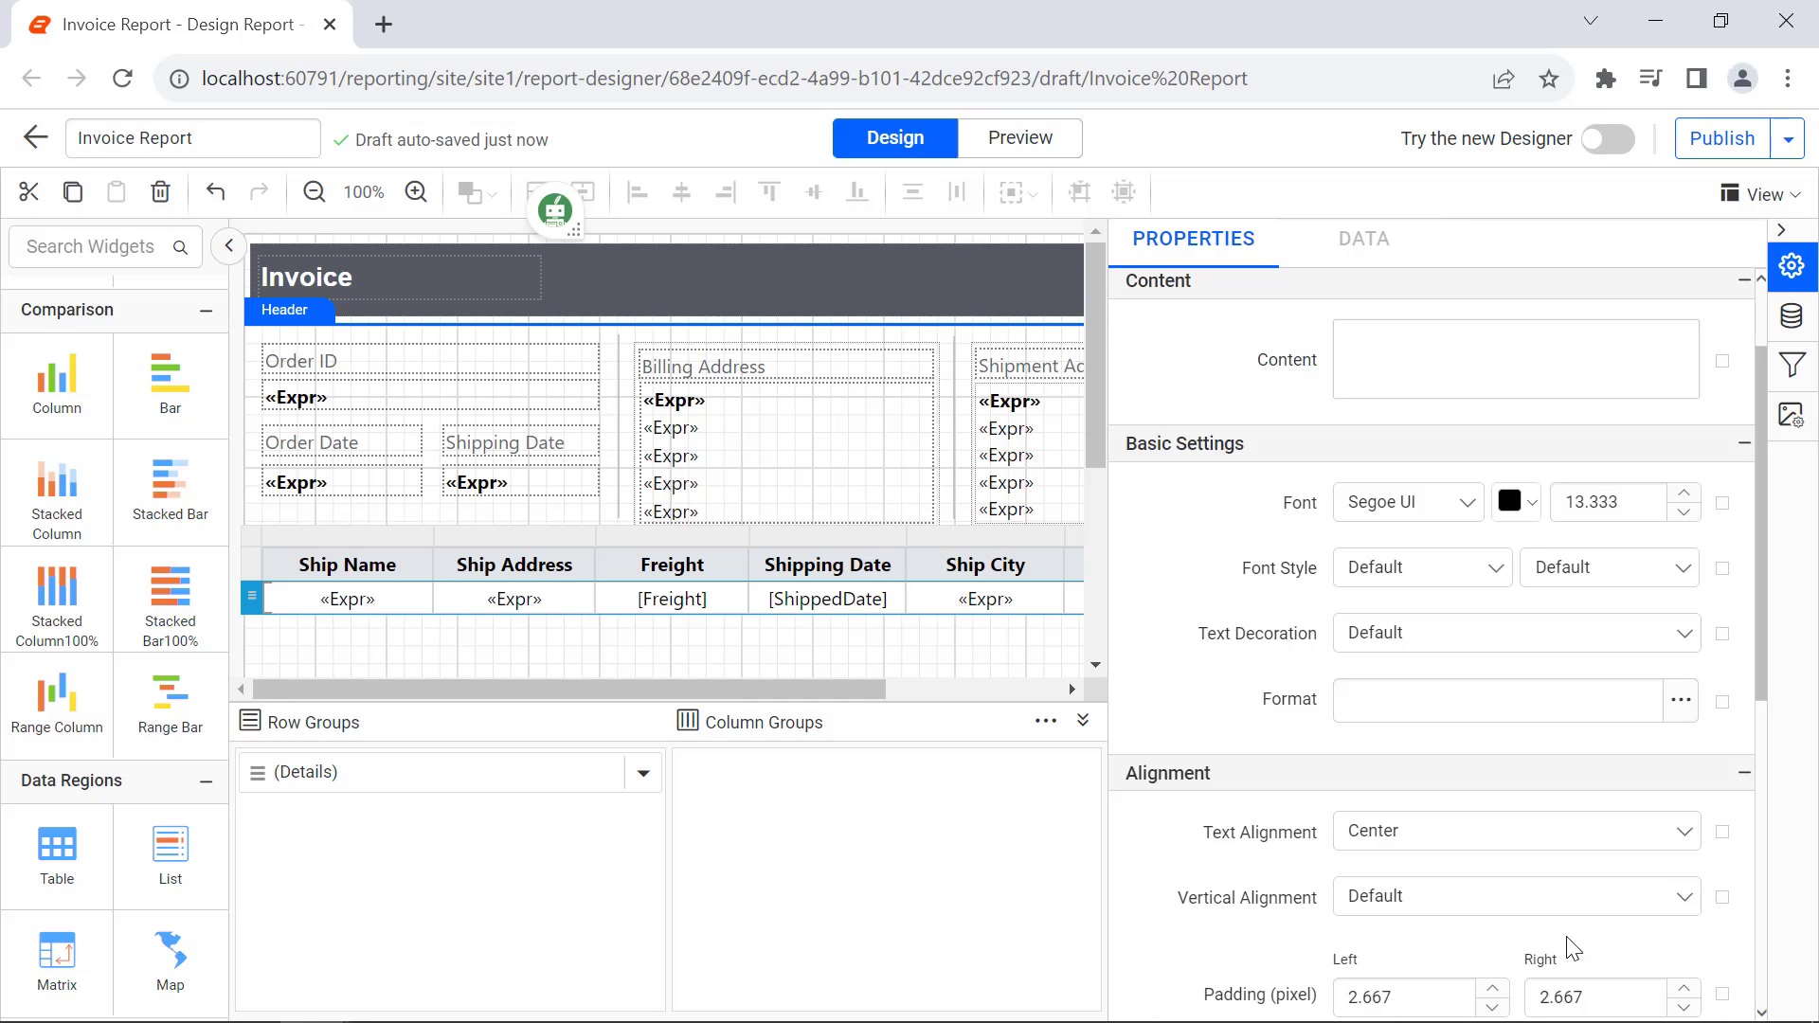
left_click(1568, 896)
left_click(1535, 811)
- Place a second table directly below the shipment table and add columns until it has six
left_click(1083, 720)
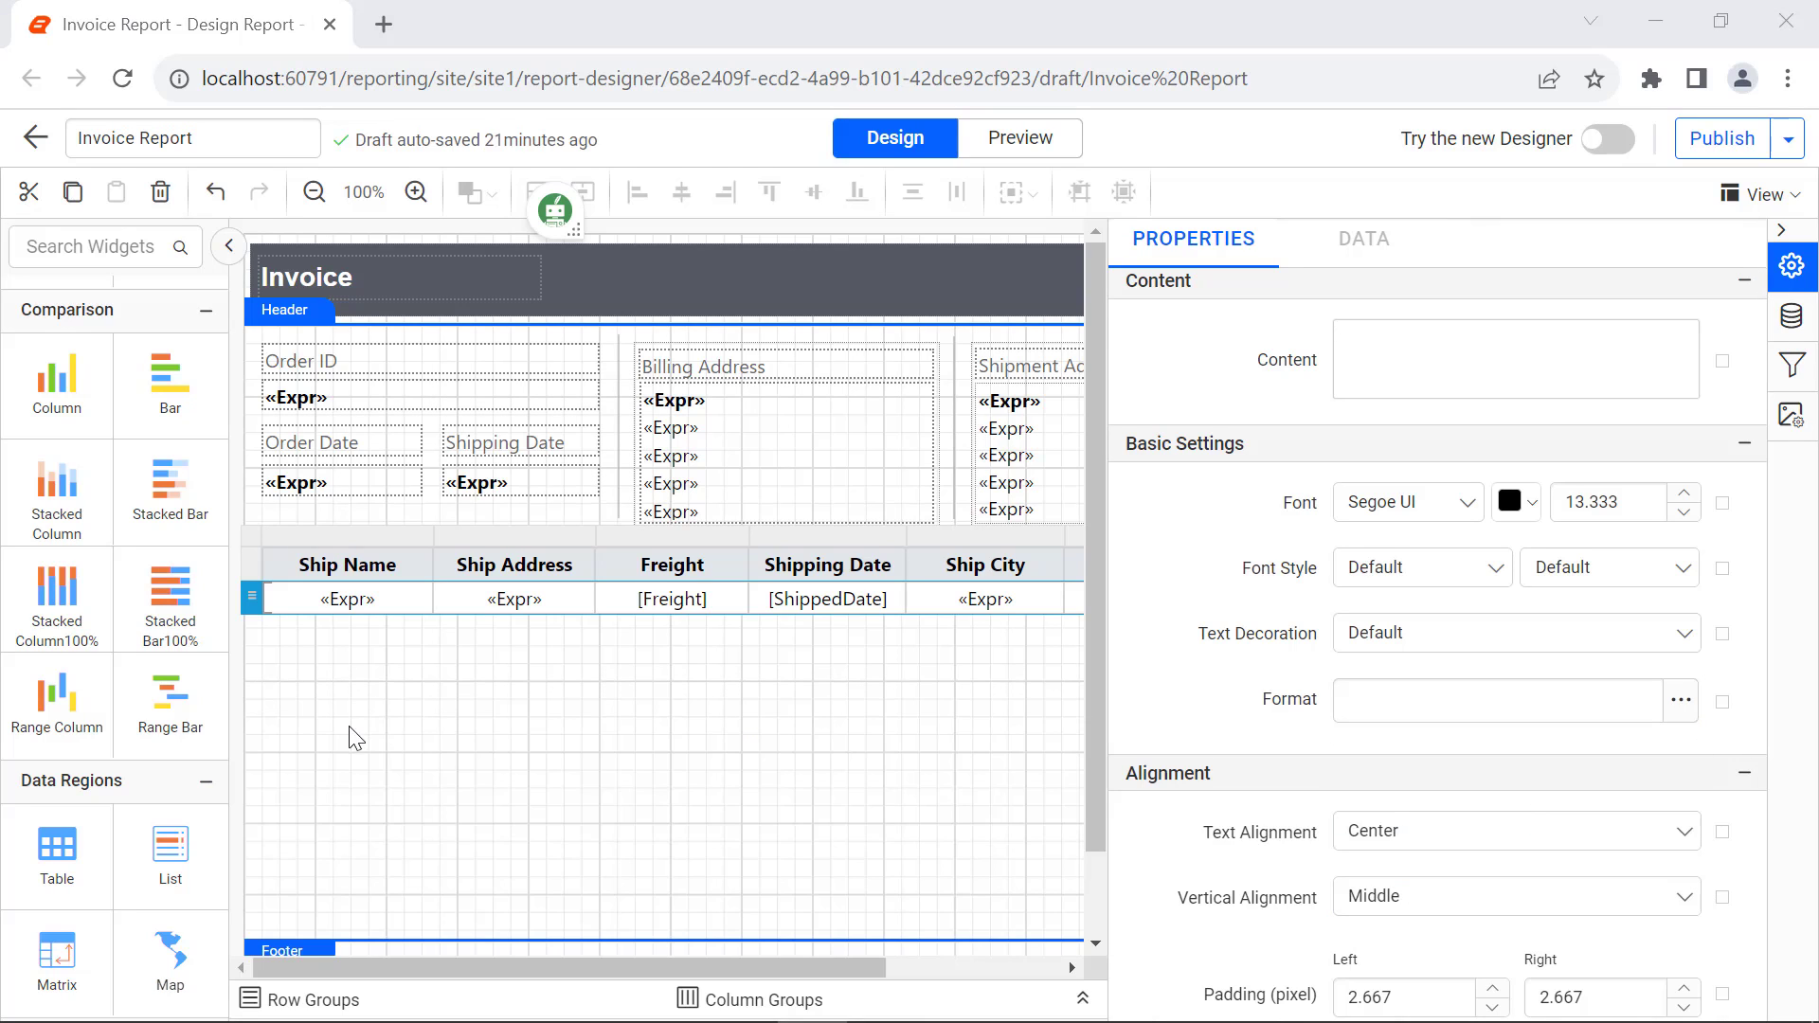
left_click_drag(57, 848, 267, 633)
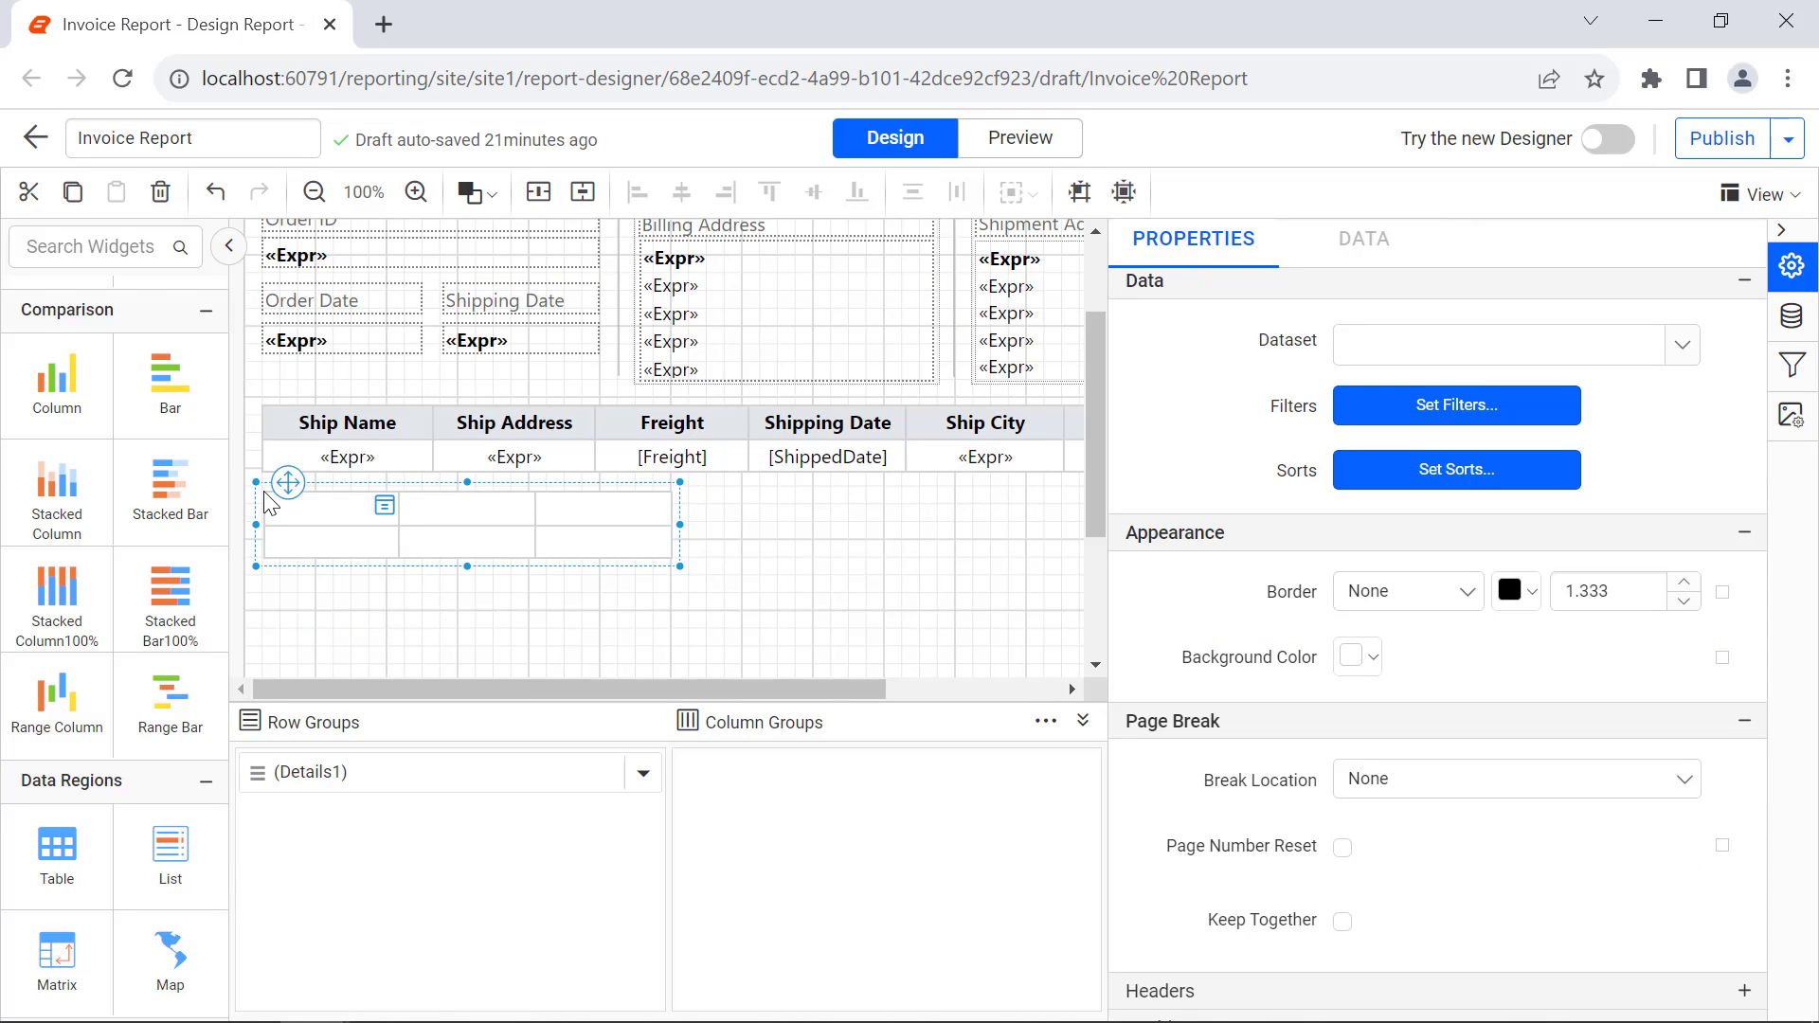
right_click(653, 507)
left_click(865, 560)
right_click(795, 507)
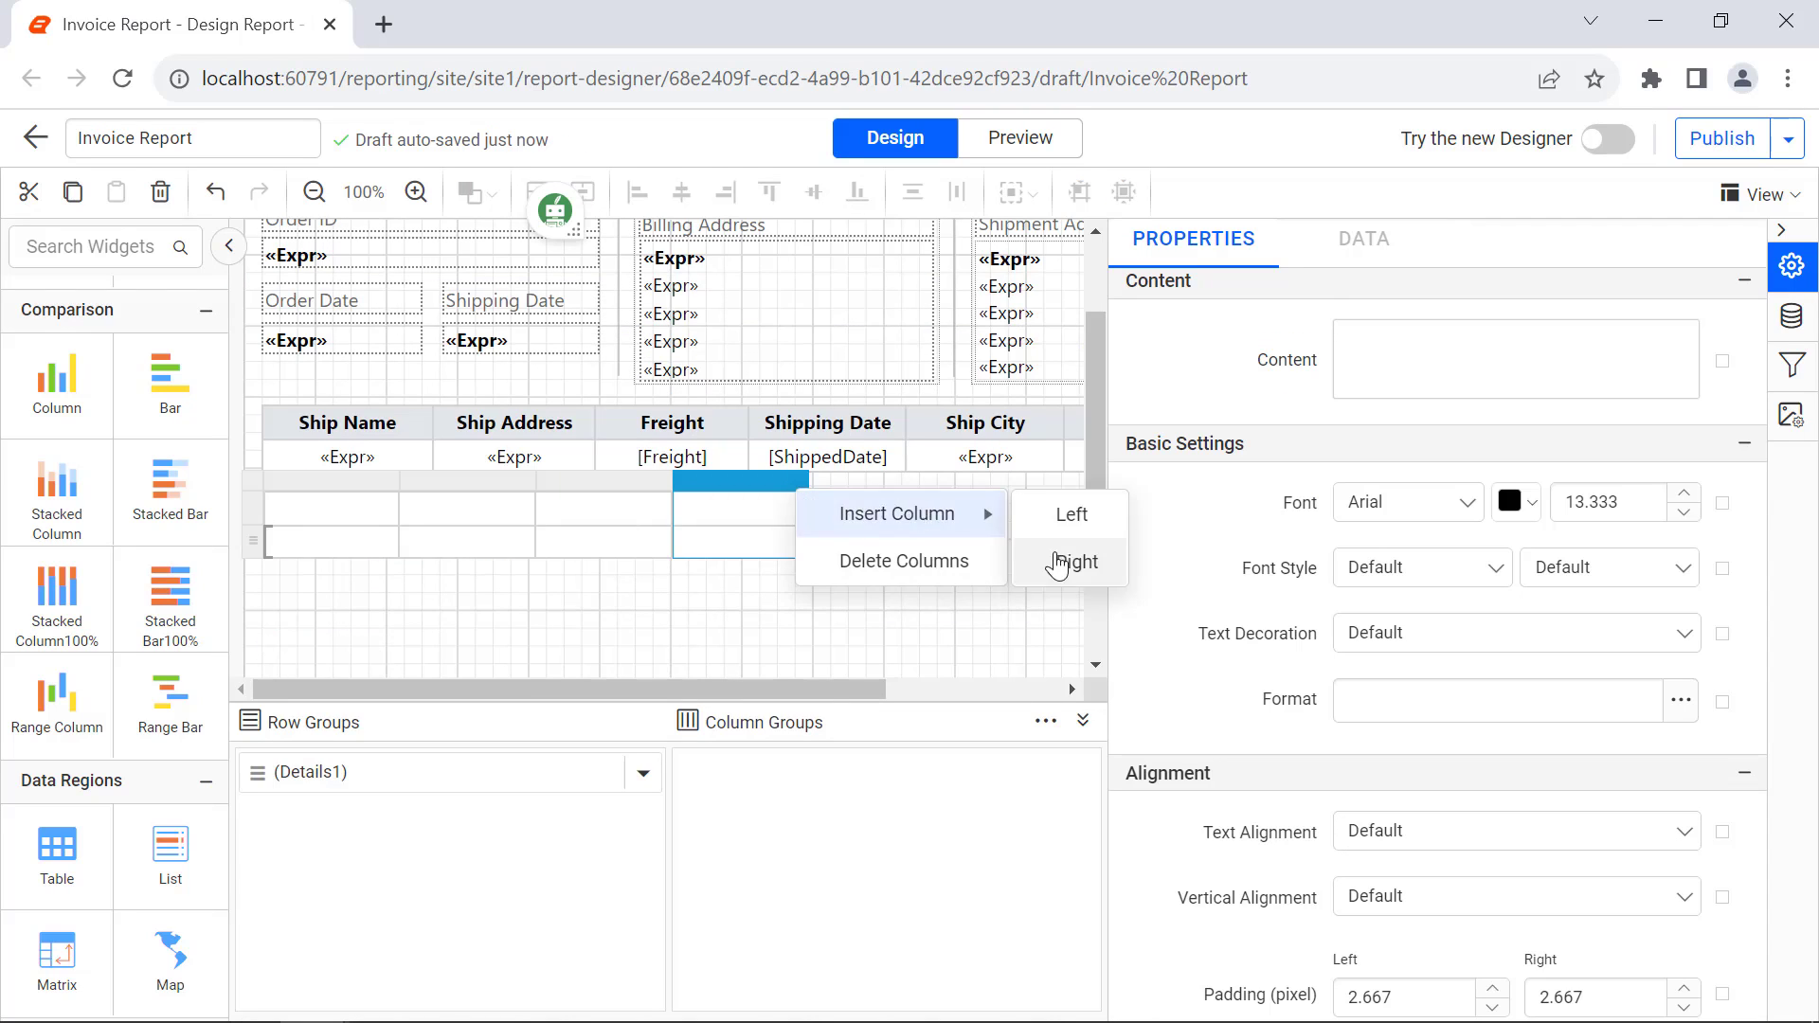
left_click(1064, 556)
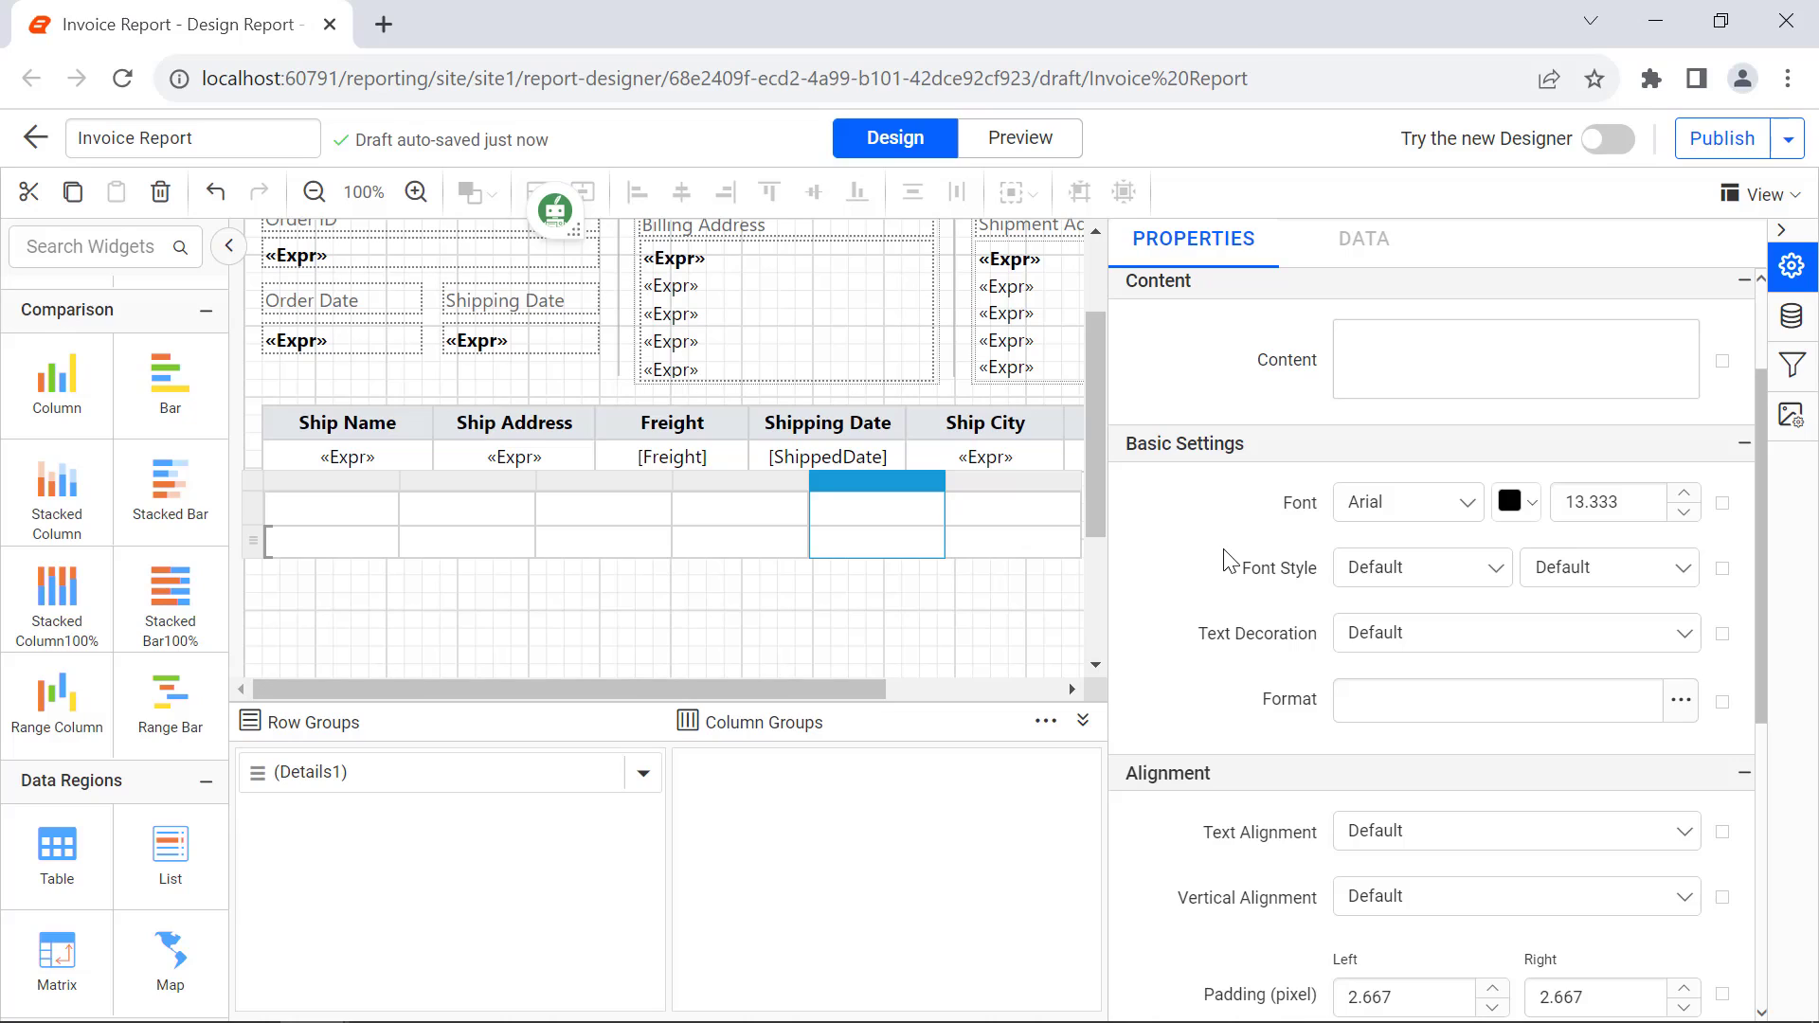
- Enter the headings Product ID and Product Name in the new table's first two header cells
left_click(332, 508)
left_click(1368, 372)
type("Product ID")
left_click(1312, 409)
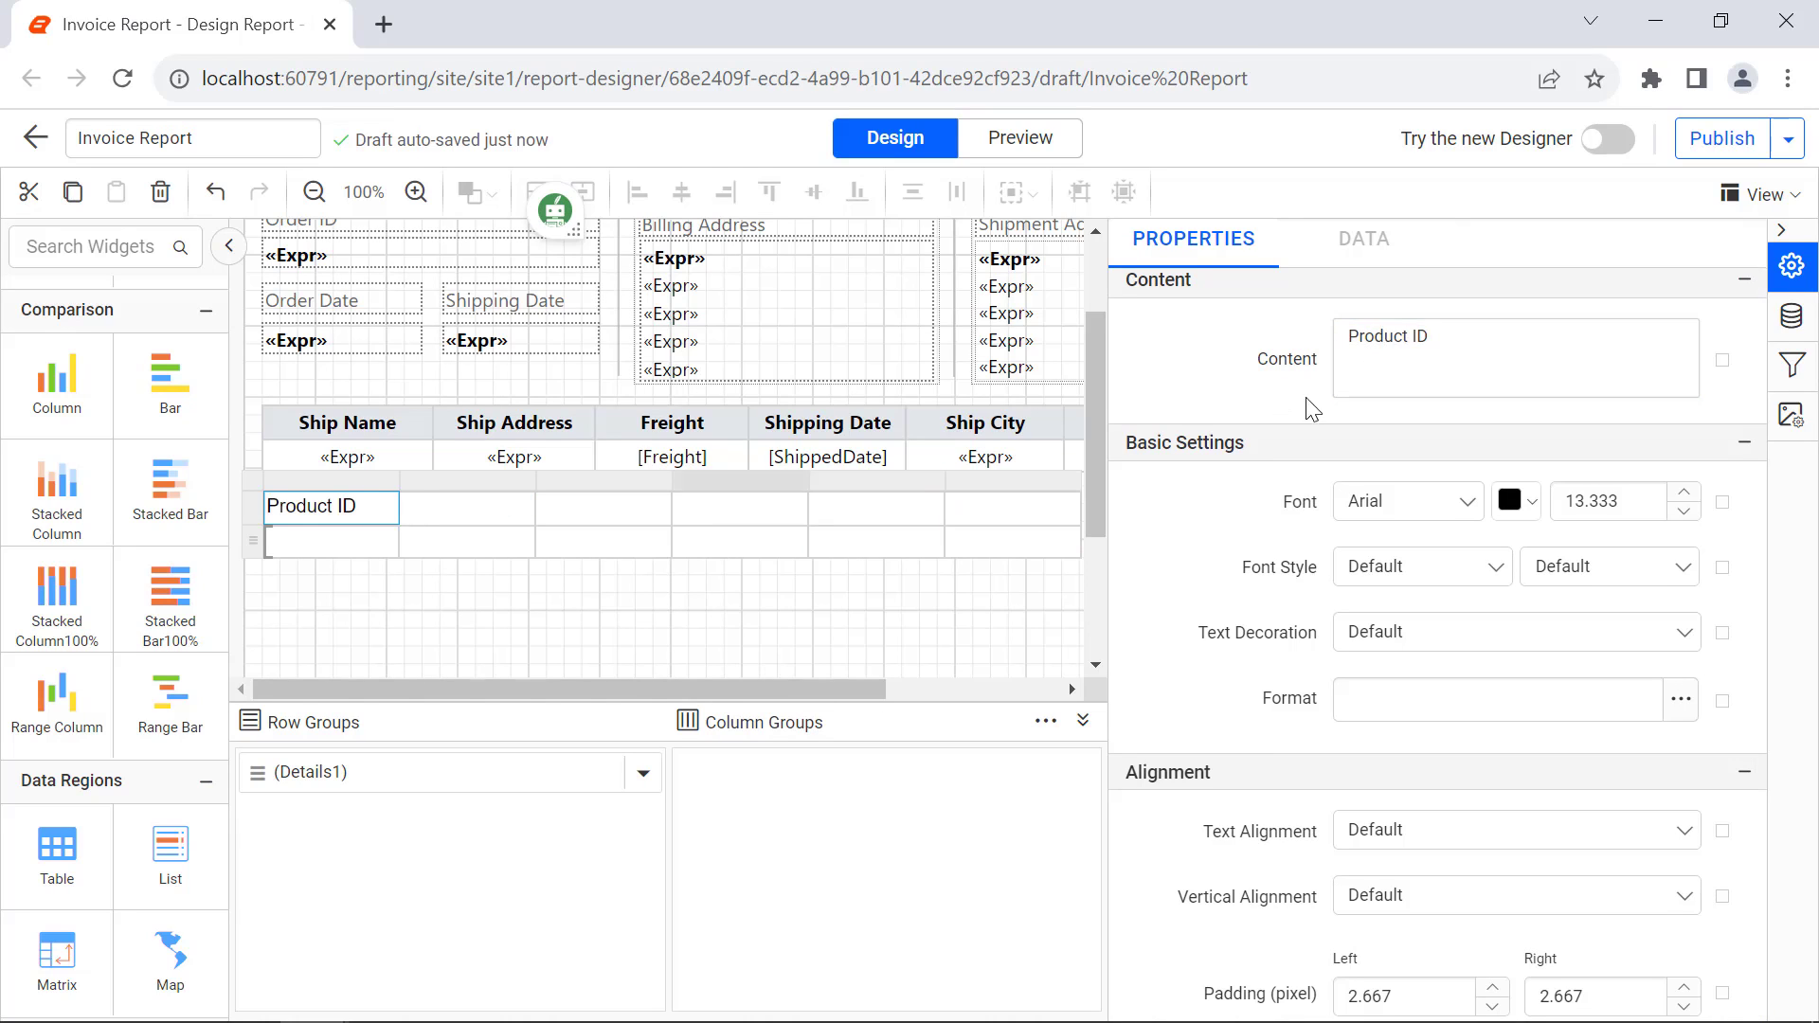
left_click(478, 508)
left_click(1368, 360)
type("Product Name")
left_click(581, 503)
- Enter the headings Quantity and Unit Price in the third and fourth header cells of the new table
left_click(680, 511)
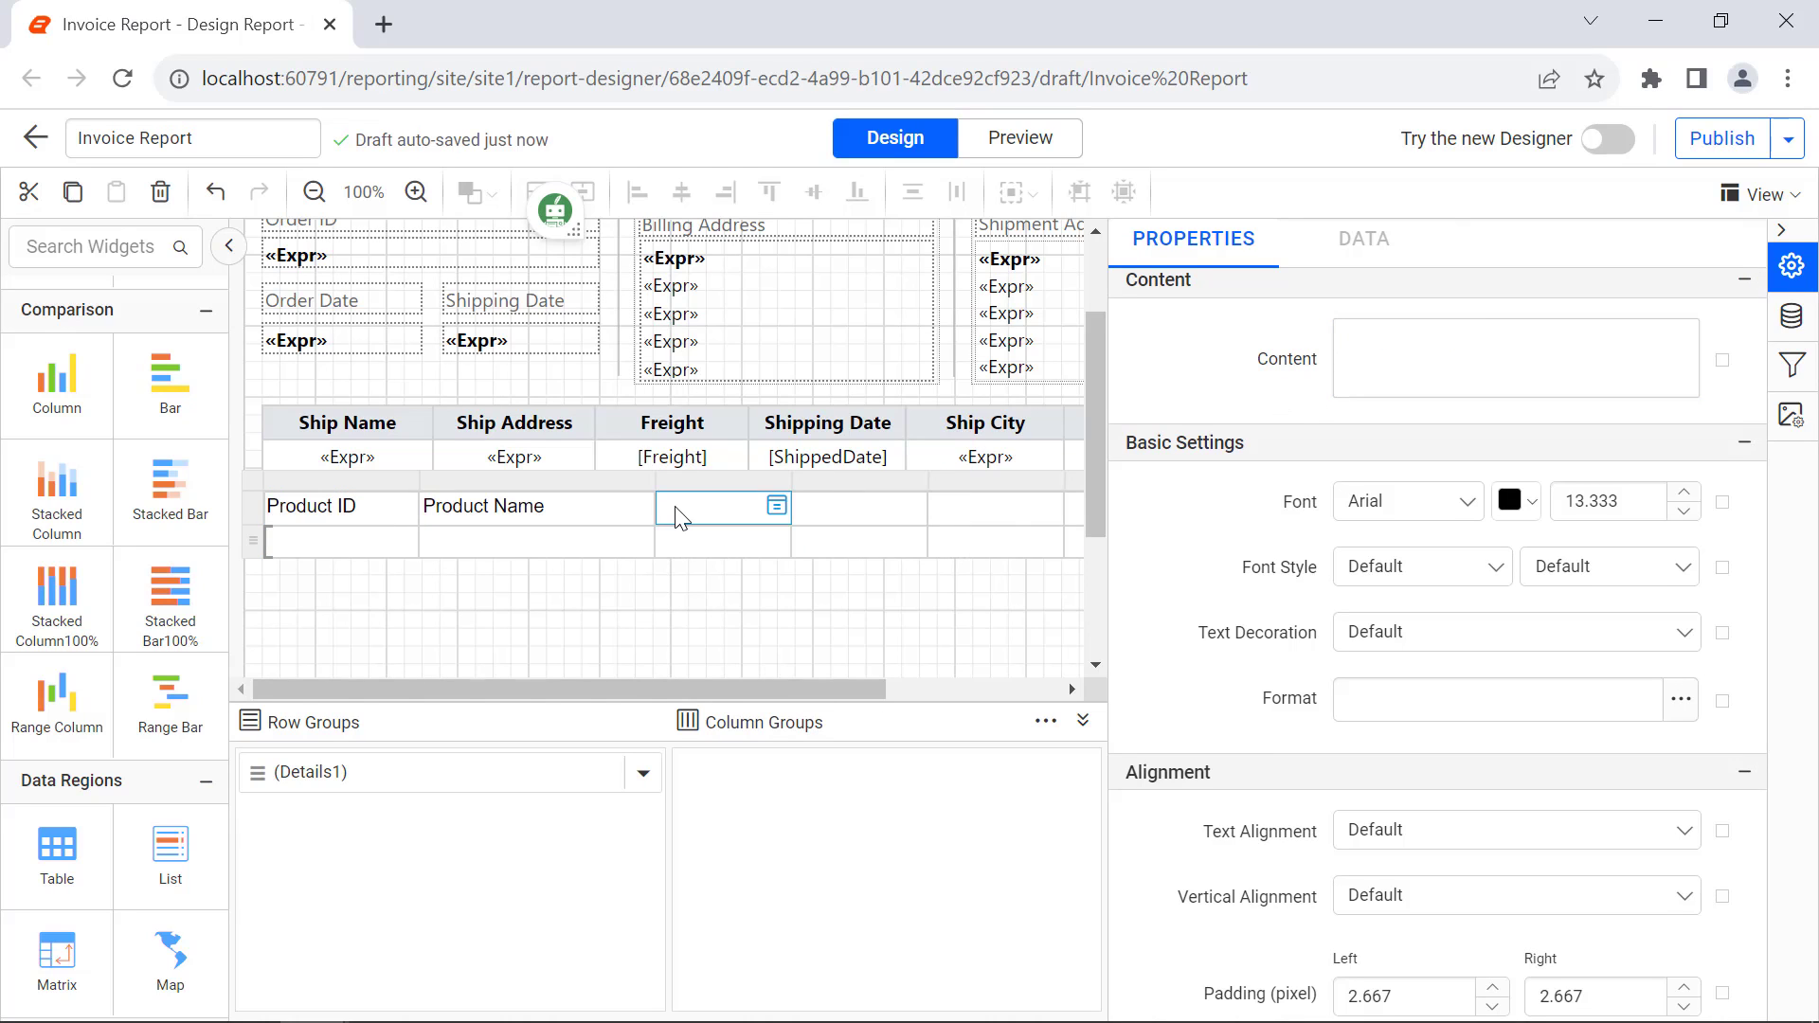
left_click(1368, 360)
type("Quantity")
left_click(804, 503)
left_click(890, 508)
left_click(1359, 360)
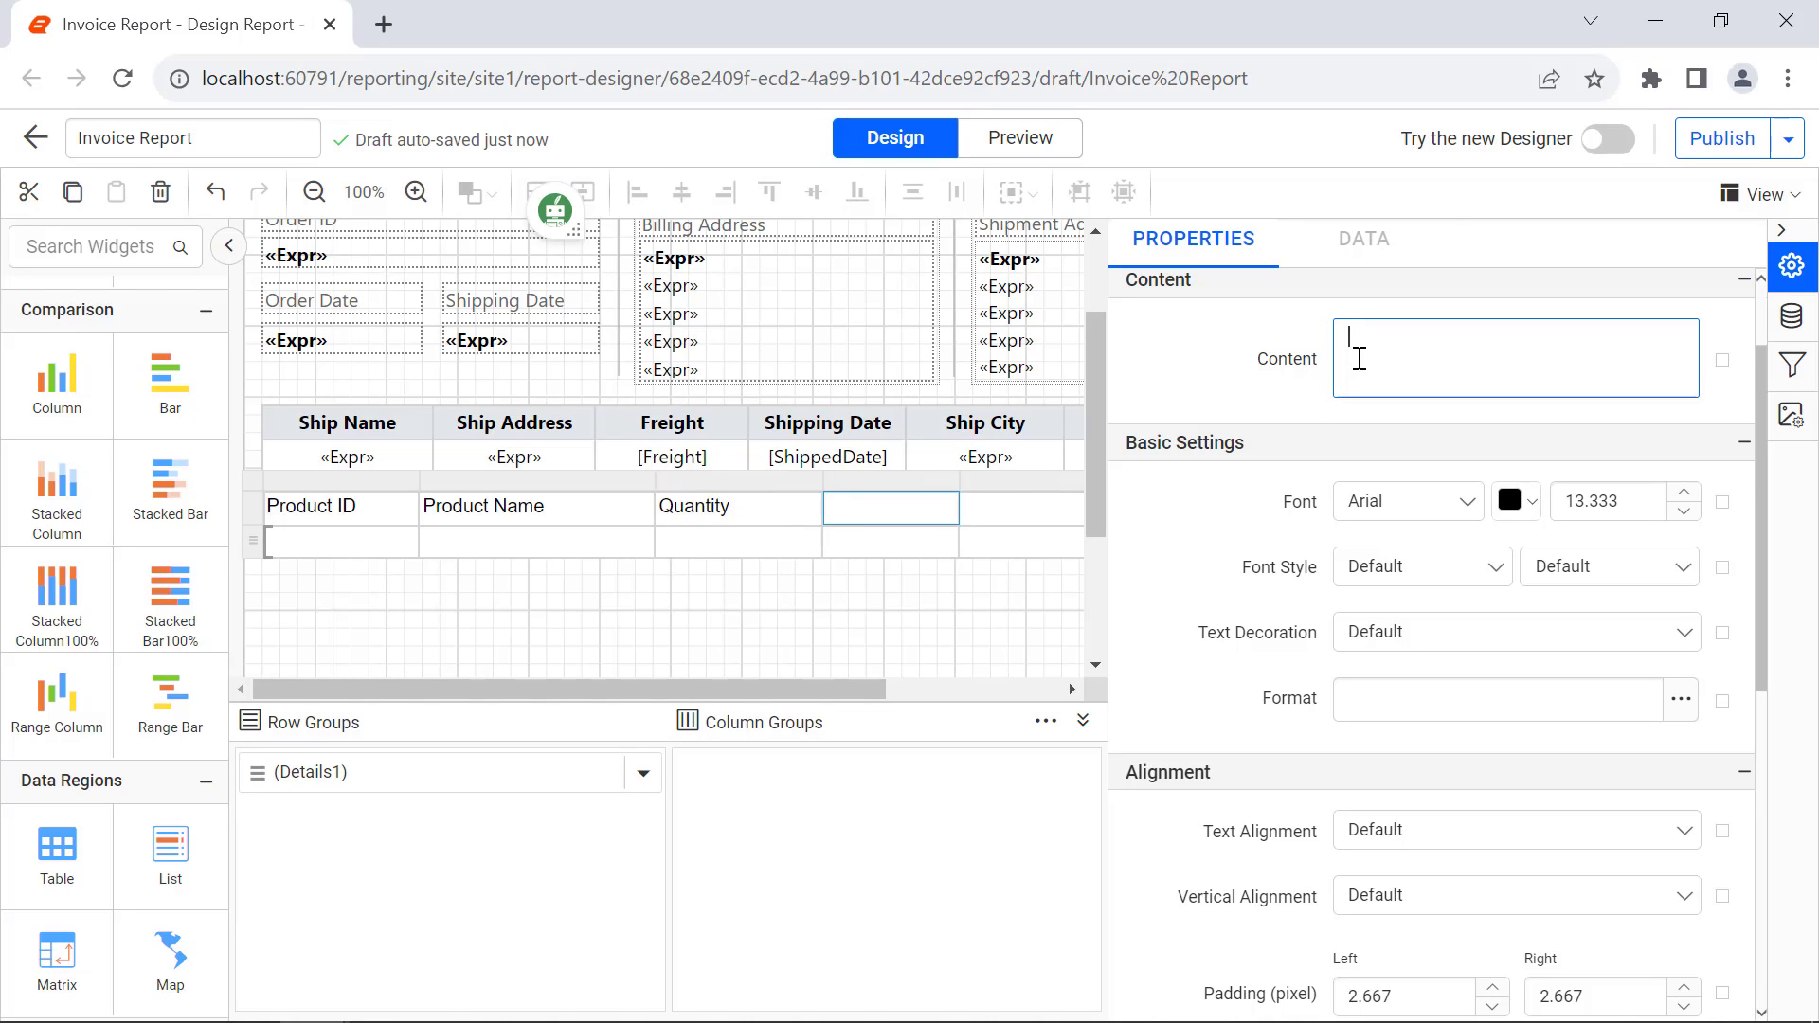
type("Unit Price")
left_click(1312, 409)
- Enter the headings Discount and Price in the last two header cells of the new table
left_click(1018, 508)
left_click(1358, 360)
type("Discount")
left_click(1310, 409)
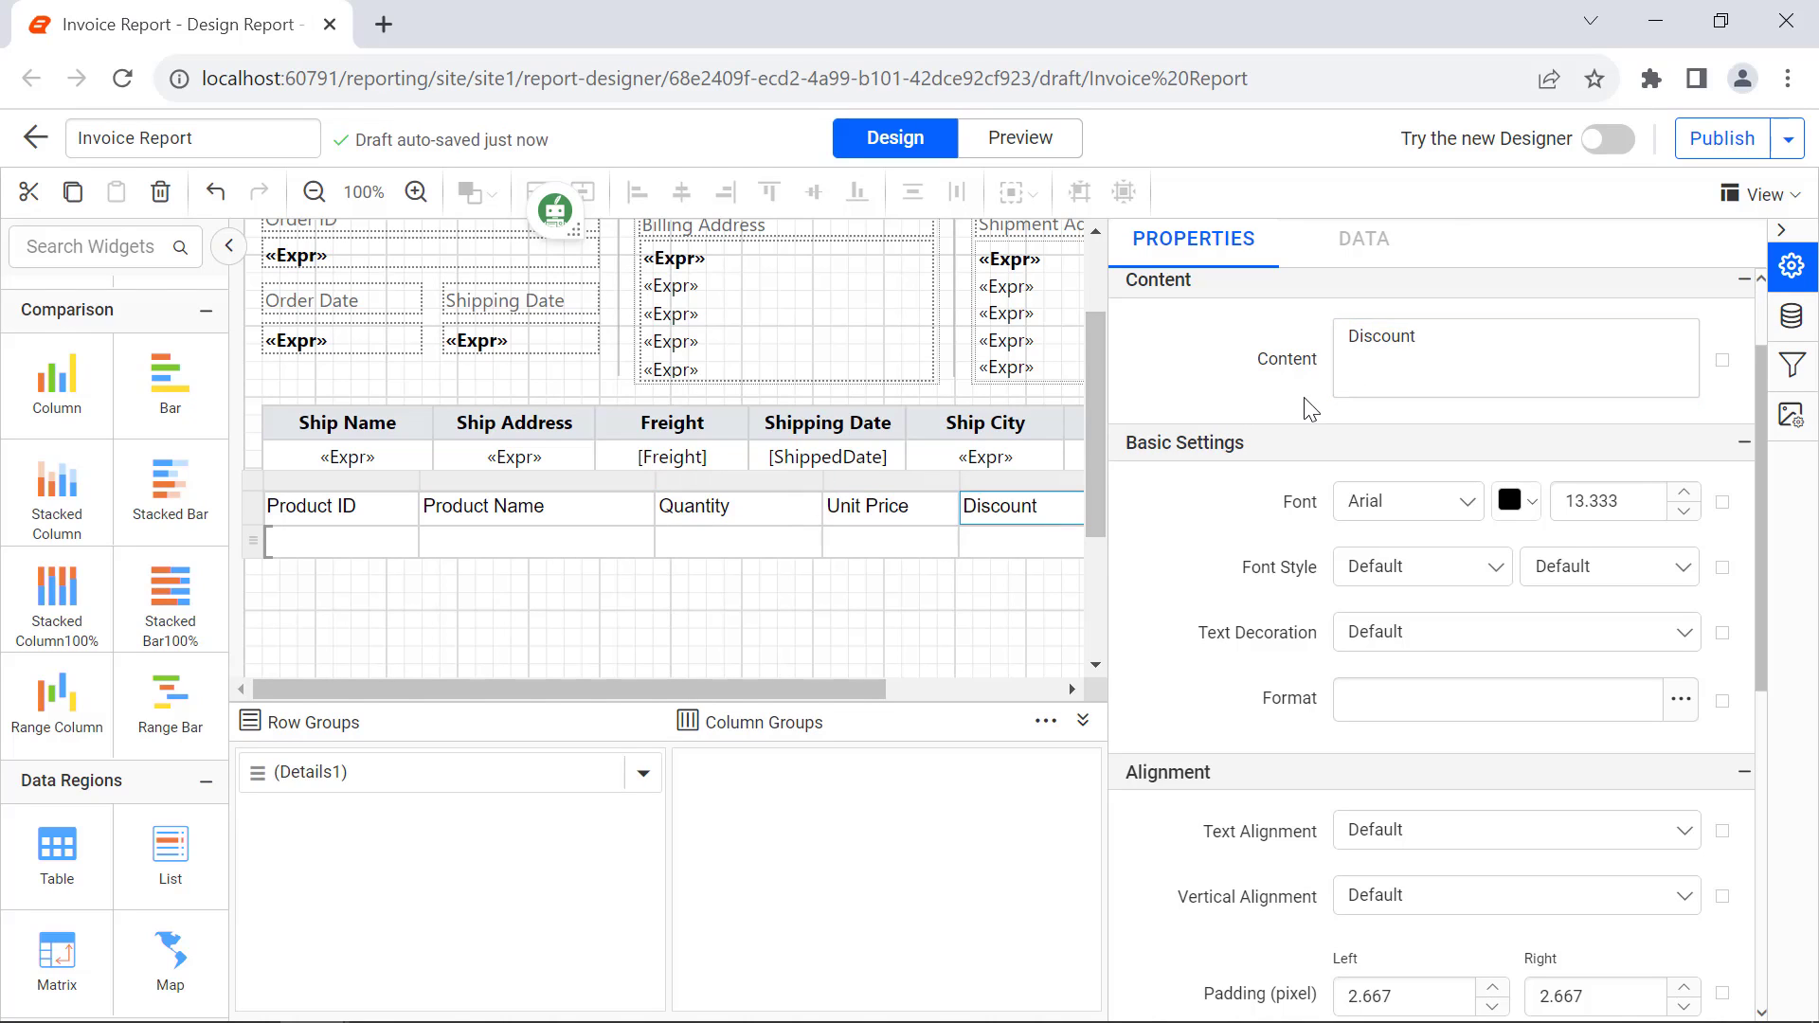
left_click(1037, 690)
left_click(927, 508)
left_click(1386, 346)
type("Price")
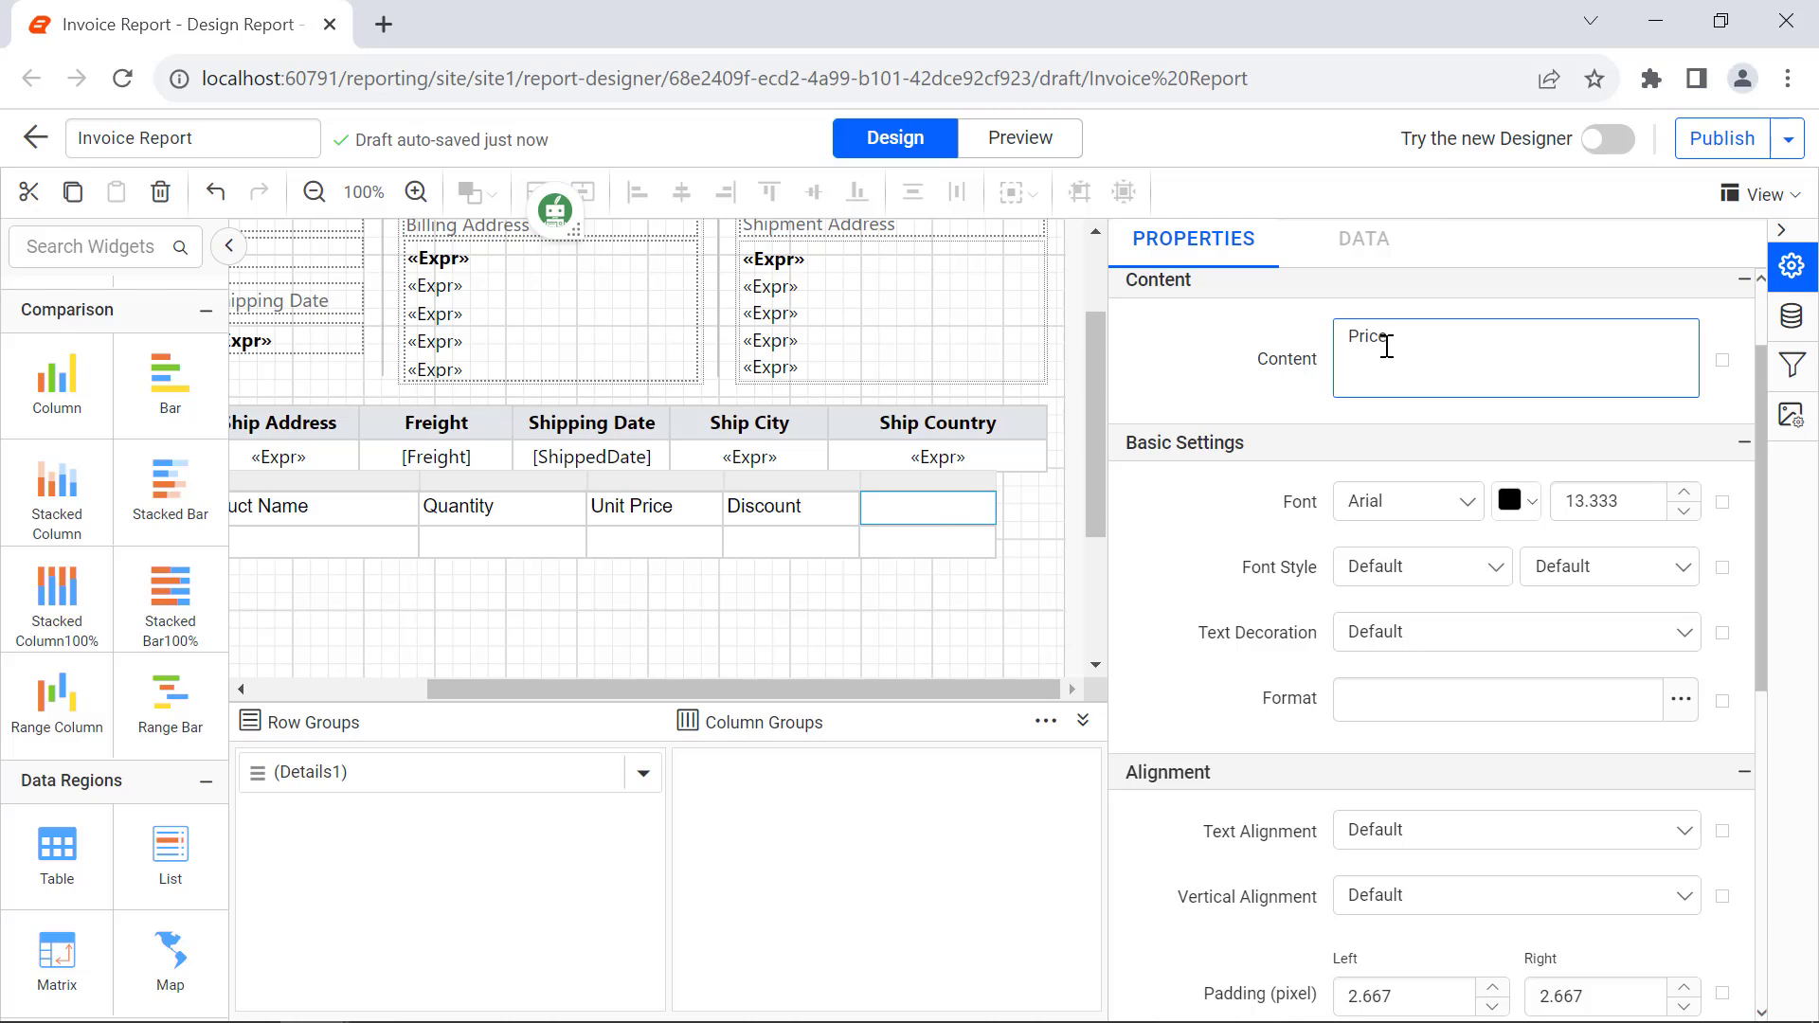
left_click(1312, 409)
- Using the OrderDetails dataset, bind the Product ID and Product Name detail cells to the ProductID and ProductName fields
left_click_drag(758, 690, 586, 689)
left_click(406, 543)
left_click(476, 583)
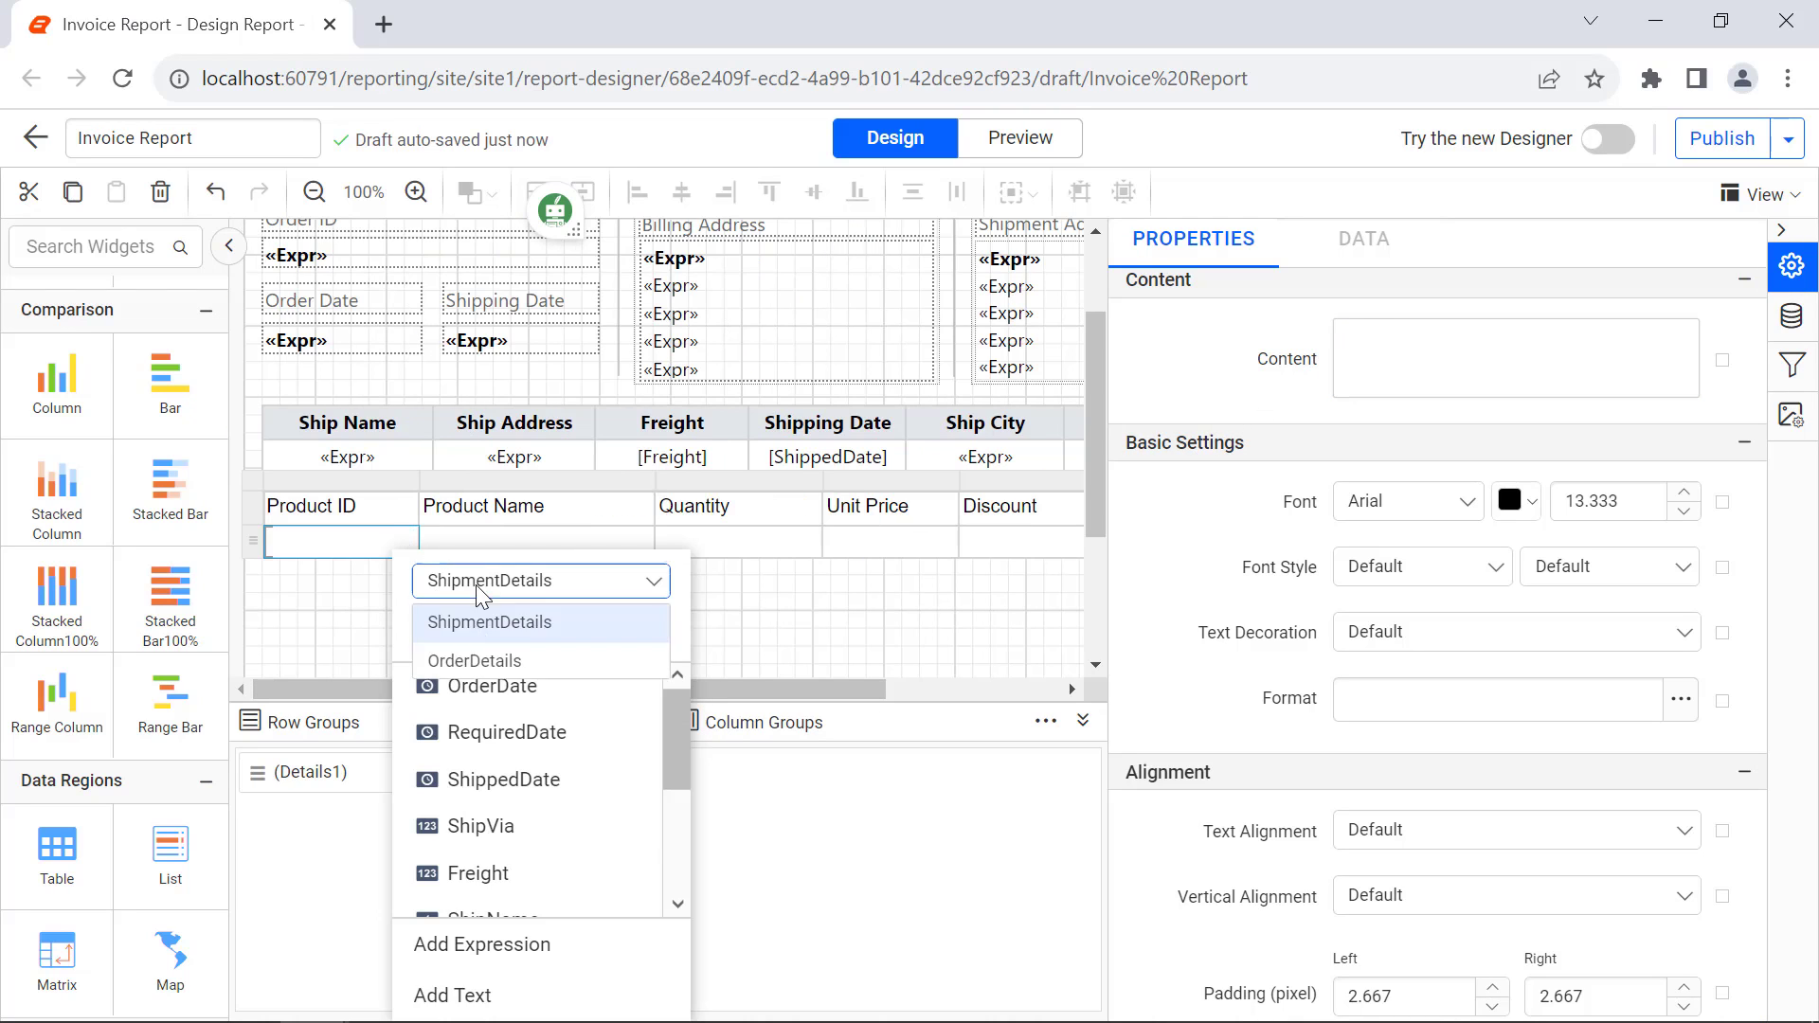
left_click(474, 660)
left_click(493, 732)
left_click(629, 541)
left_click(682, 778)
- Bind the Quantity and Unit Price detail cells to the Quantity and UnitPrice fields
left_click(798, 541)
left_click(852, 824)
left_click(934, 540)
left_click(985, 779)
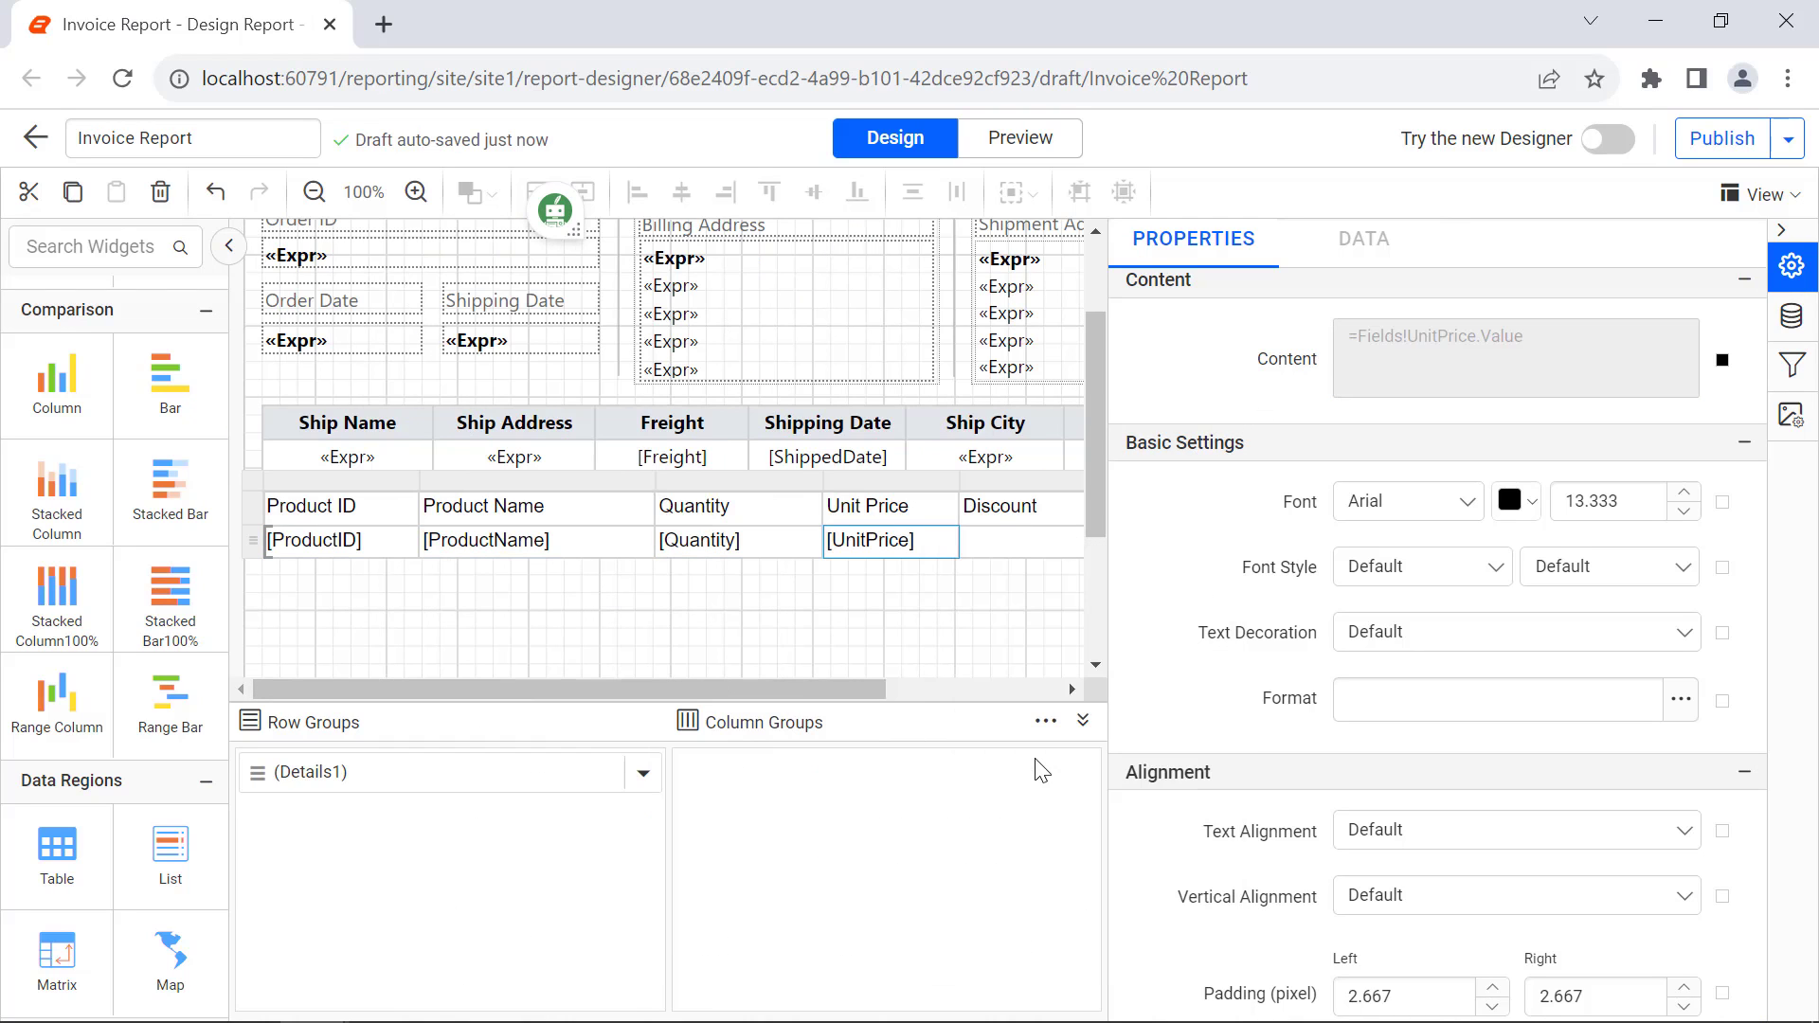
- Bind the Discount and Price detail cells to the Discount and Price fields
left_click(975, 689)
left_click(833, 541)
left_click(887, 824)
left_click(1035, 541)
left_click(1099, 840)
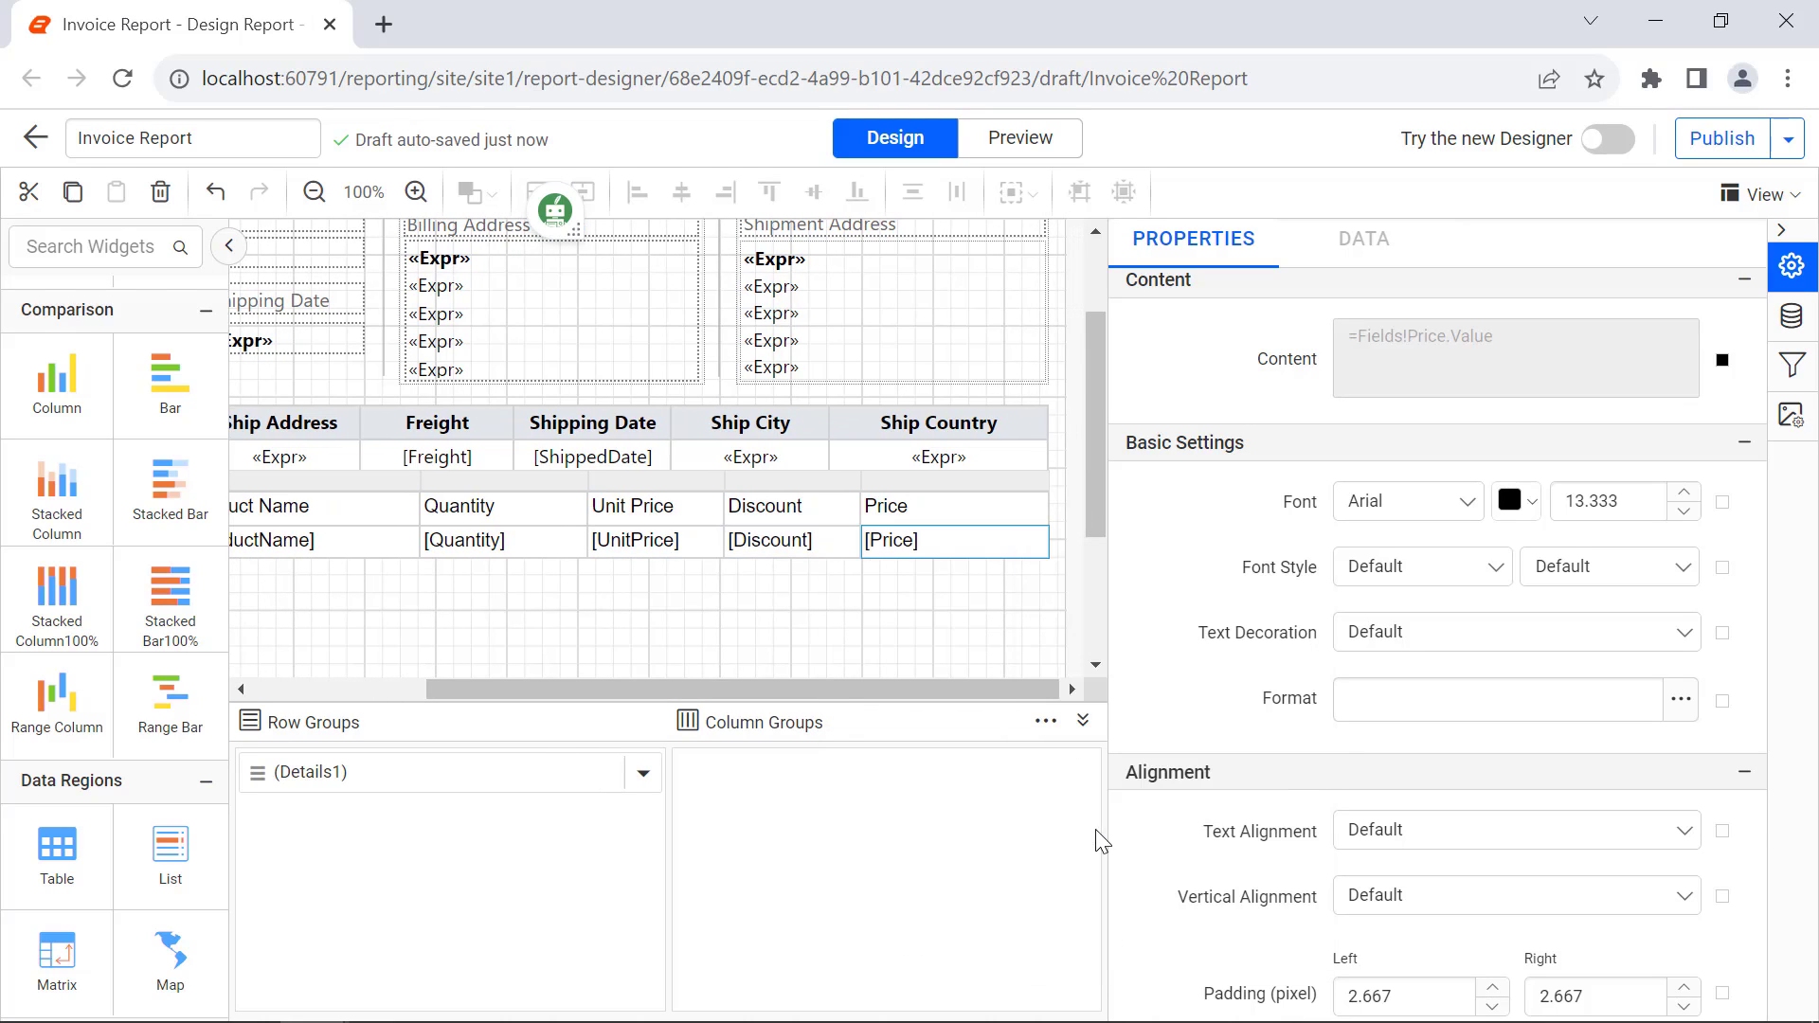
- Set the product table's header row font to Segoe UI with Bold weight
left_click(332, 689)
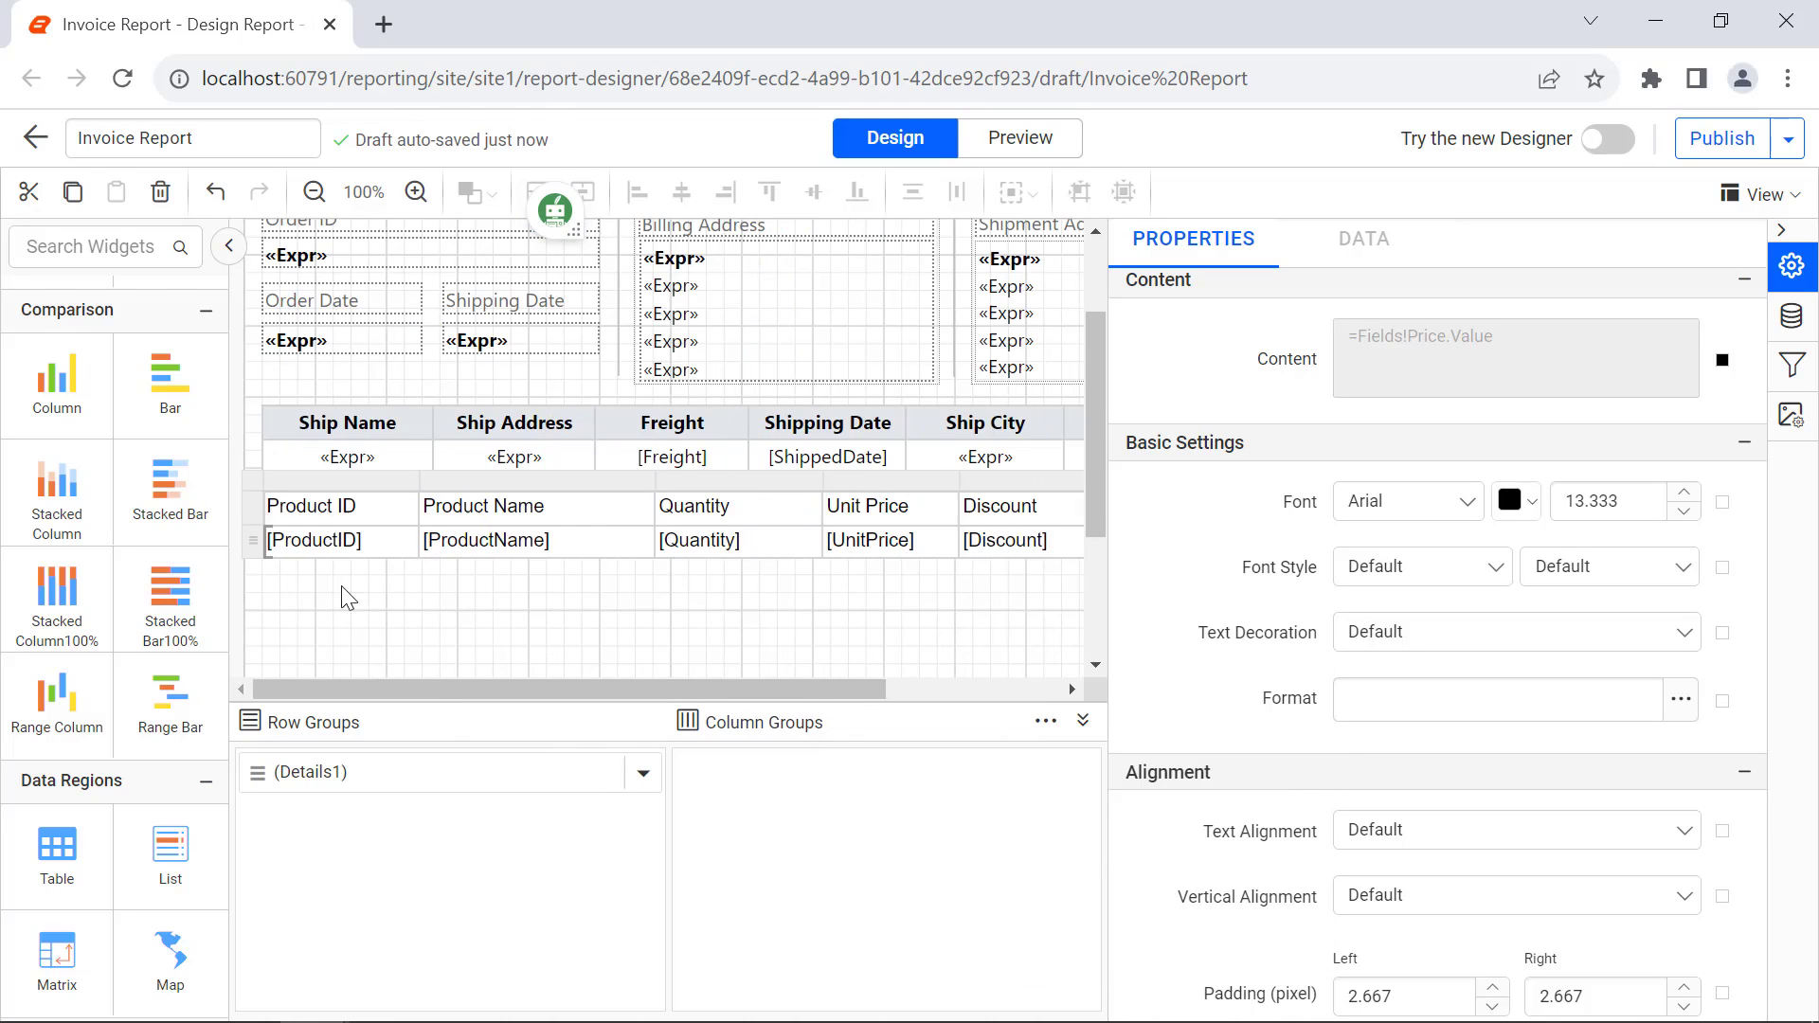
left_click(254, 507)
left_click(1392, 501)
type("Seg")
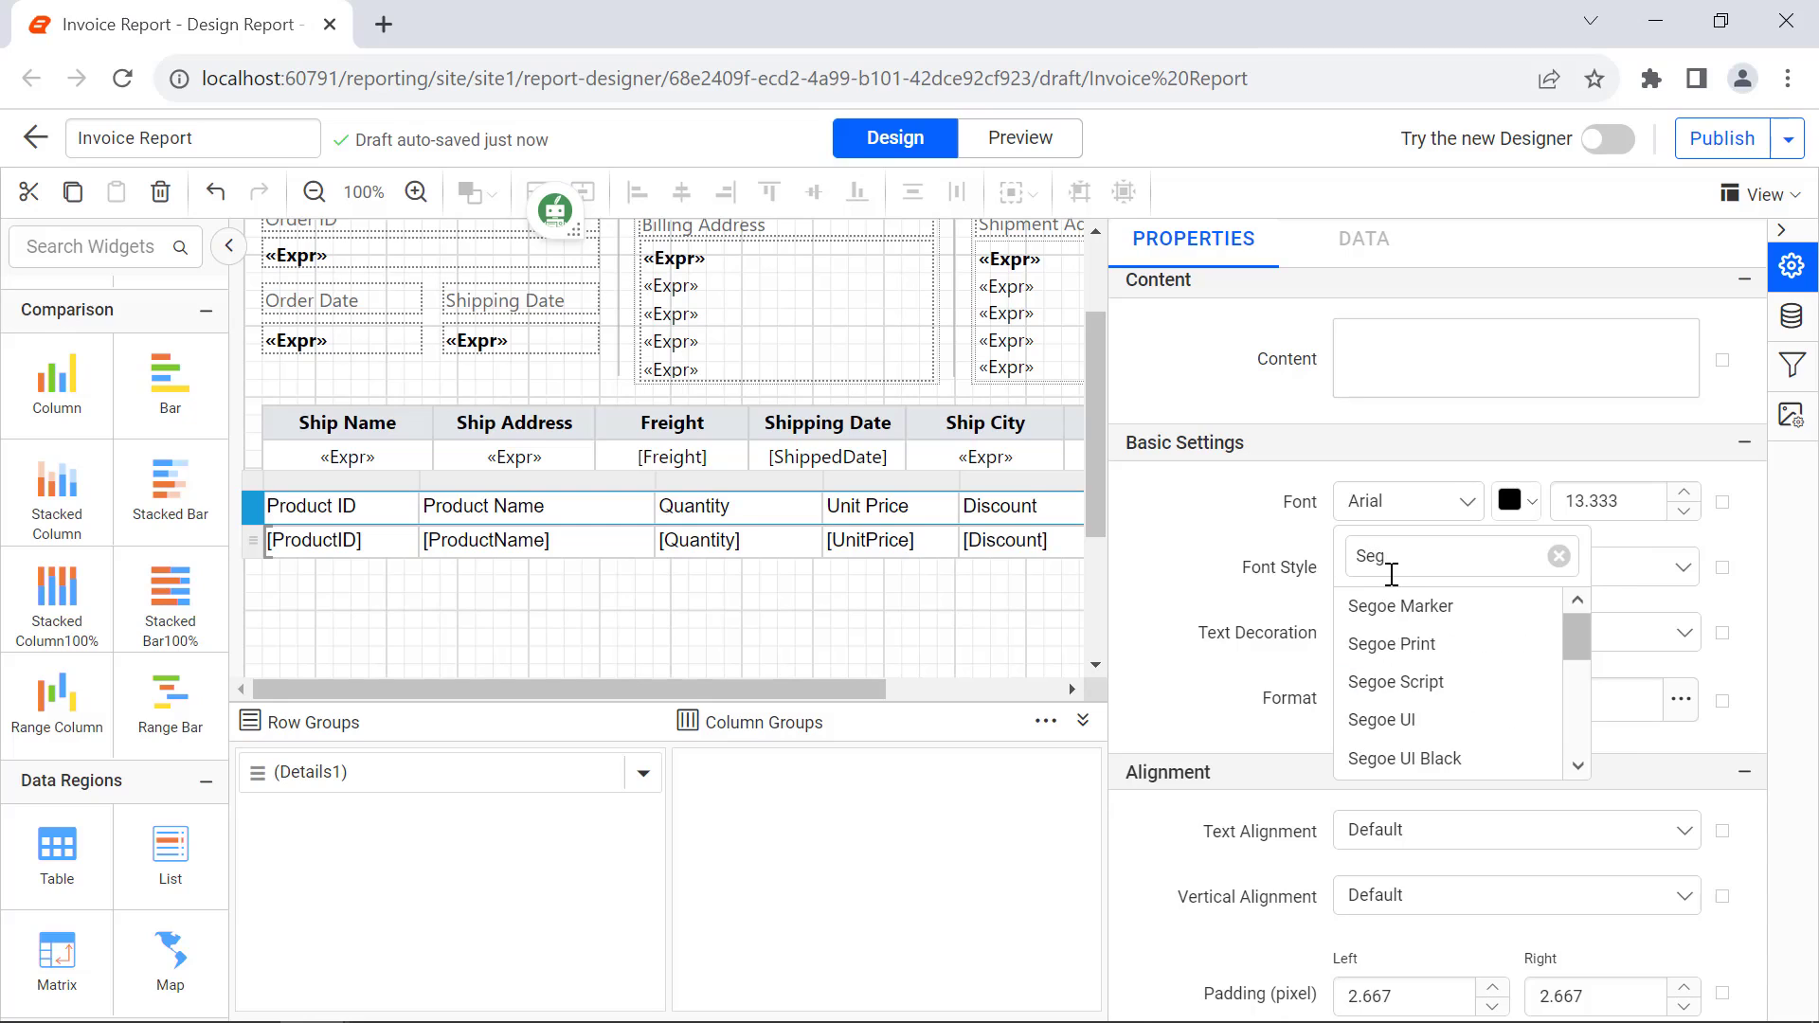
left_click(1383, 718)
left_click(1582, 566)
scroll(1582, 742, "down", 2)
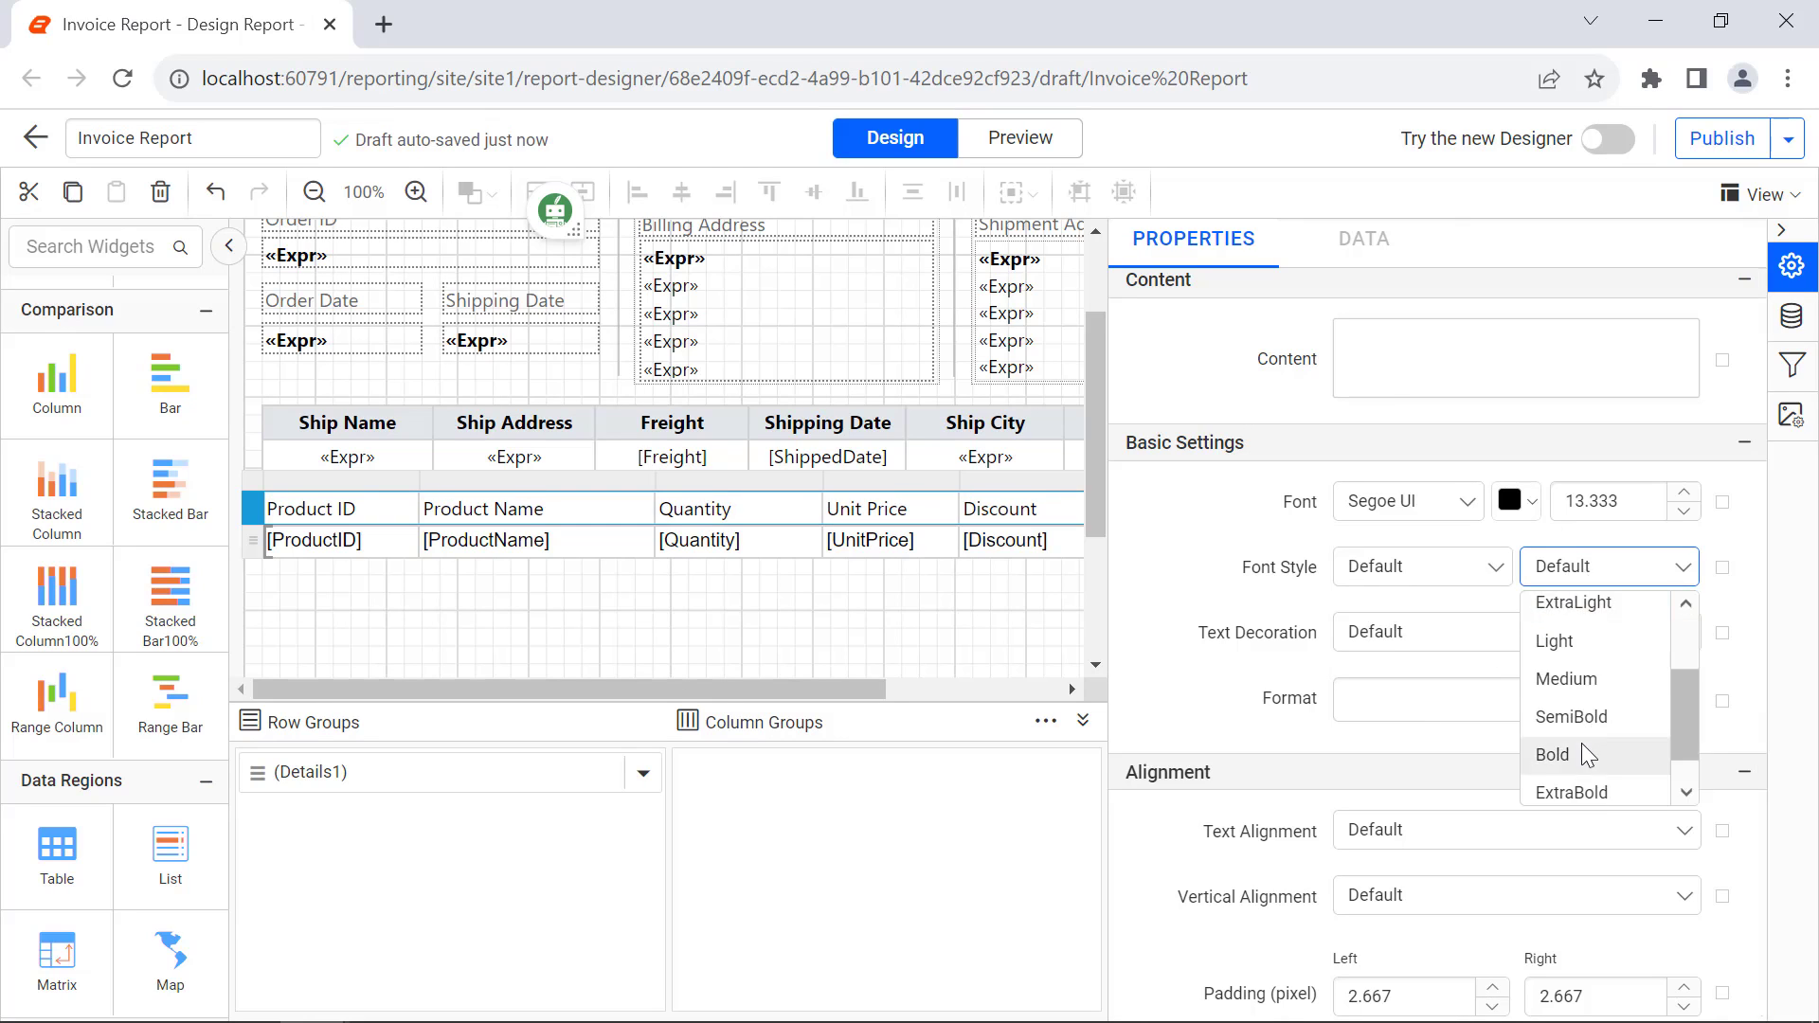
left_click(1582, 746)
- Set the product table header row's text alignment to Center and its vertical alignment to Middle
left_click(1572, 831)
left_click(1548, 947)
left_click(1548, 898)
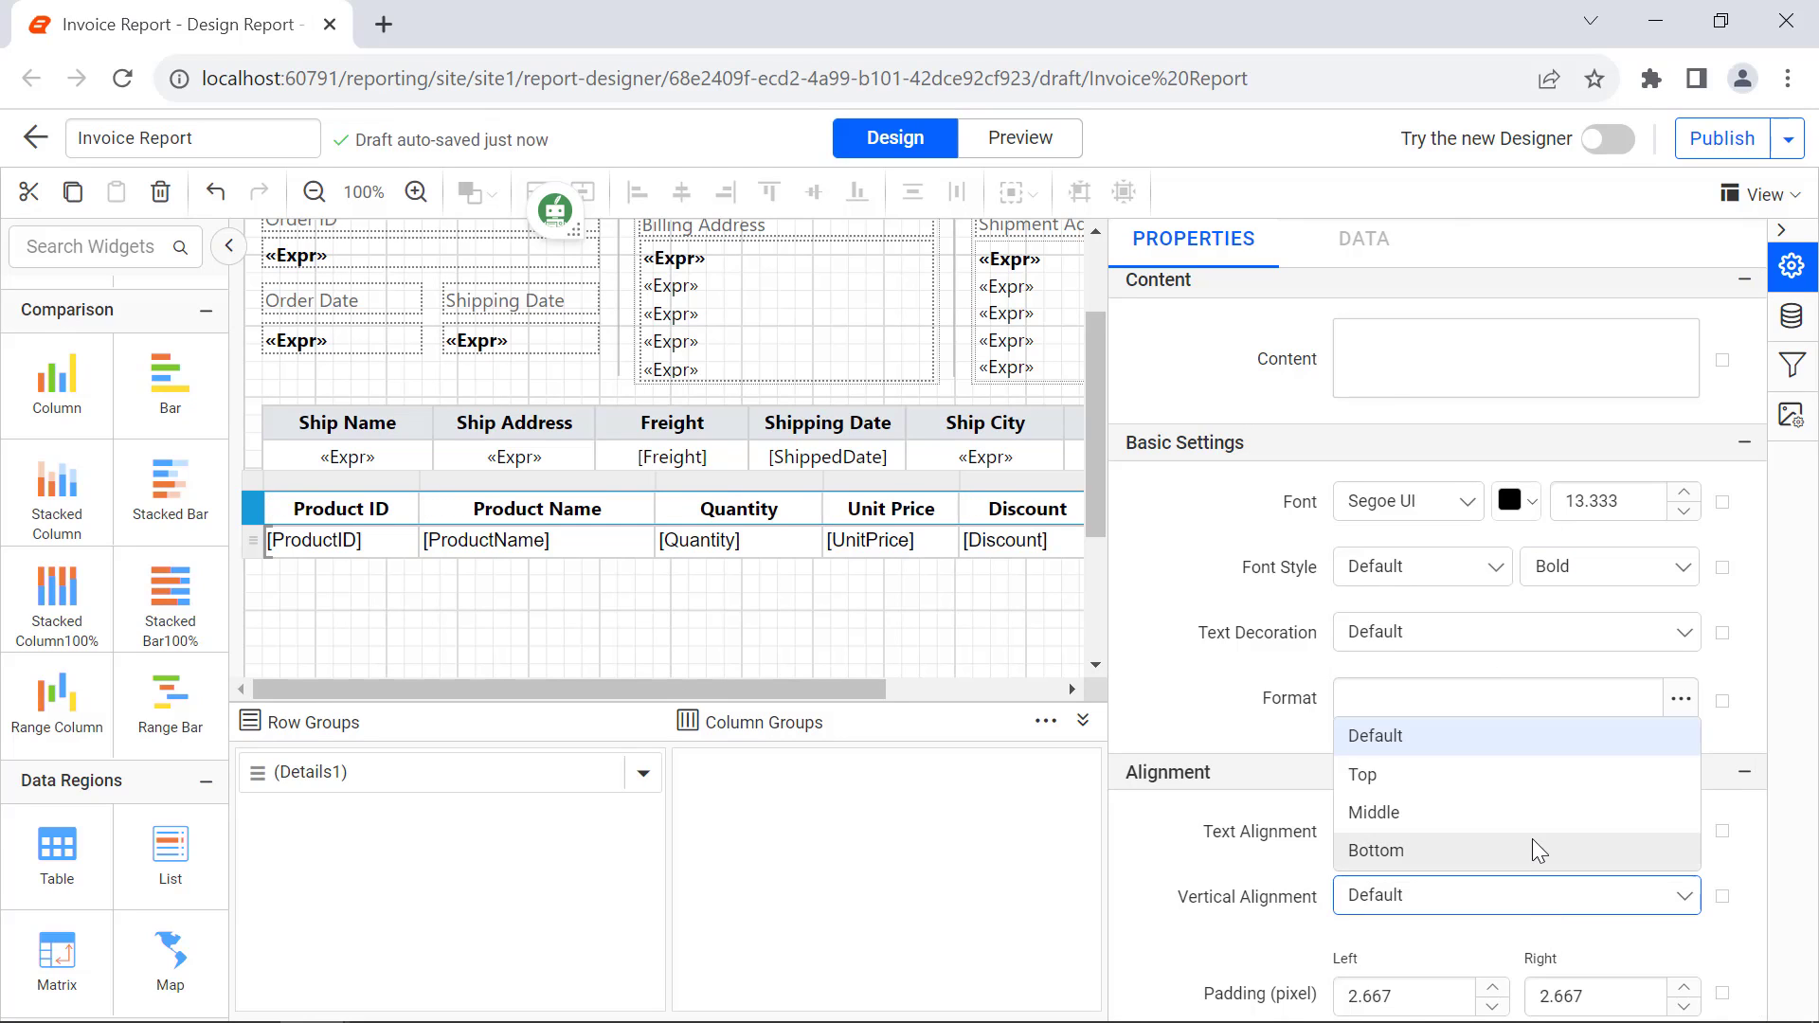
left_click(1534, 810)
- Give the product table's header row the same light gray background color as the shipment table's header
scroll(1539, 833, "down", 5)
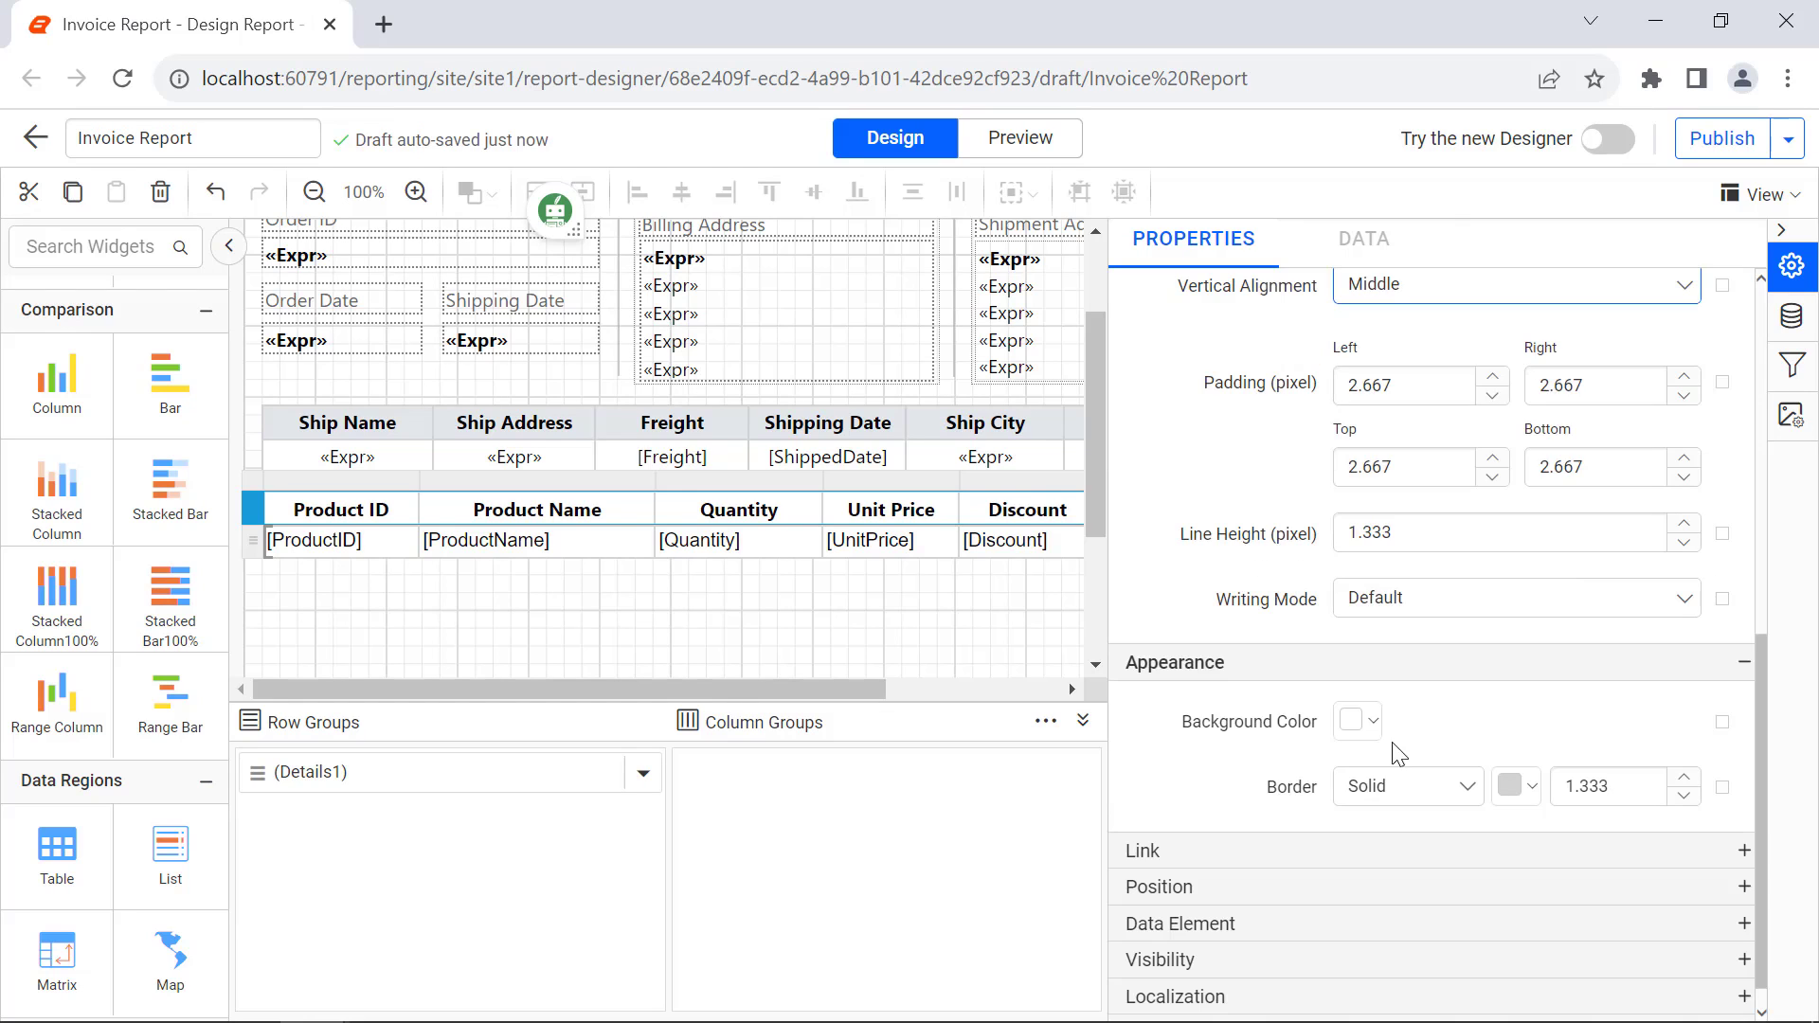
left_click(1372, 714)
left_click(1506, 650)
- Set the product table's detail row to the Segoe UI font with Middle vertical alignment
scroll(1478, 664, "up", 5)
left_click(252, 541)
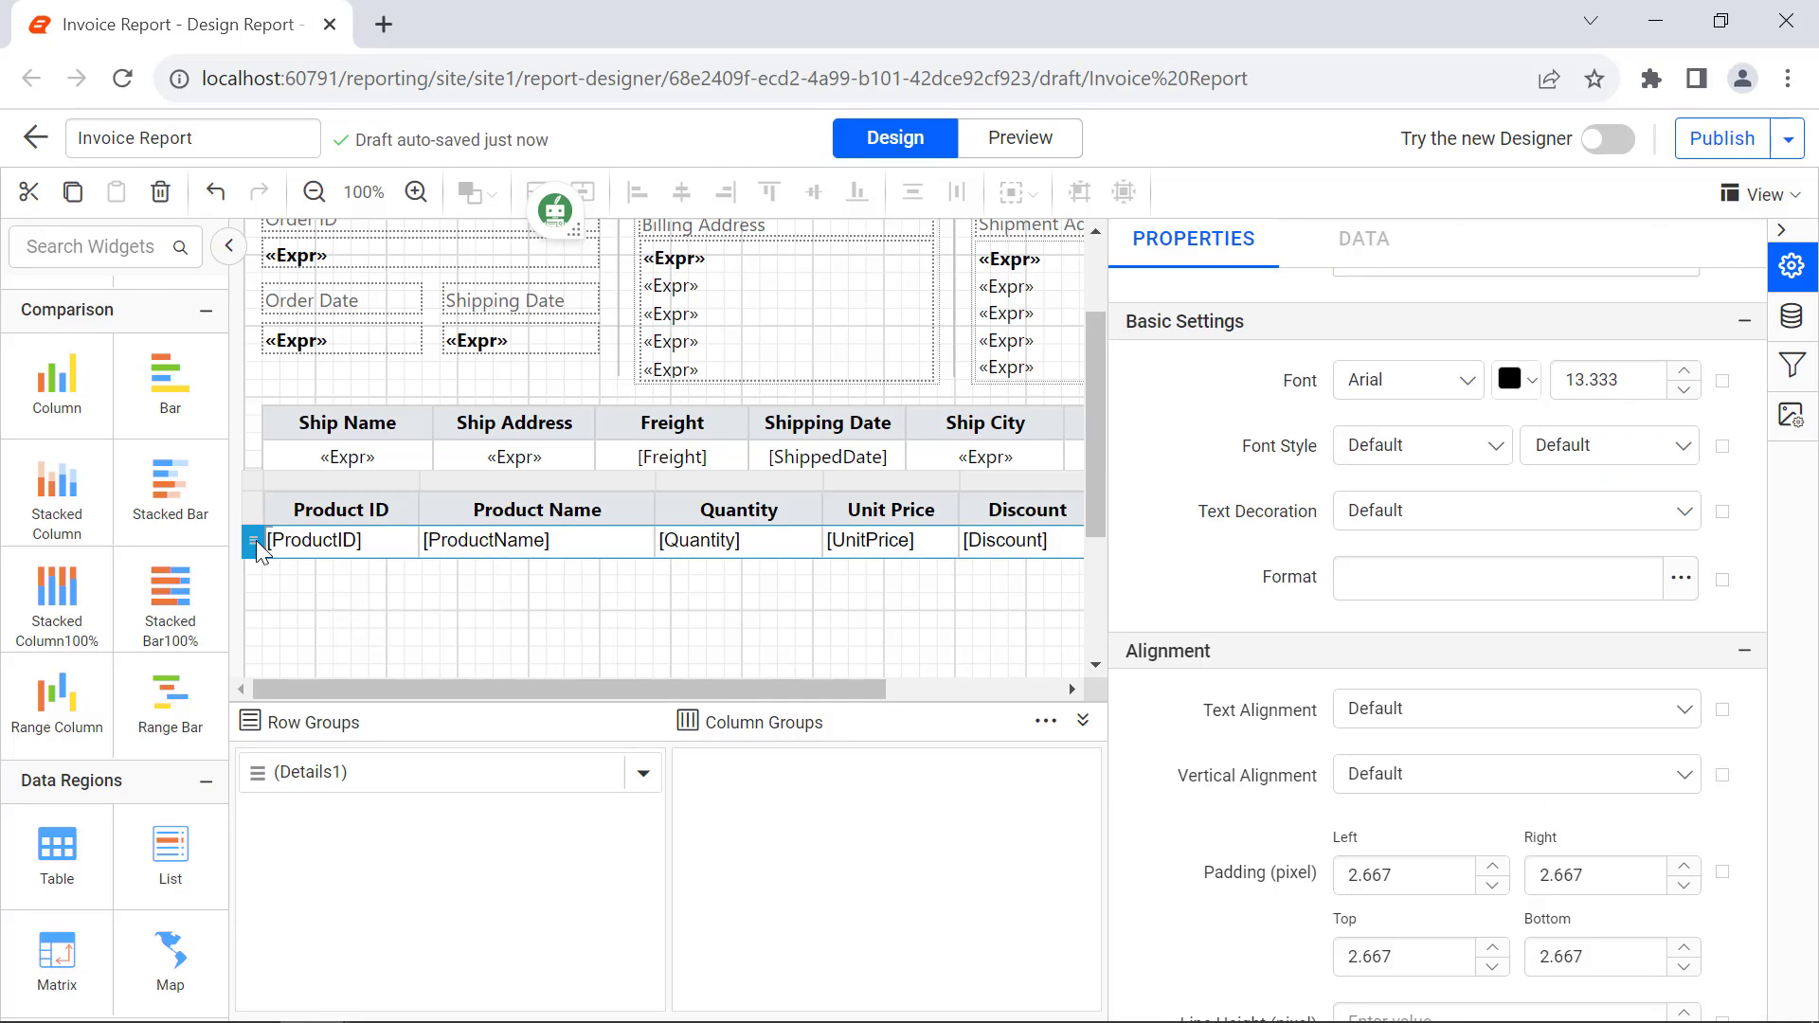
left_click(1409, 380)
type("Seg")
left_click(1400, 600)
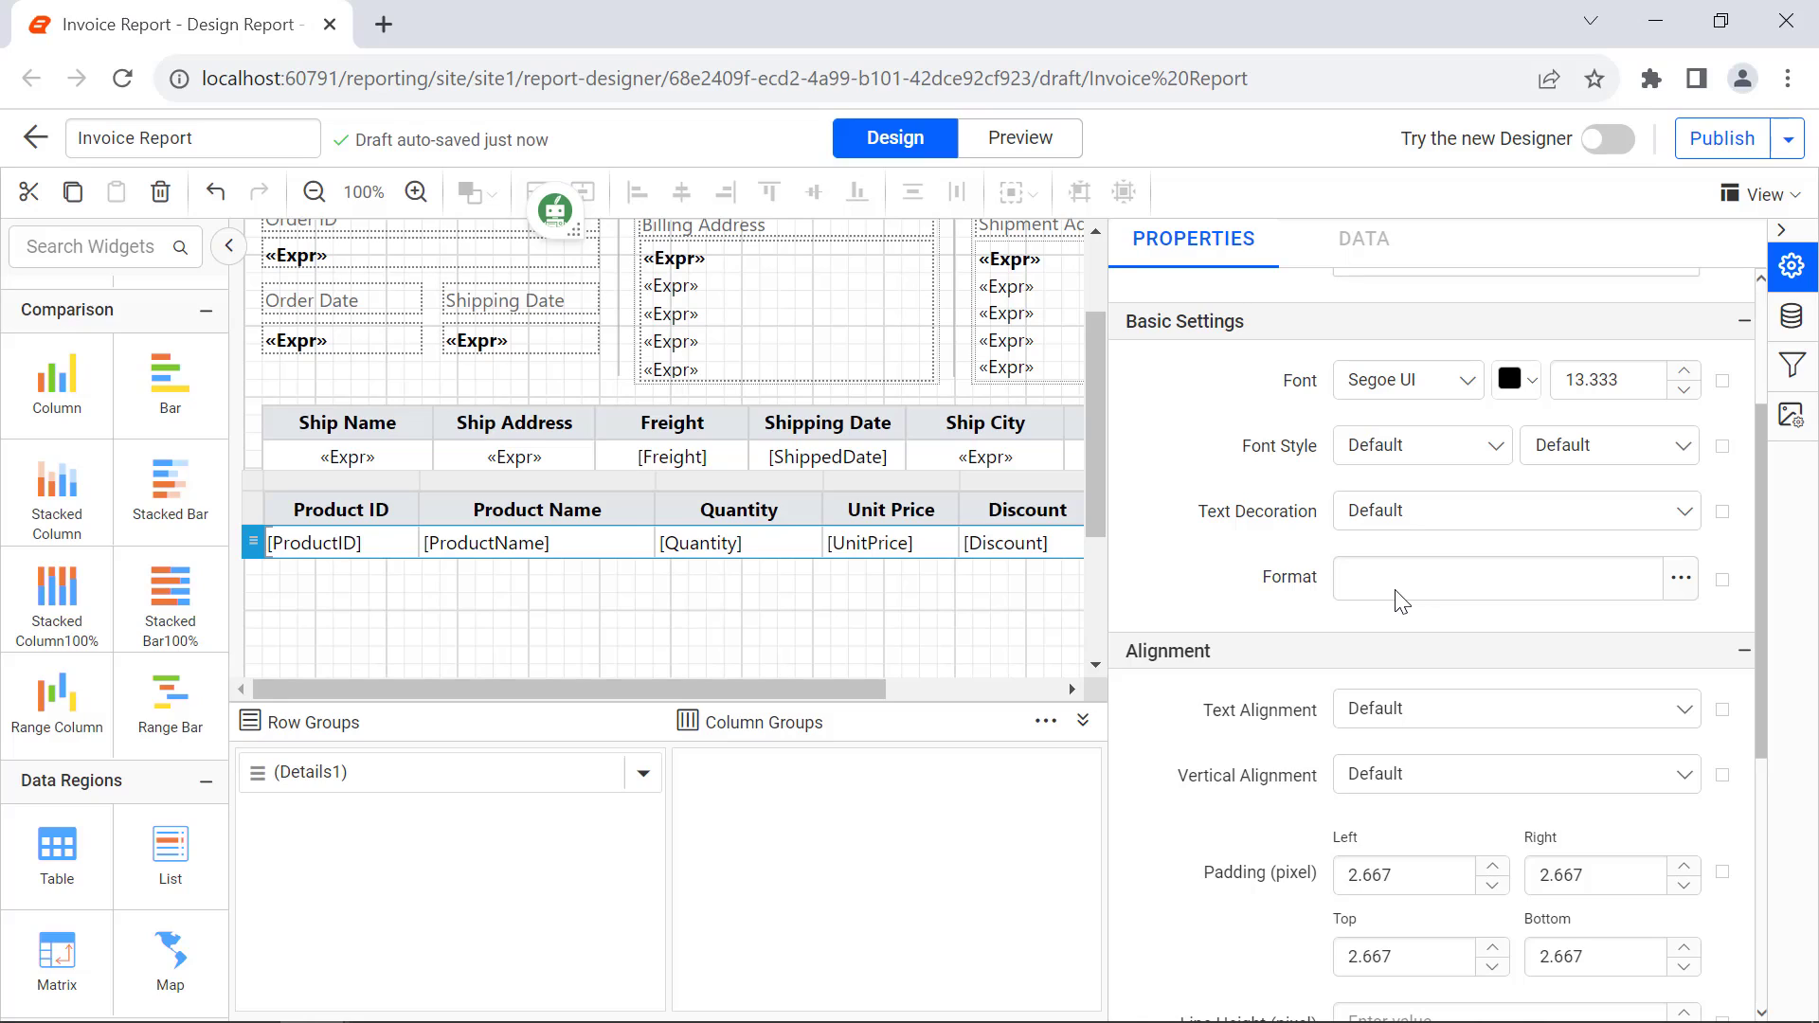
left_click(1486, 773)
left_click(1455, 895)
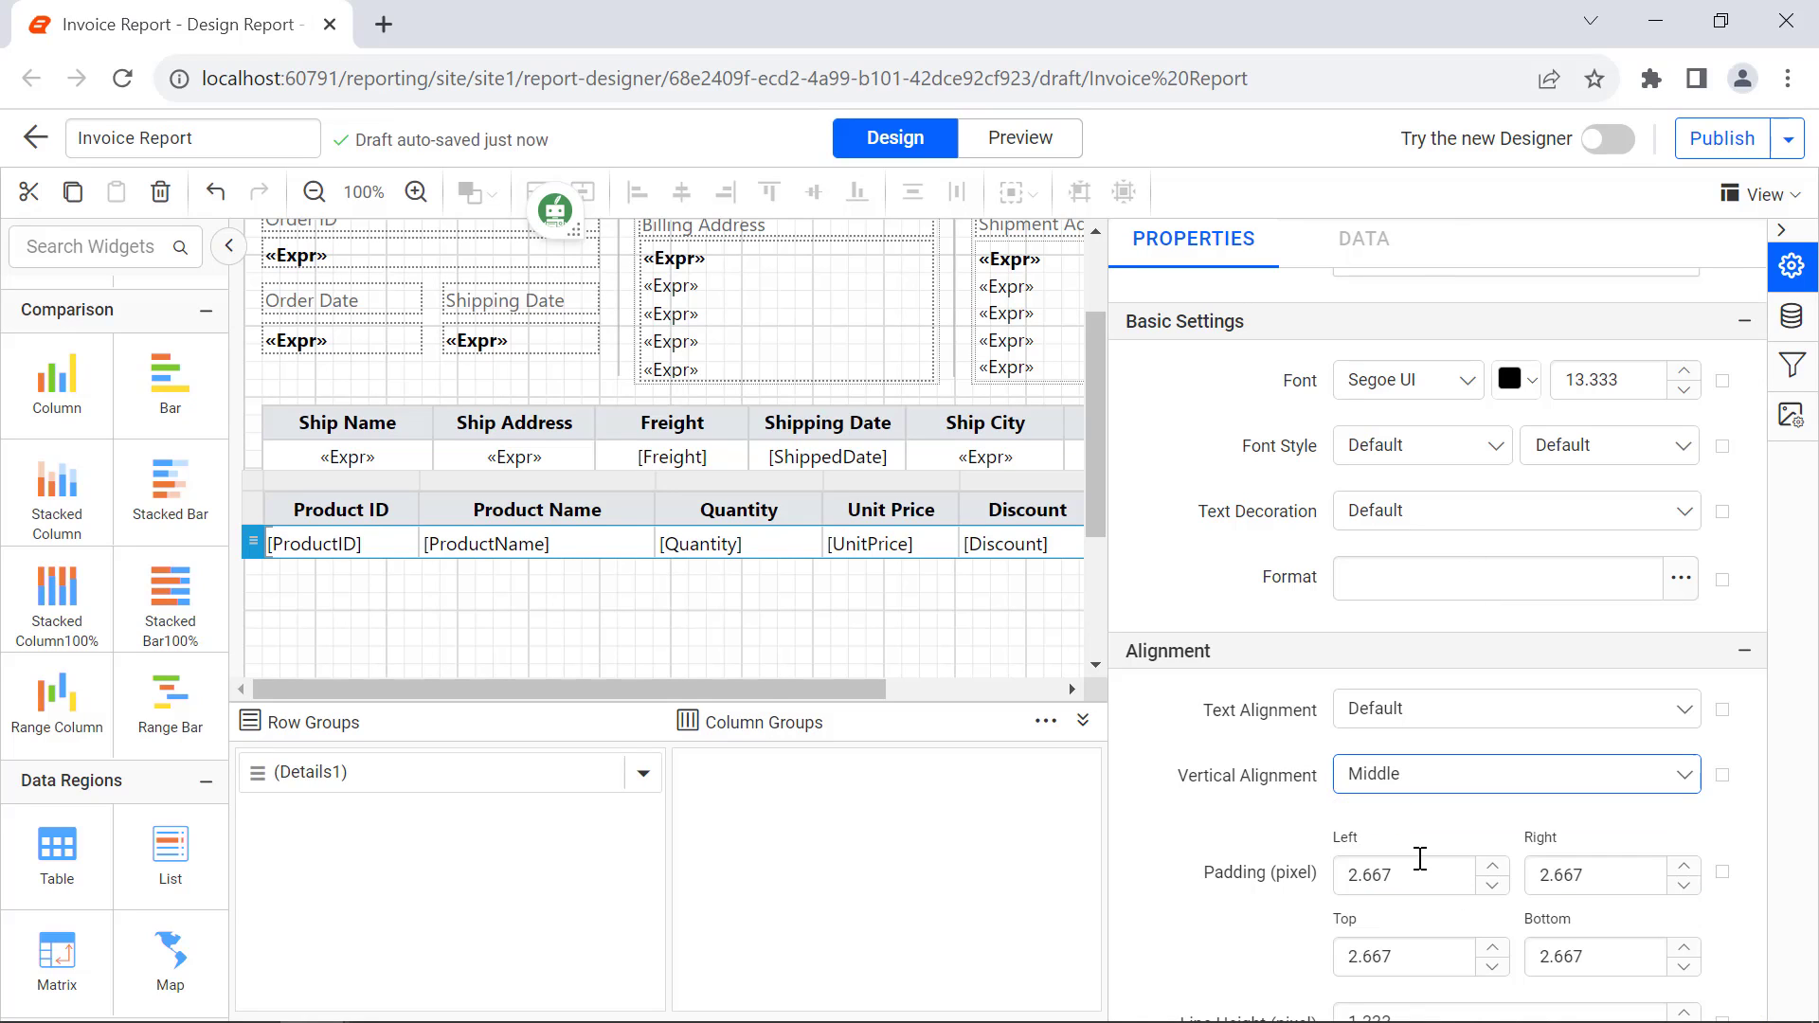
- Center the text of the ProductID and Quantity detail cells in the product table
left_click(718, 547)
left_click(1402, 709)
left_click(1378, 830)
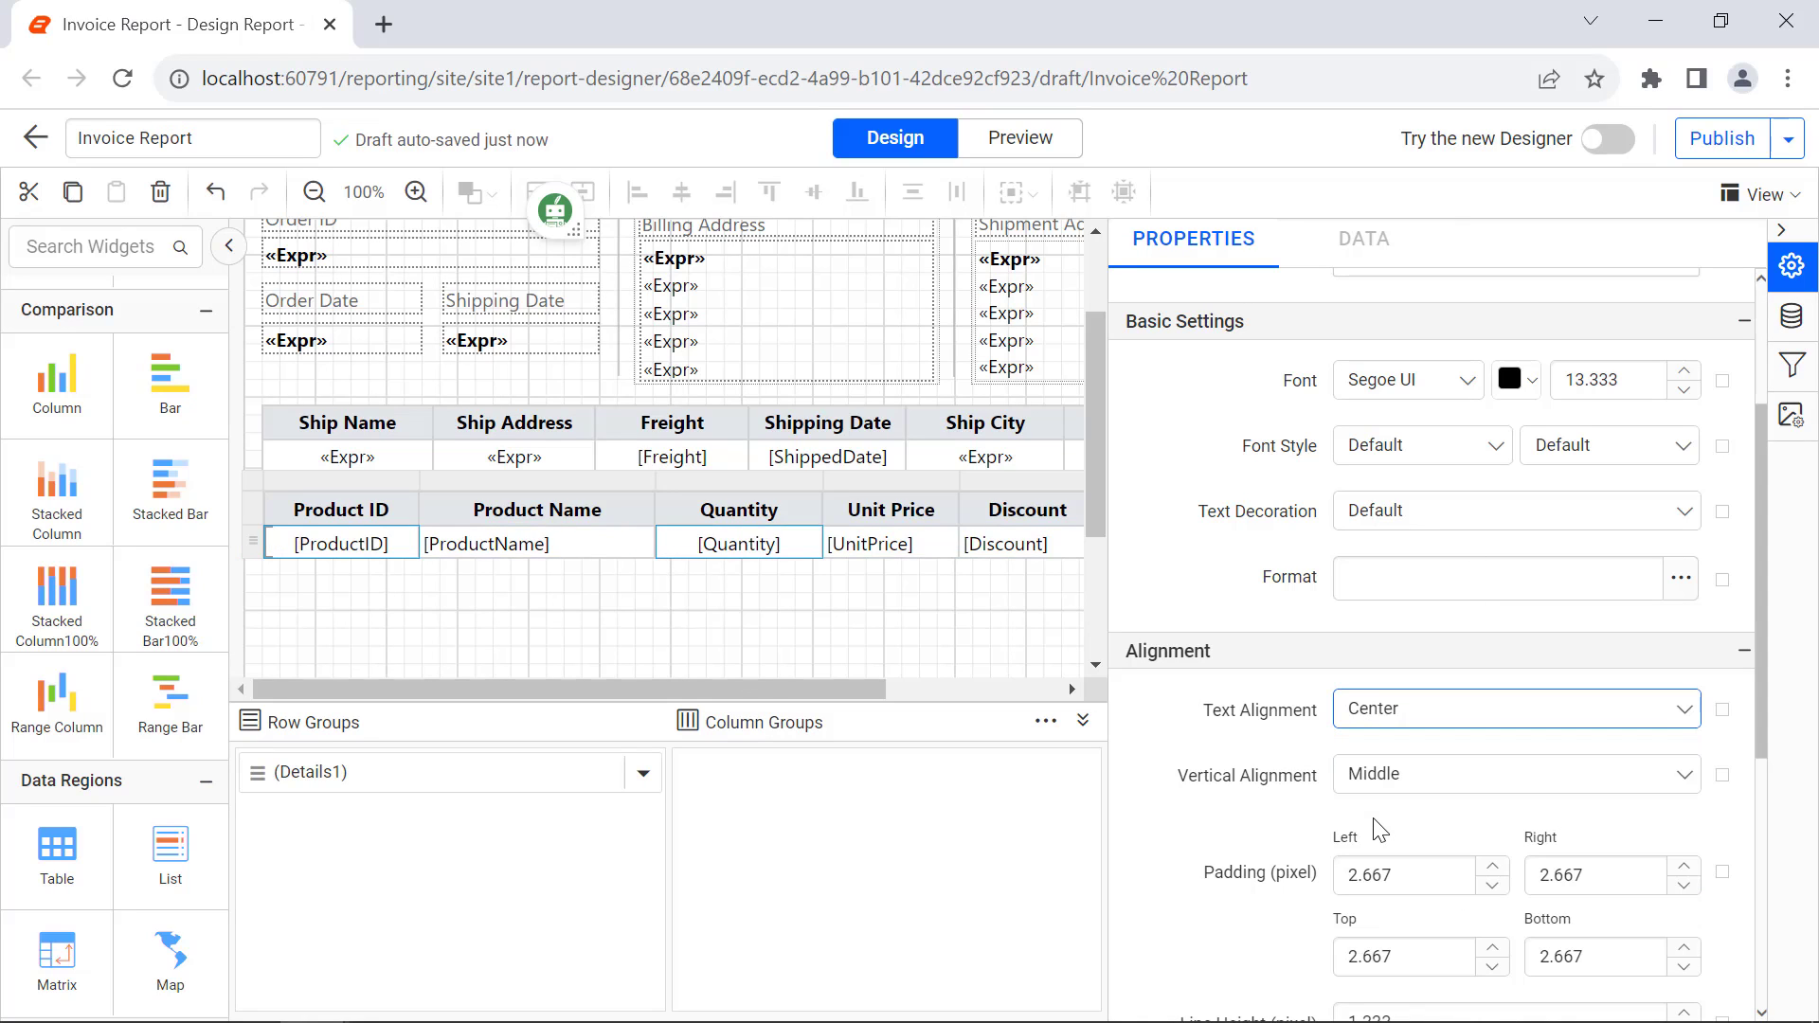
- Right-align the text of the UnitPrice, Discount and Price detail cells in the product table
scroll(1033, 696, "right", 2)
left_click_drag(698, 543, 941, 556)
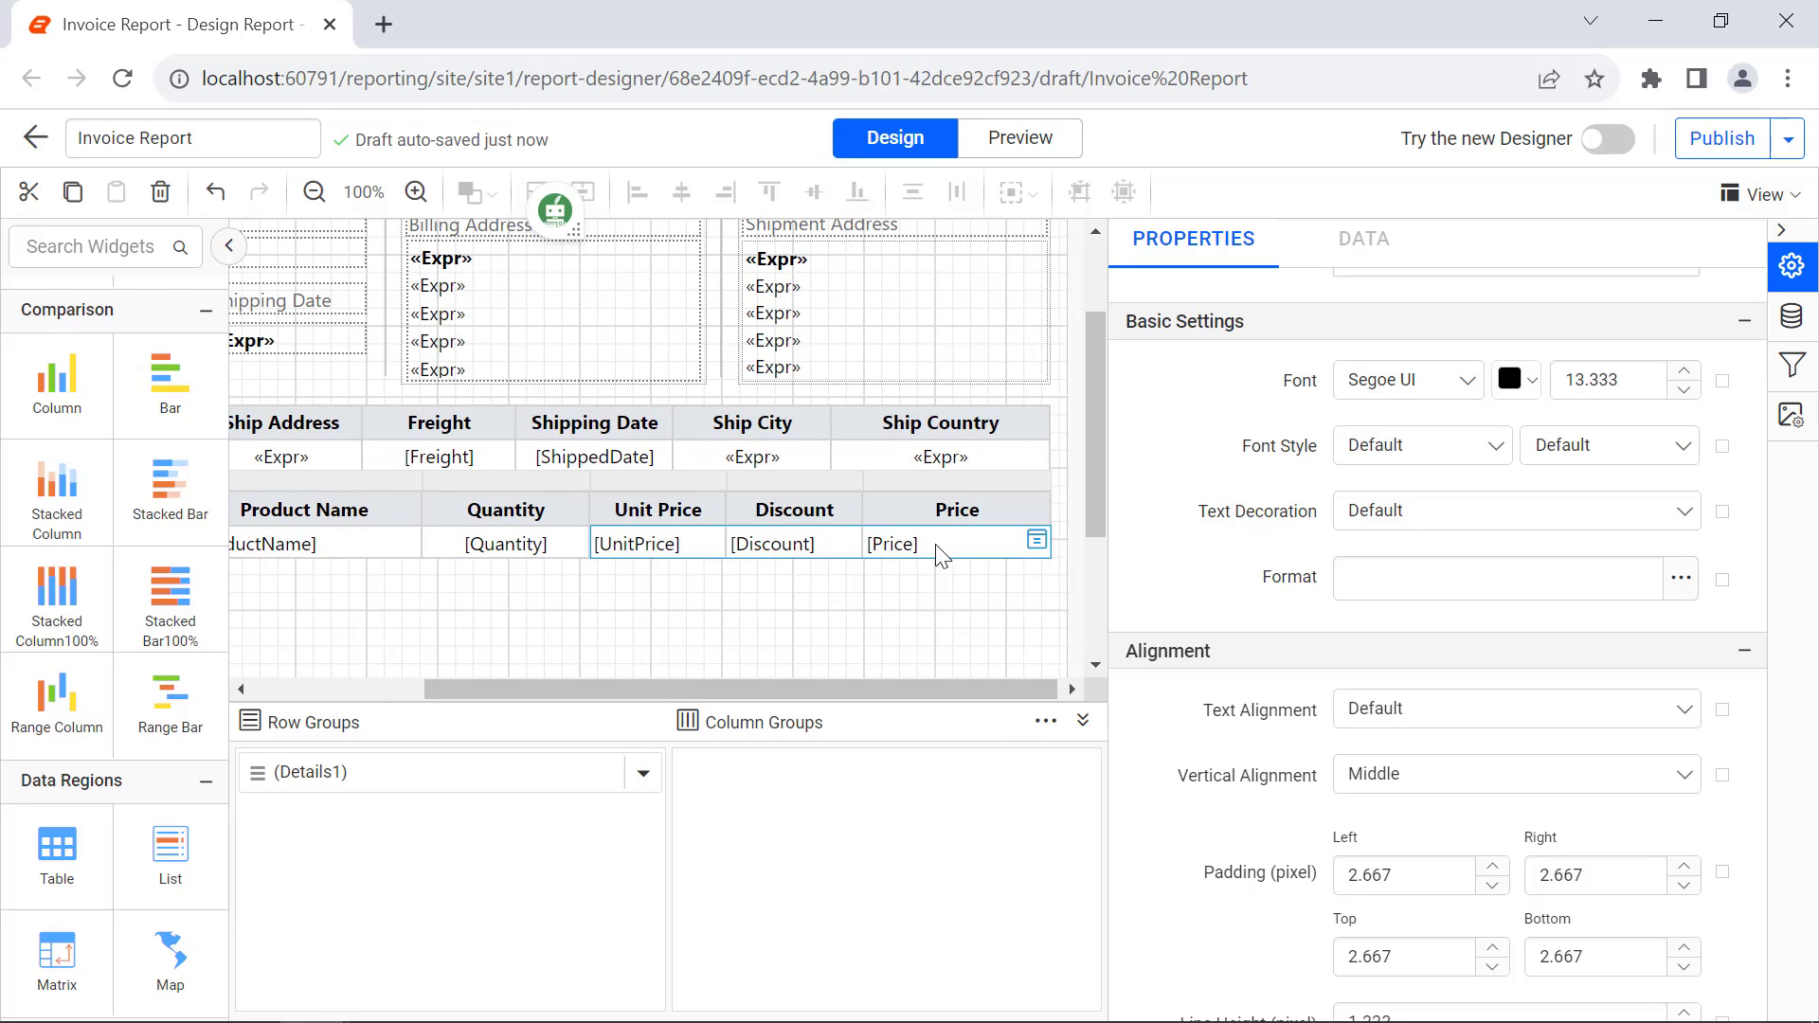
left_click(1402, 709)
left_click(1379, 830)
left_click(1402, 708)
left_click(1380, 857)
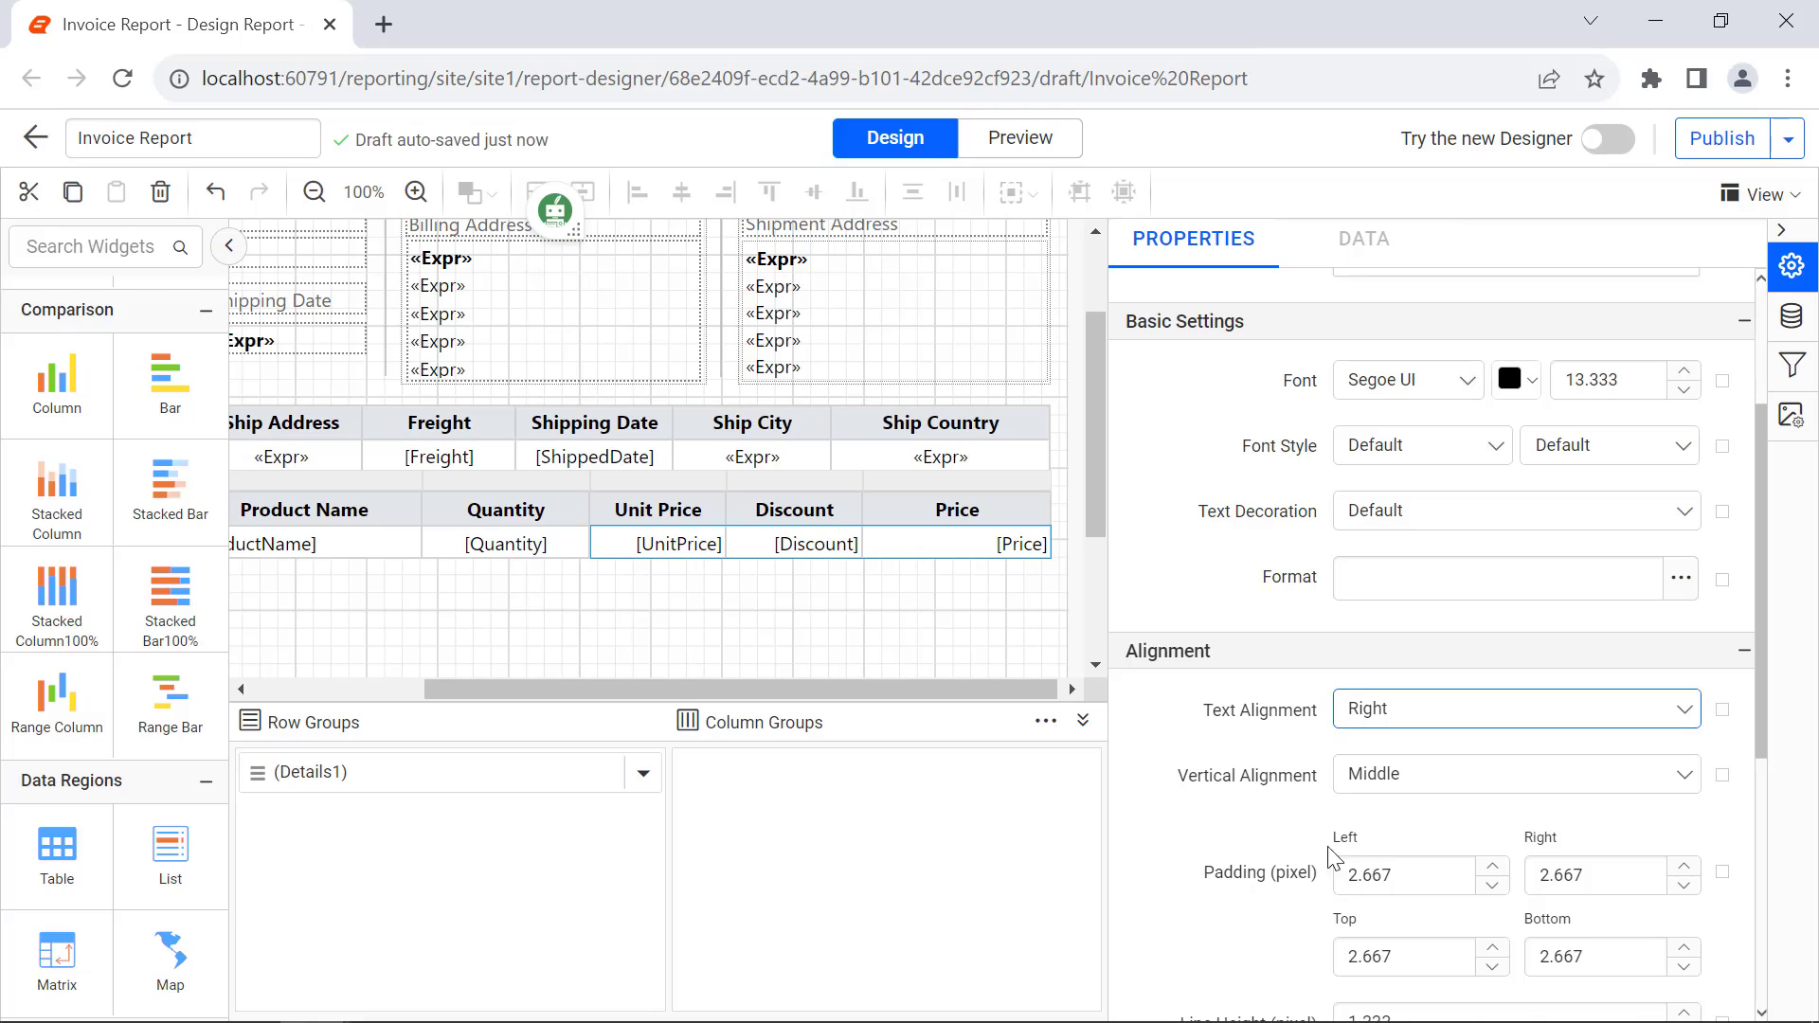
- Apply a two-decimal dollar Currency format to the product table's UnitPrice and Price detail cells
left_click(670, 544)
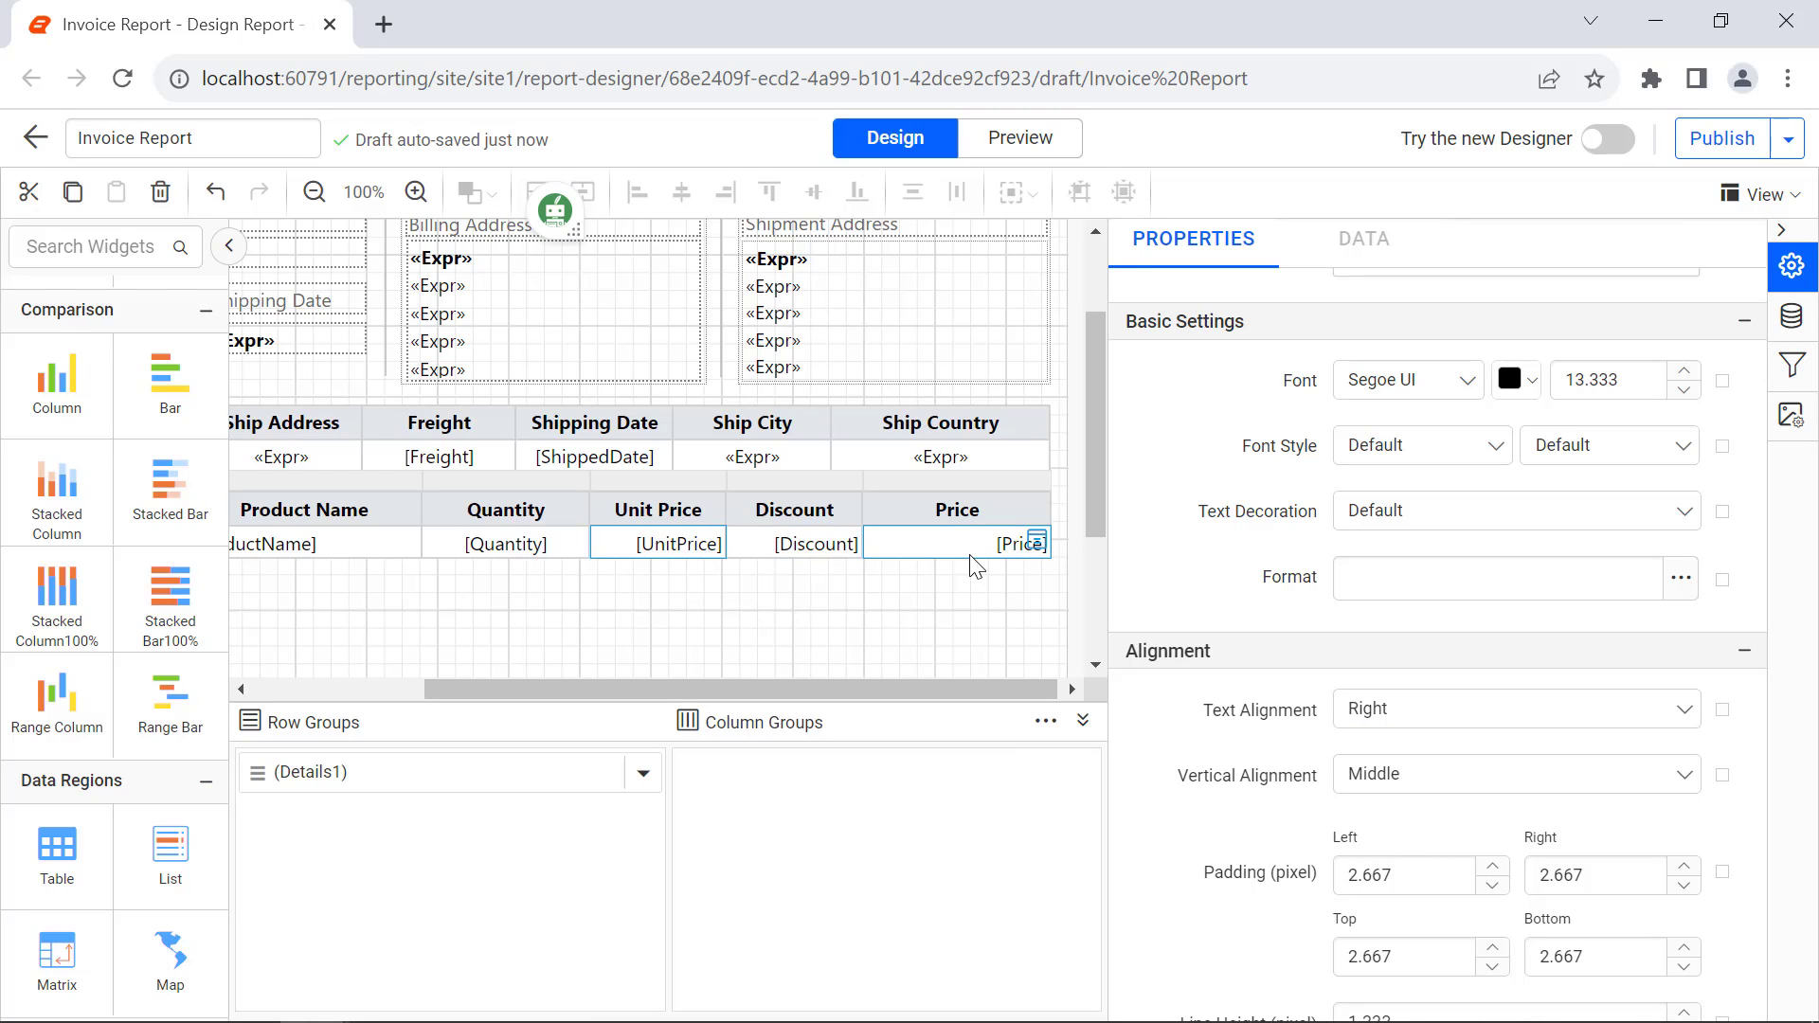
left_click(1681, 578)
left_click(853, 394)
left_click(909, 488)
left_click(1089, 876)
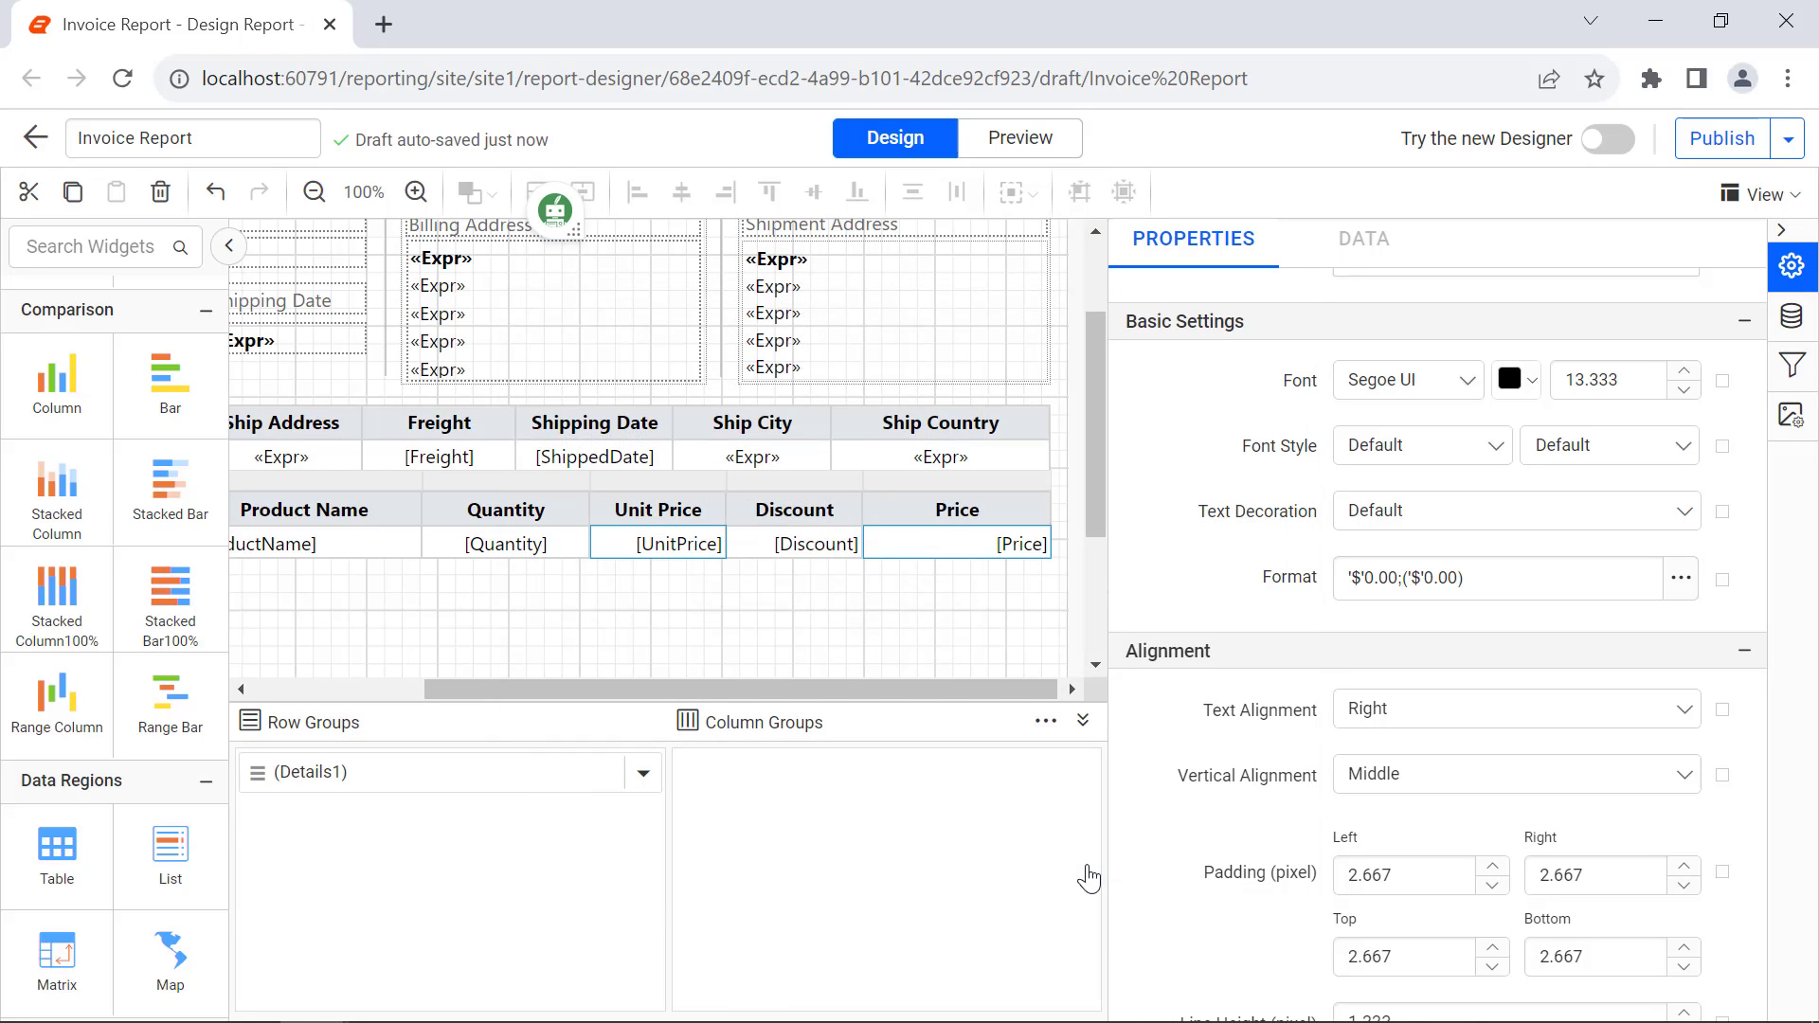
- Format the product table's Discount detail cell as Percentage with 0 decimal places
left_click(813, 545)
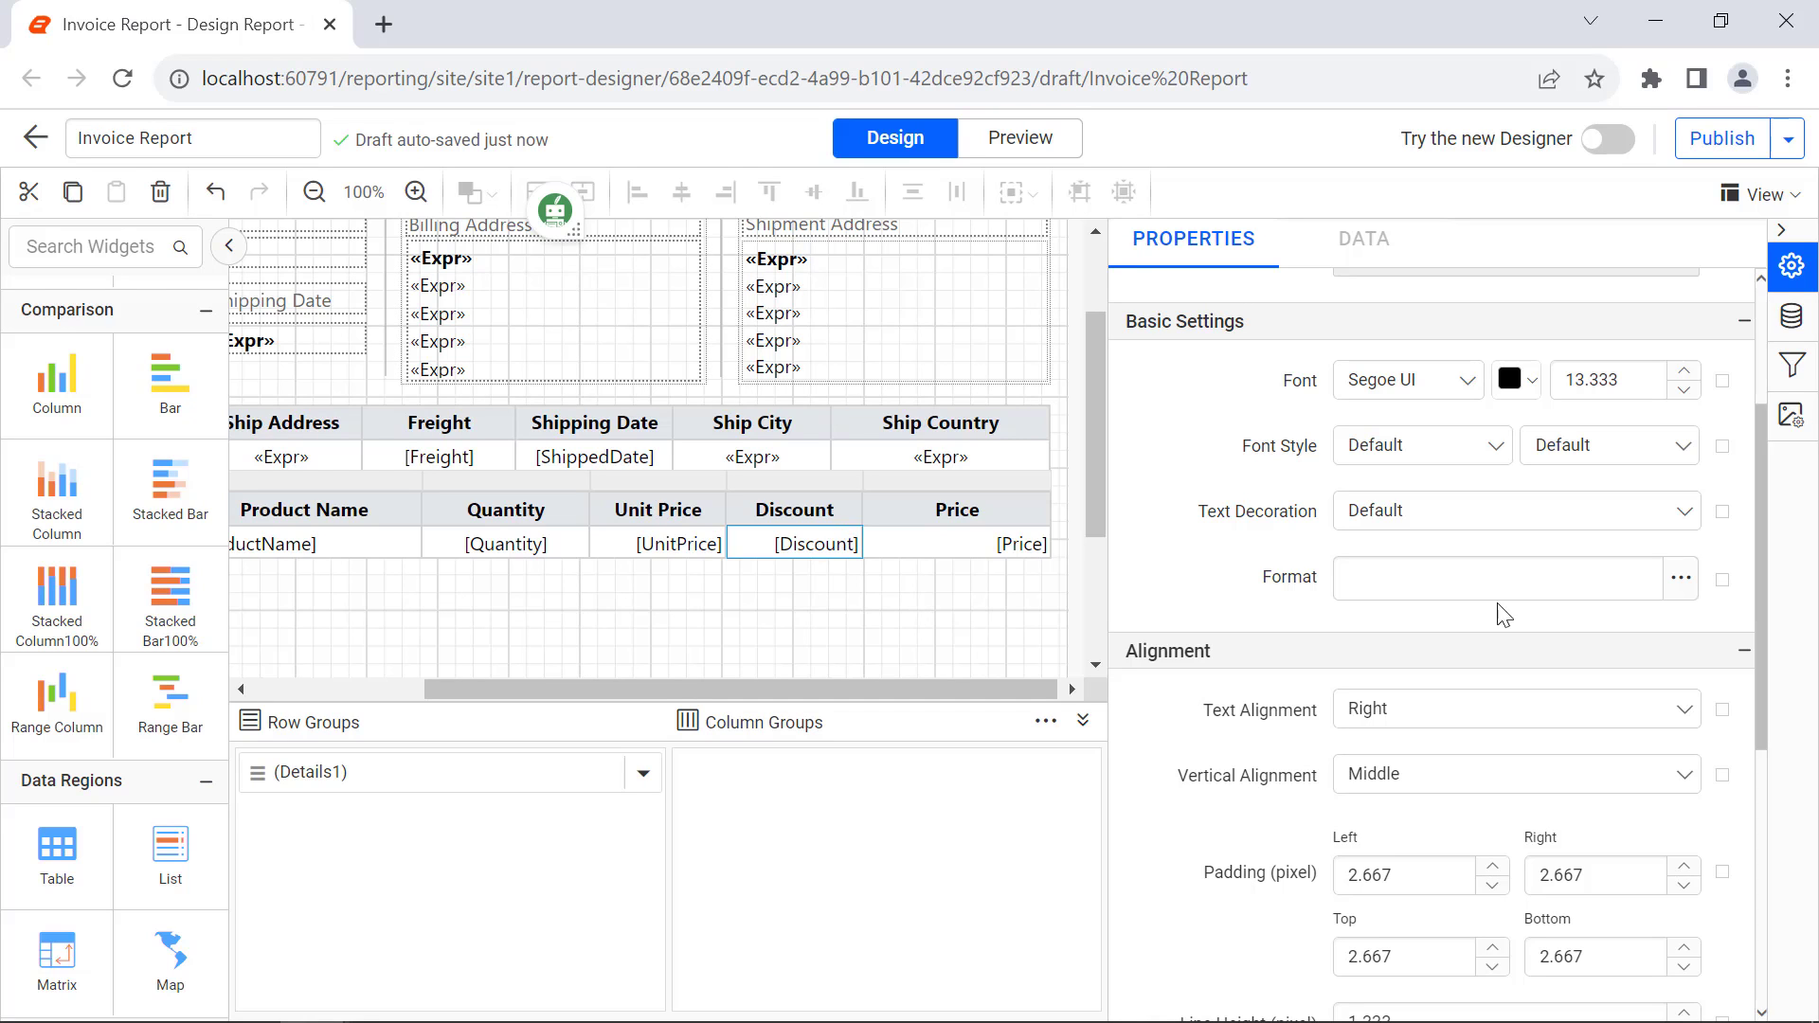
left_click(1681, 578)
left_click(853, 384)
left_click(753, 580)
left_click(943, 453)
left_click(943, 453)
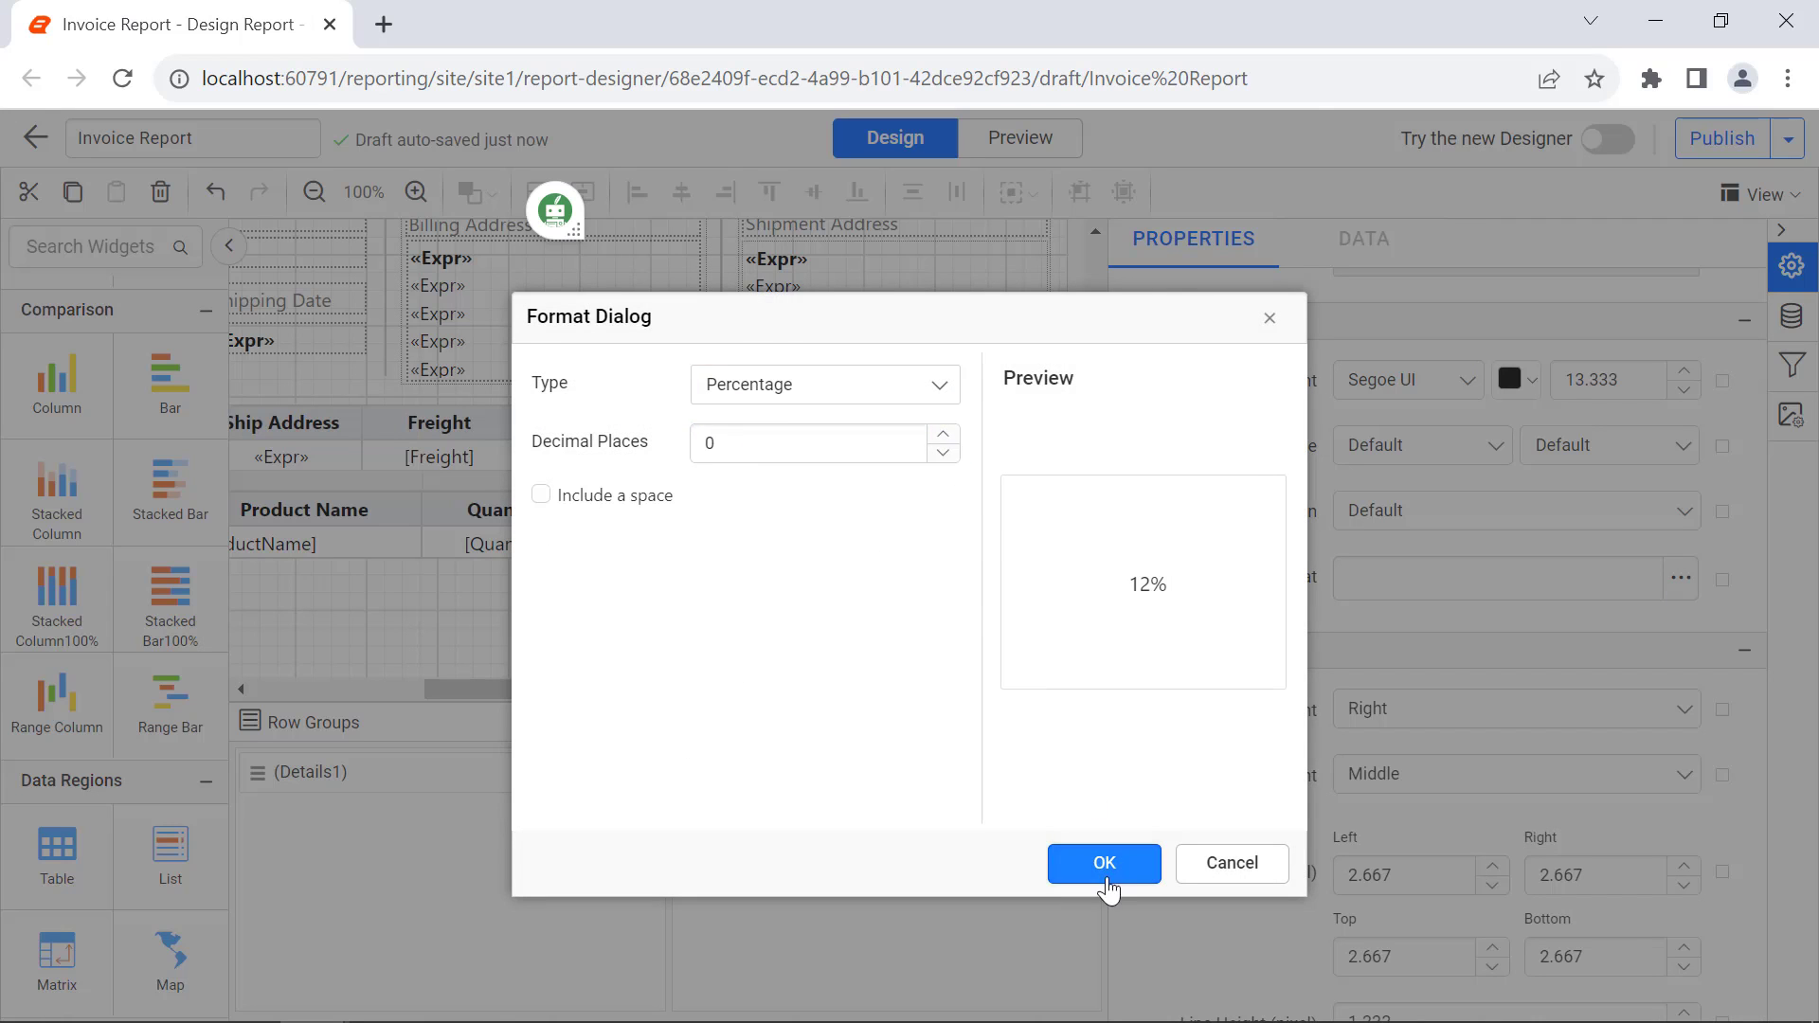
left_click(1105, 862)
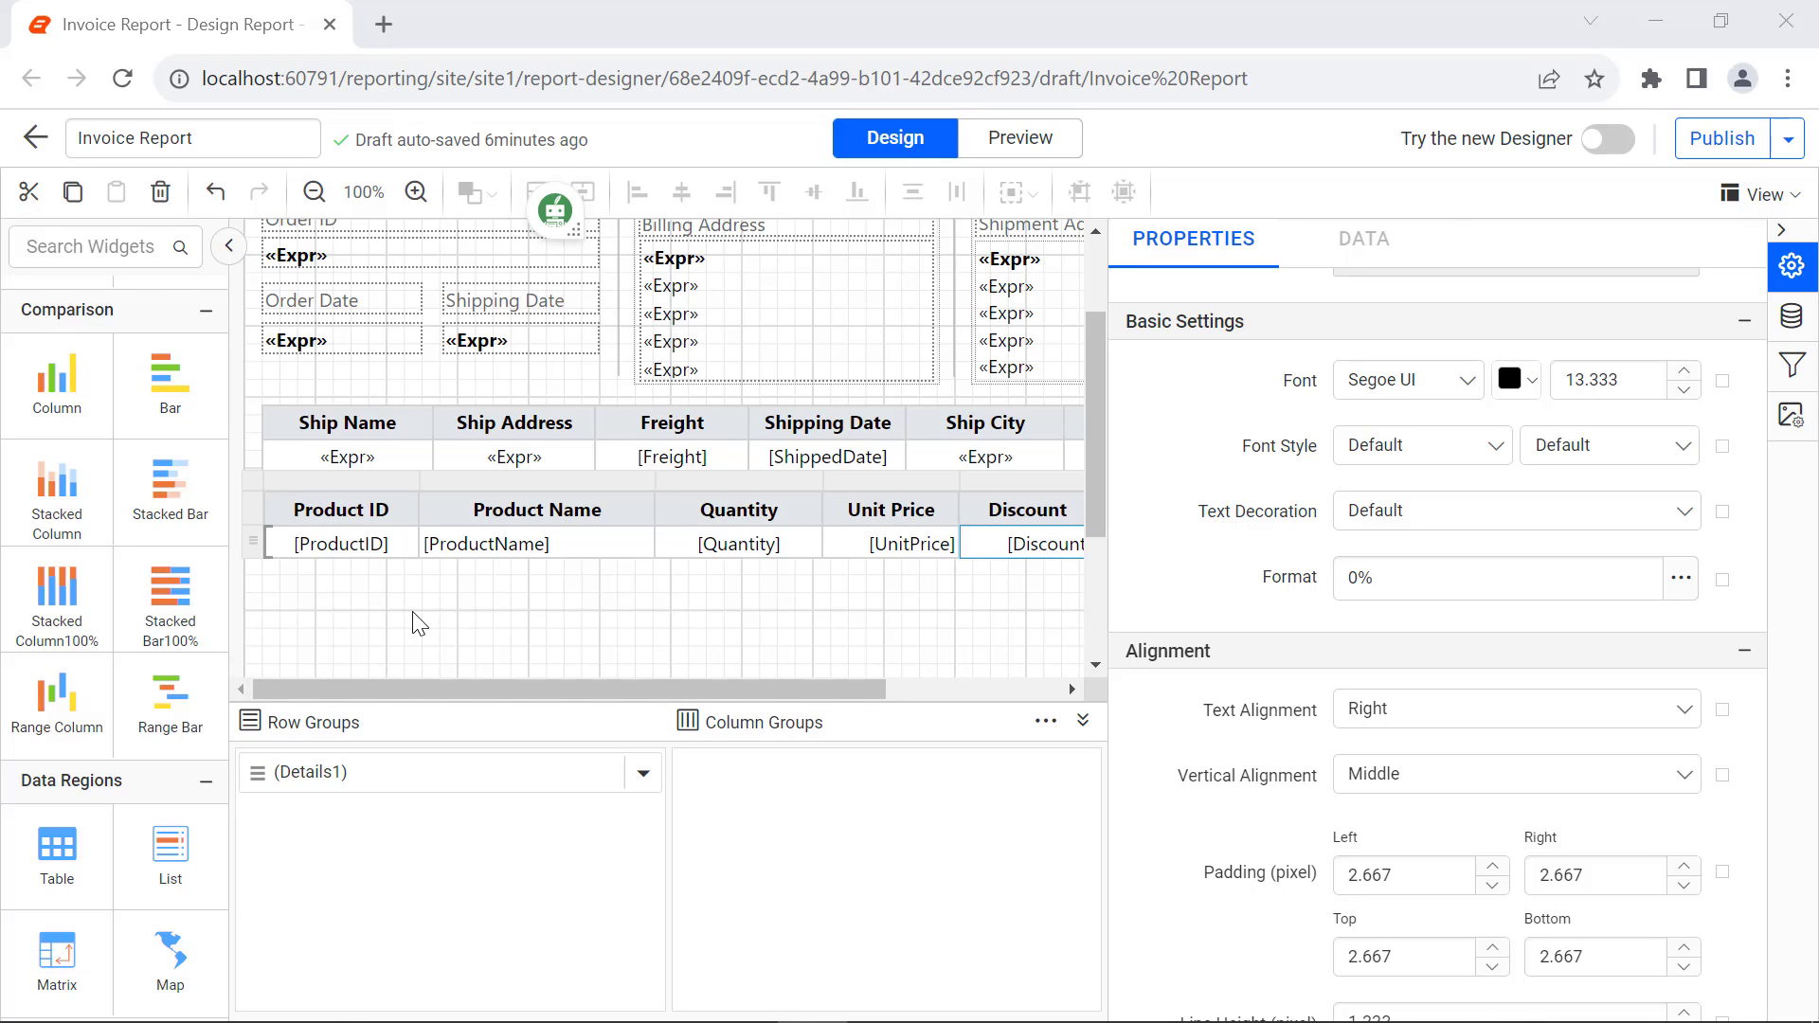
- Insert a row below the product table's detail row, outside the details group
left_click(249, 542)
right_click(248, 542)
mouse_move(325, 565)
left_click(599, 706)
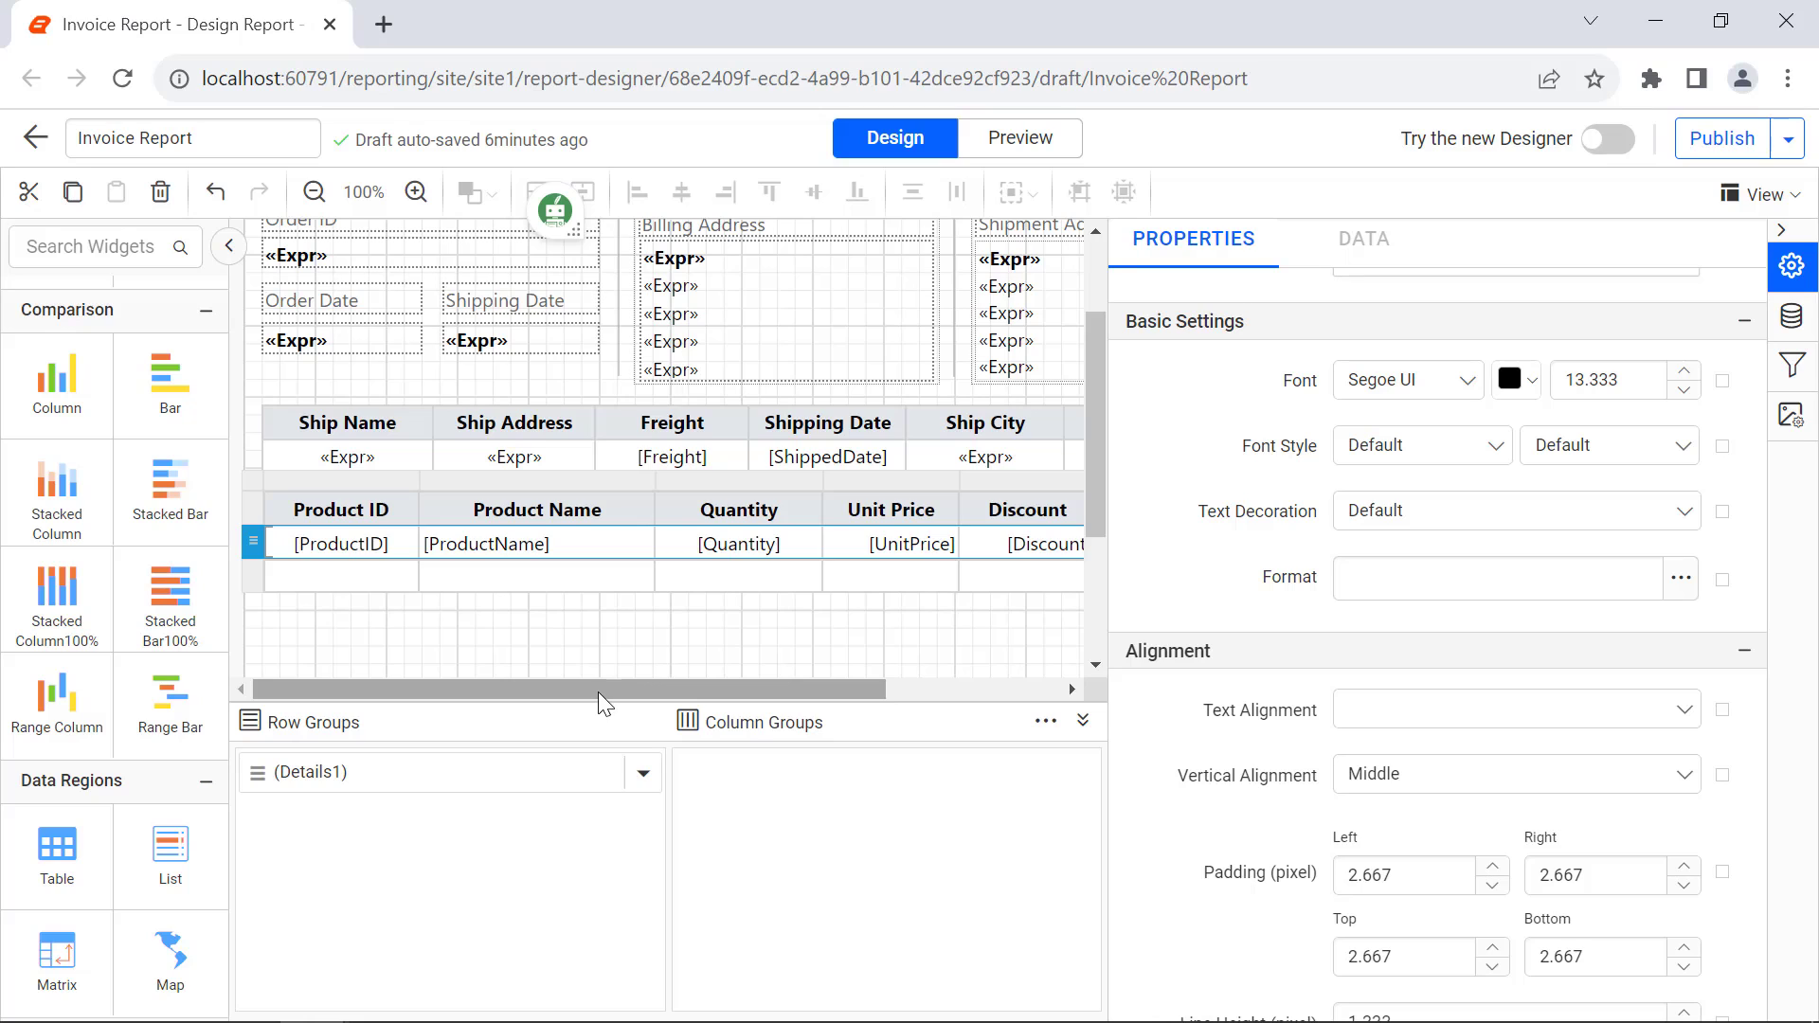
- Merge the new row's cells from Product ID through Discount and set the merged cell's content to Total
left_click_drag(436, 574, 942, 574)
right_click(941, 574)
left_click(865, 898)
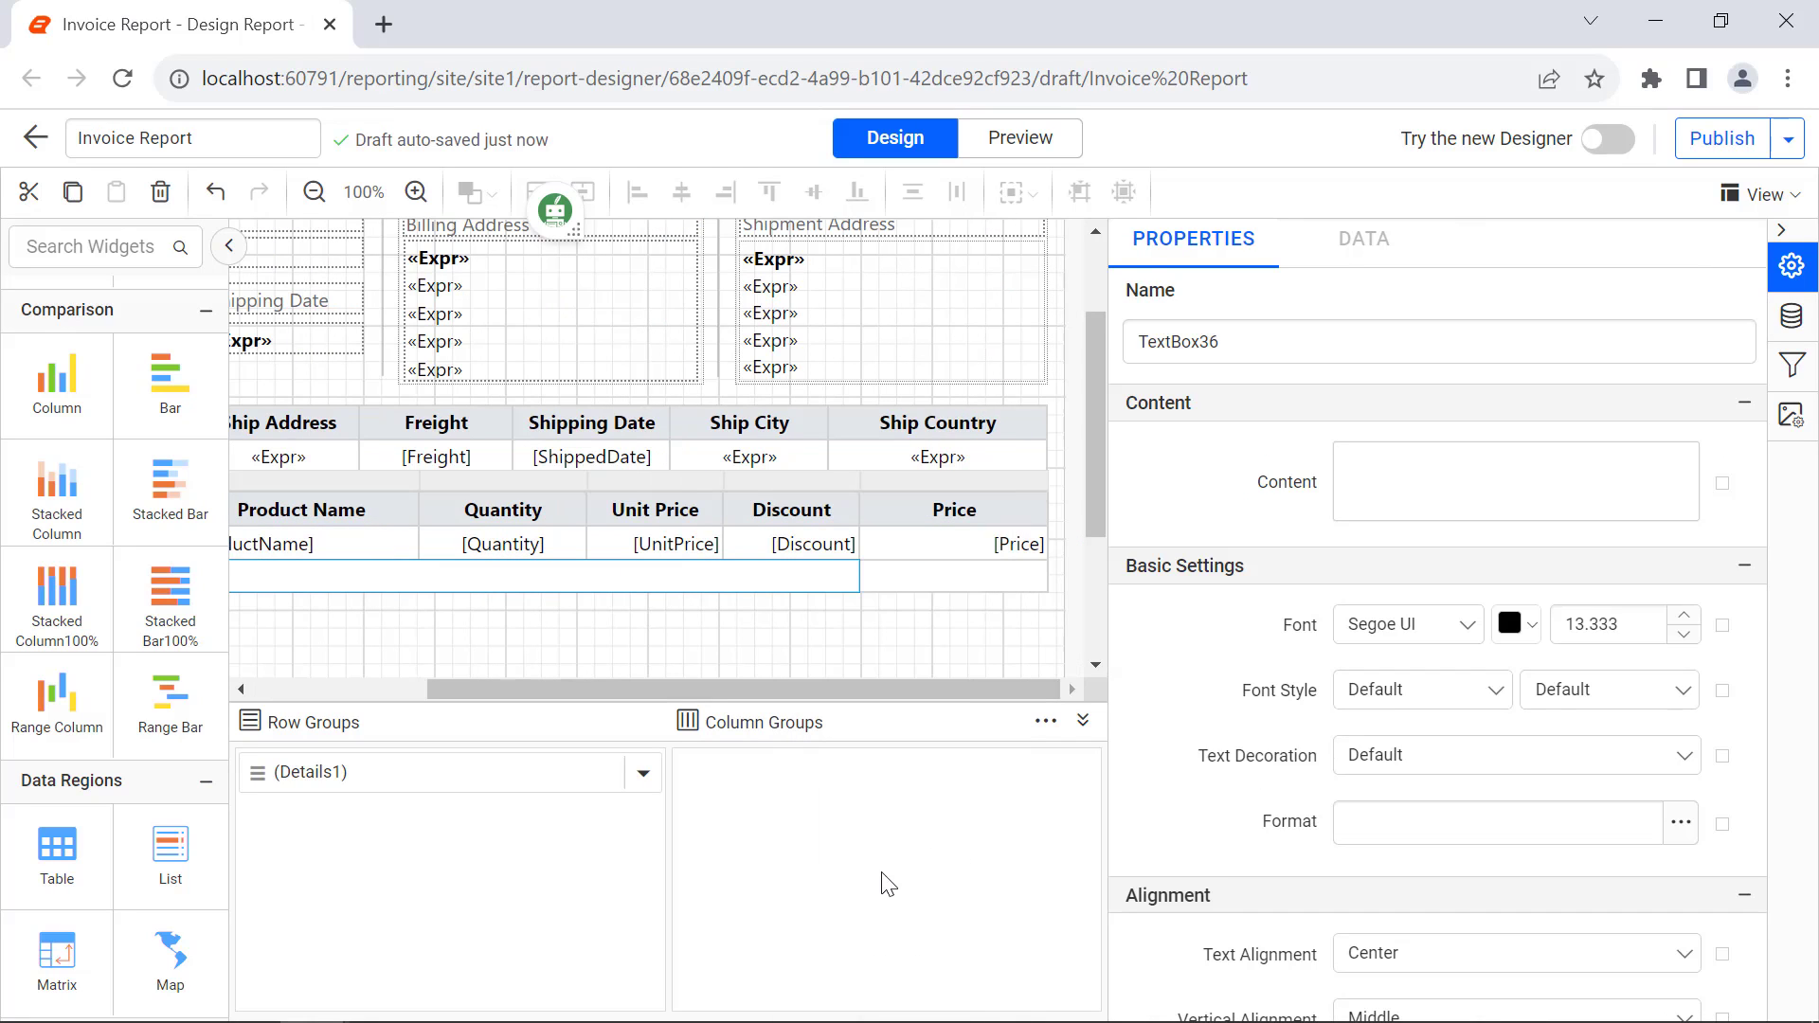
left_click(1385, 484)
type("Total")
left_click(1379, 537)
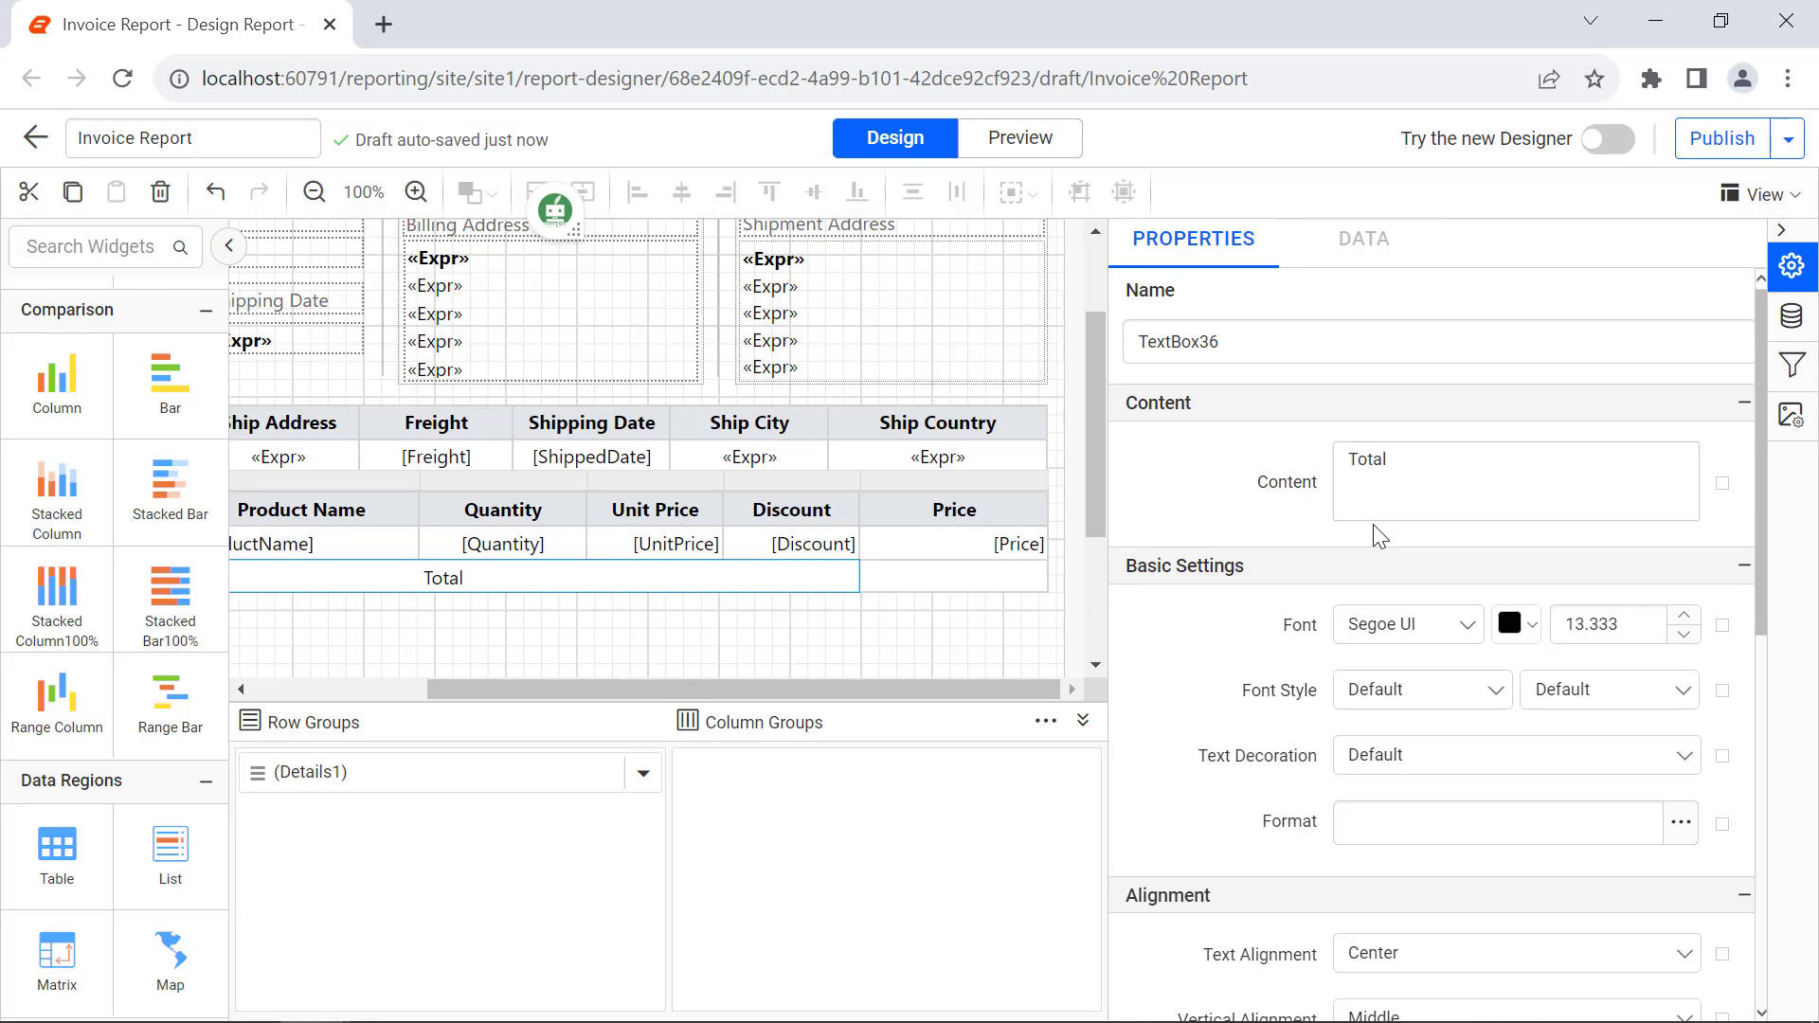
- Set the content of the Price cell in the total row to the expression =Sum(CDec(Fields!Price.Value))
left_click(1013, 582)
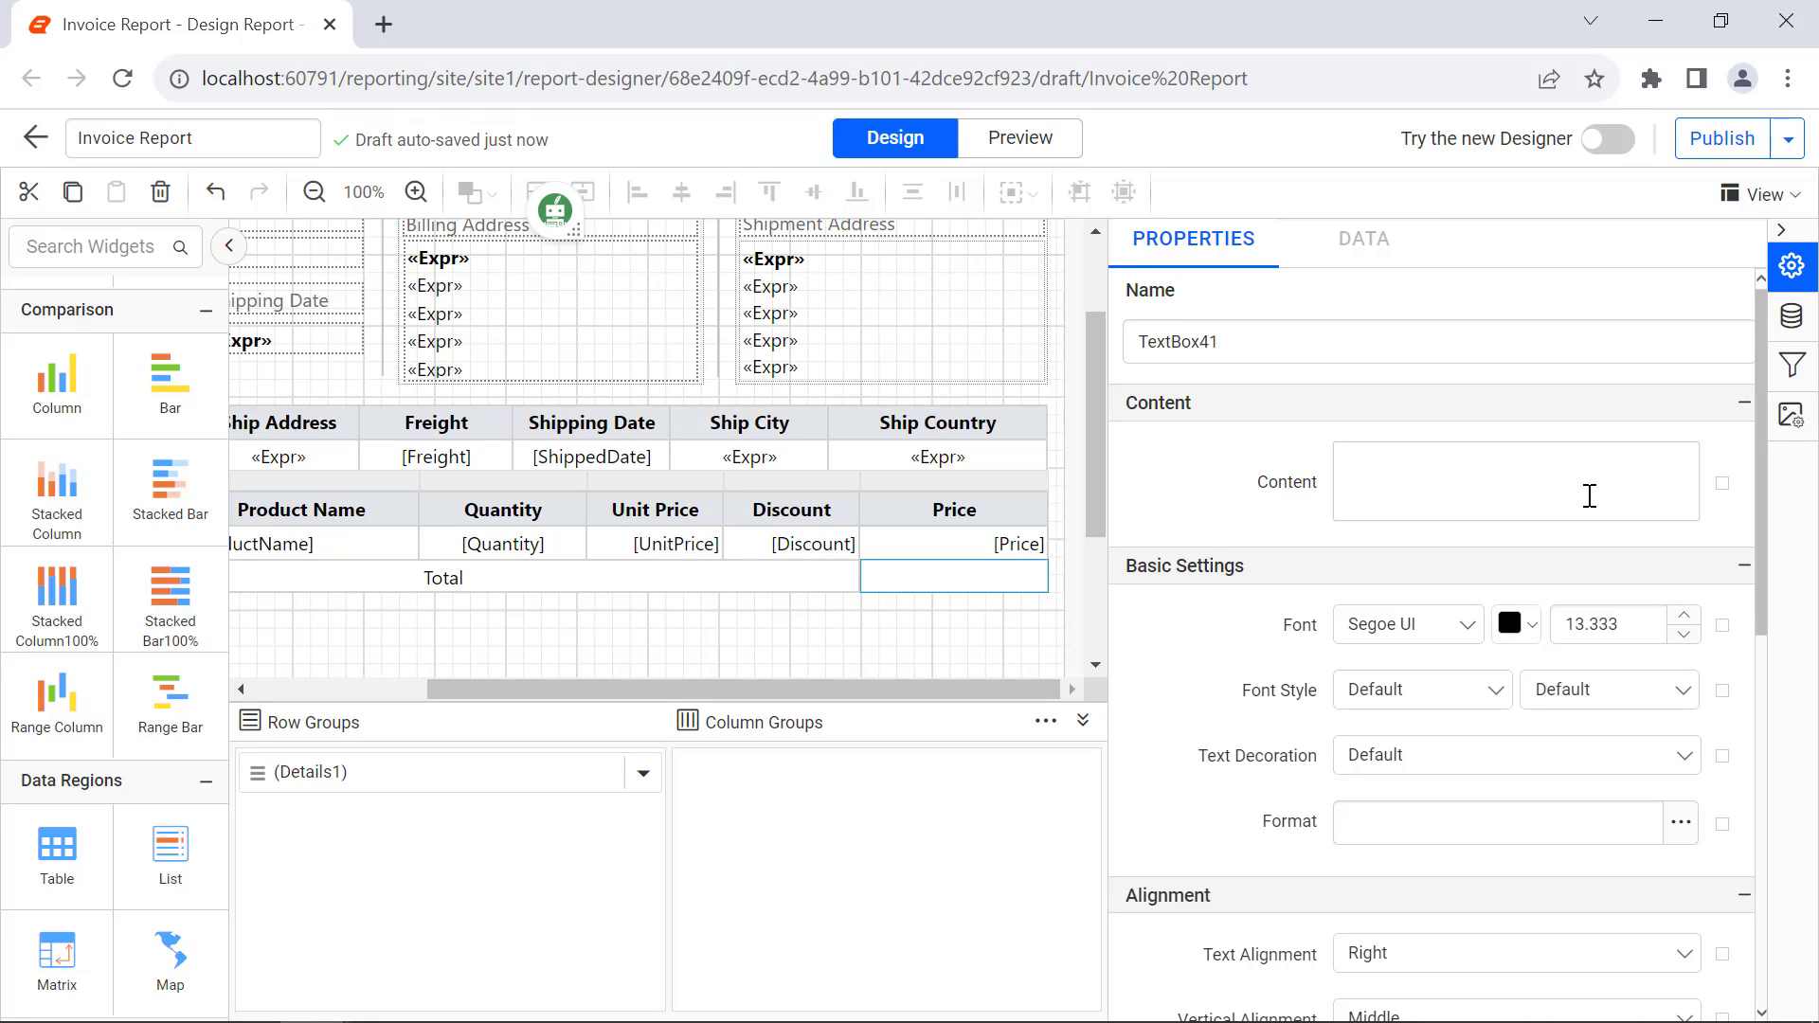
left_click(1722, 485)
key("ctrl+v")
left_click(1229, 952)
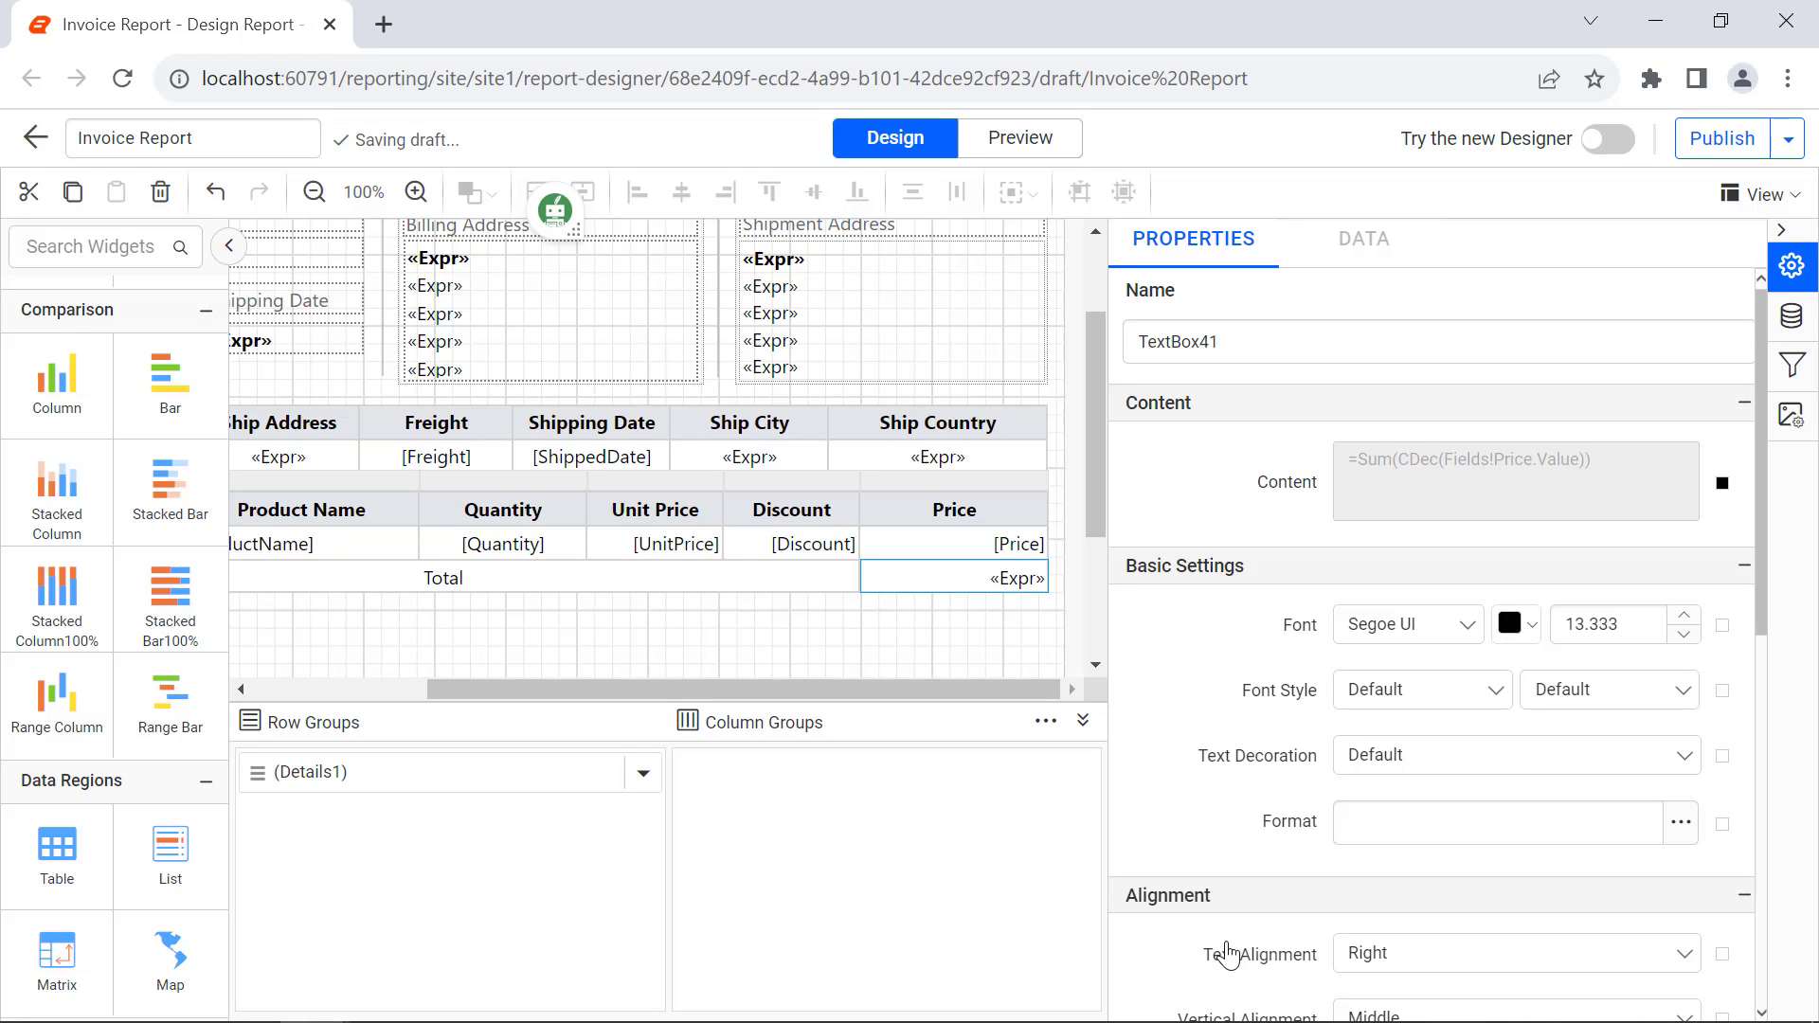
- Format the total price cell as Currency with 2 decimal places and the English (United States) culture
left_click(1680, 822)
left_click(943, 389)
left_click(739, 466)
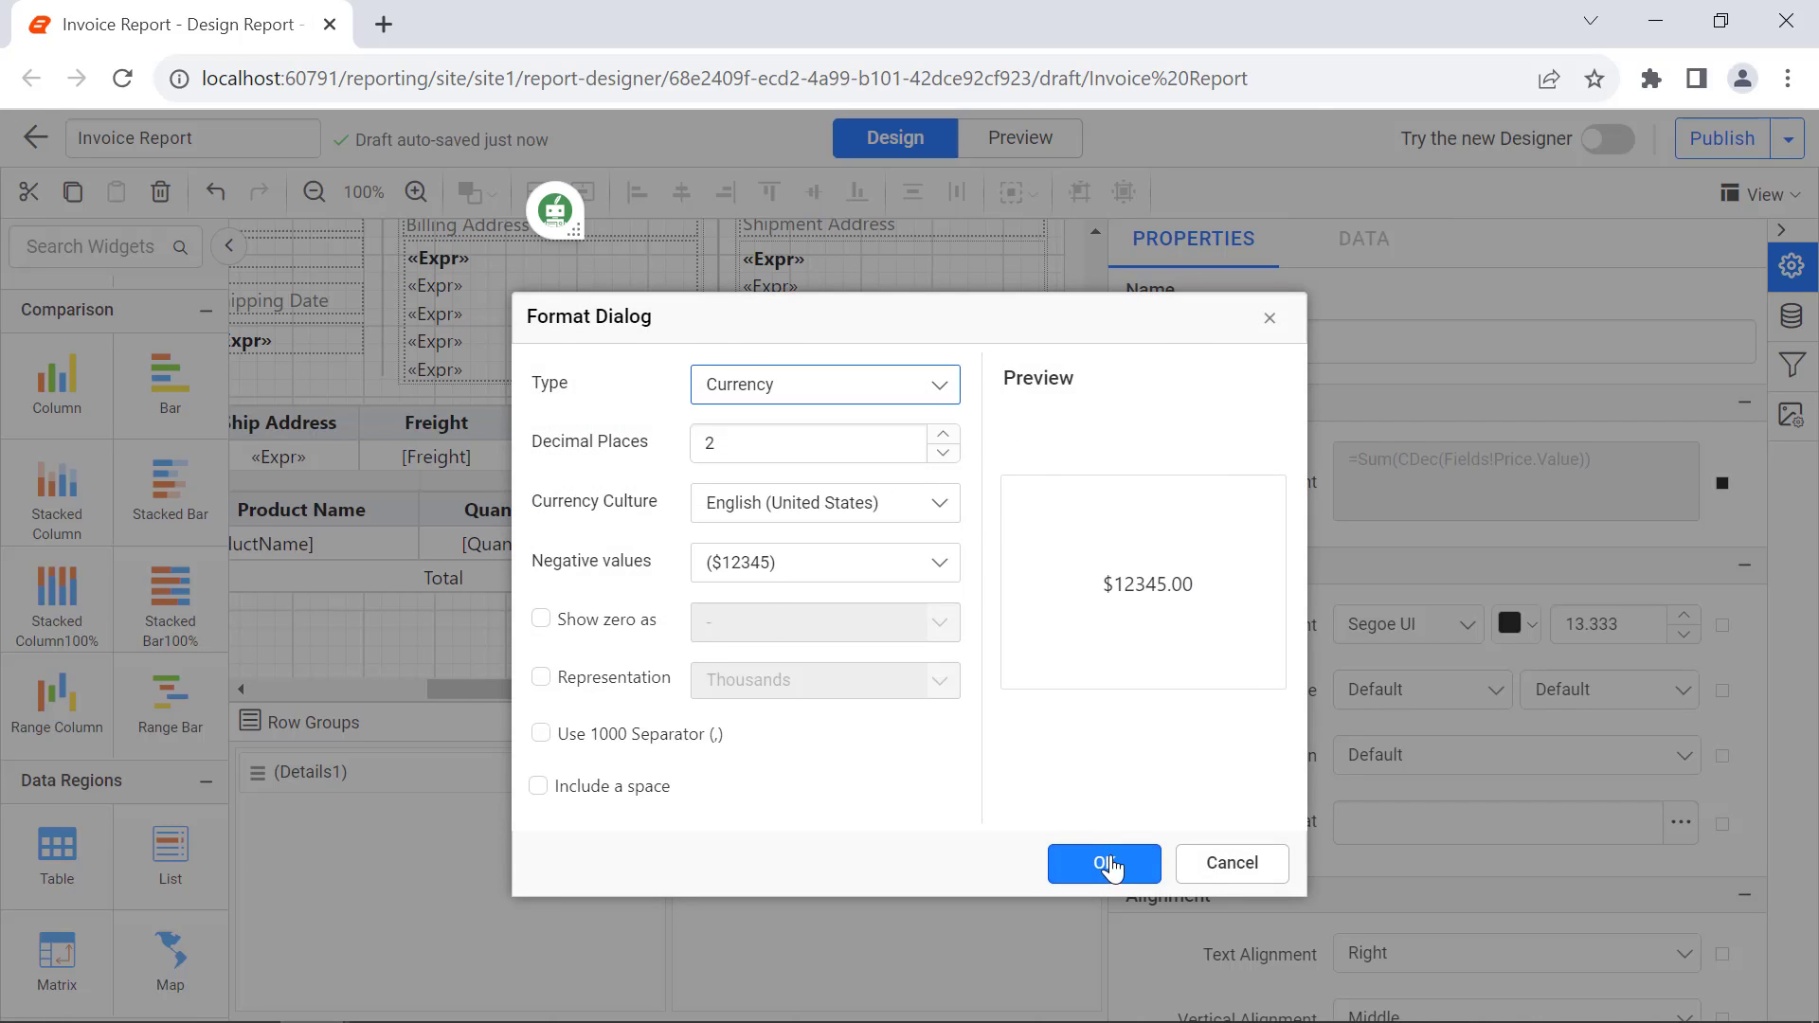
left_click(1104, 862)
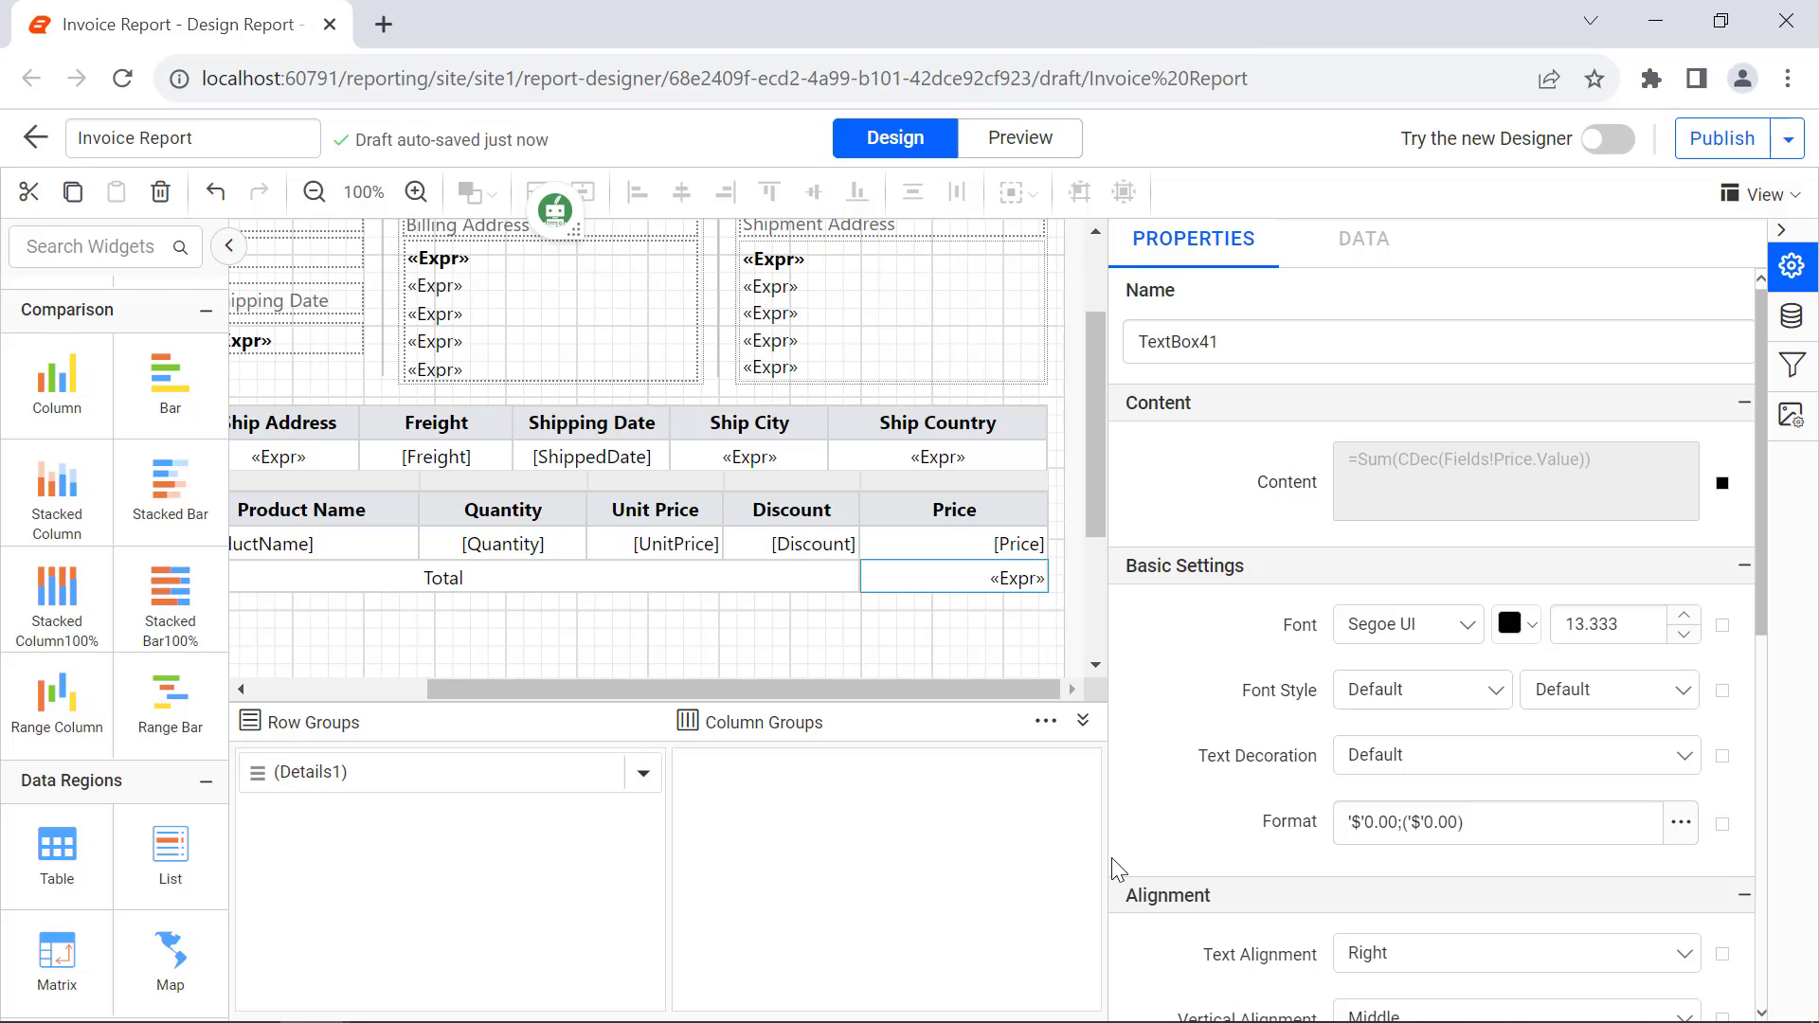
- Make the product table's total row bold and set its text alignment to Right
scroll(663, 474, "left", 5)
left_click(254, 577)
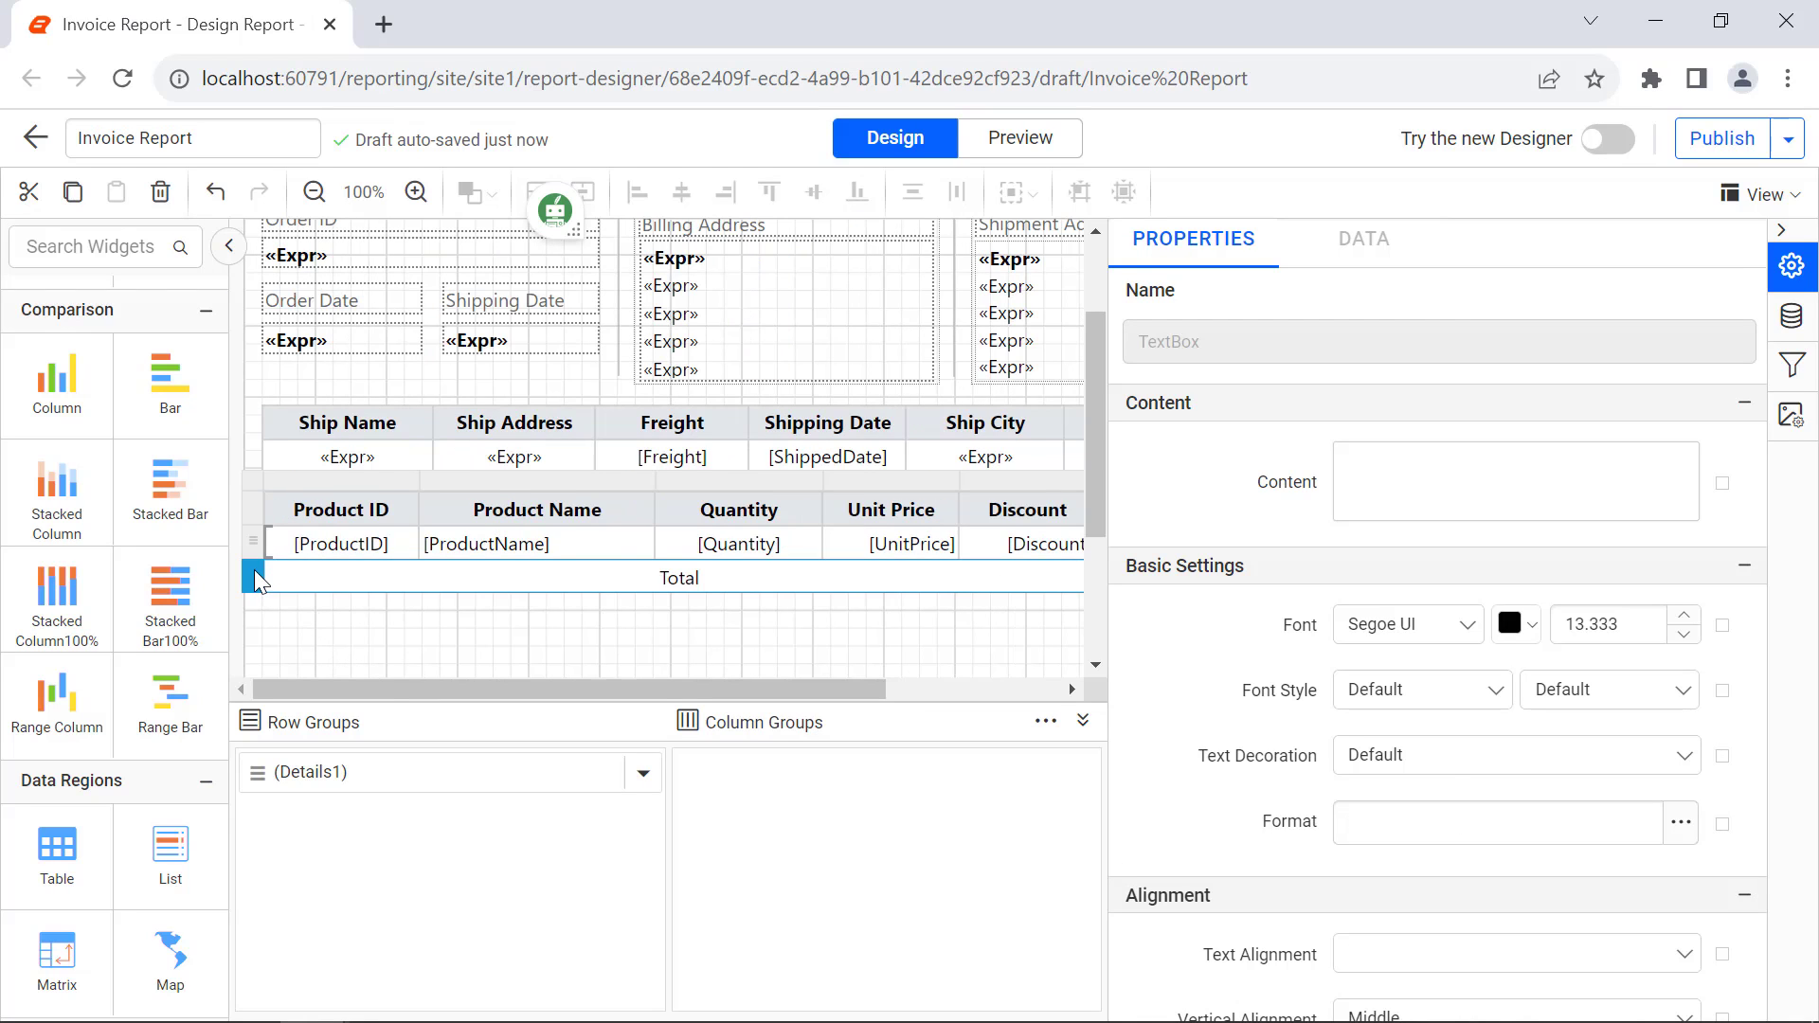
left_click(1611, 690)
left_click(1595, 862)
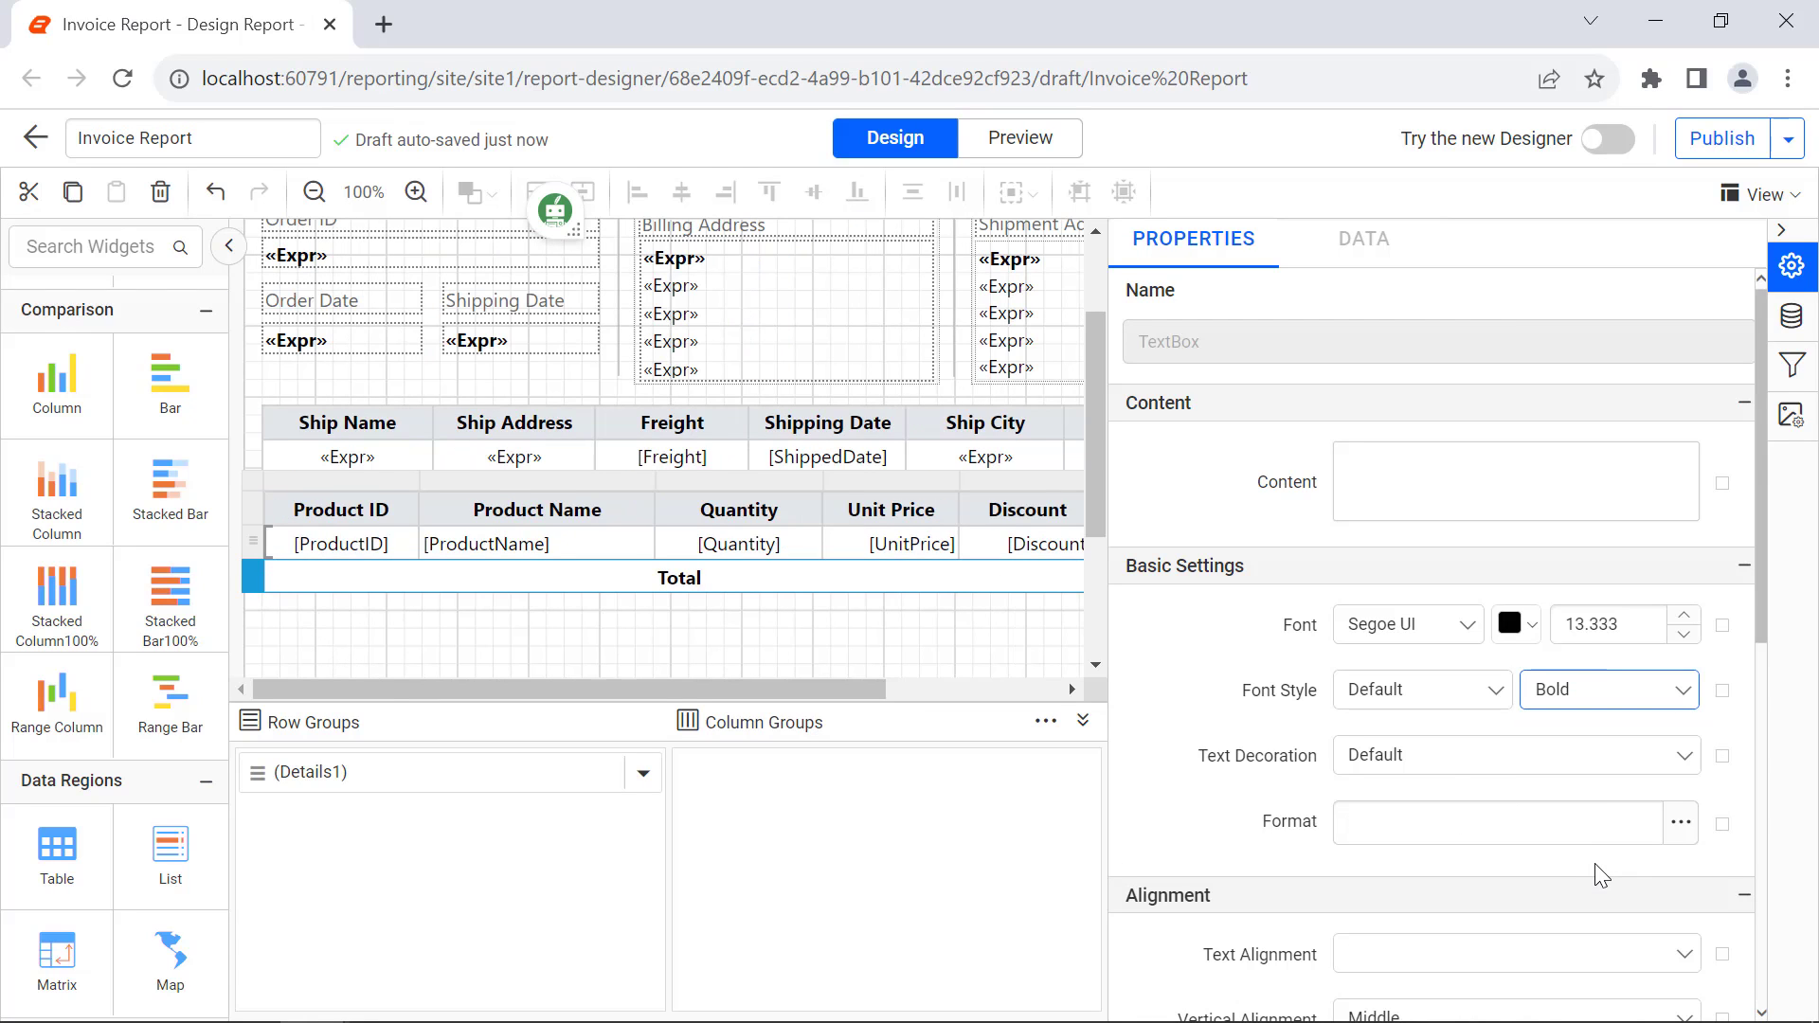
left_click(1649, 954)
left_click(1657, 917)
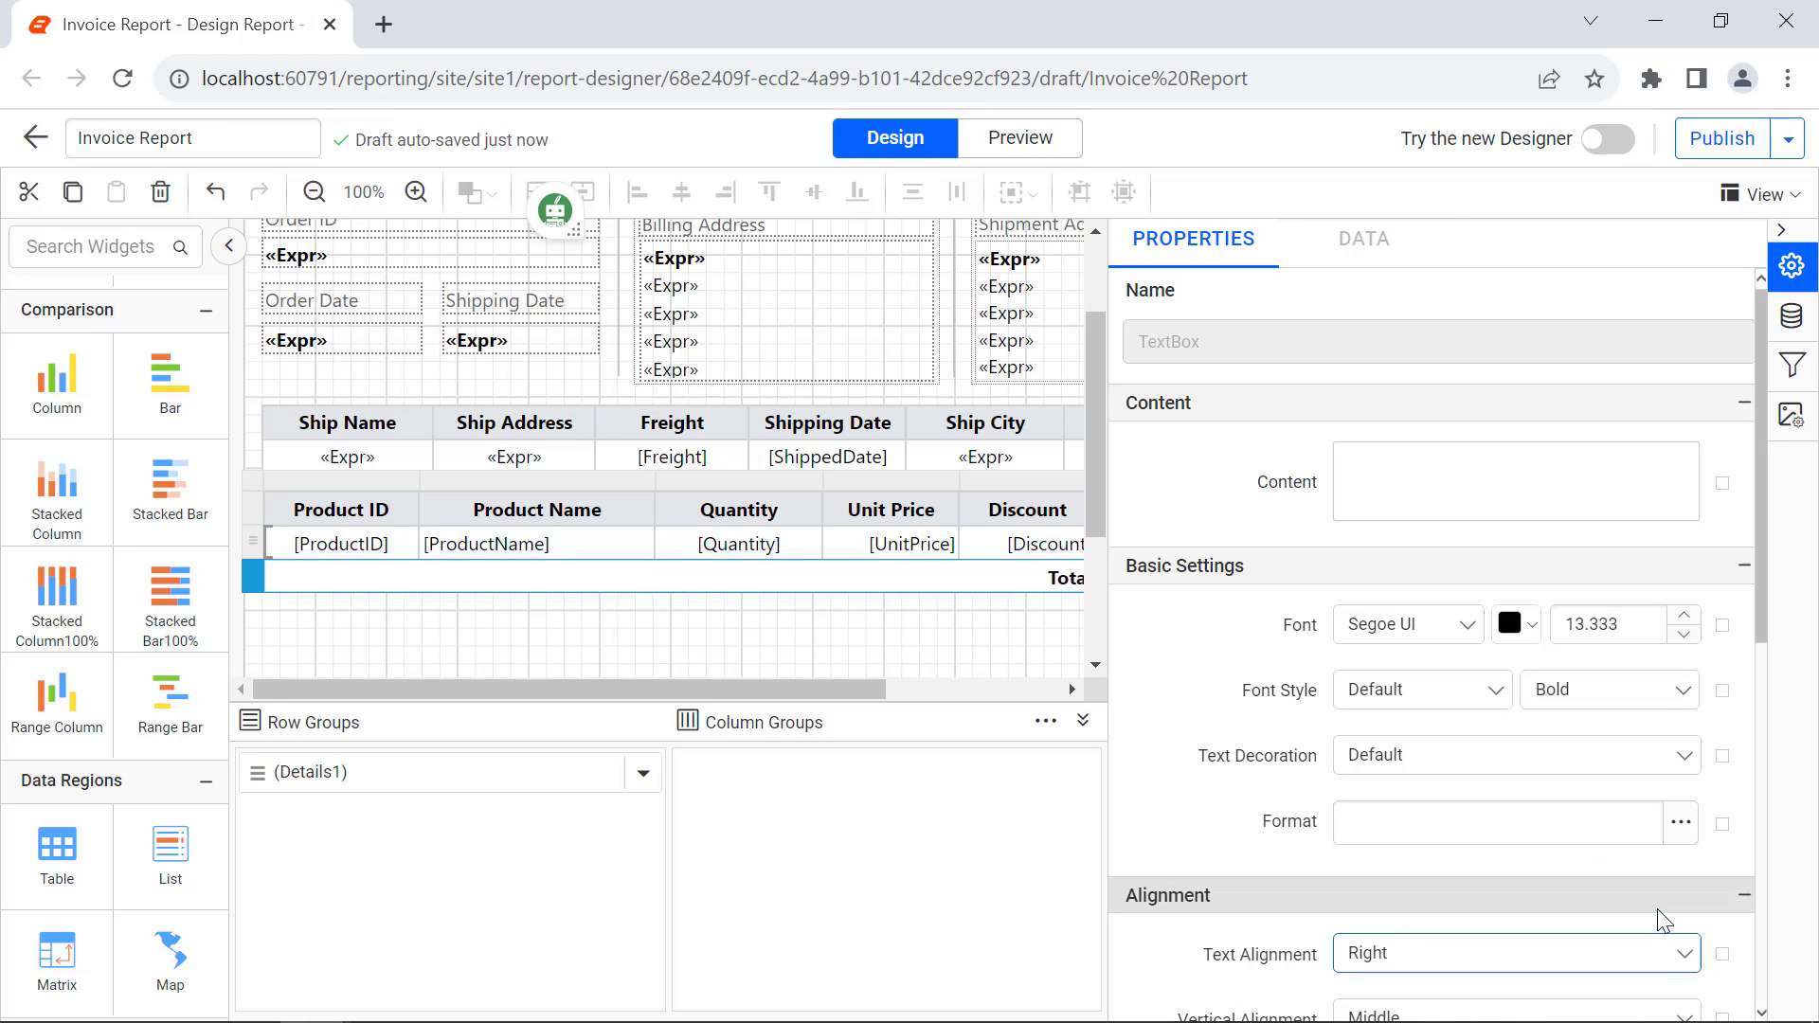
- Give the product table's total row a very light gray background color
scroll(1665, 918, "down", 5)
left_click(1357, 722)
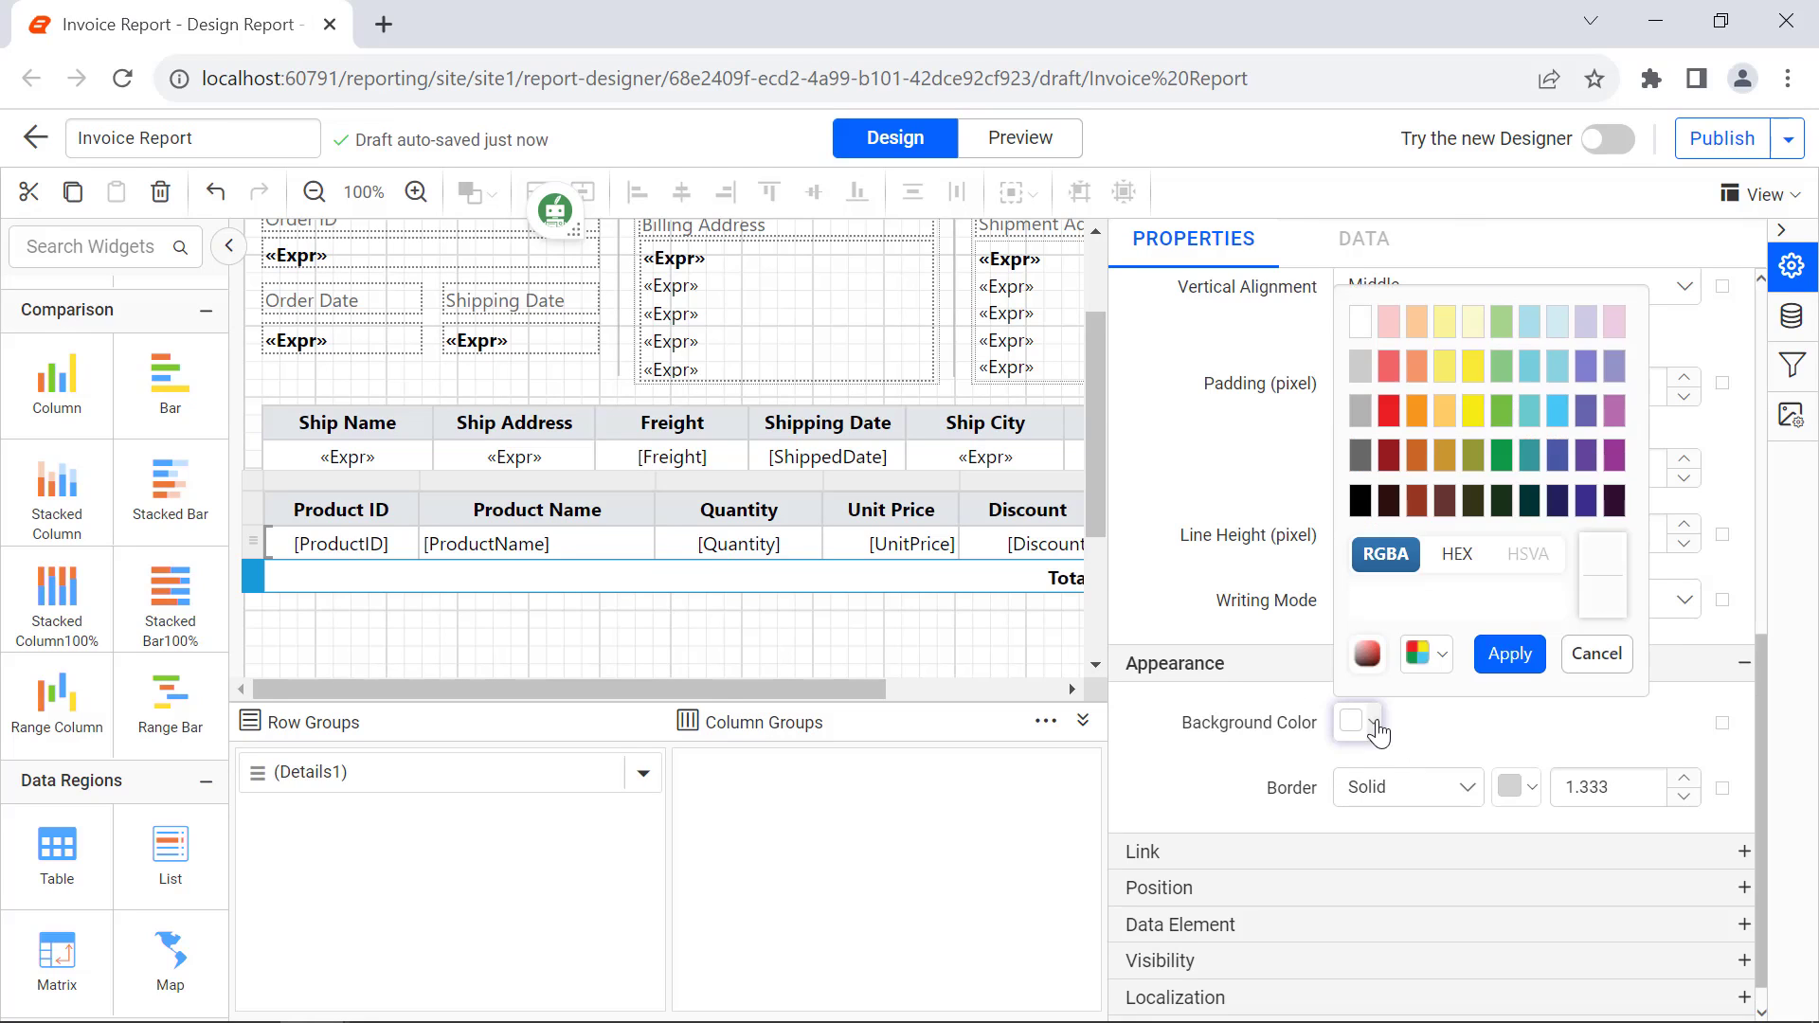
left_click(1368, 313)
left_click(1512, 653)
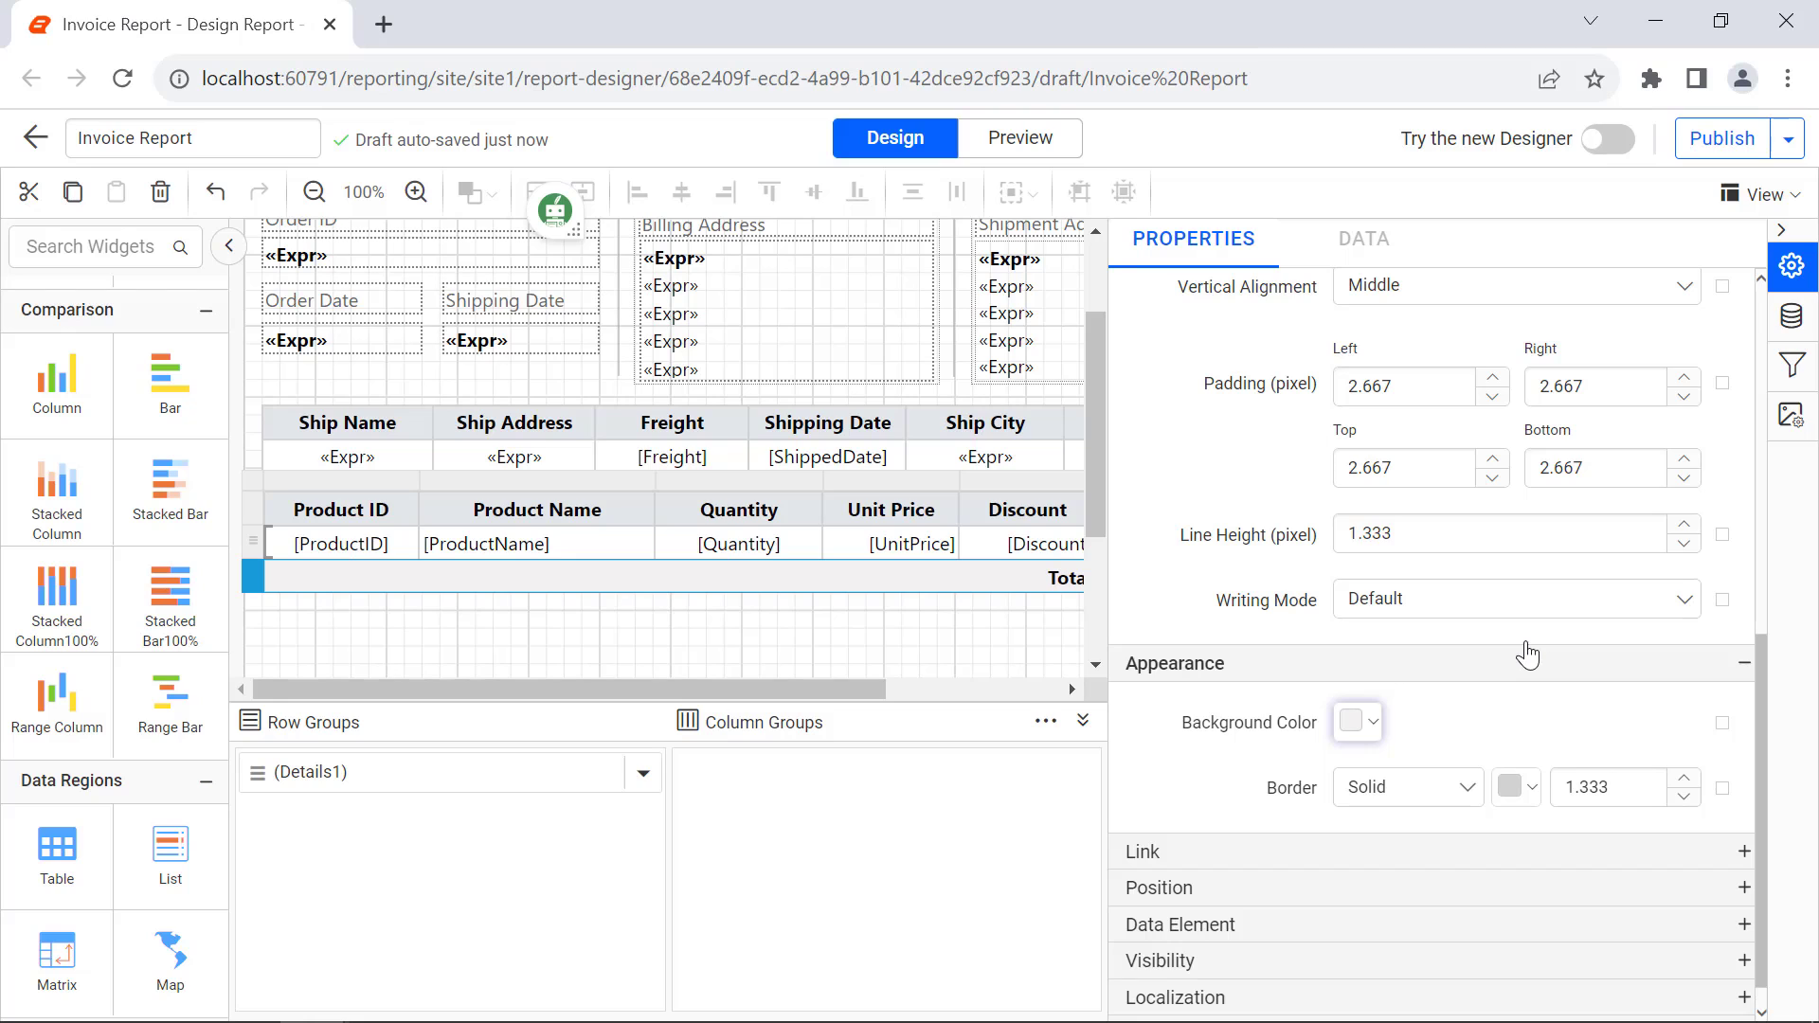
- Add a text box beneath the product table and stretch it across the table's full width
left_click(1082, 720)
left_click_drag(57, 370, 268, 667)
left_click_drag(553, 733, 1063, 737)
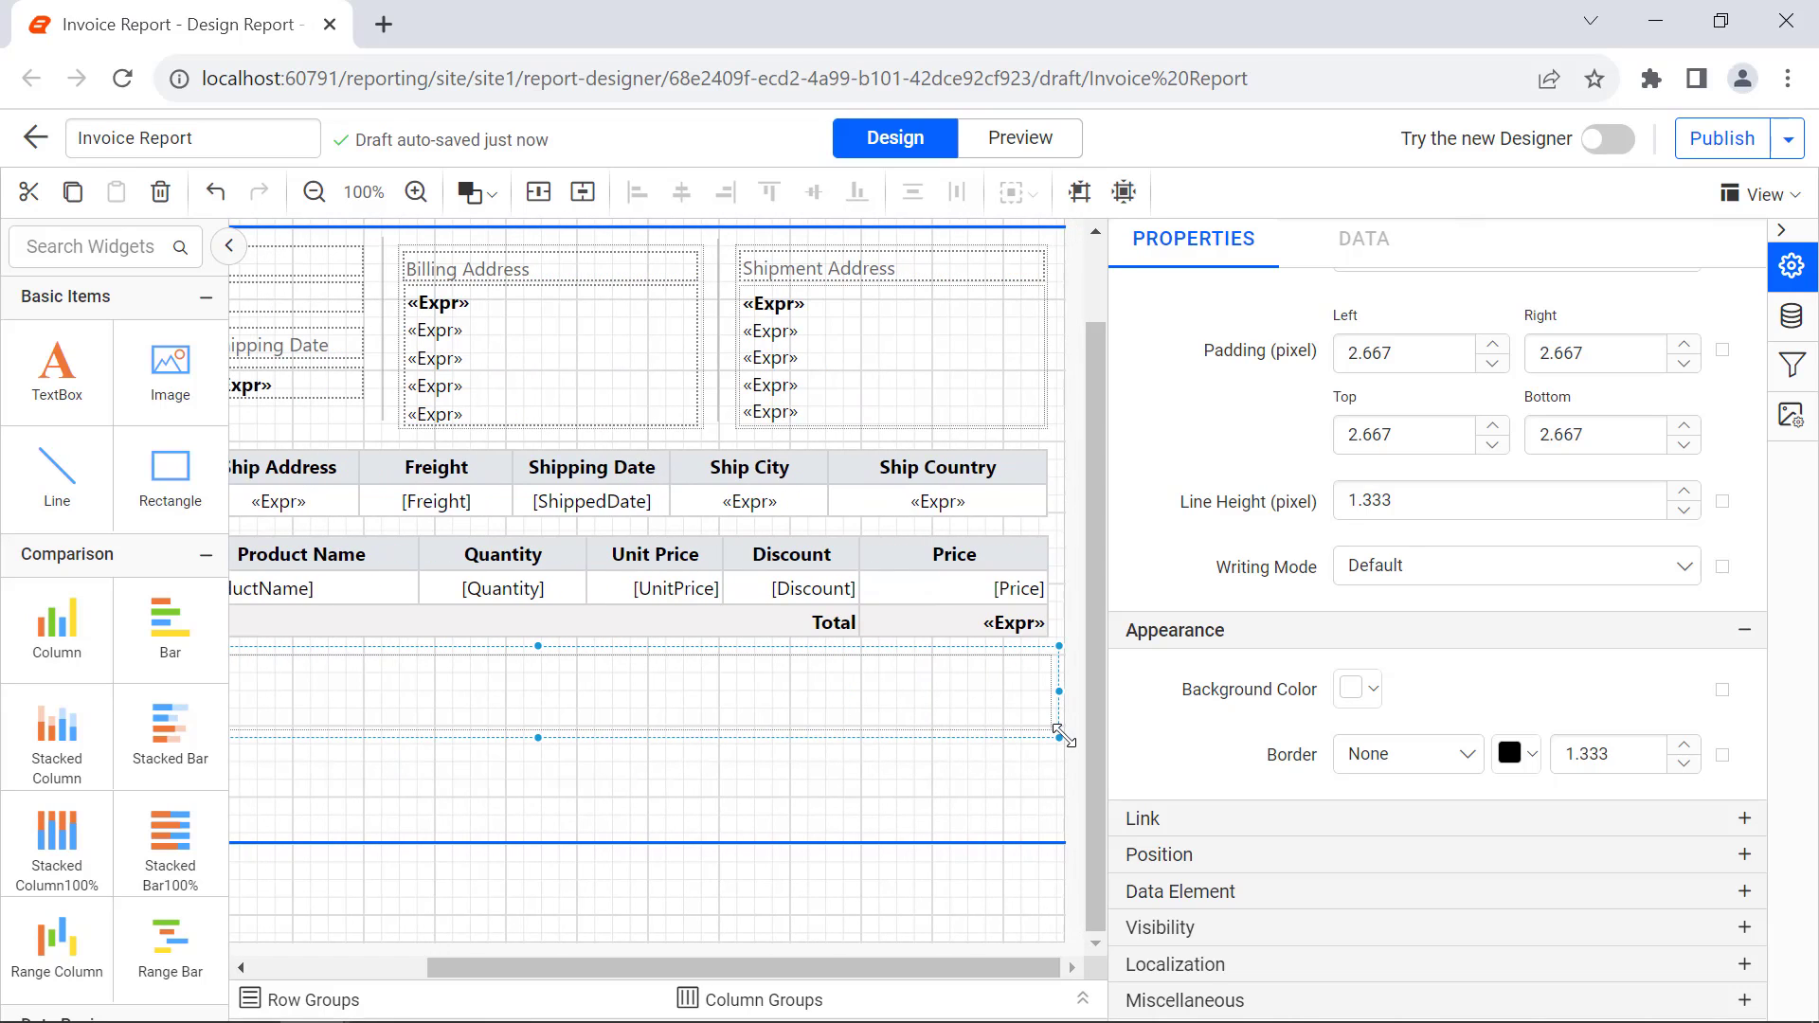
- Enter in the box: "I/We hereby certify that the information on this invoice is true and correct and that the contents of this shipment are as stated above."
double_click(318, 684)
type("I/We")
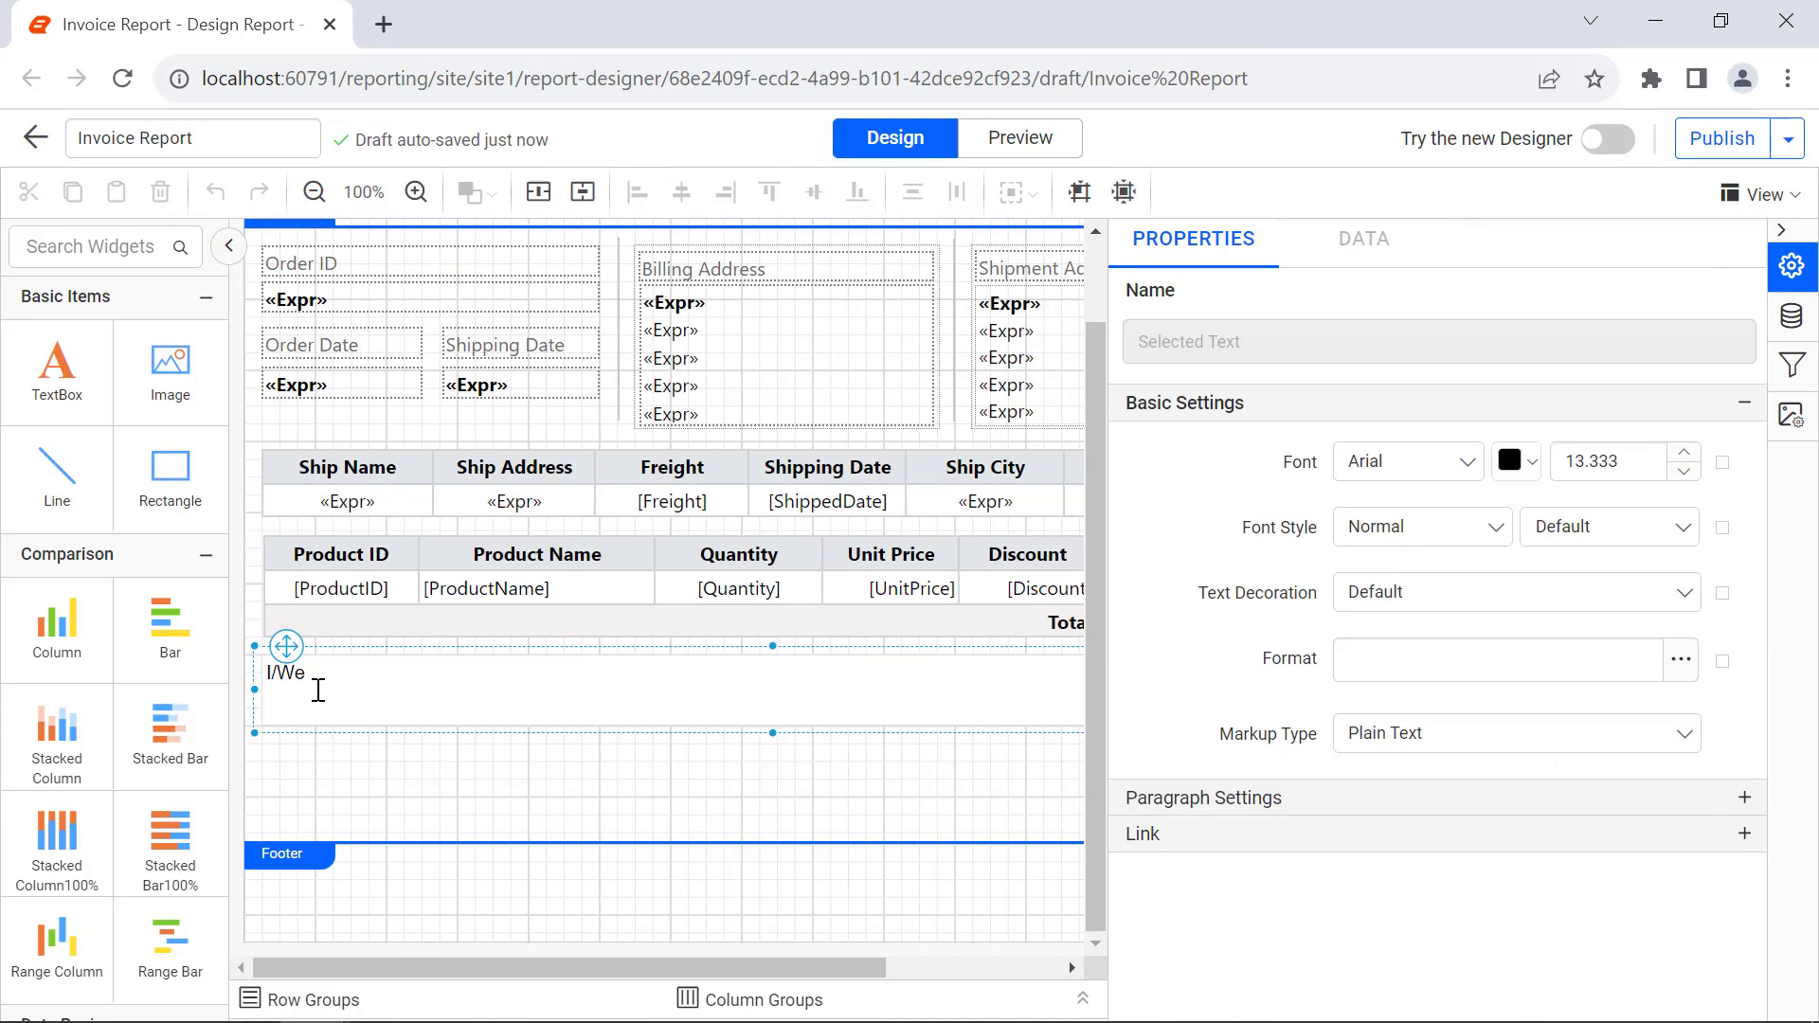
type(" hereby certify that the informatio")
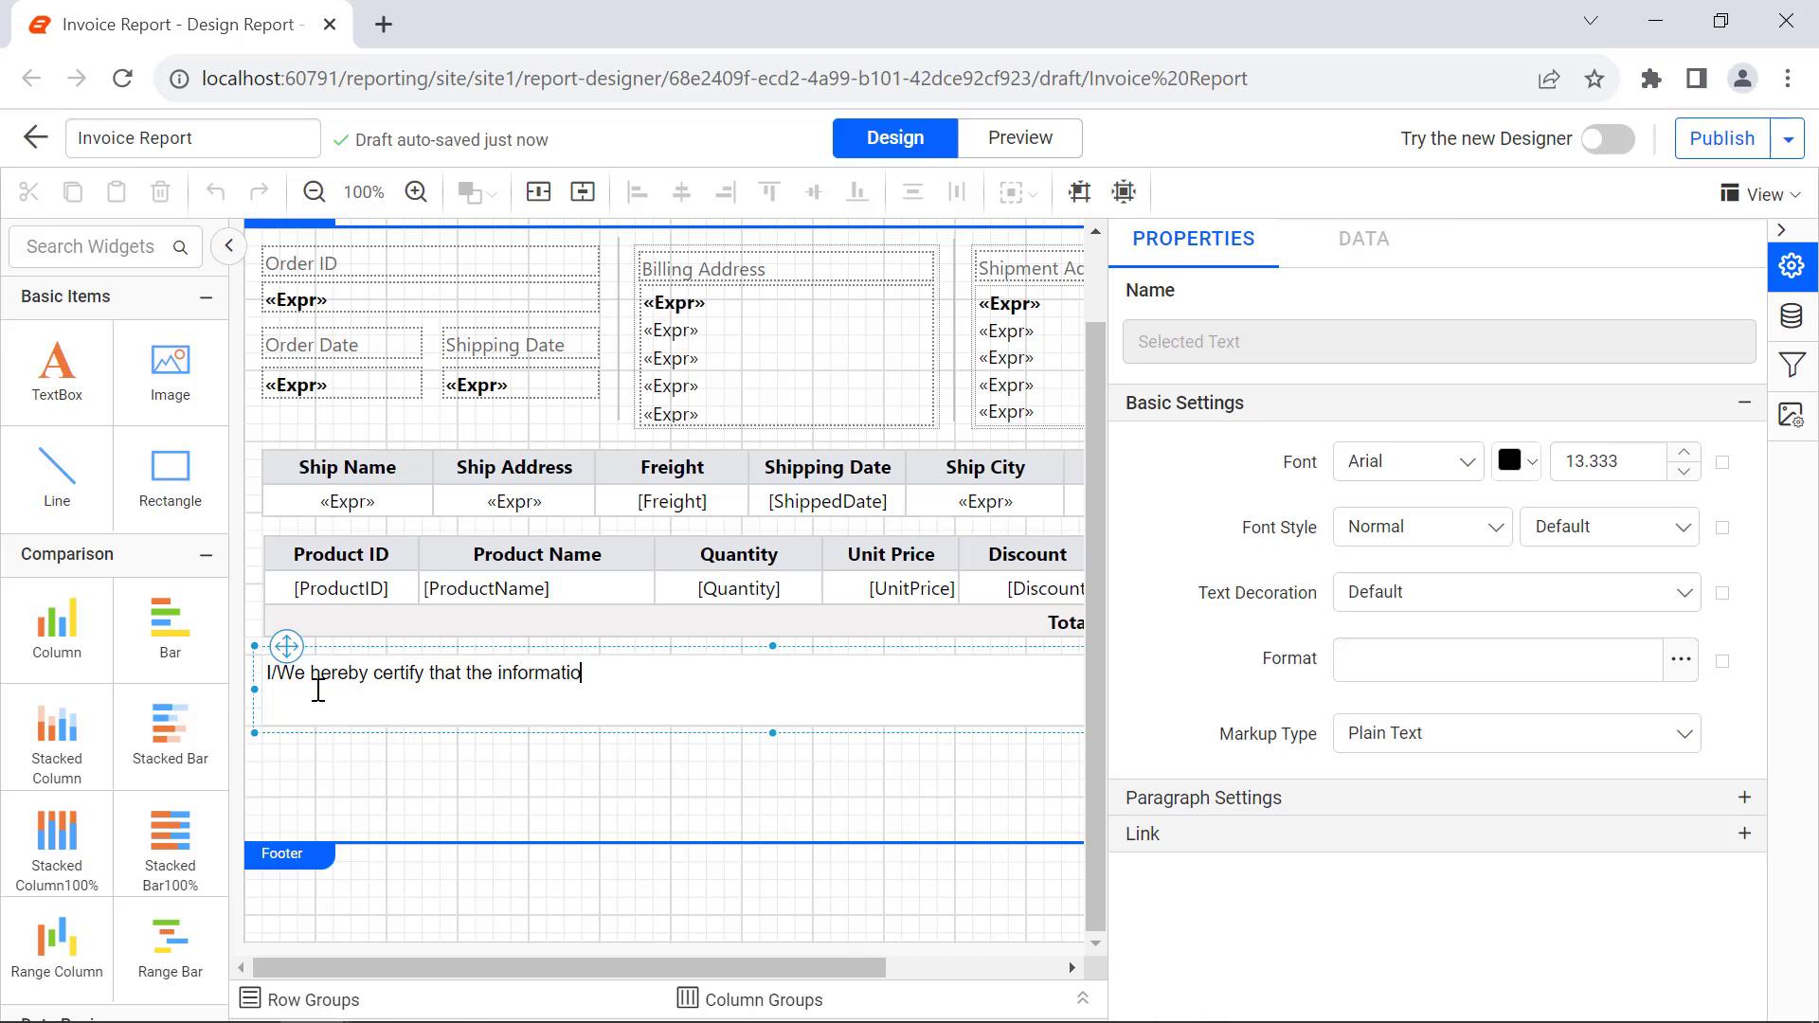
type("n on this invoice is true and correct and that the ")
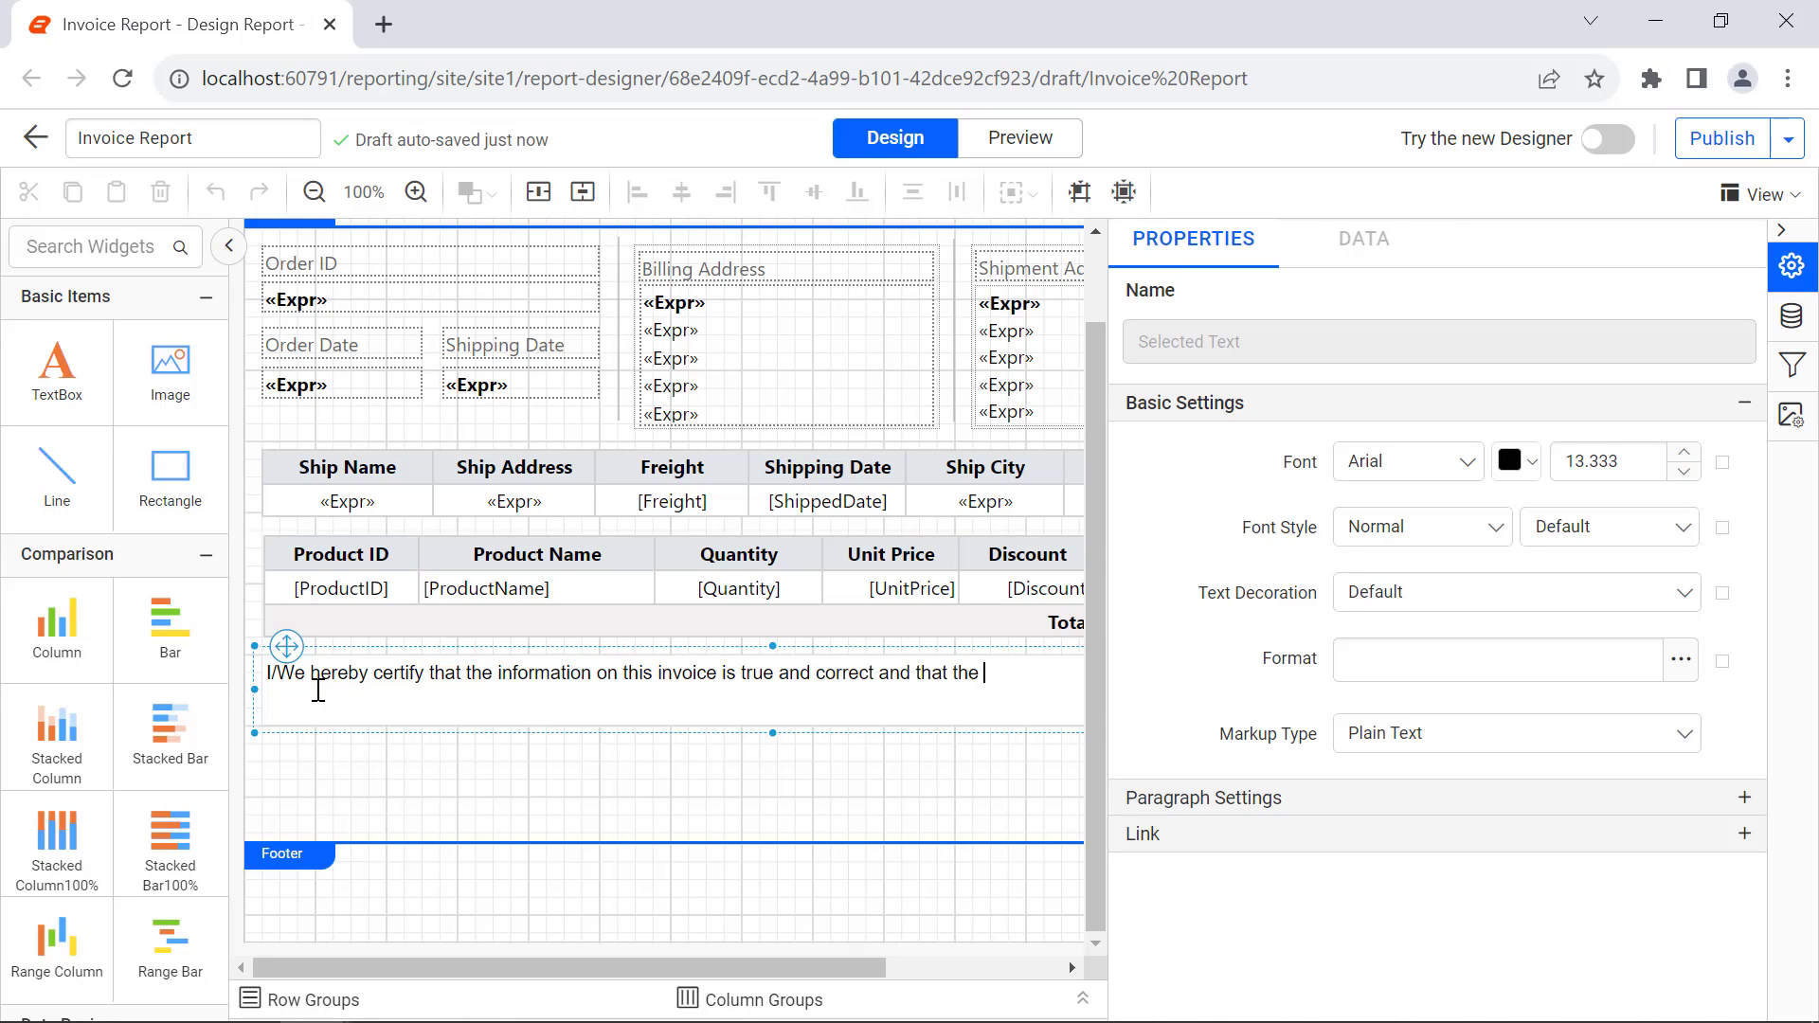
type("contents of this shipment are stated above")
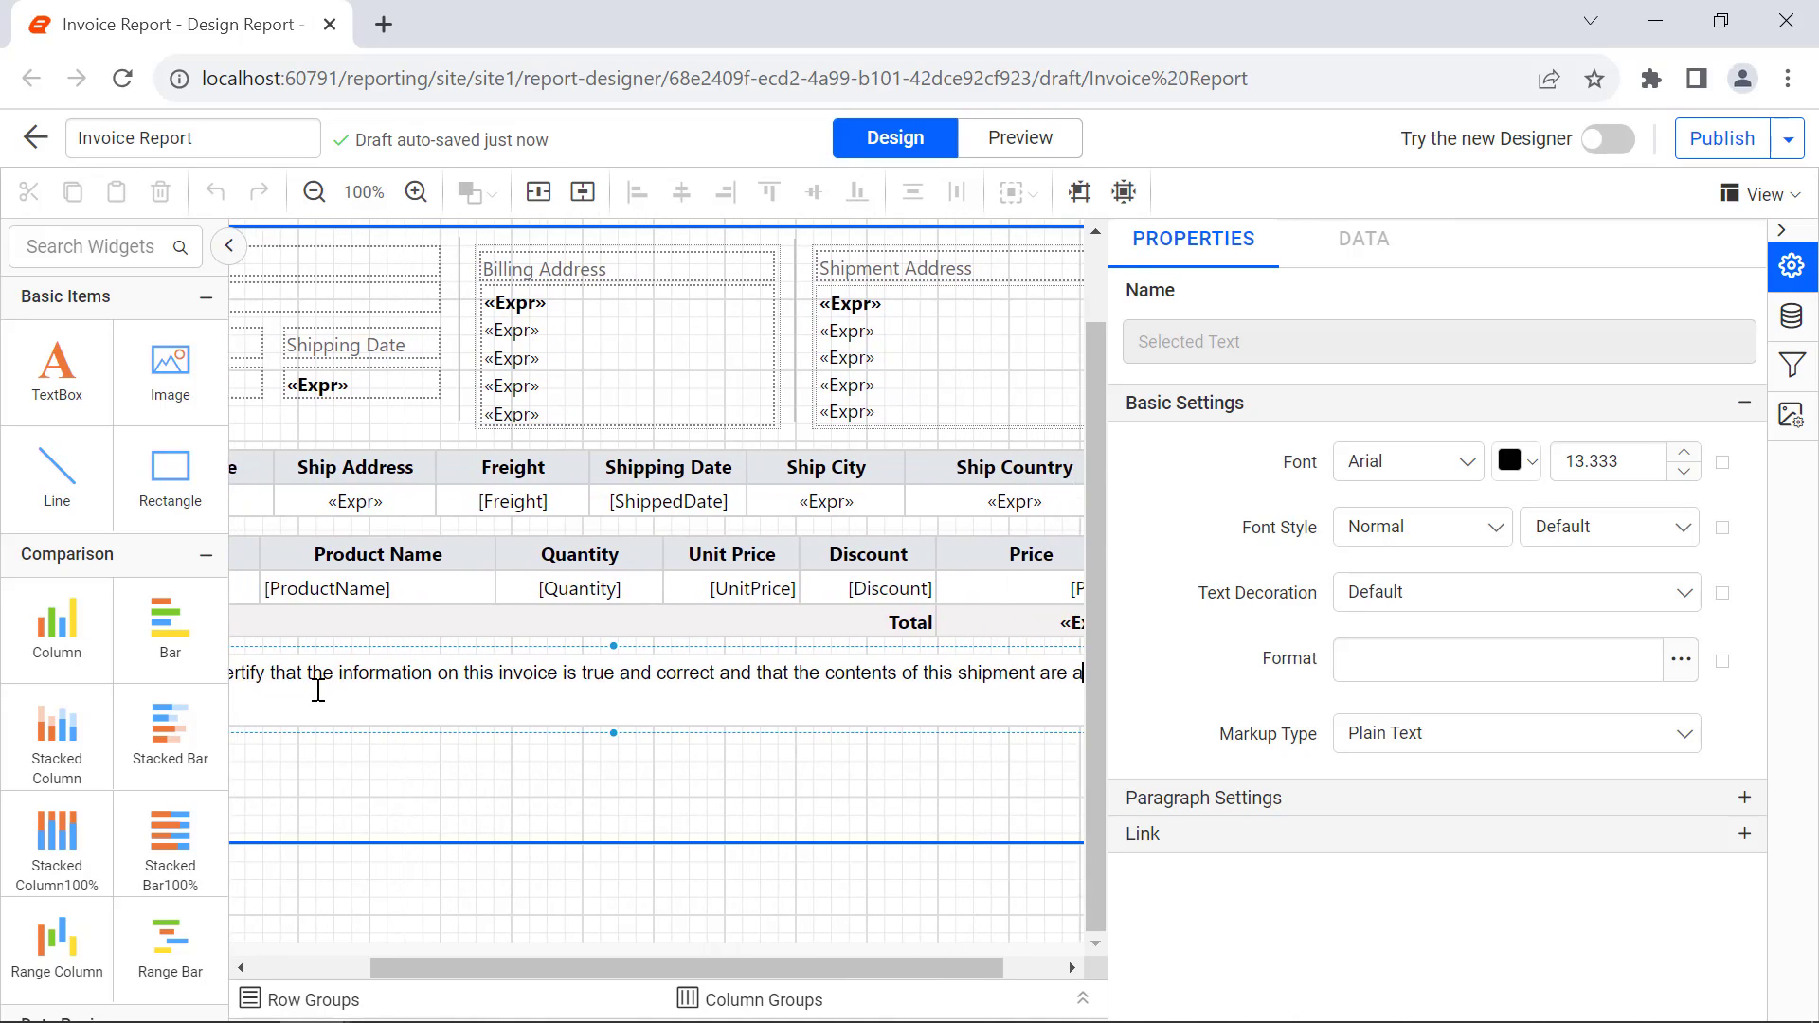
left_click(389, 674)
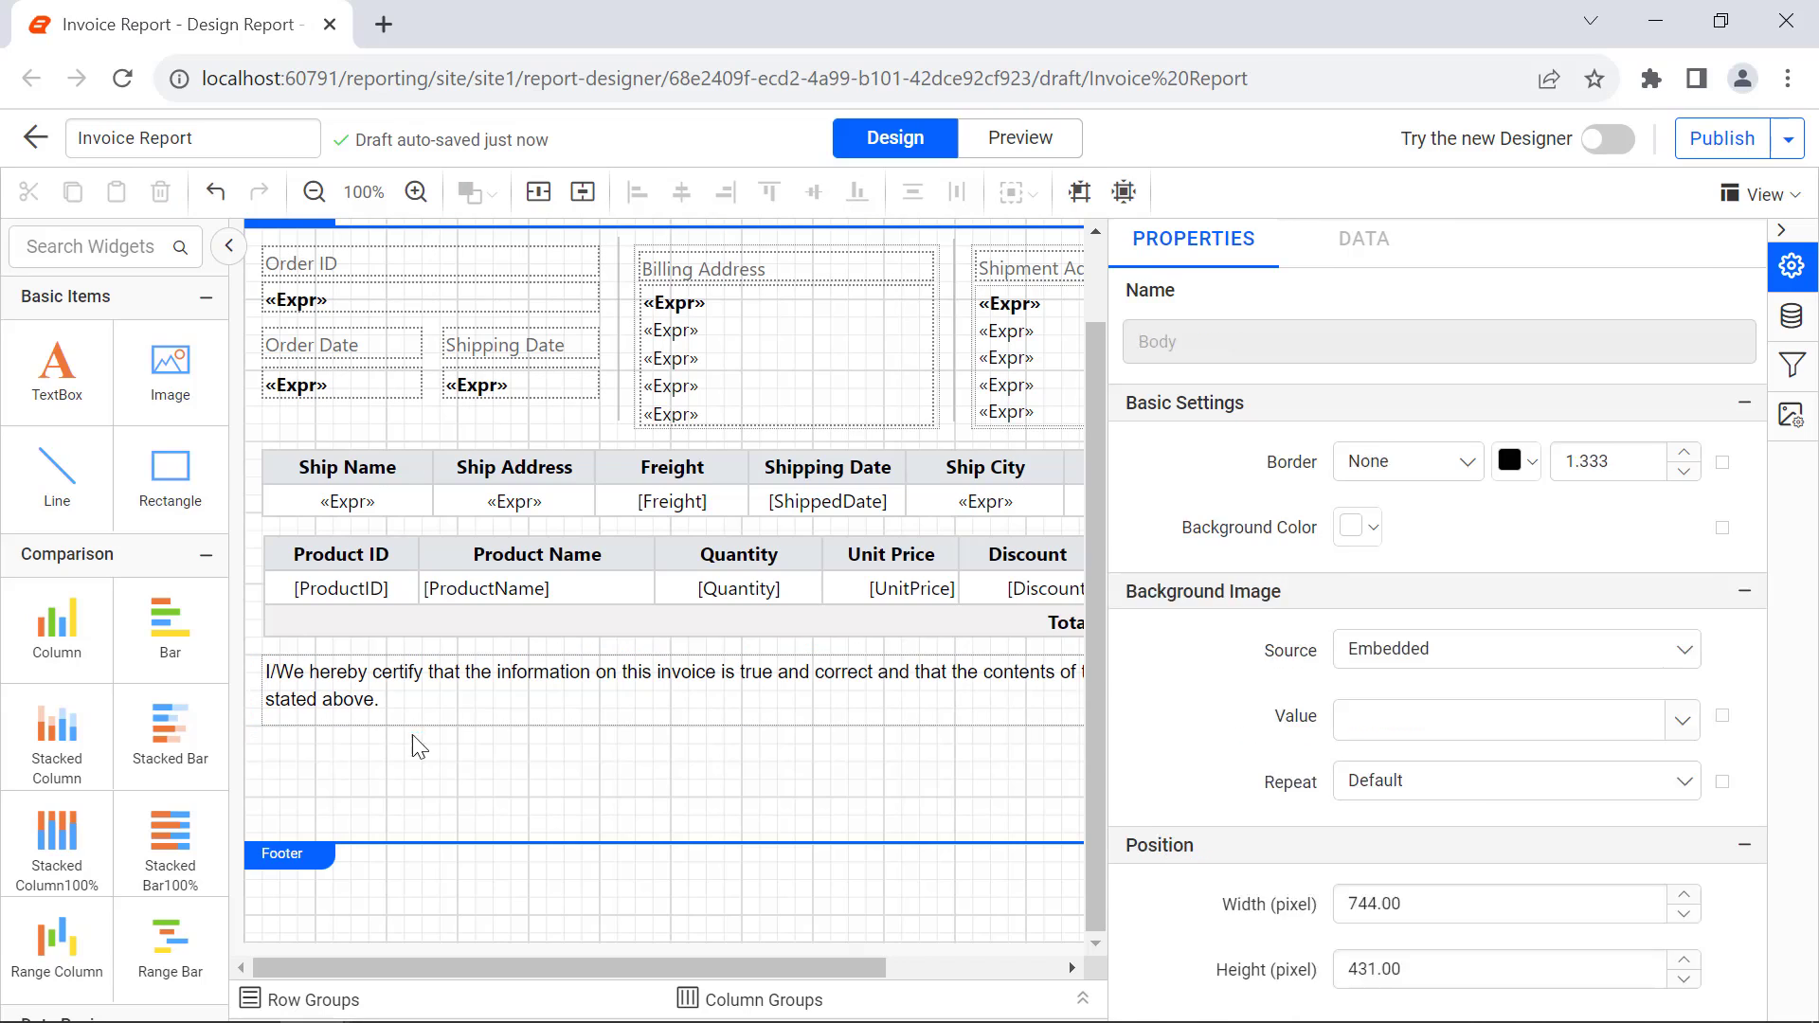
- Set the certification text box's font to Segoe UI
left_click(1408, 462)
type("segoe")
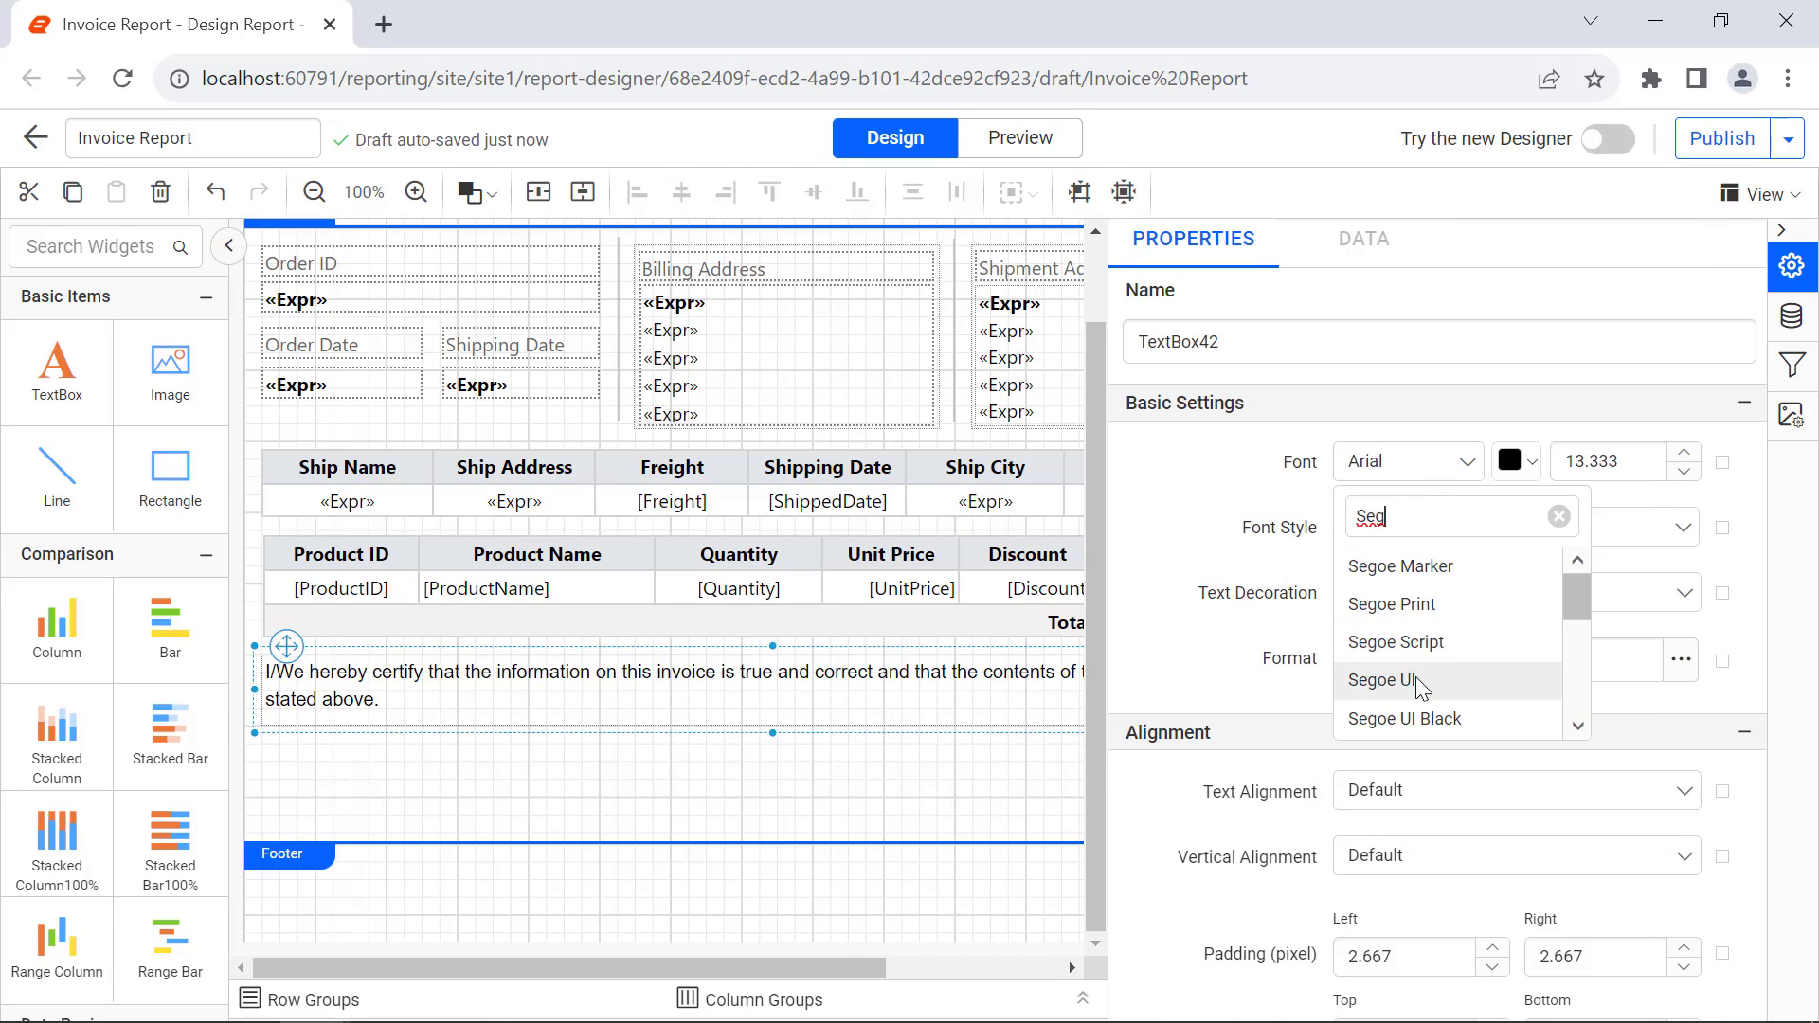
left_click(1415, 678)
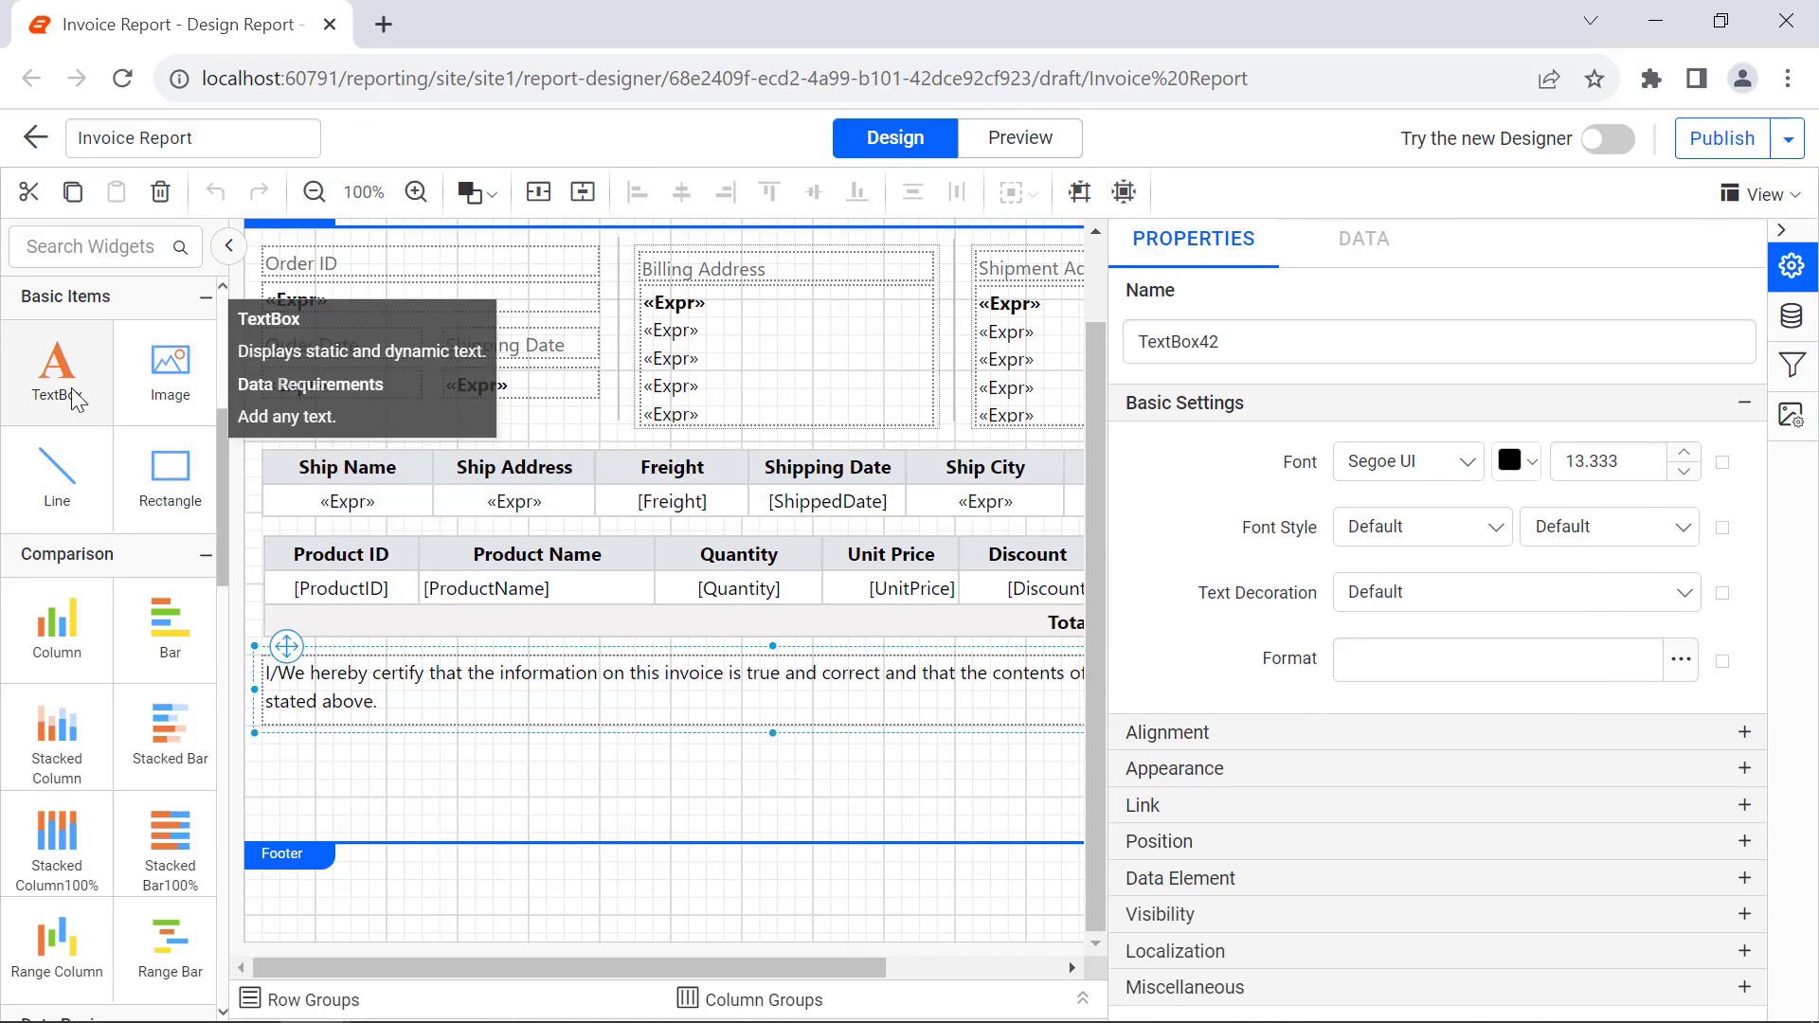
- Add a text box below the certification statement, near the report's right edge, reading "Signature of the Authorized Person"
left_click_drag(57, 369, 954, 777)
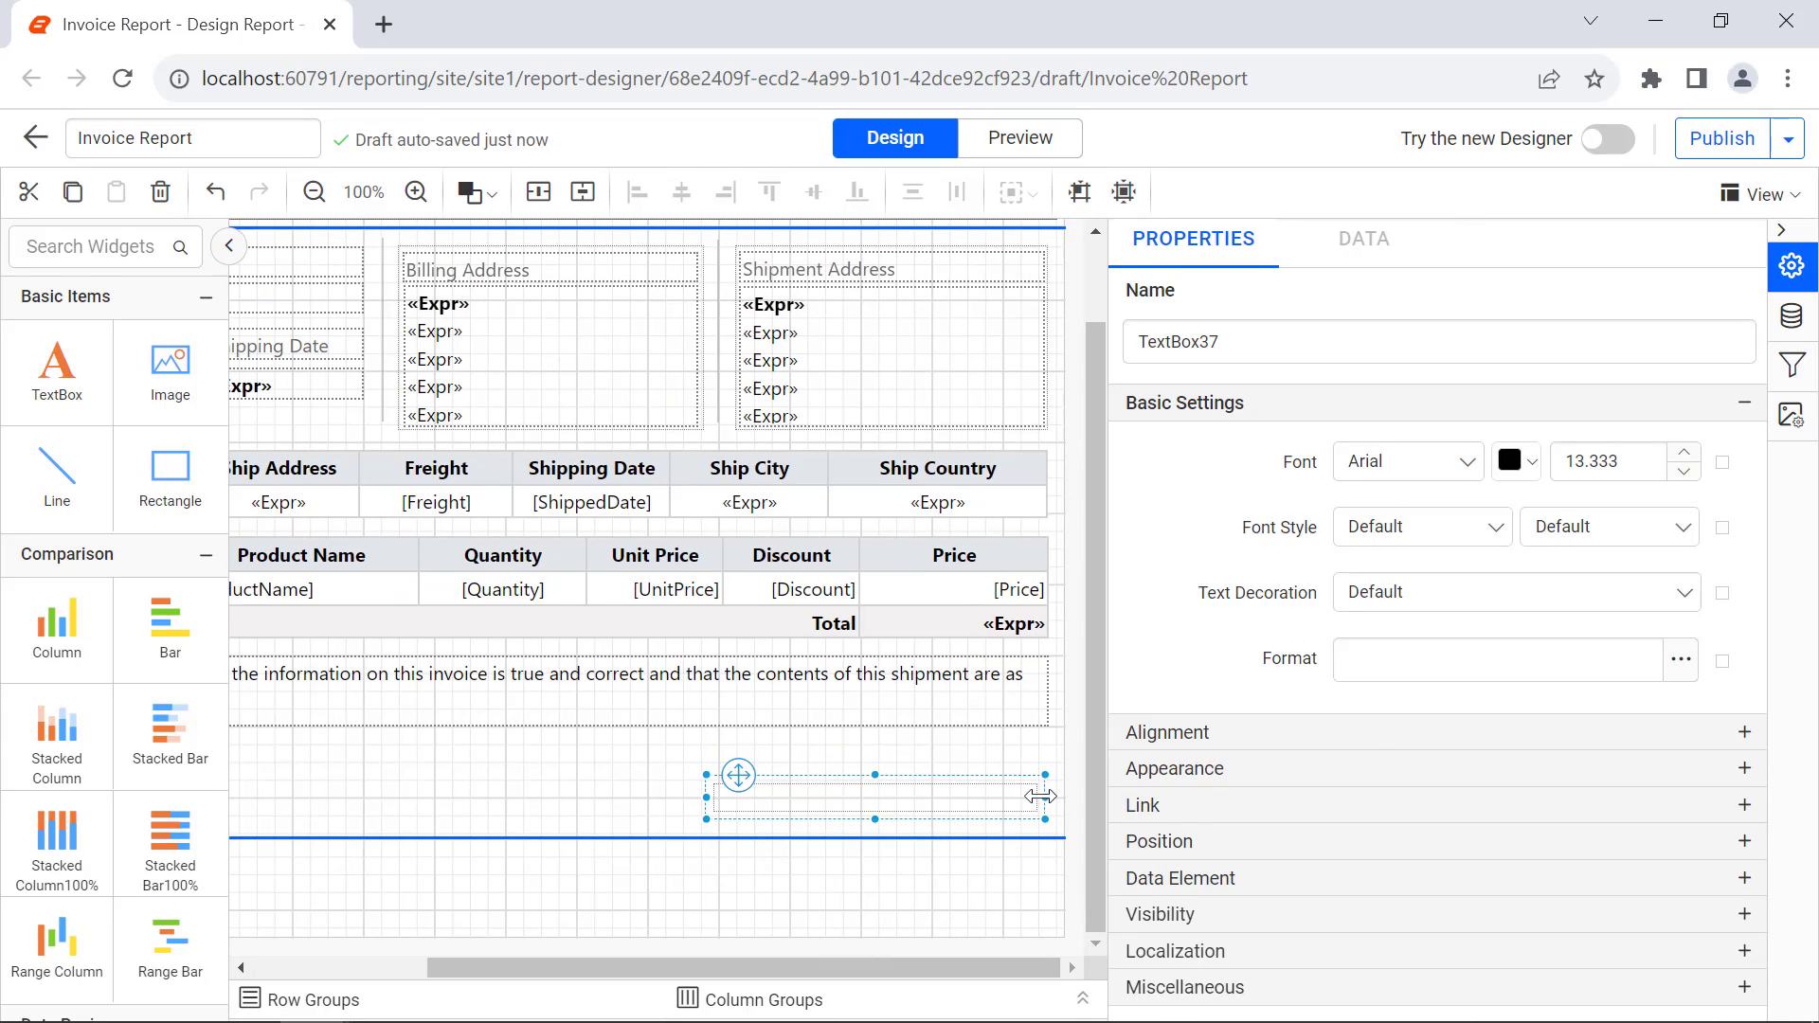
double_click(906, 794)
type("Signature of the Authorized Pers")
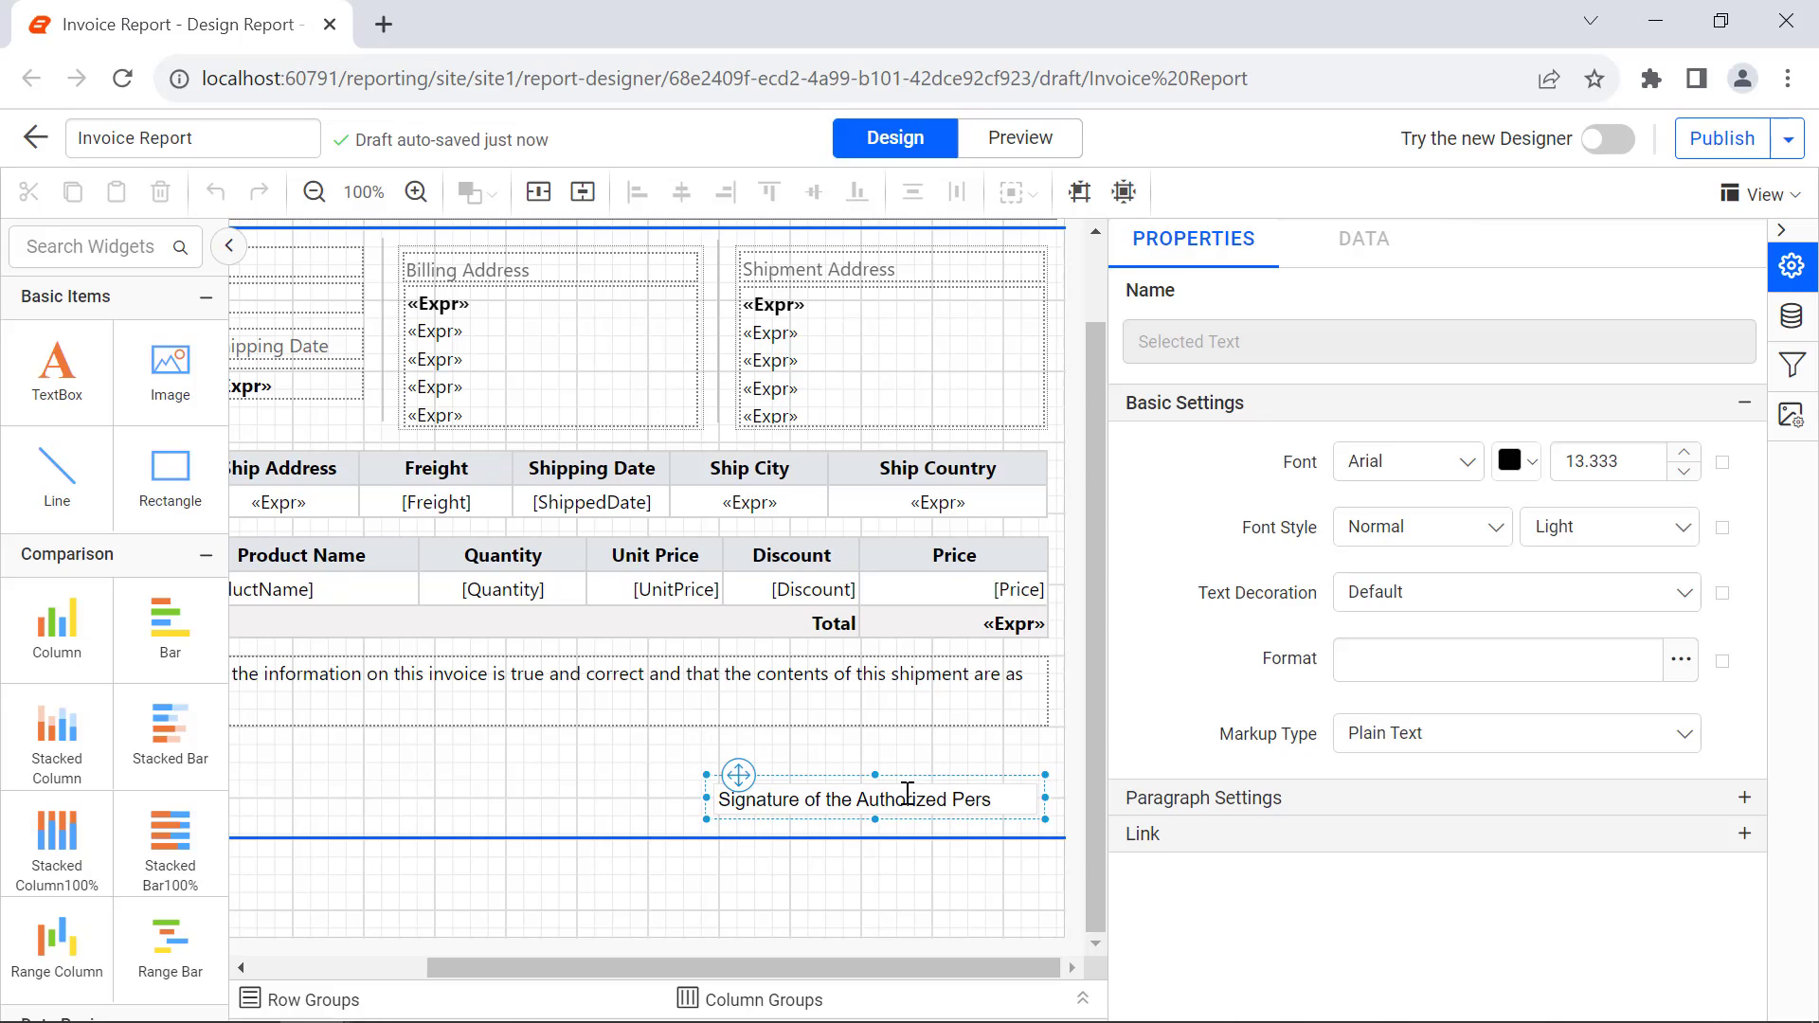
type("on")
key("Escape")
- Set the signature text box's font to Segoe UI
left_click(1367, 464)
type("Seg")
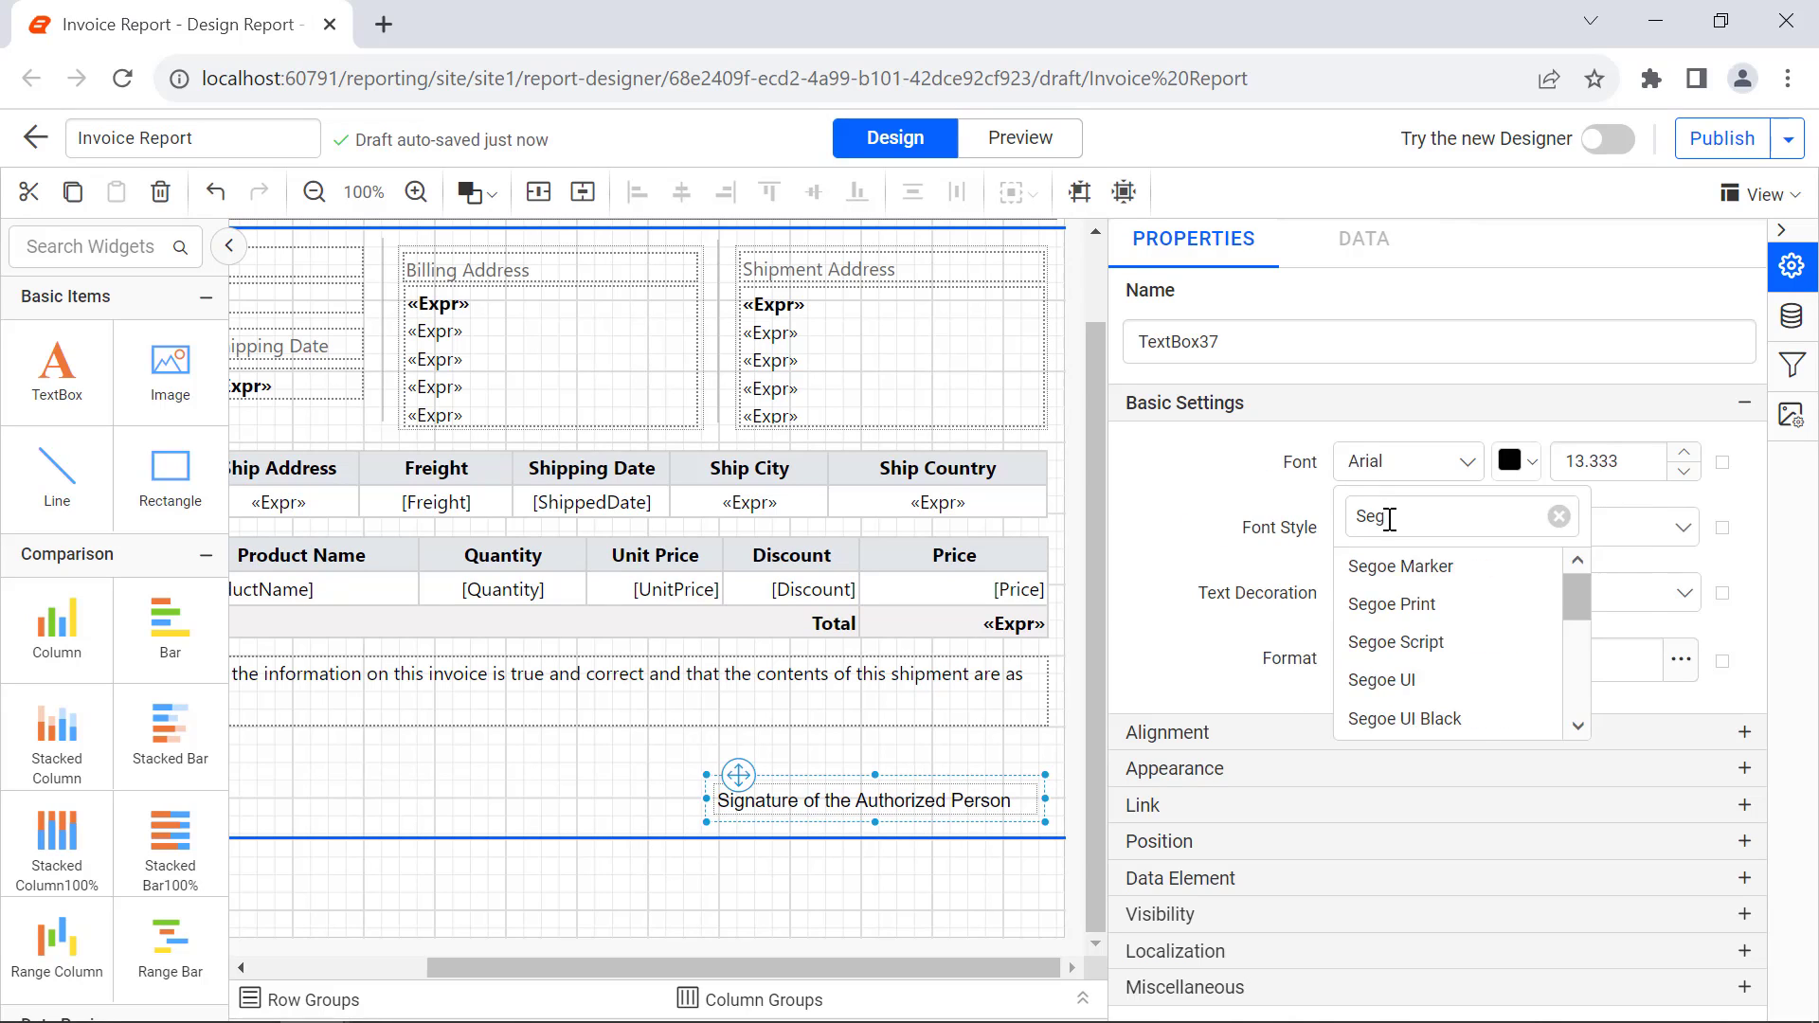
left_click(1389, 679)
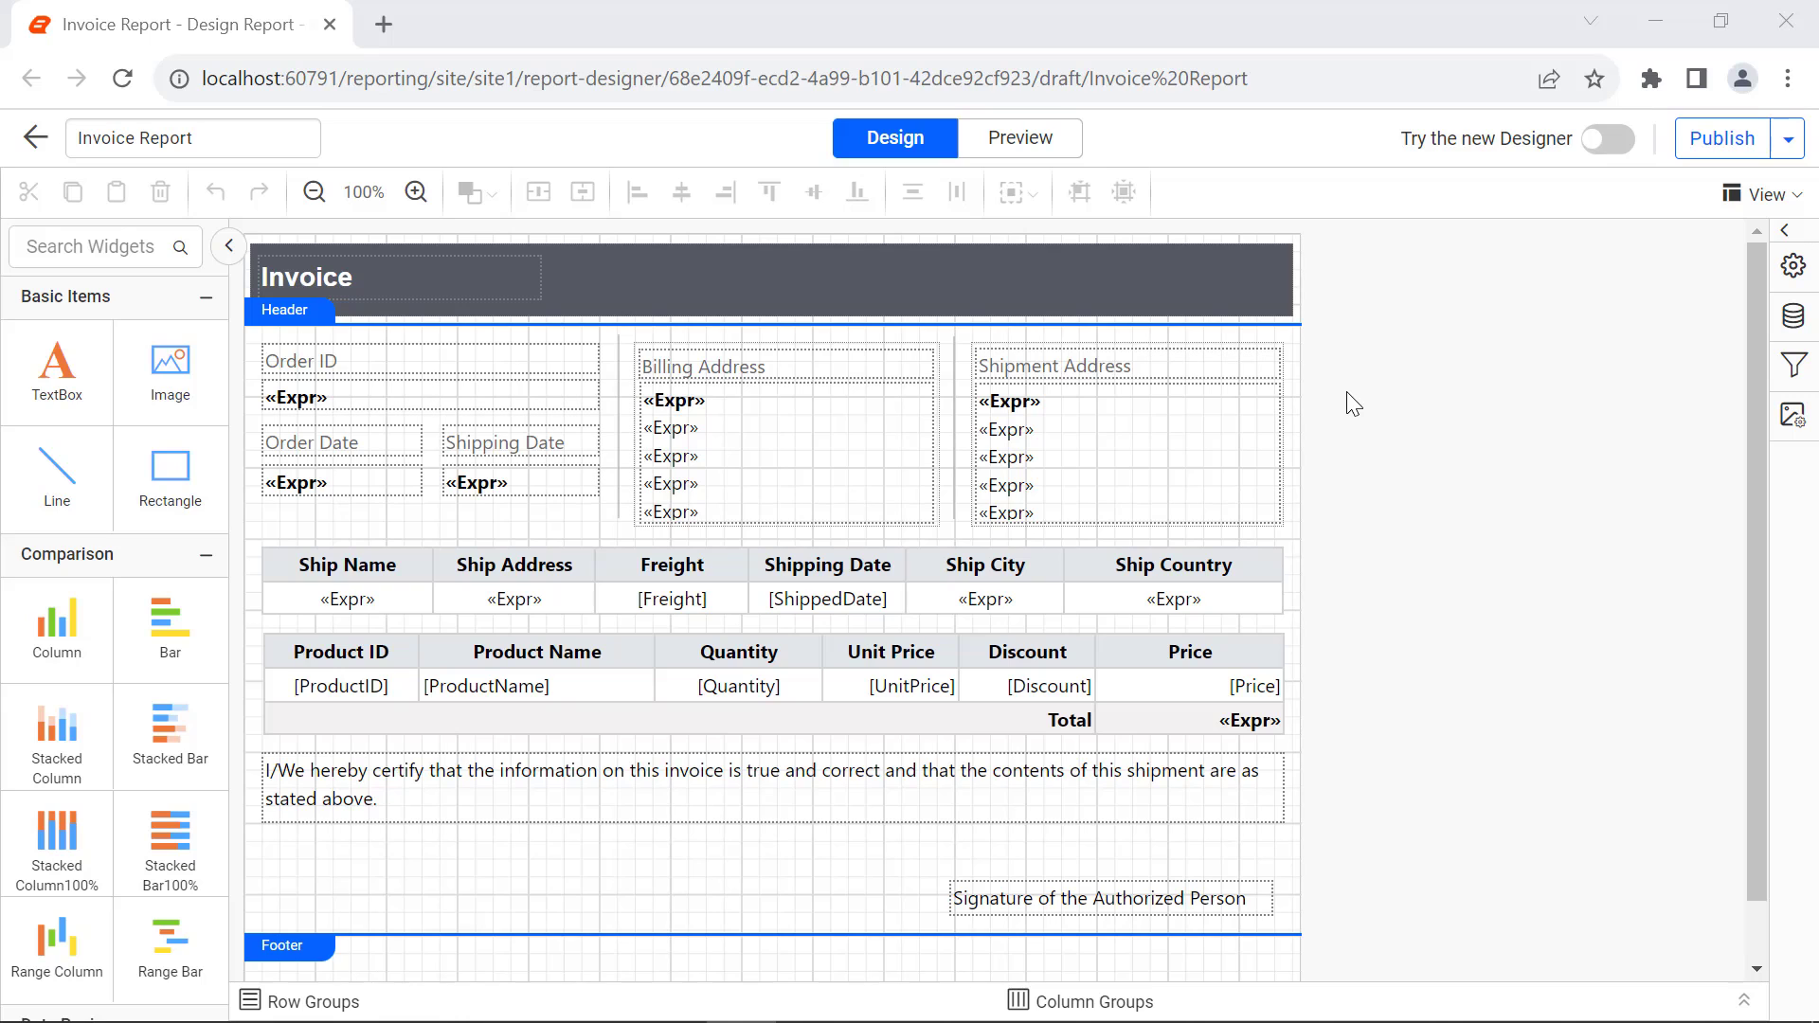
- Preview the invoice report and show its Invoice ID parameter
left_click(1061, 150)
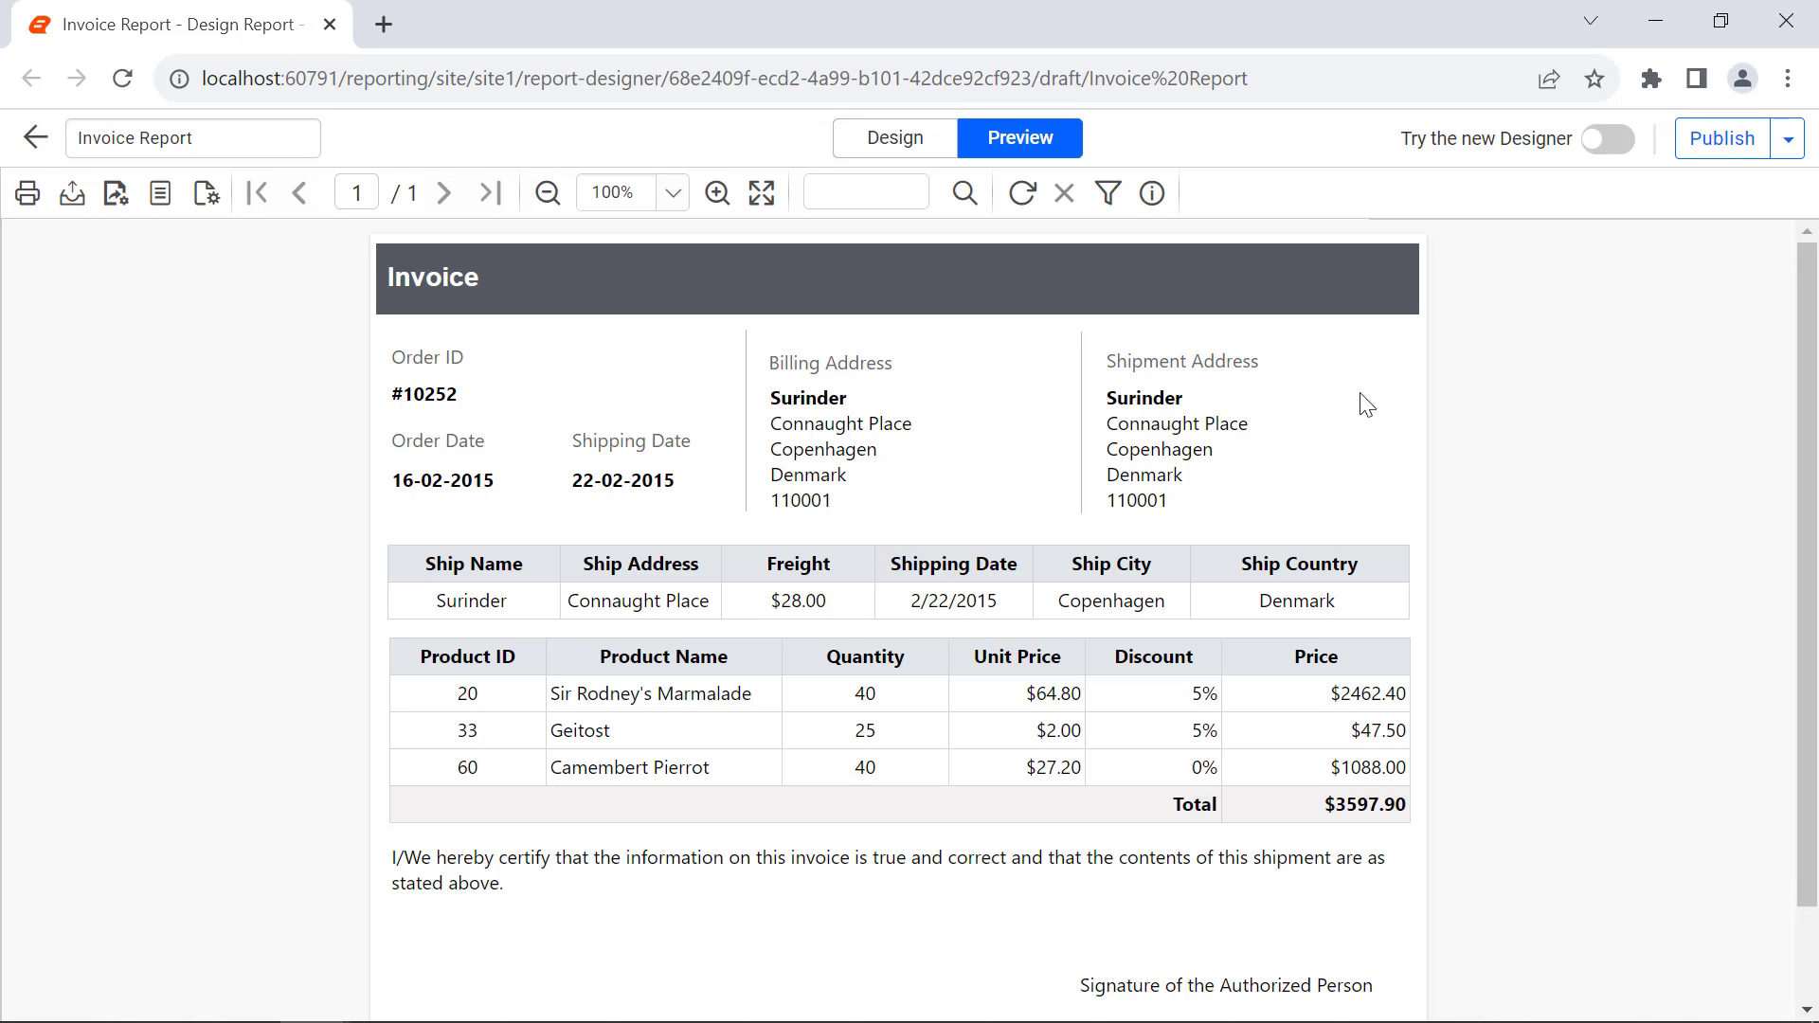
left_click(1116, 199)
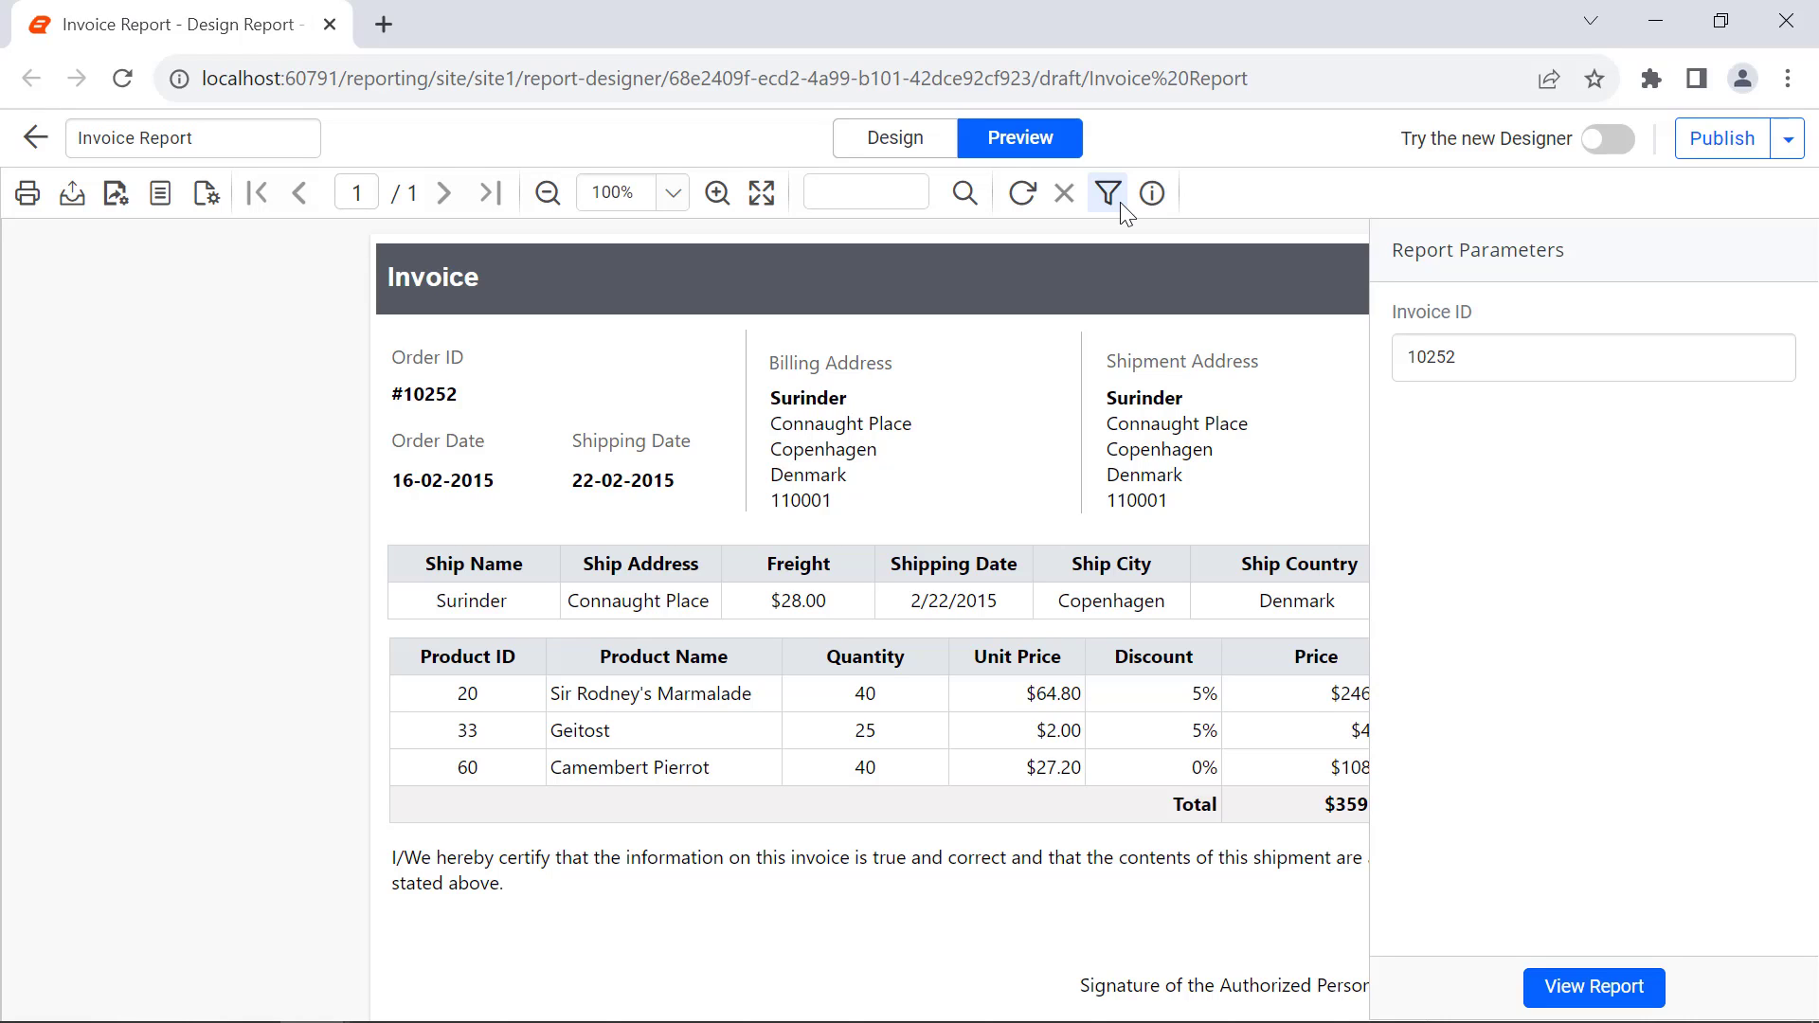
- Return to designing the report and start a new dataset named InvoiceDetails from the existing Northwind data source
left_click(919, 152)
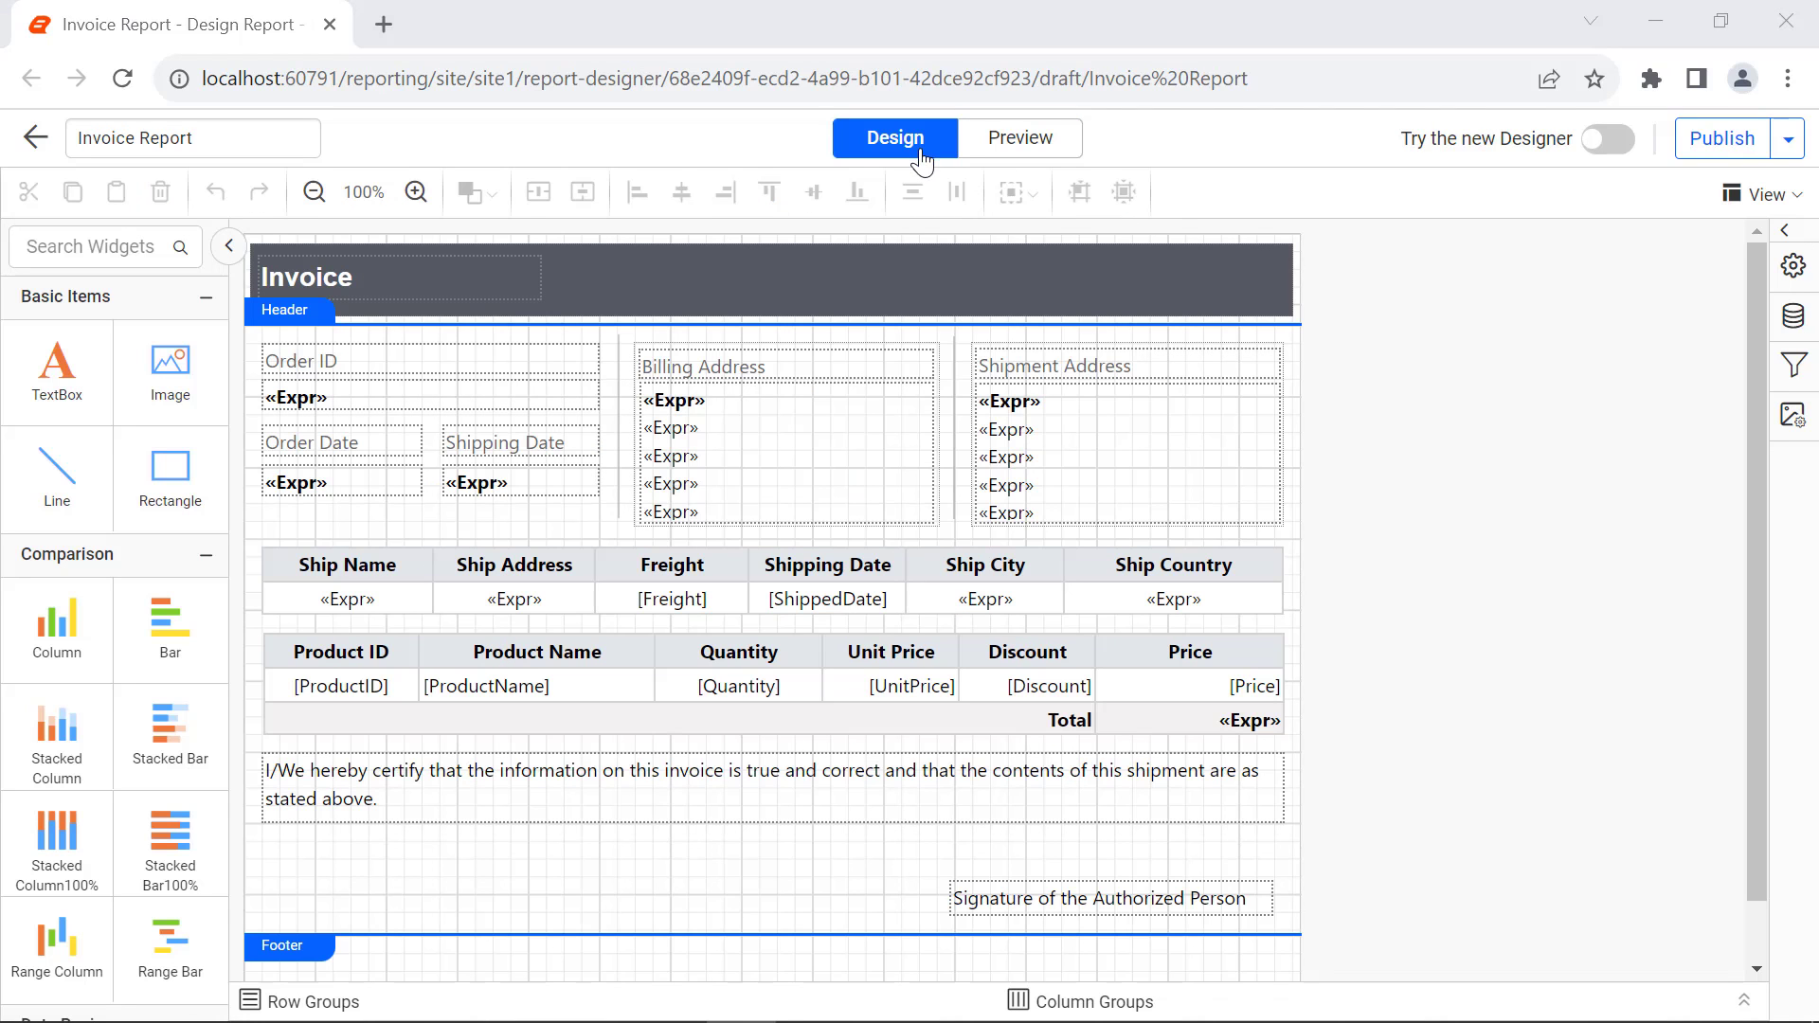
left_click(1793, 315)
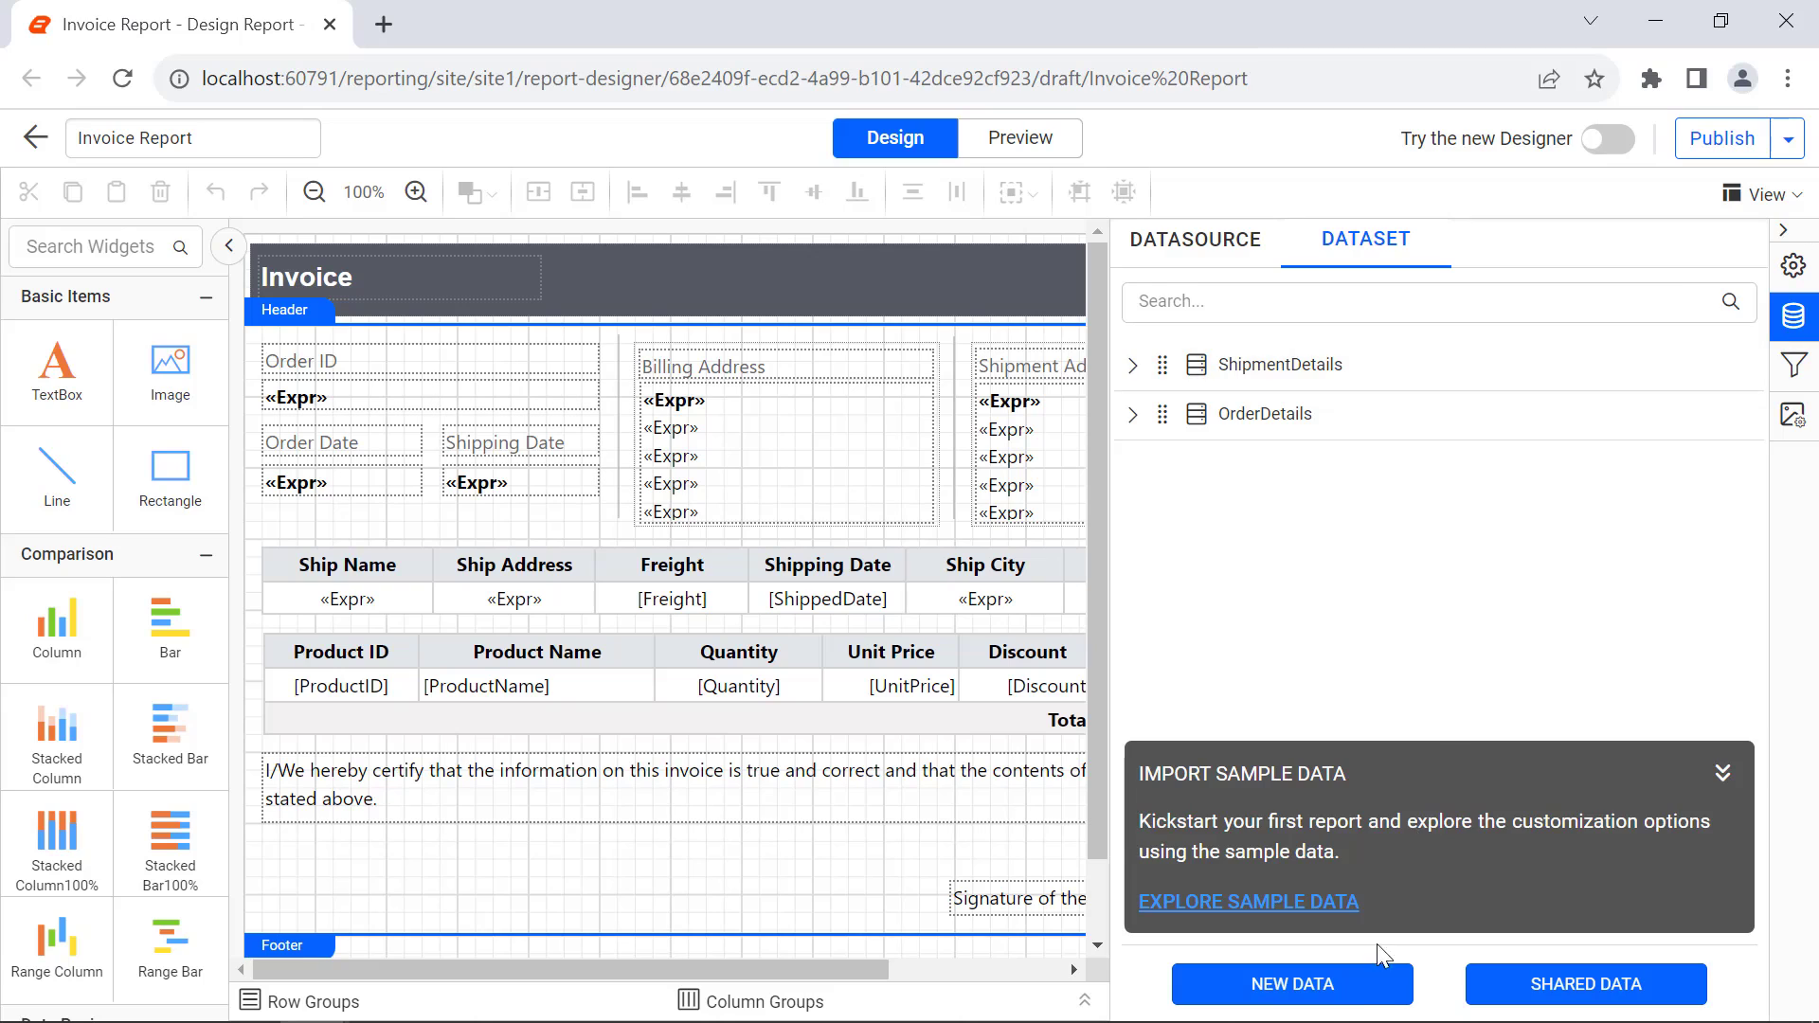
left_click(1345, 980)
left_click(1133, 294)
left_click(1534, 375)
left_click(1182, 426)
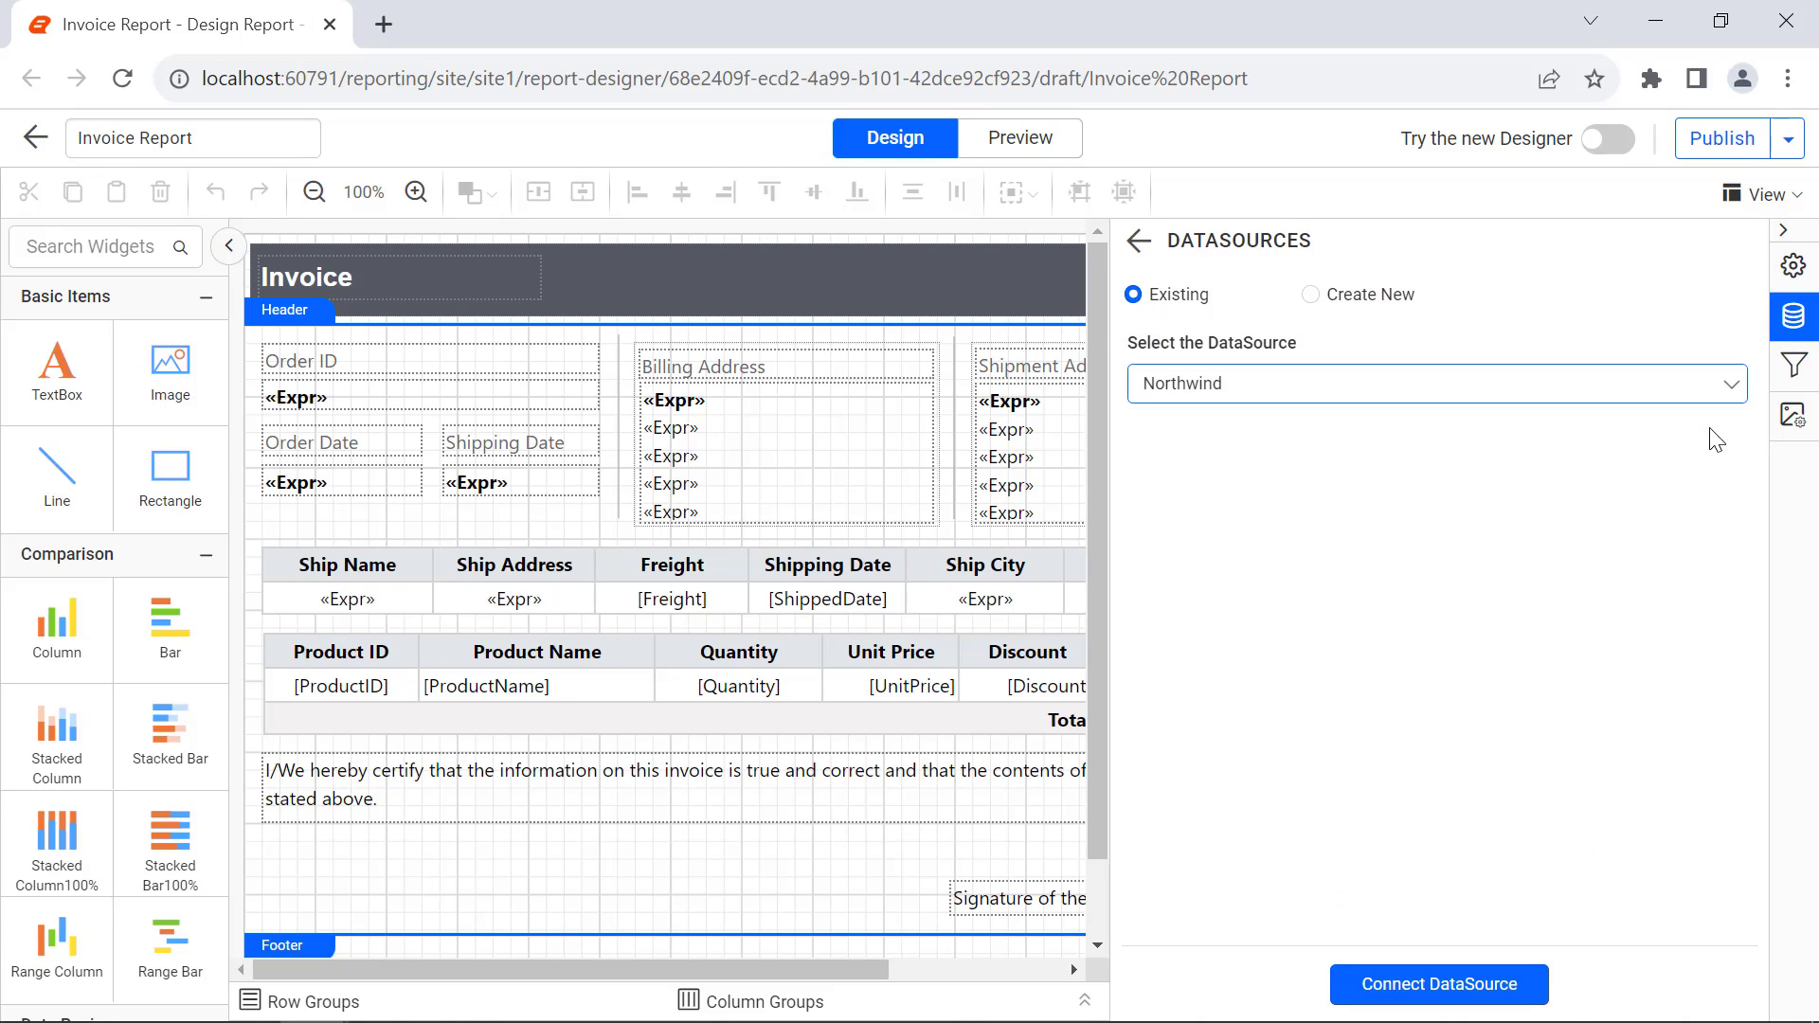
left_click(1536, 985)
double_click(718, 243)
type("InvoiceDetails")
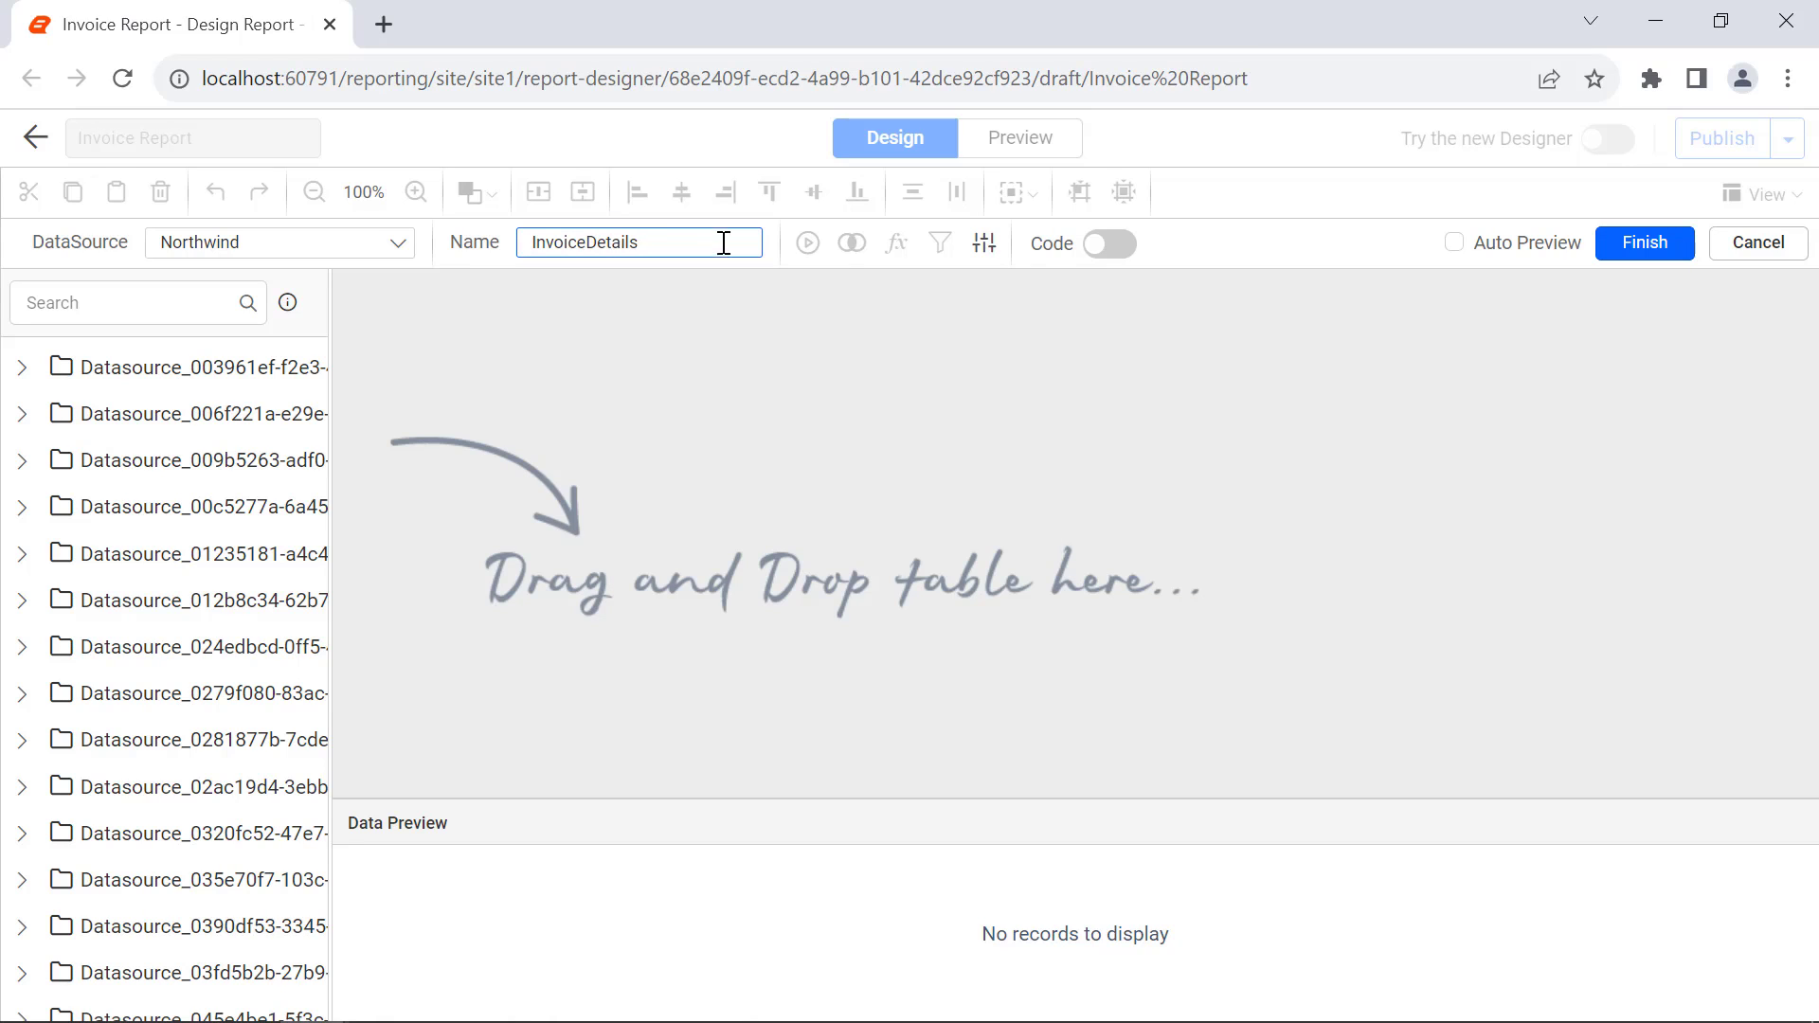
- Define the InvoiceDetails dataset with the code query "SELECT DISTINCT OrderID FROM [Order Details]" and finish it
left_click(1107, 243)
left_click(1066, 305)
type("SELECT DISTINCT OrderID FROM [Order Details]")
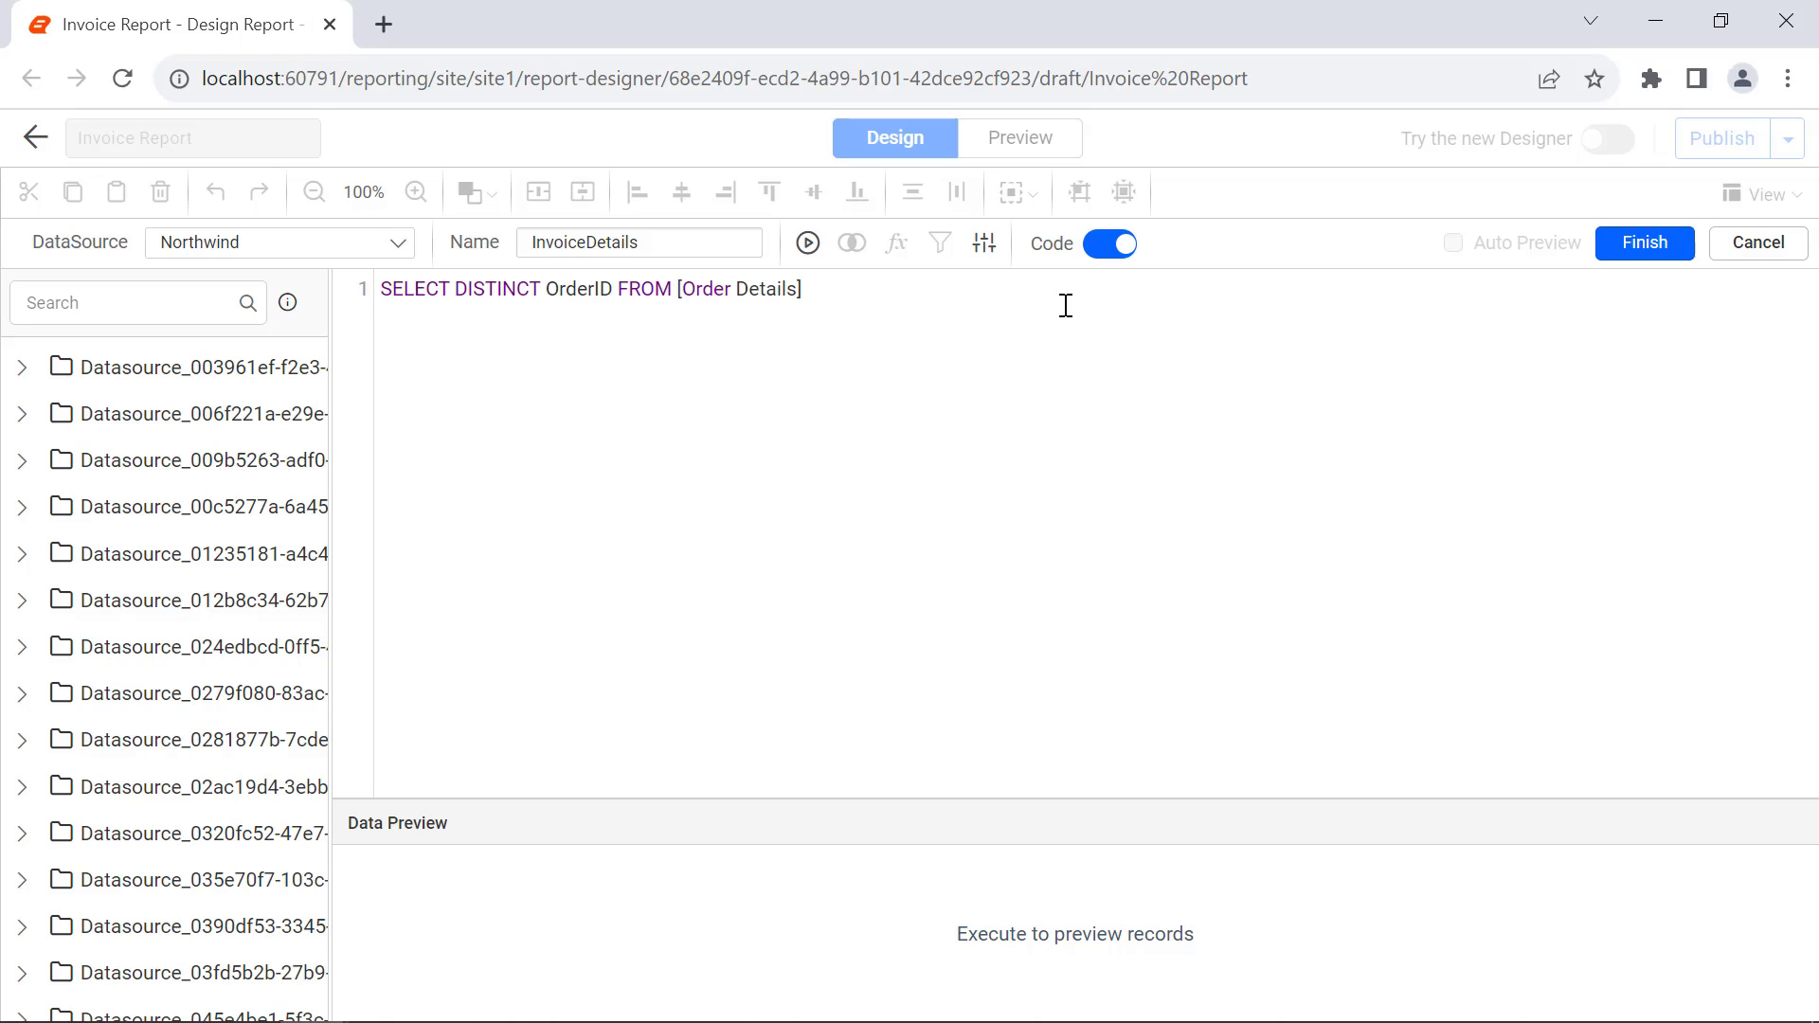
left_click(1644, 242)
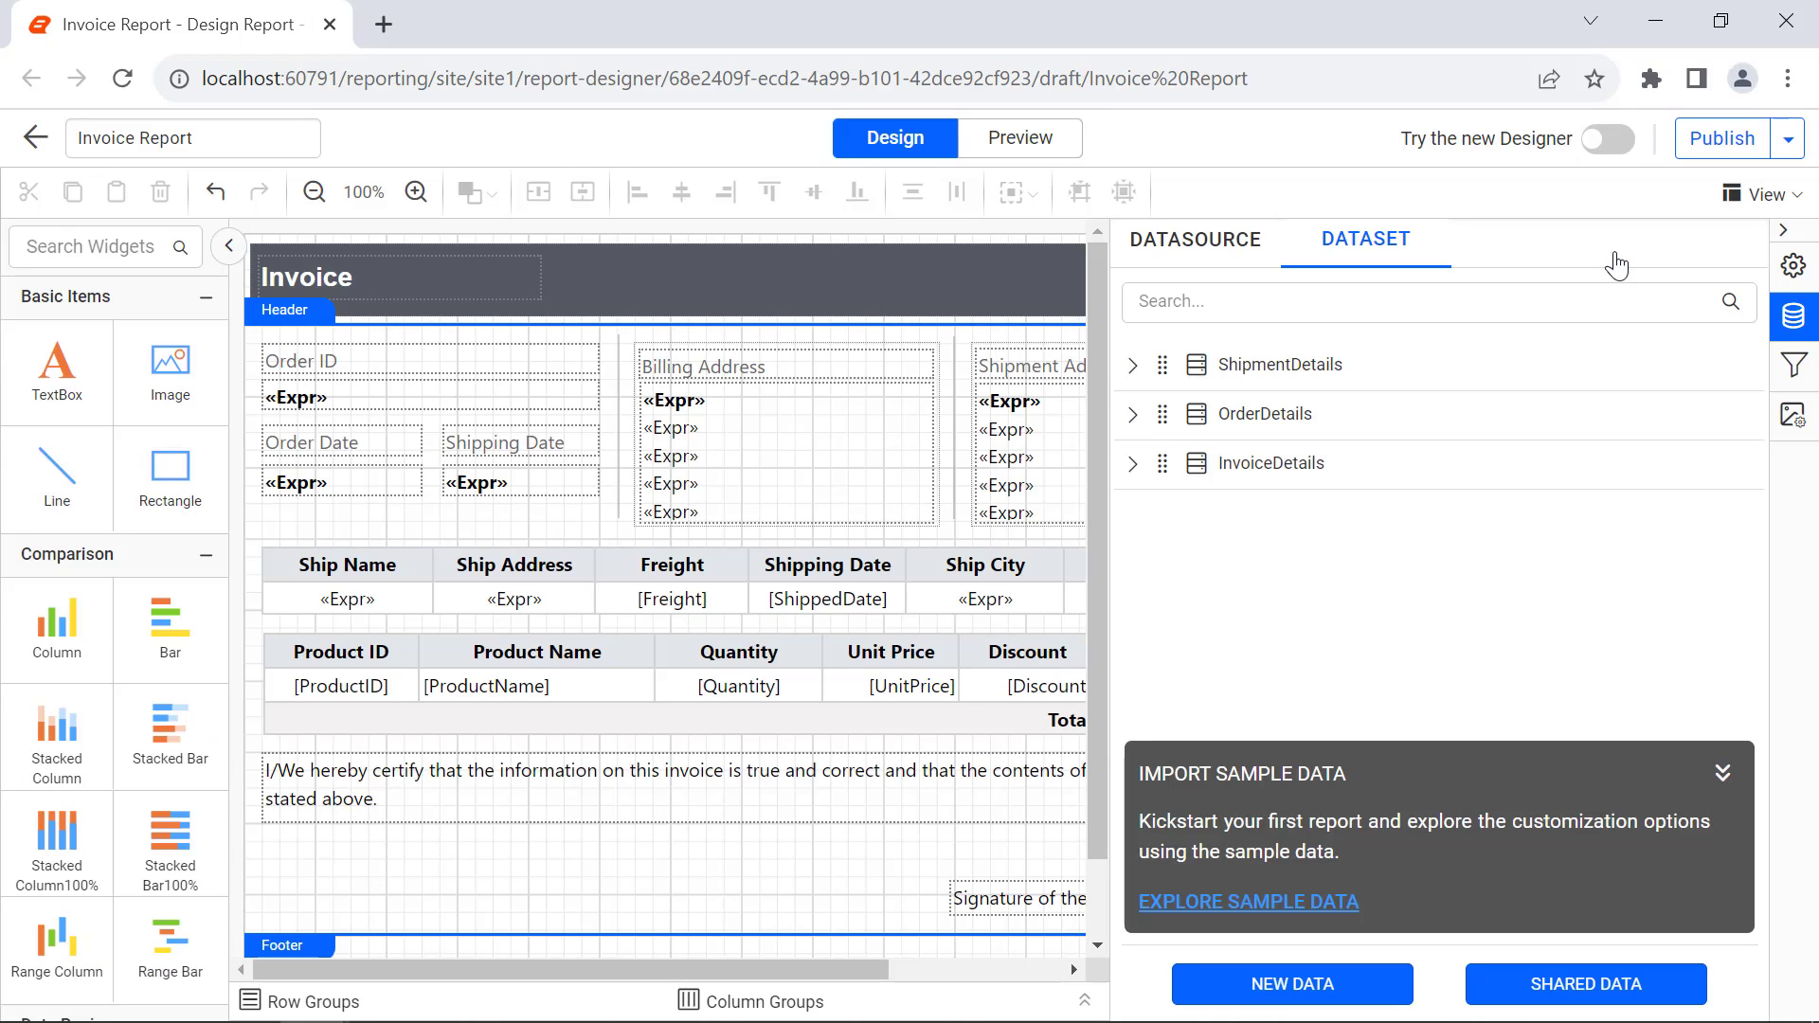
- Edit the InvoiceID parameter so its available values are query values from the InvoiceDetails dataset
left_click(1793, 367)
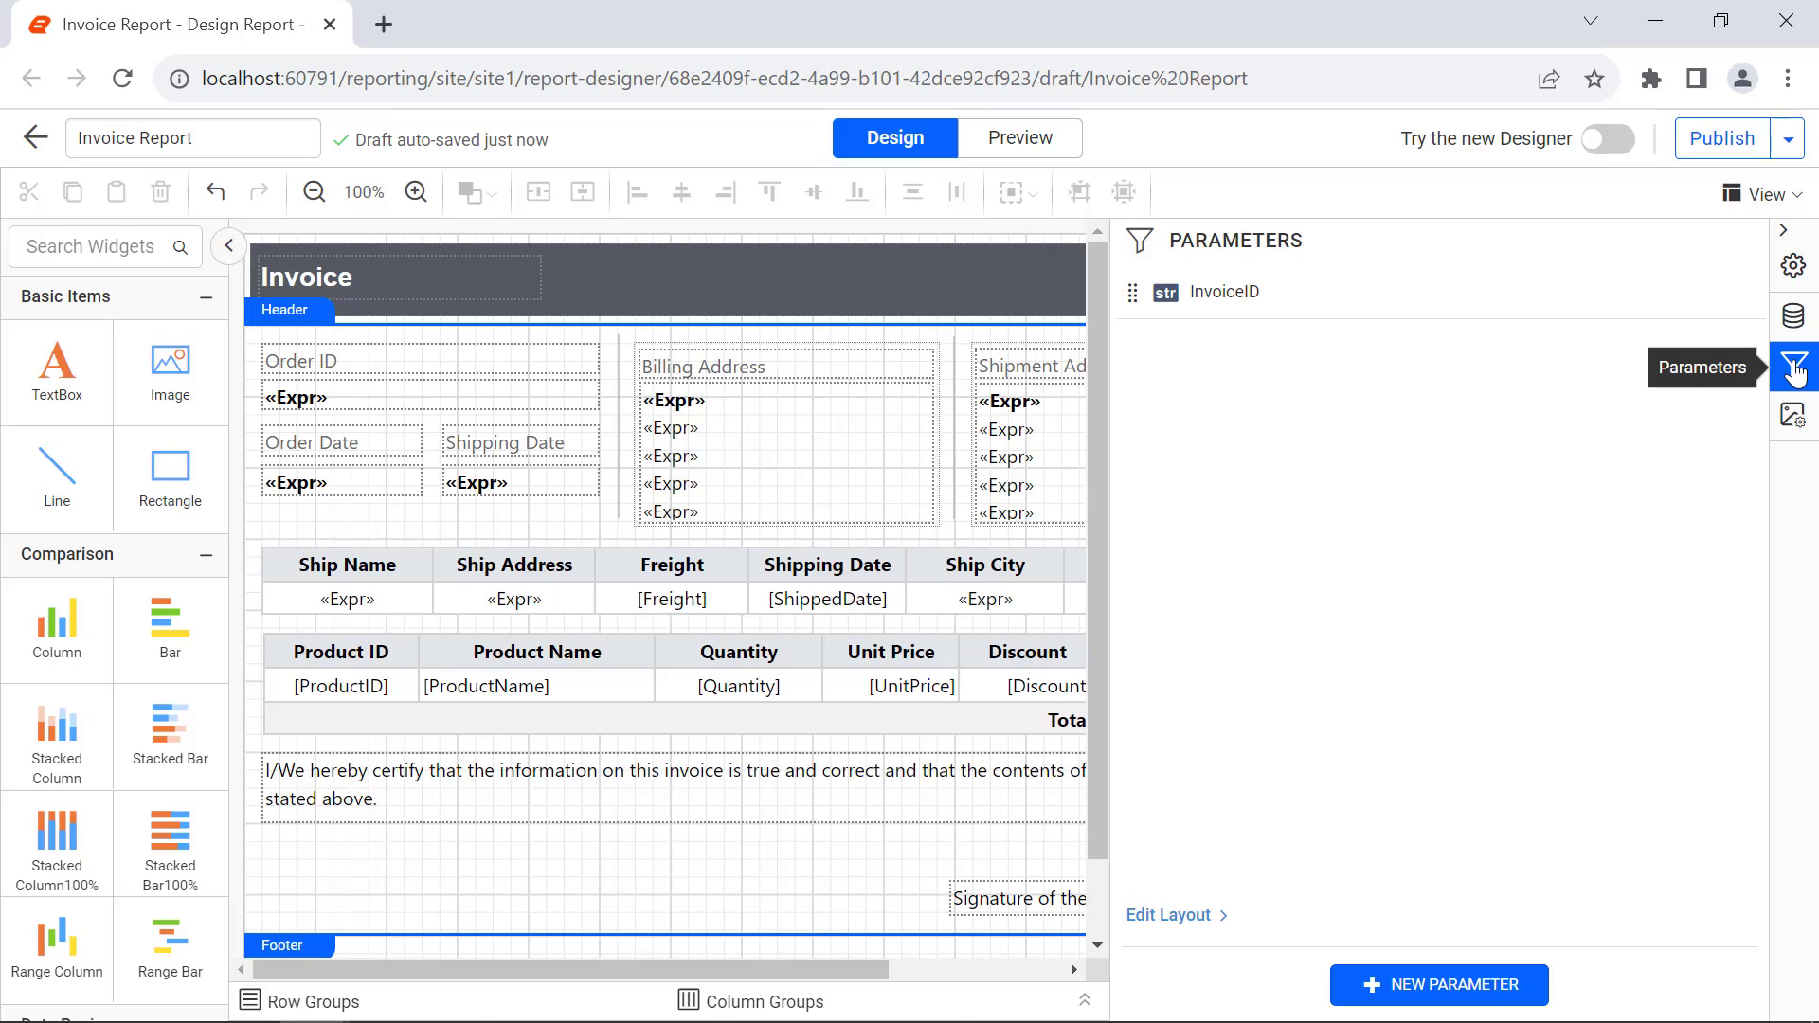
left_click(1749, 295)
left_click(1725, 321)
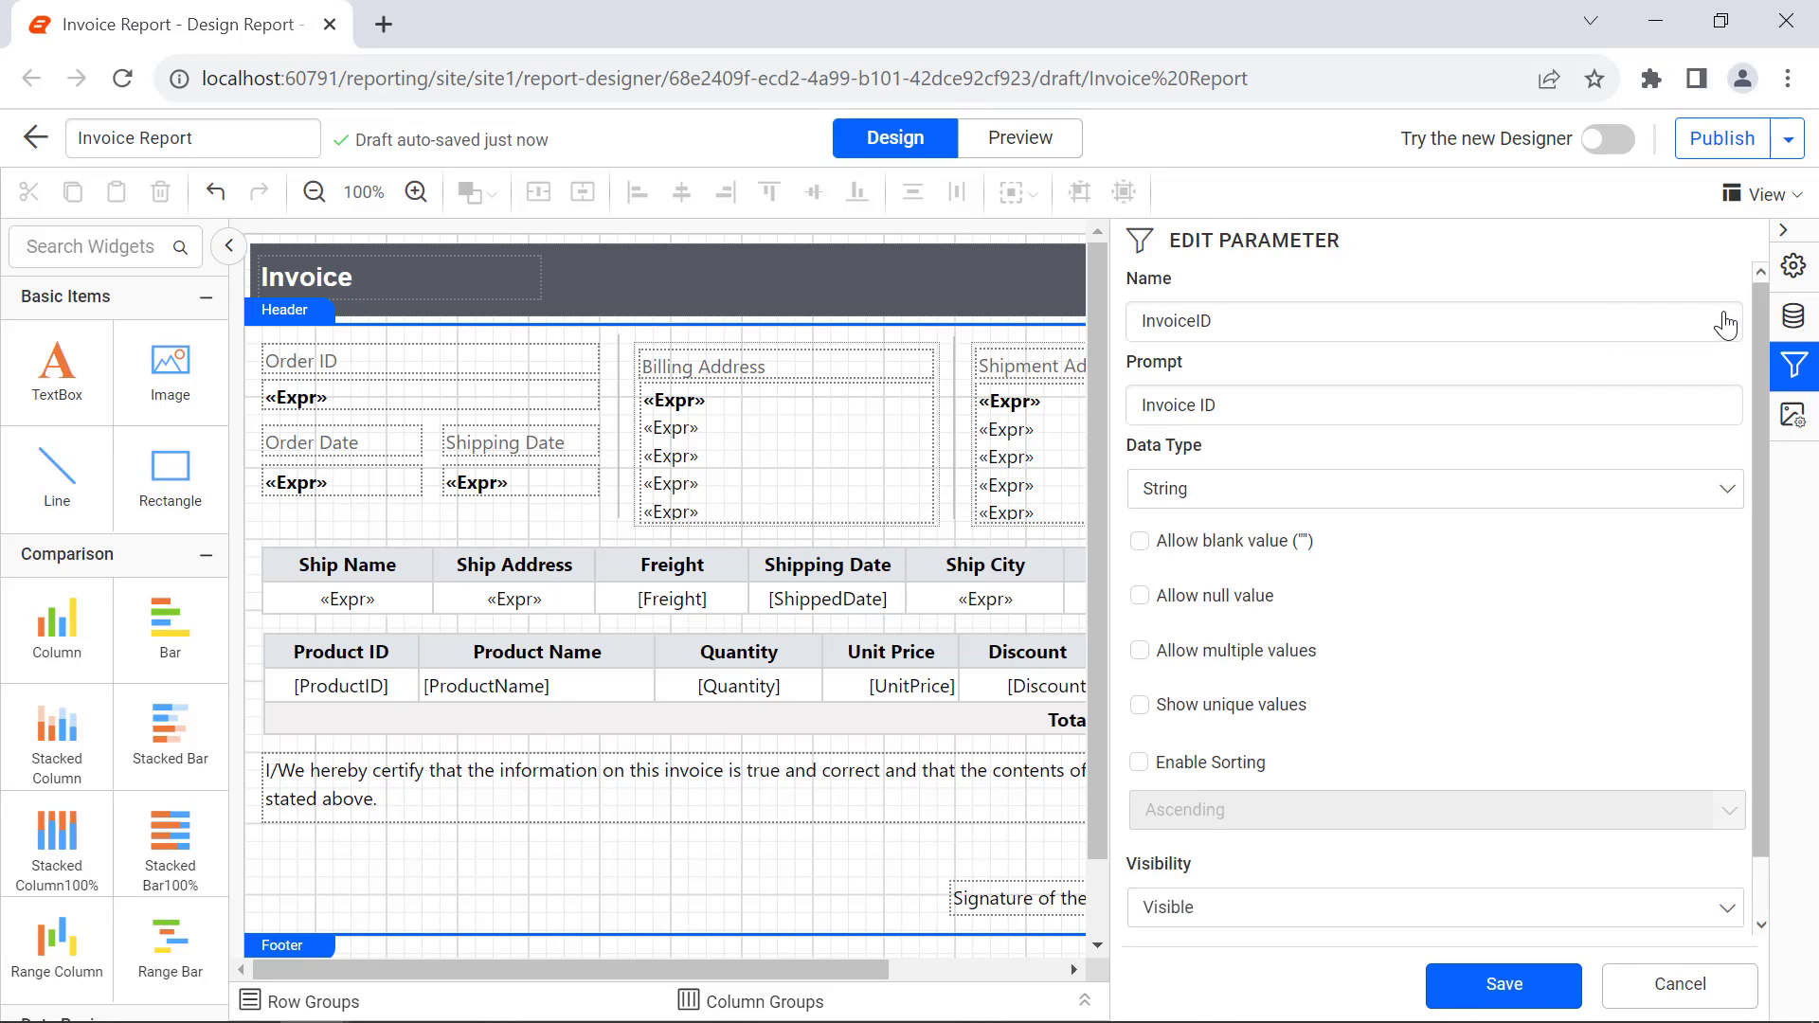
scroll(1725, 325, "down", 1)
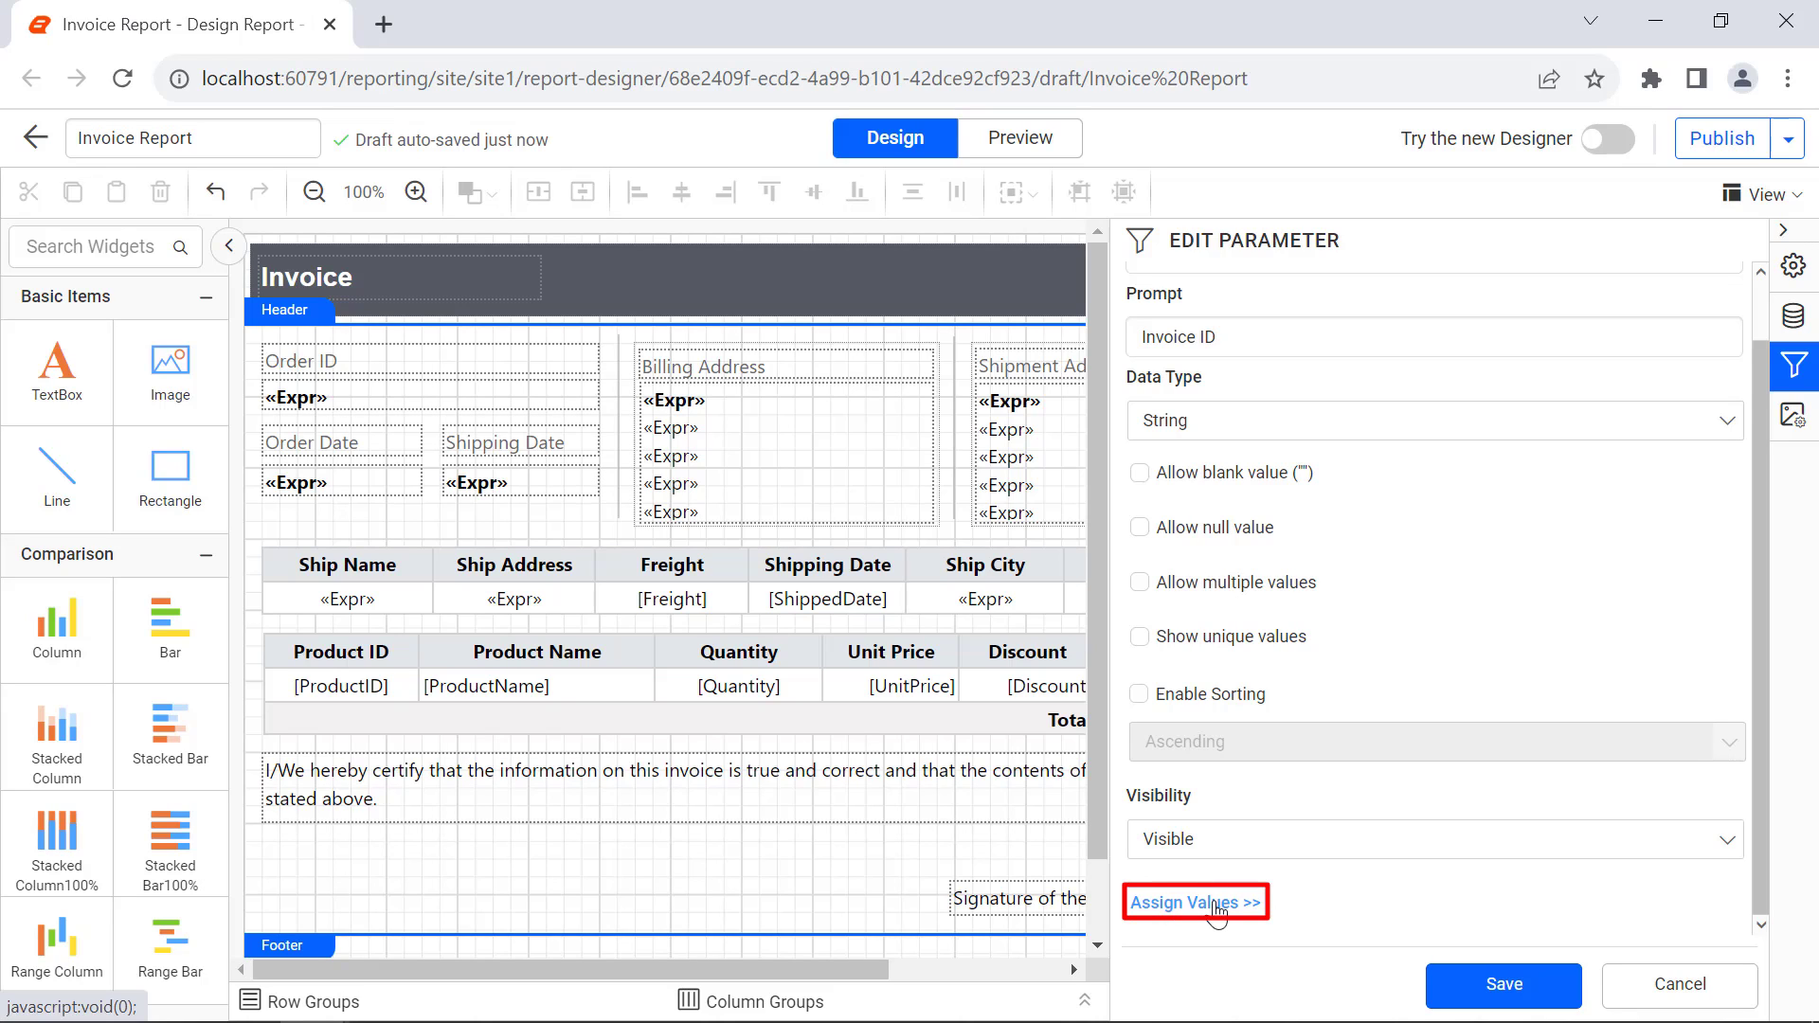
left_click(1185, 903)
left_click(848, 401)
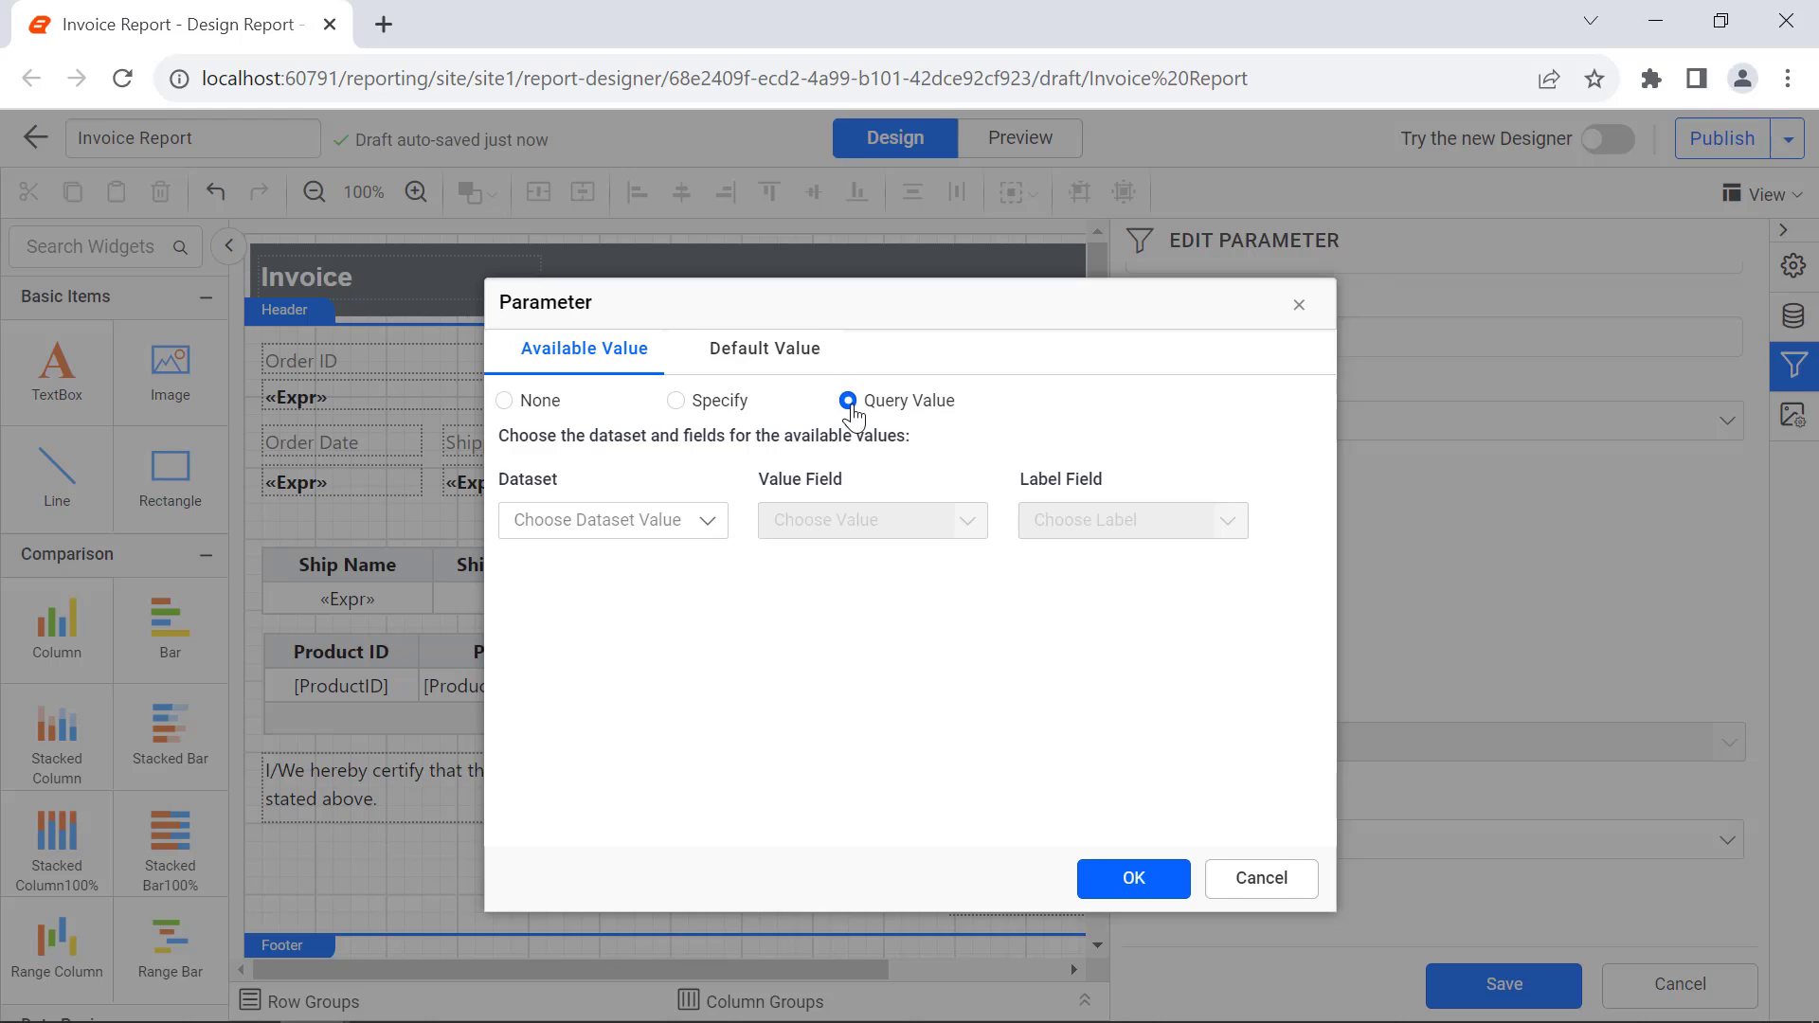
left_click(677, 520)
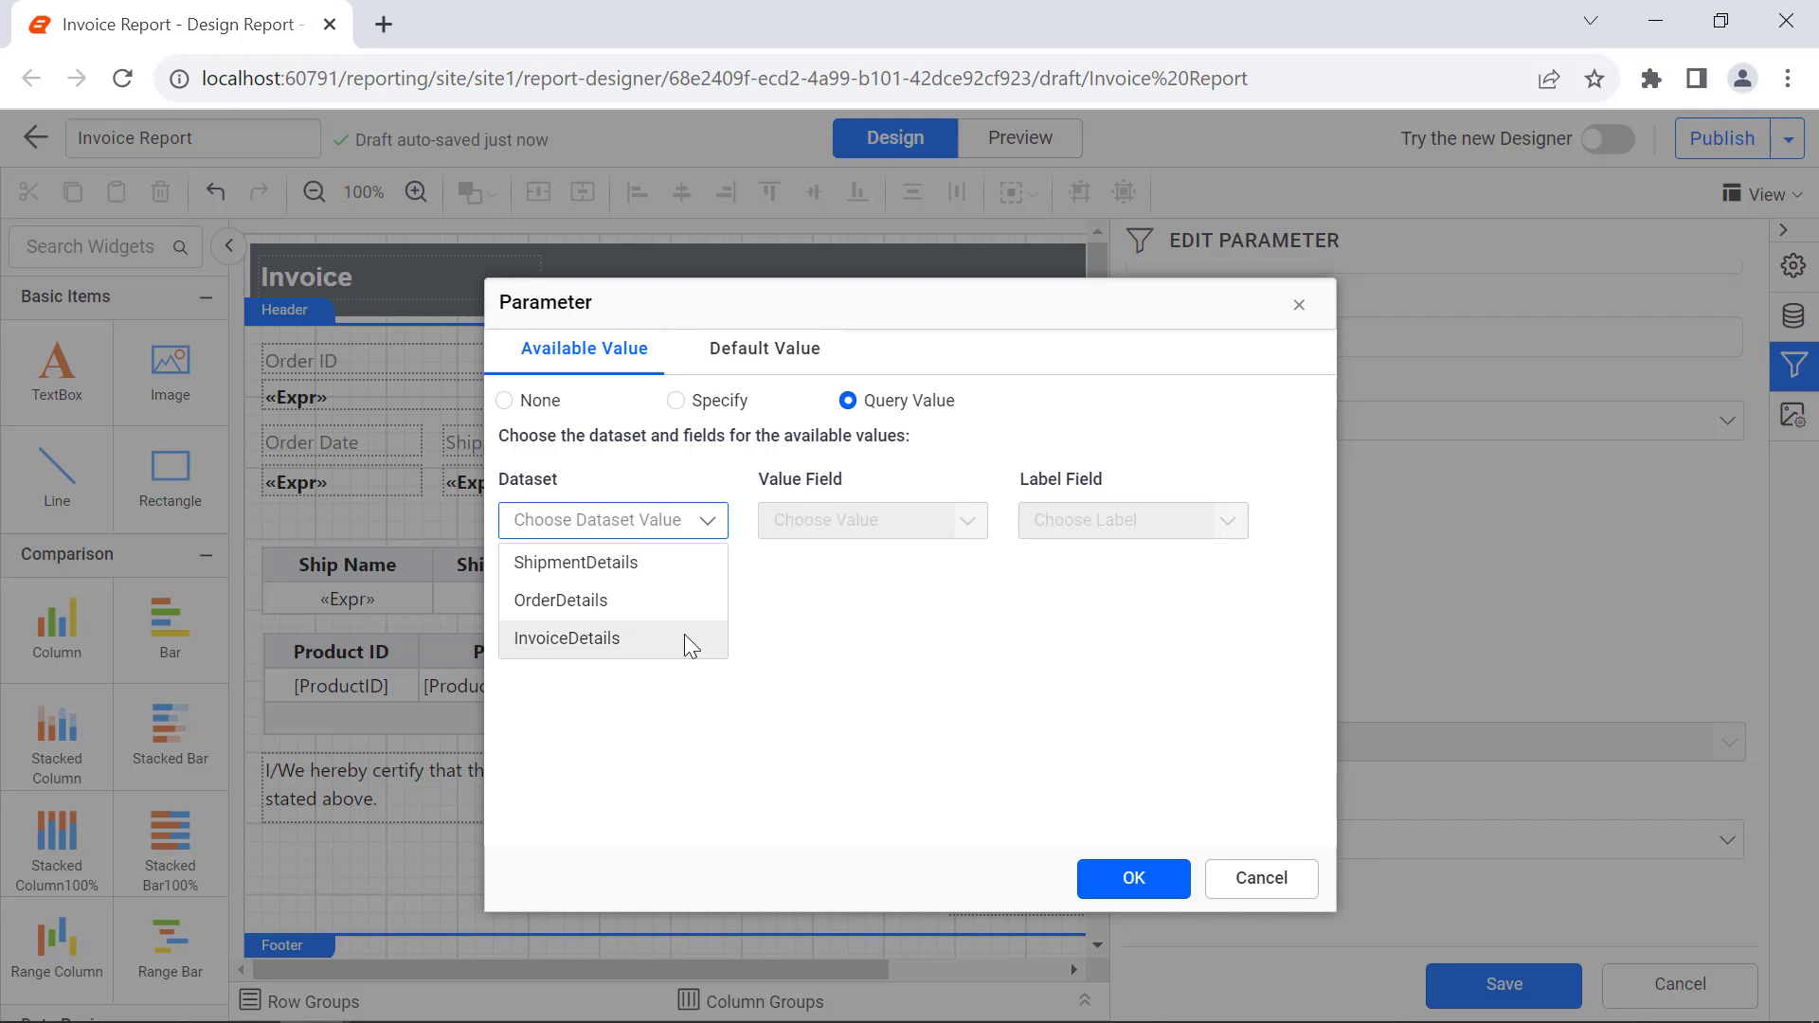
left_click(684, 636)
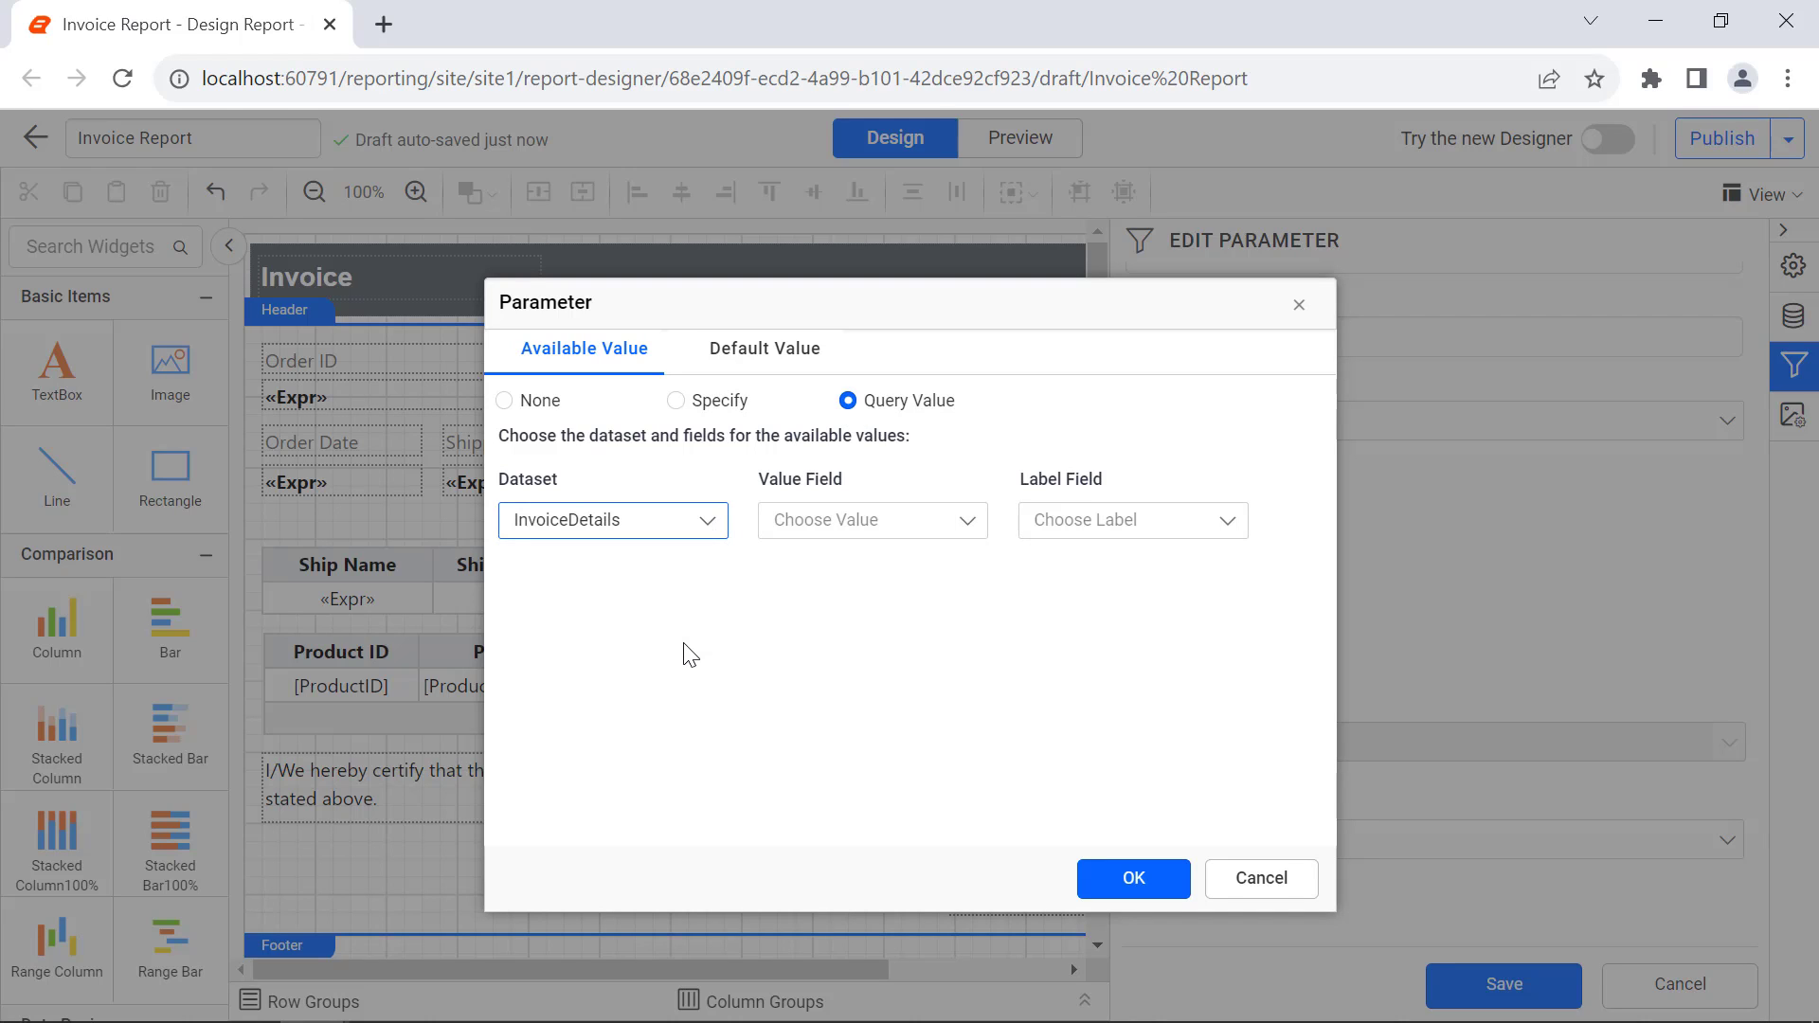
- Use OrderID as both the value field and the label field for the available values, and save the parameter
left_click(919, 522)
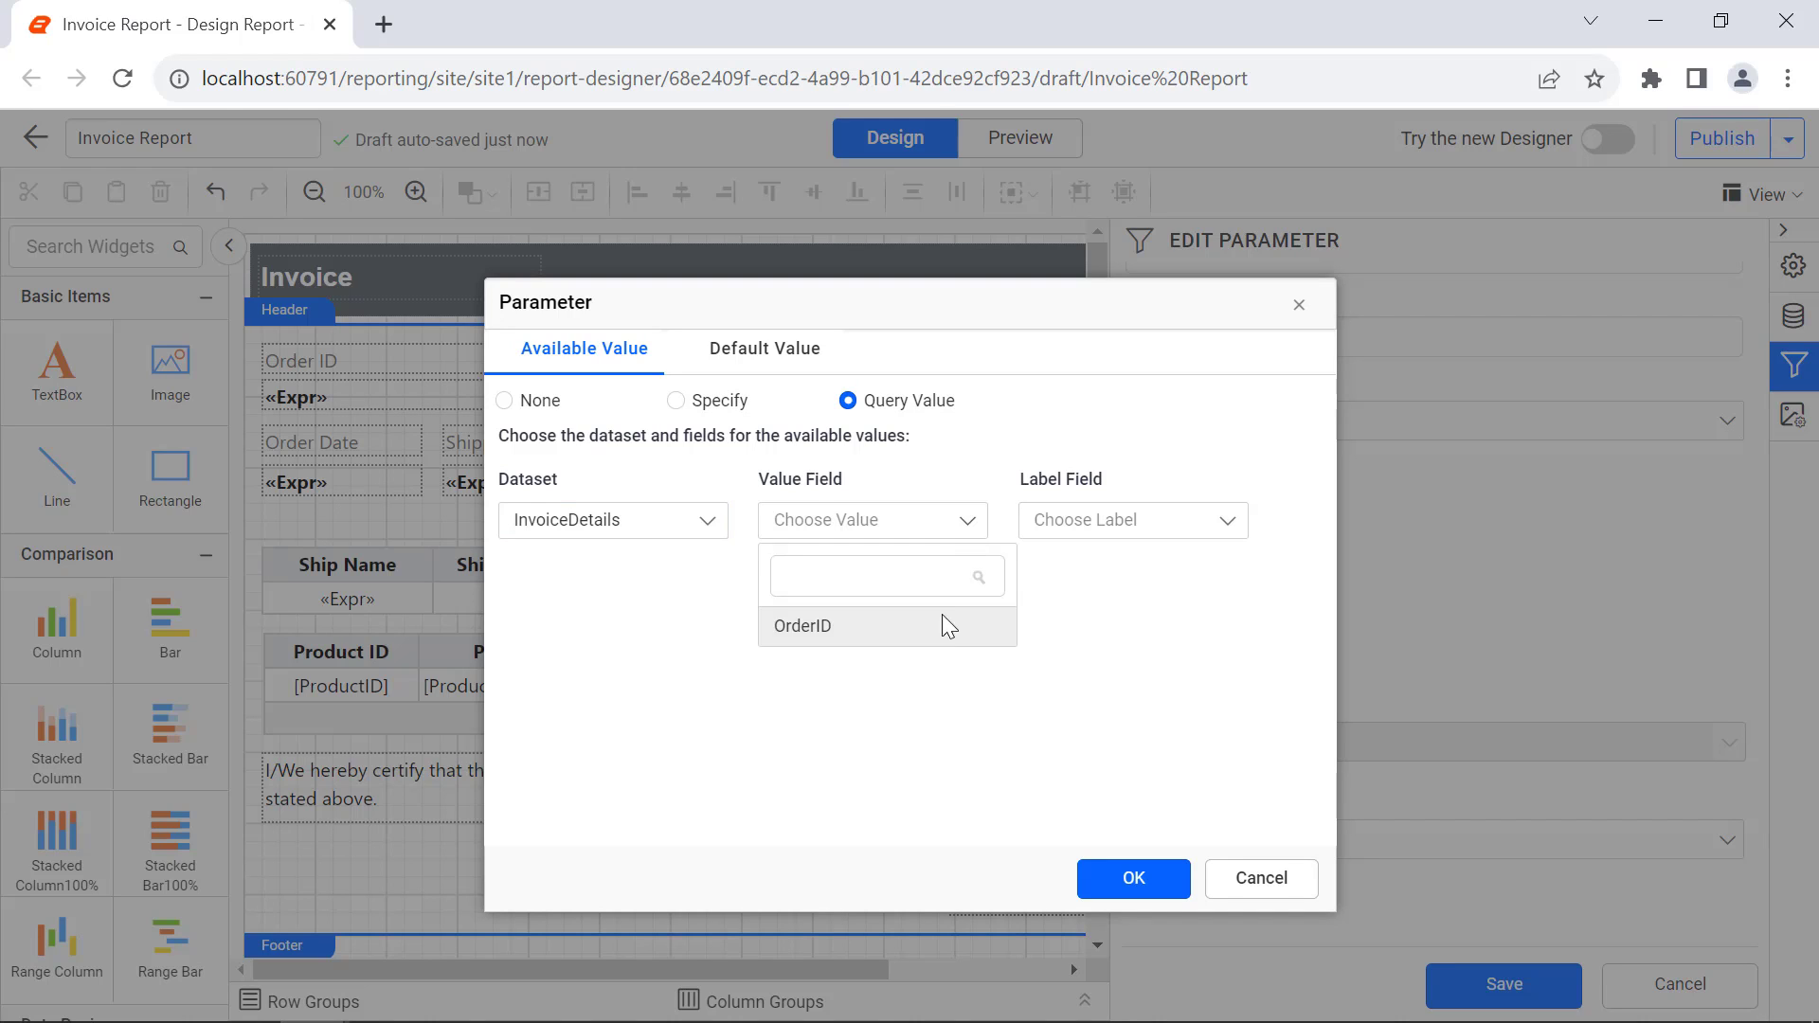
left_click(942, 621)
left_click(1212, 522)
left_click(1186, 620)
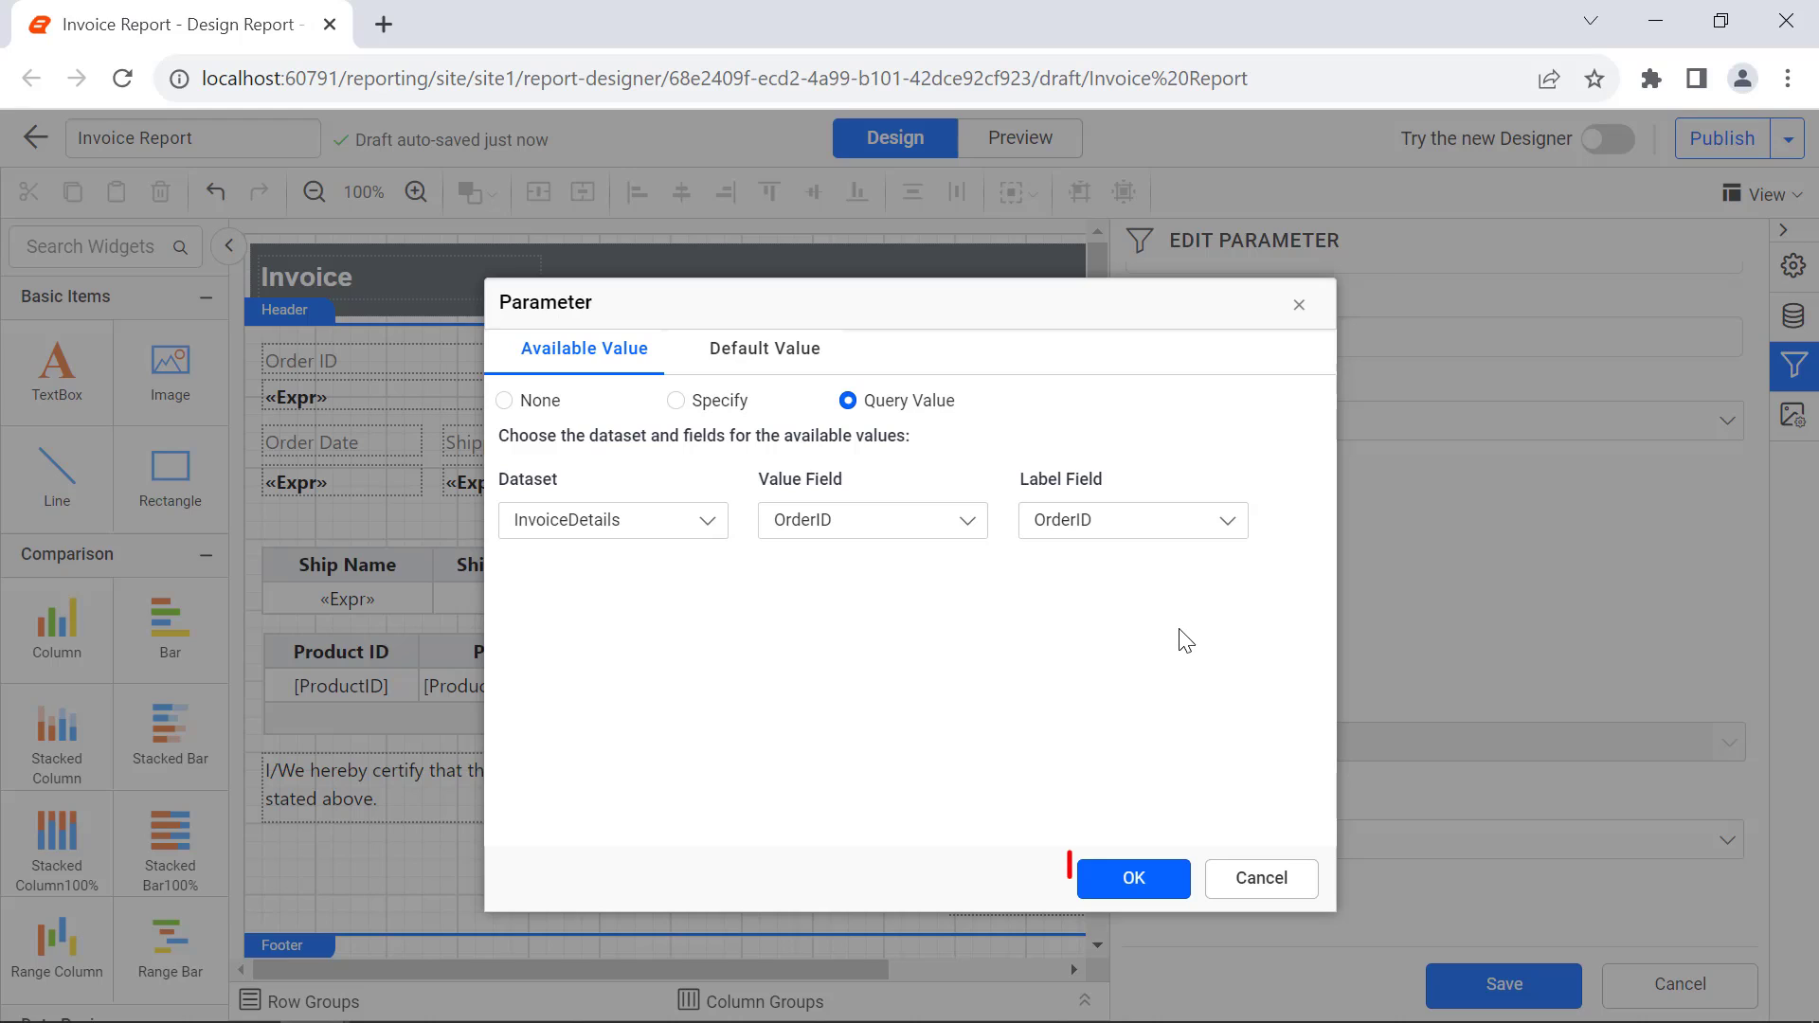
left_click(1129, 883)
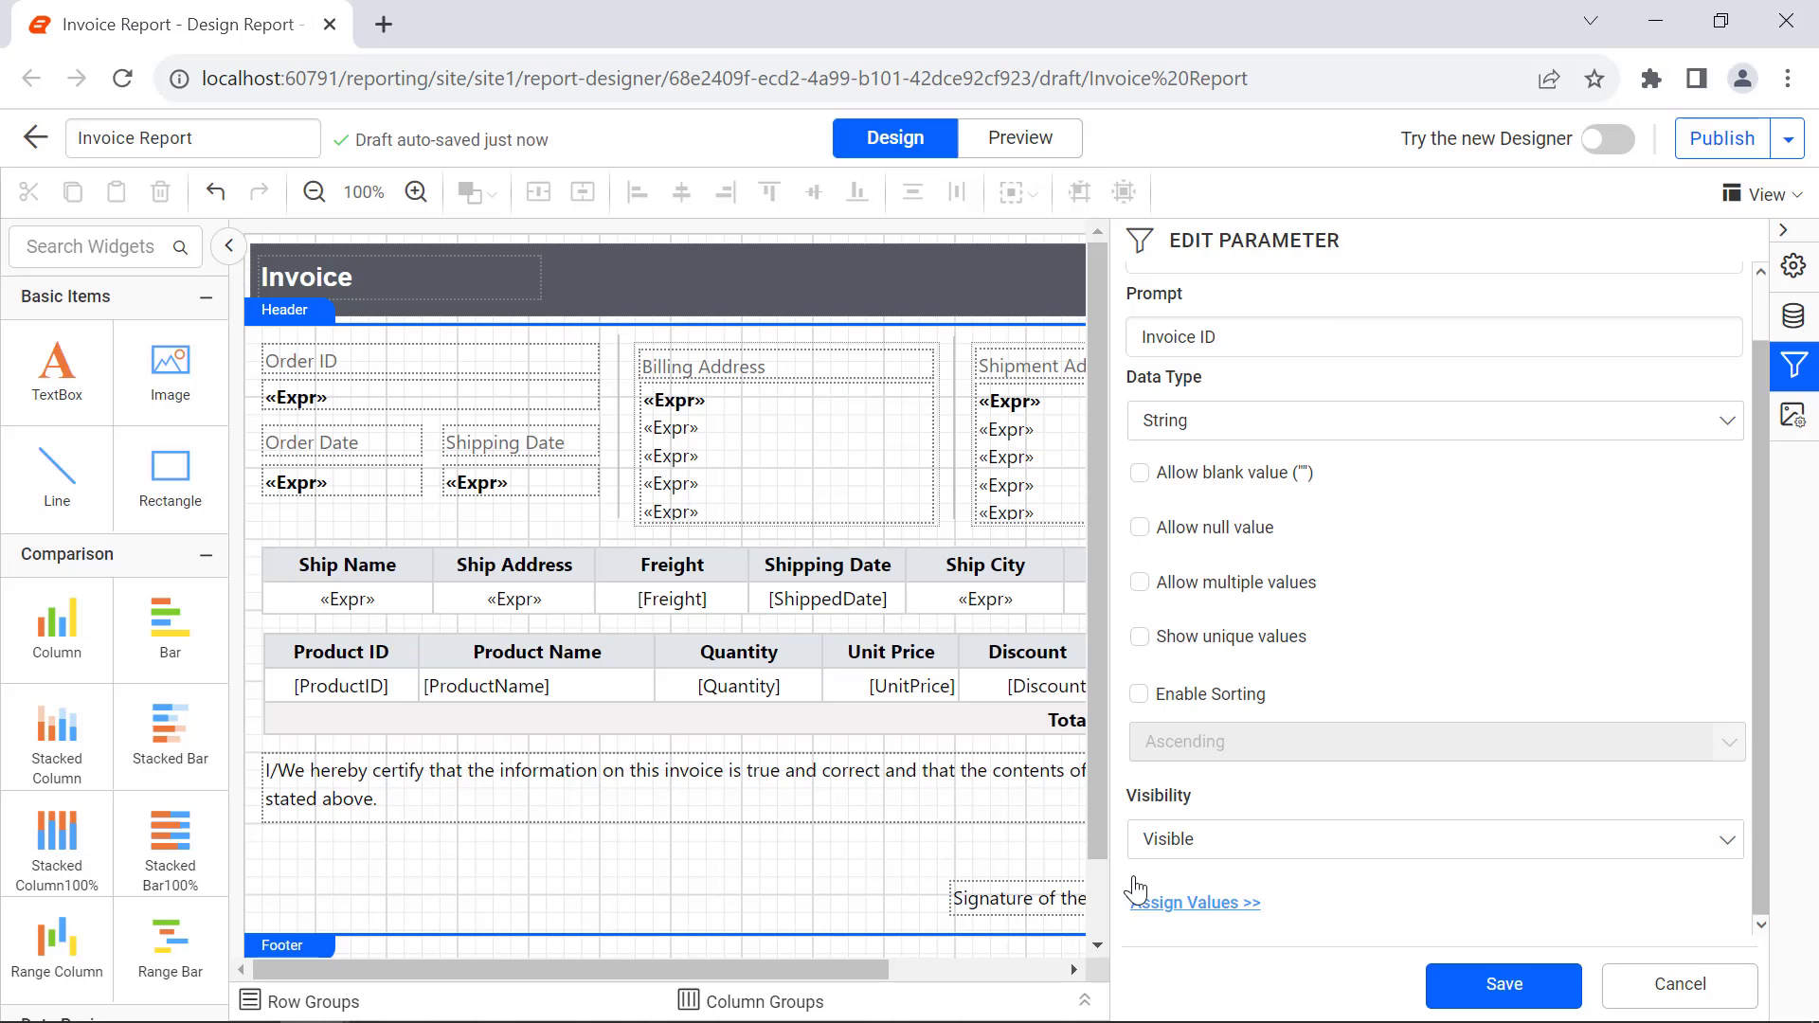
left_click(1459, 987)
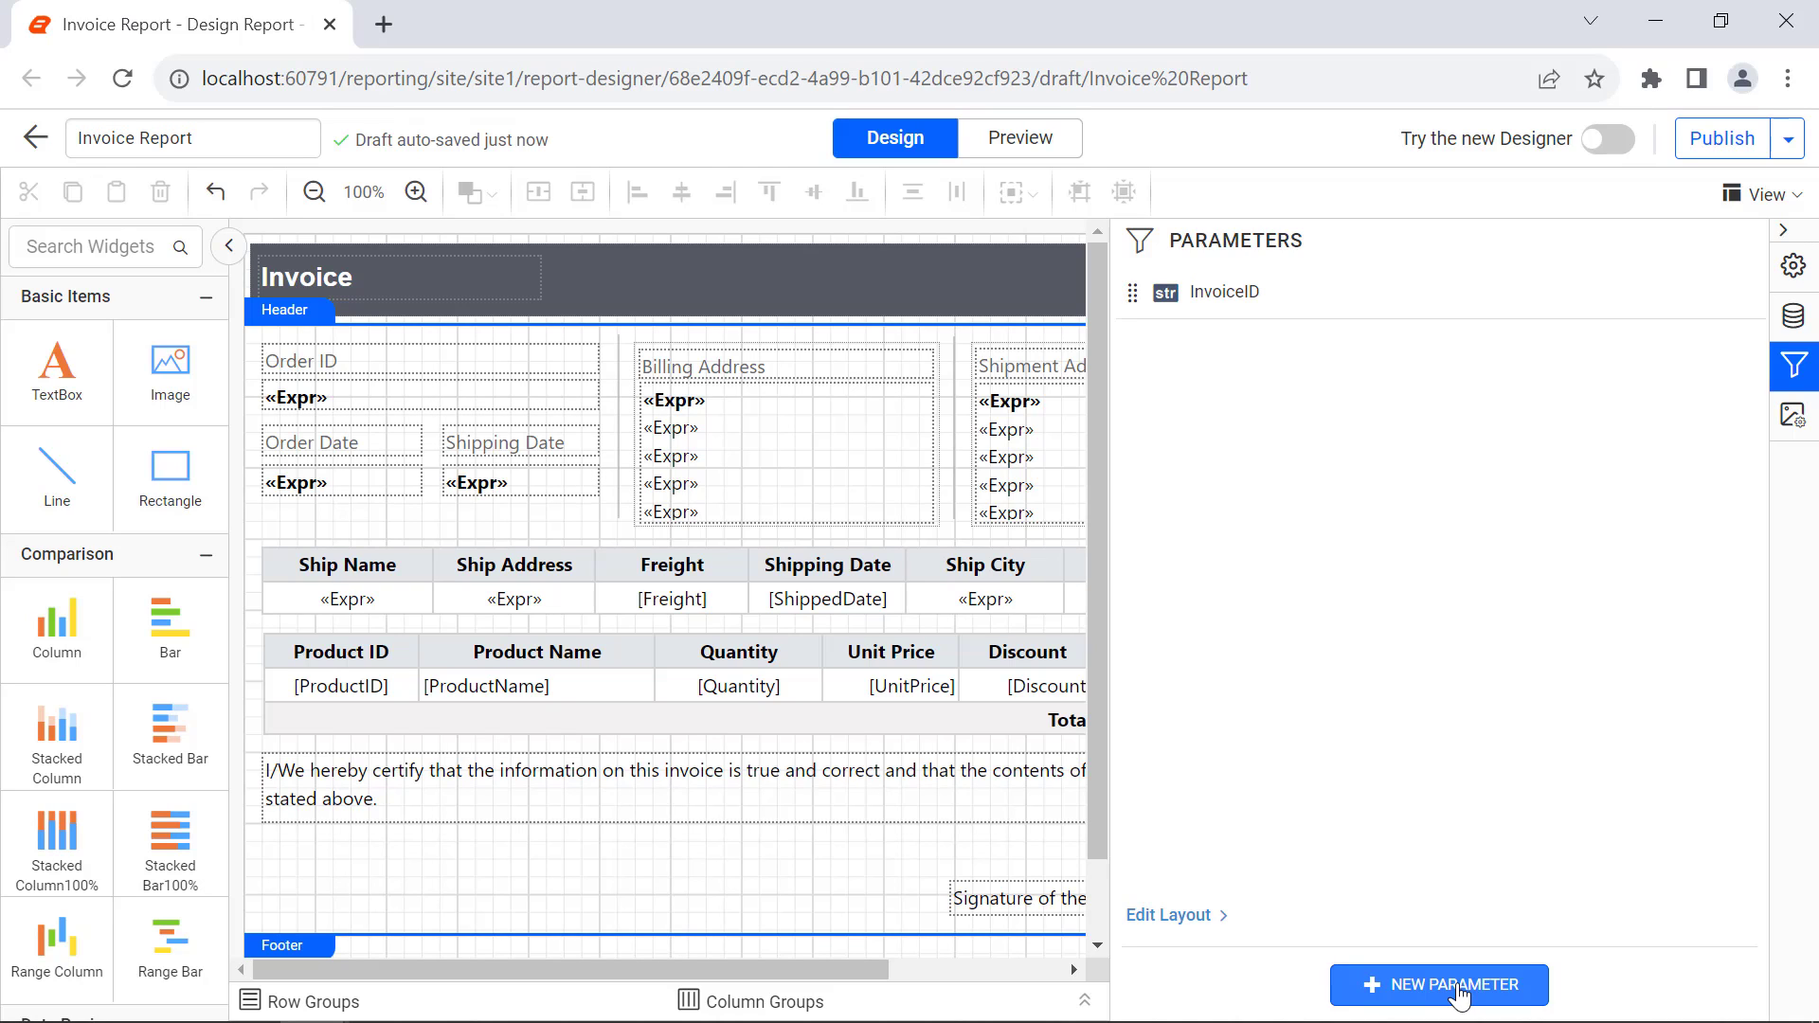
- Preview the report and view it for the Invoice ID two entries above the current one in the parameter's value list
left_click(1053, 144)
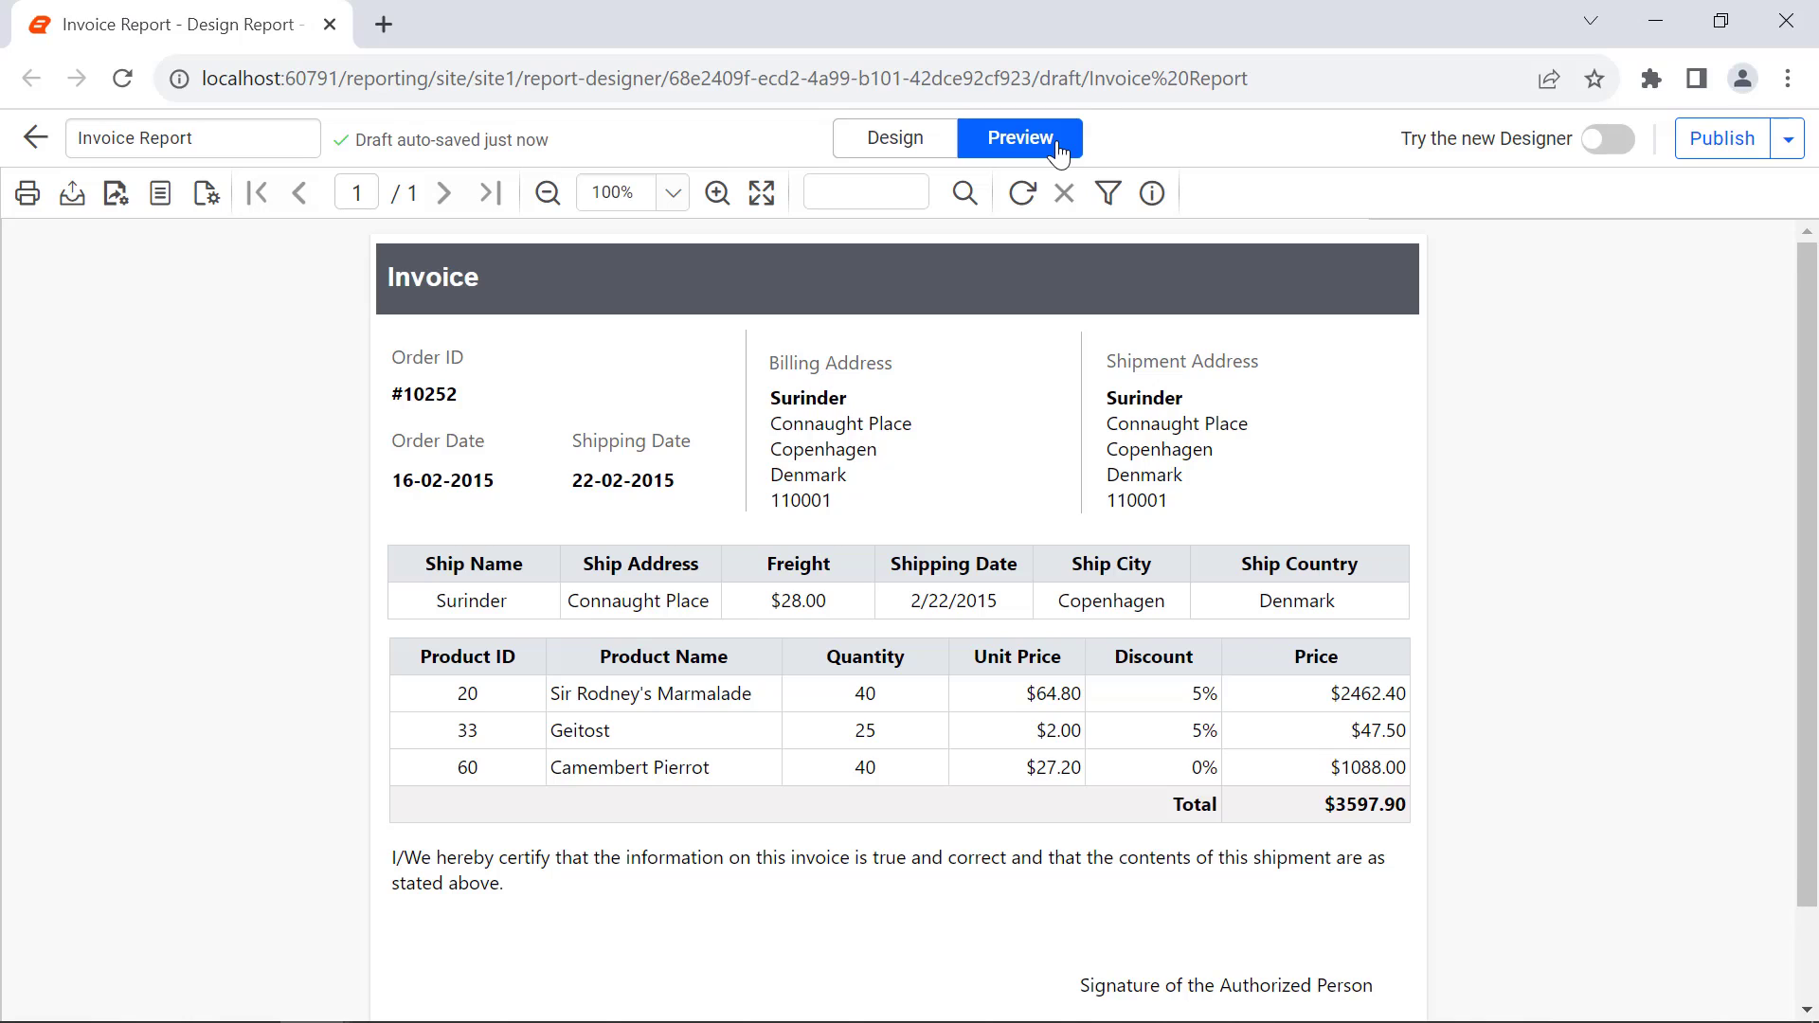
left_click(1108, 194)
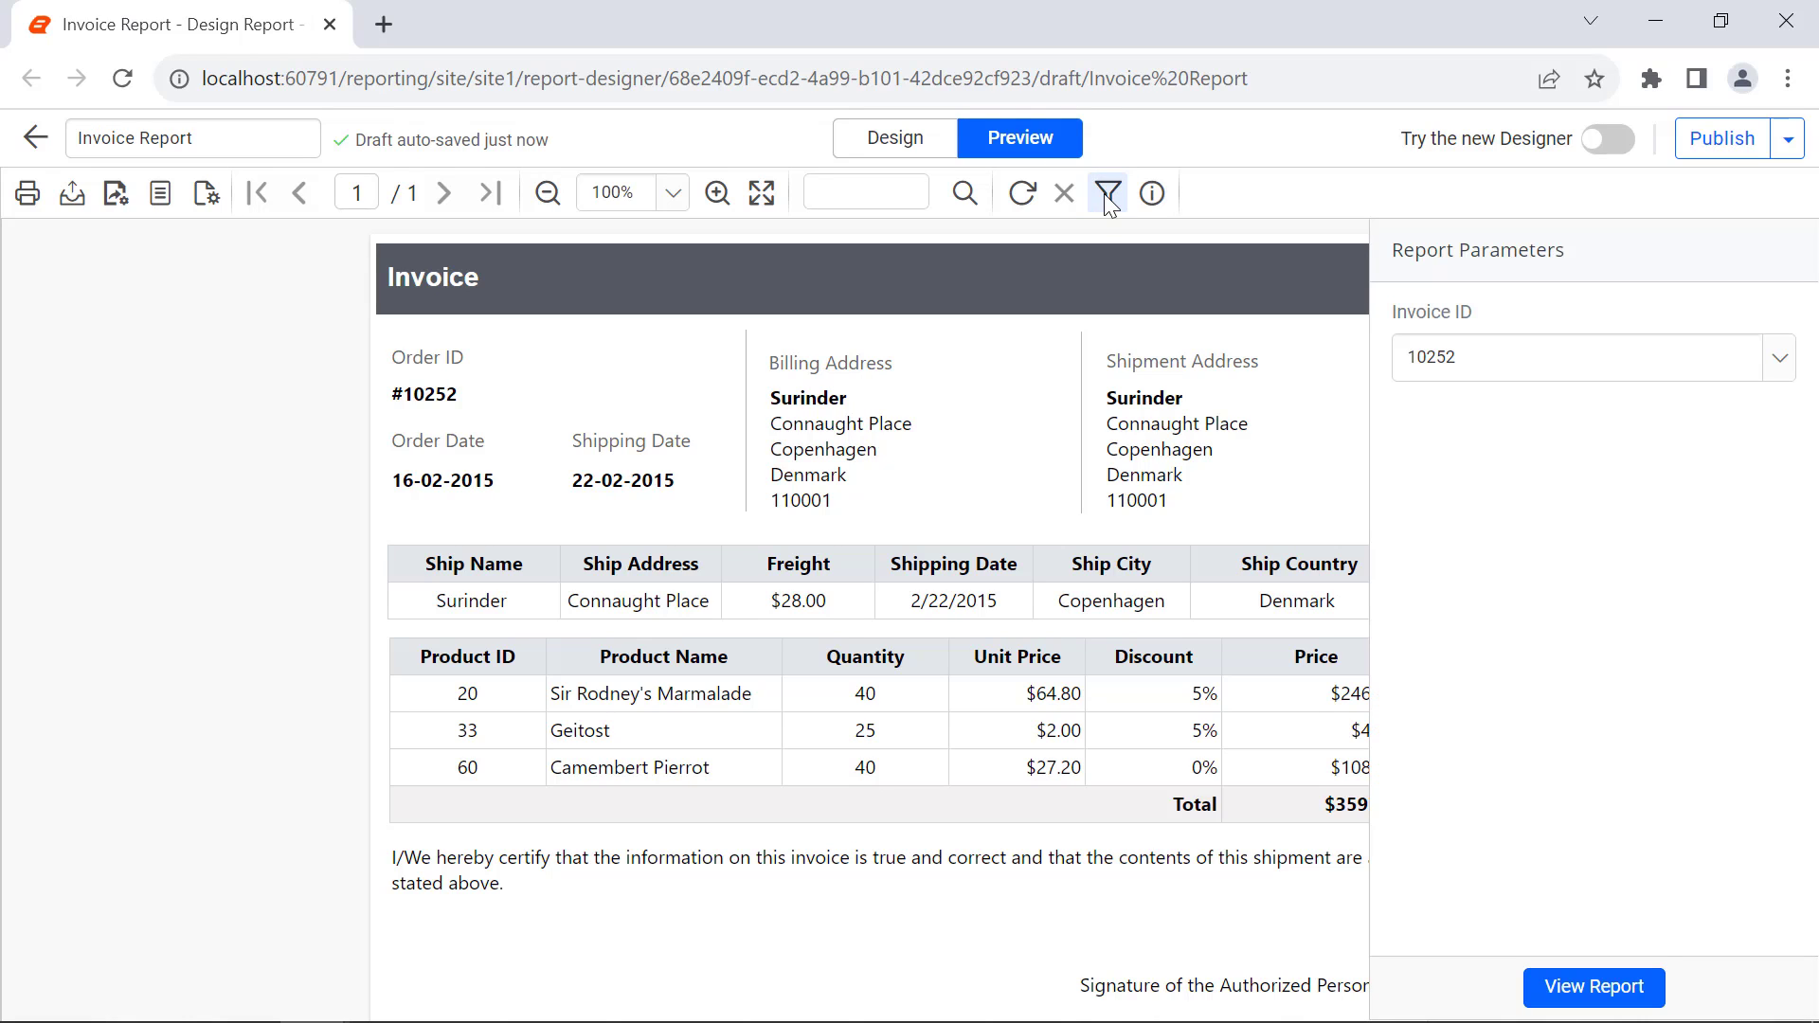
left_click(1778, 360)
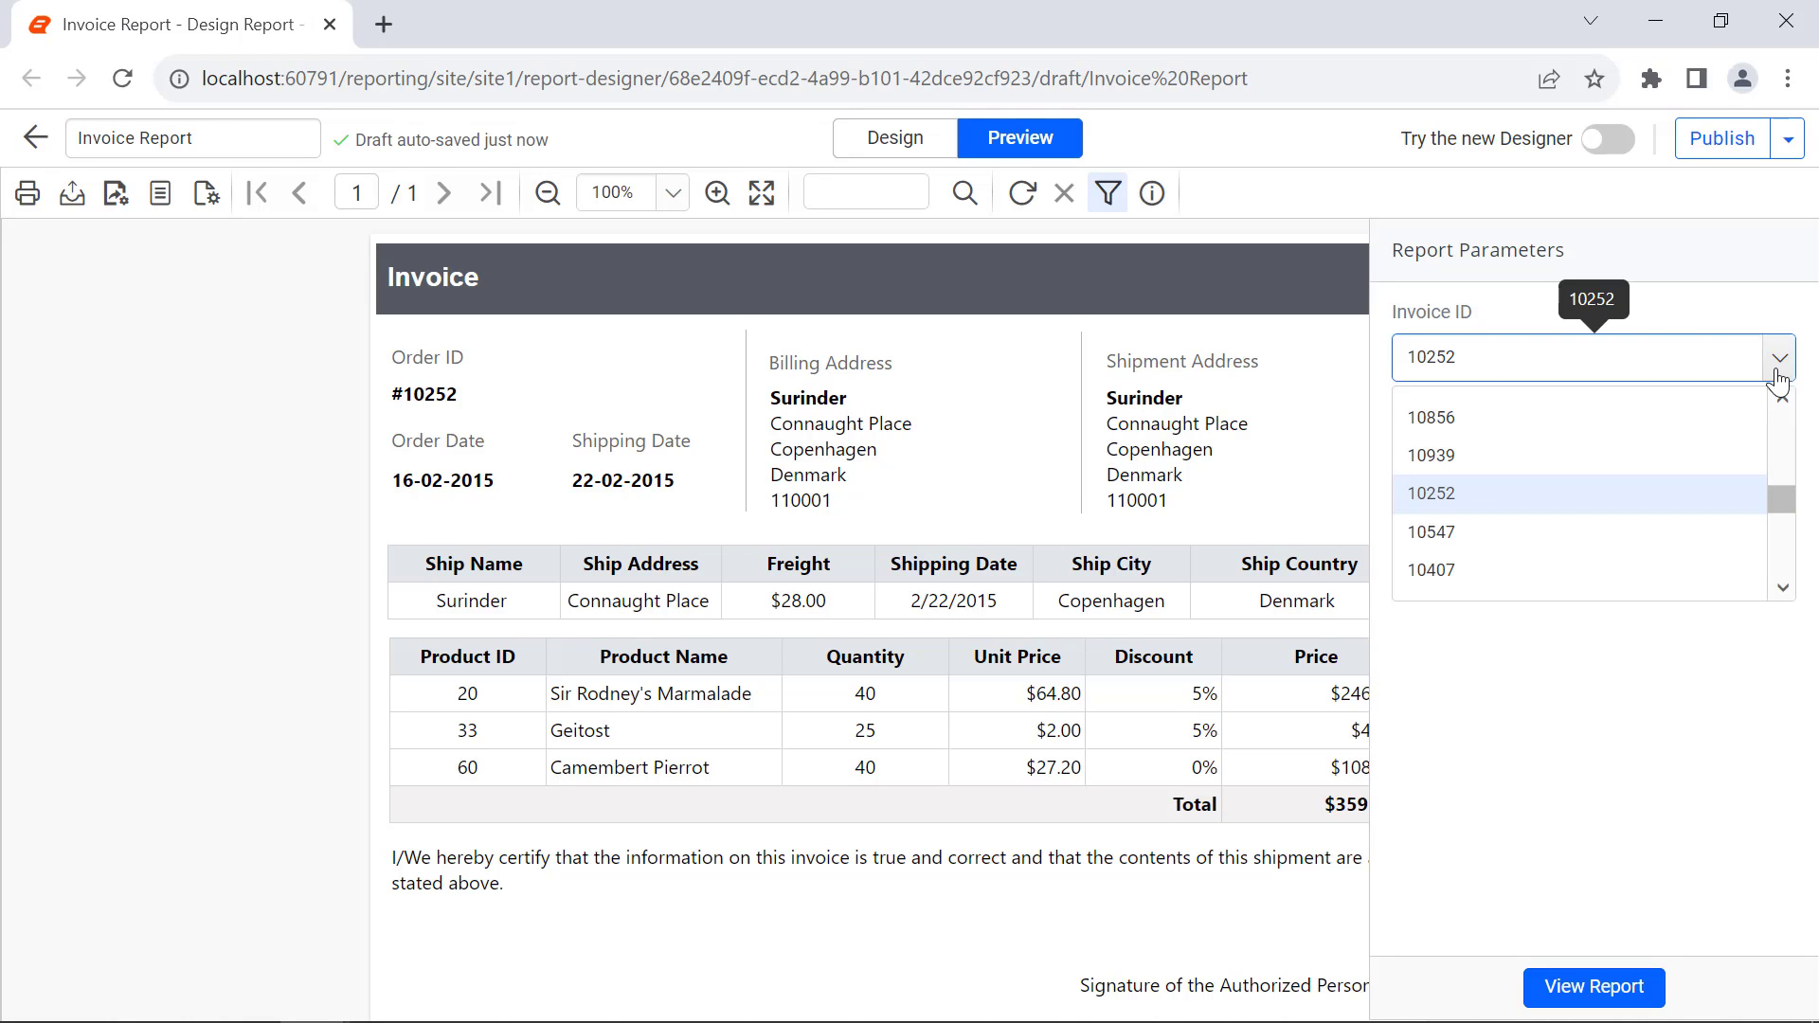
left_click(1563, 417)
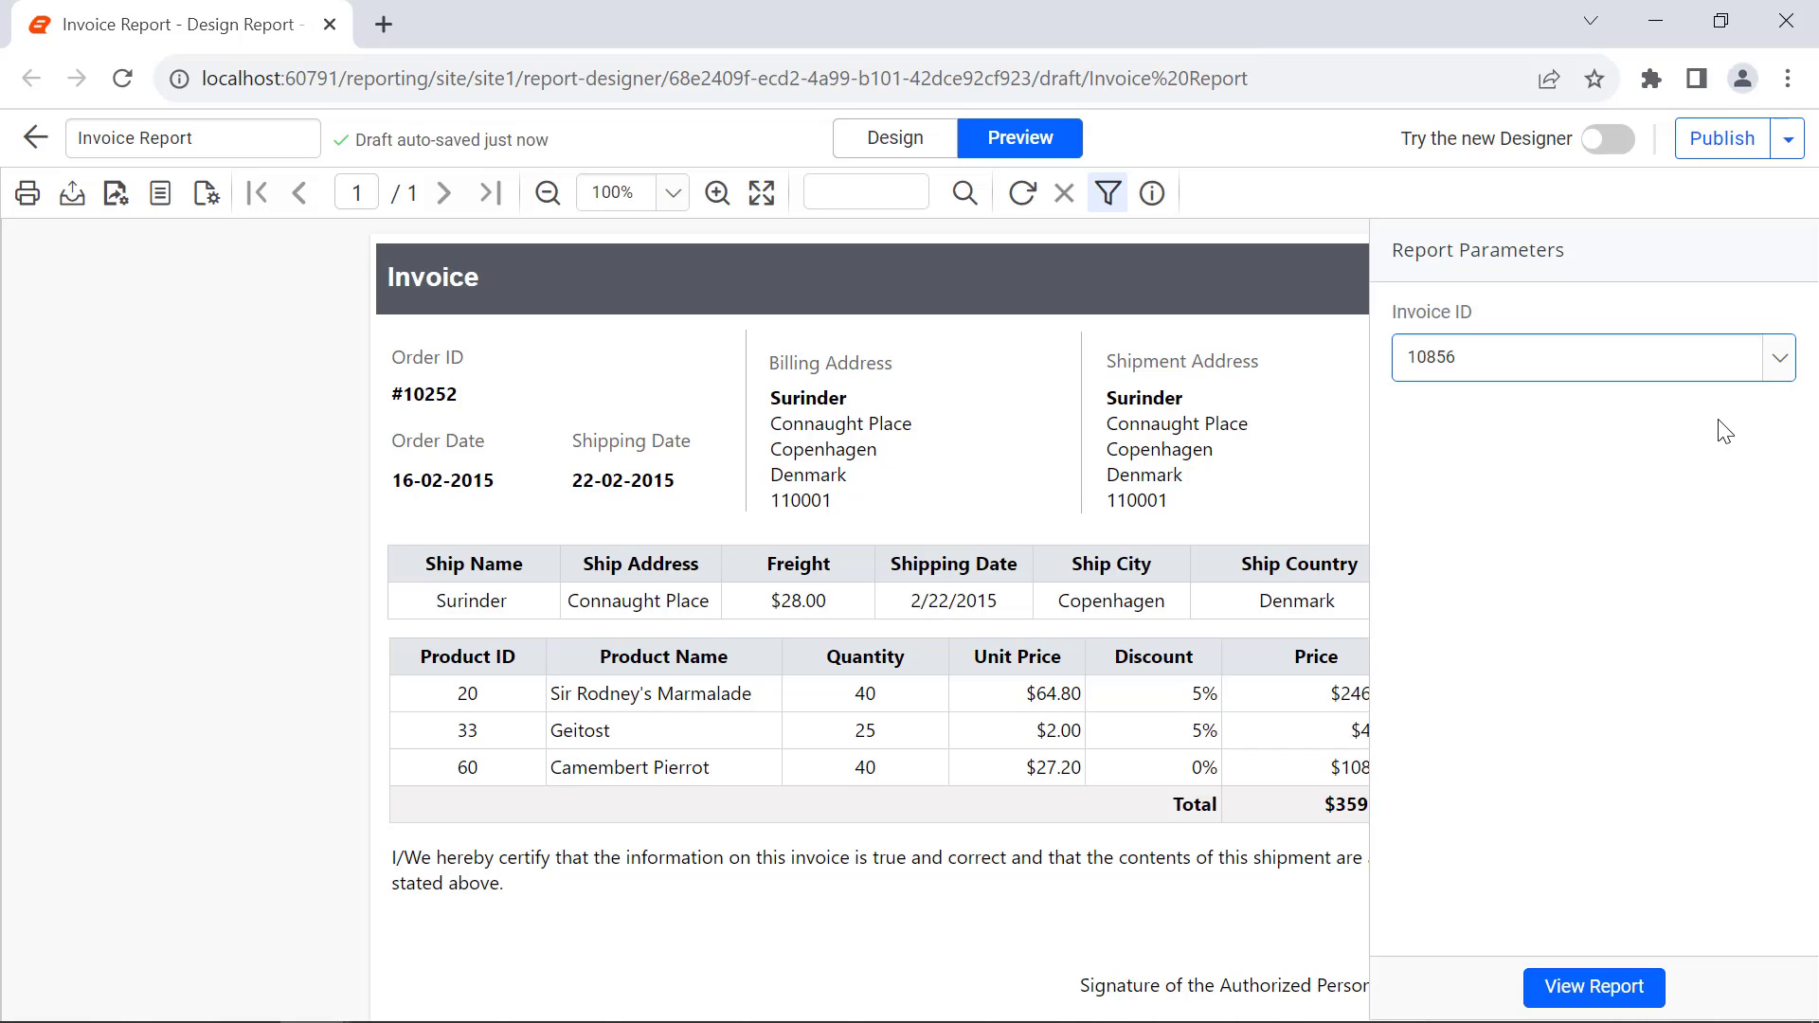
left_click(1587, 995)
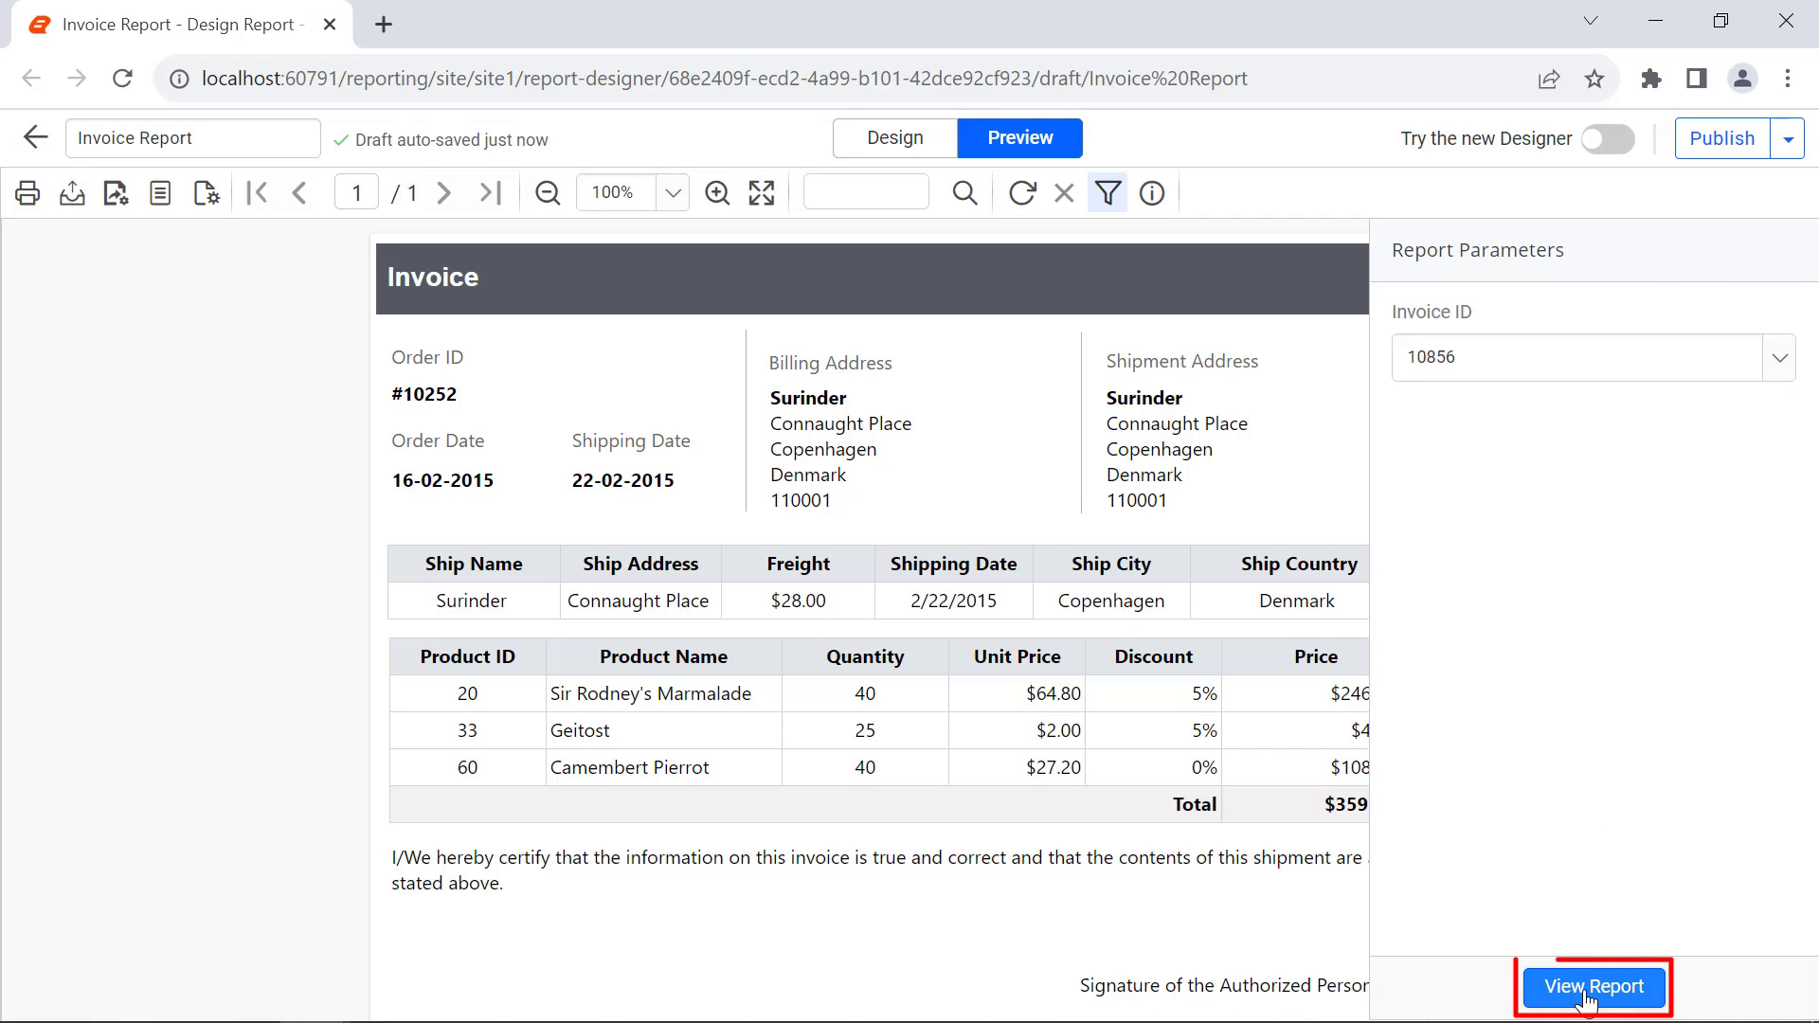